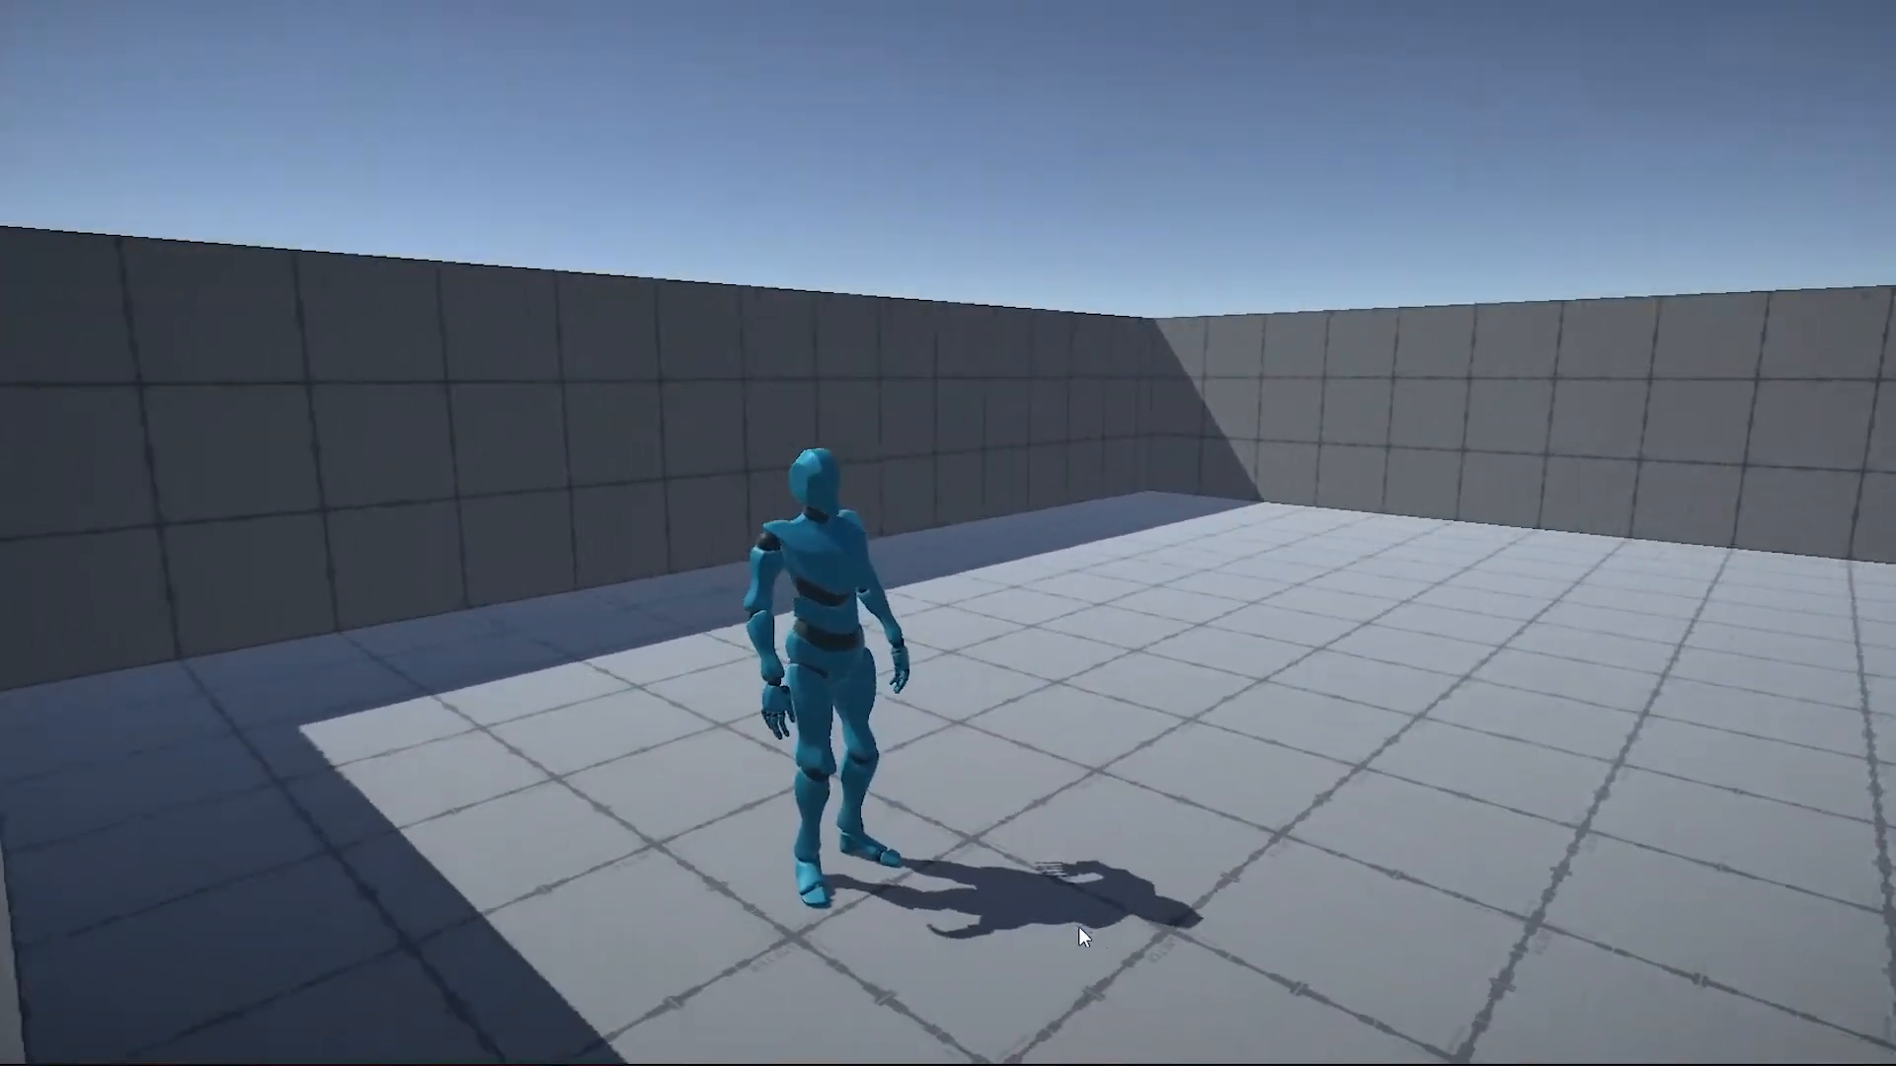
key(w)
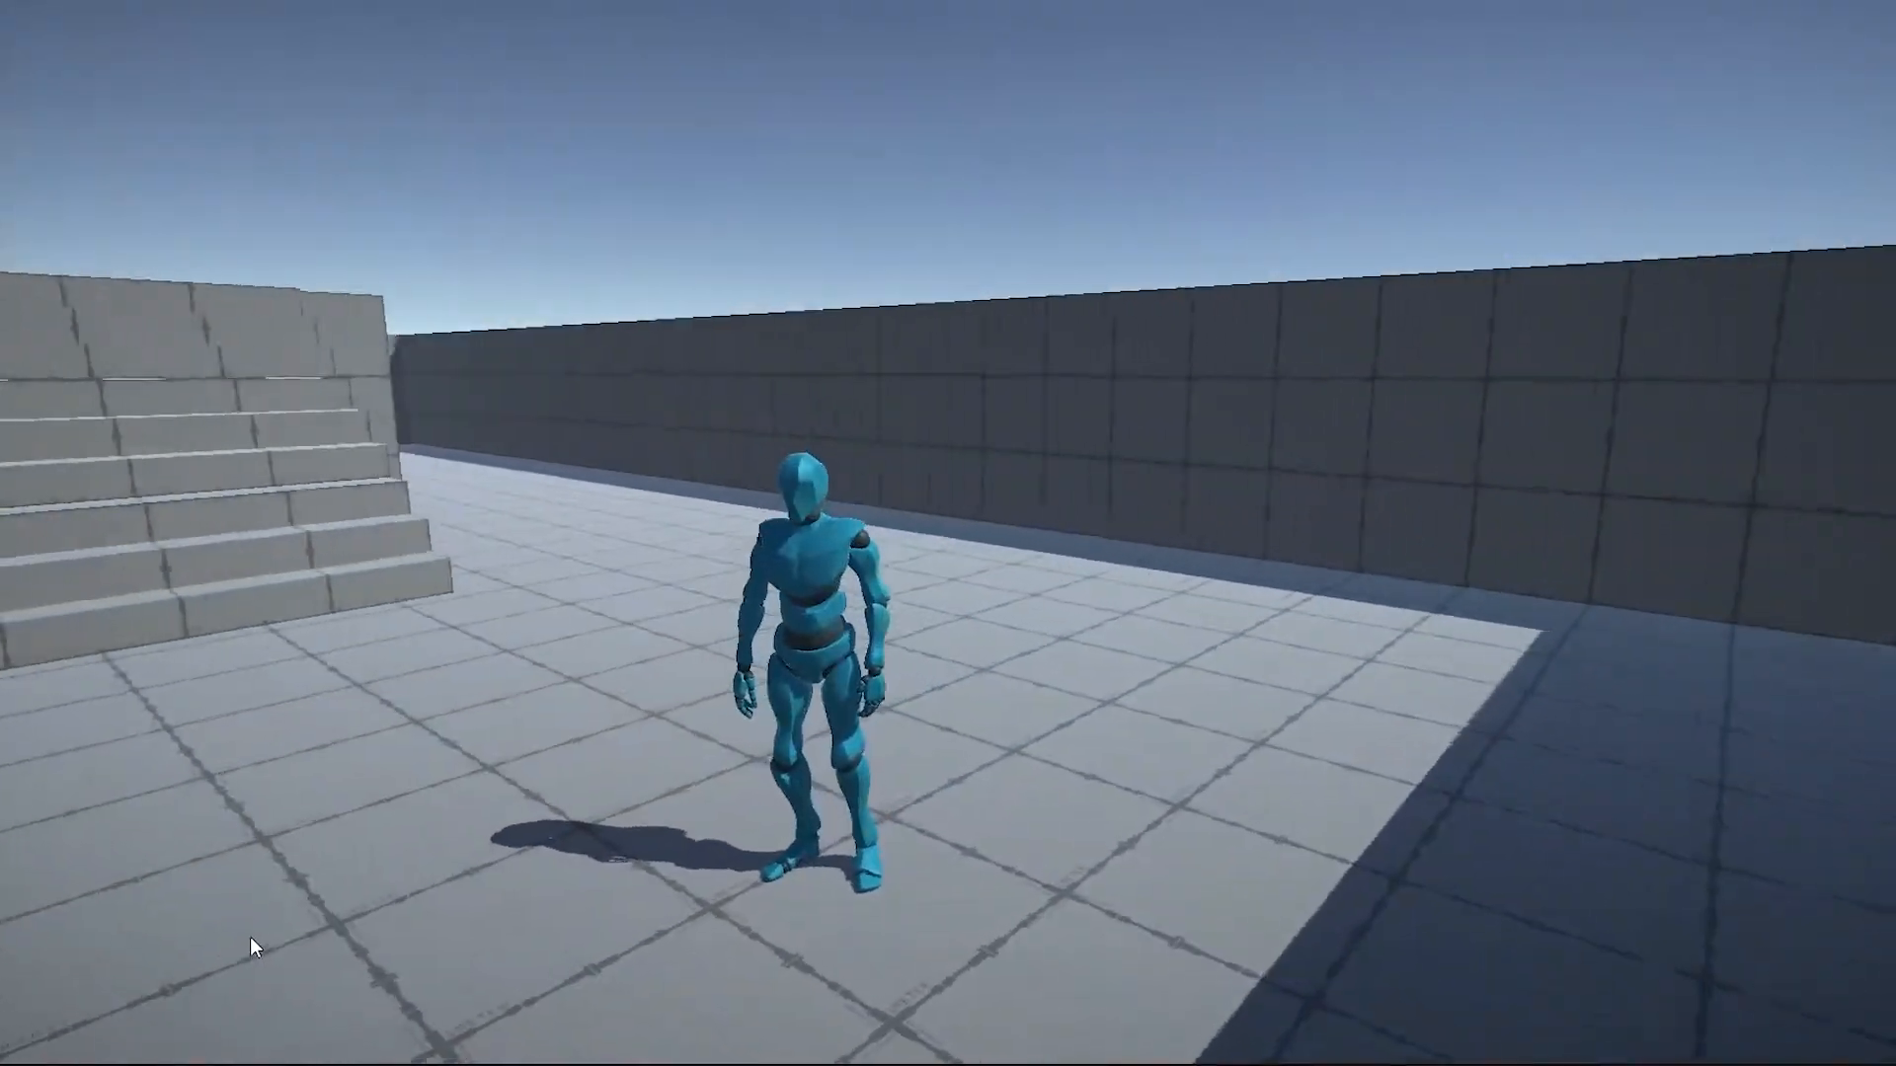
key(w)
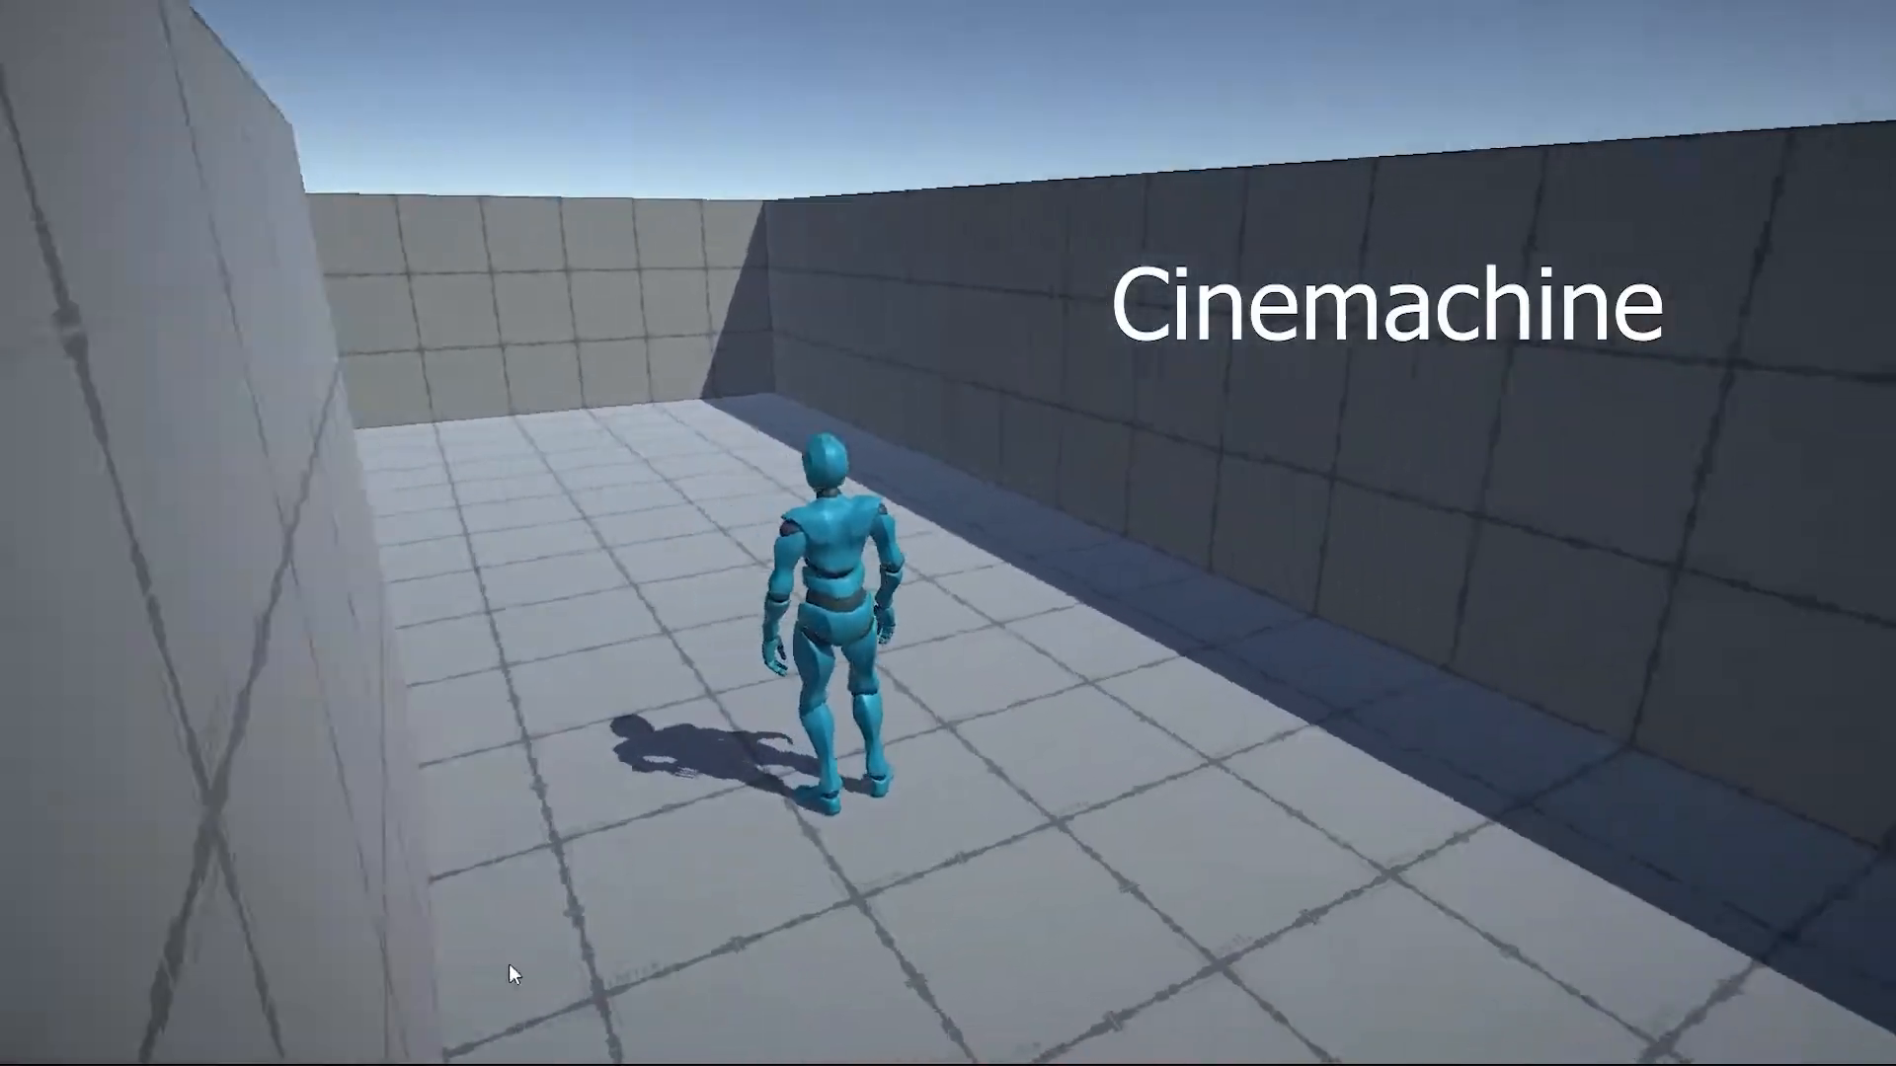
key(w)
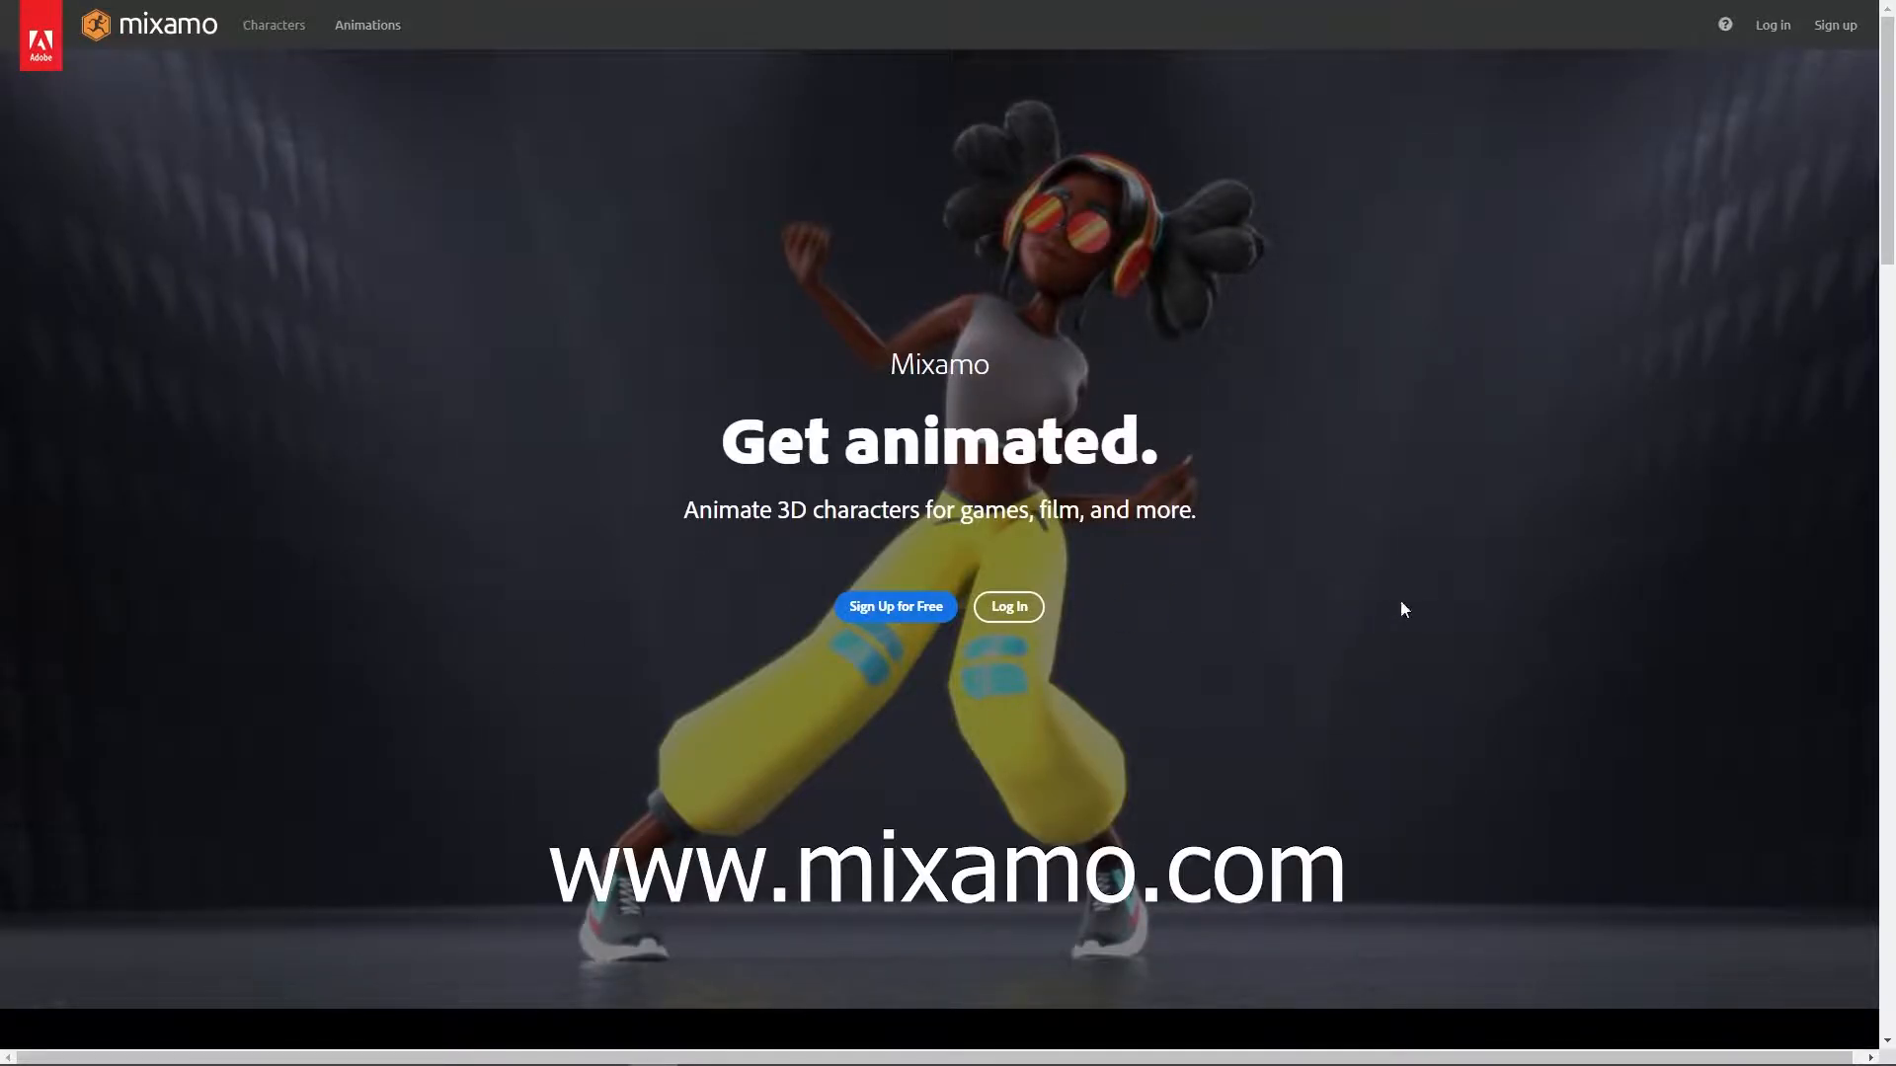
- Look through the Mixamo home page sections on characters, automatic rigging, motion-captured animations and project export
scroll(1402, 607, down, 6)
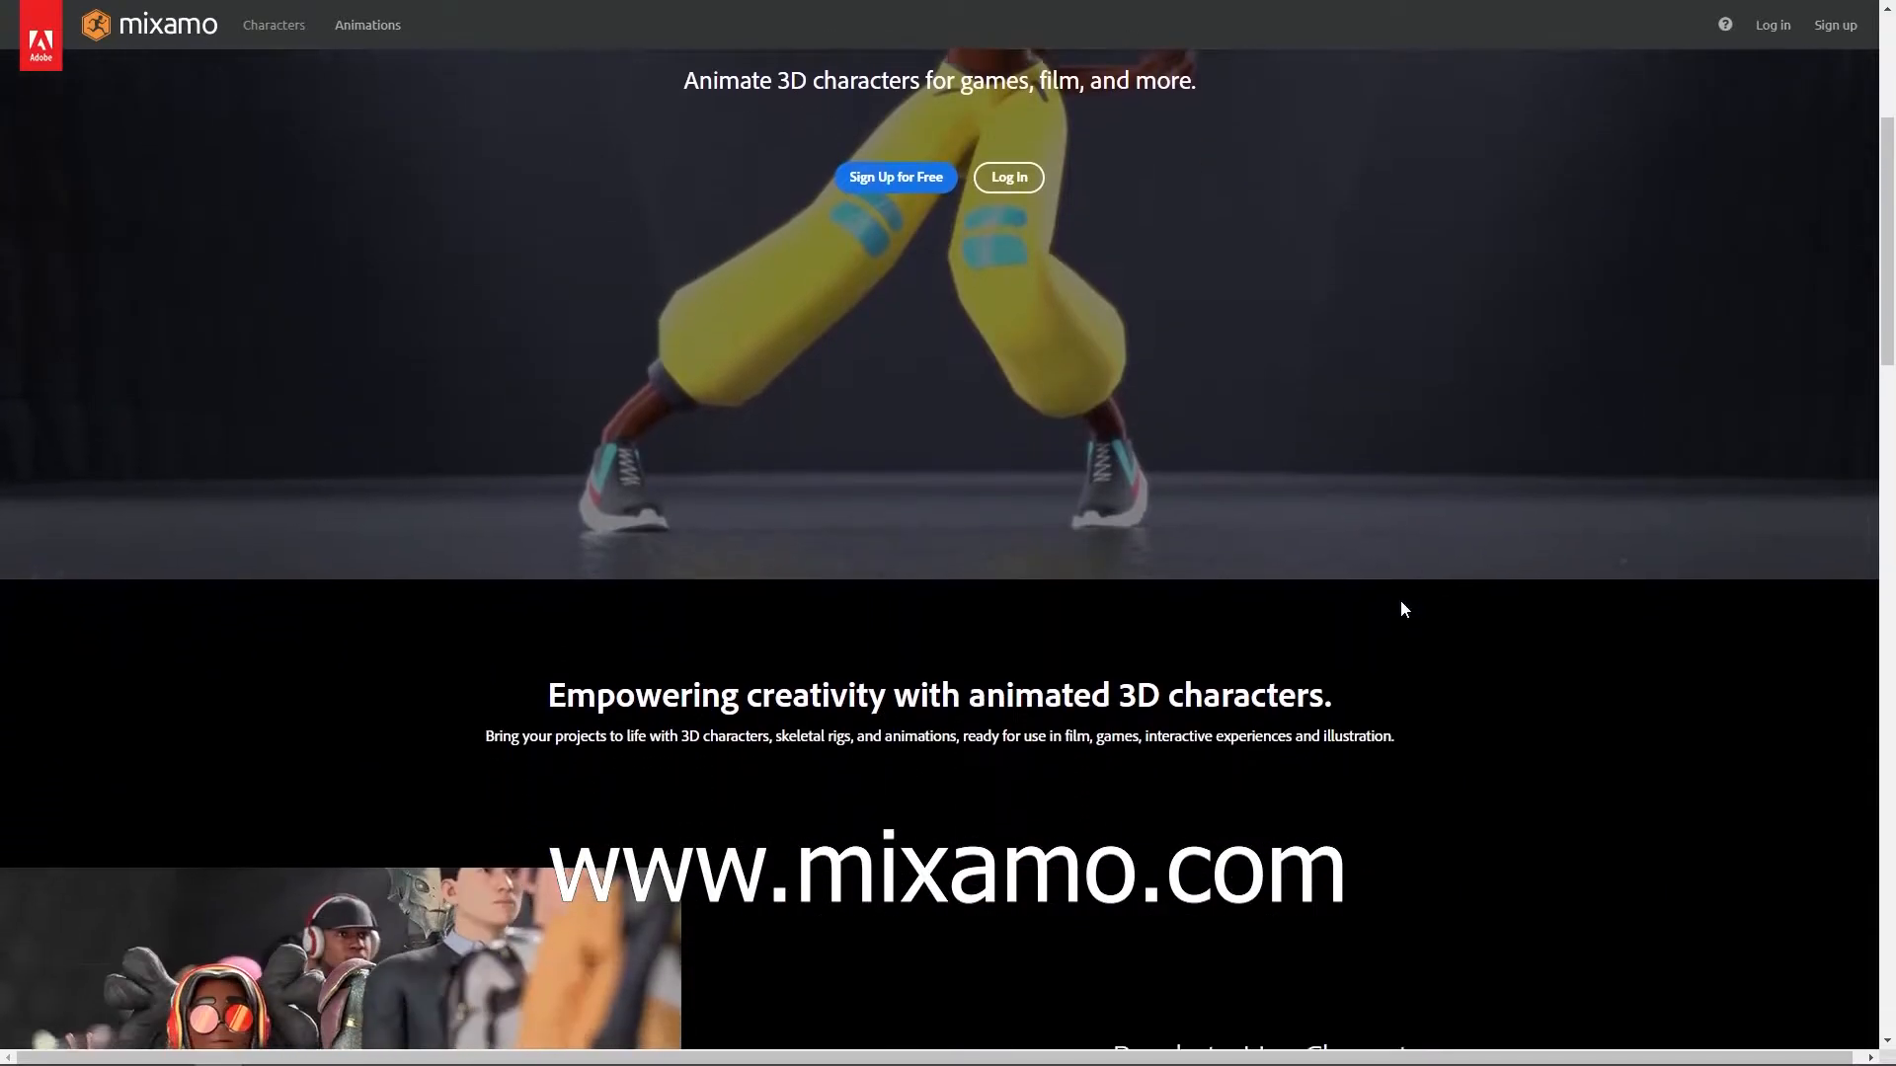
scroll(1403, 604, down, 7)
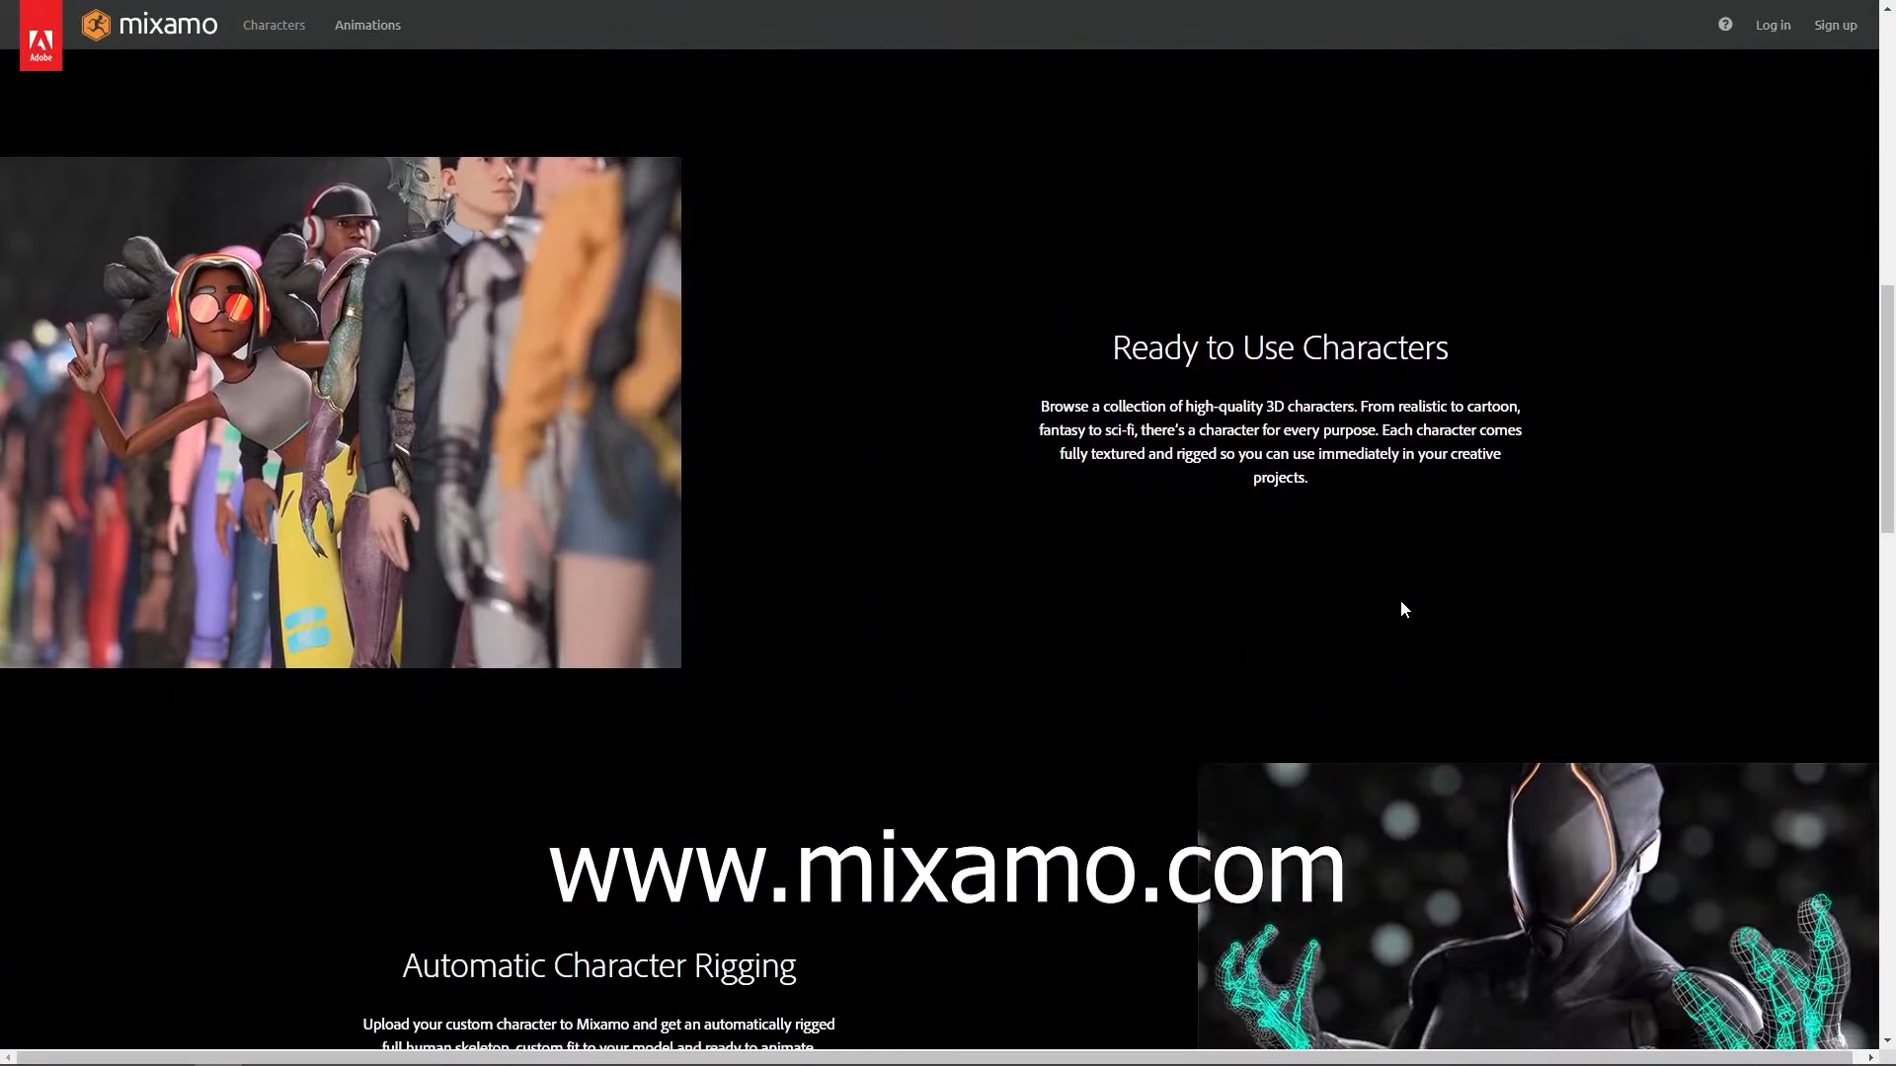
scroll(1403, 604, down, 7)
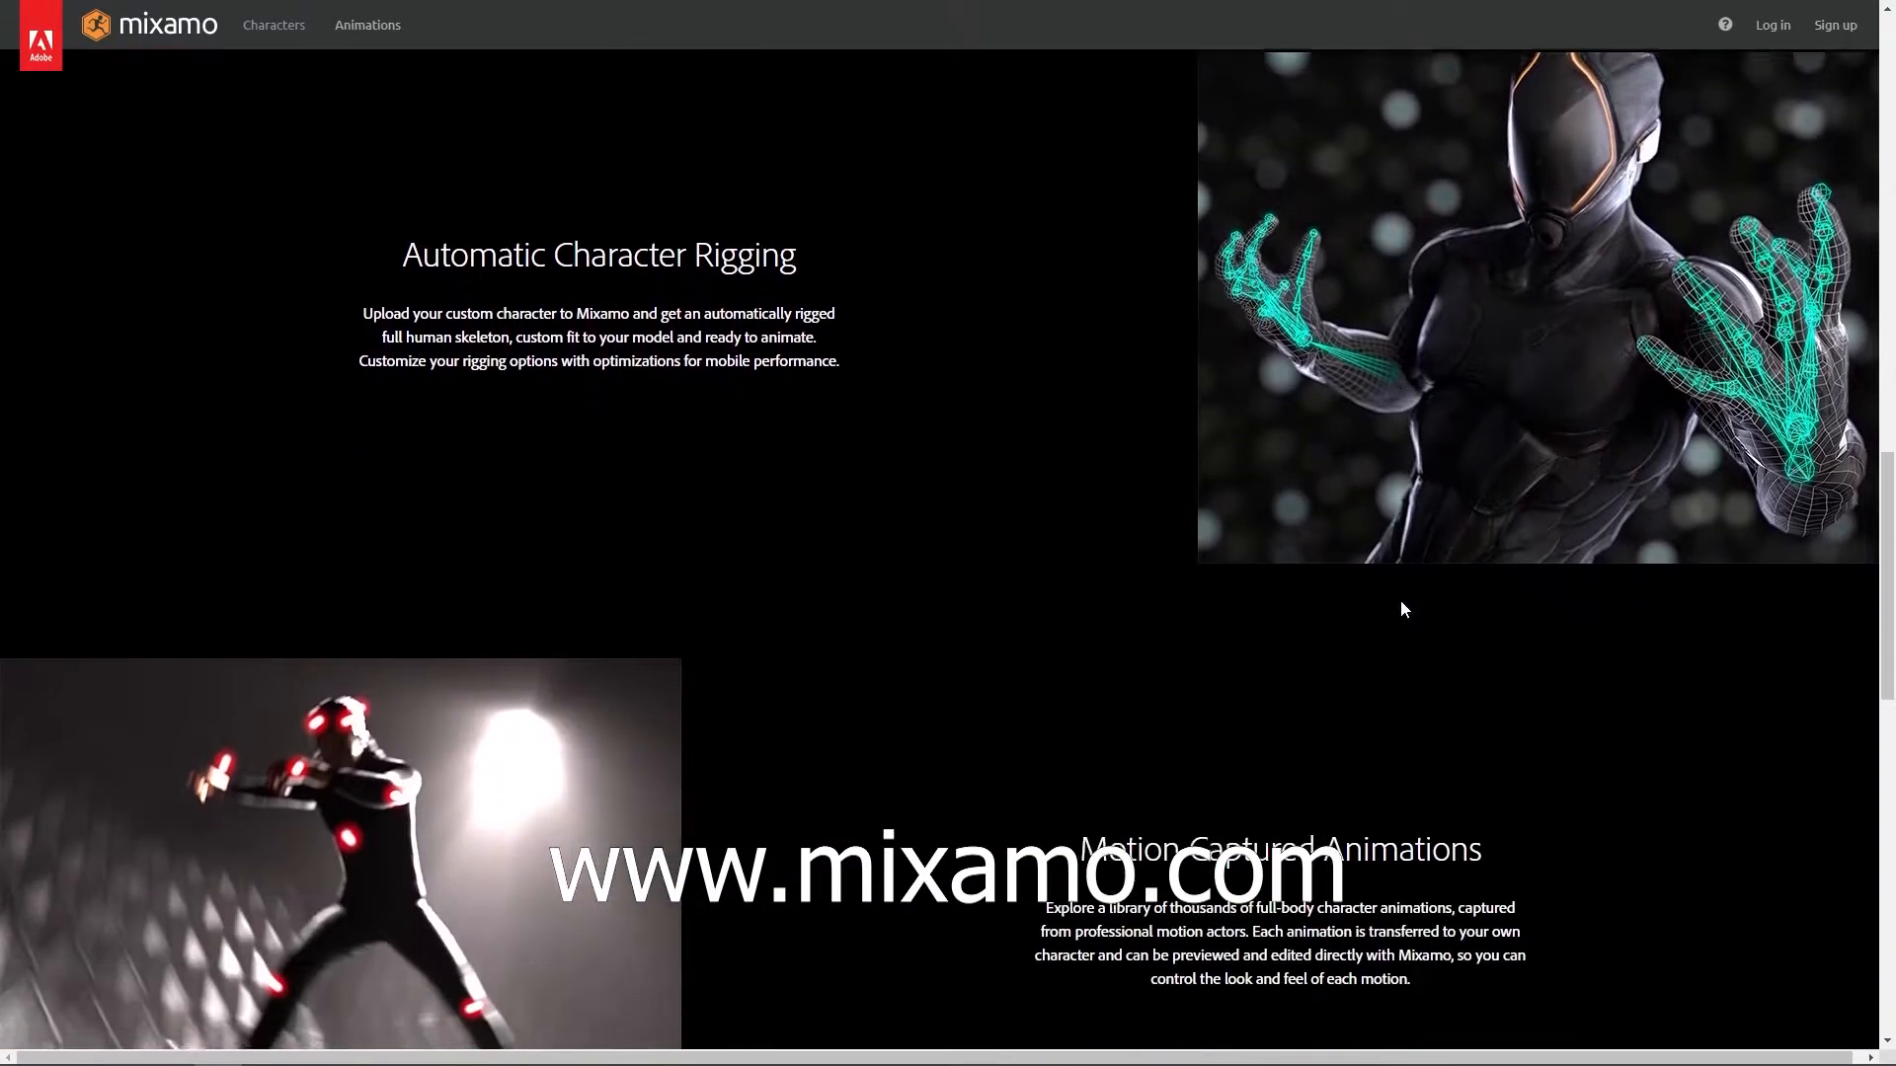
scroll(1402, 607, down, 7)
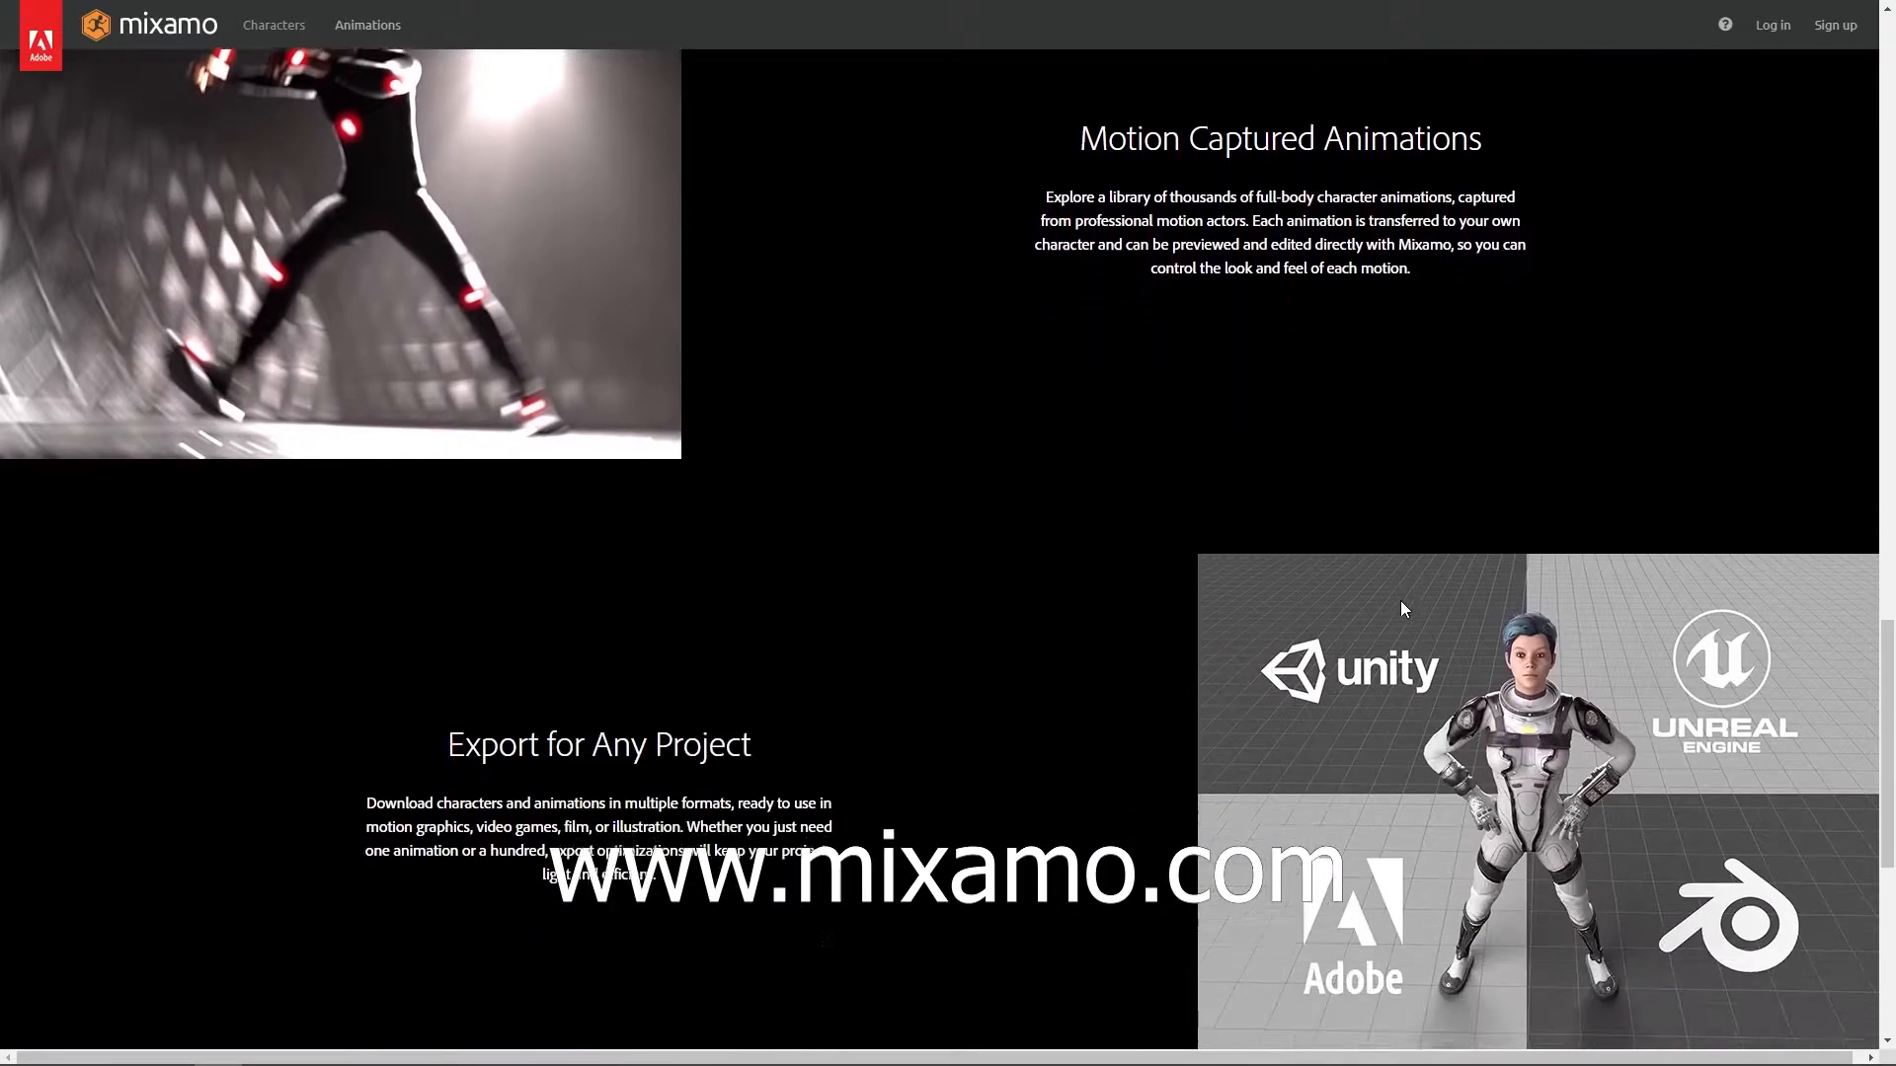
scroll(1402, 607, down, 5)
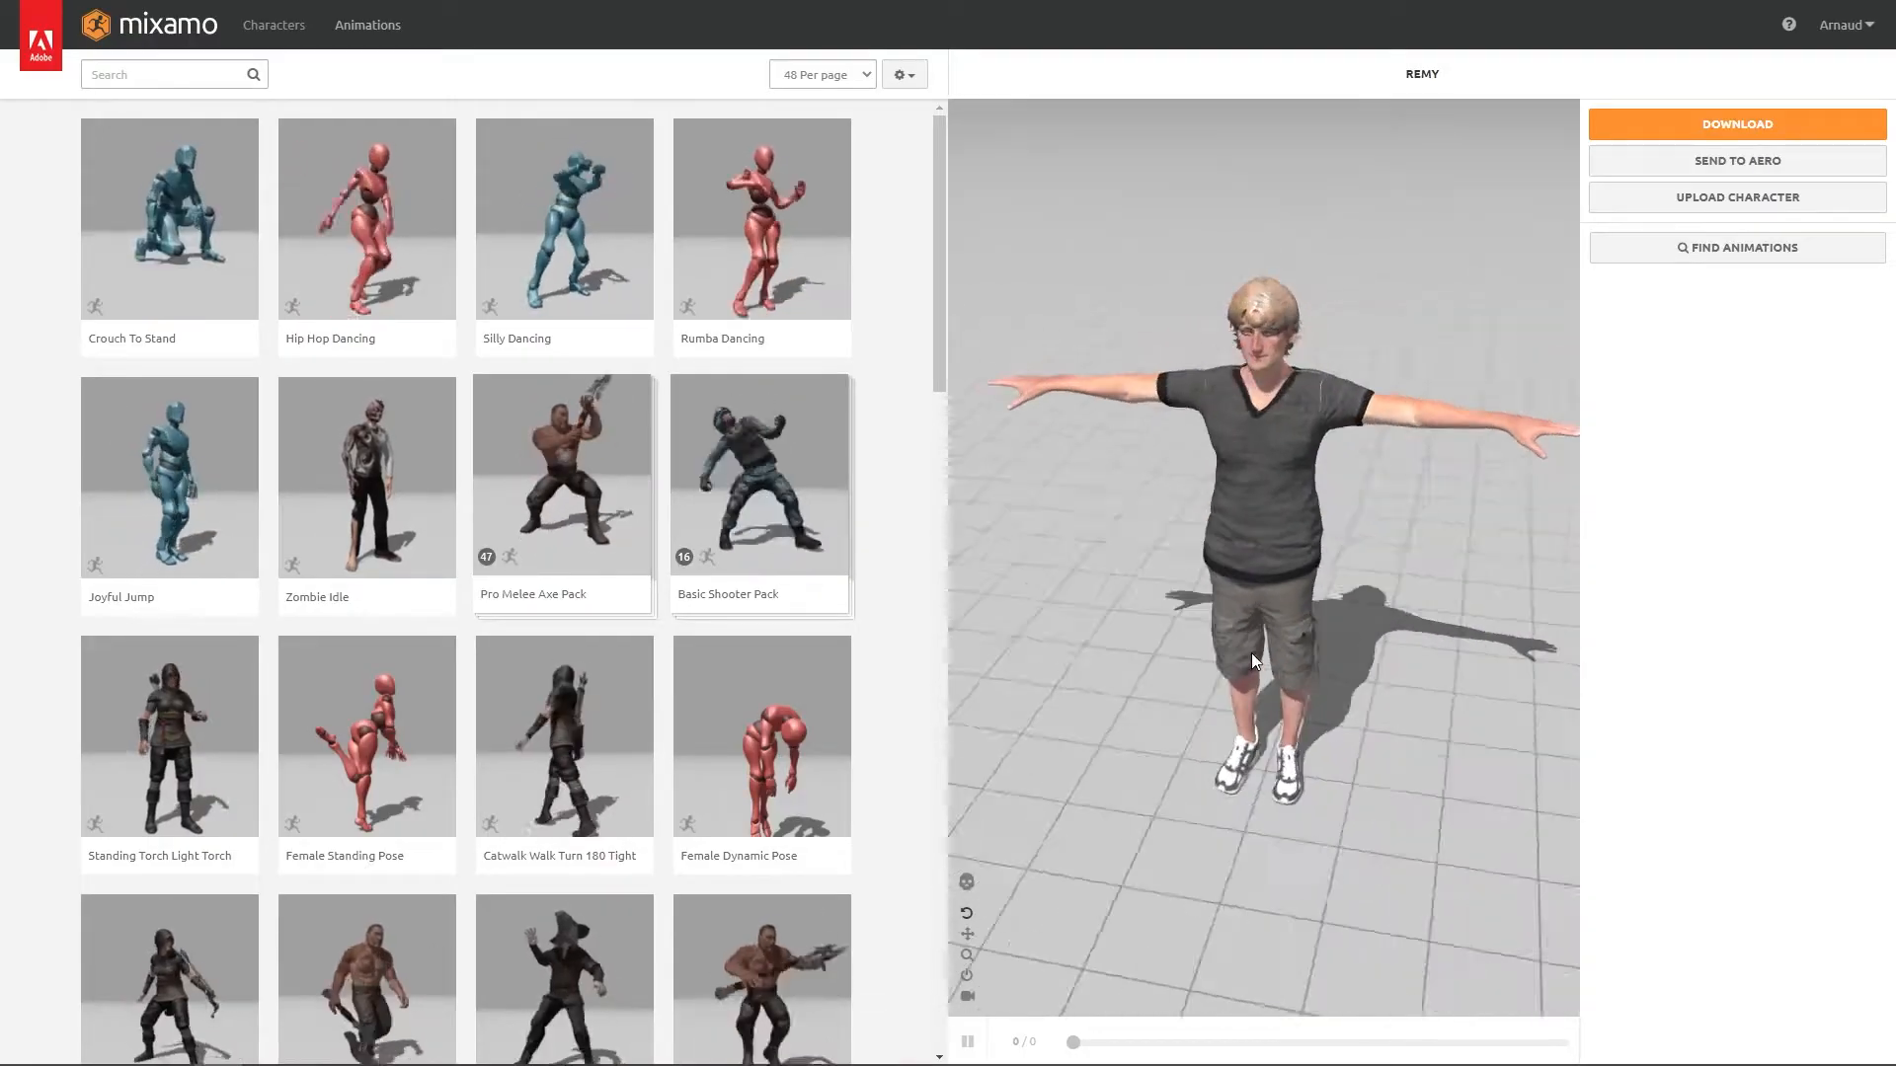
- Search the Mixamo characters for "Y Bot" and load the Y Bot character into the preview
click(273, 24)
click(187, 76)
text(Y B)
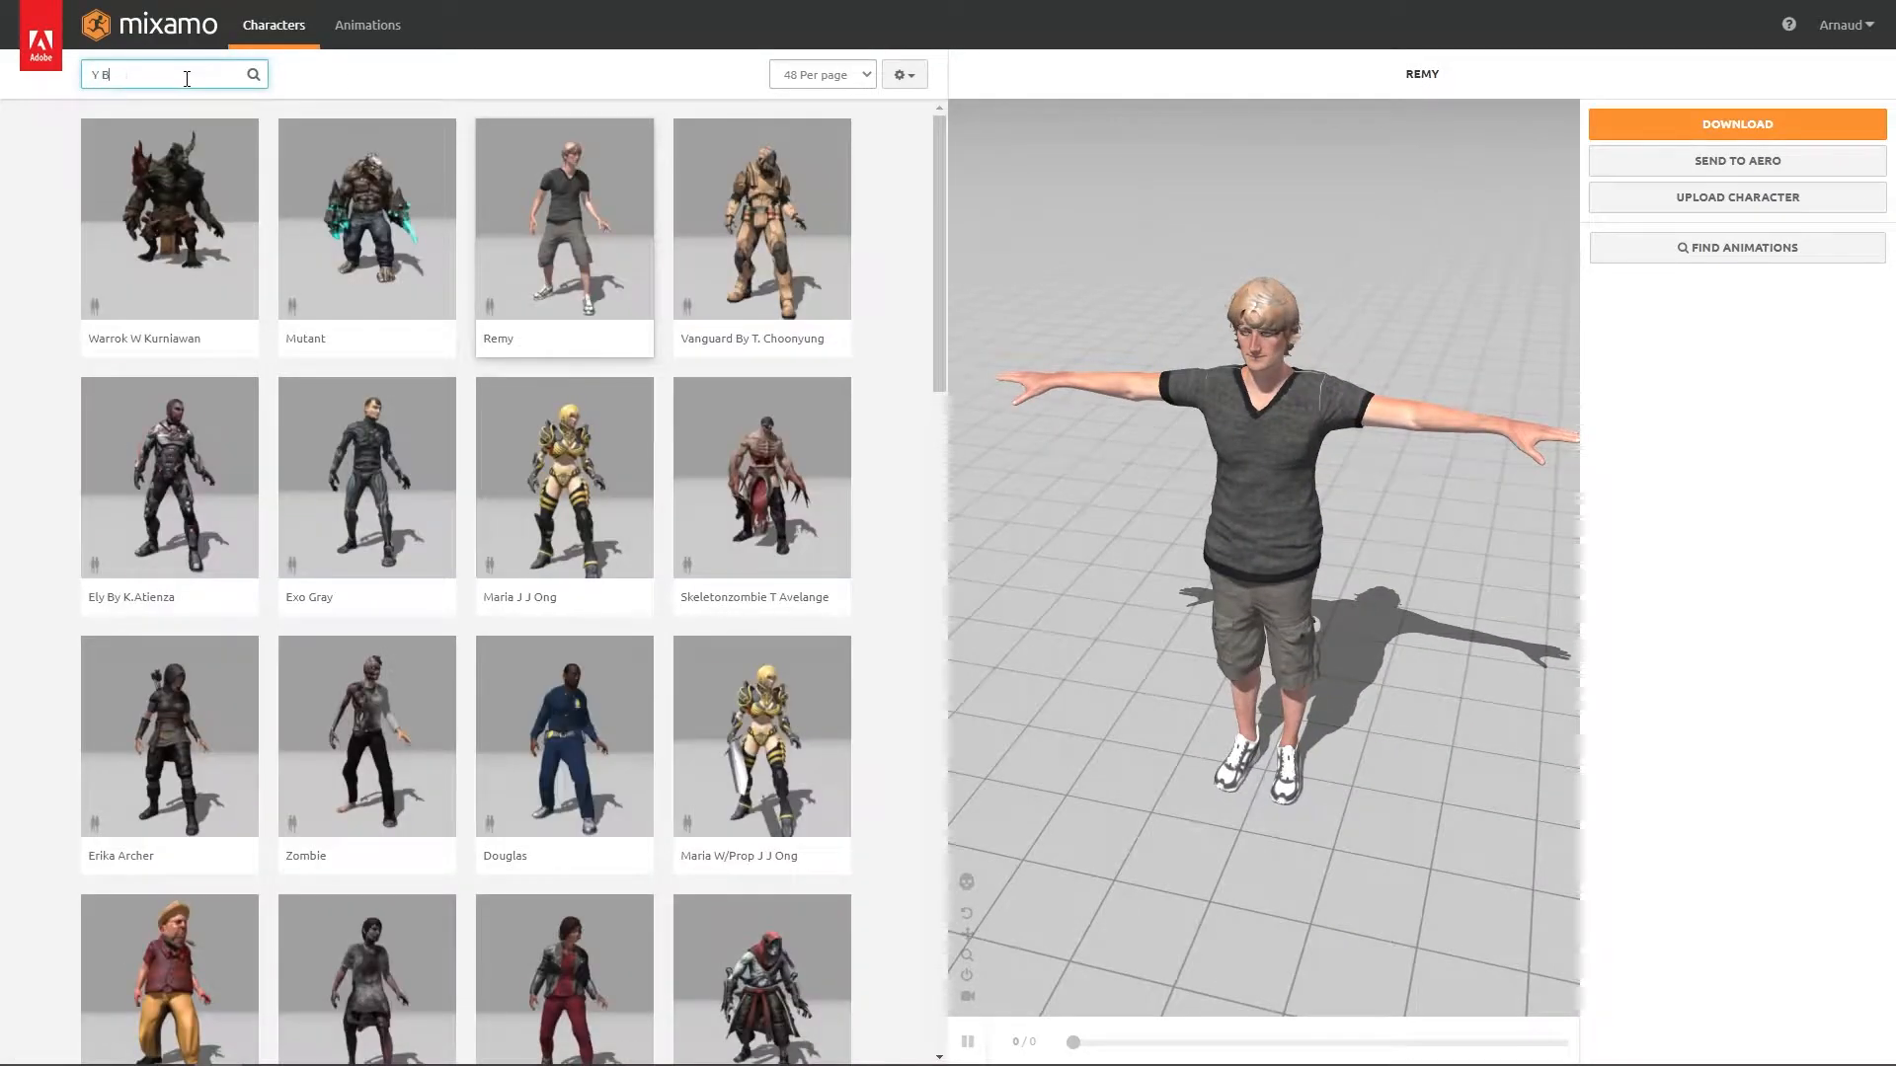
text(ot)
key(Return)
click(474, 326)
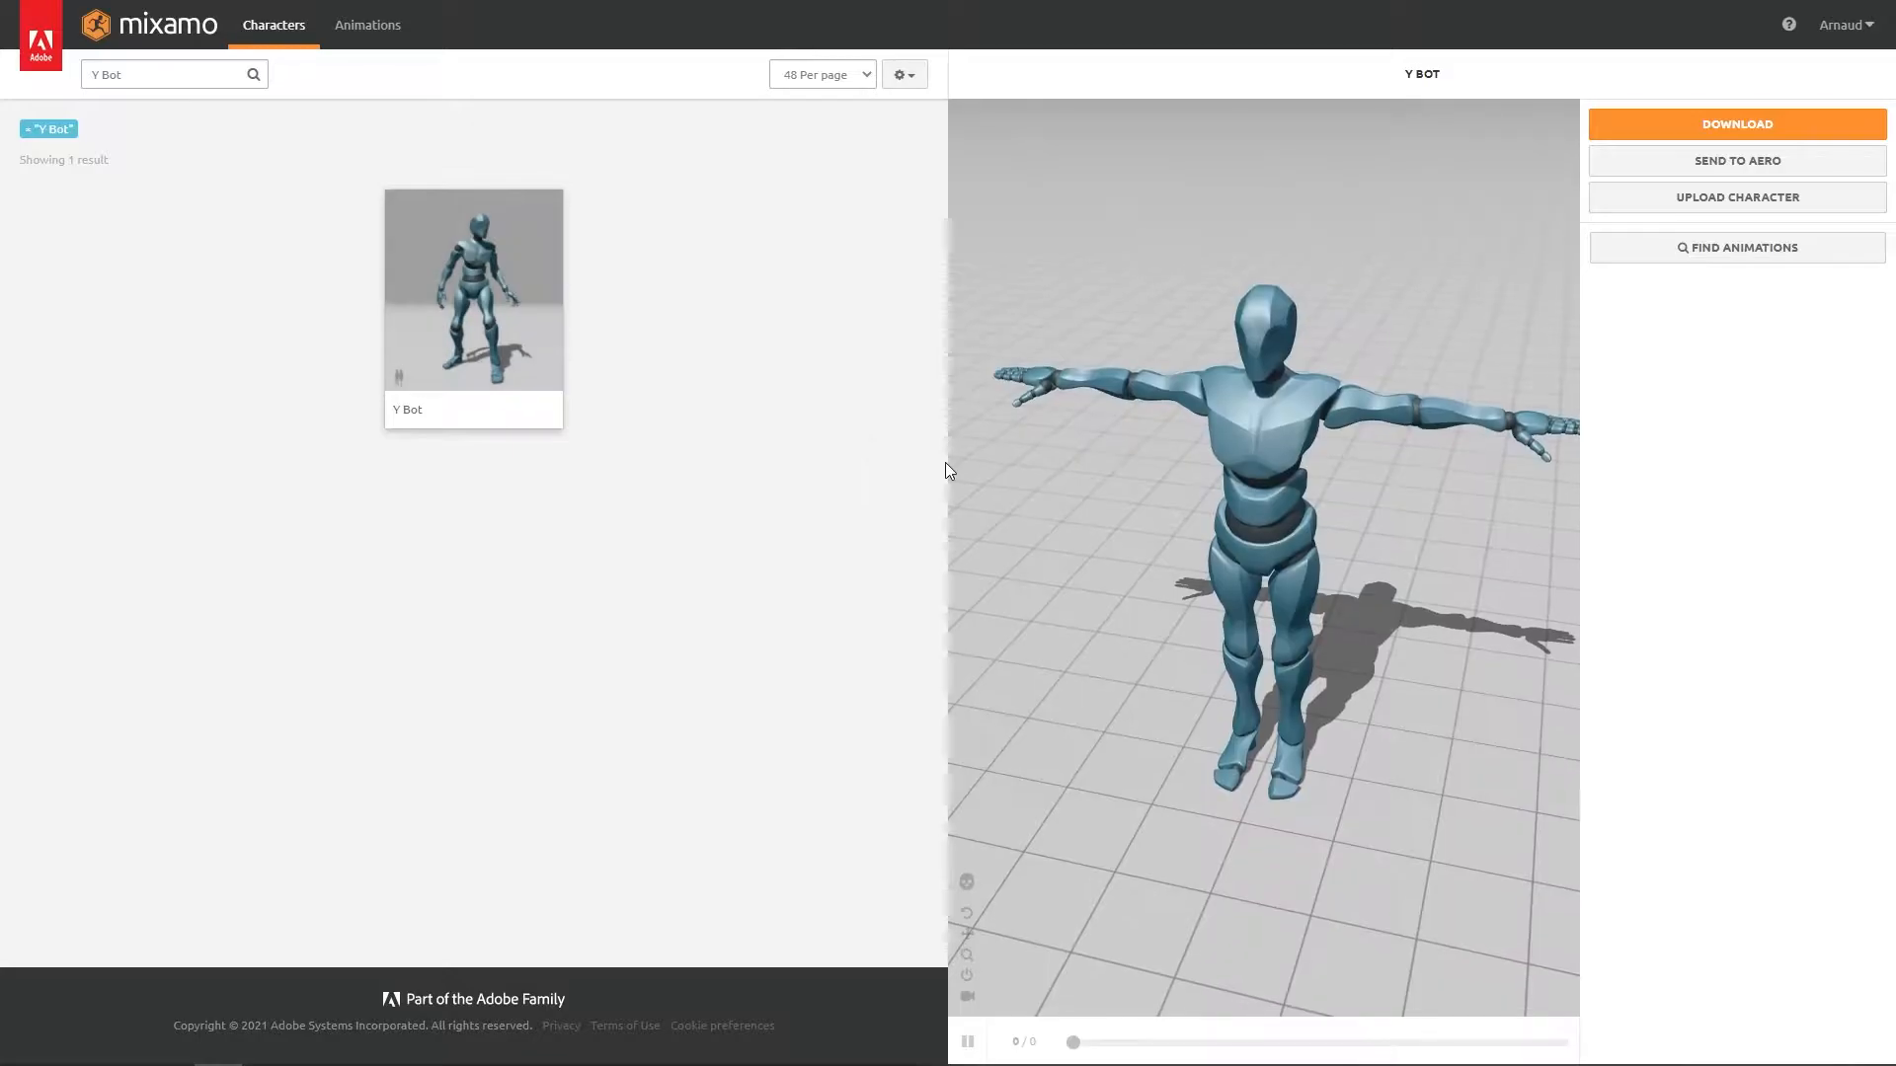
- Search the animations for "idle", apply Breathing Idle to Y Bot and inspect the animated character in the preview
click(367, 25)
drag(129, 75, 87, 75)
text(idd)
key(BackSpace)
text(le)
key(Return)
scroll(538, 651, down, 4)
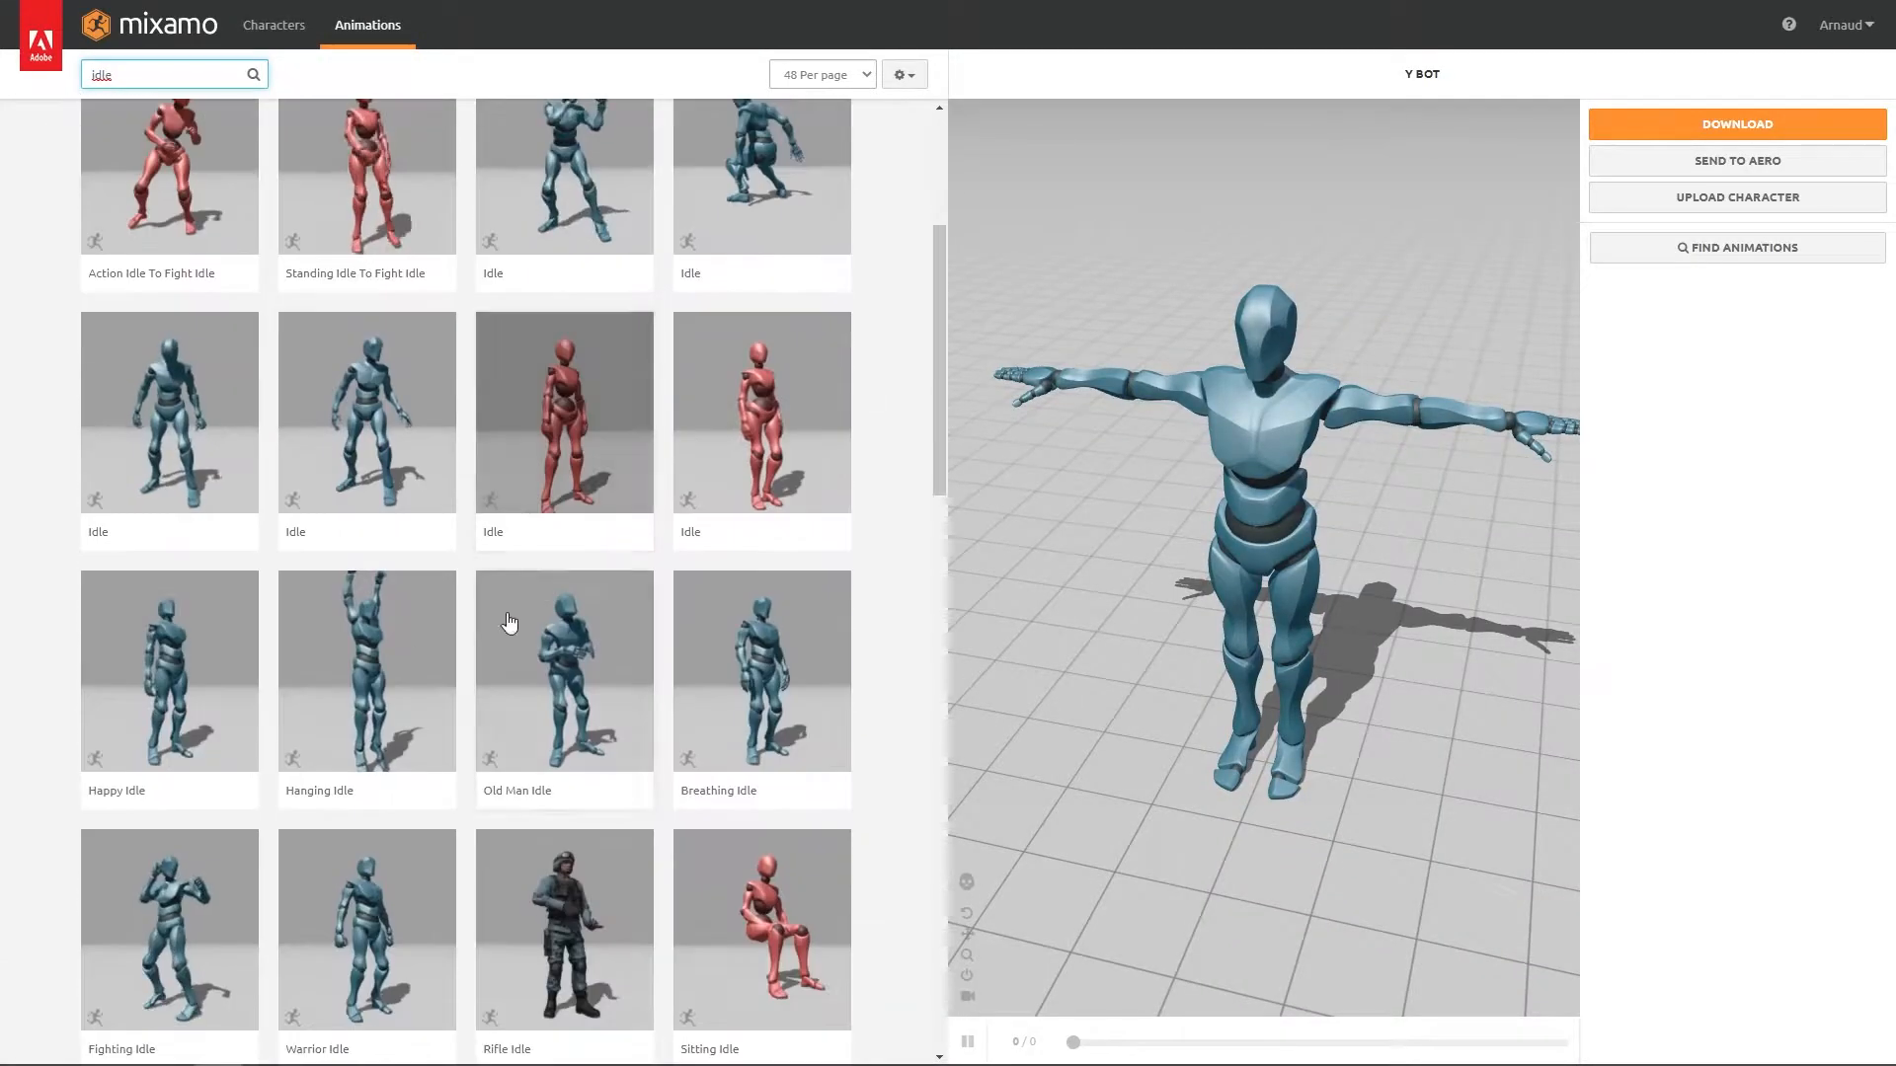
click(786, 725)
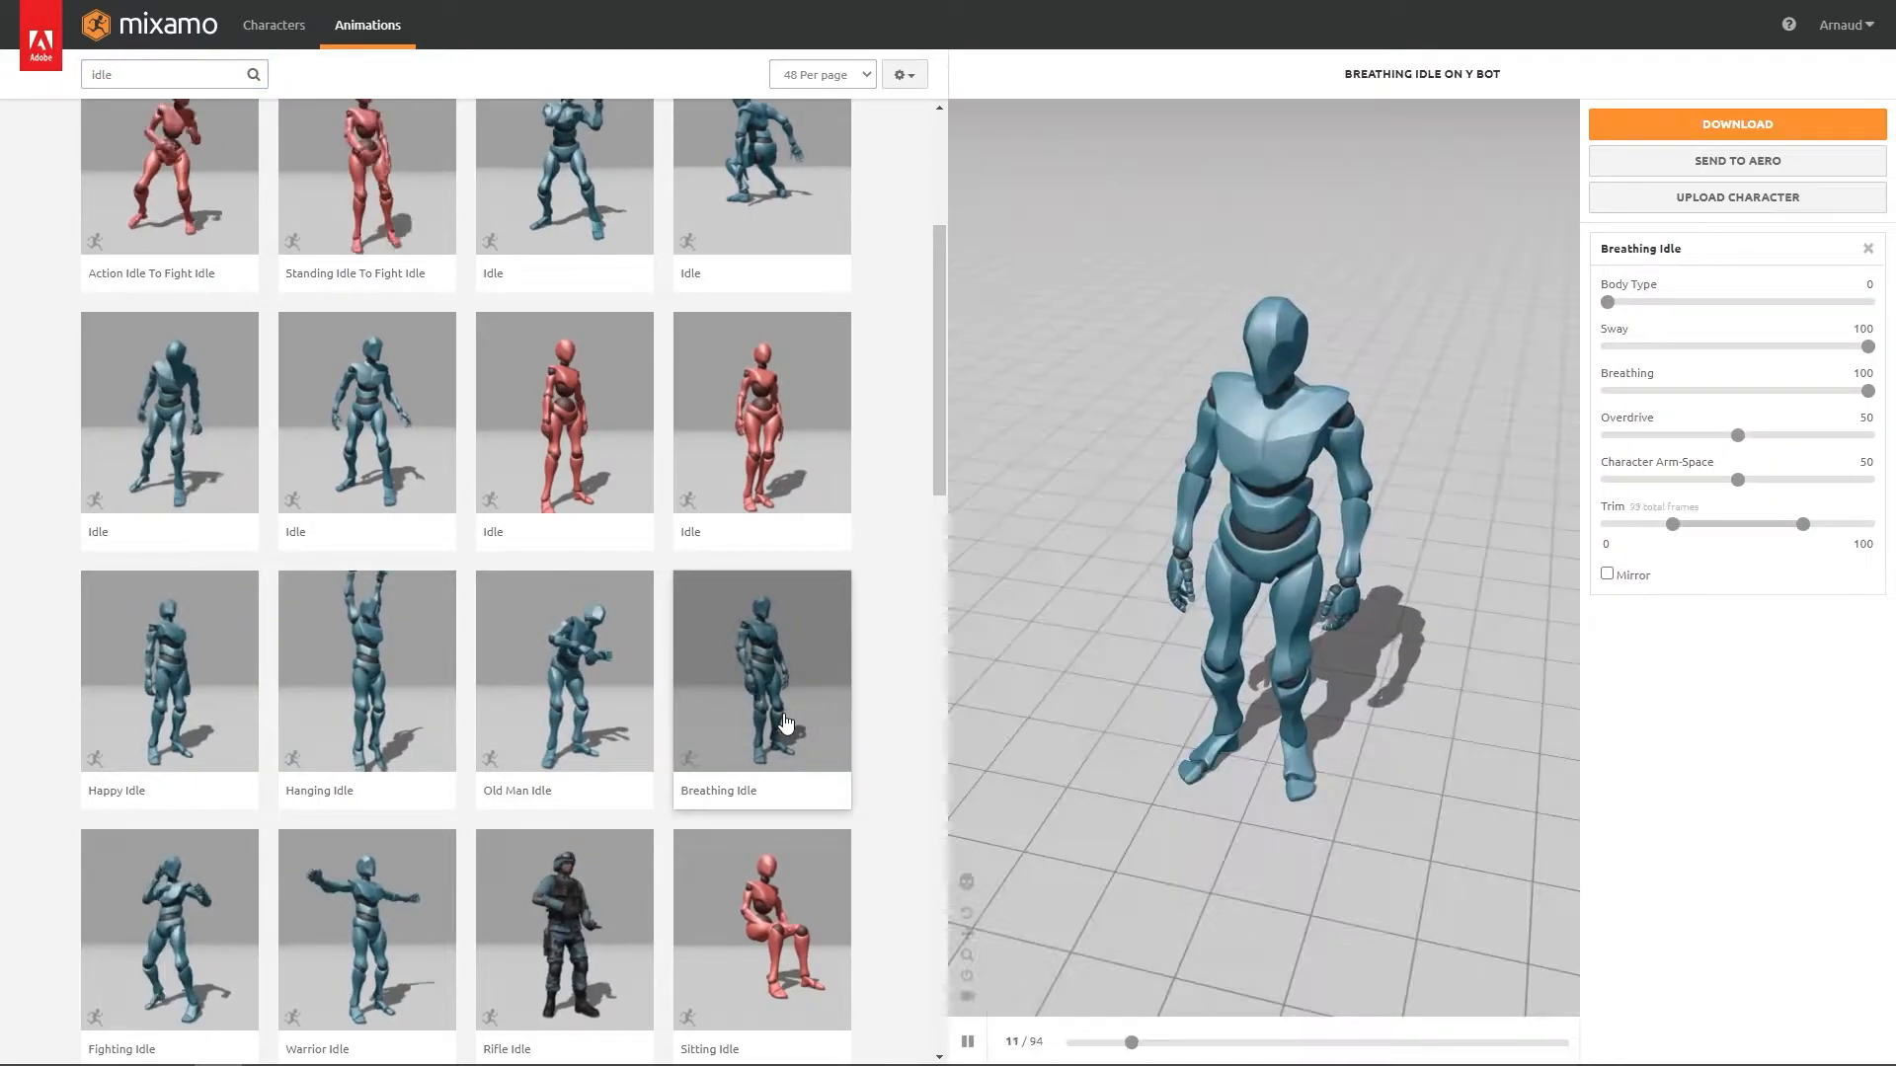
drag(998, 671, 1284, 587)
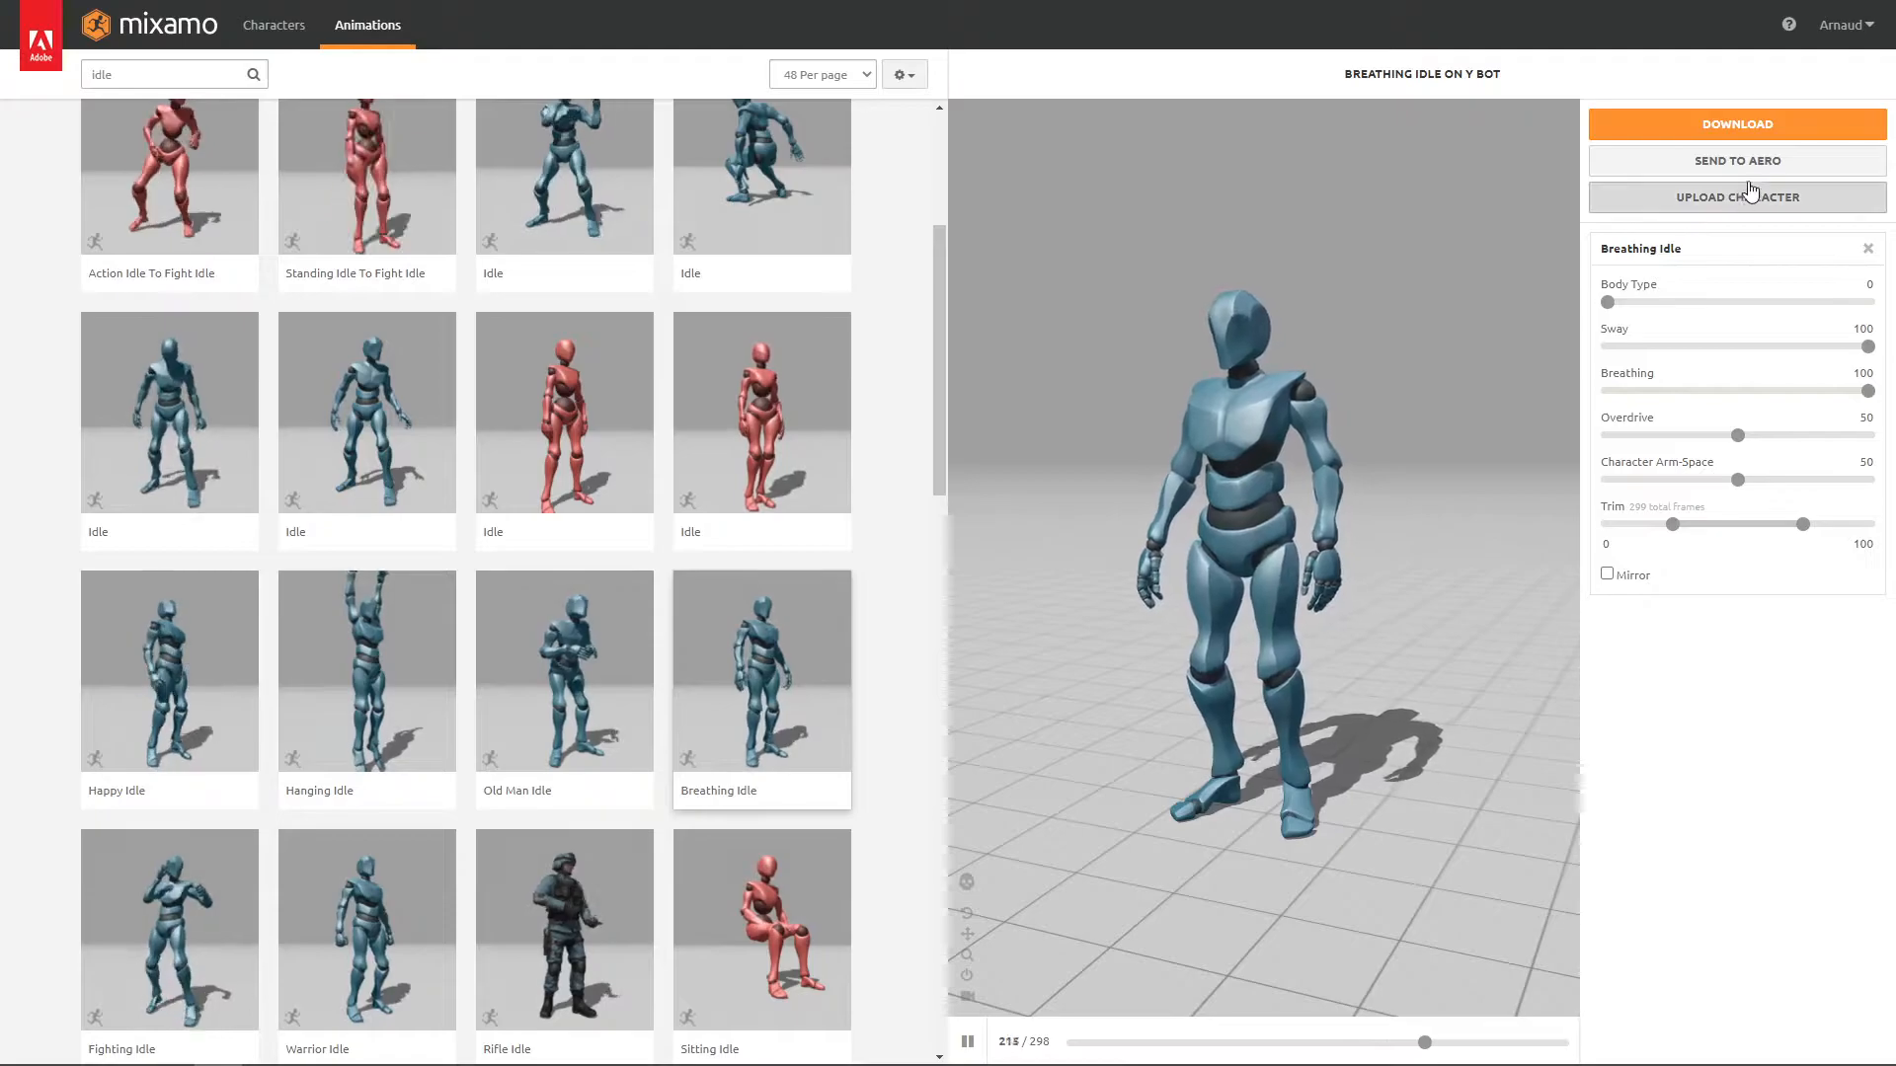
- Open the download settings for the Breathing Idle Y Bot and set the frame rate to 60 frames per second
click(1738, 126)
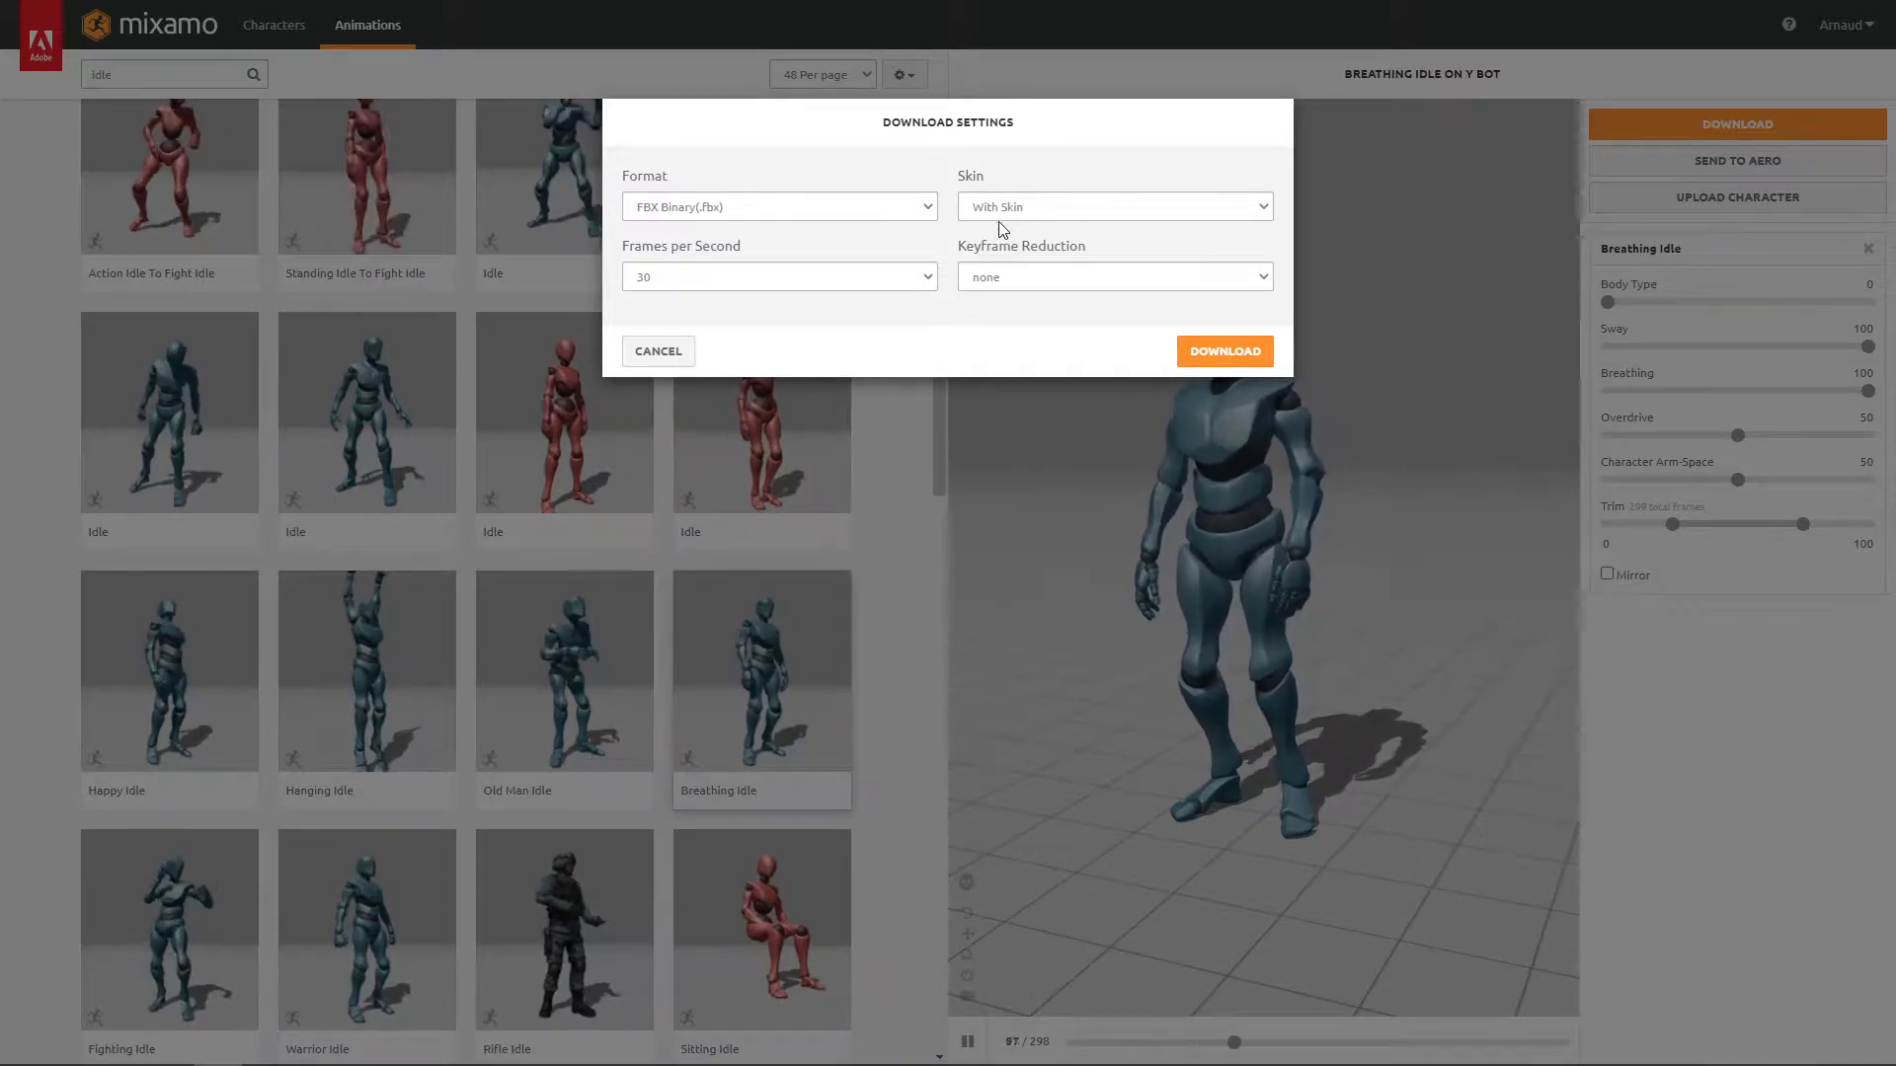
click(925, 277)
click(774, 319)
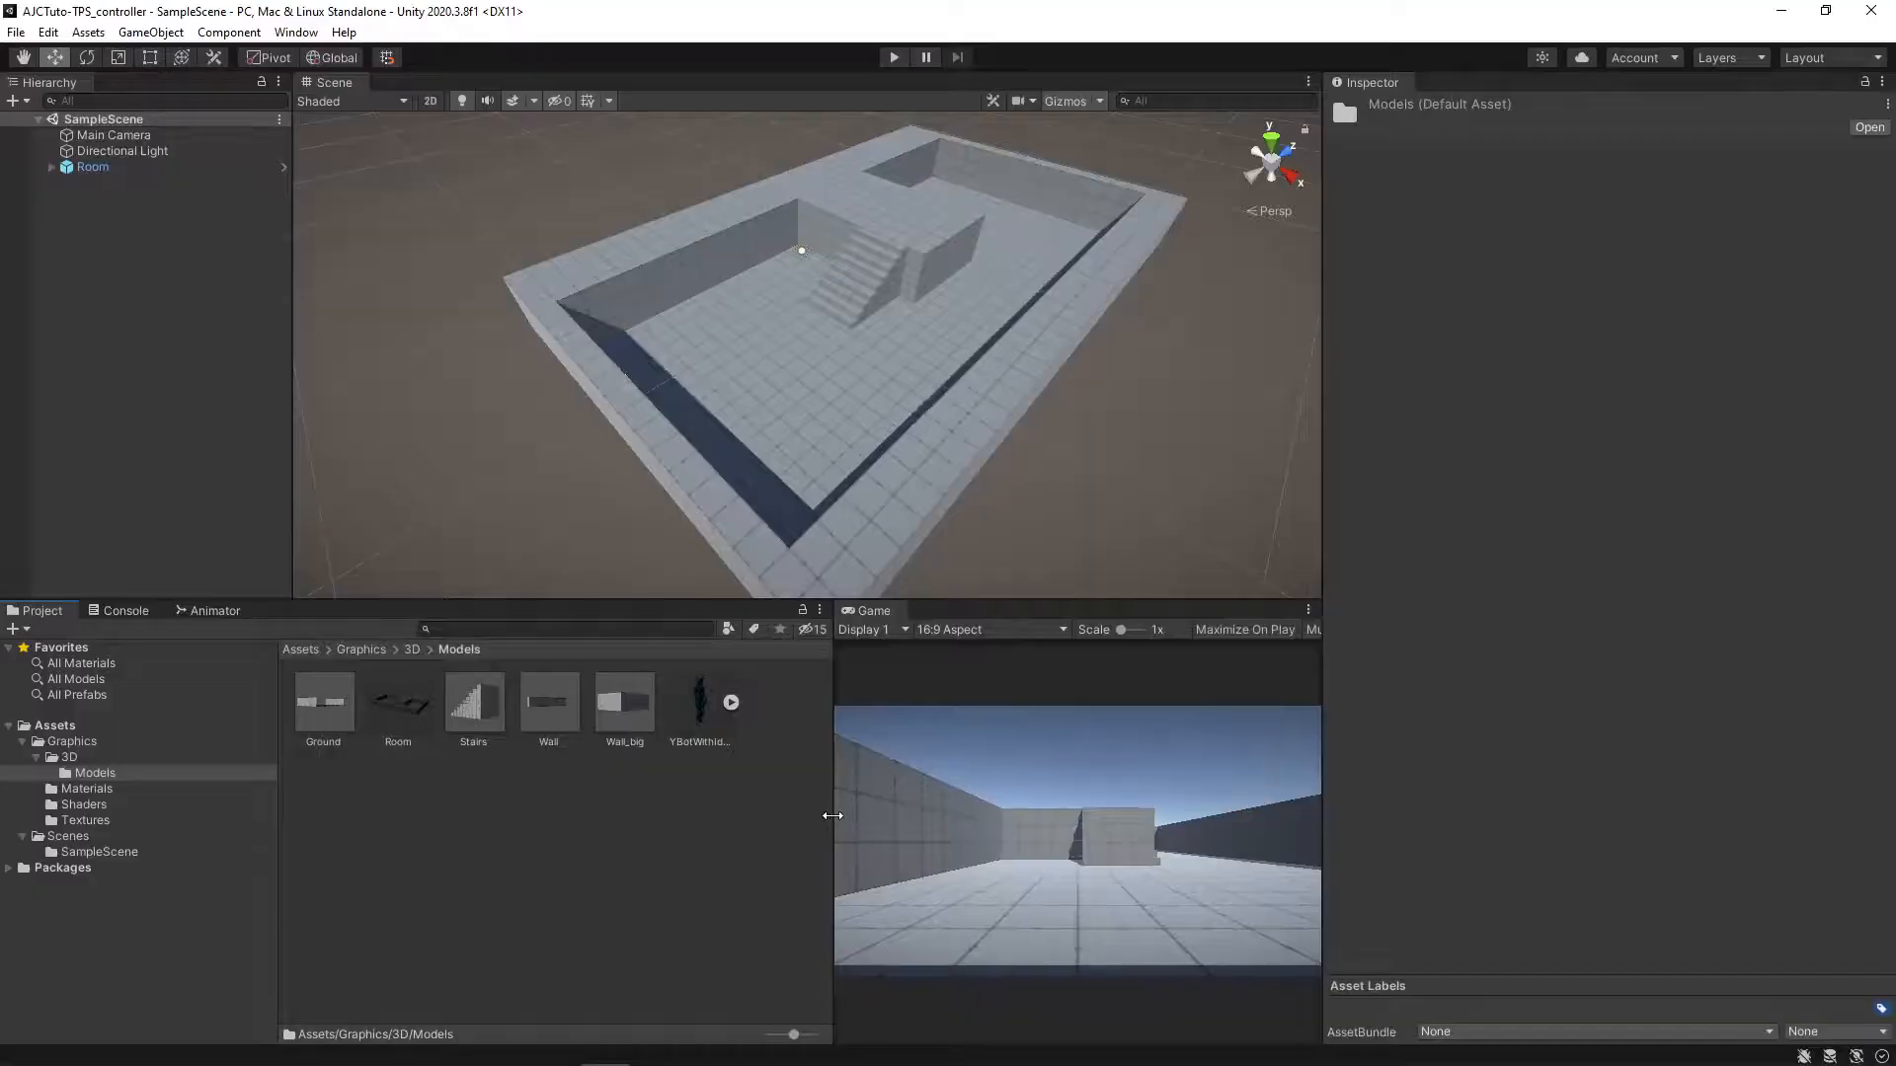
- In the YBotWithIdleAnimations import settings, rename the mixamo.com animation clip to Idle and apply the change
click(732, 704)
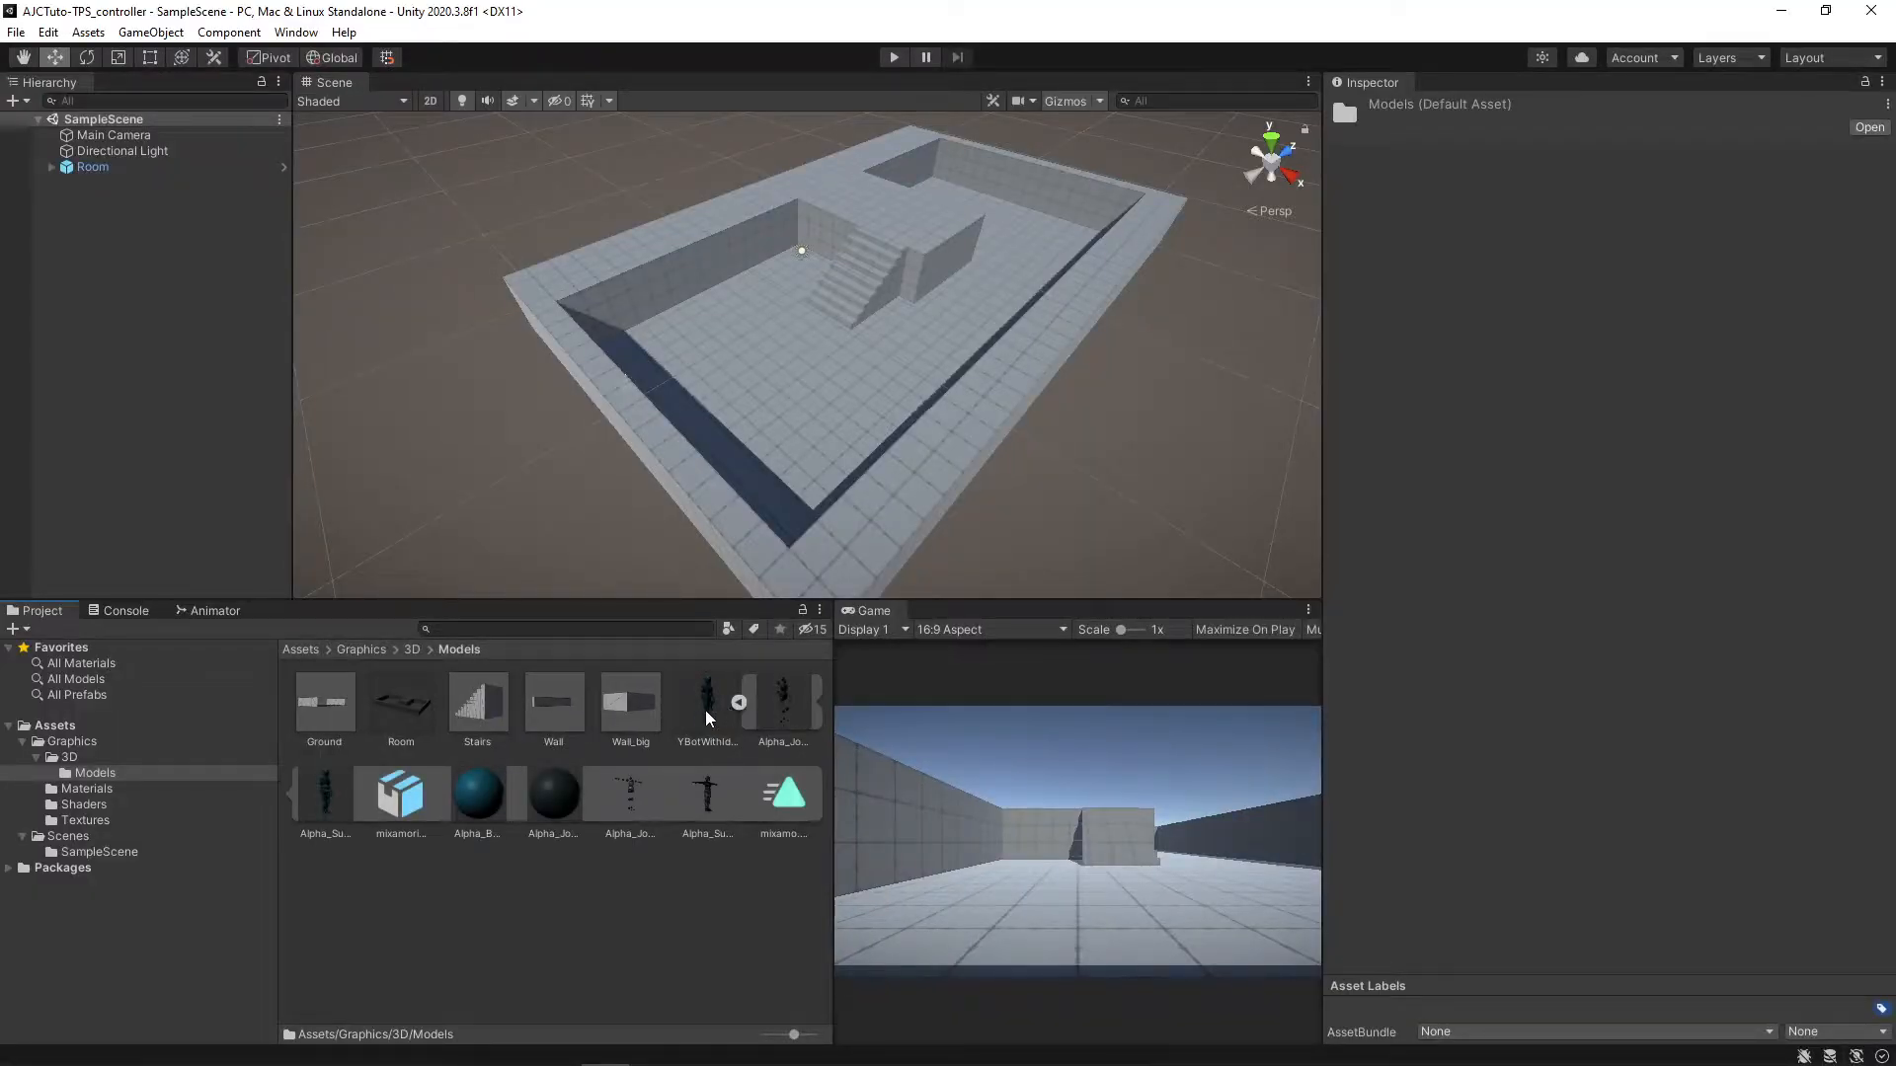
click(707, 706)
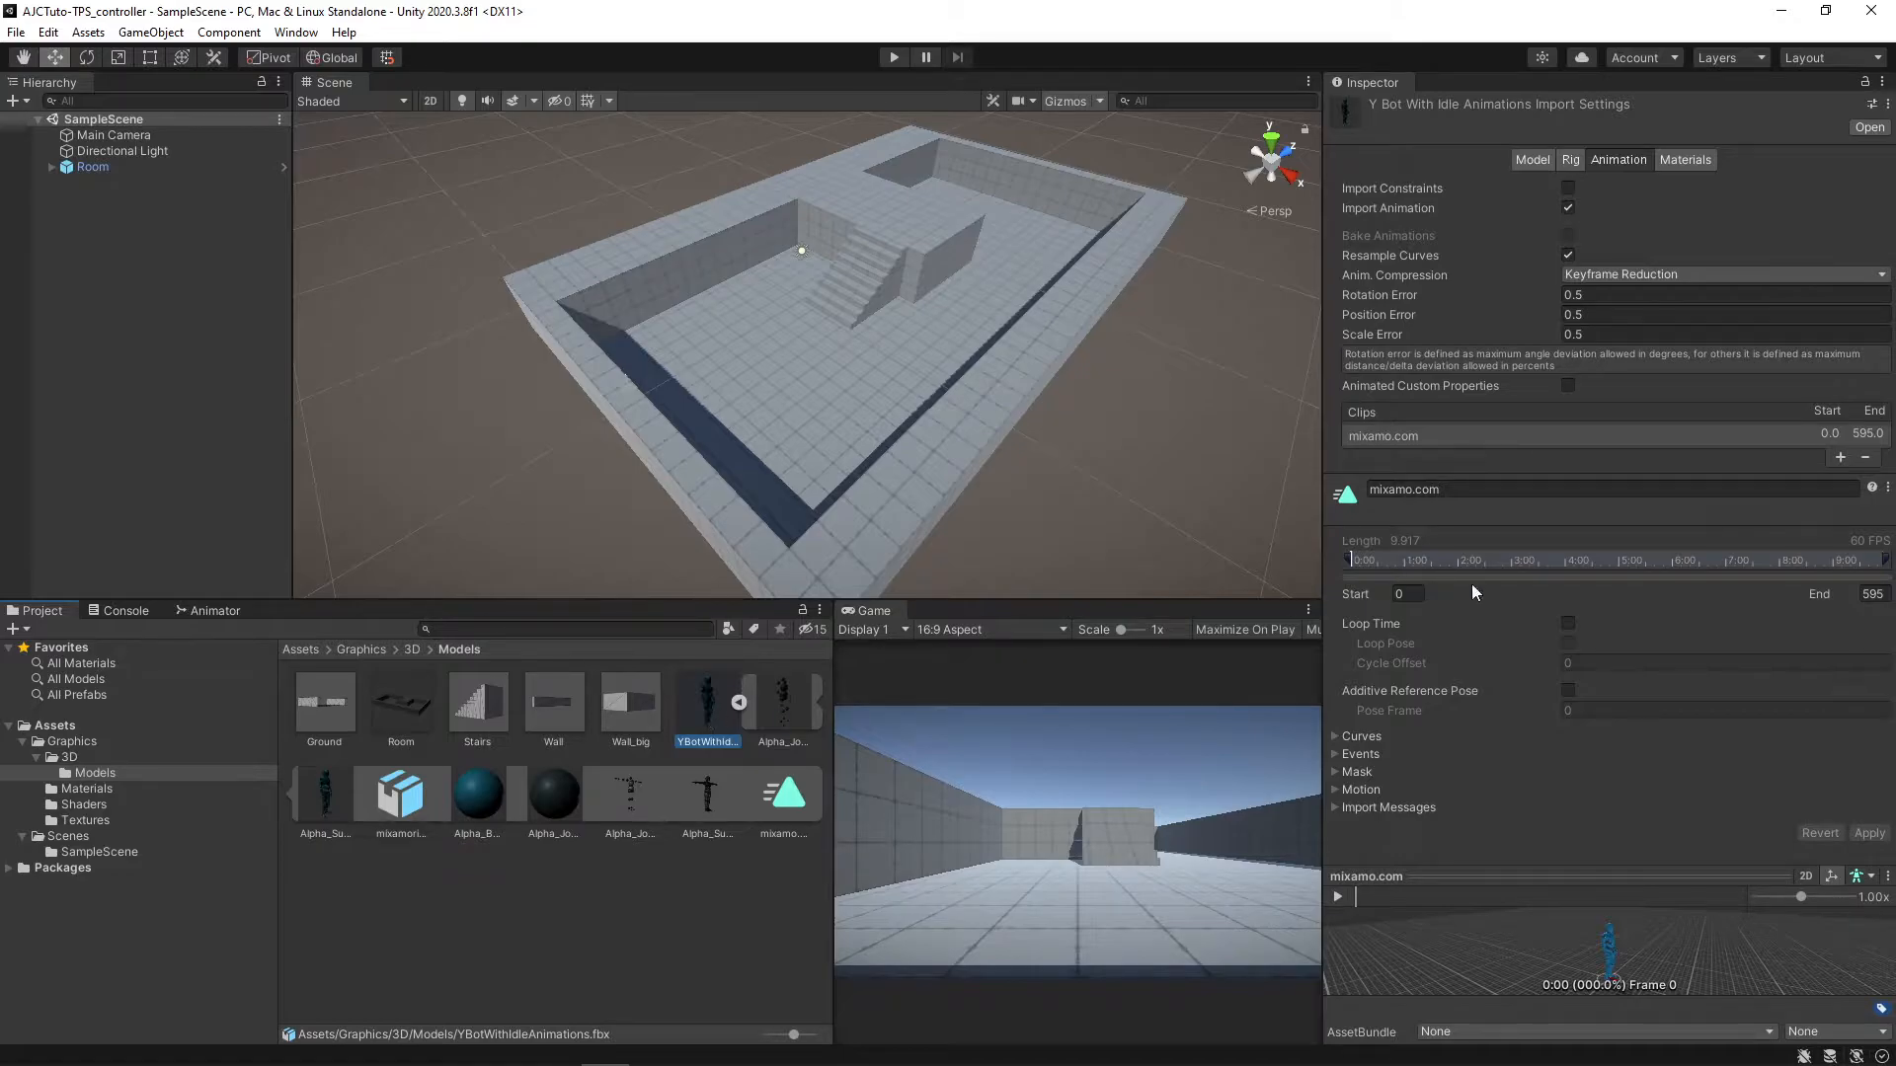
click(1503, 493)
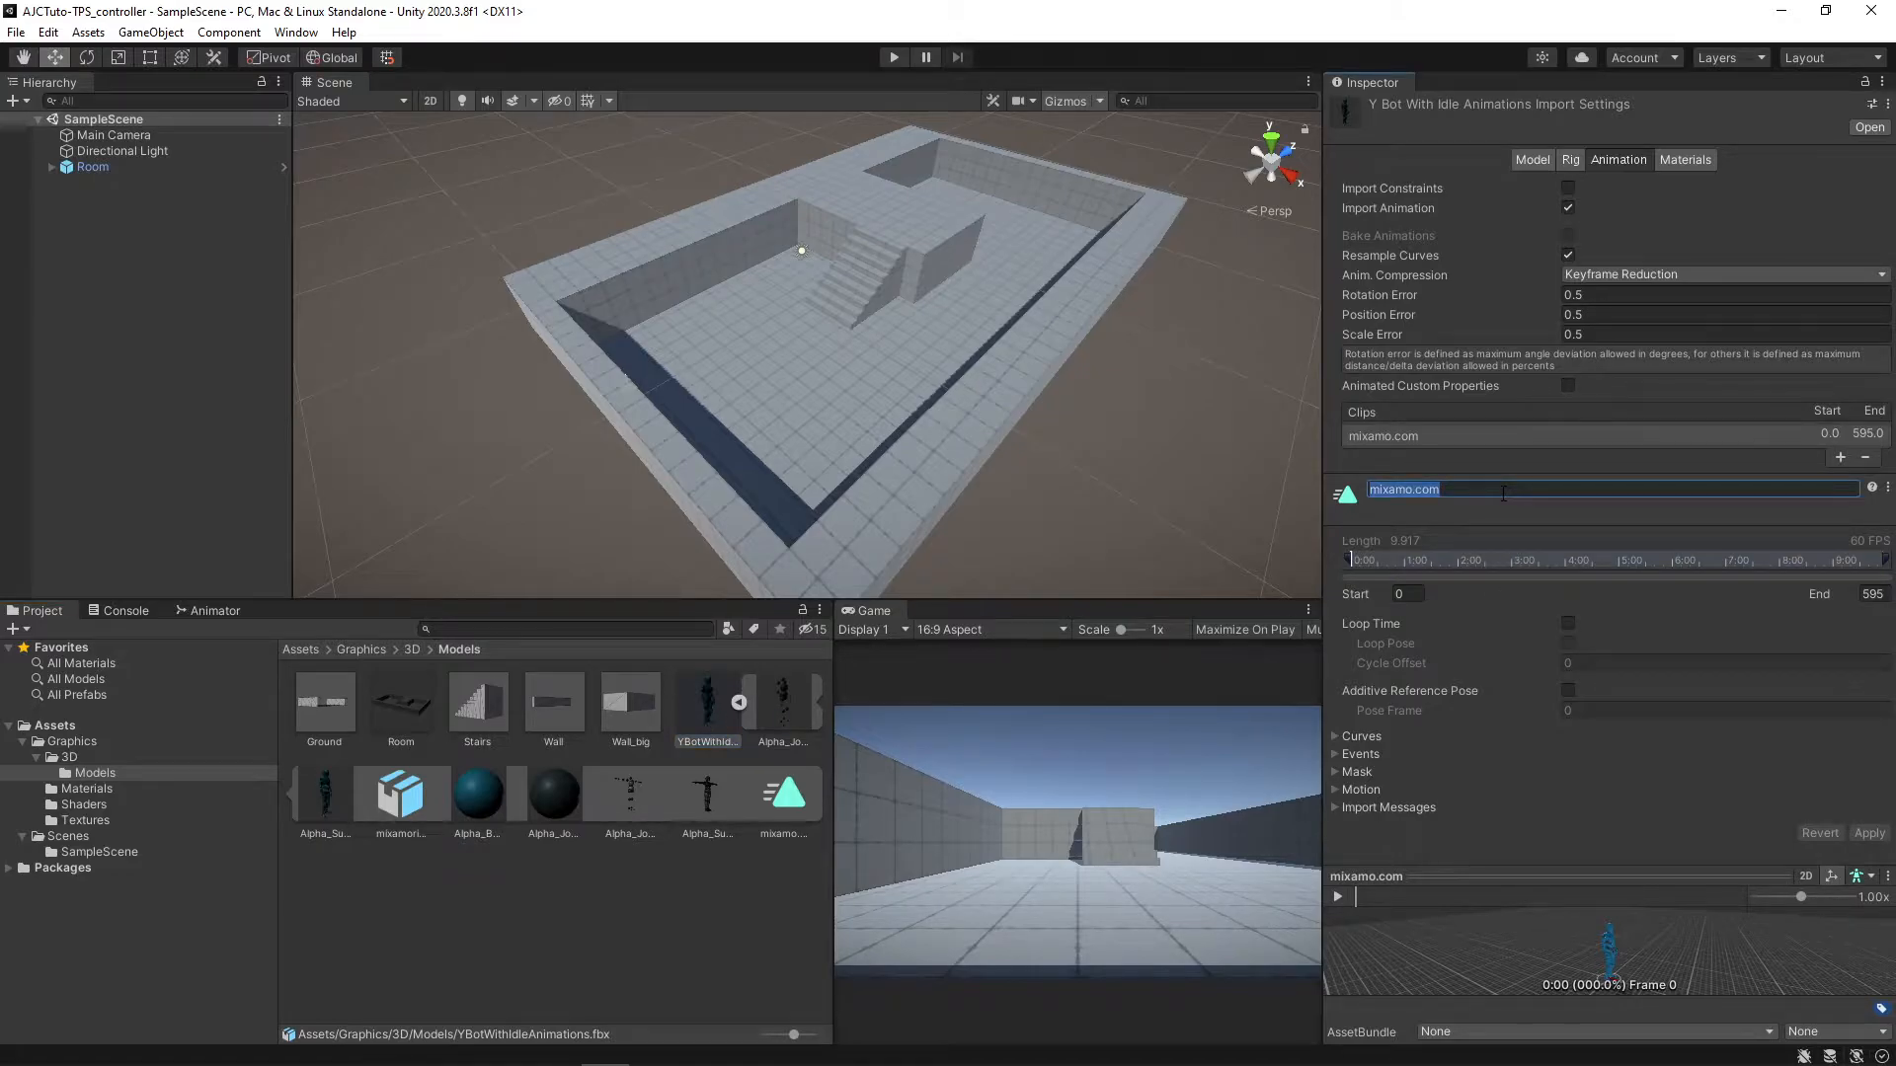
key(BackSpace)
key(Return)
click(1867, 835)
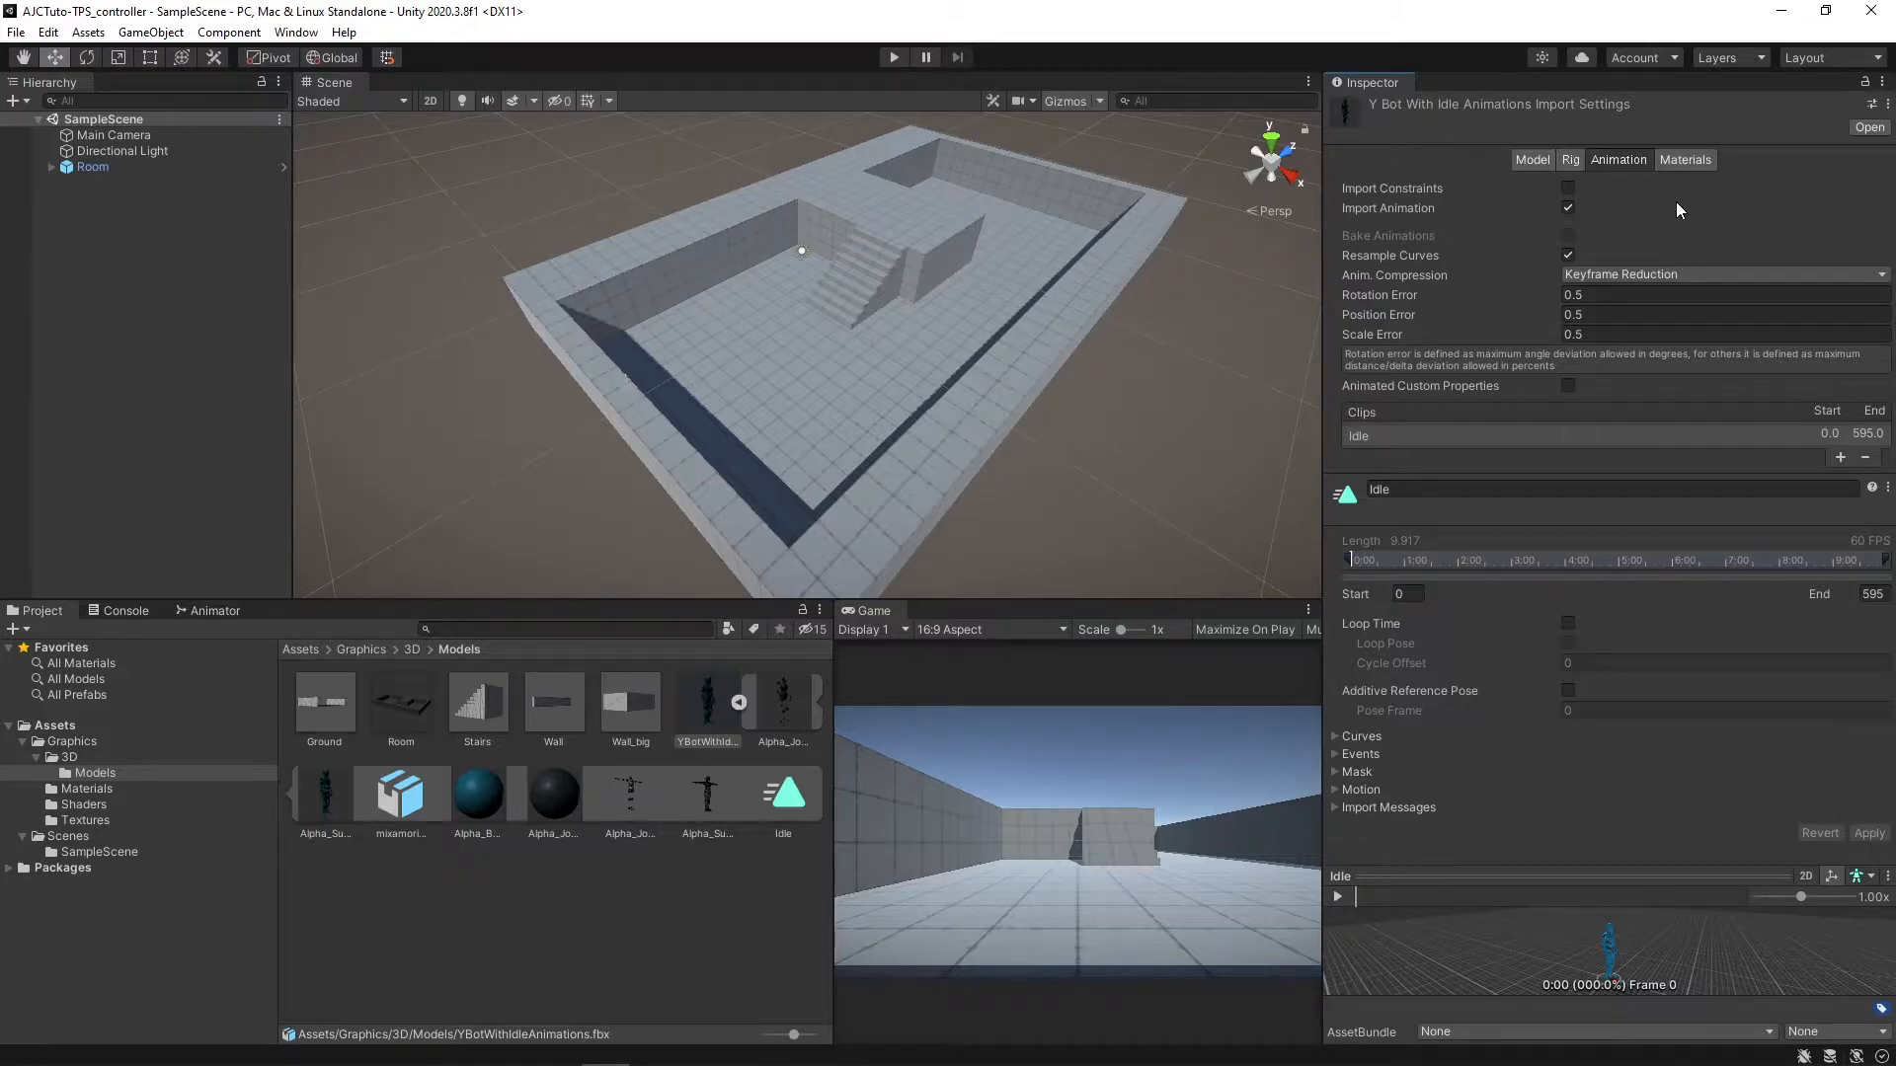
- Set the model's rig animation type to Humanoid with the avatar created from this model, and apply it
click(1573, 160)
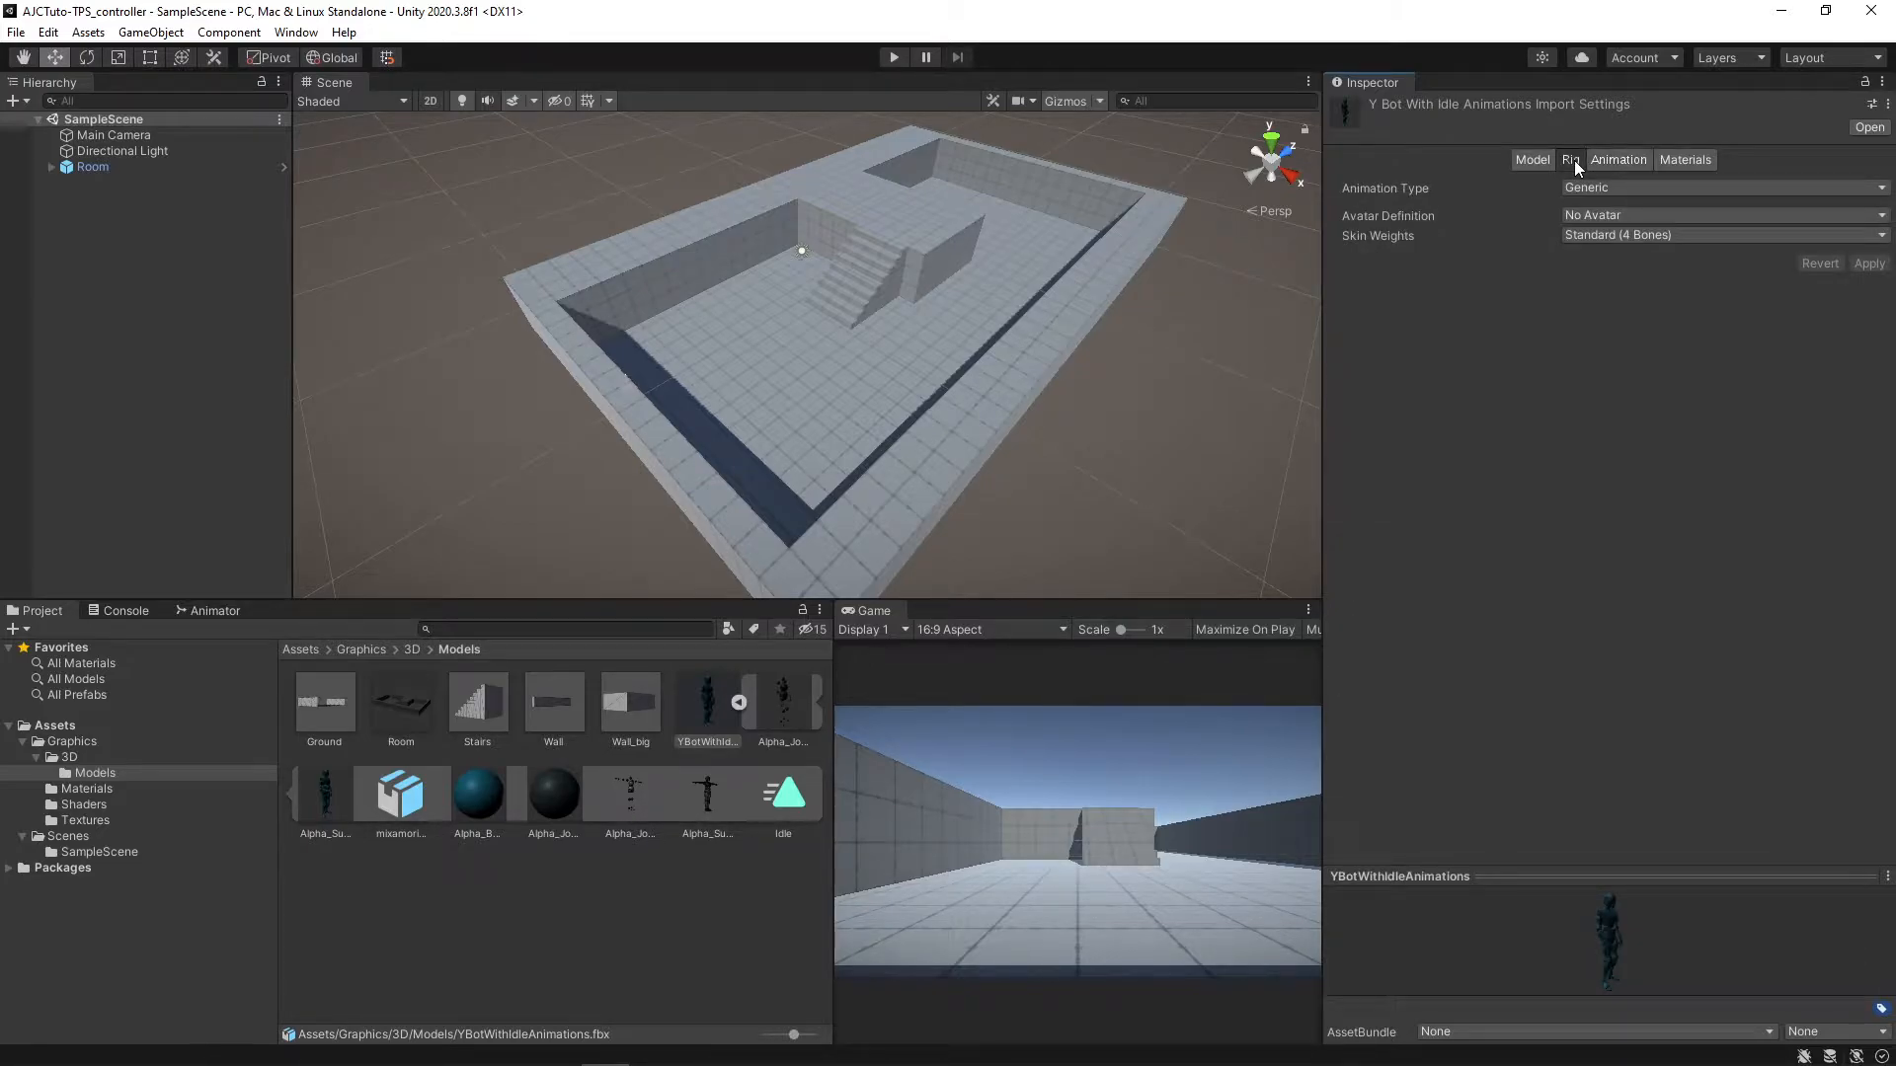
click(1600, 188)
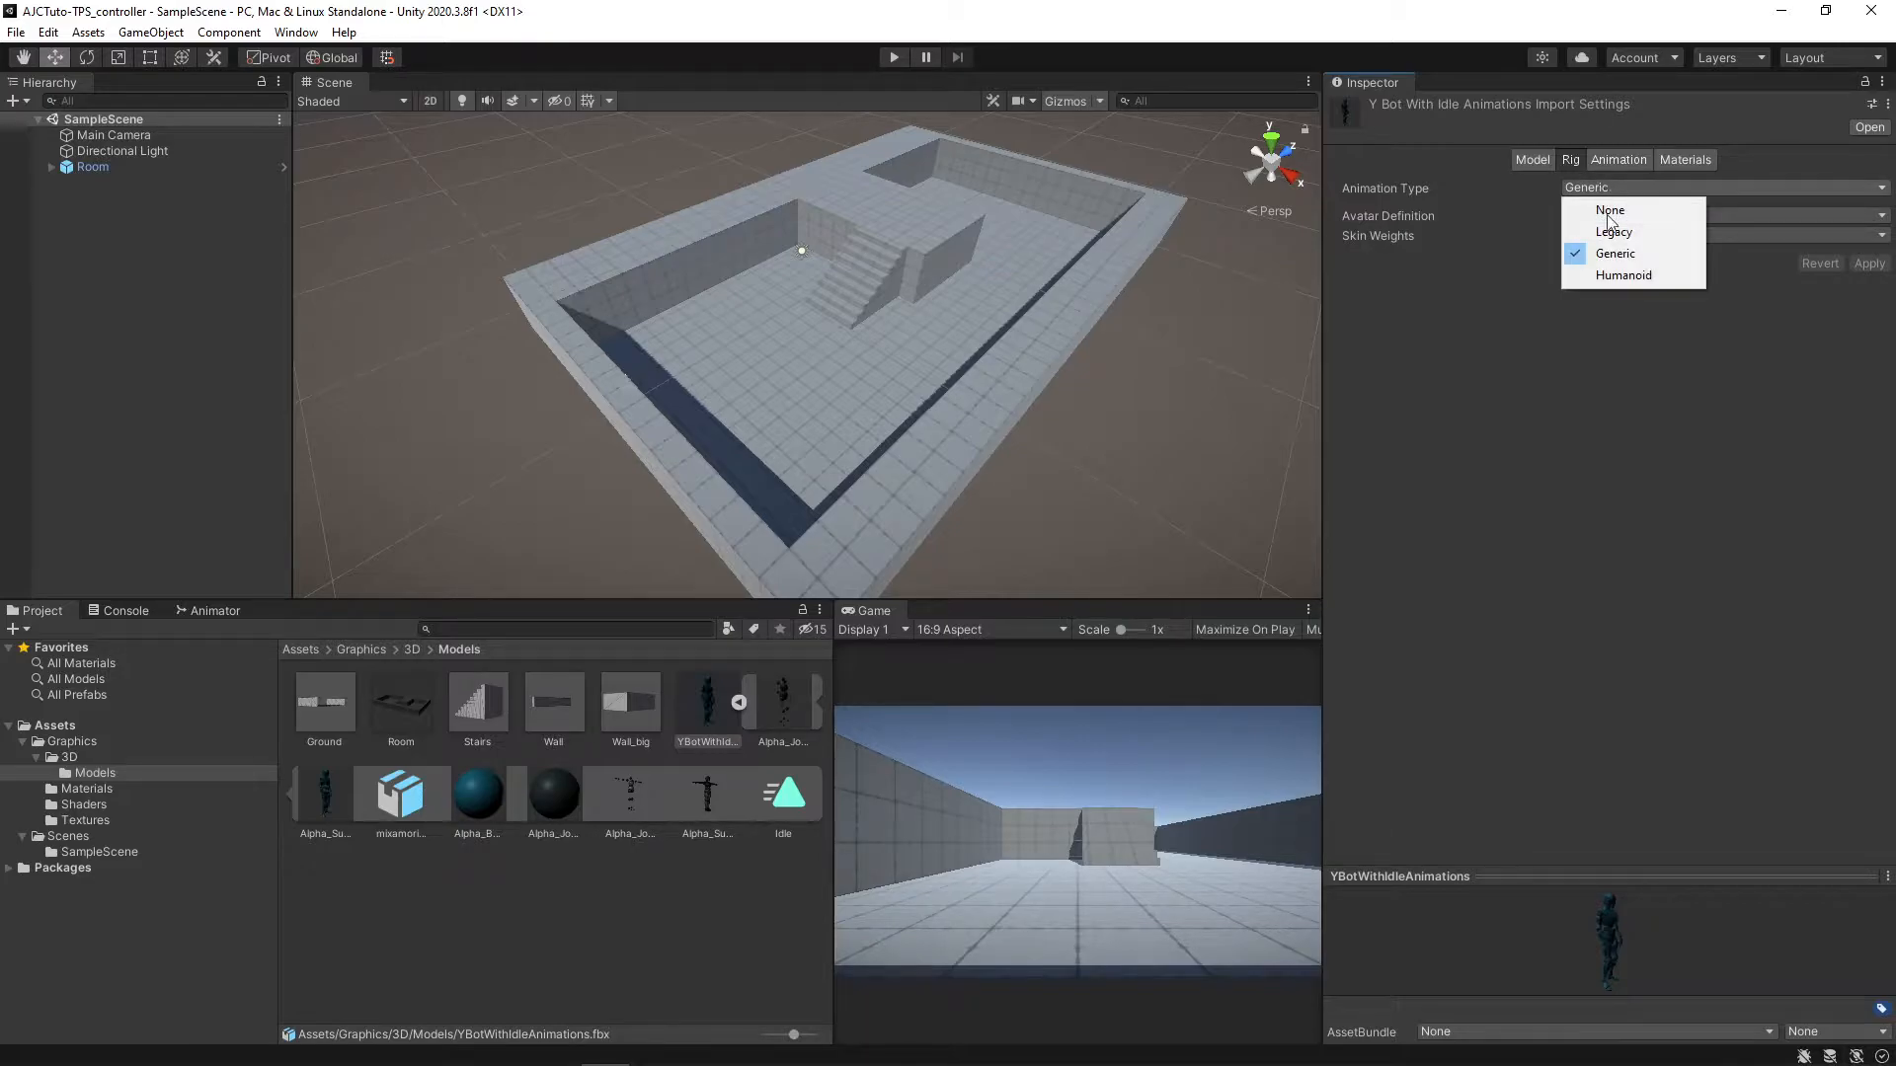
click(1621, 277)
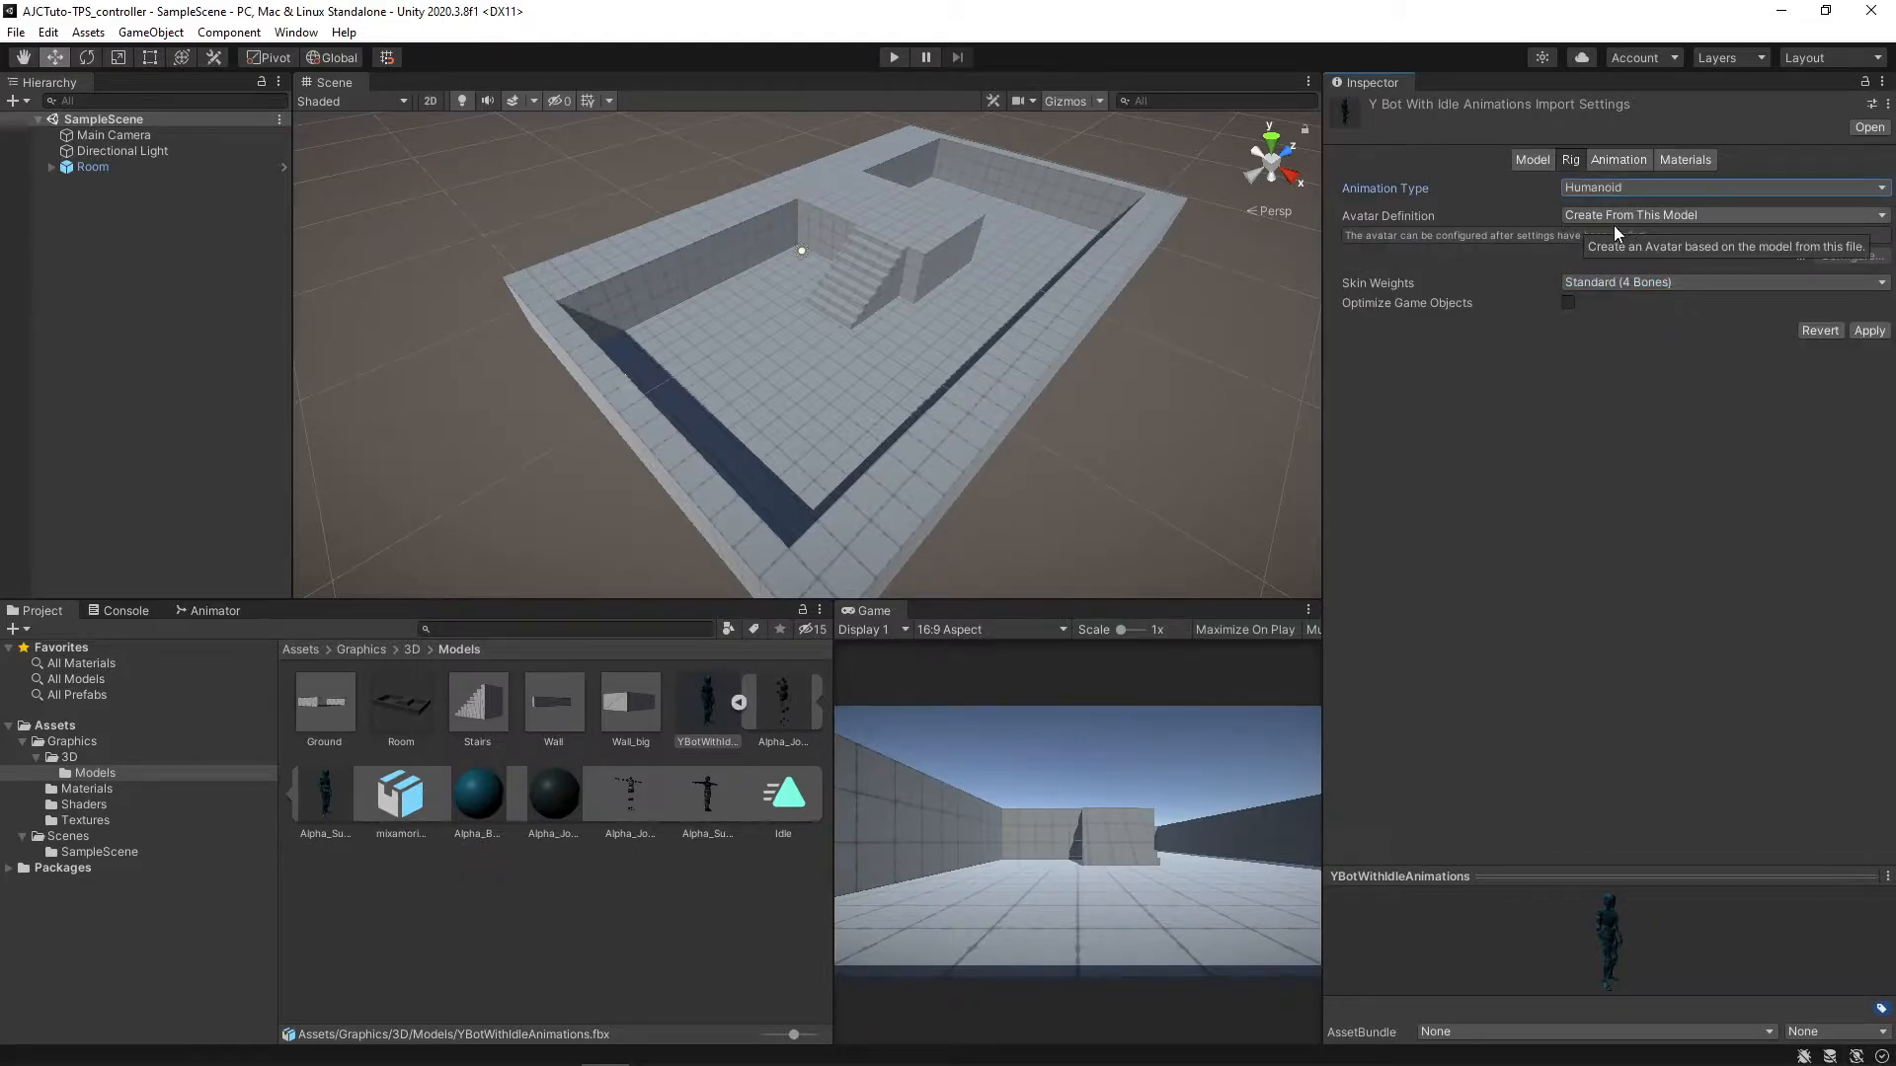
click(1869, 329)
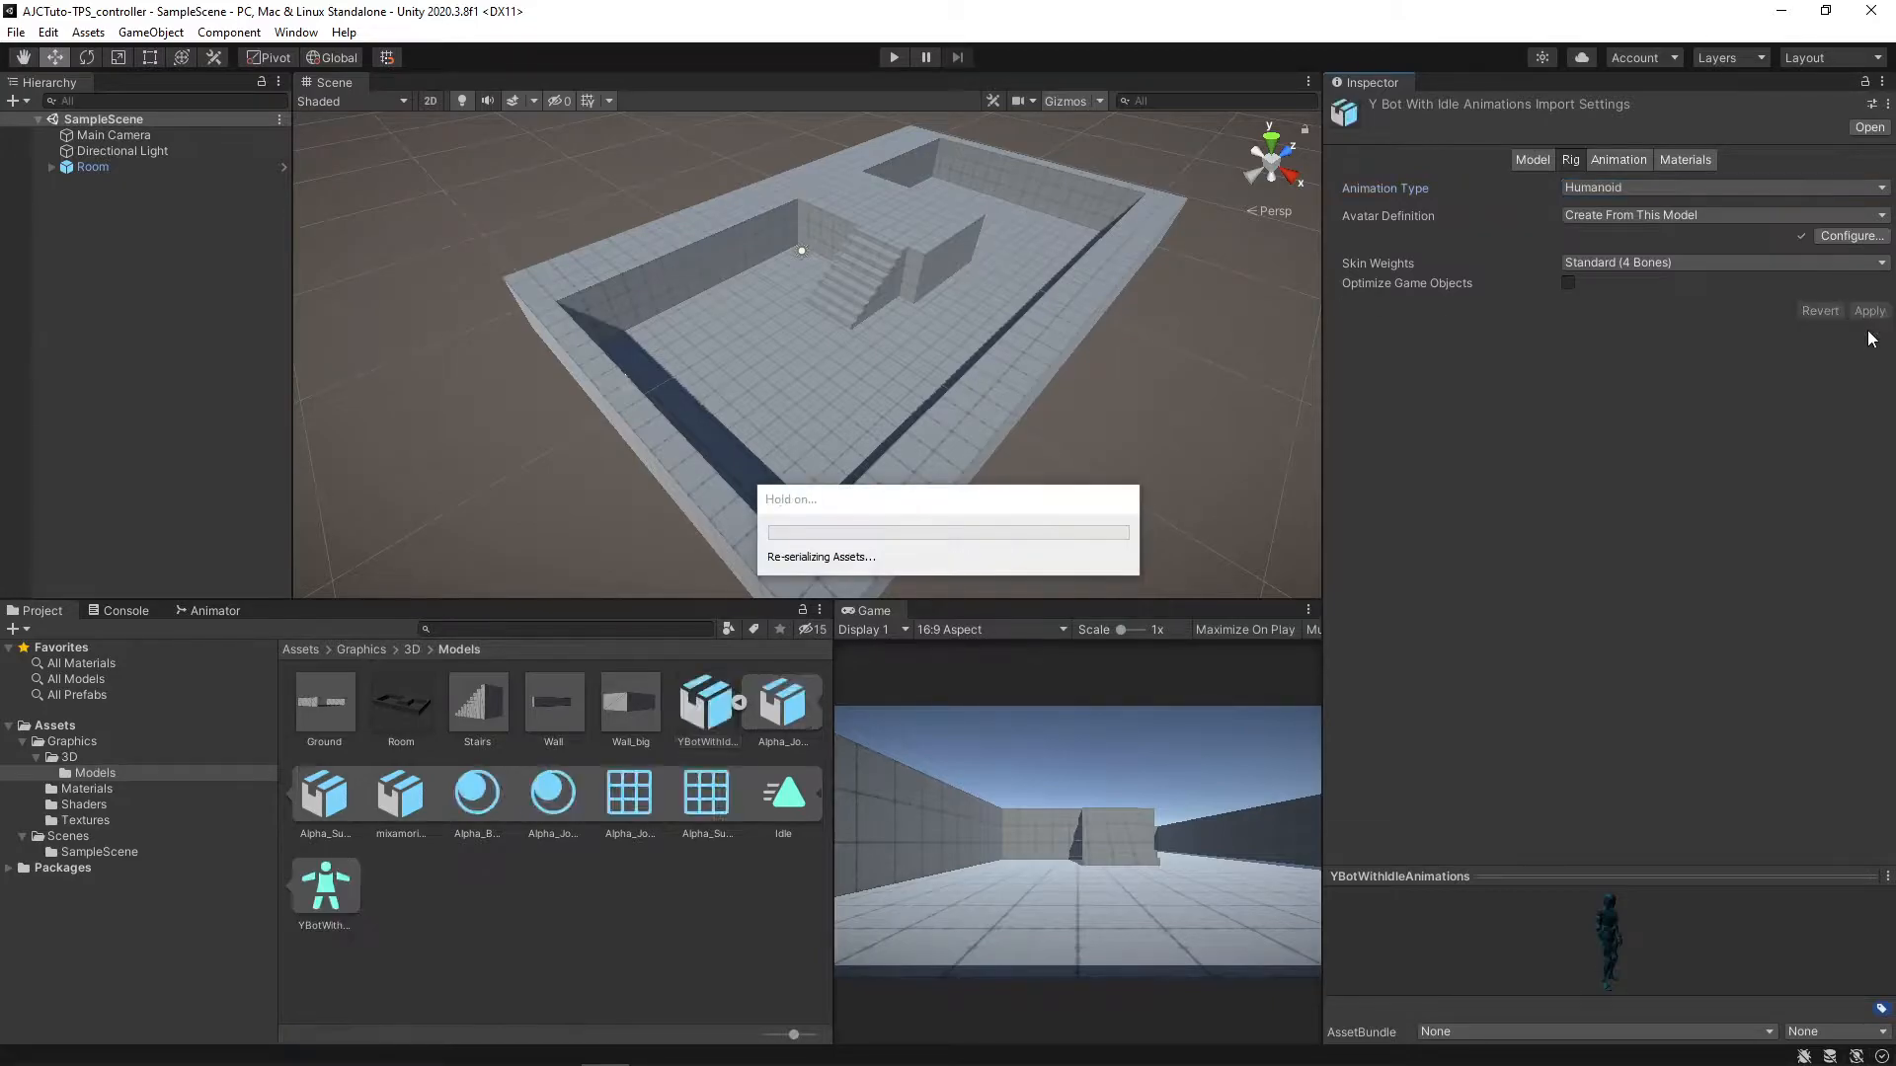
- Enable Loop Time, Loop Pose and Bake Into Pose for all root transforms of the Idle clip, and apply the settings
click(1625, 166)
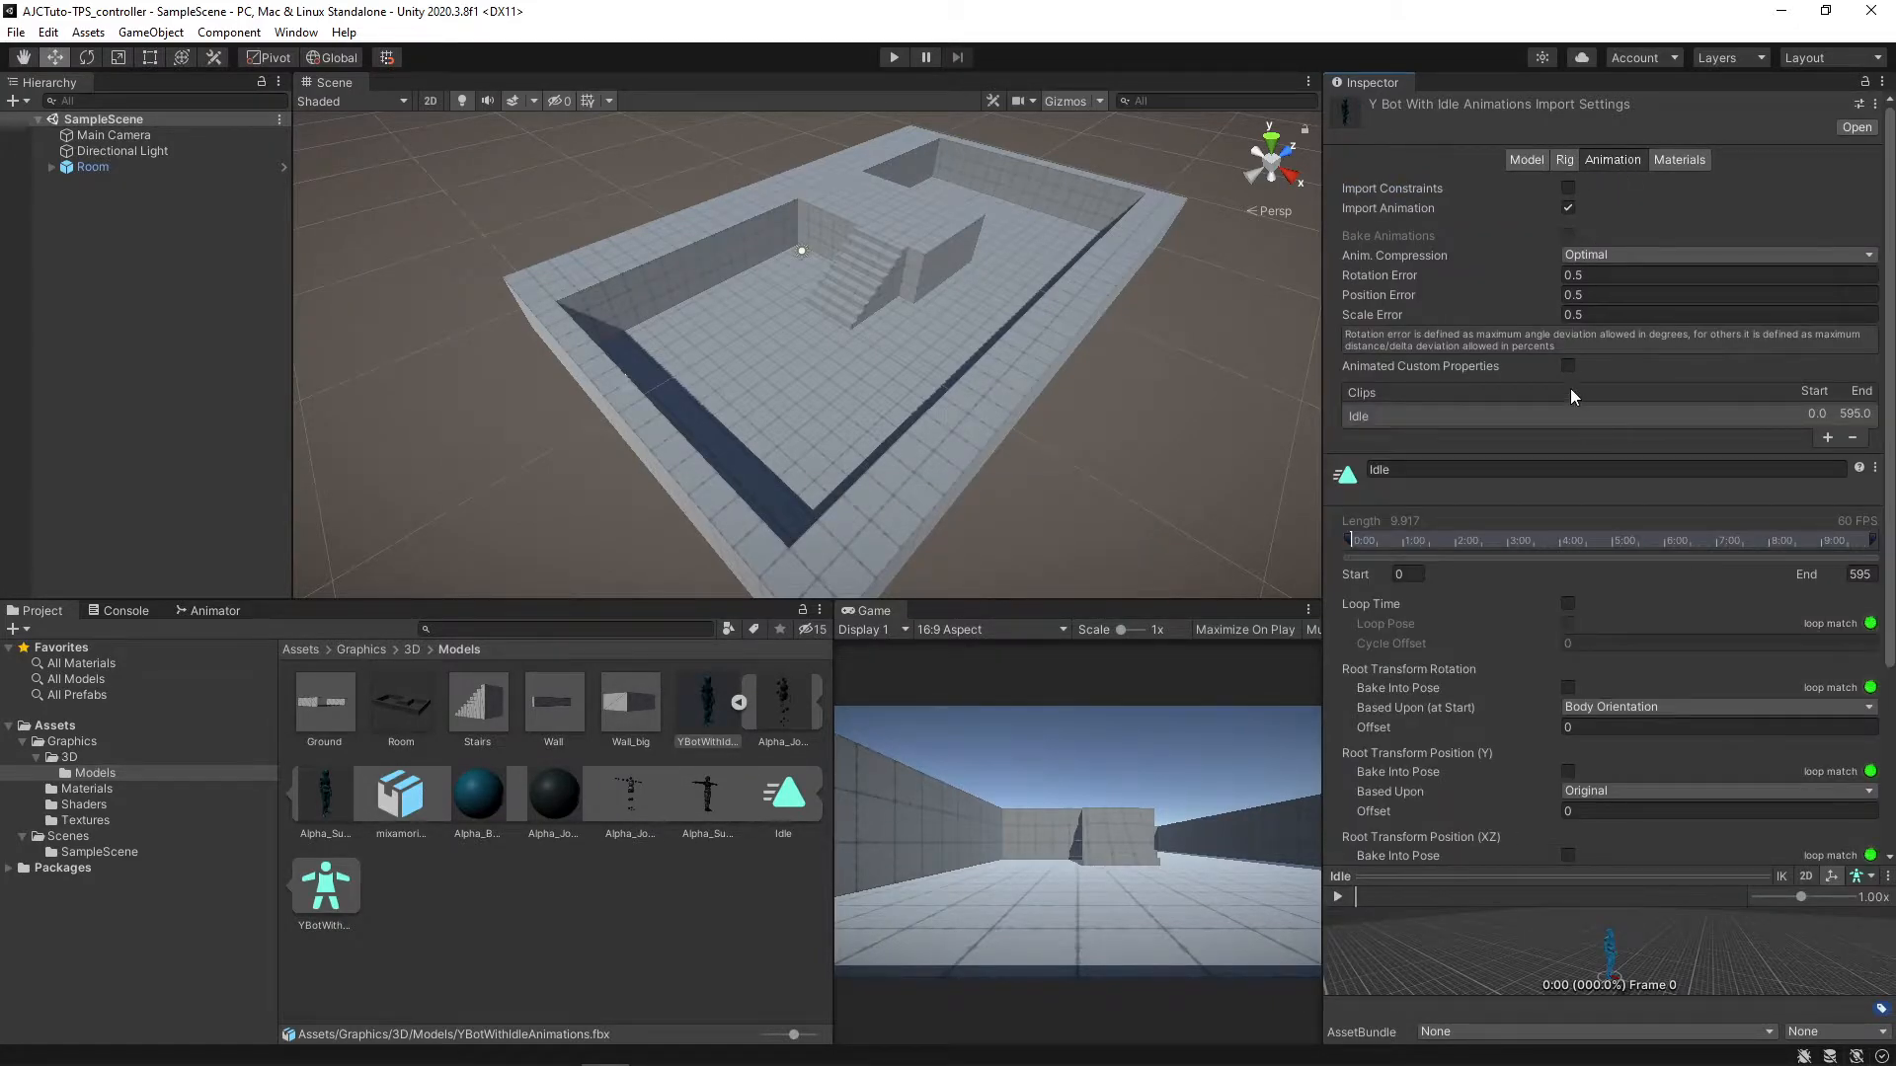
scroll(1589, 442, down, 5)
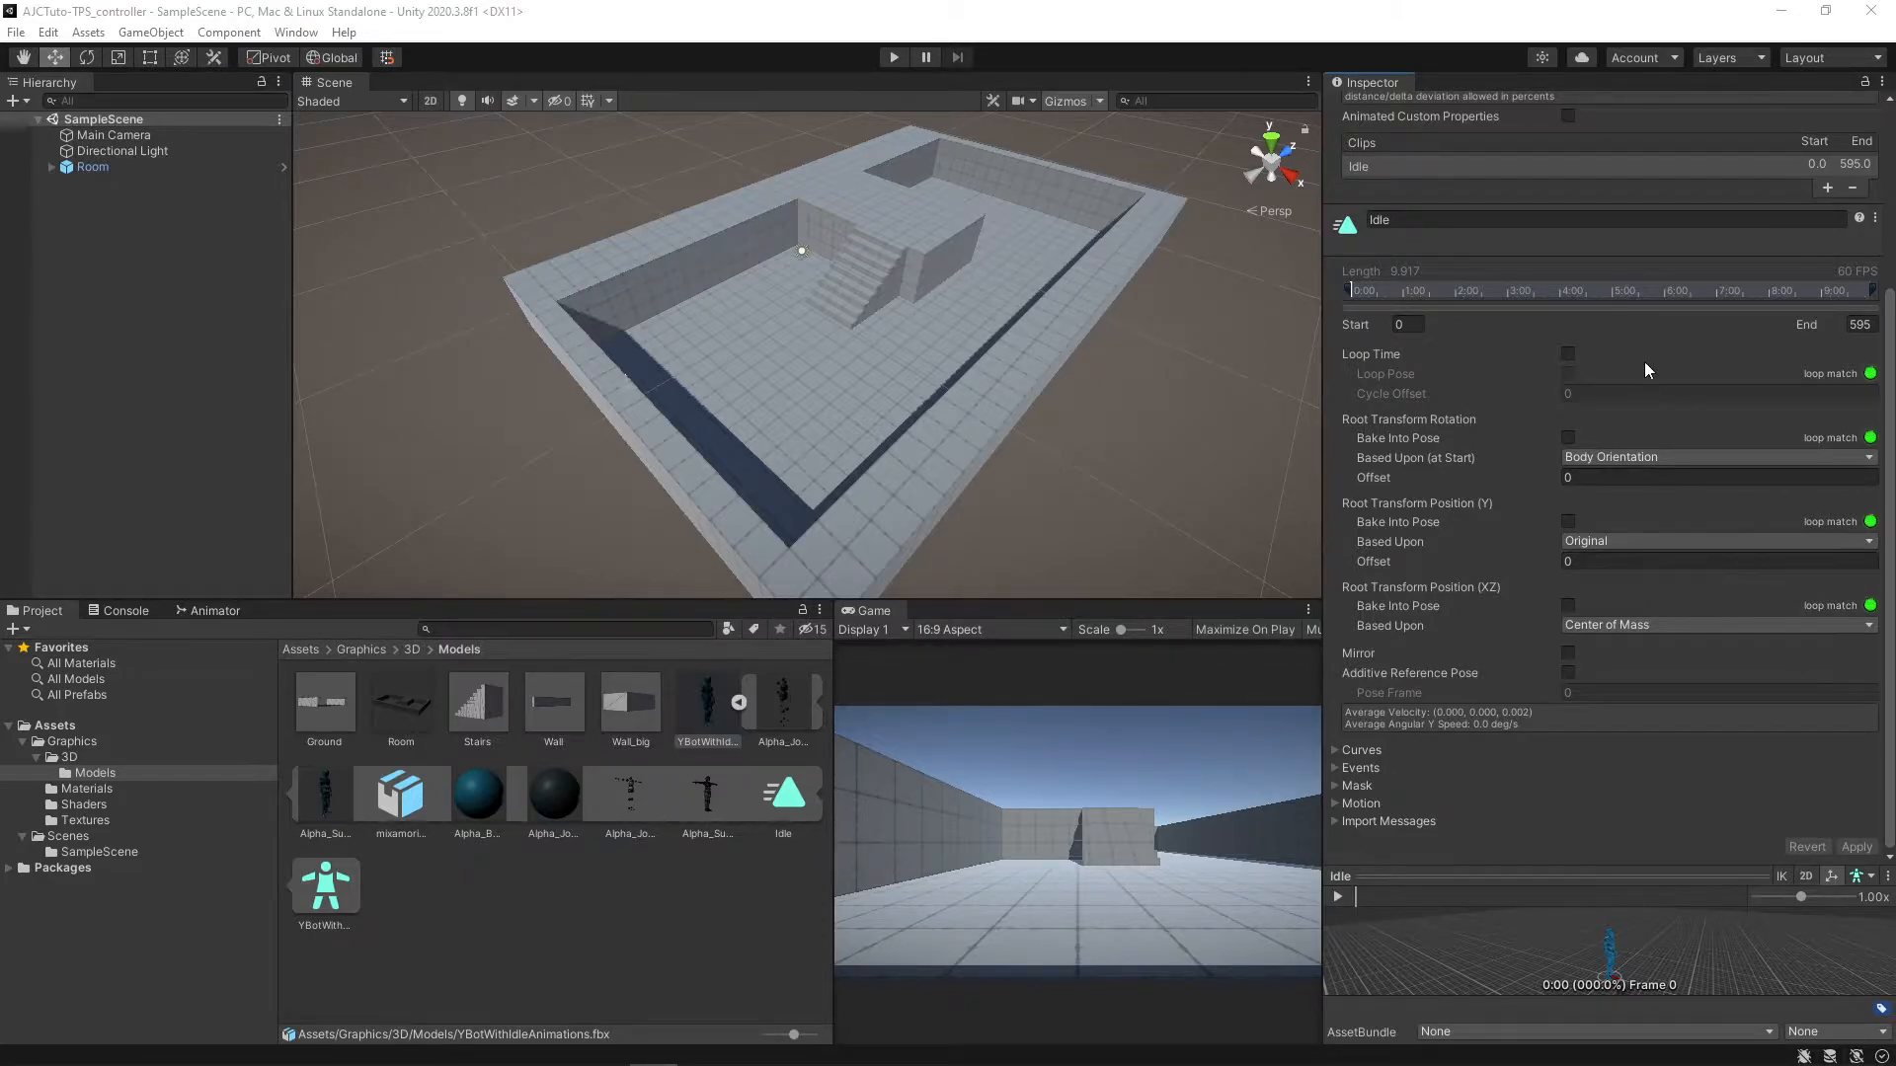
click(1568, 354)
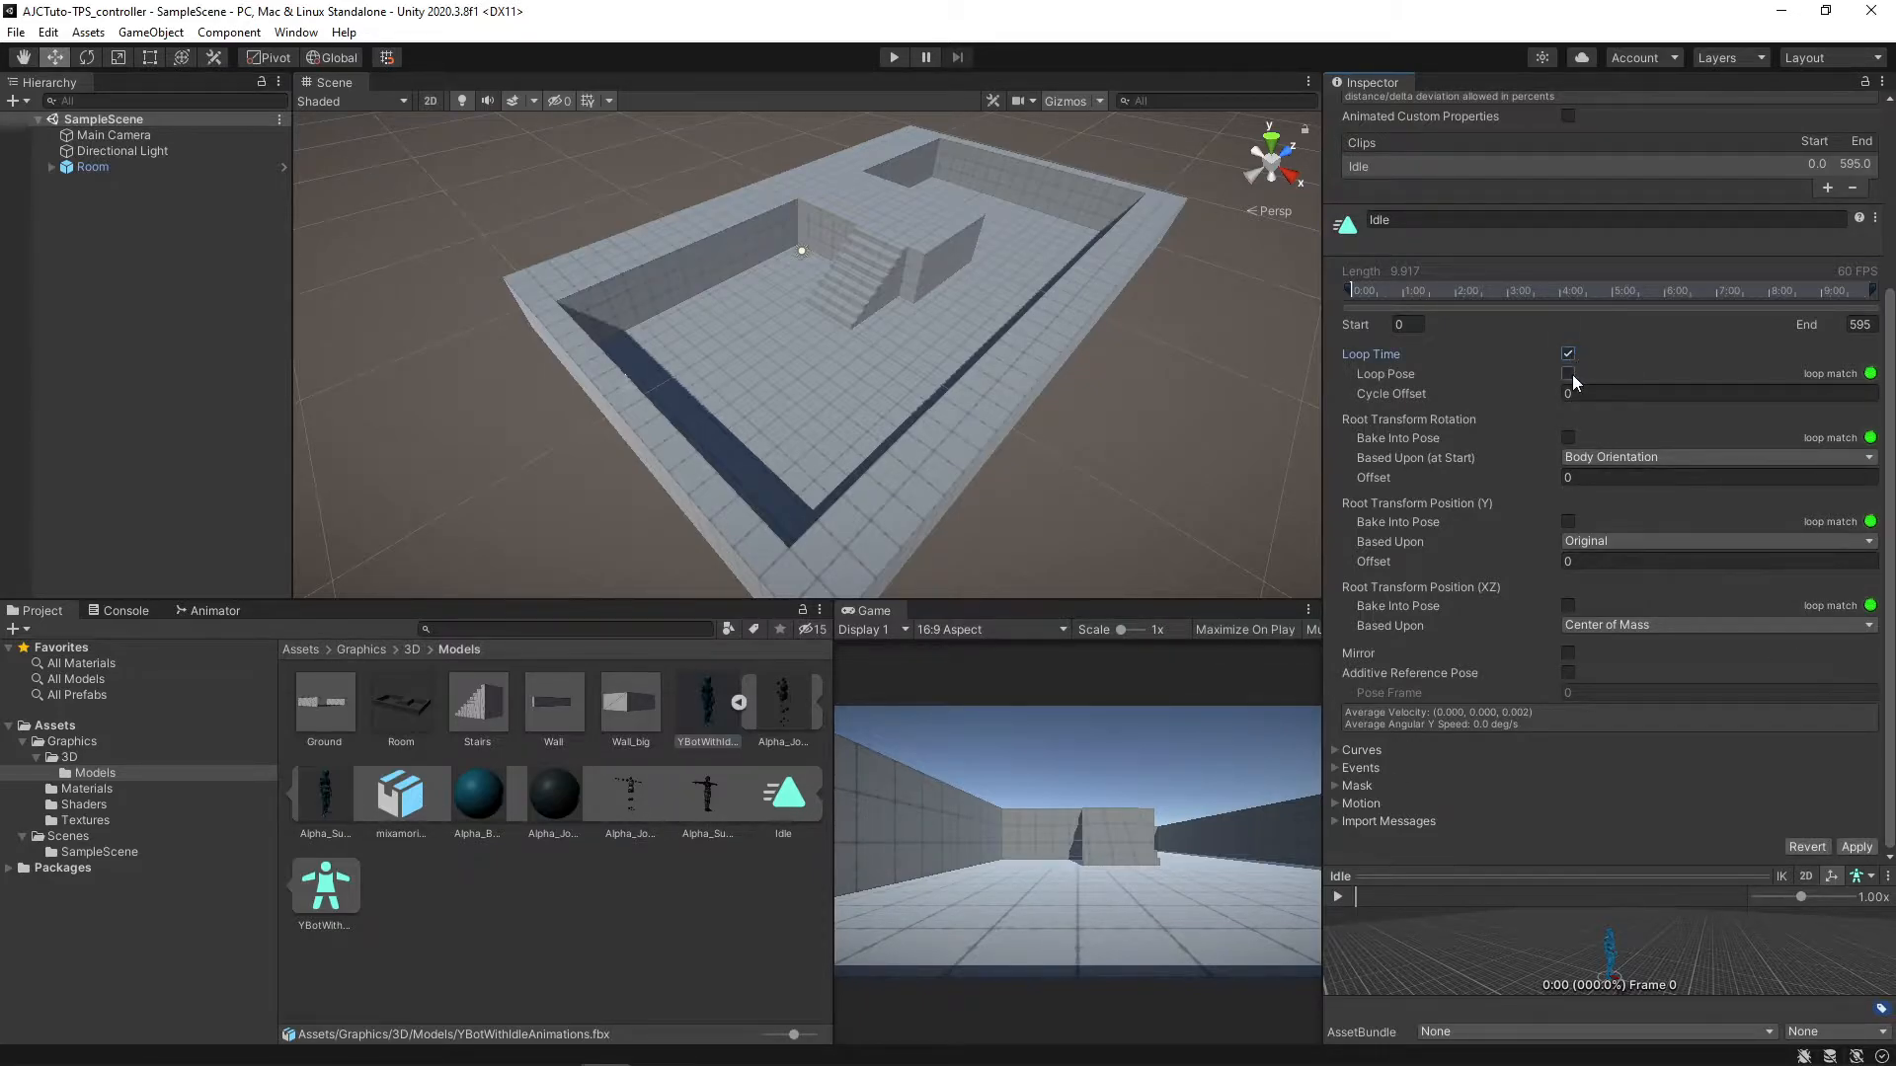
click(1569, 374)
click(1568, 520)
click(1855, 851)
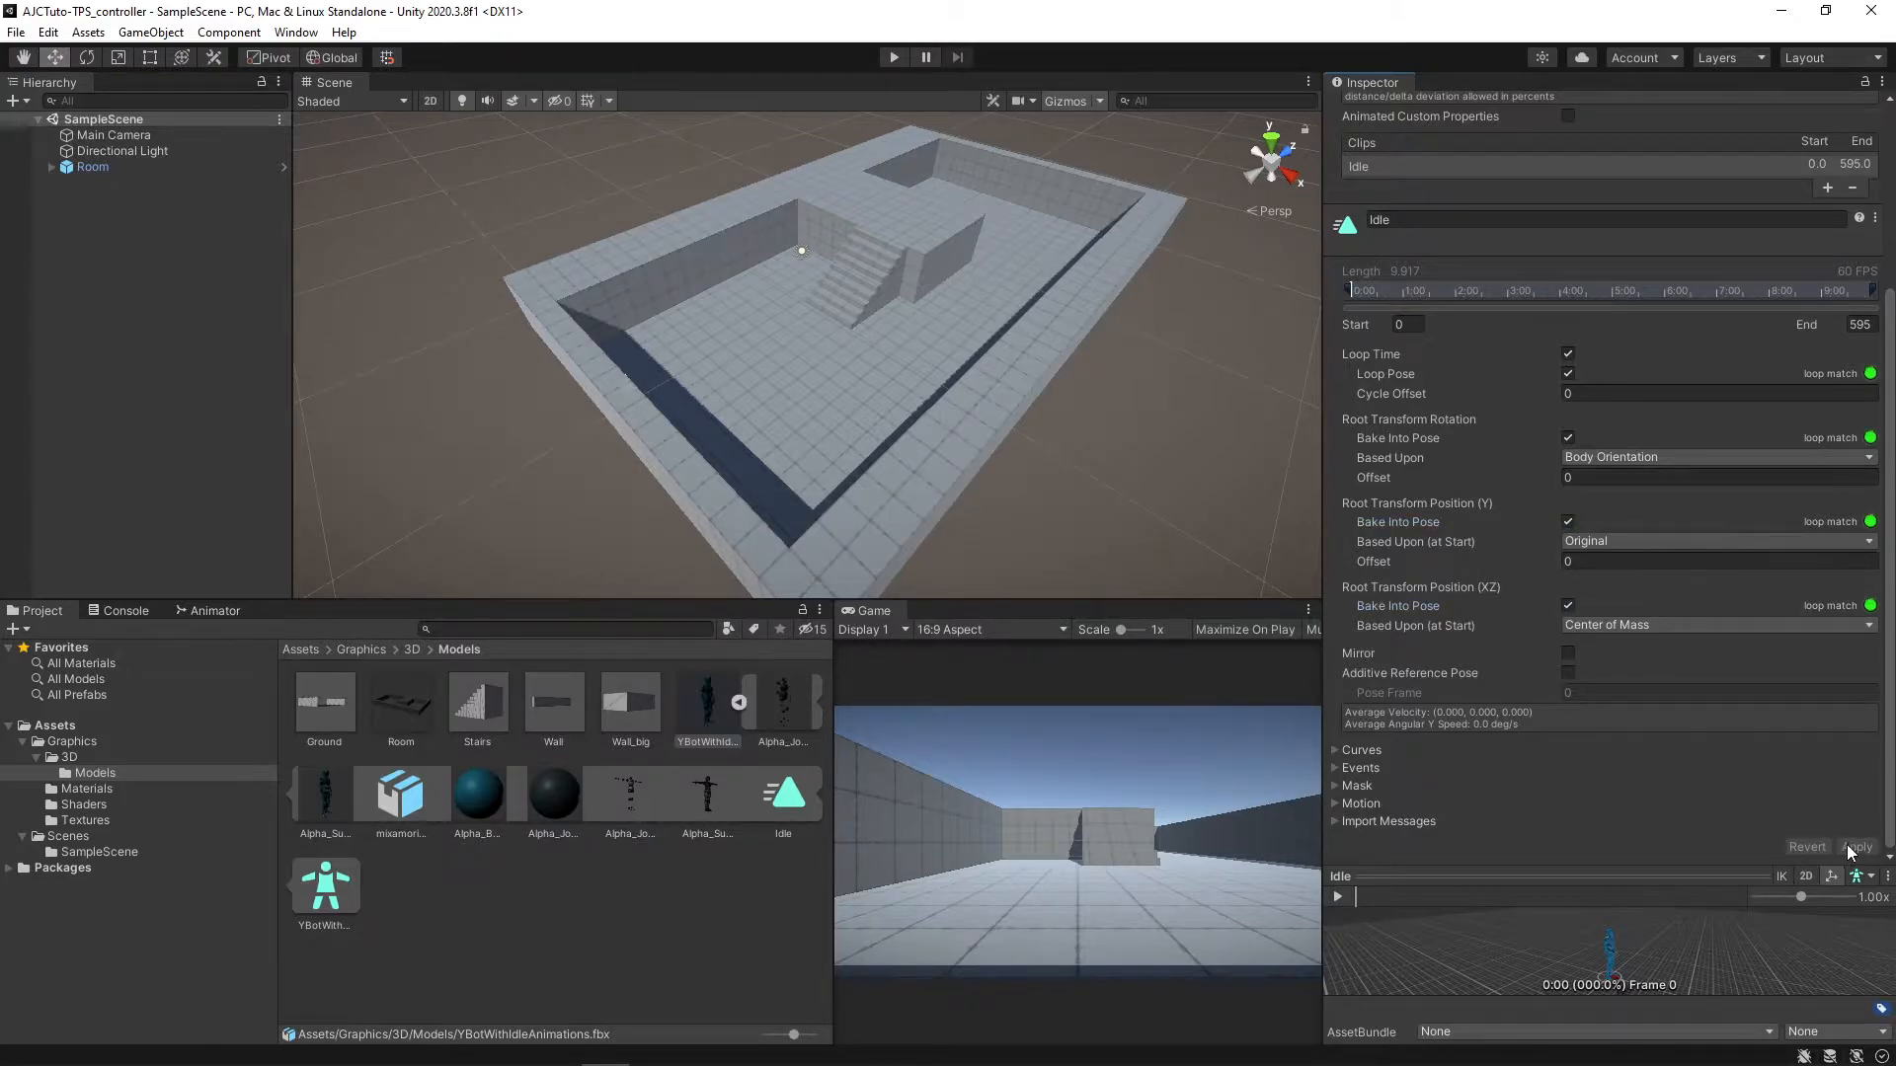
- Add the YBotWithIdleAnimations model to the scene at about Z -5.33 and rename the object YBot
drag(708, 703, 177, 294)
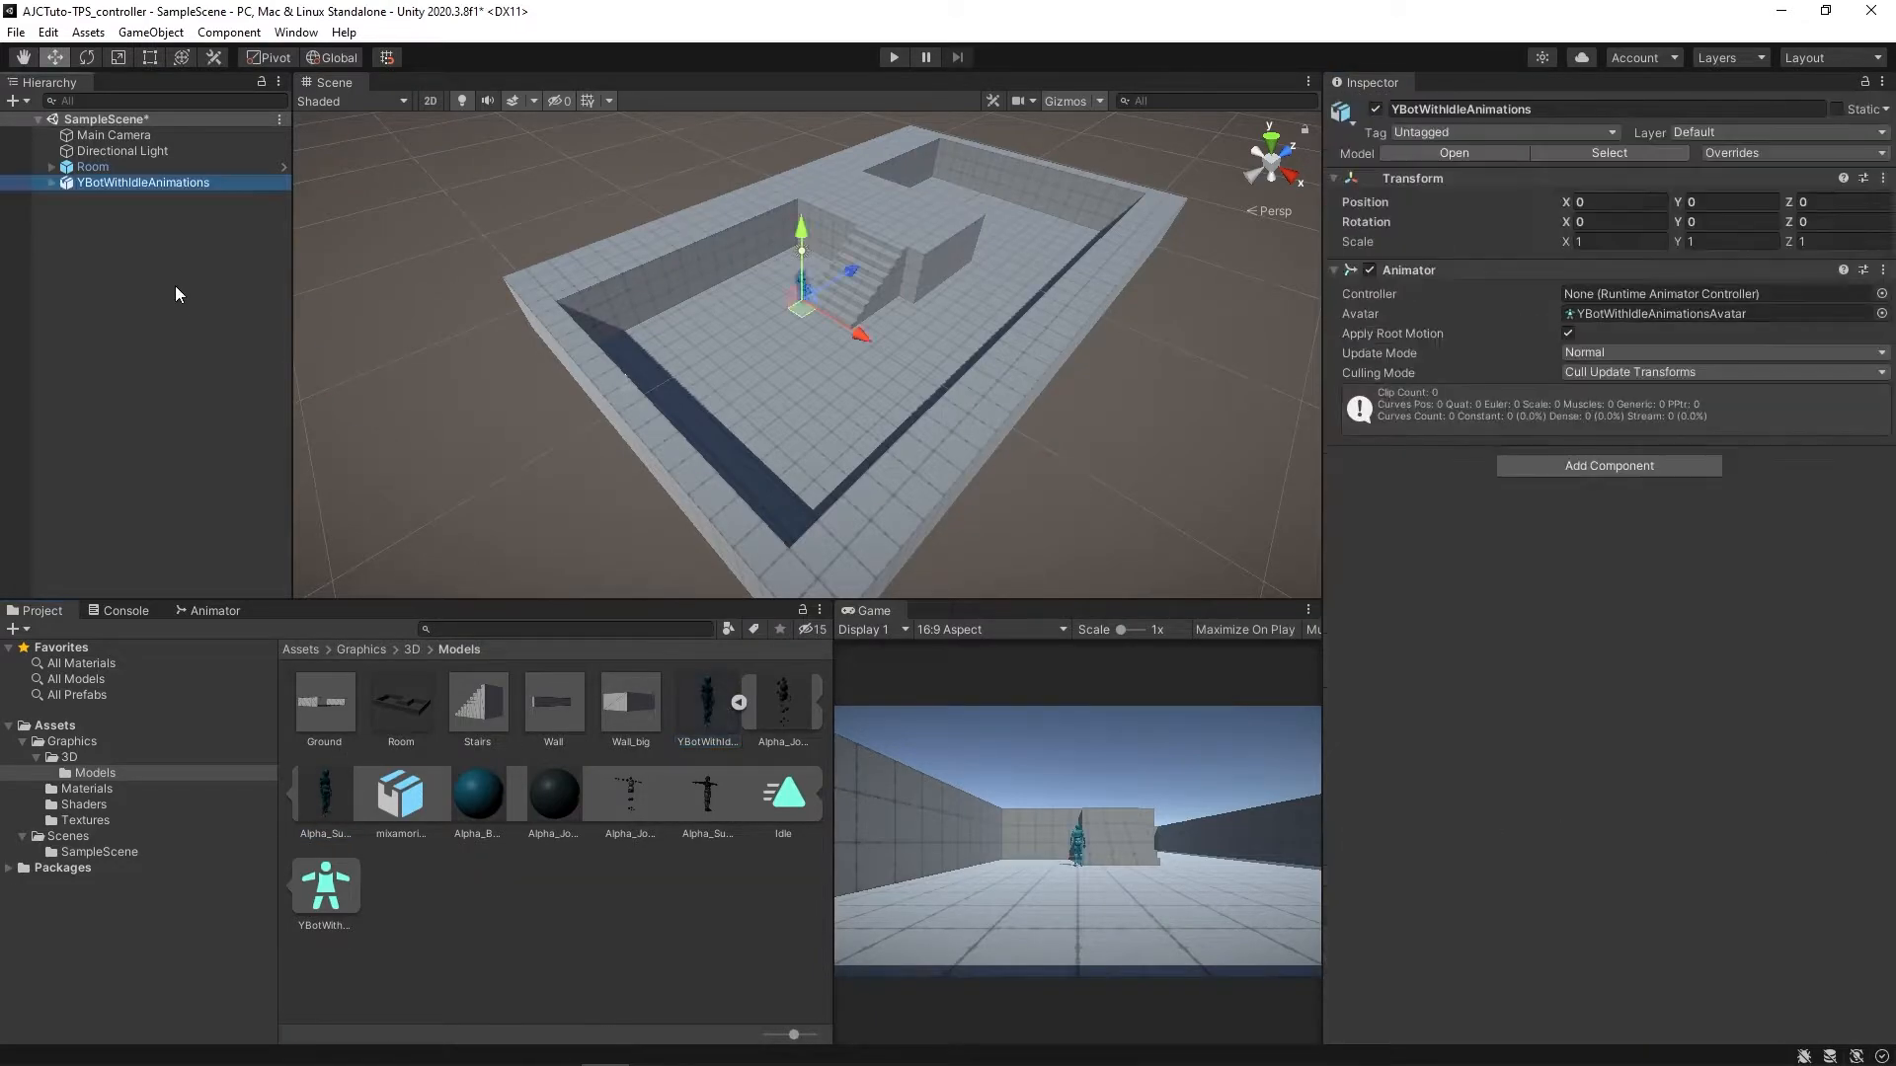
drag(856, 269, 774, 314)
click(160, 181)
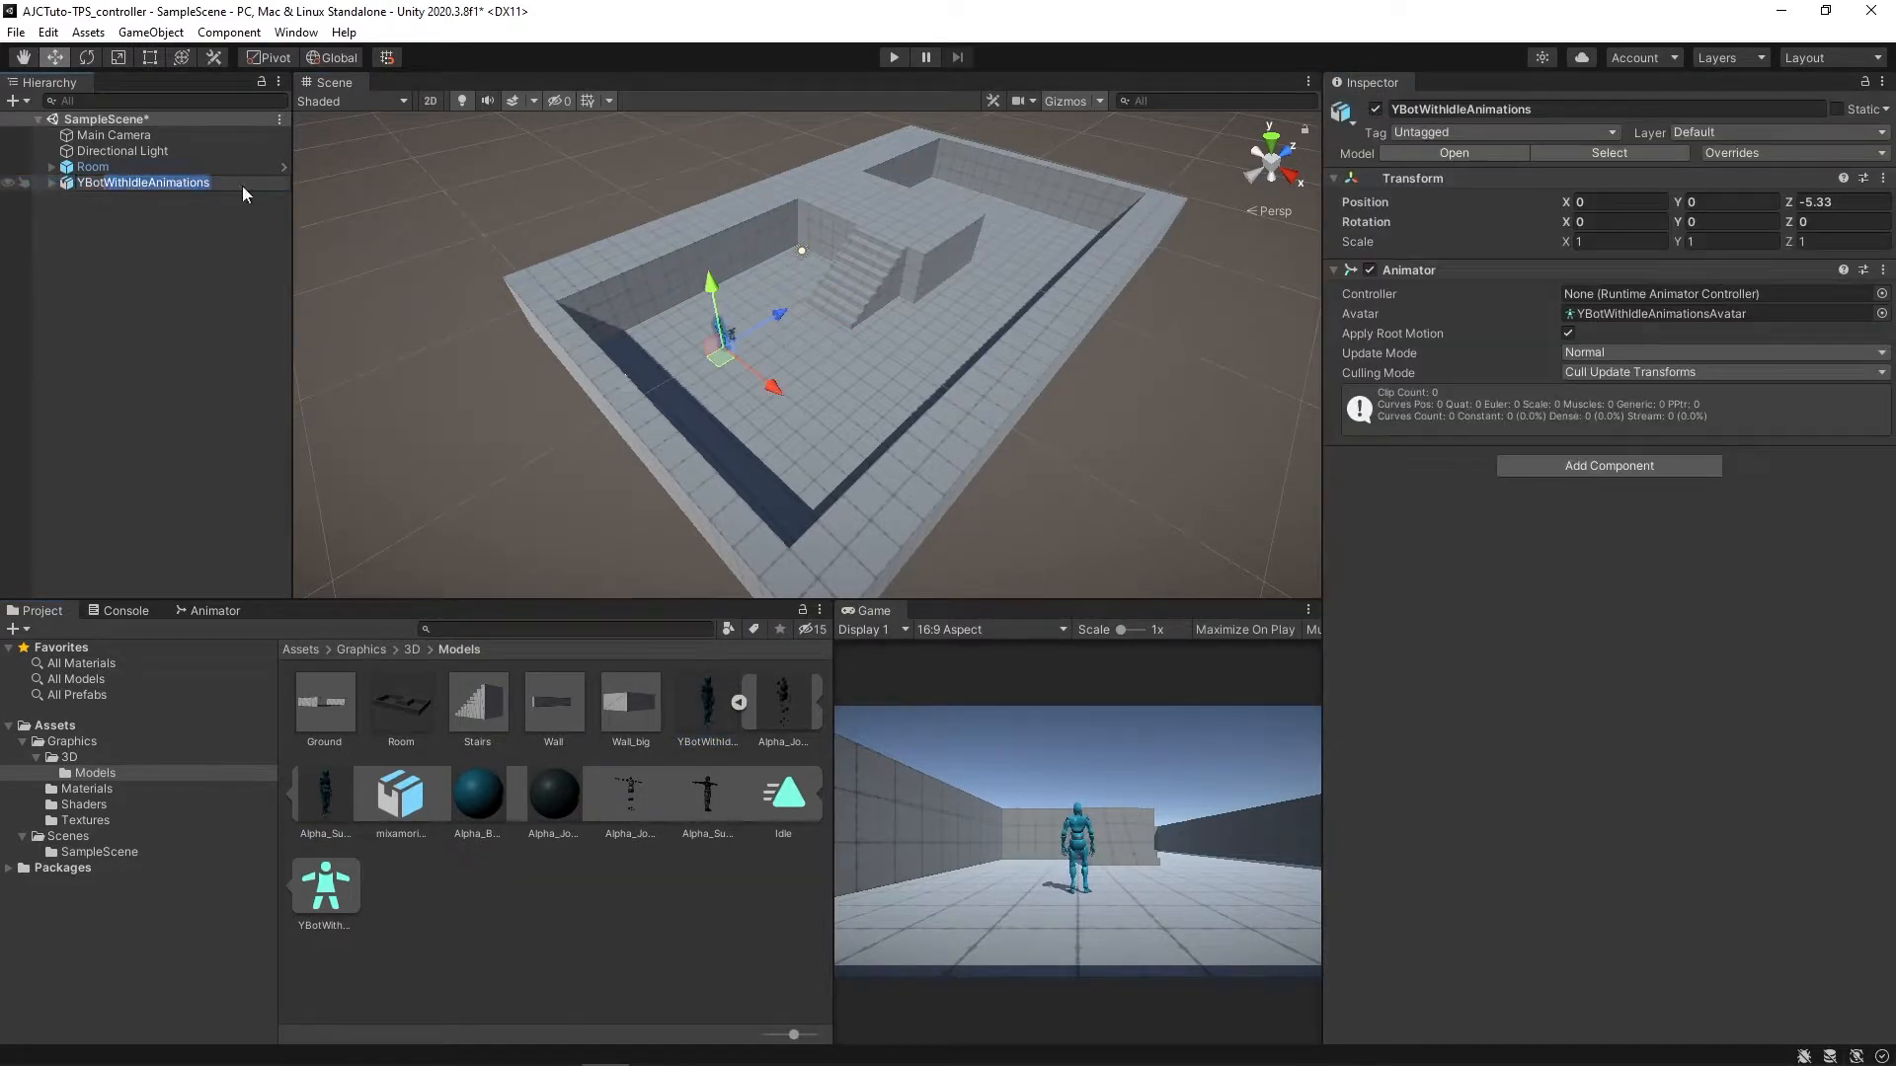
text(YBot)
key(Return)
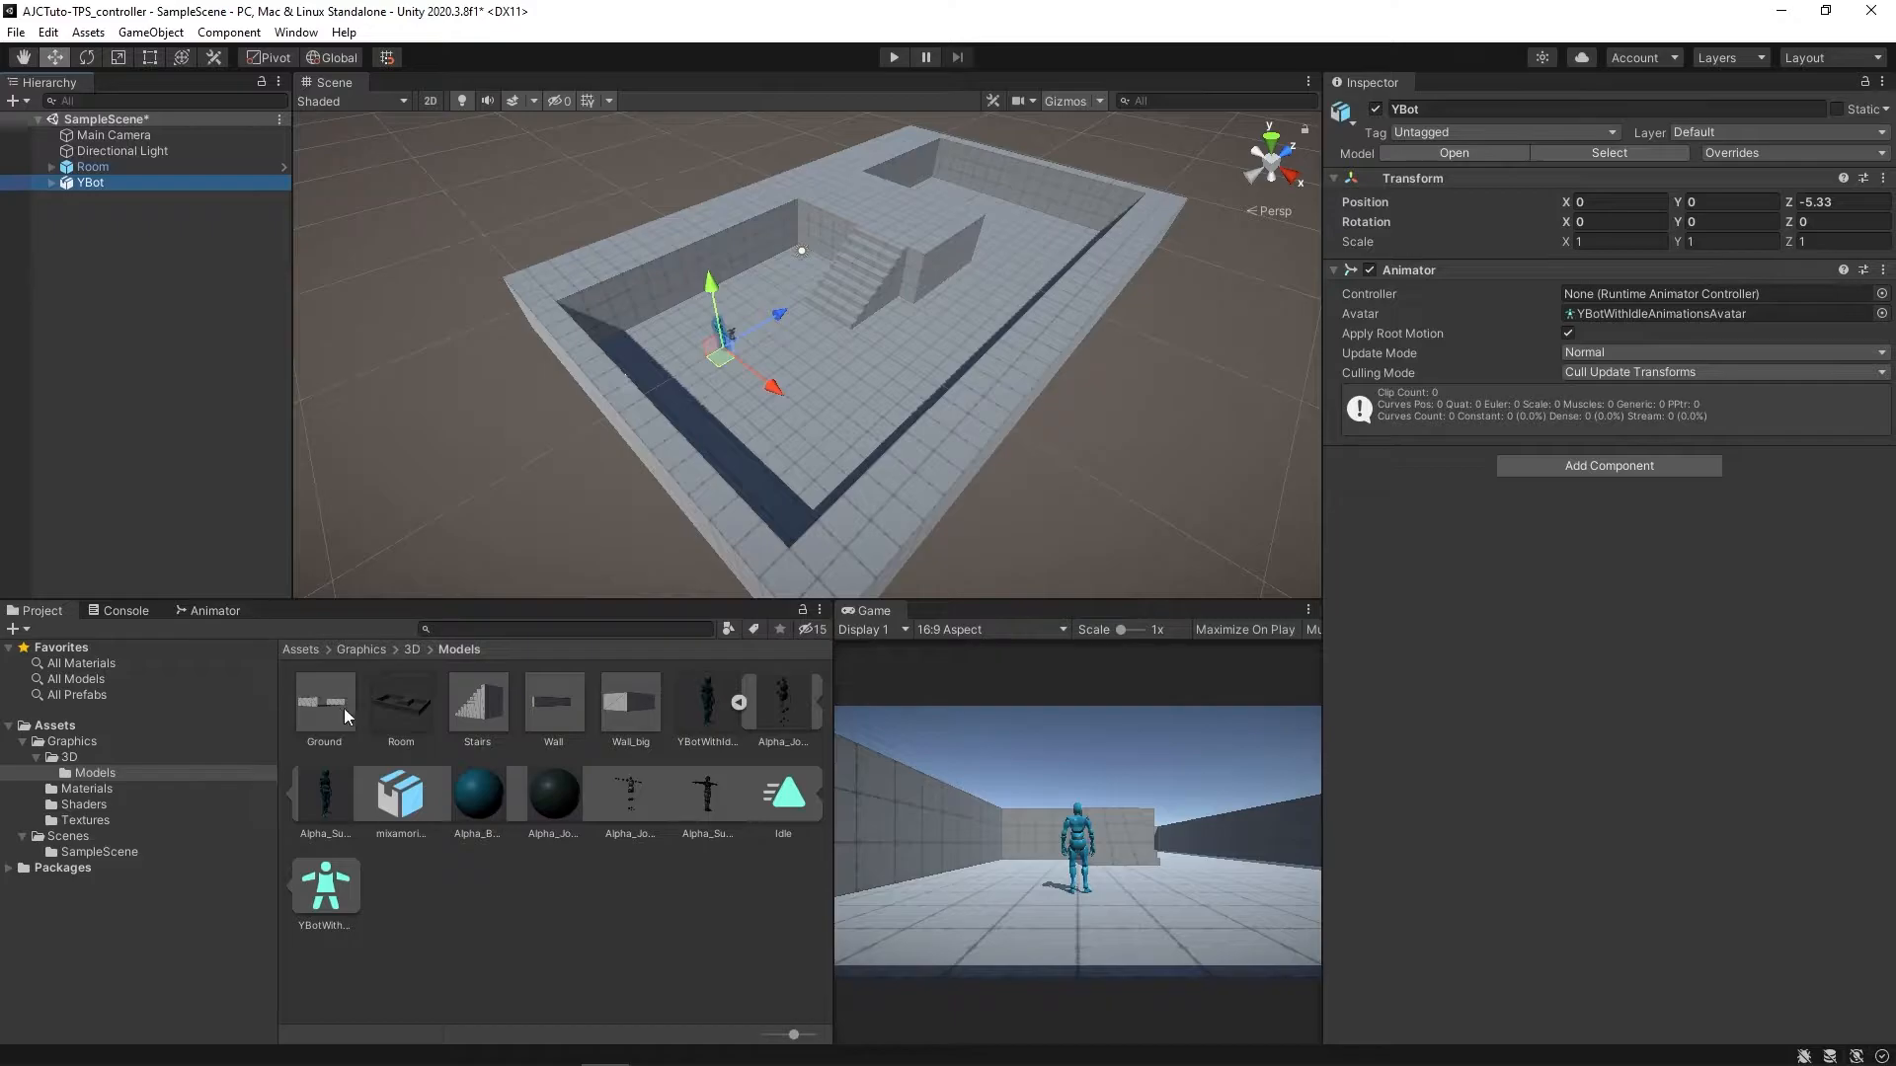
- Create a folder named Animations in the project's Assets root
click(740, 702)
click(93, 726)
right_click(489, 828)
mouse_move(688, 304)
click(887, 164)
text(Animations)
key(Return)
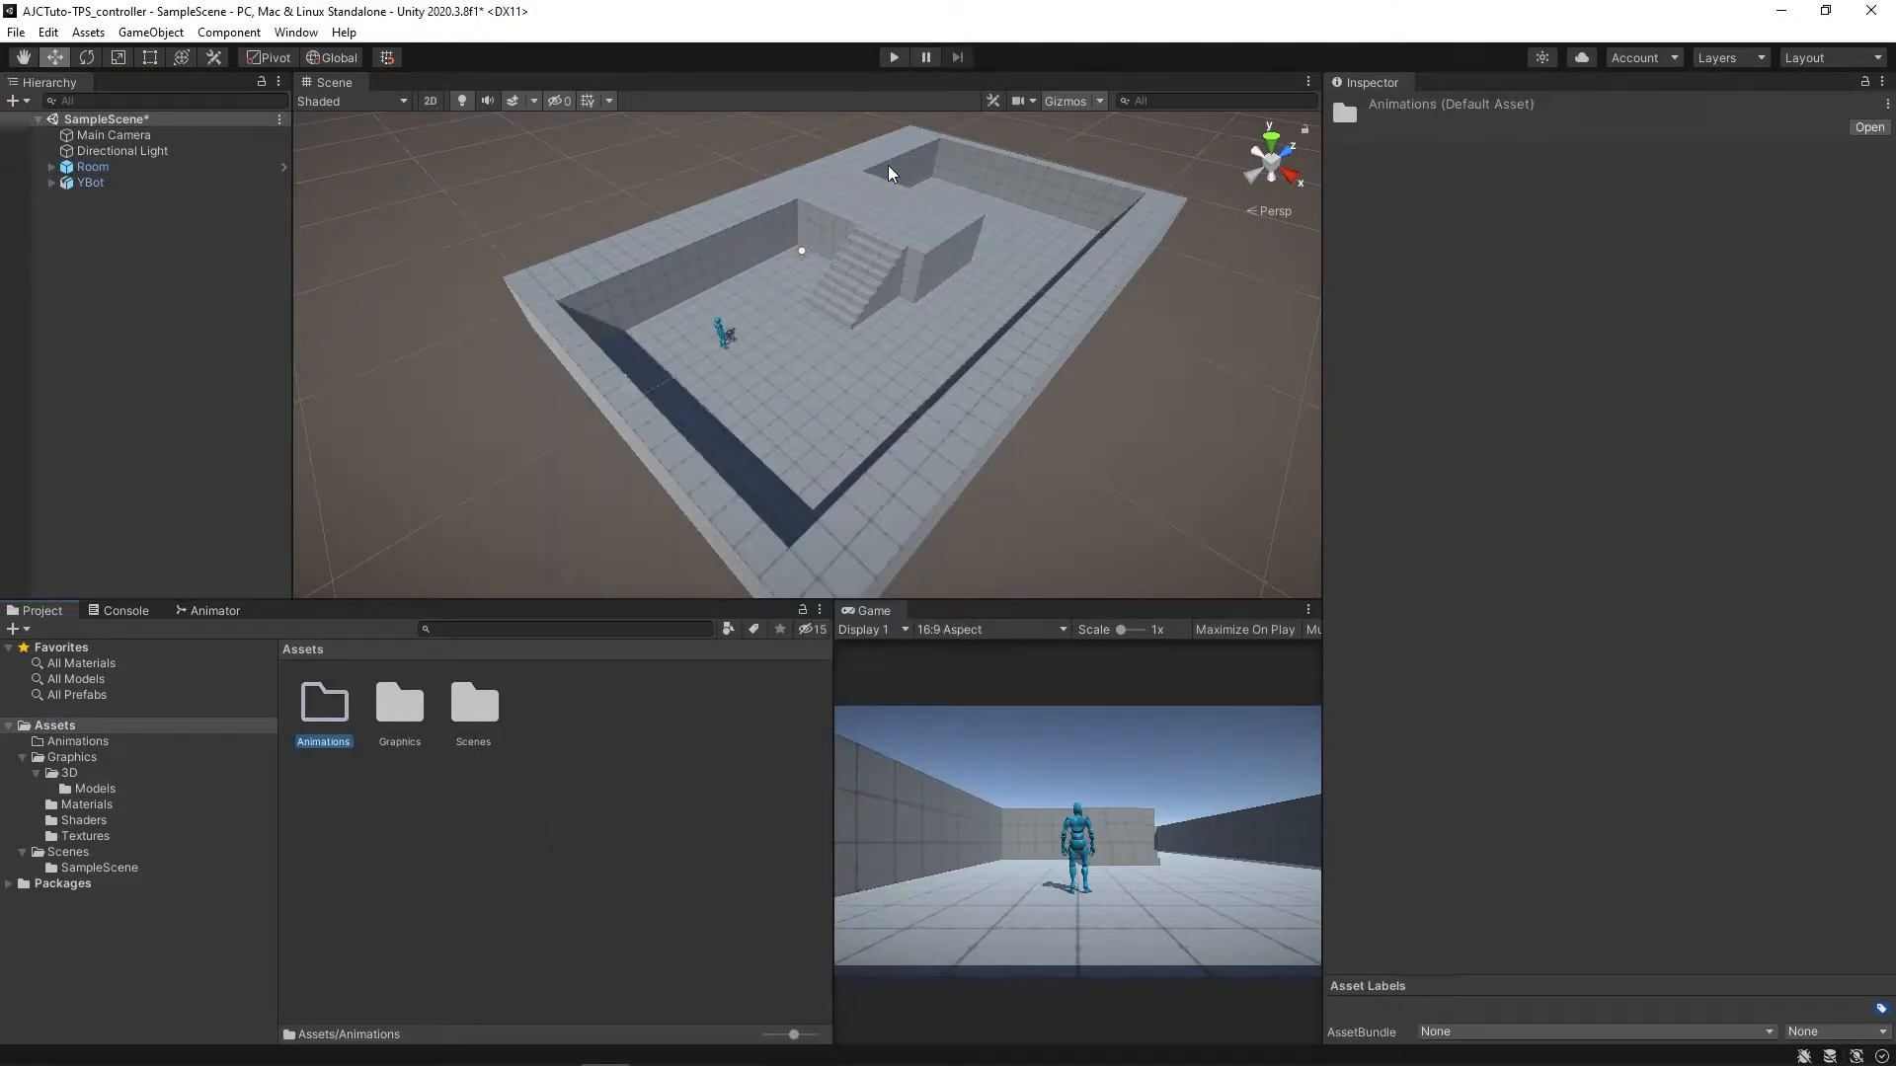
- Create an Animator Controller named YBot in the Animations folder and assign it to the YBot object's Animator component
double_click(332, 703)
right_click(426, 758)
mouse_move(606, 233)
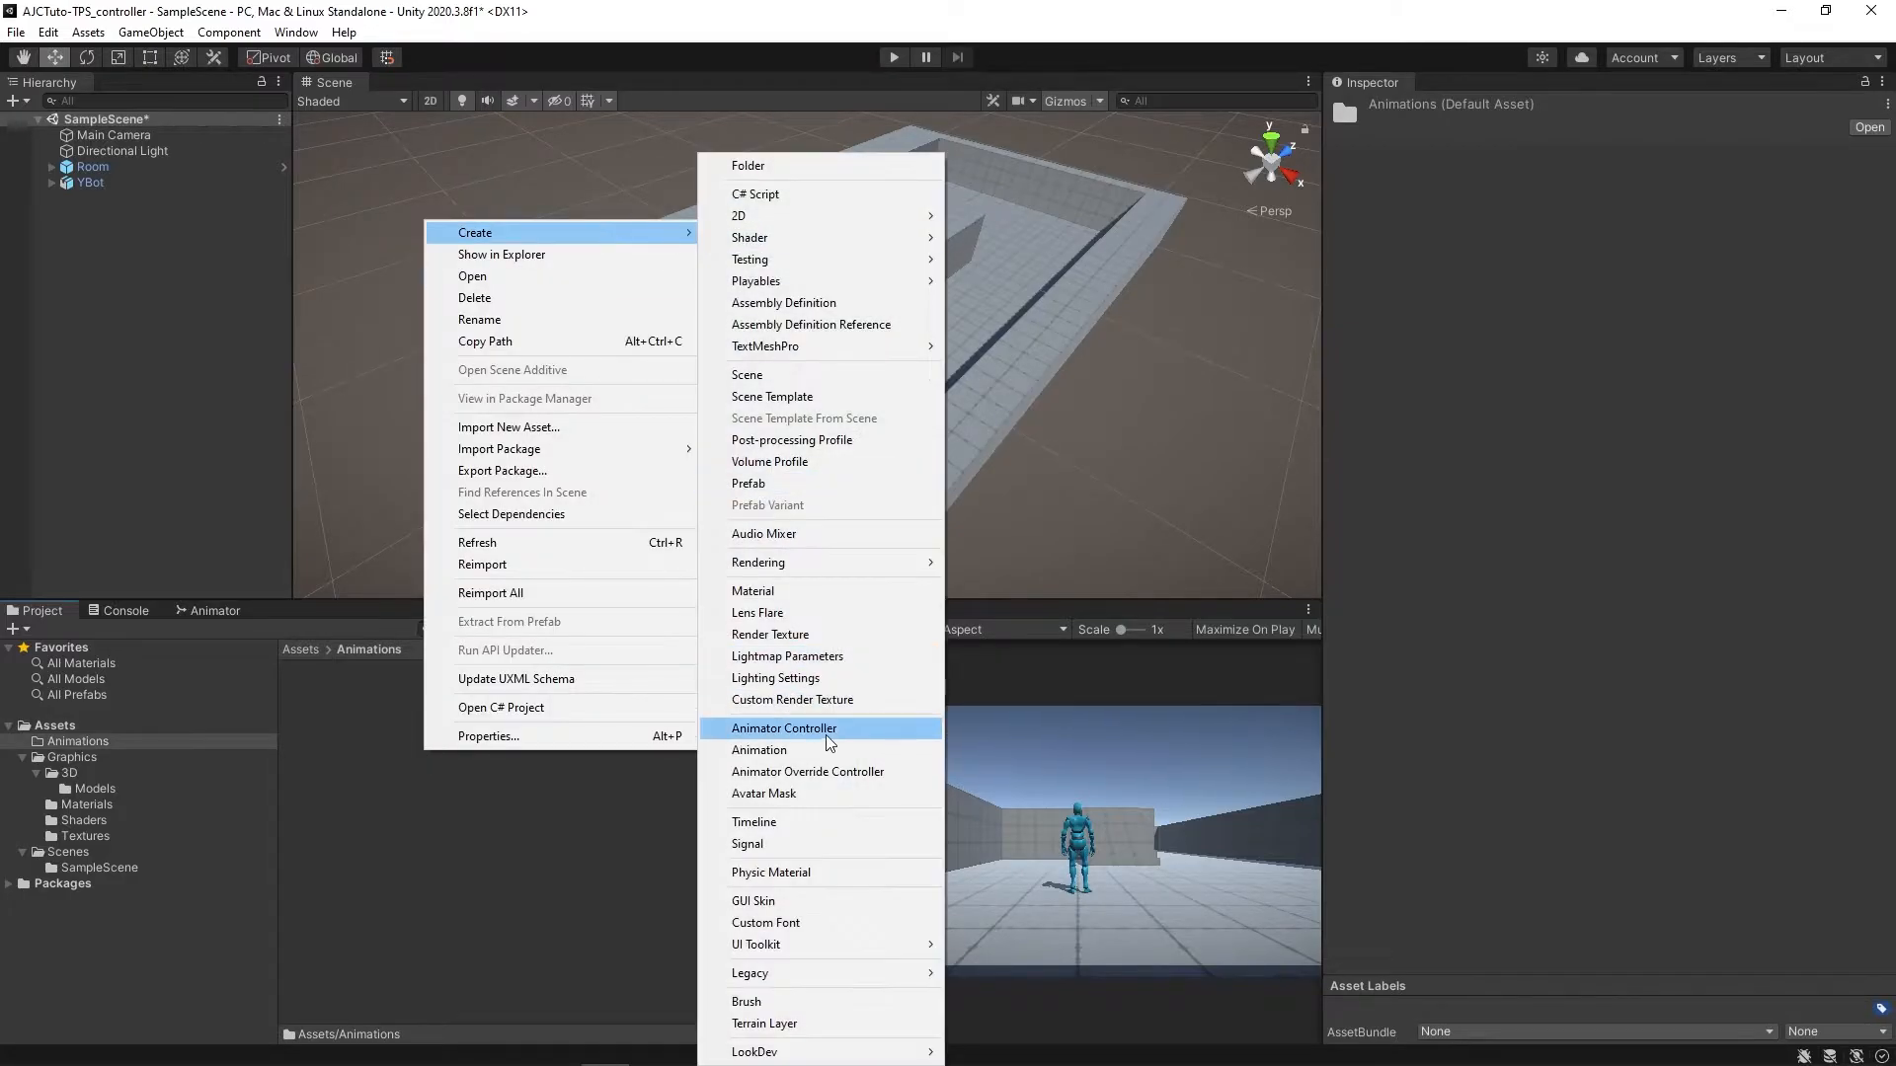
click(780, 729)
text(YBot)
key(Return)
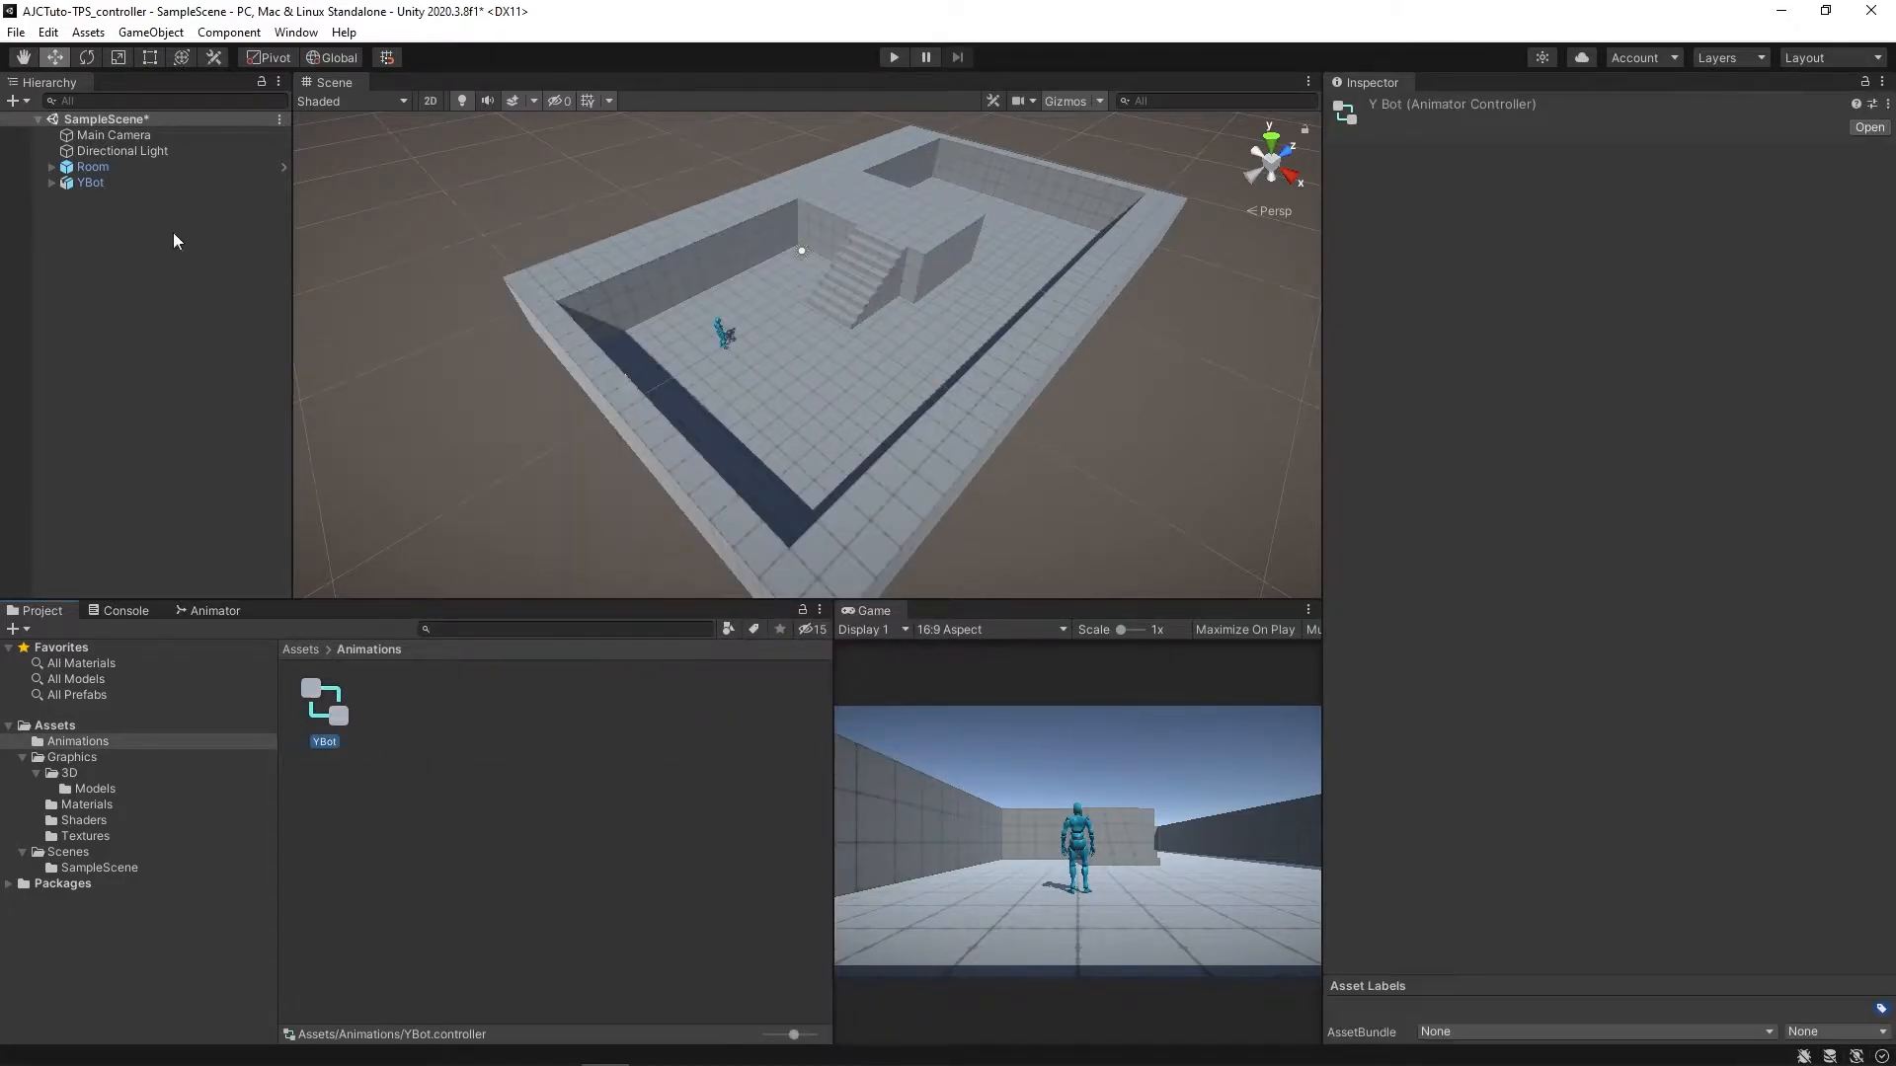
click(94, 182)
drag(324, 706, 1644, 296)
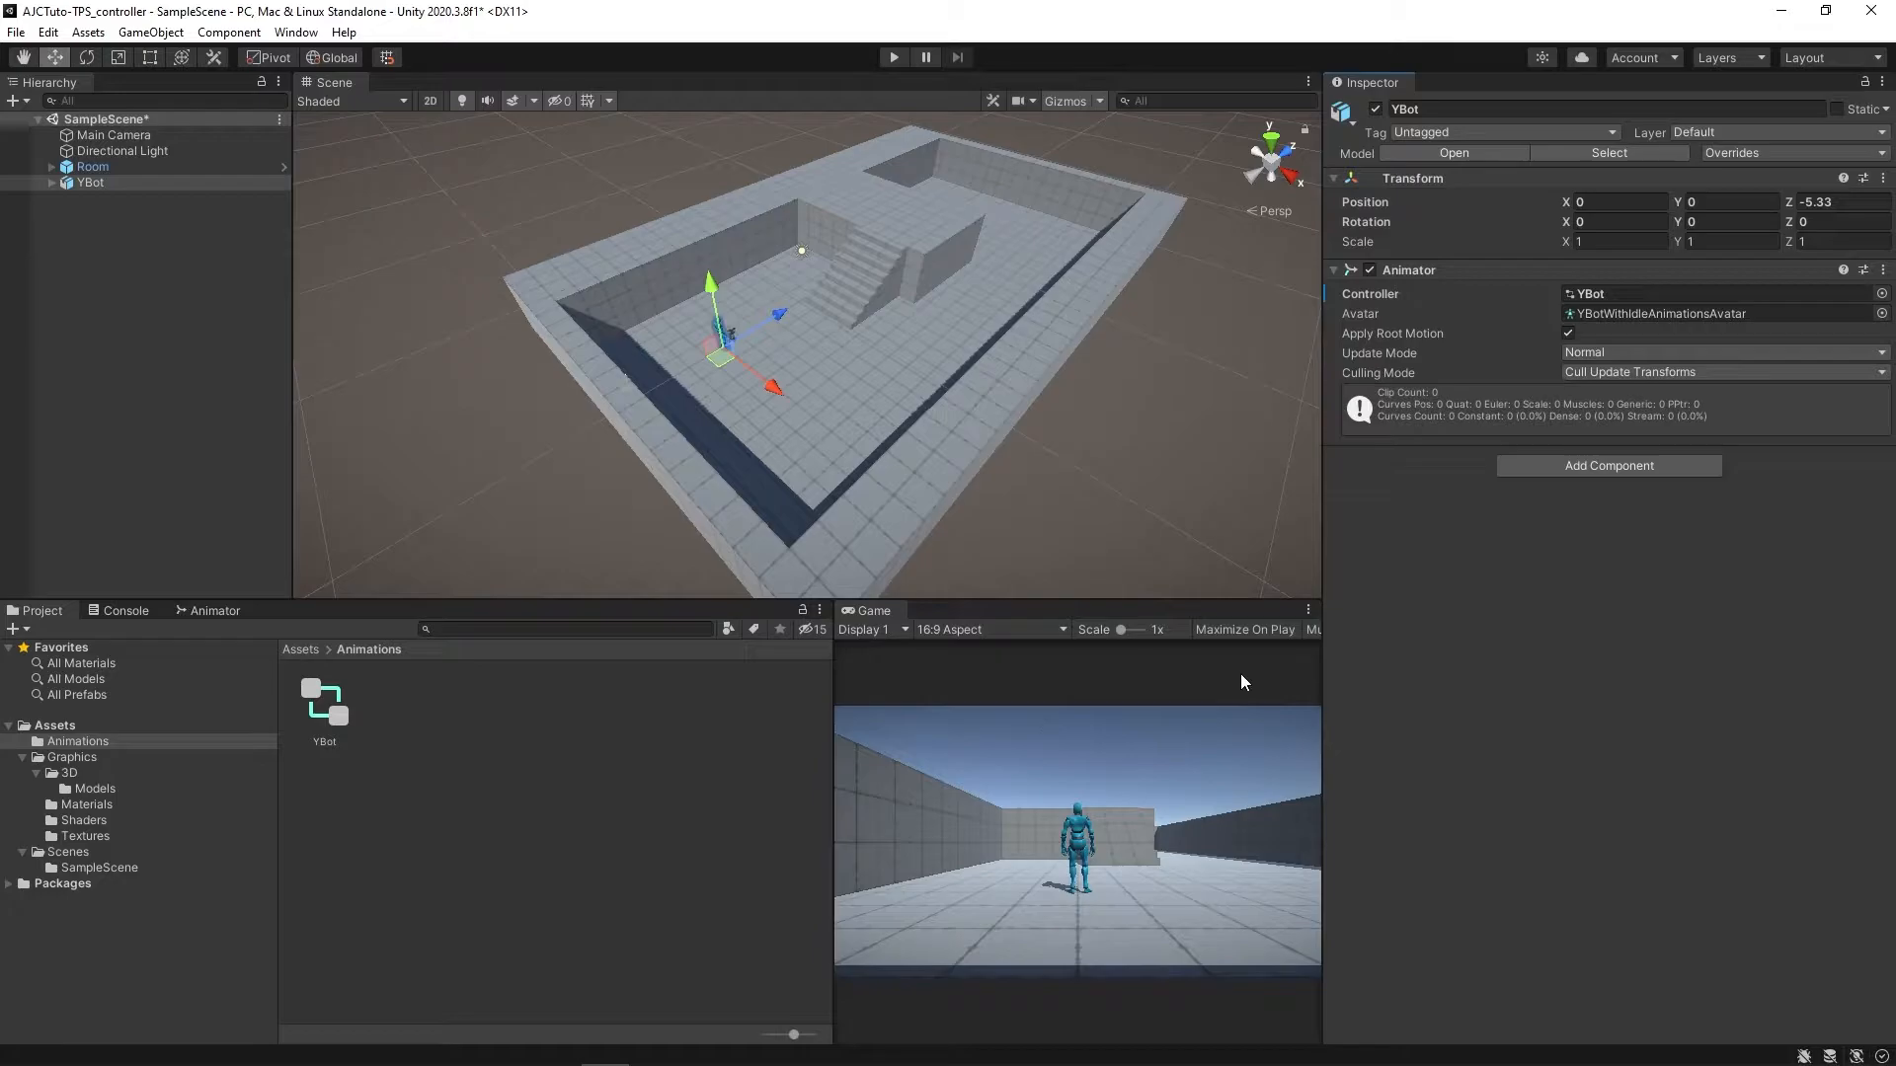
- Create an empty state in the base layer of the YBot Animator Controller
click(233, 608)
right_click(570, 702)
mouse_move(691, 713)
click(844, 713)
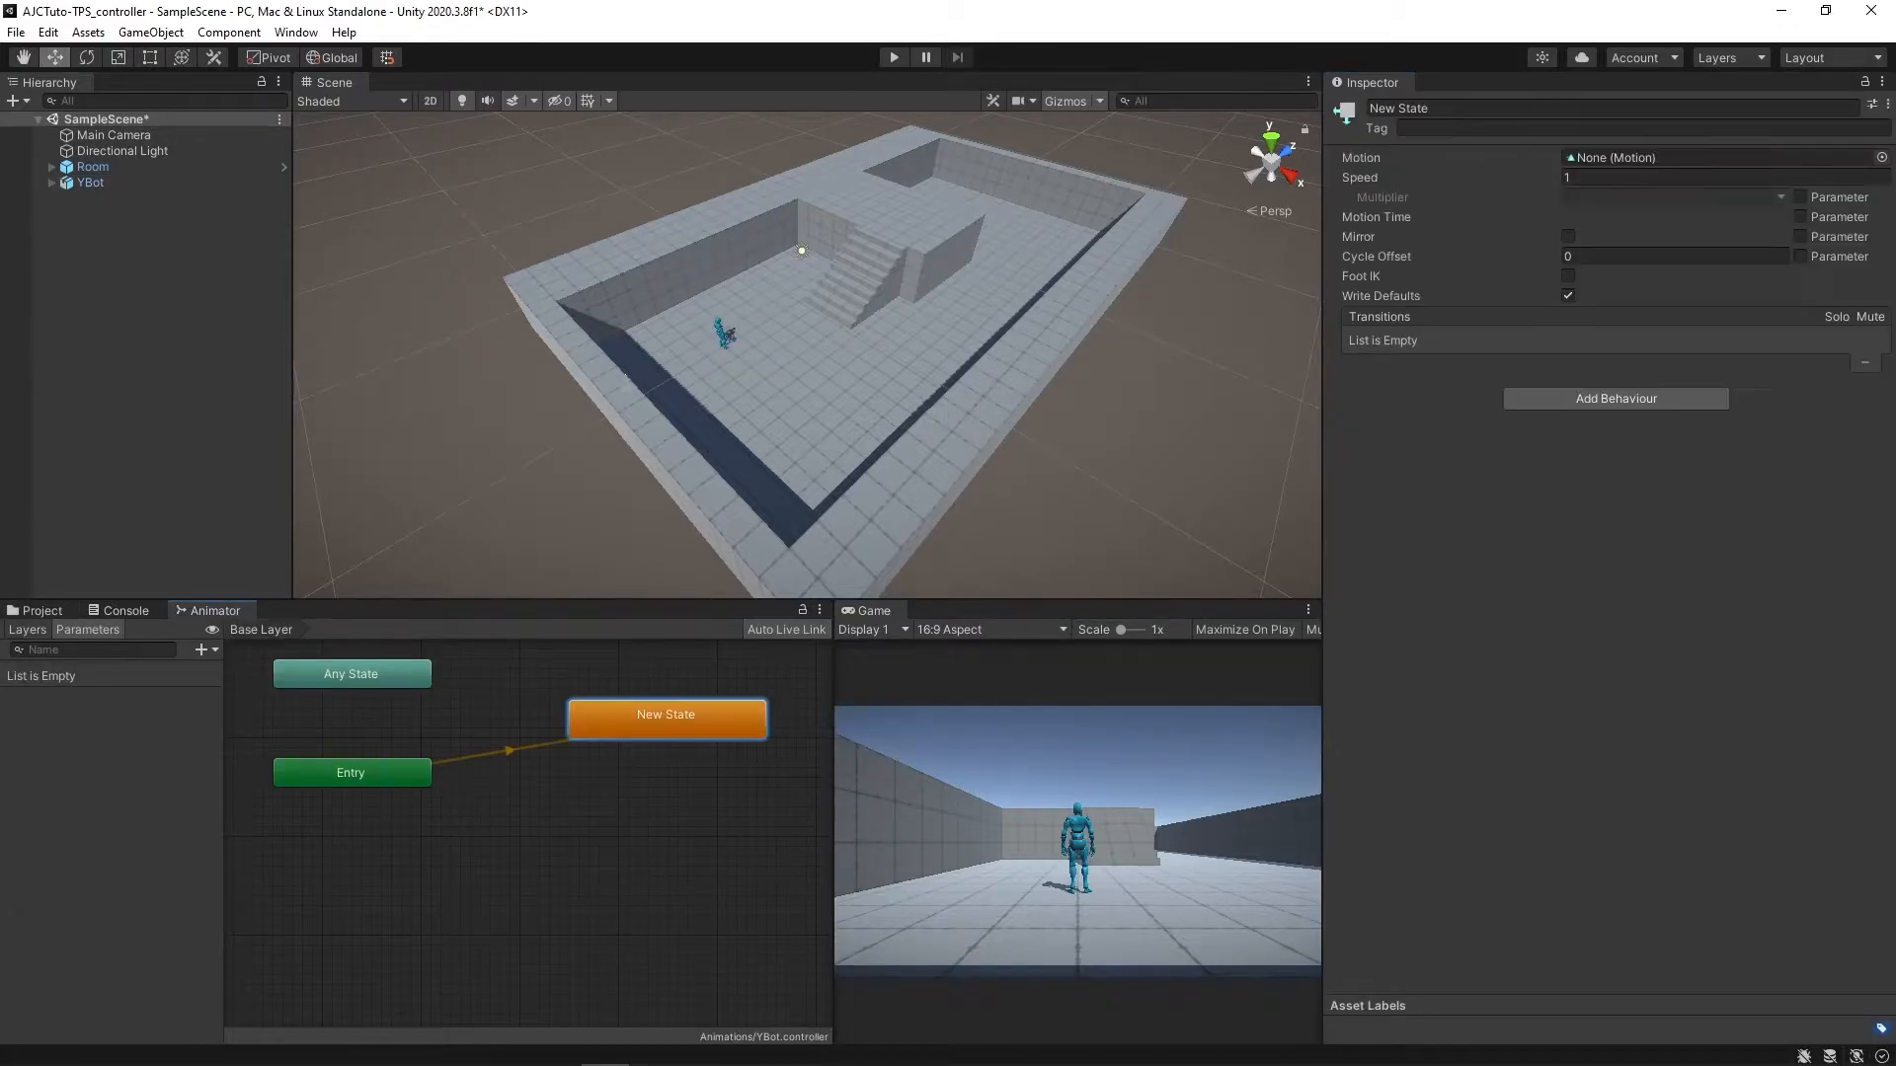
- Assign the Idle motion to the New State and test it briefly in Play mode
click(1881, 157)
double_click(1198, 170)
key(ctrl+p)
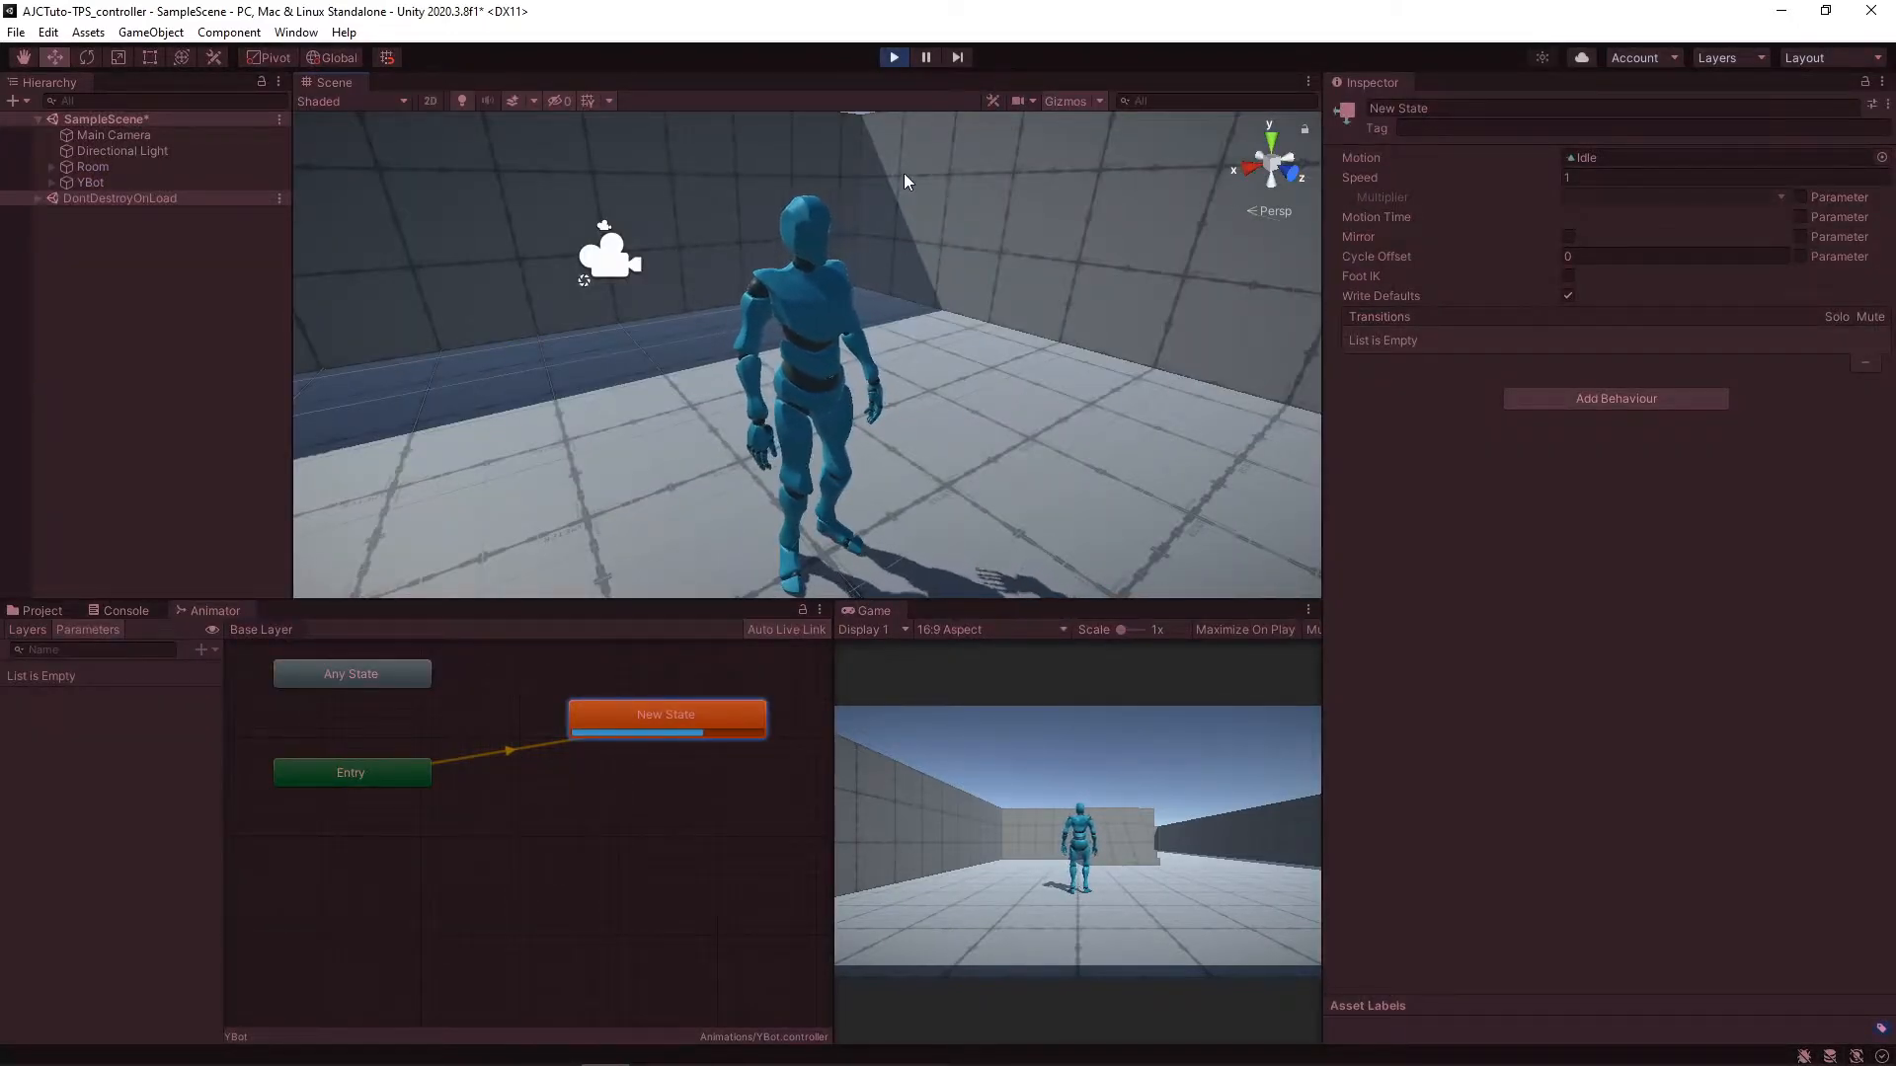
click(893, 57)
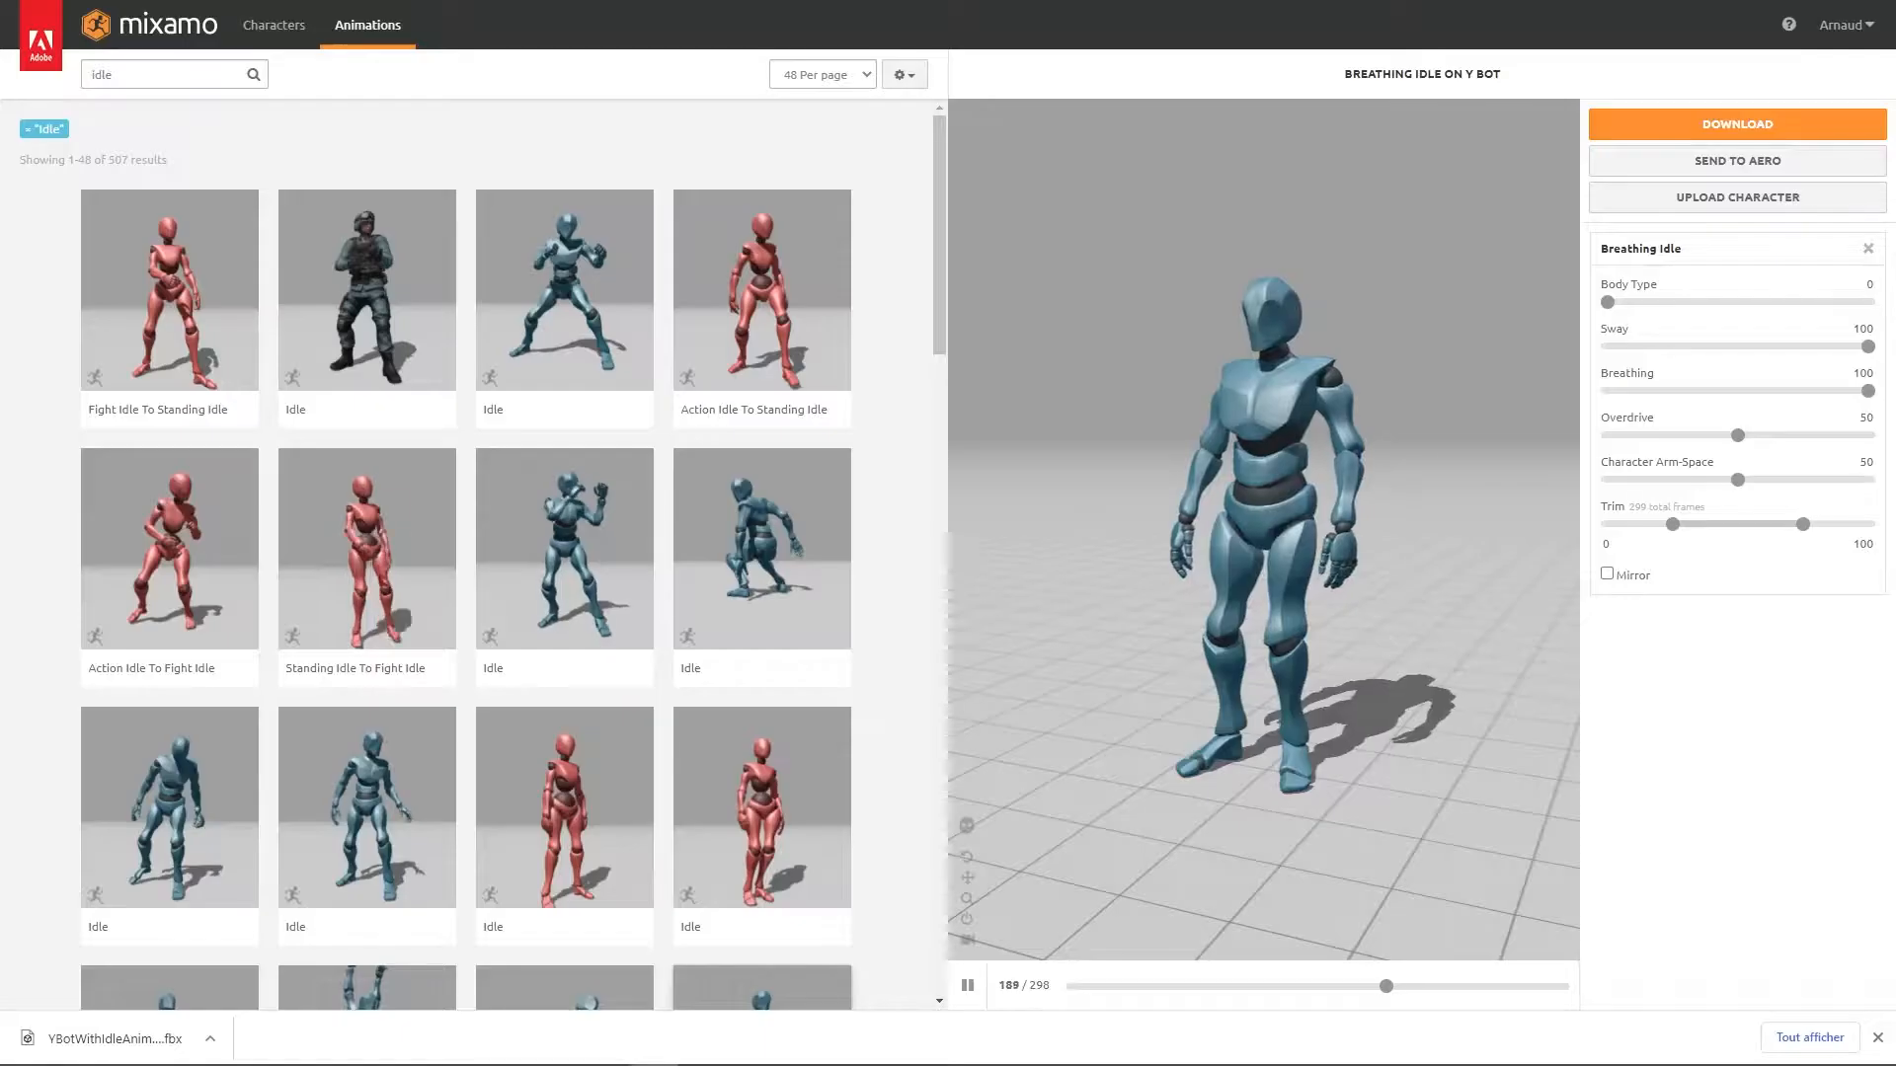
- Switch to Mixamo, search animations for "walk", load the Walking animation on Y Bot, and preview it with In Place on and off
double_click(219, 77)
text(walk)
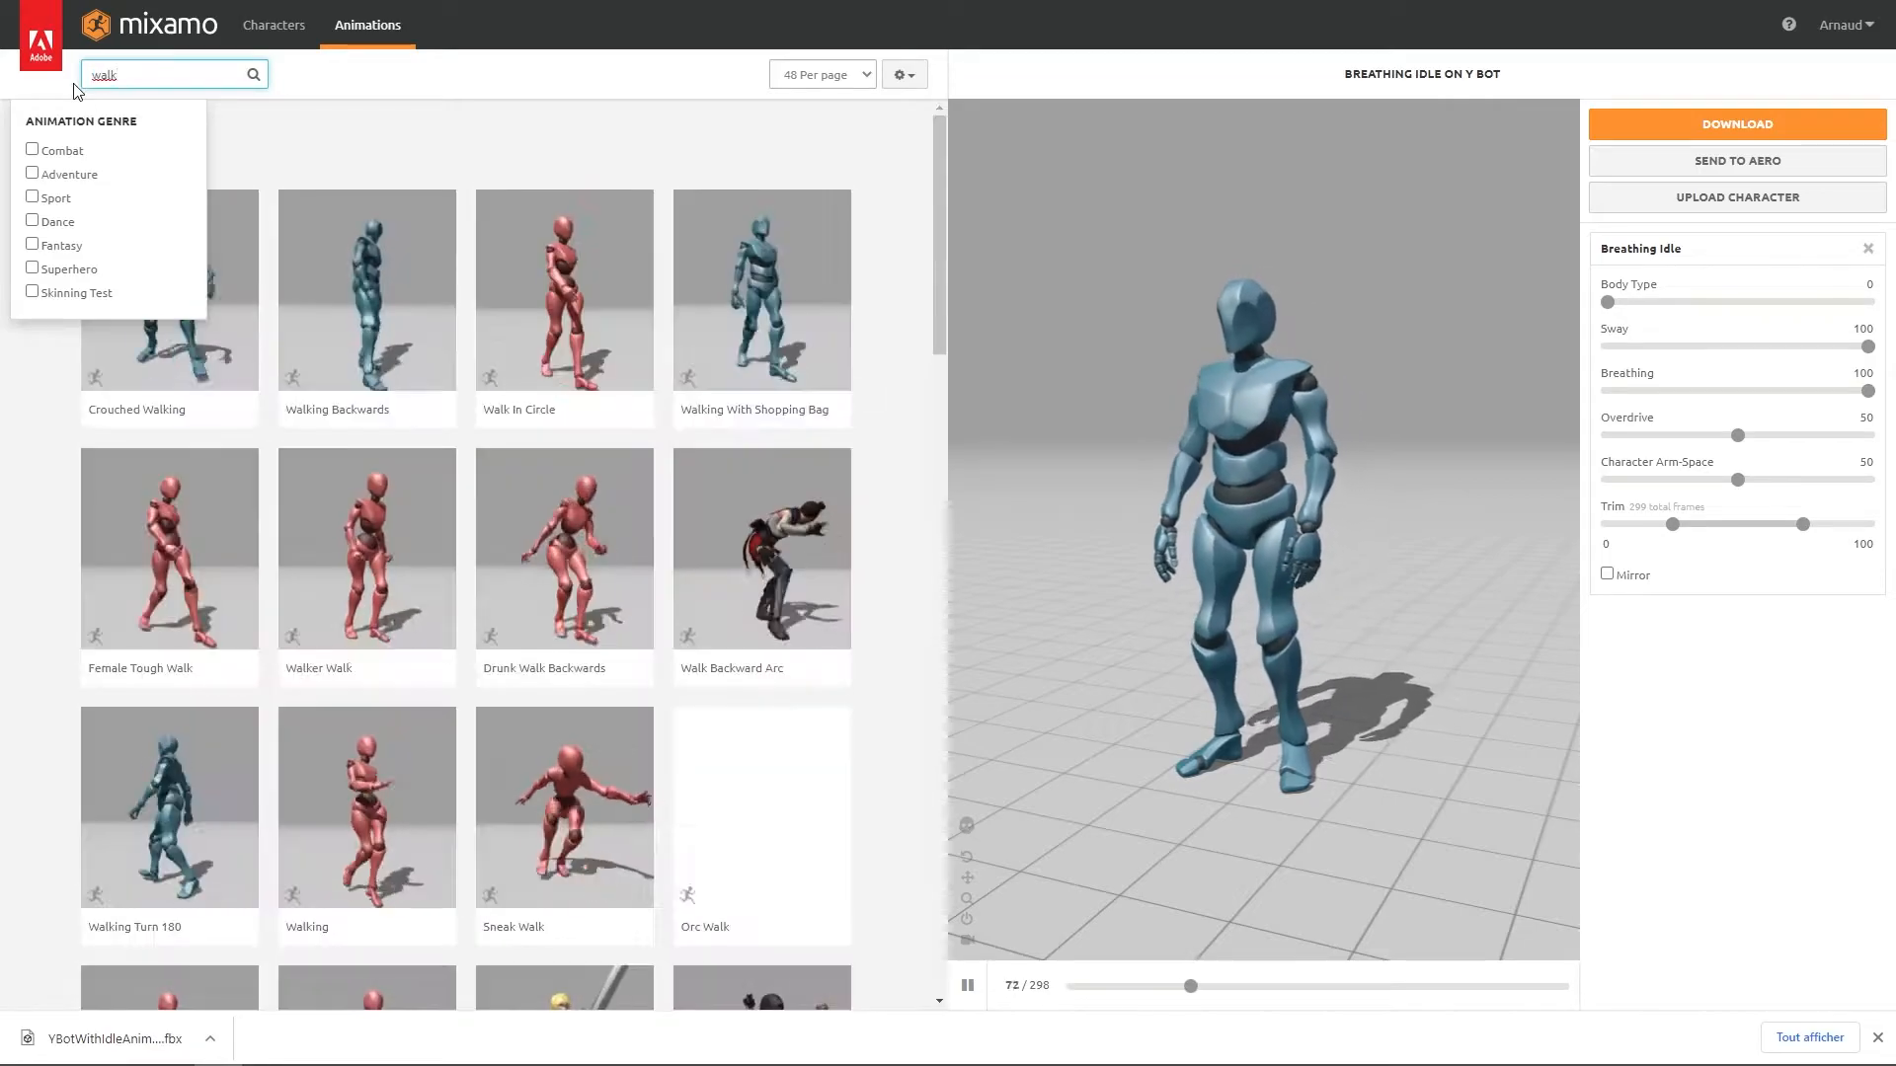
scroll(761, 427, down, 20)
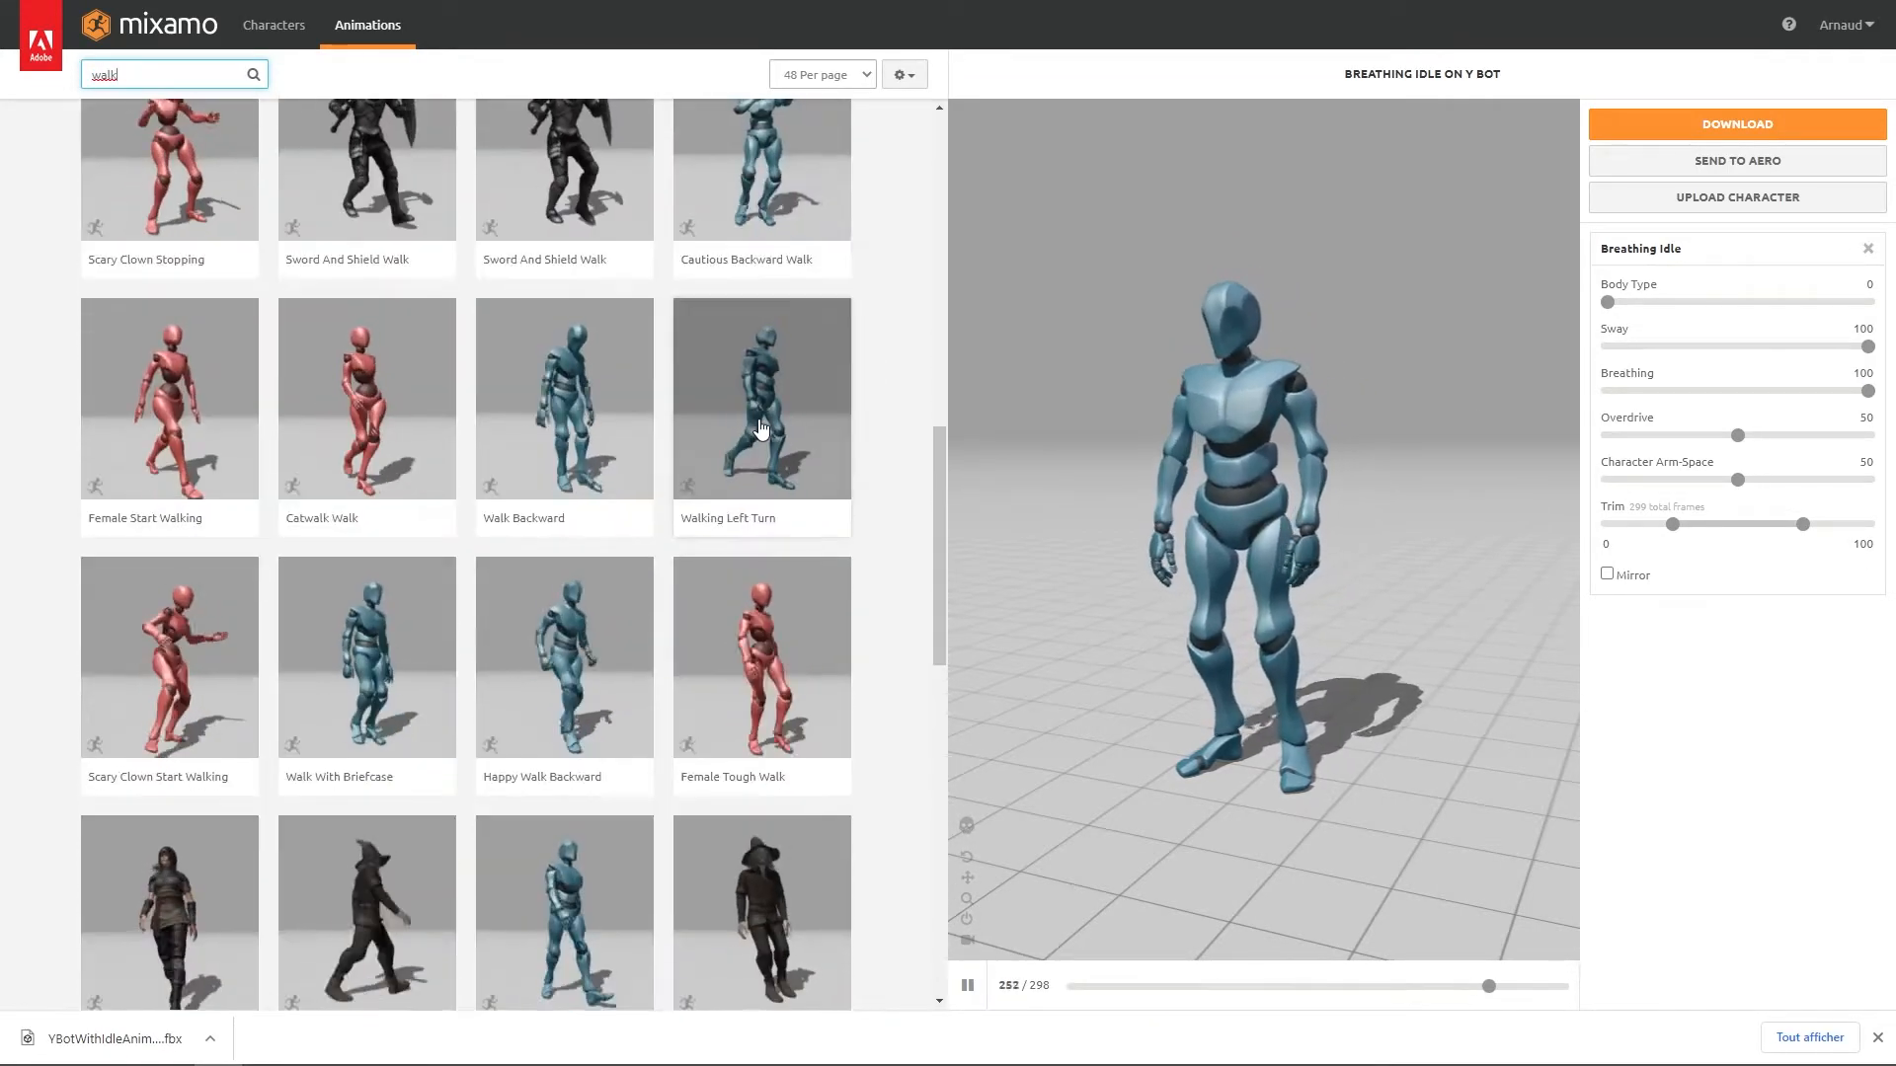
scroll(761, 427, down, 2)
click(569, 491)
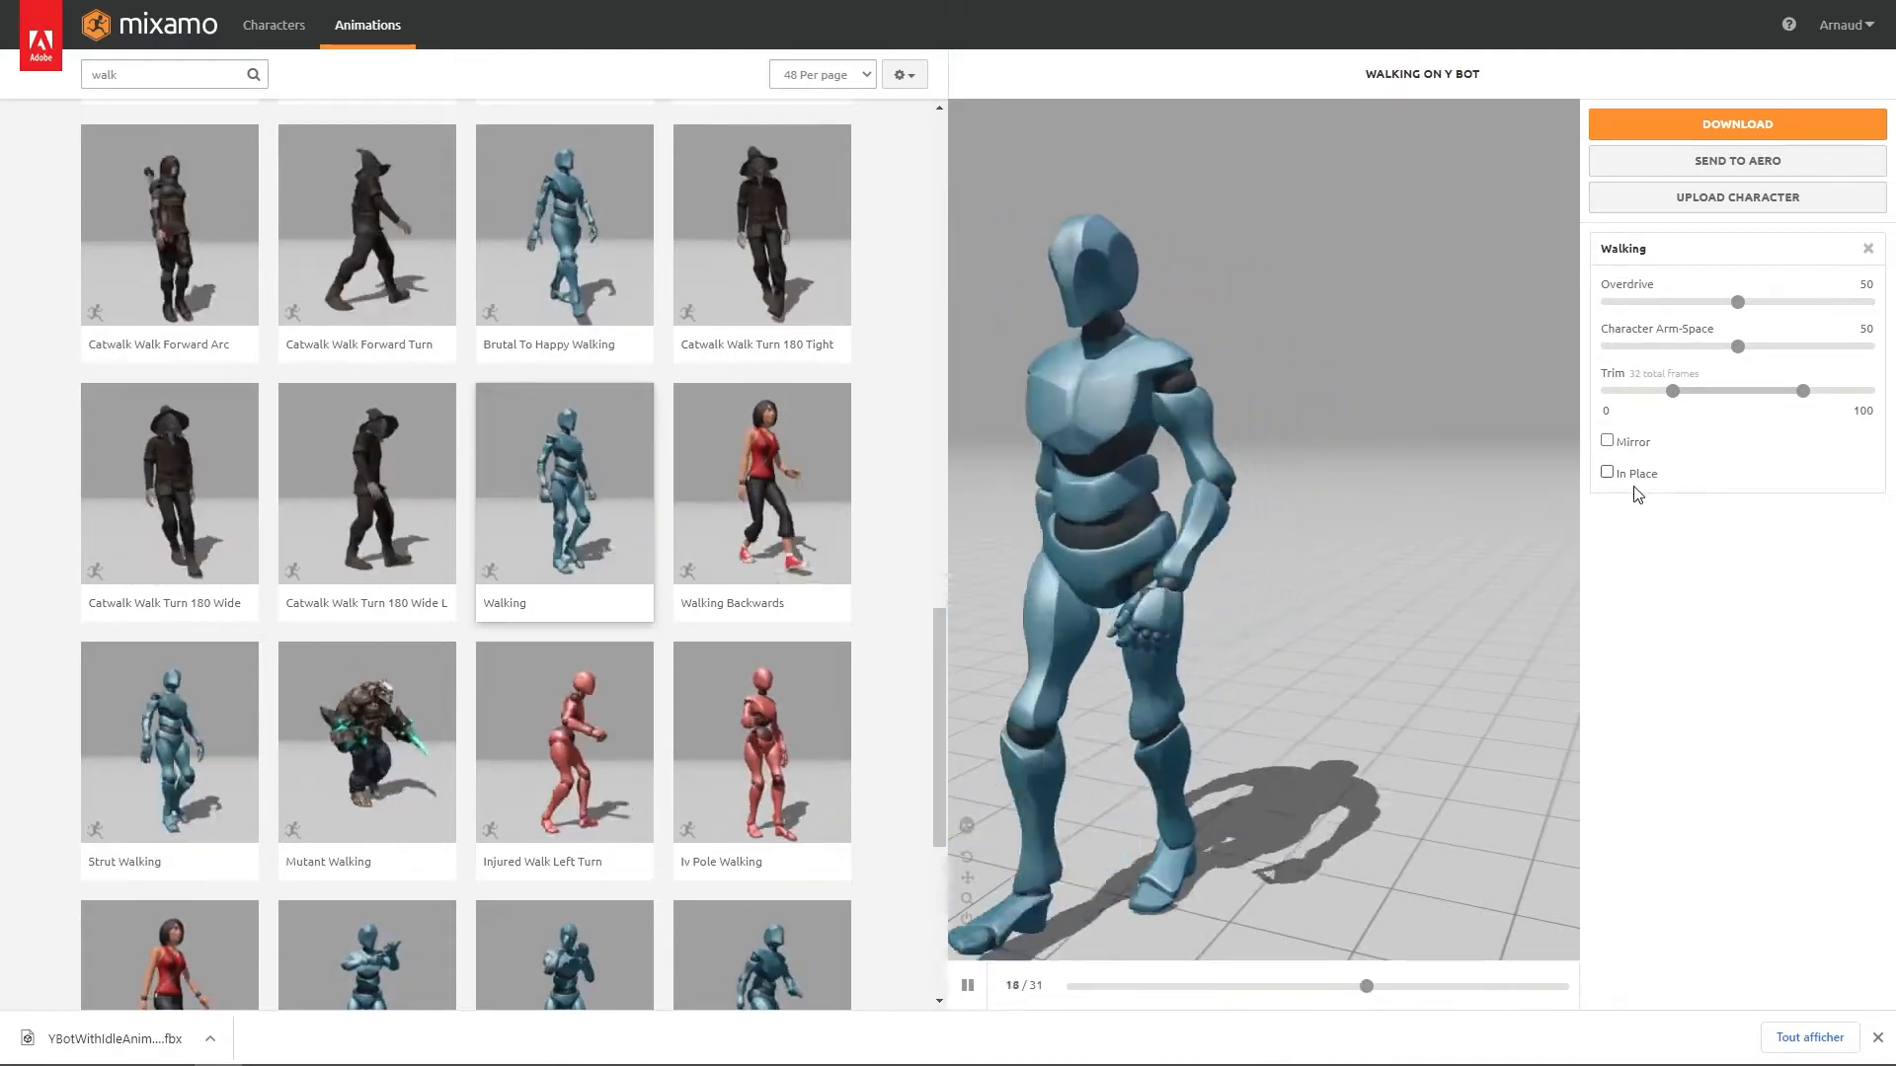
click(1608, 473)
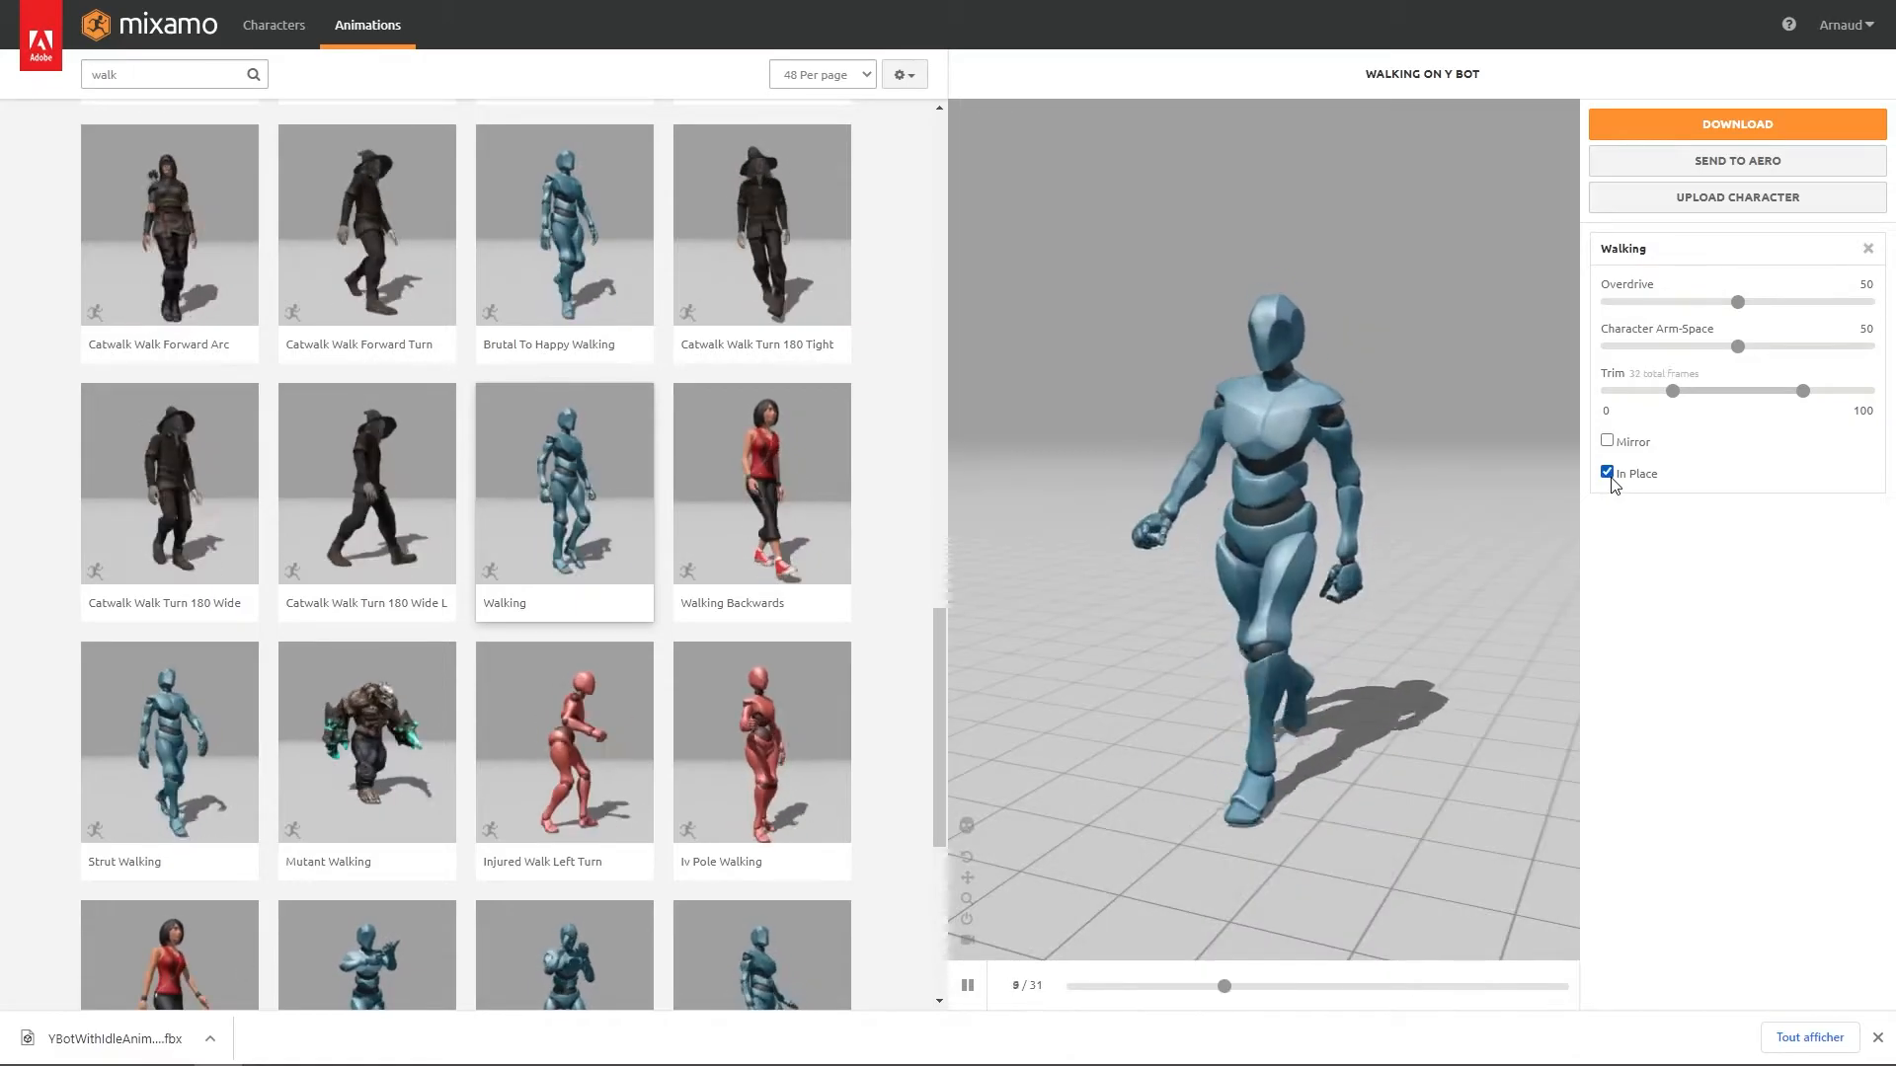
click(1608, 473)
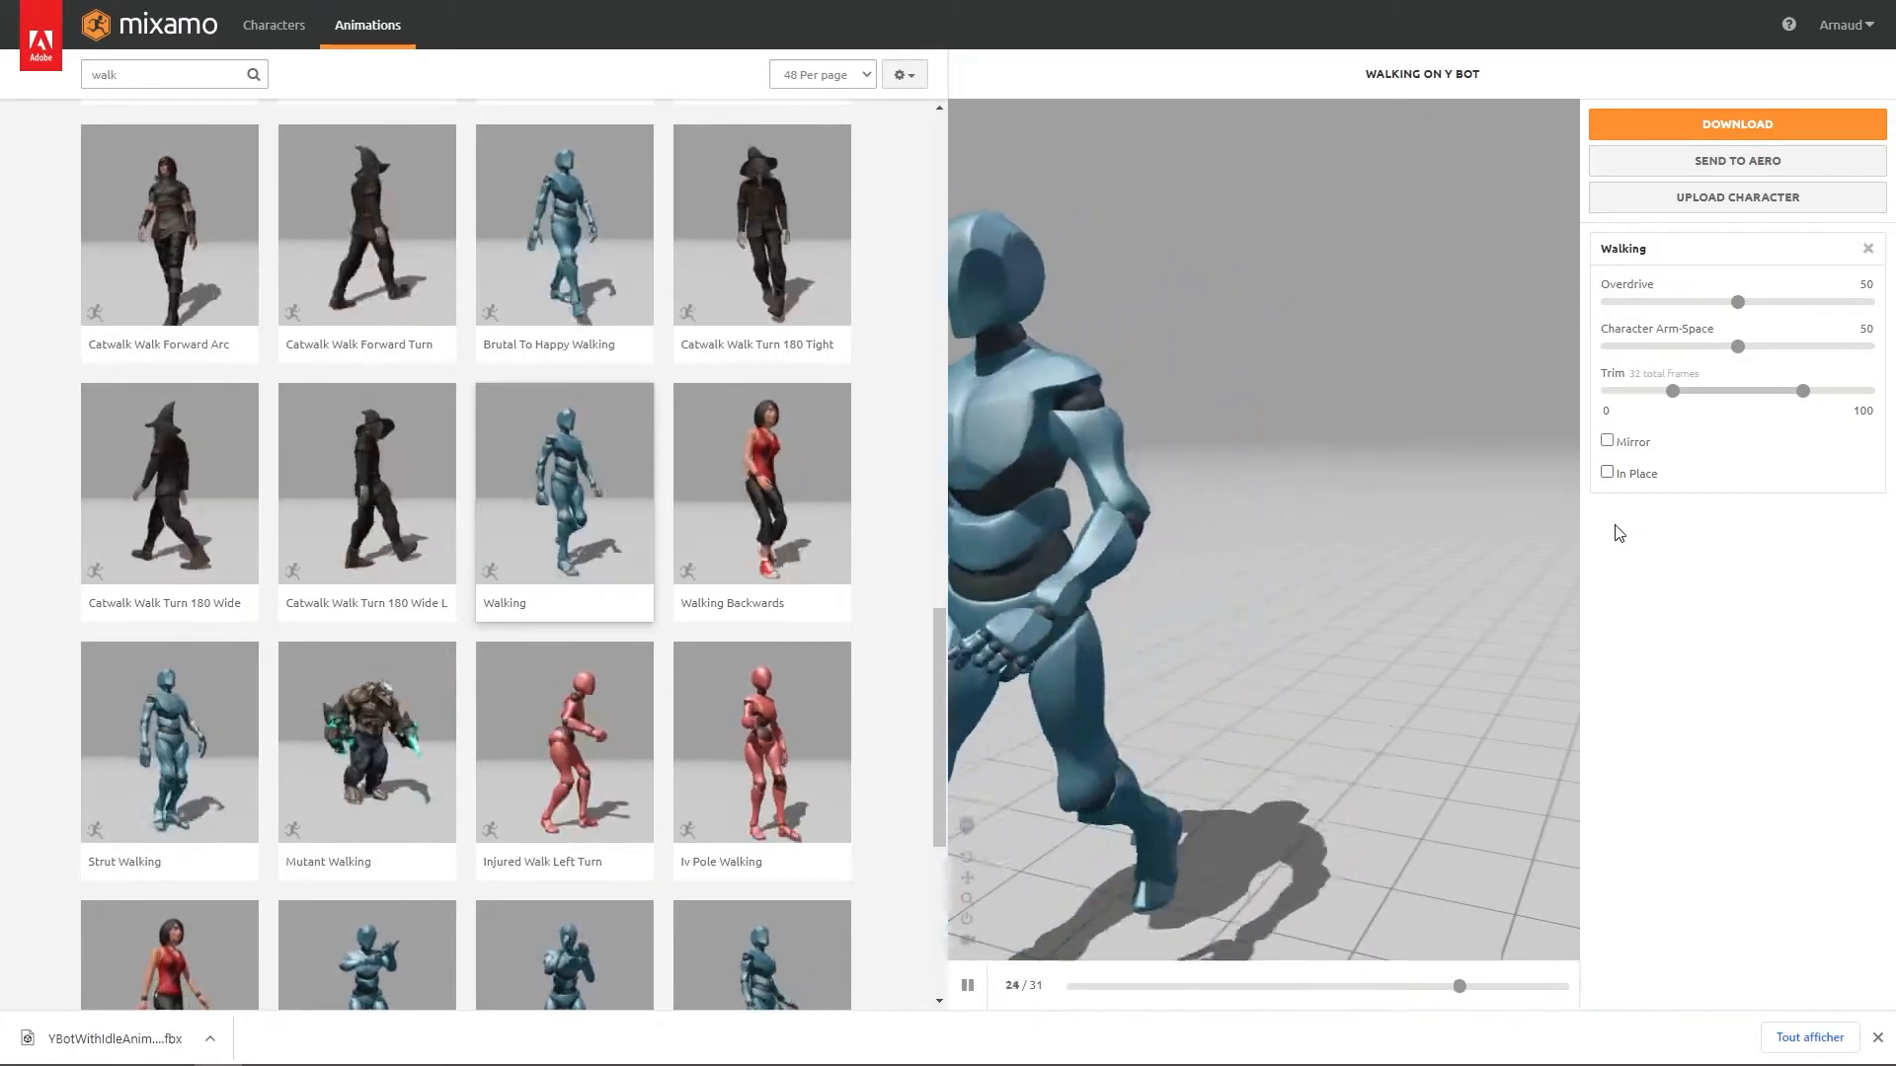
- Download the Walking animation as FBX Binary, without skin, at 60 frames per second and without keyframe reduction
click(1741, 130)
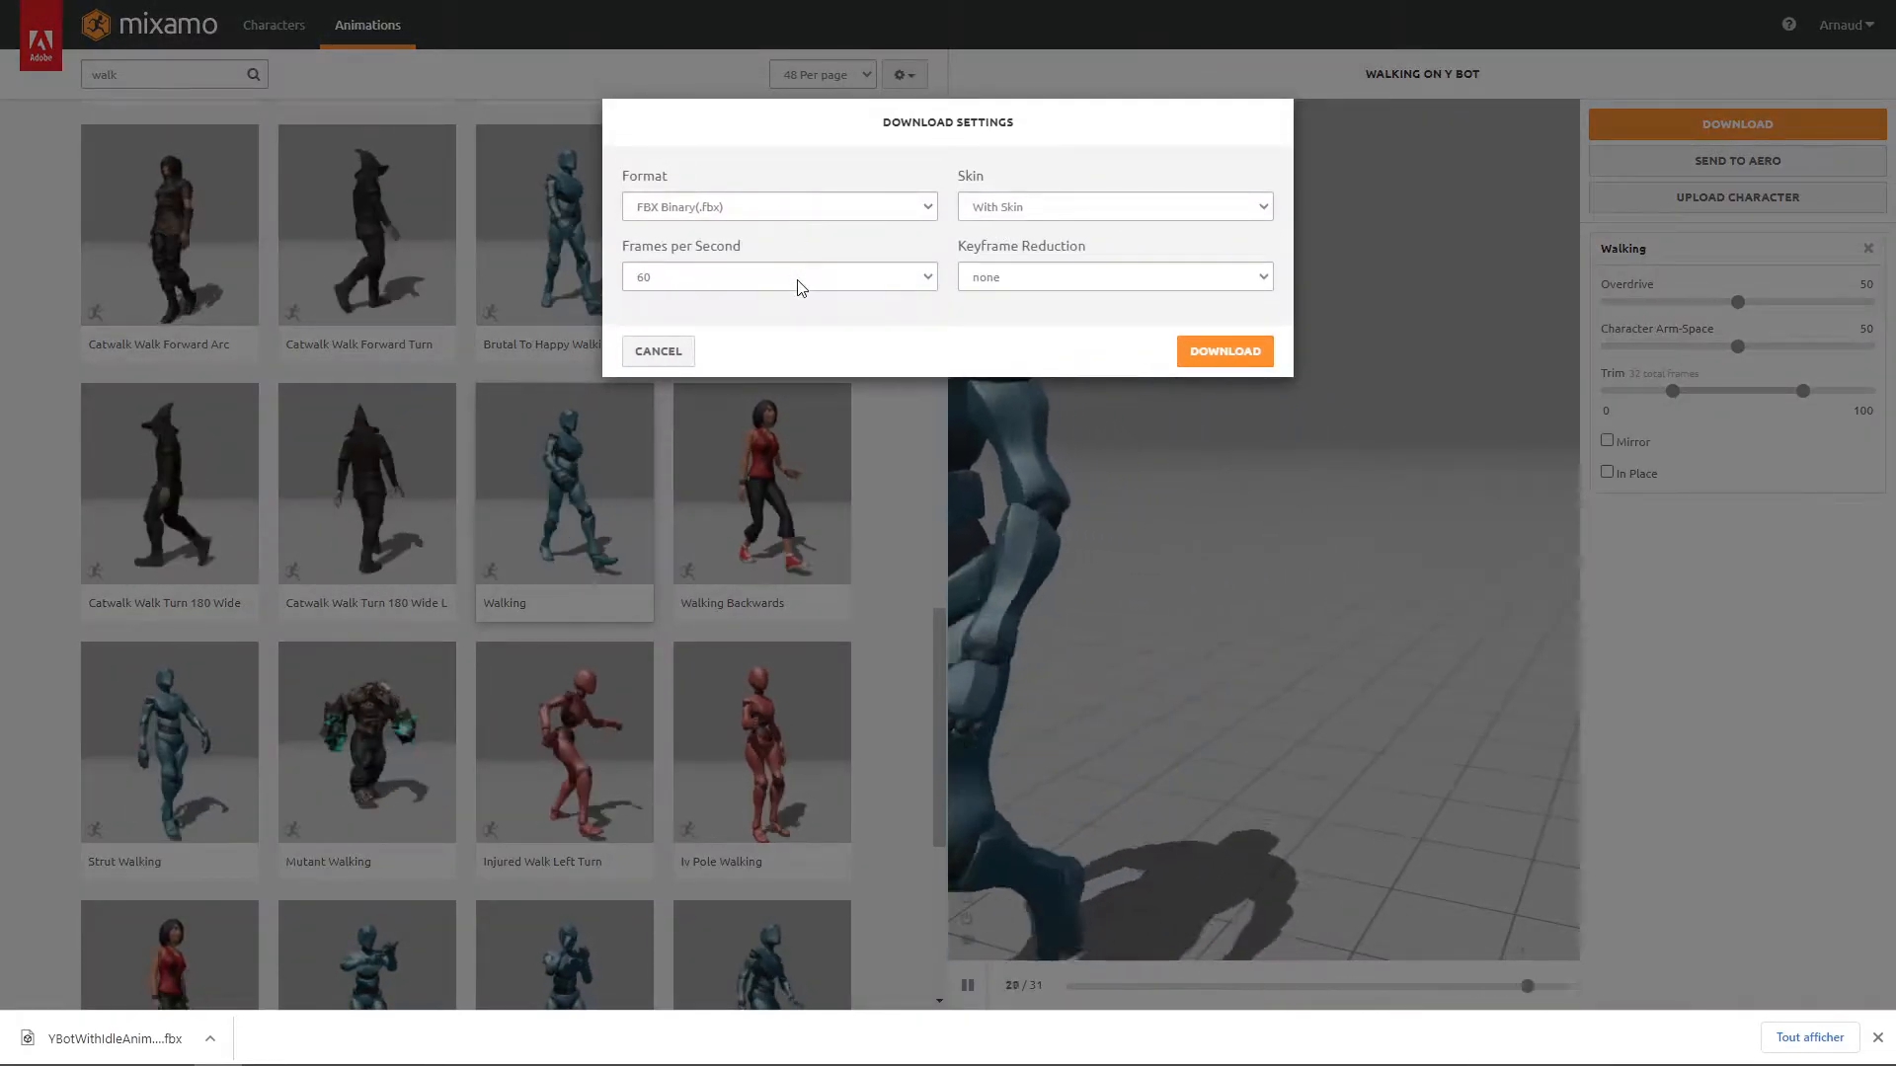
click(1063, 210)
click(1052, 245)
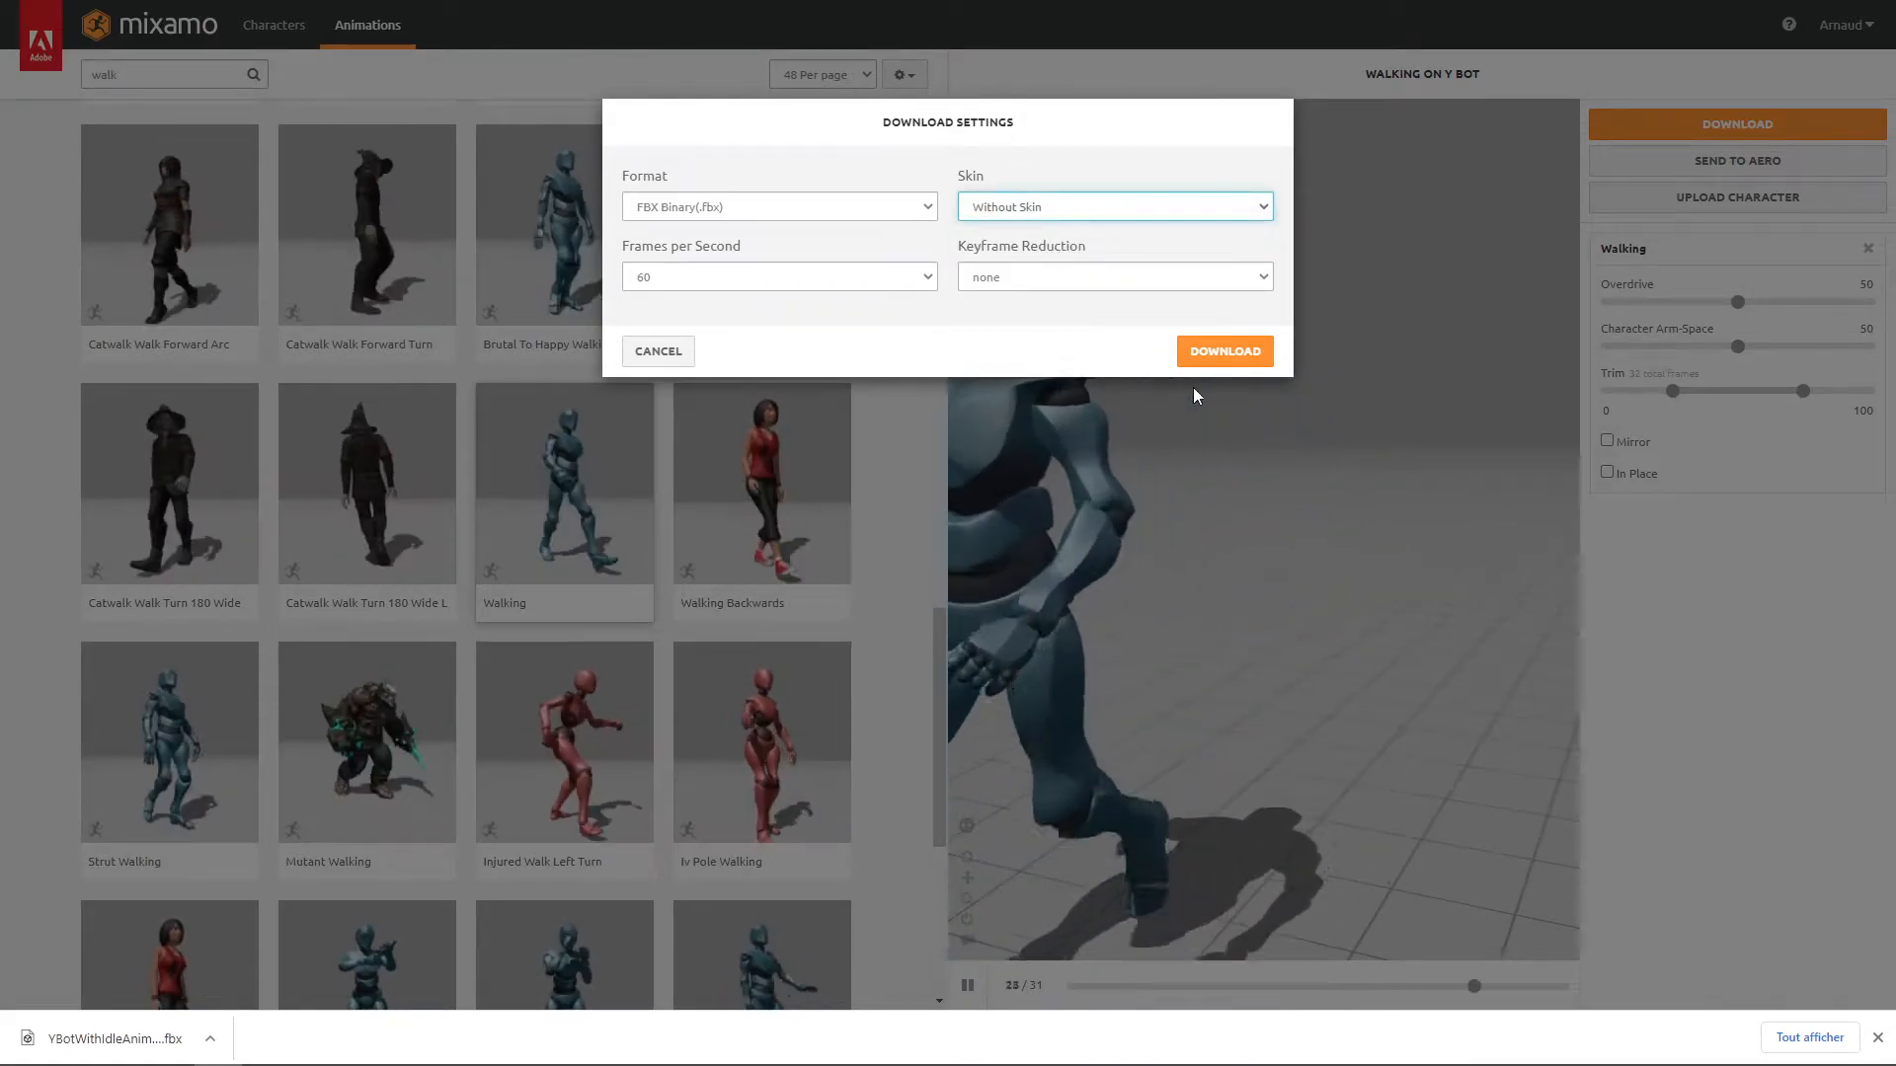
click(1226, 352)
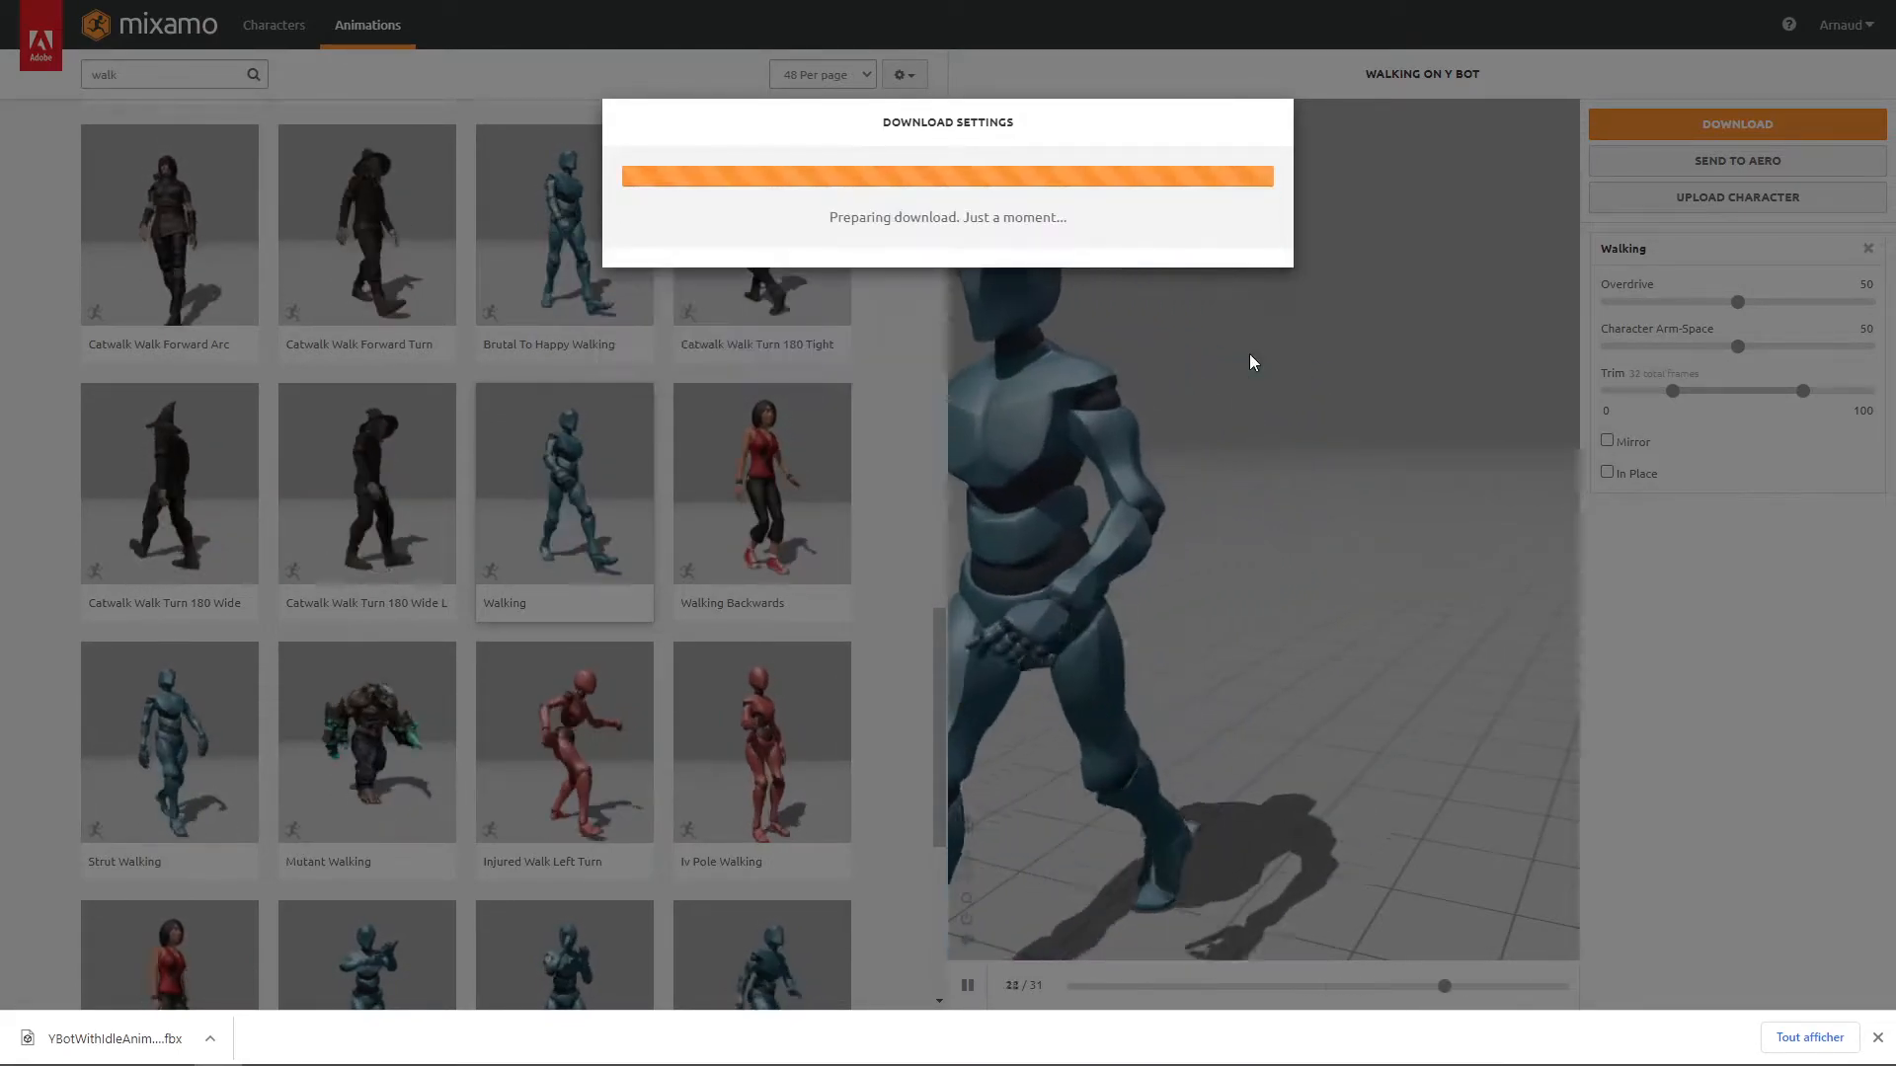
- Search animations for "run" and download the Running animation as FBX Binary without skin at 60 frames per second
double_click(103, 74)
text(run)
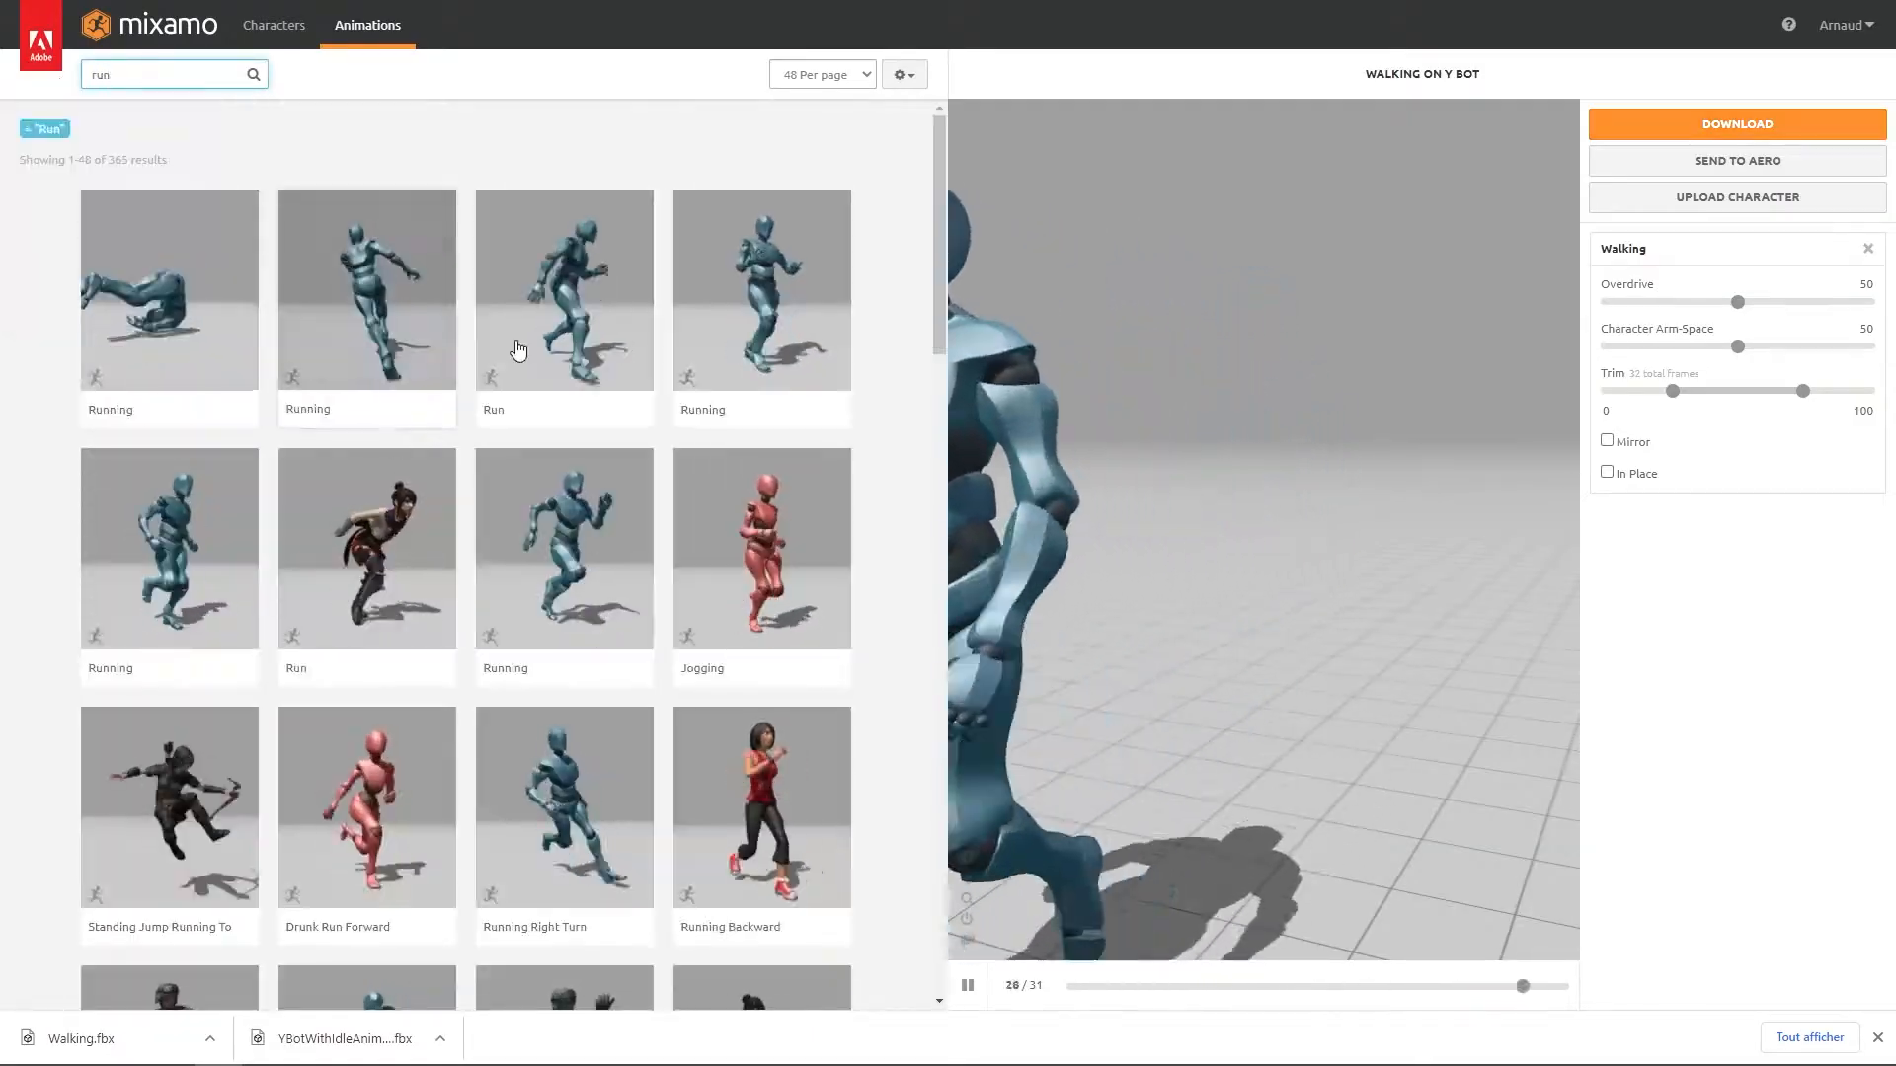
scroll(172, 507, down, 1)
click(172, 506)
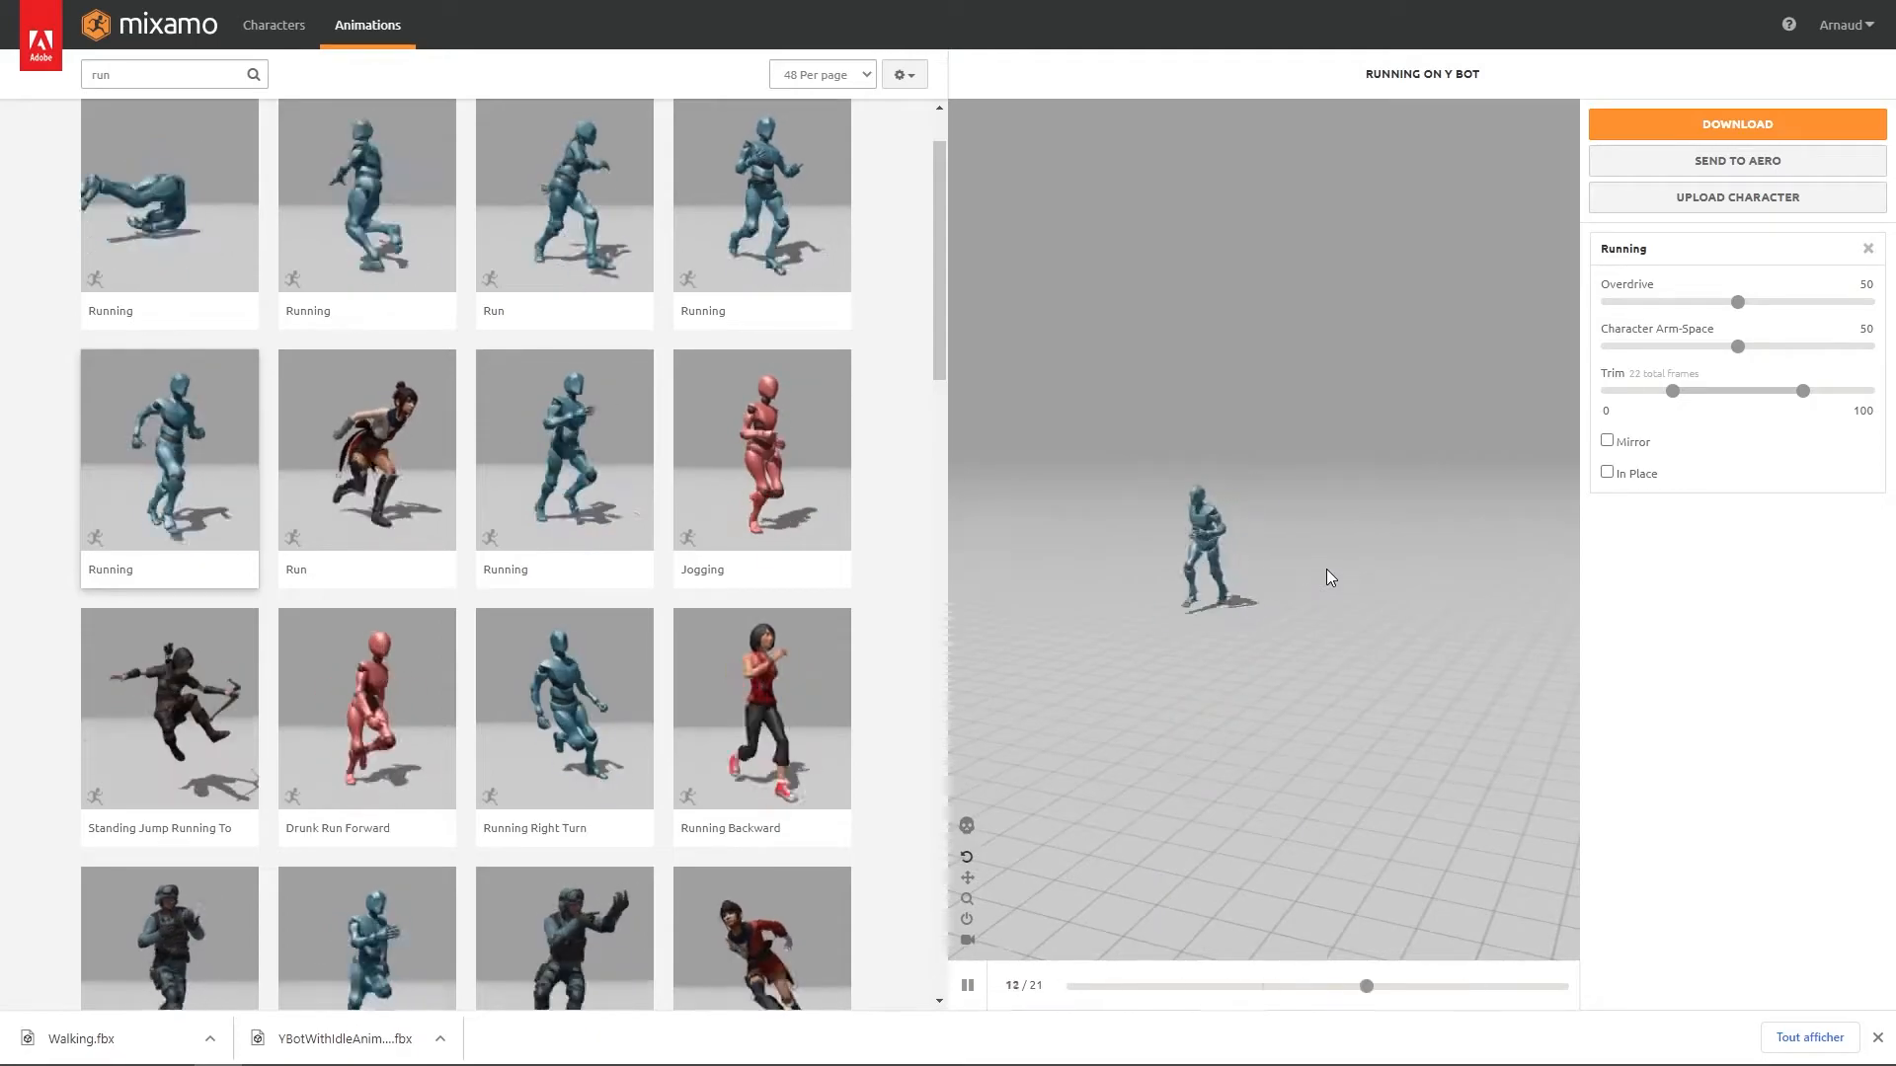
click(1715, 125)
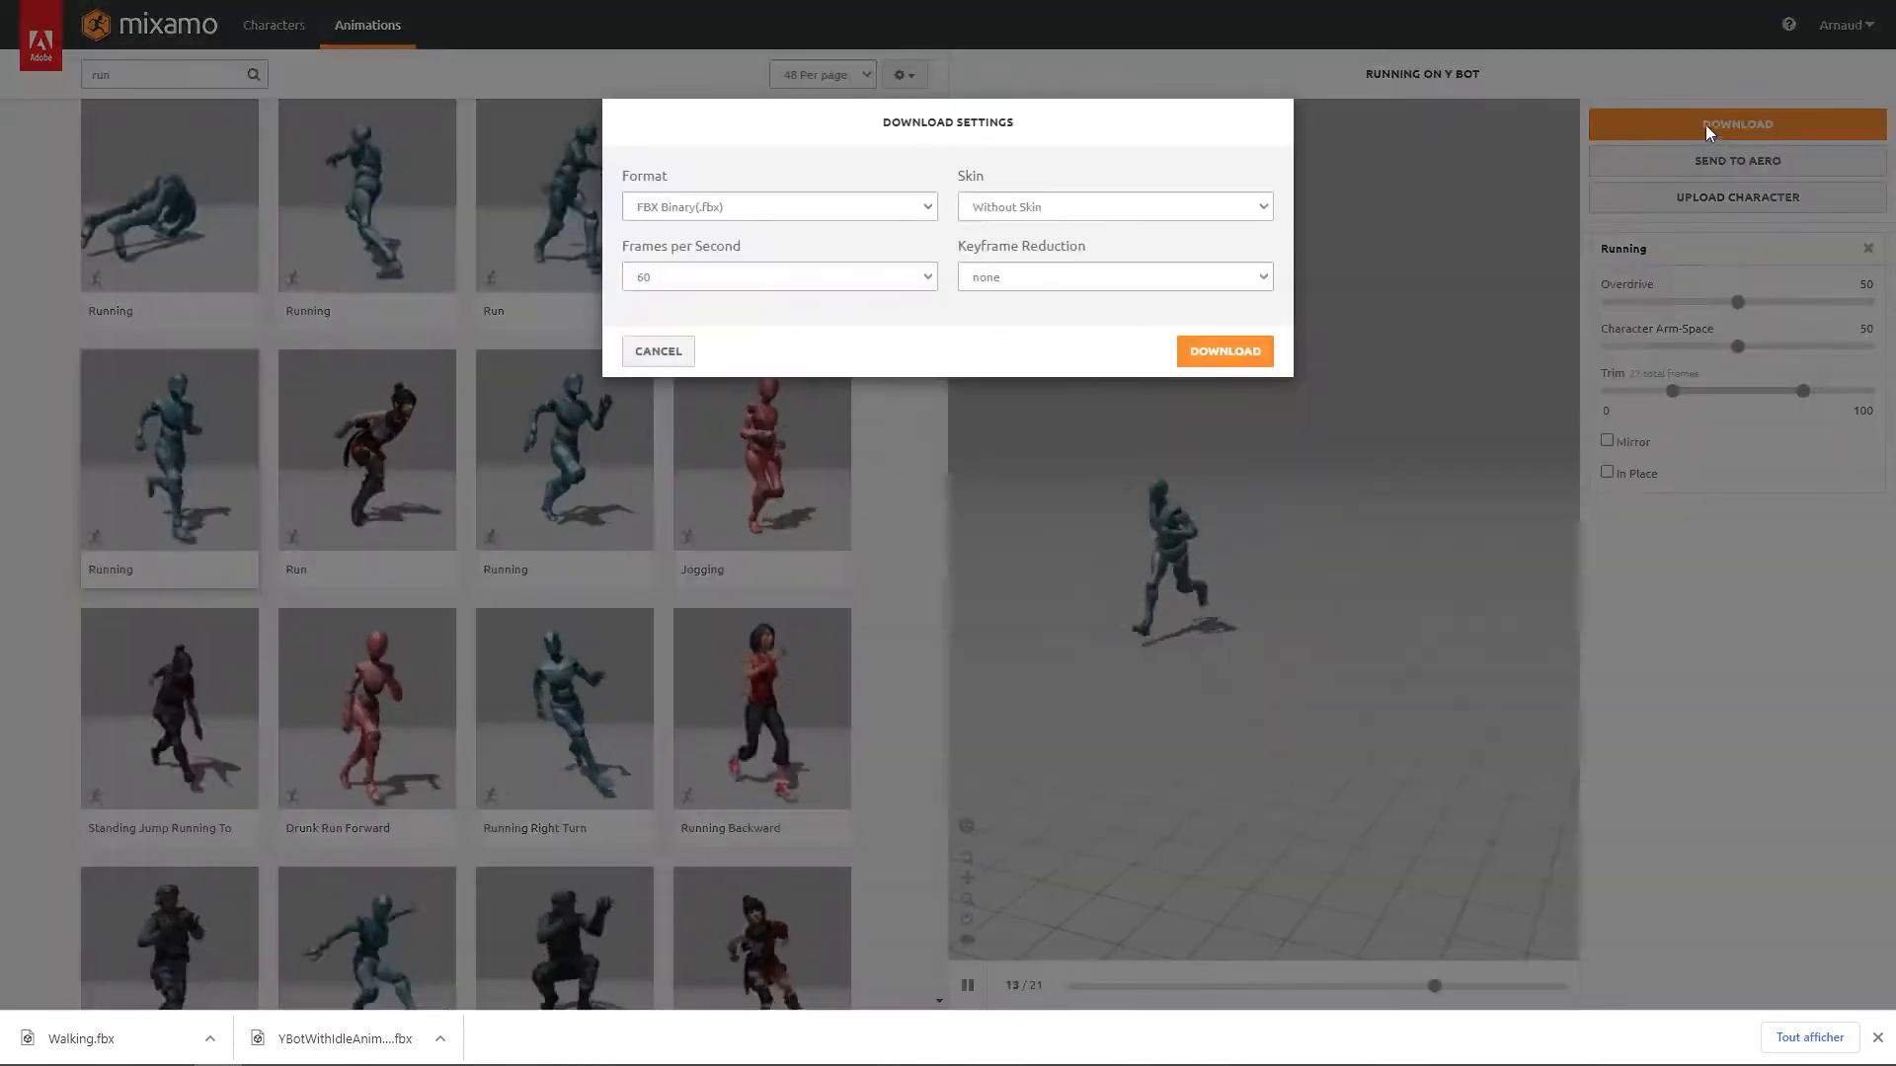
click(1222, 348)
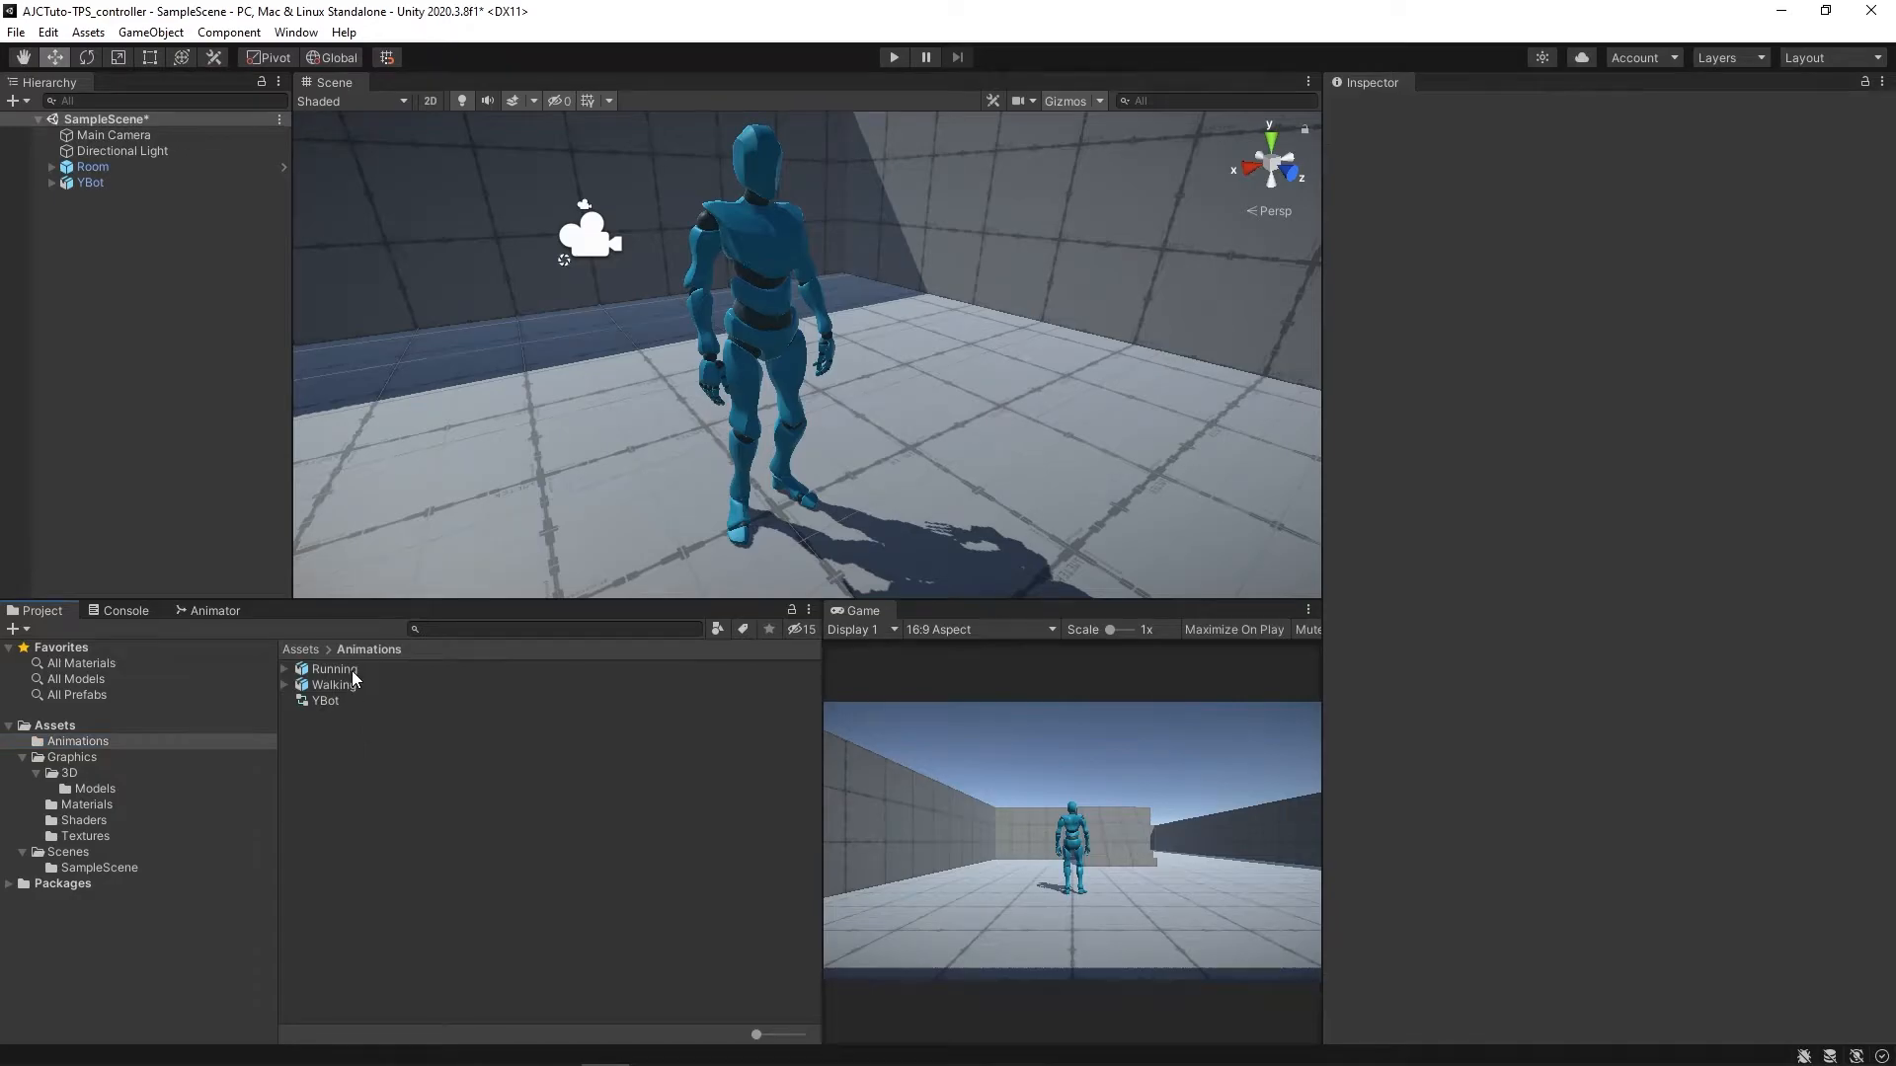
- Switch to Unity and rename the clip inside the imported Running model to Running
click(336, 670)
click(1474, 489)
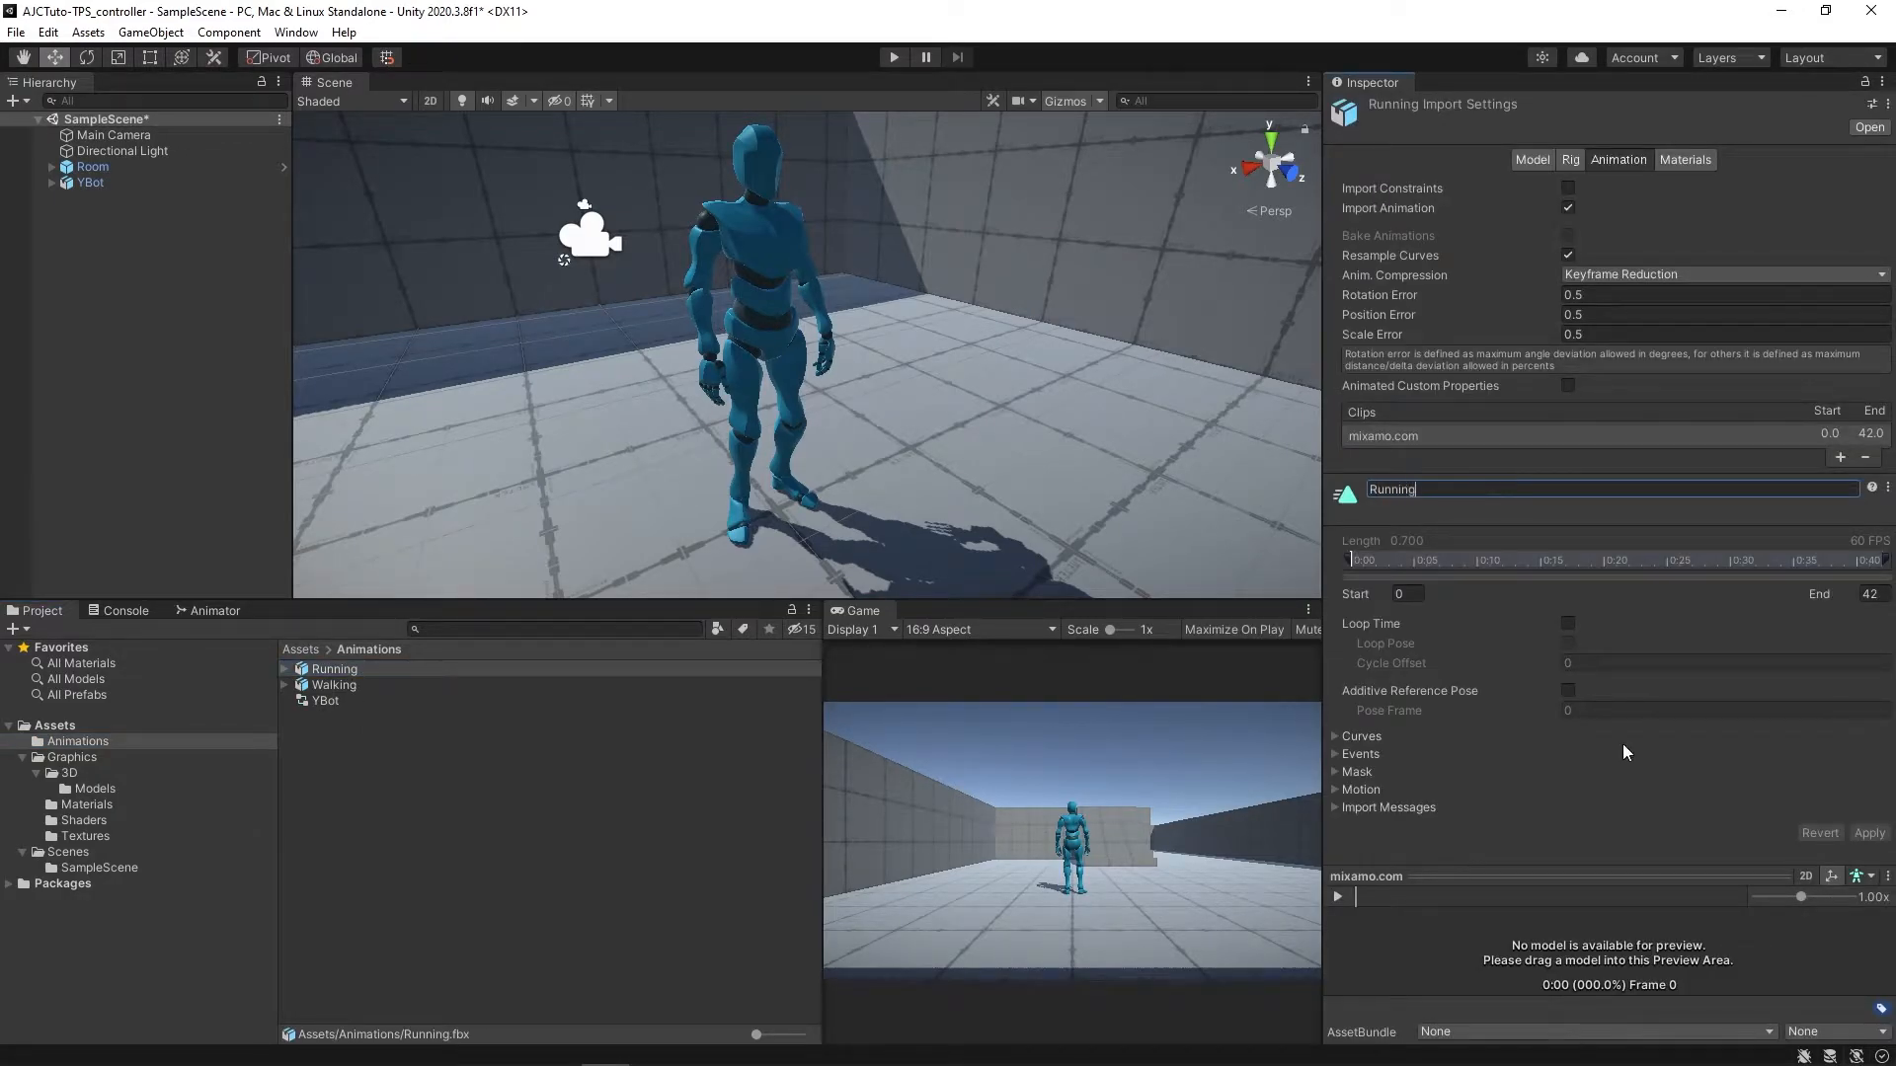
text(Running)
key(Tab)
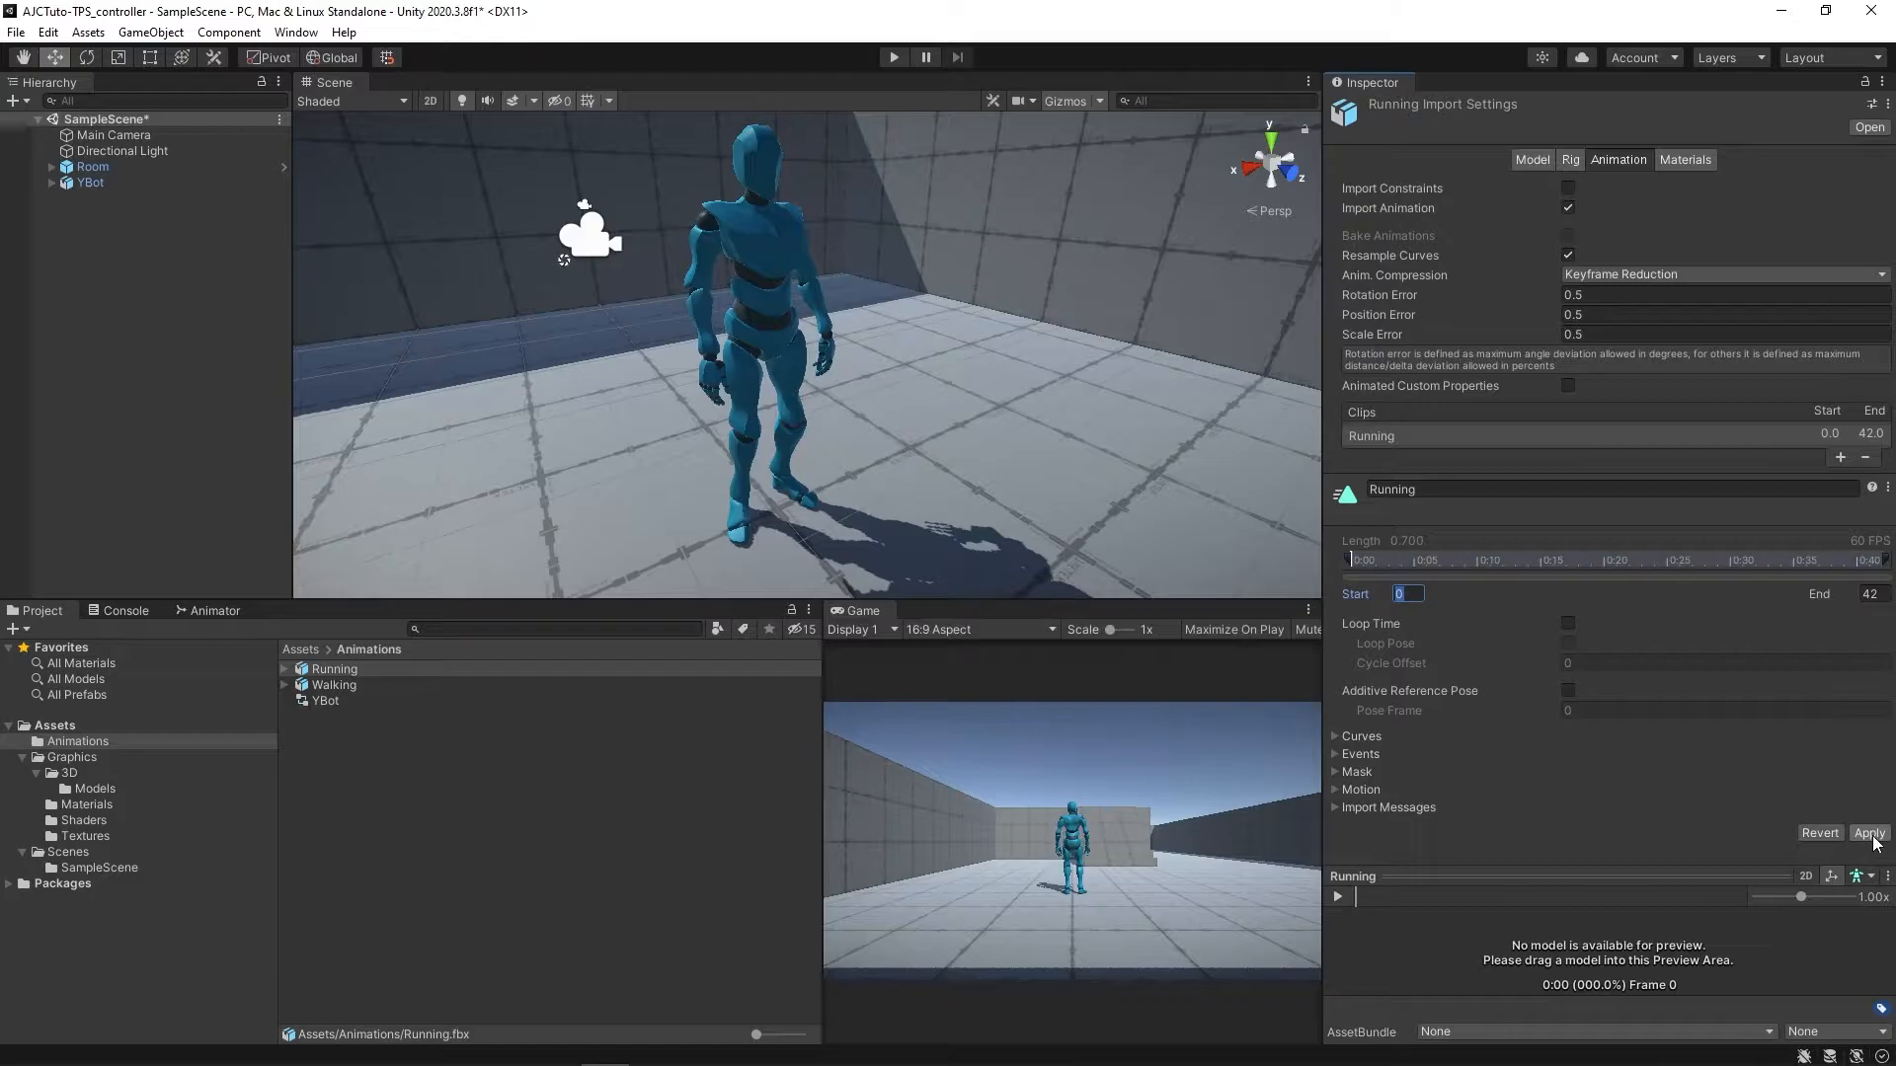
- Set the Running rig to Humanoid, copying its avatar definition from YBotWithIdleAnimationsAvatar, and apply the change
click(1570, 159)
click(1724, 188)
click(1629, 265)
click(1696, 216)
click(1659, 281)
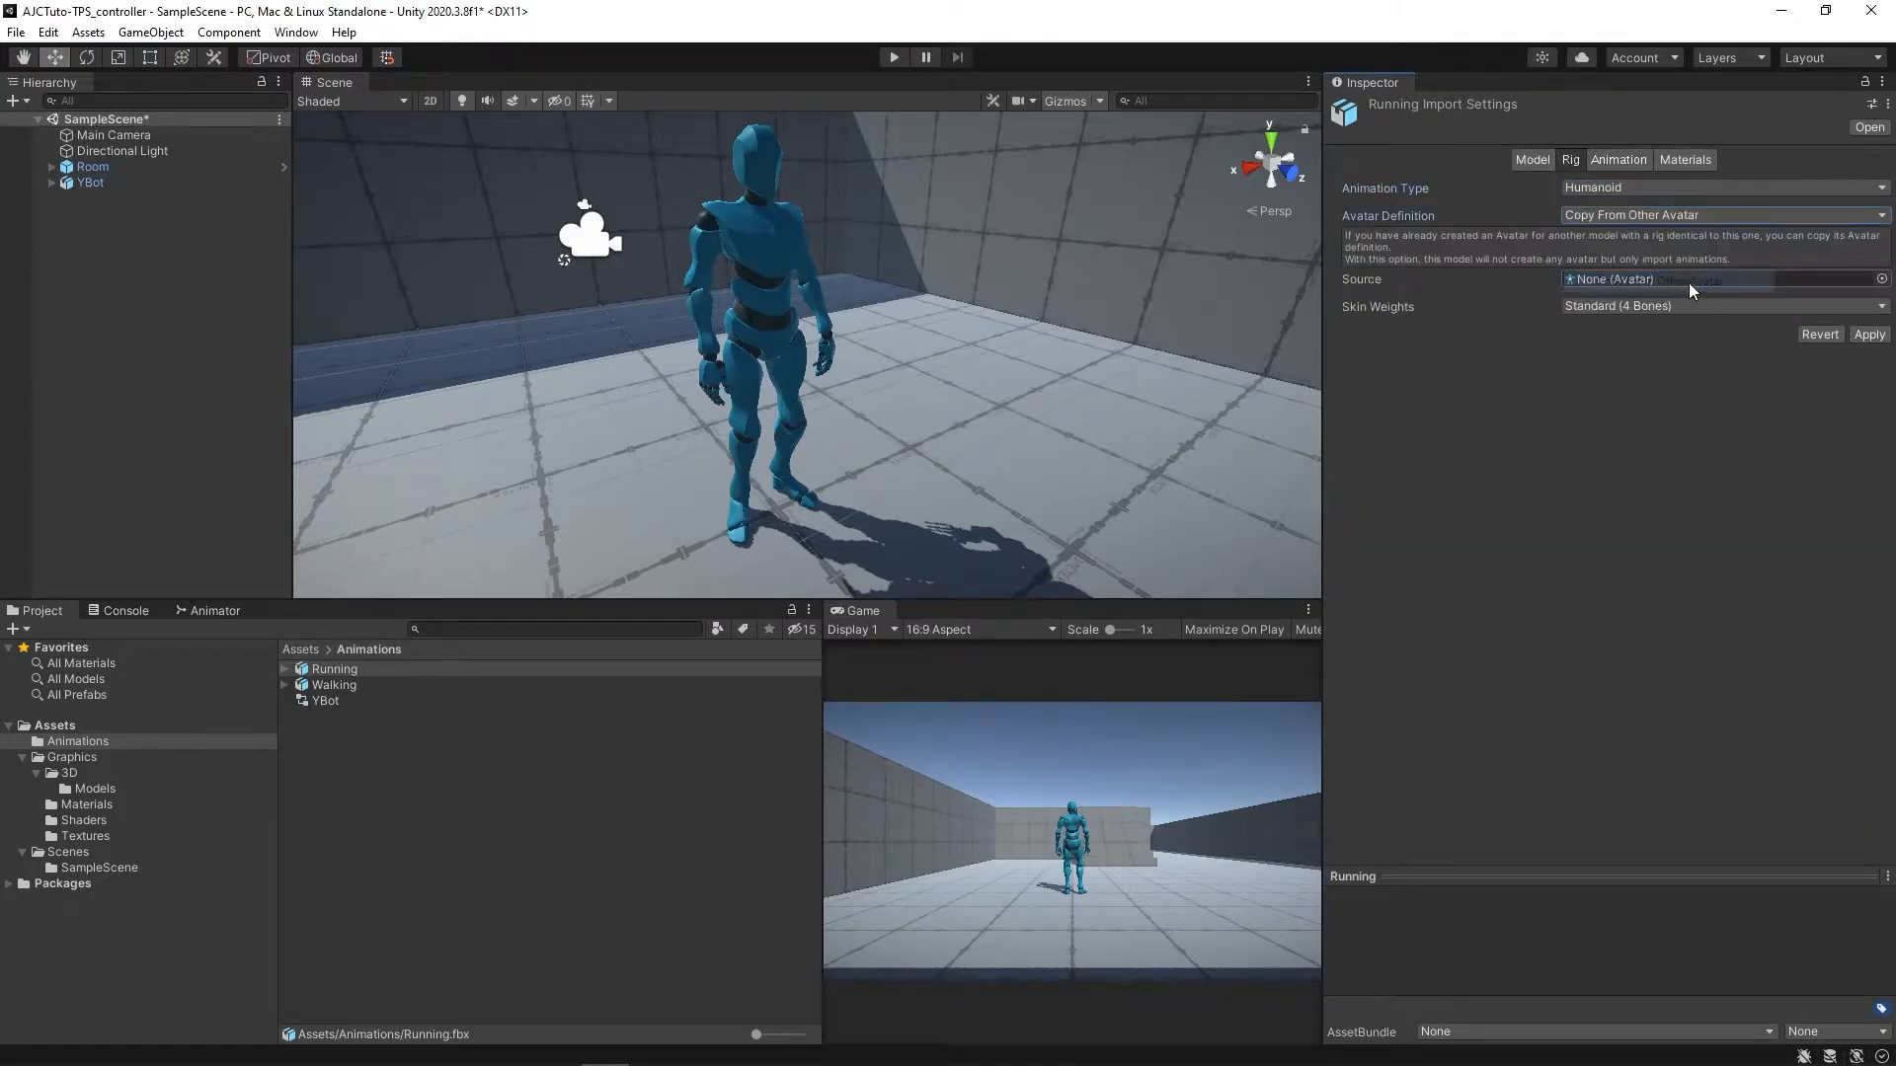
click(1867, 284)
double_click(1271, 253)
click(1864, 337)
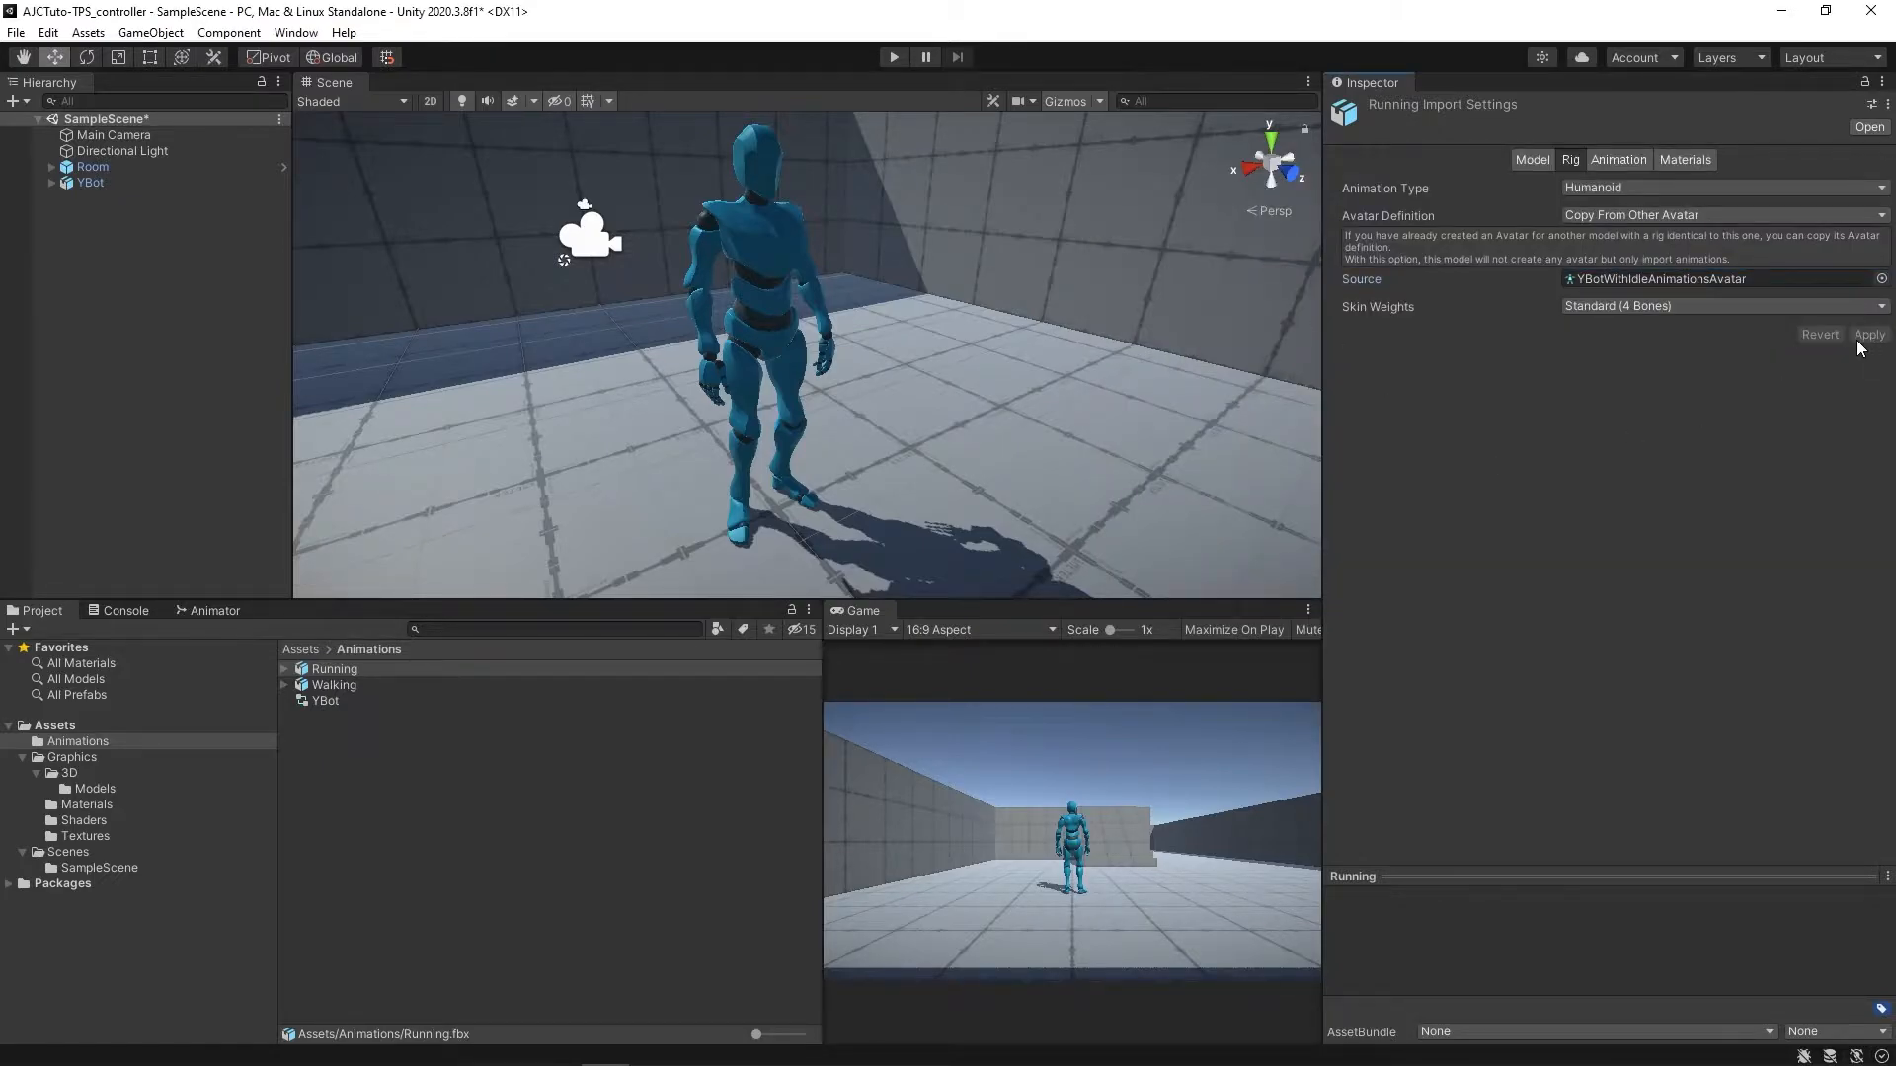
- Enlarge the Running clip's preview, choose a character model for it, and play the animation
click(1619, 160)
scroll(1552, 425, down, 8)
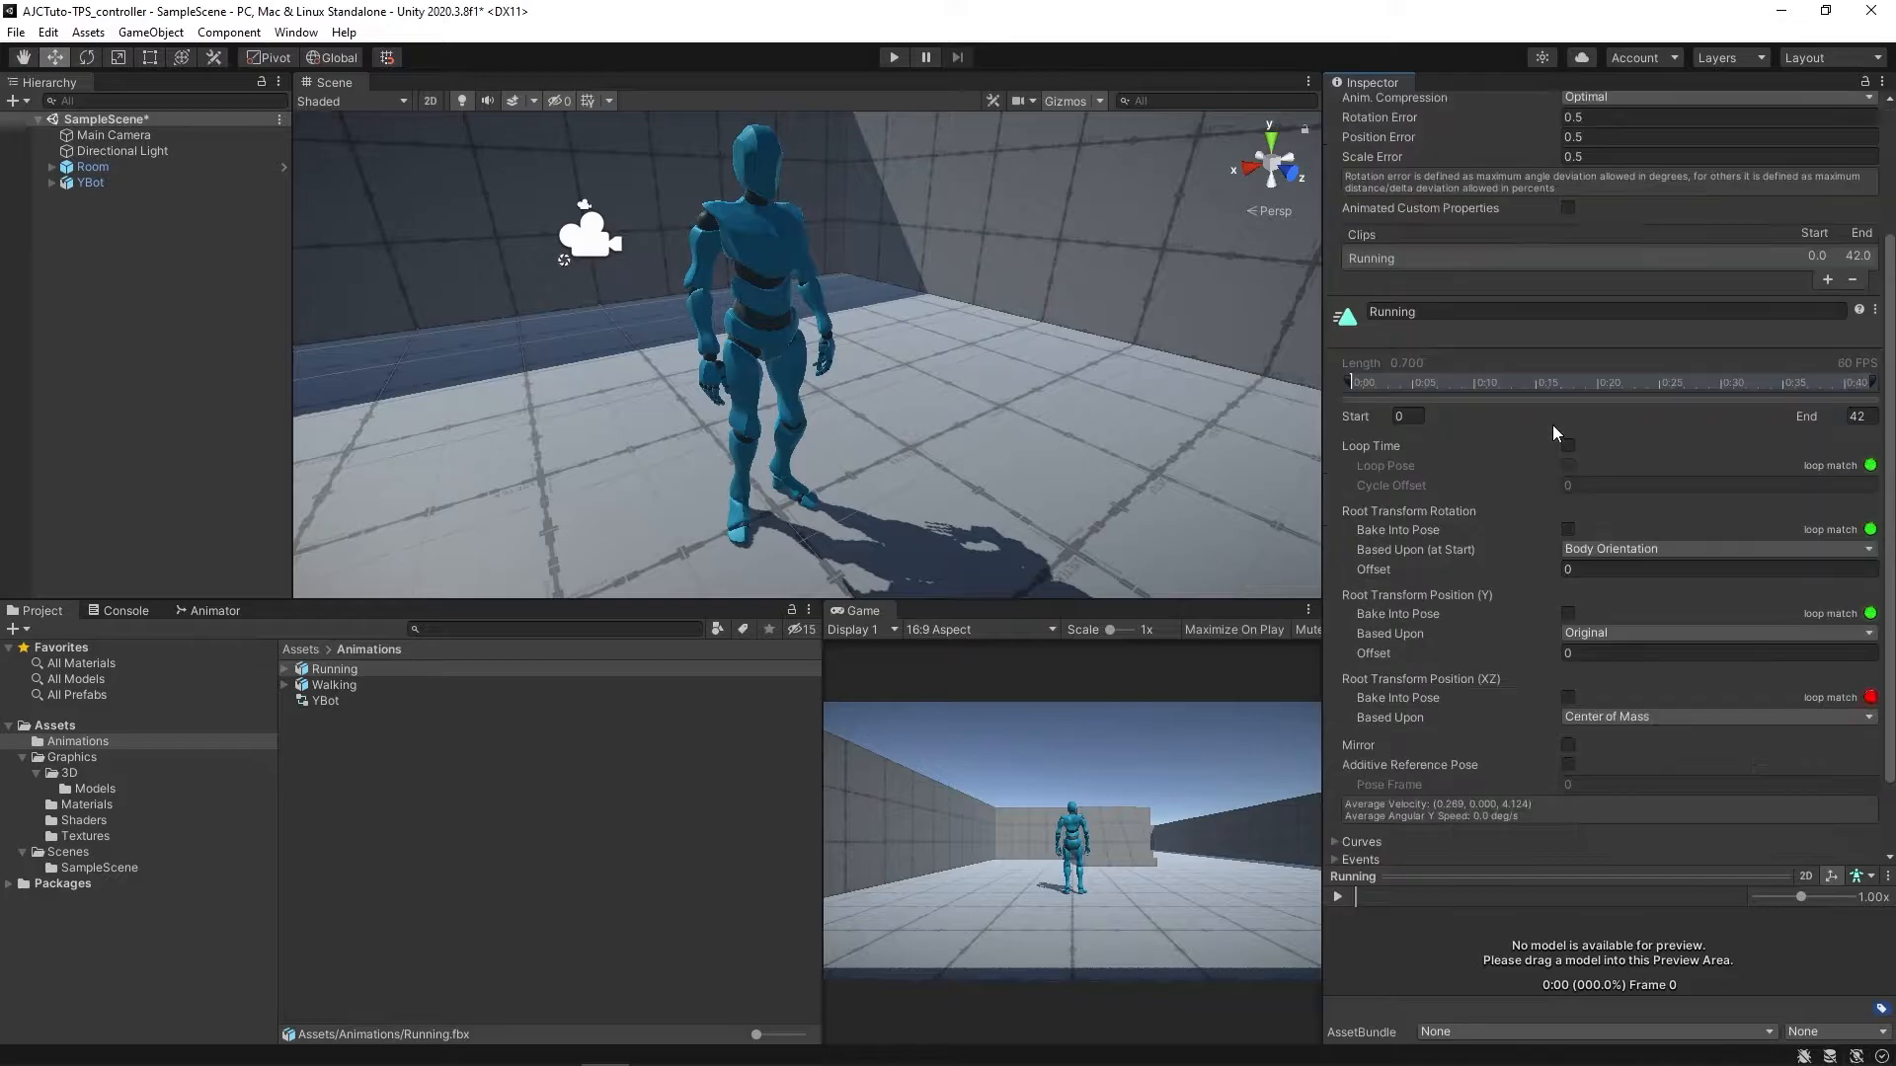
drag(1580, 879, 1583, 743)
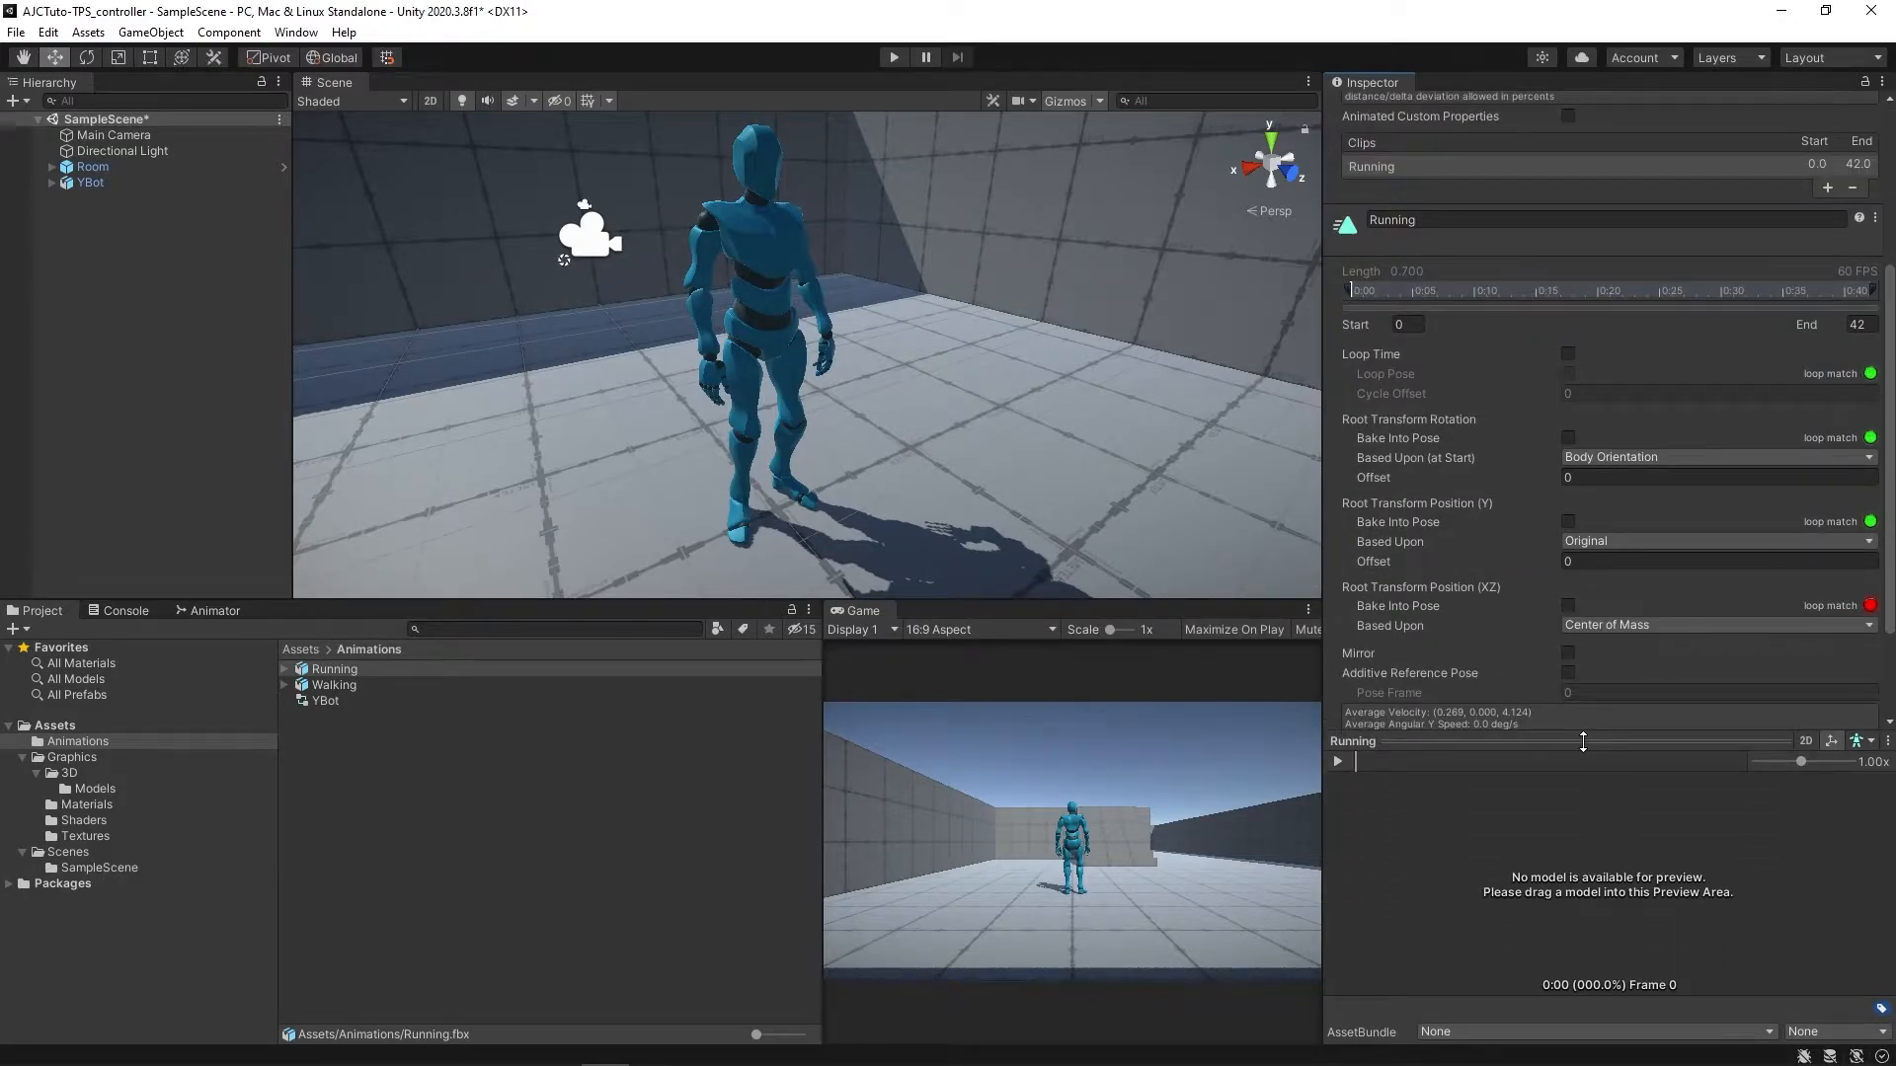
click(1863, 741)
click(1767, 756)
click(1338, 761)
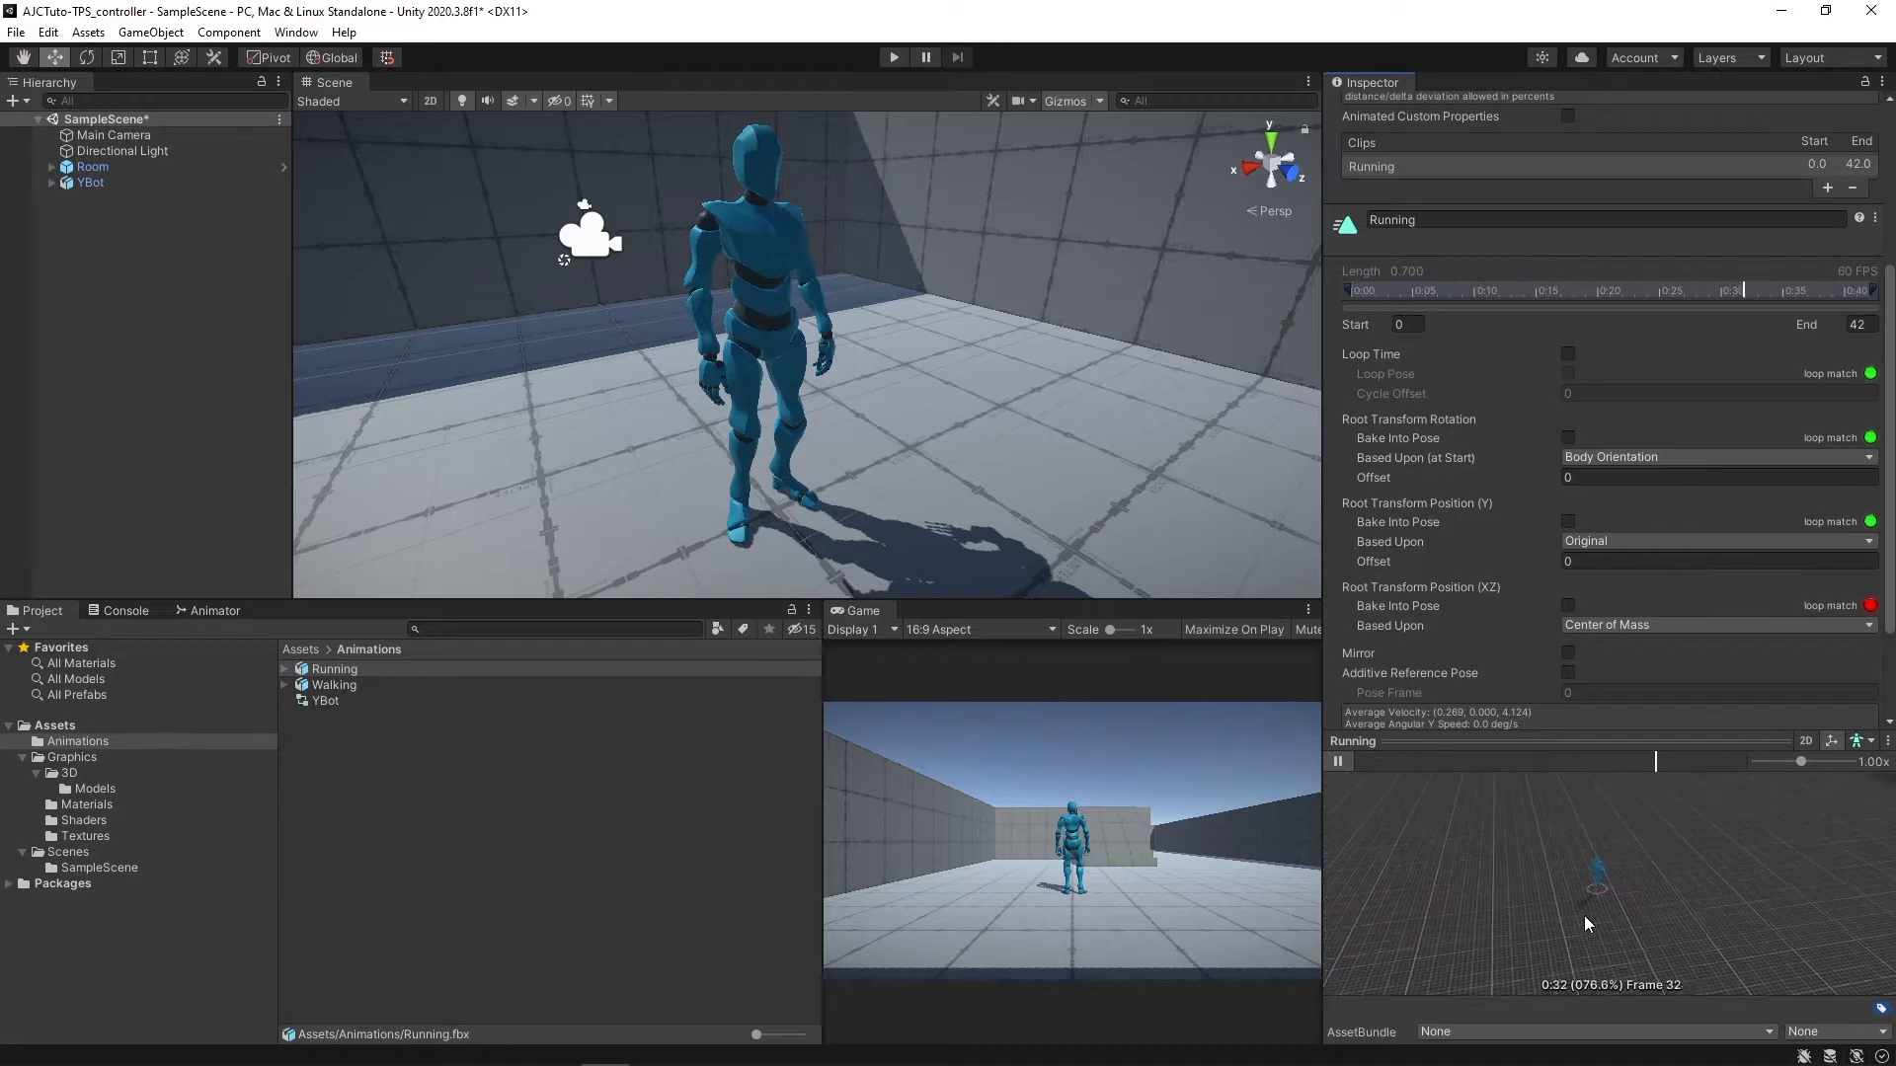
click(1338, 761)
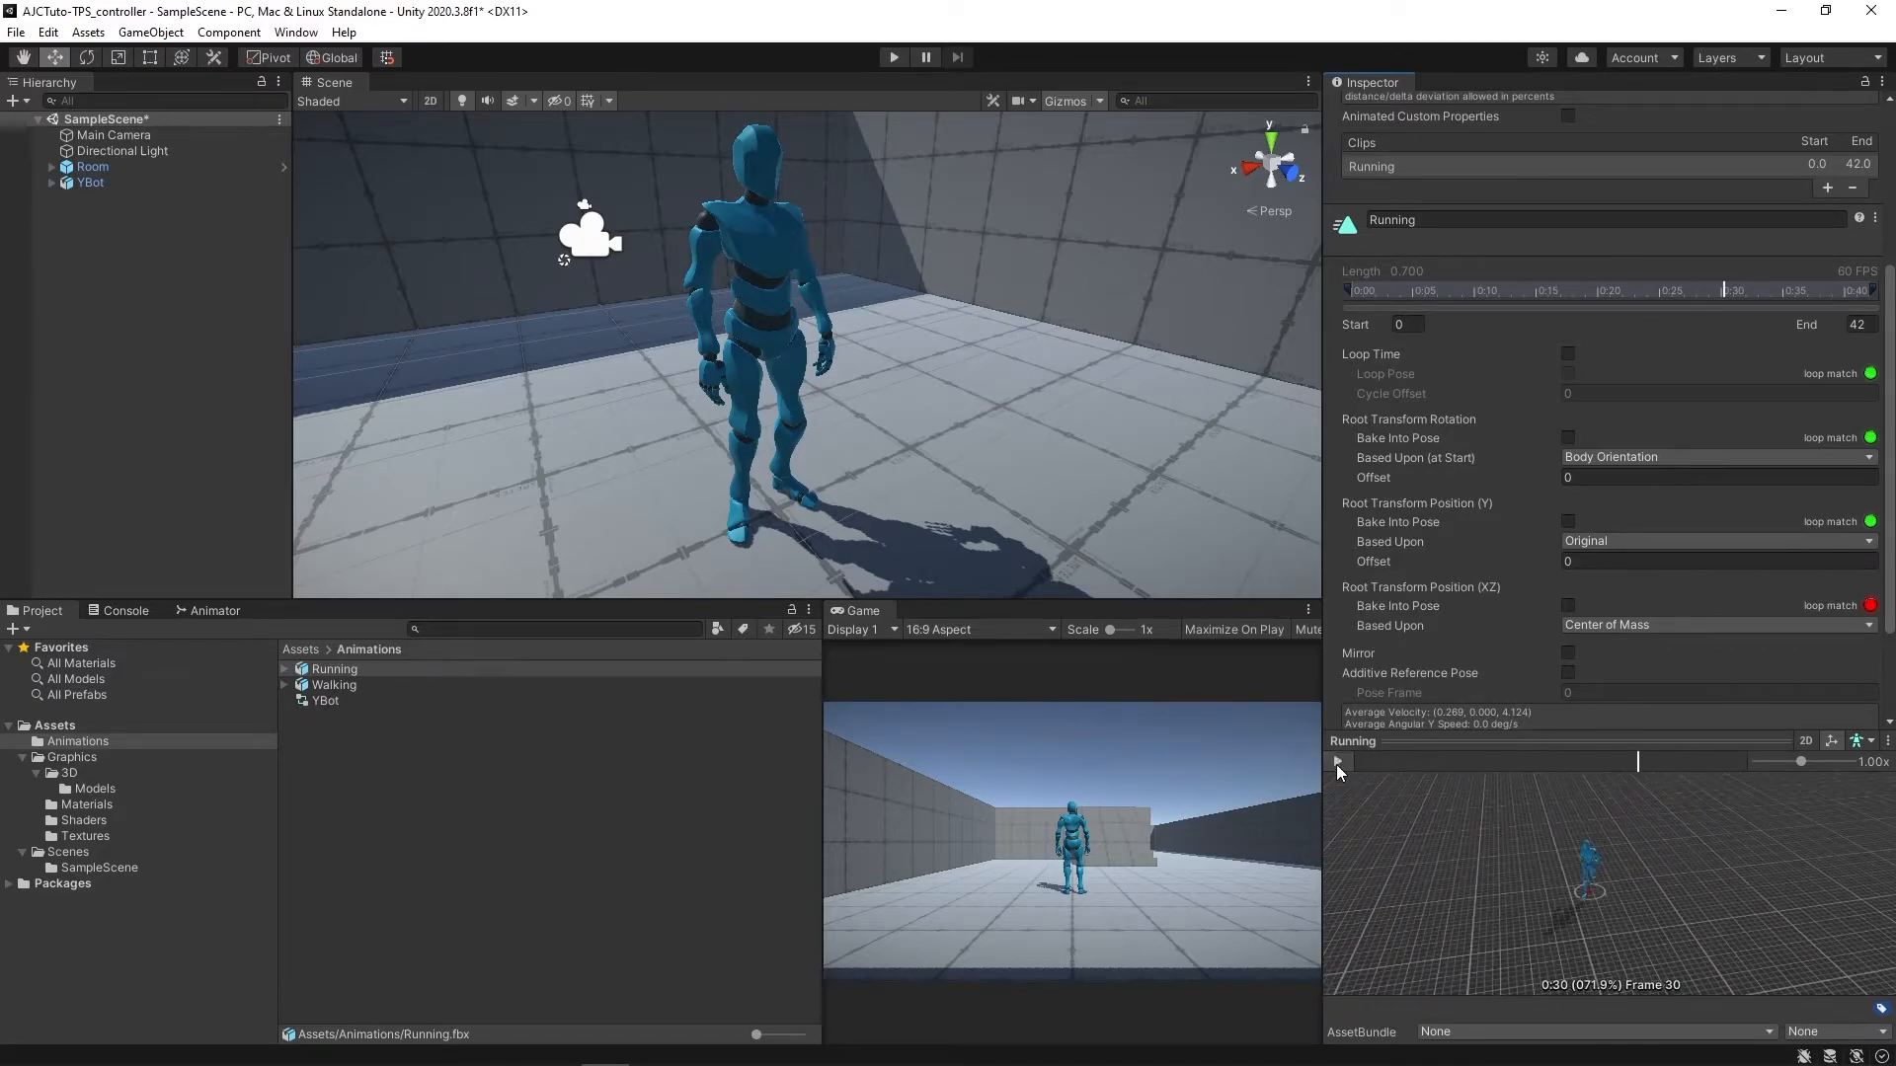
- Enable Loop Time and Loop Pose for the Running clip and play its preview
click(1569, 354)
click(1568, 374)
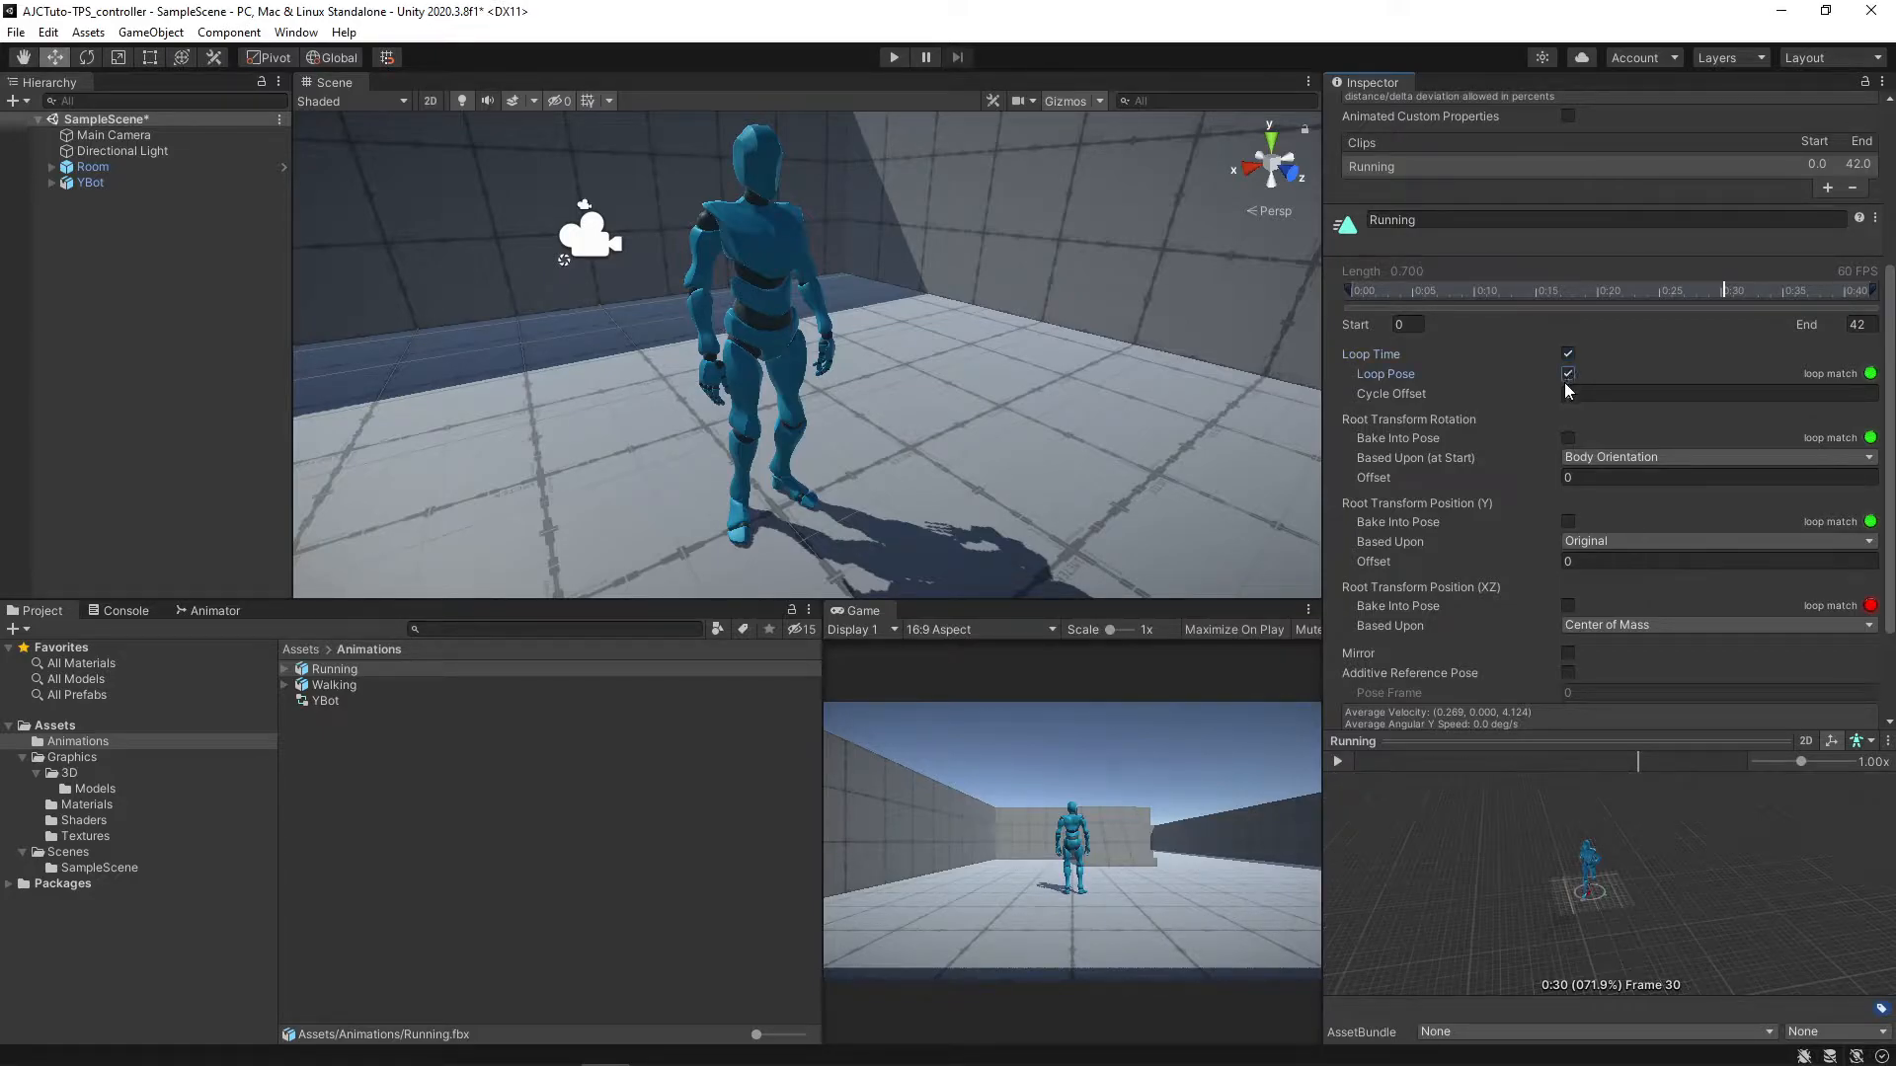
click(1339, 766)
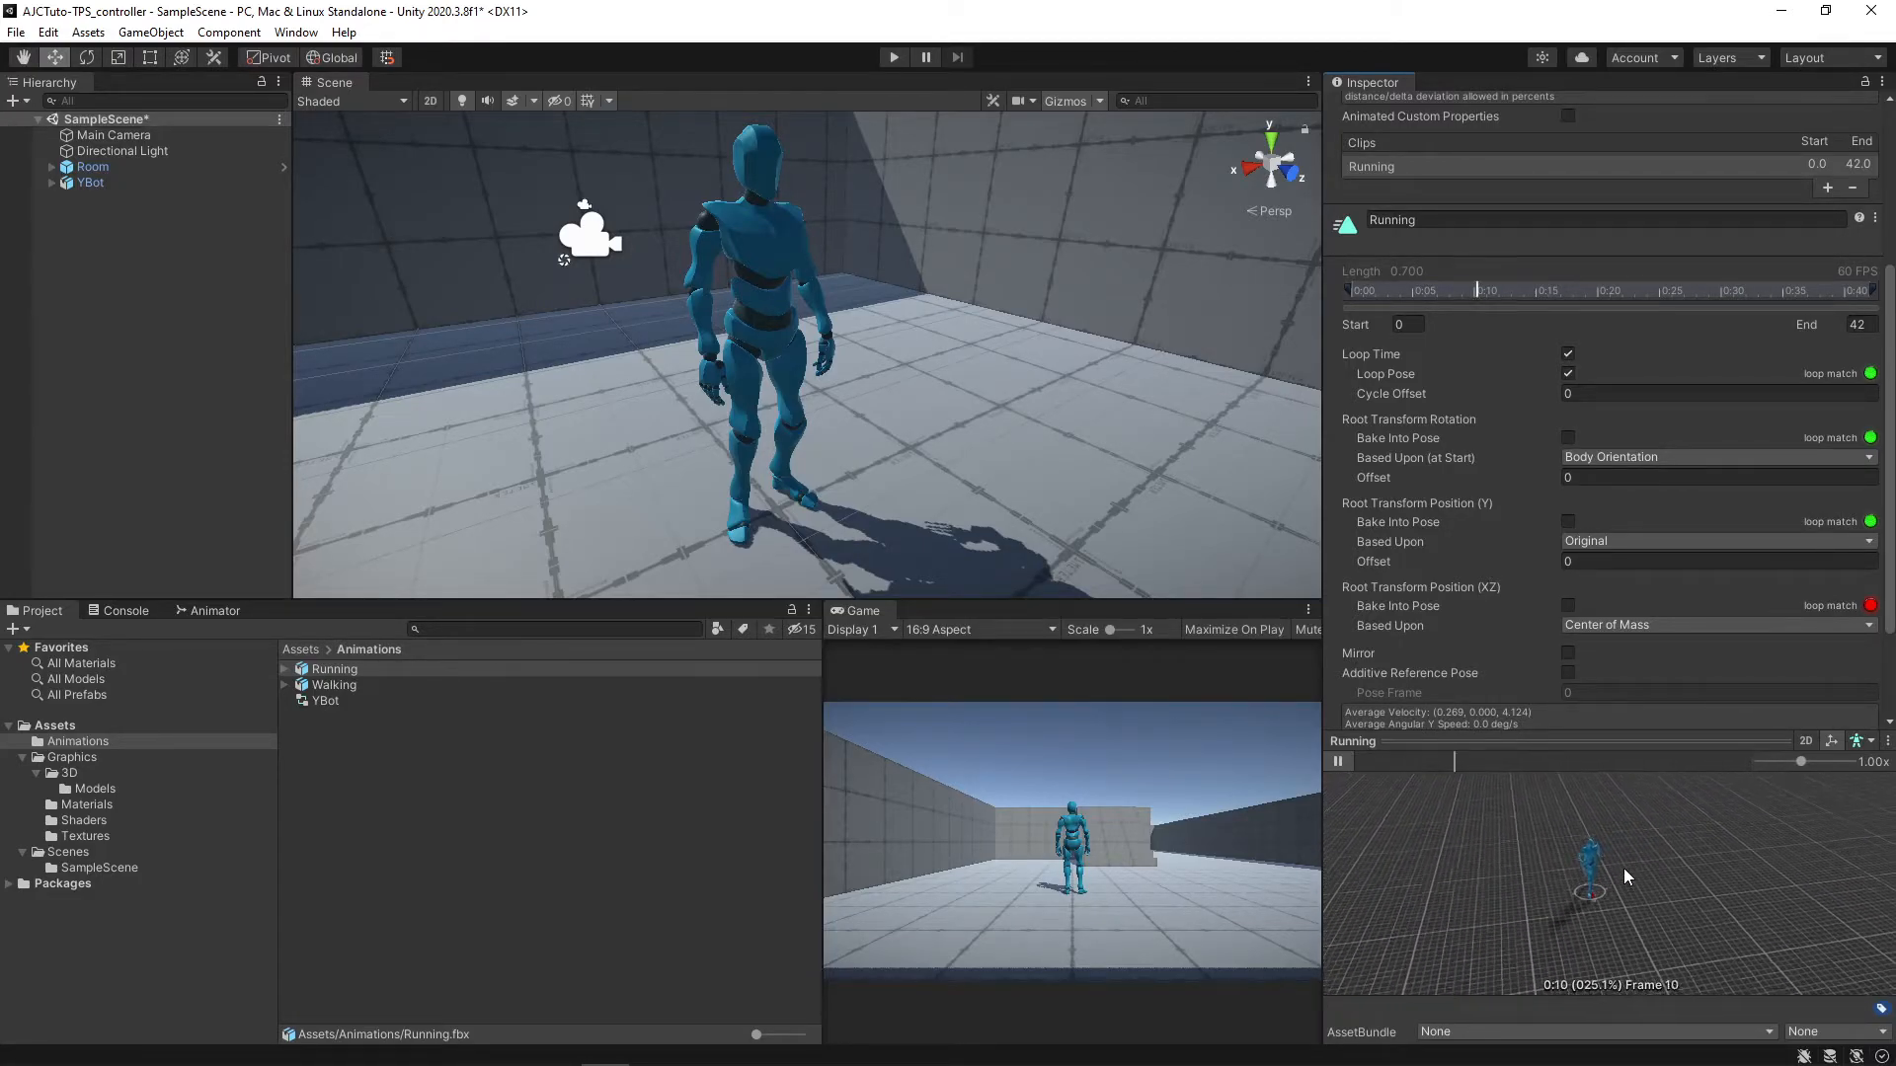
- Bake the Running clip's root rotation and Y position into the pose, with the rotation based upon Original
click(1568, 437)
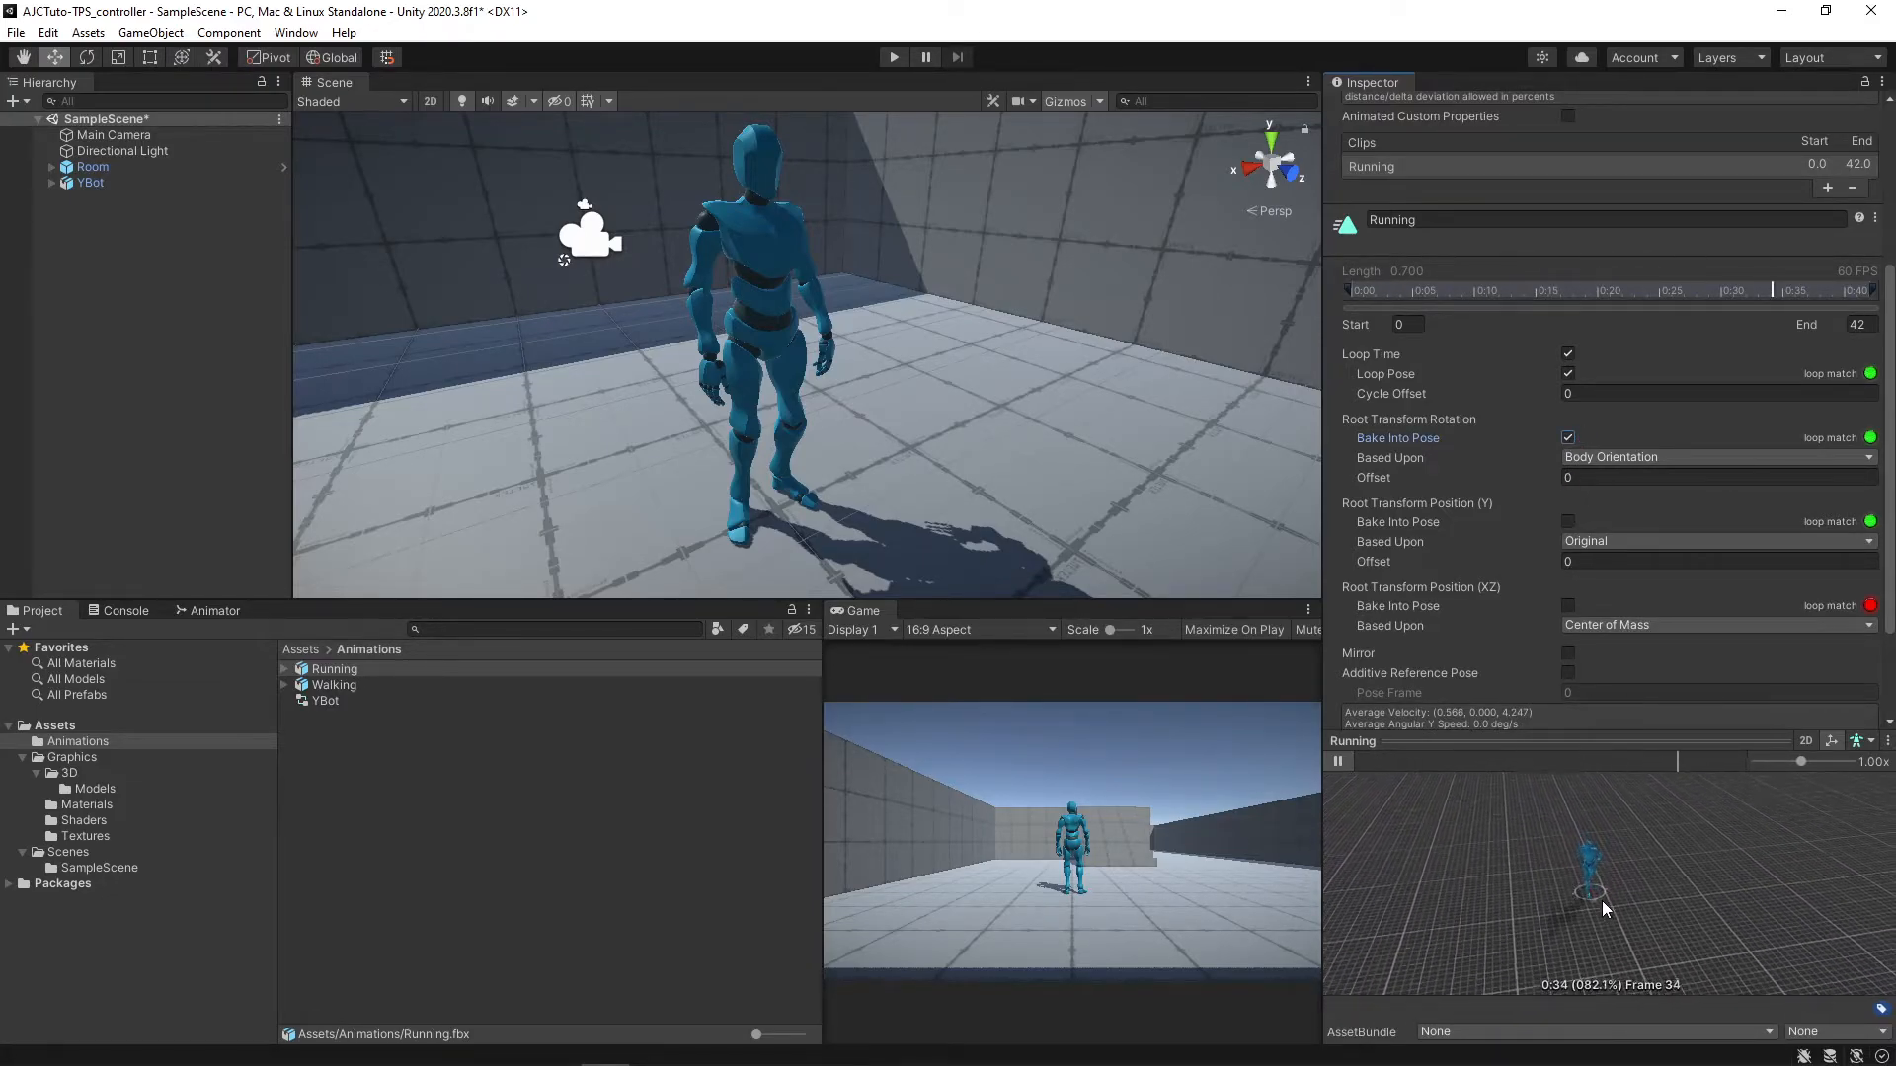
click(1569, 520)
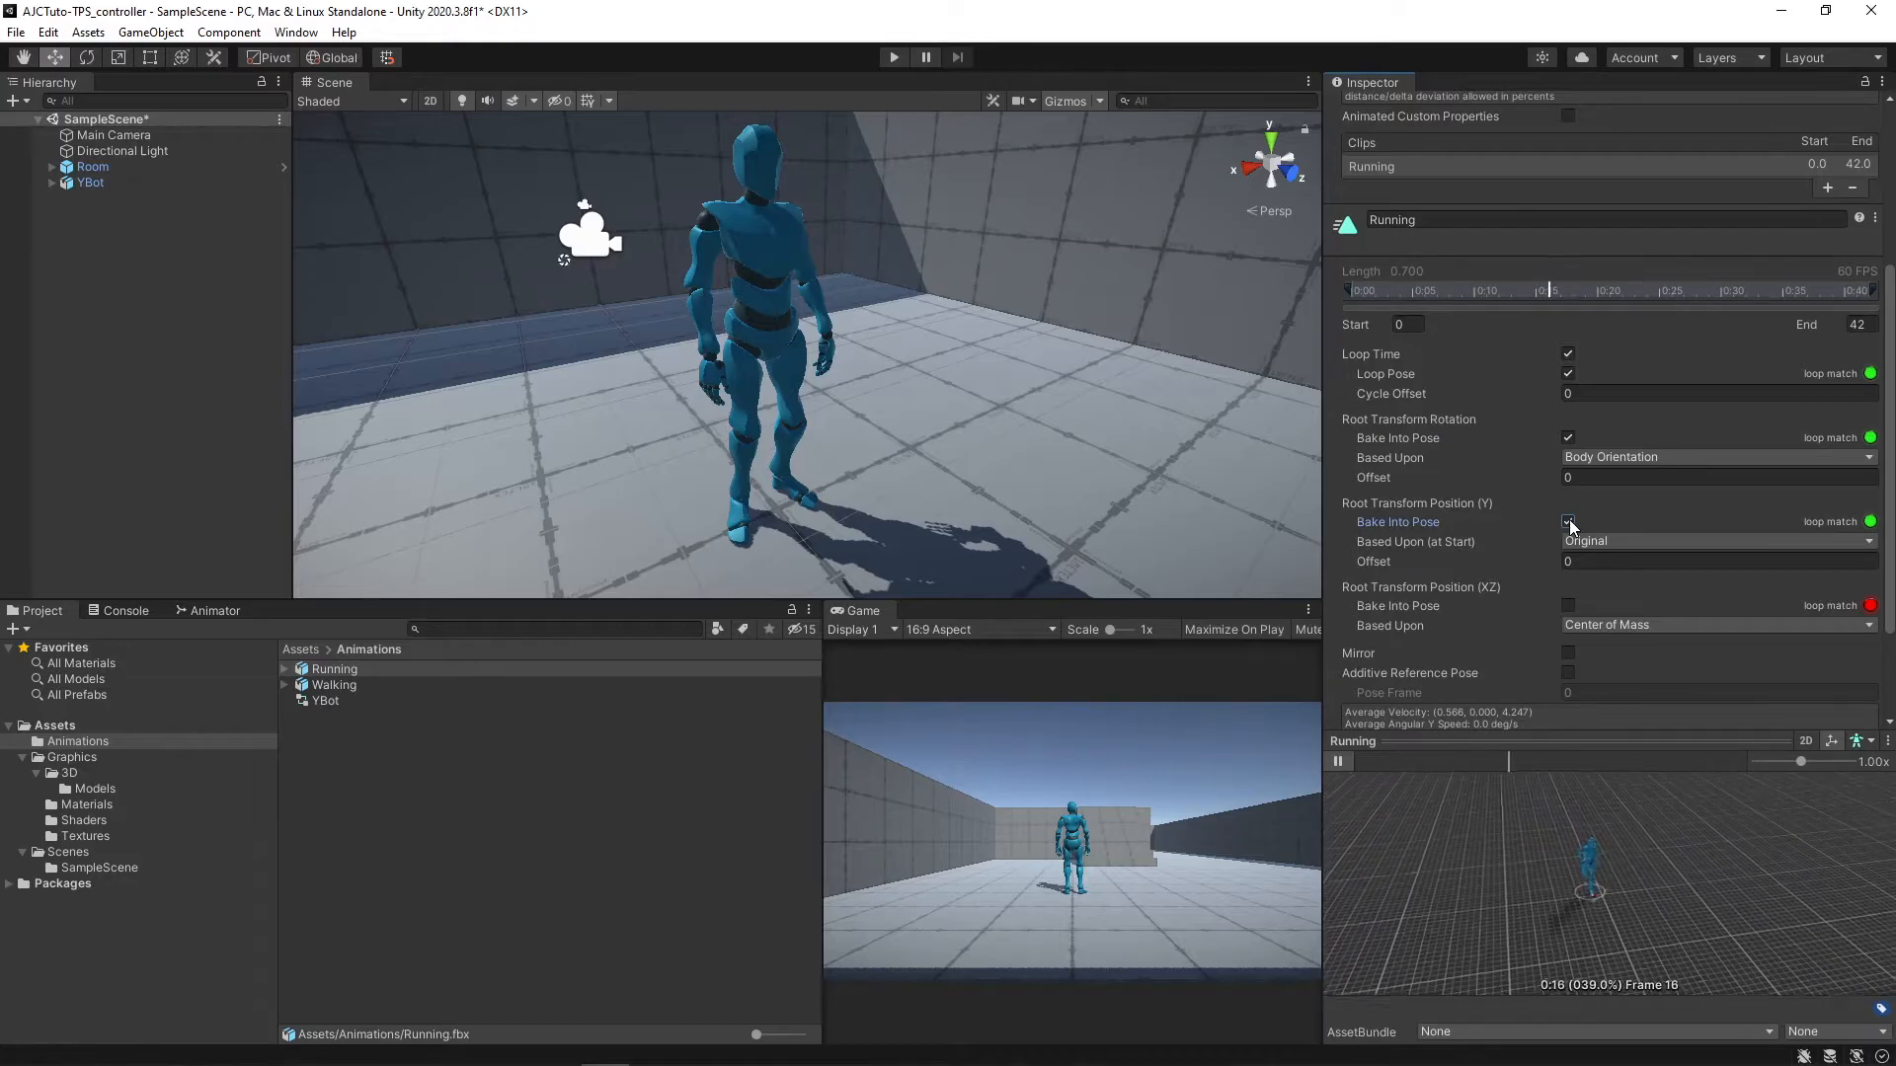
click(1608, 456)
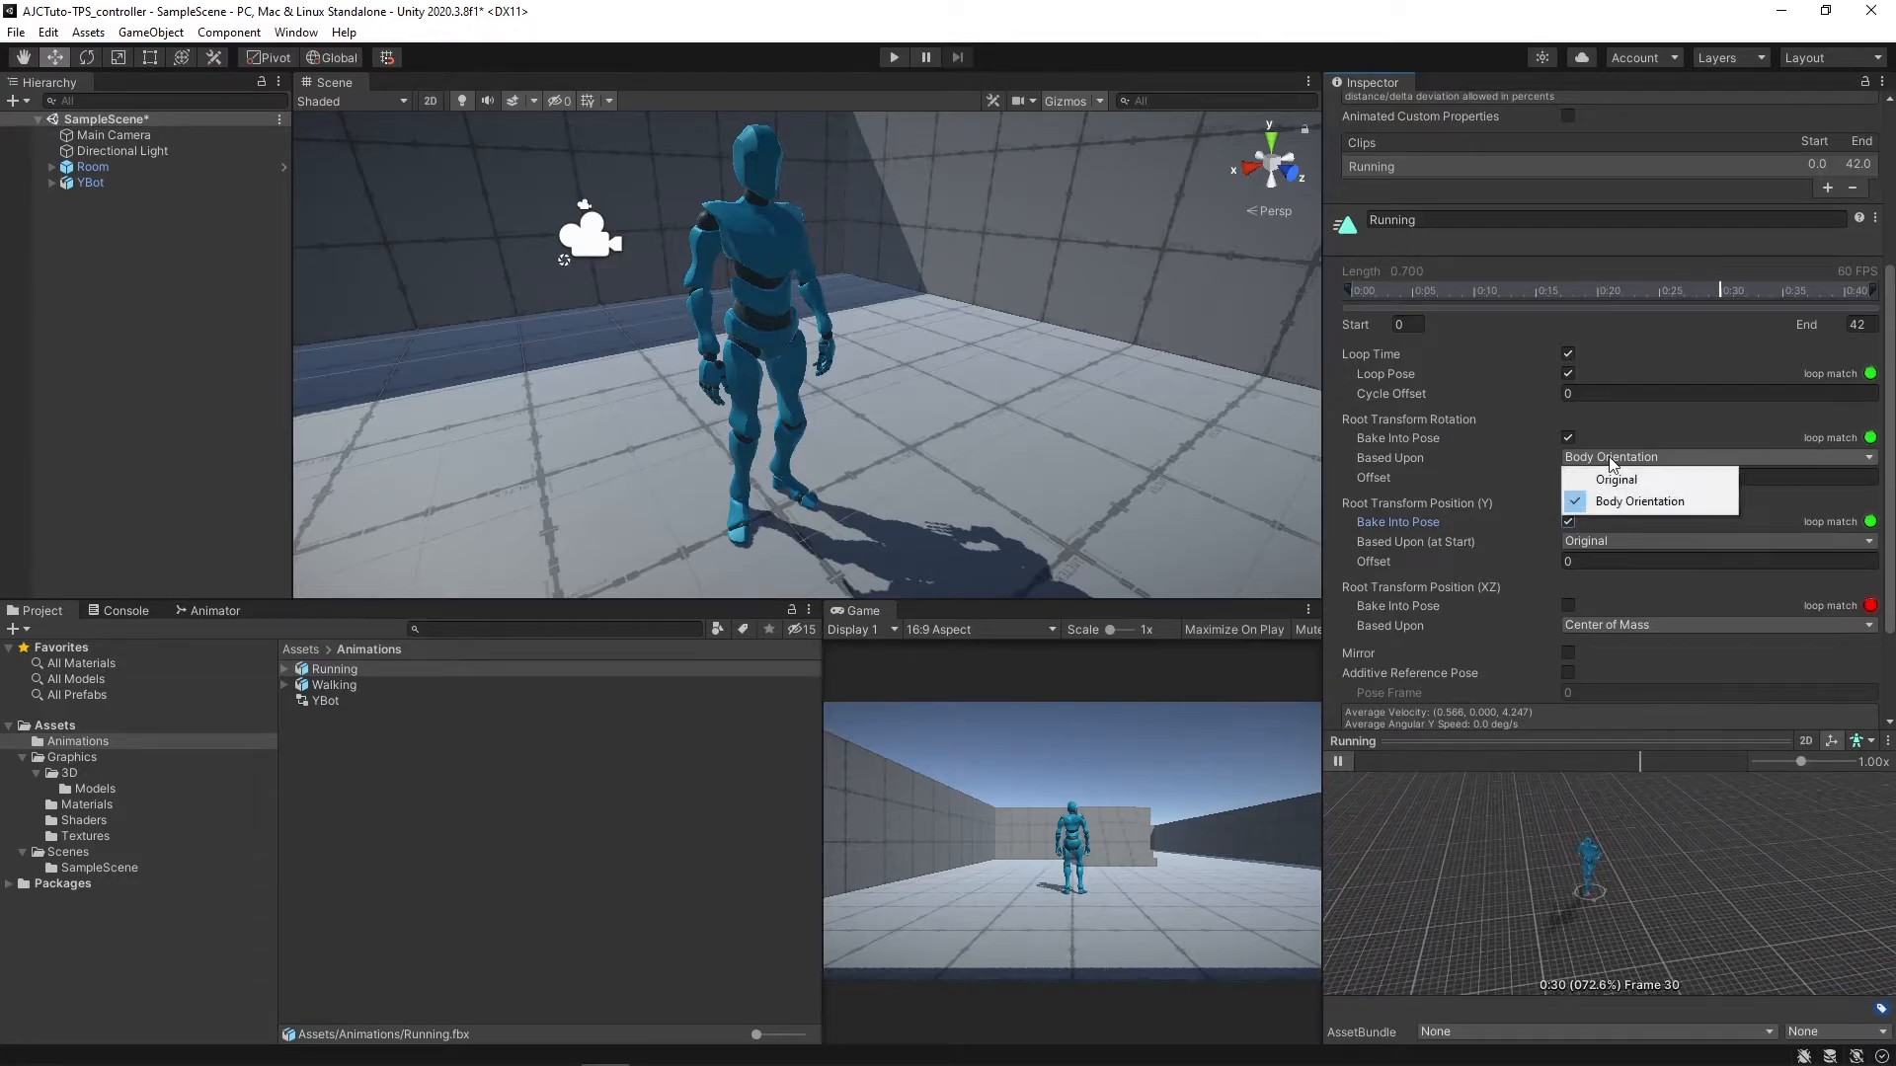
click(1615, 478)
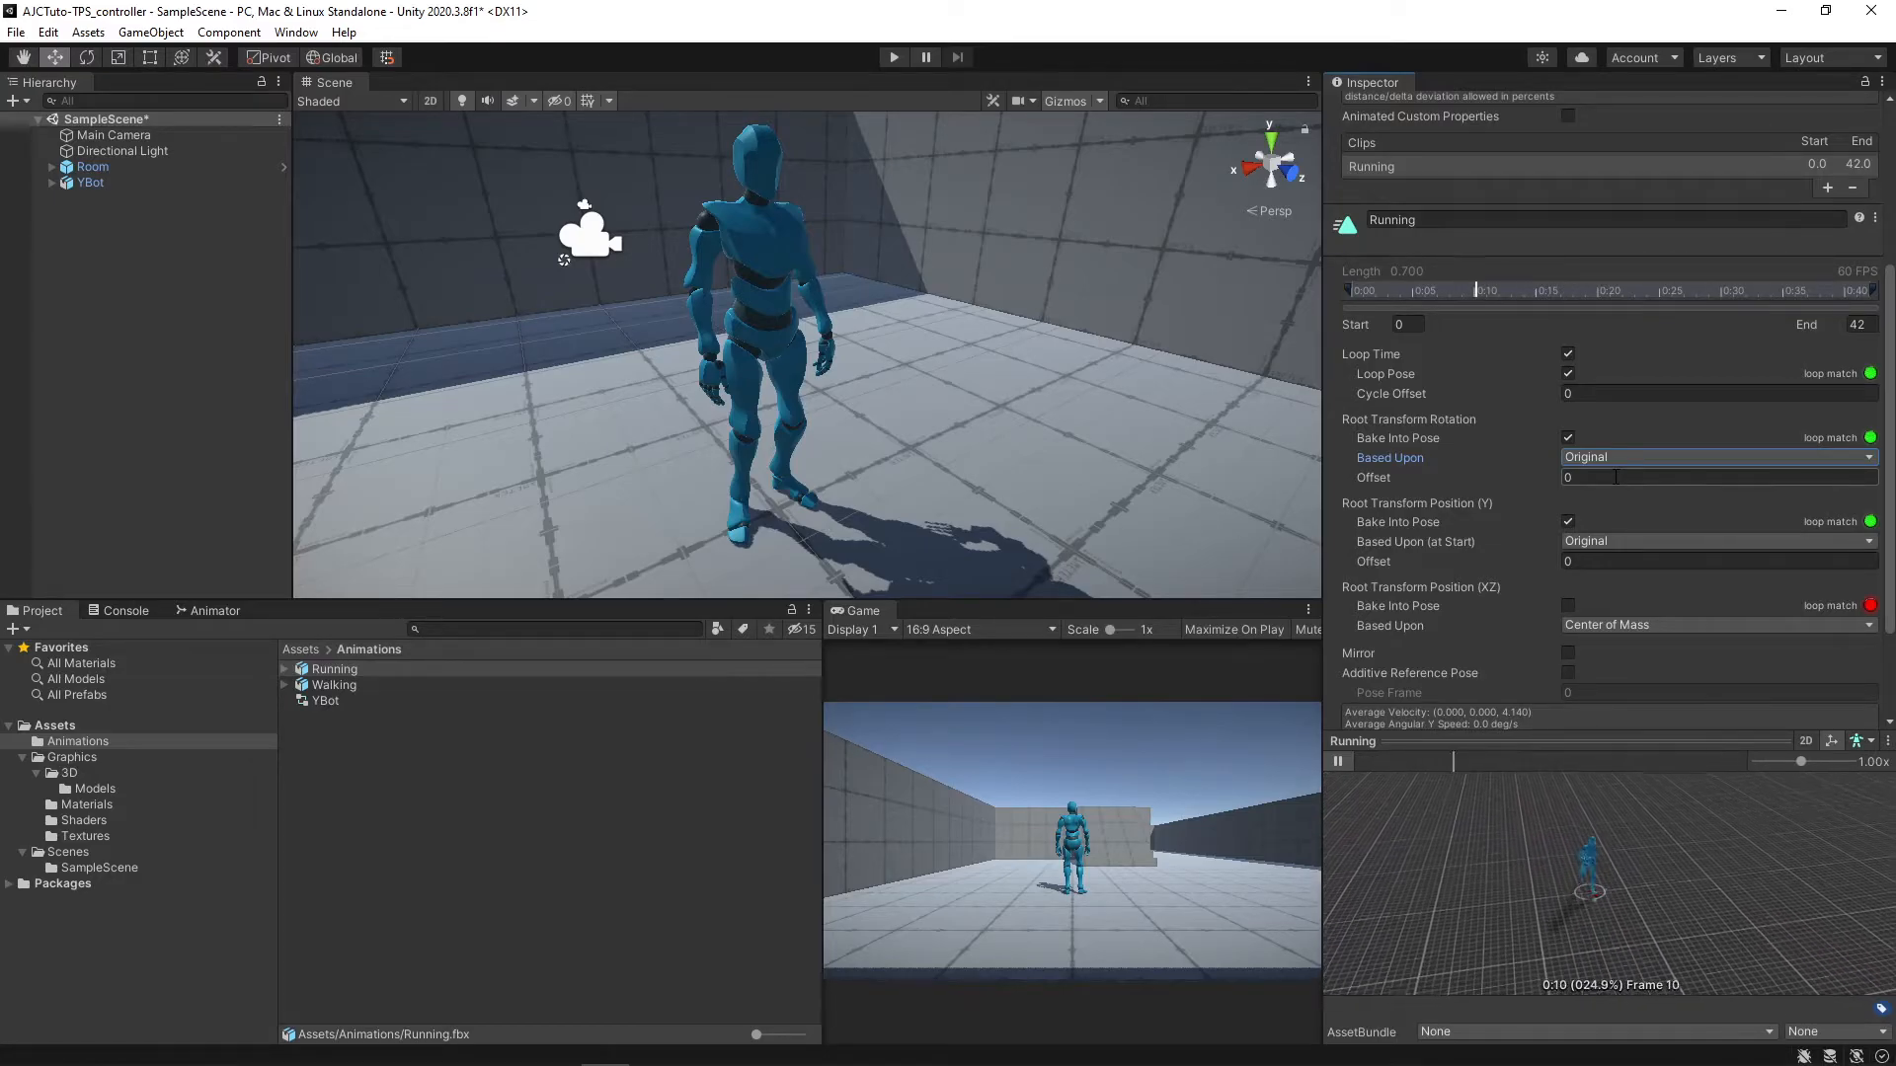
click(1347, 764)
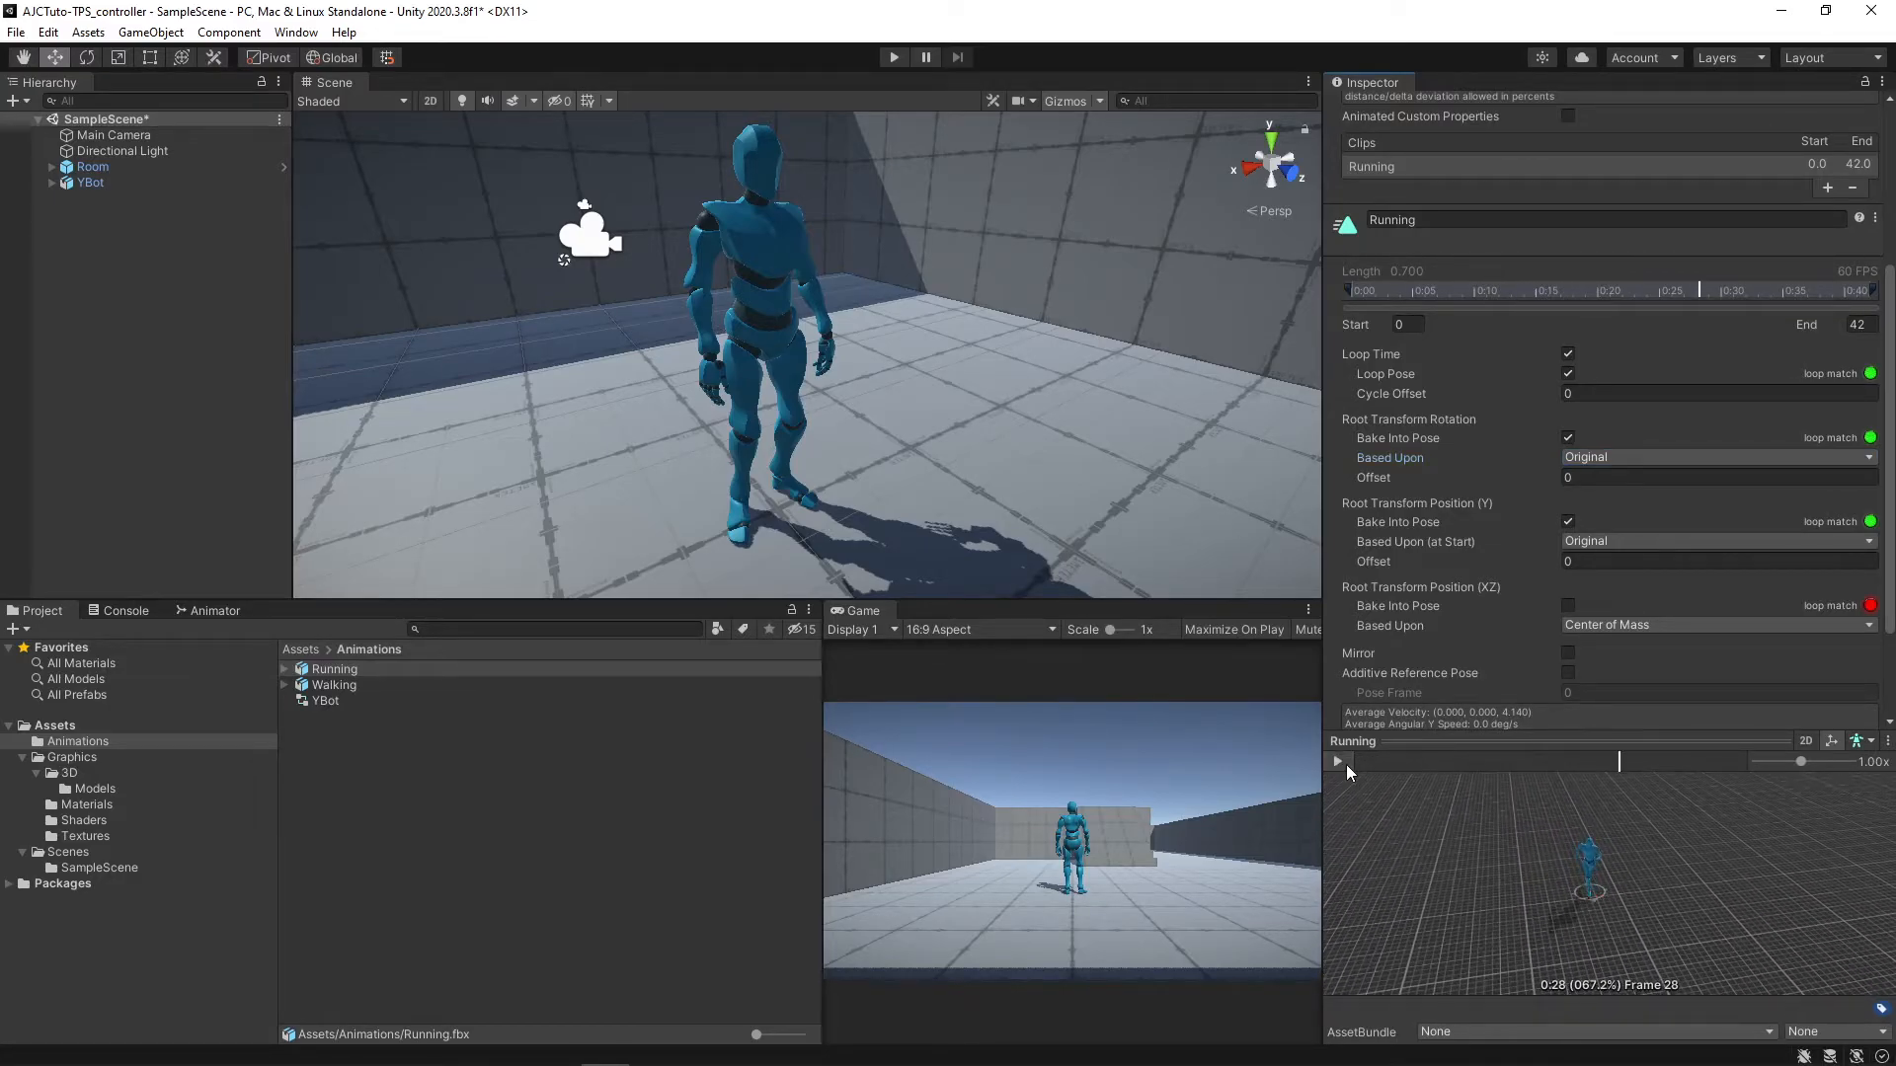
scroll(1591, 415, up, 5)
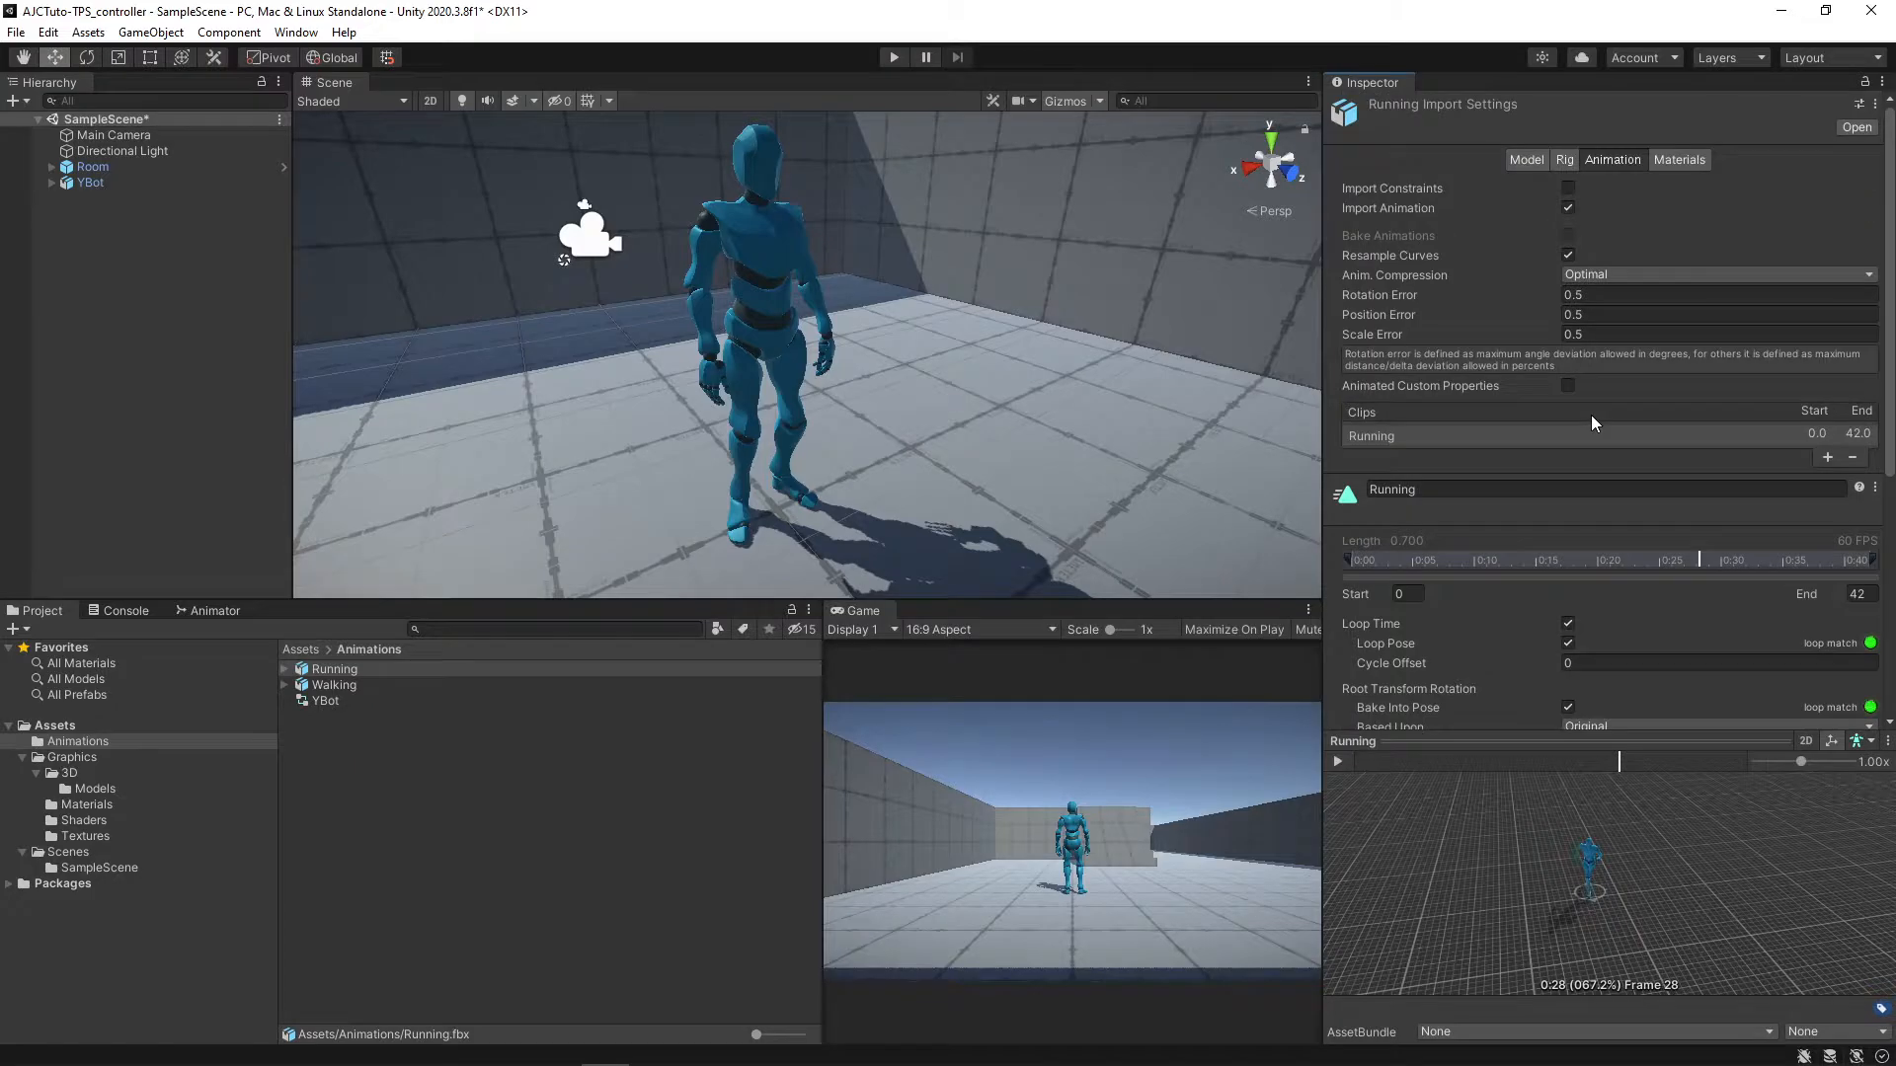
click(1564, 160)
click(1608, 160)
- Rename the clip inside the imported Walking model to Walking and apply the change
click(493, 684)
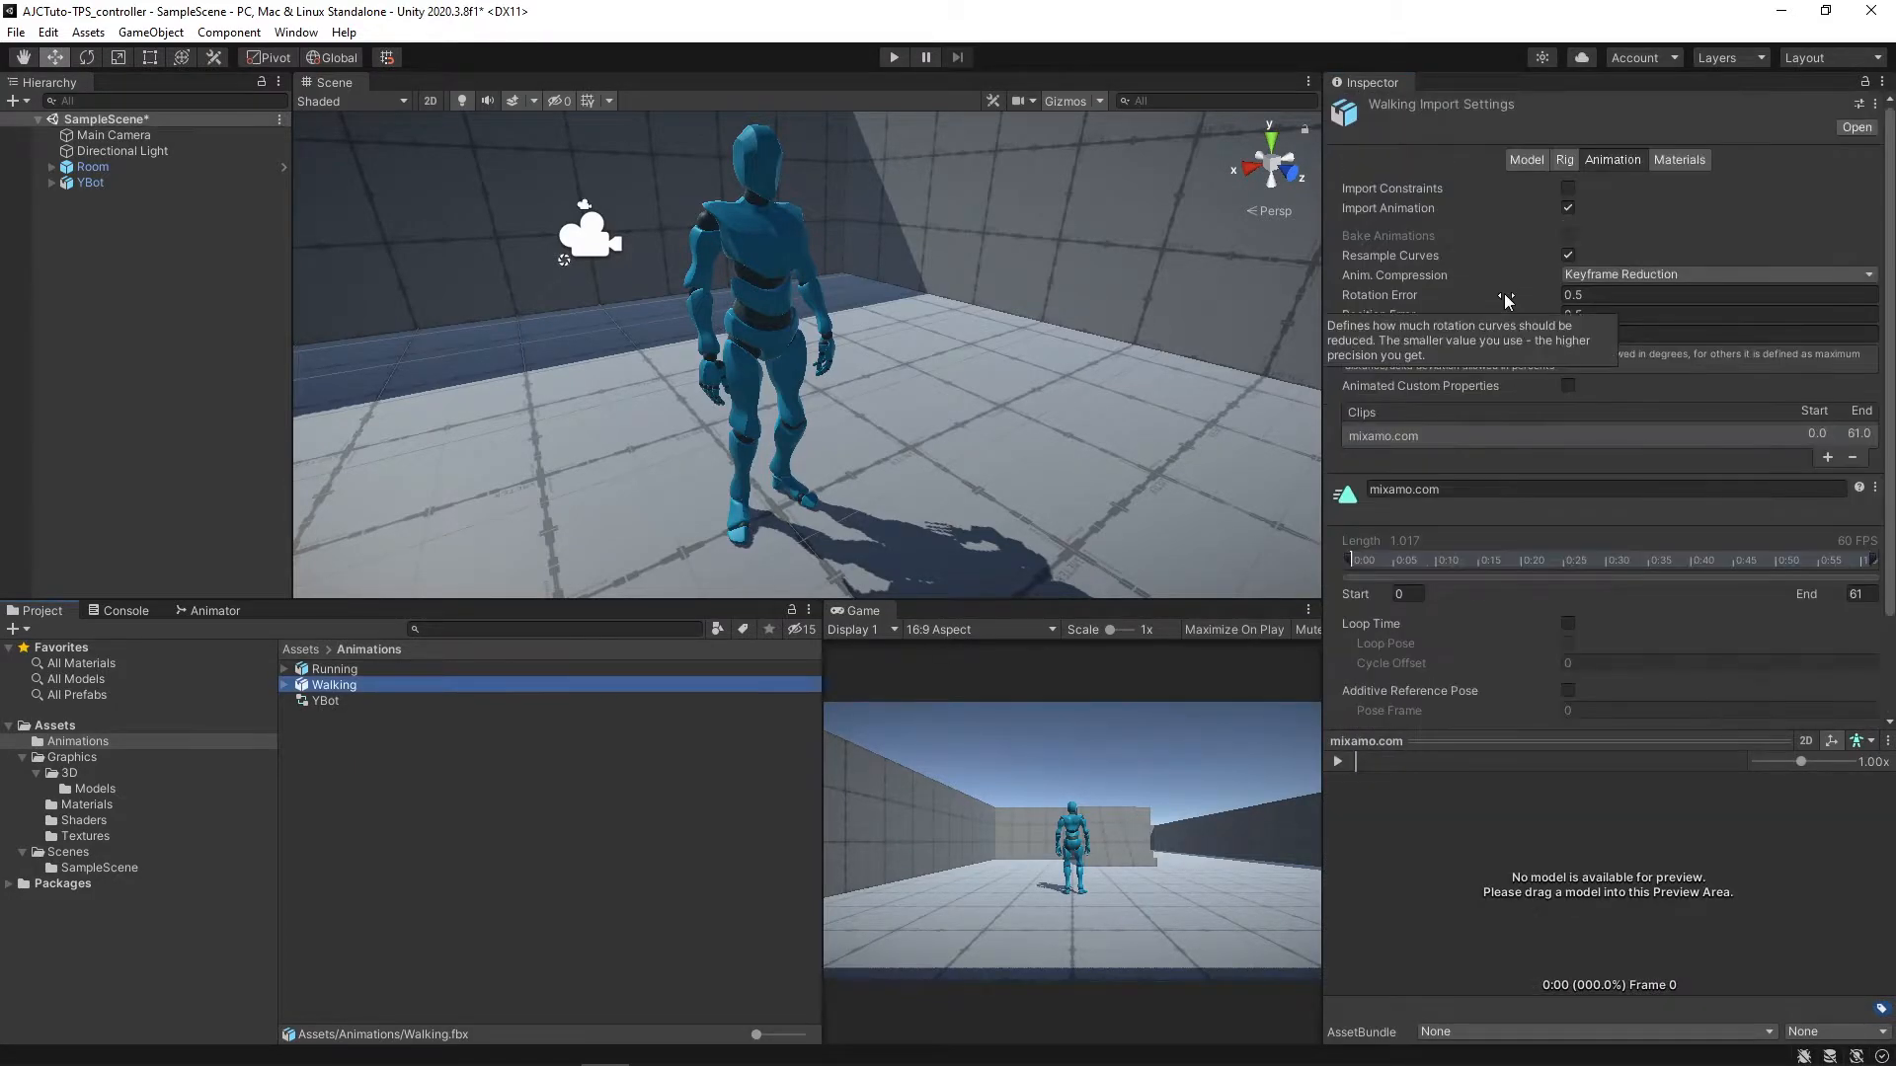
click(1476, 488)
key(Tab)
scroll(1810, 523, down, 3)
click(1856, 712)
- Set the Walking rig to Humanoid and copy its avatar definition from the Y Bot model's existing avatar
click(1570, 160)
click(1724, 188)
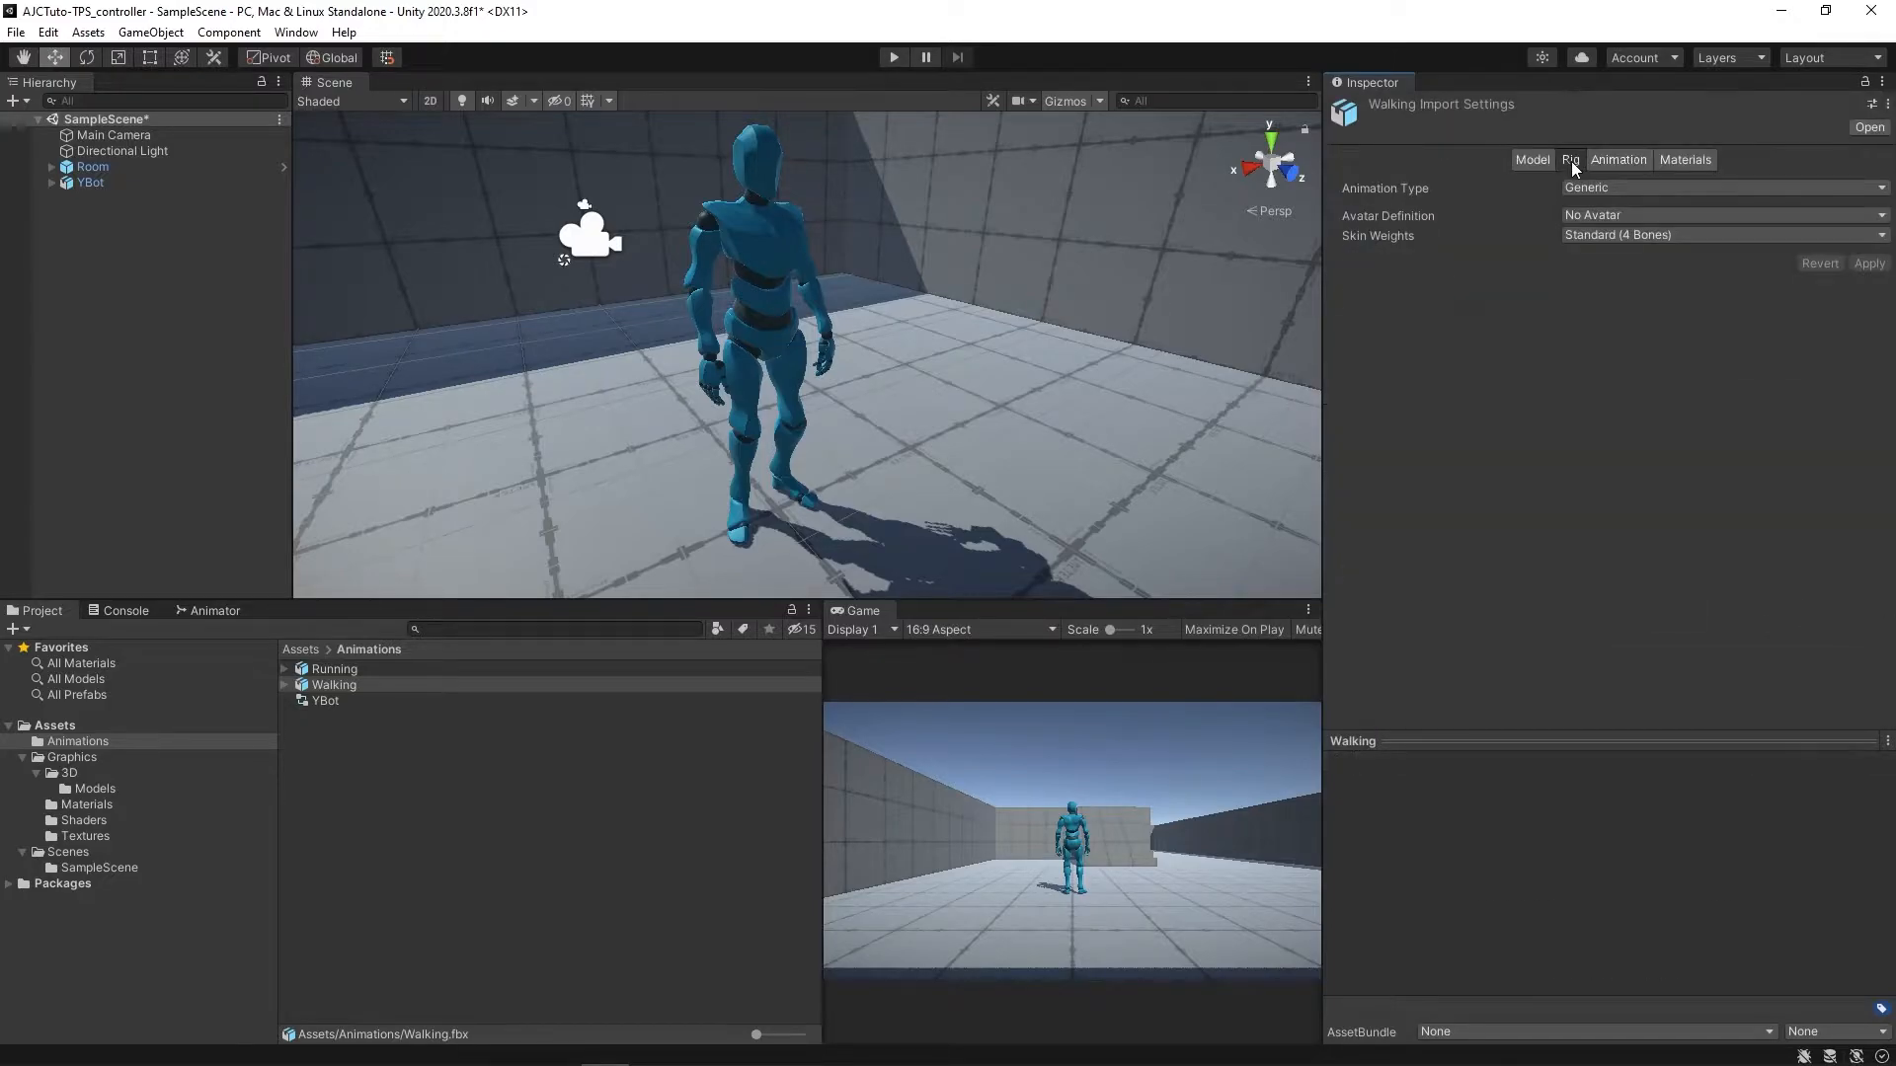
click(1619, 275)
click(1723, 215)
click(1748, 282)
click(1881, 279)
double_click(1324, 254)
- Enable Loop Time and Loop Pose for the Walking clip
click(1617, 160)
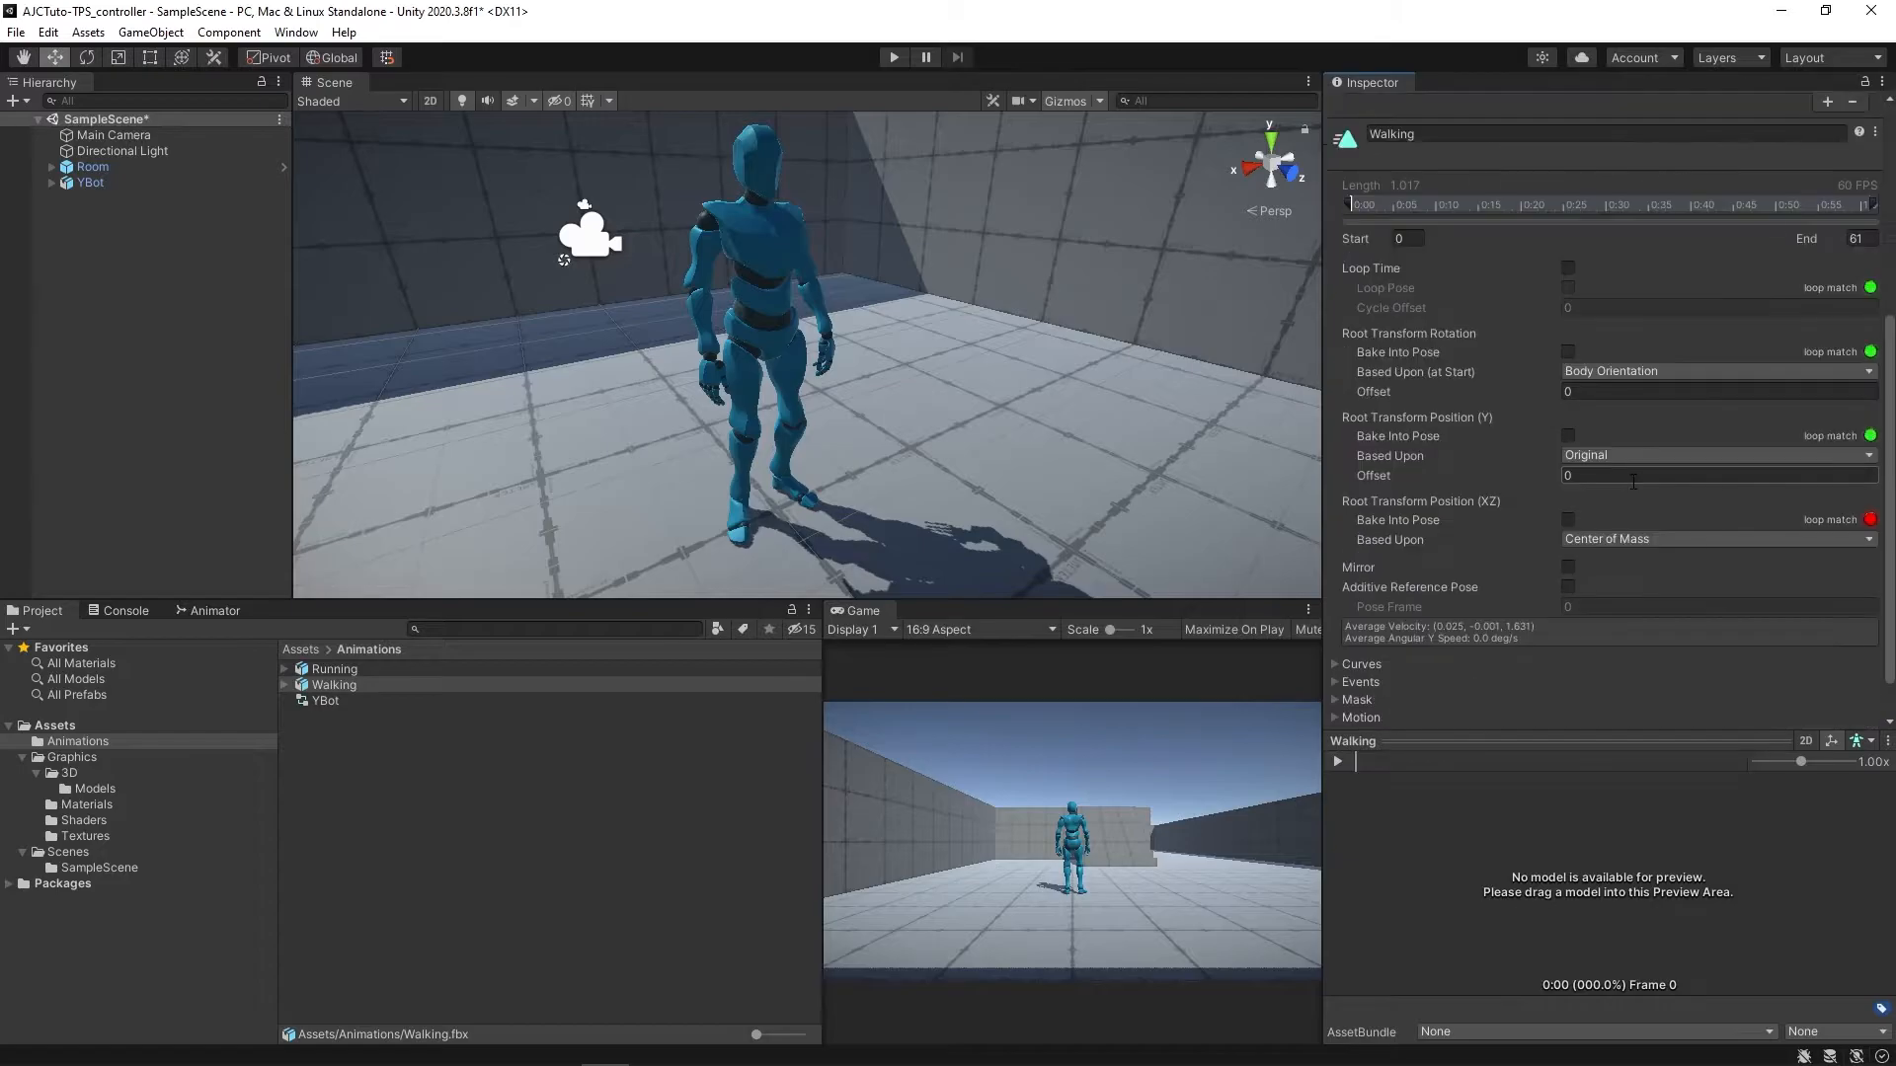
scroll(1609, 395, down, 1)
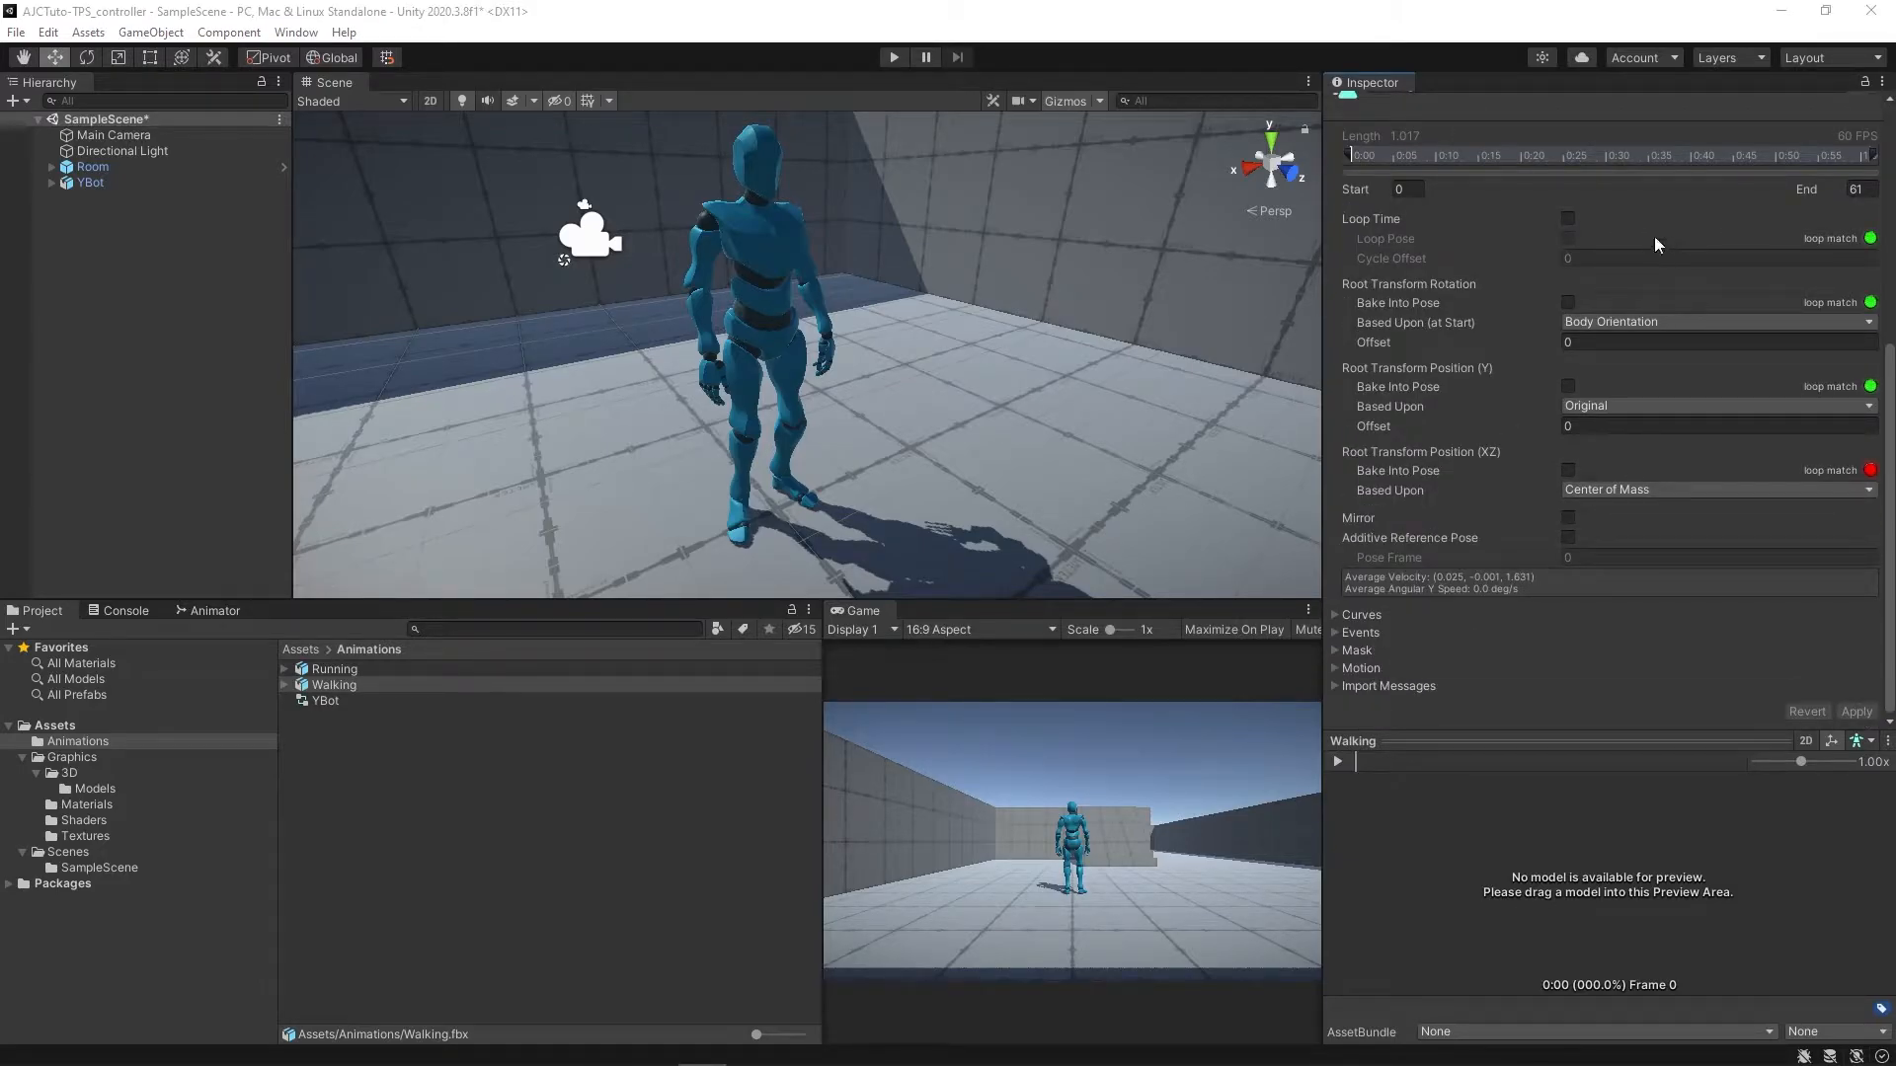
click(1568, 218)
click(1568, 238)
- Bake the Walking clip's root rotation, based upon Original, and its Y position into the pose and apply the import settings
click(1568, 304)
click(1584, 324)
click(1588, 343)
click(1569, 387)
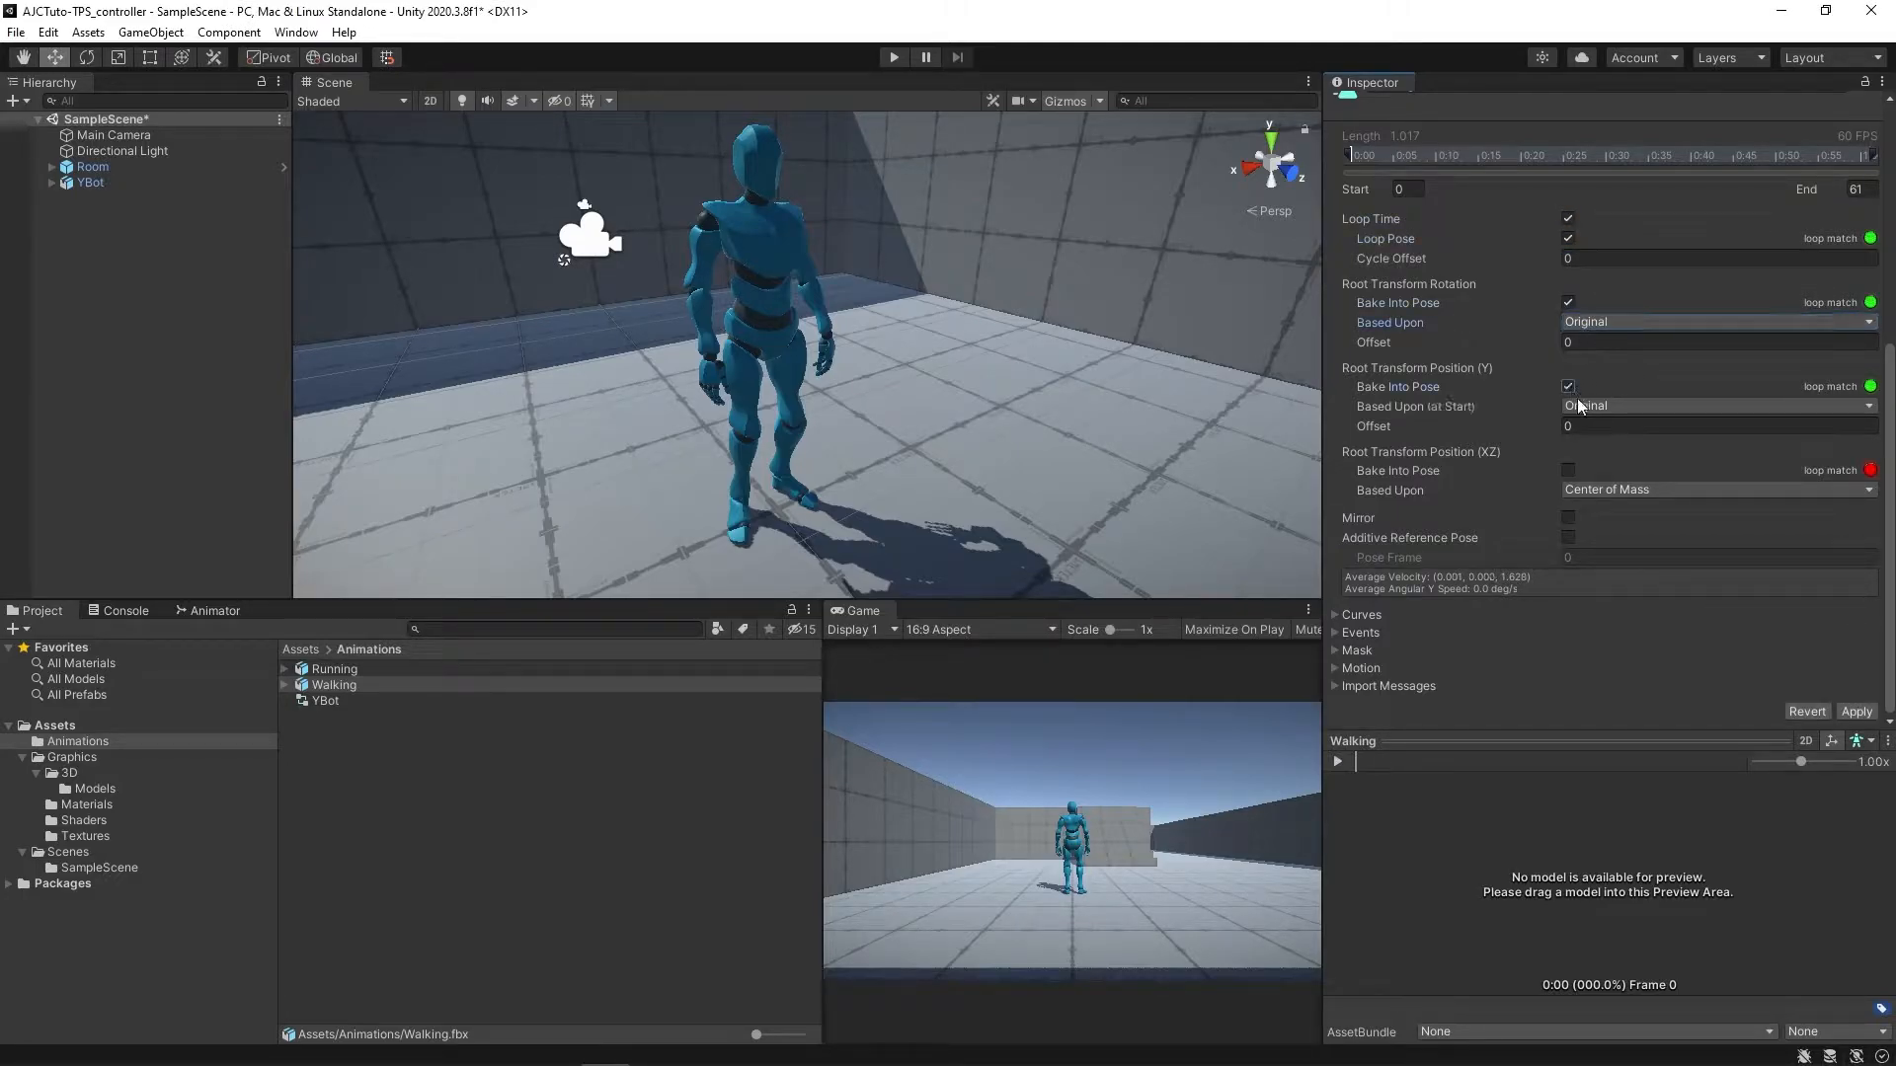
click(1858, 713)
- Delete the New State holding the Idle motion from the YBot animator controller
click(212, 611)
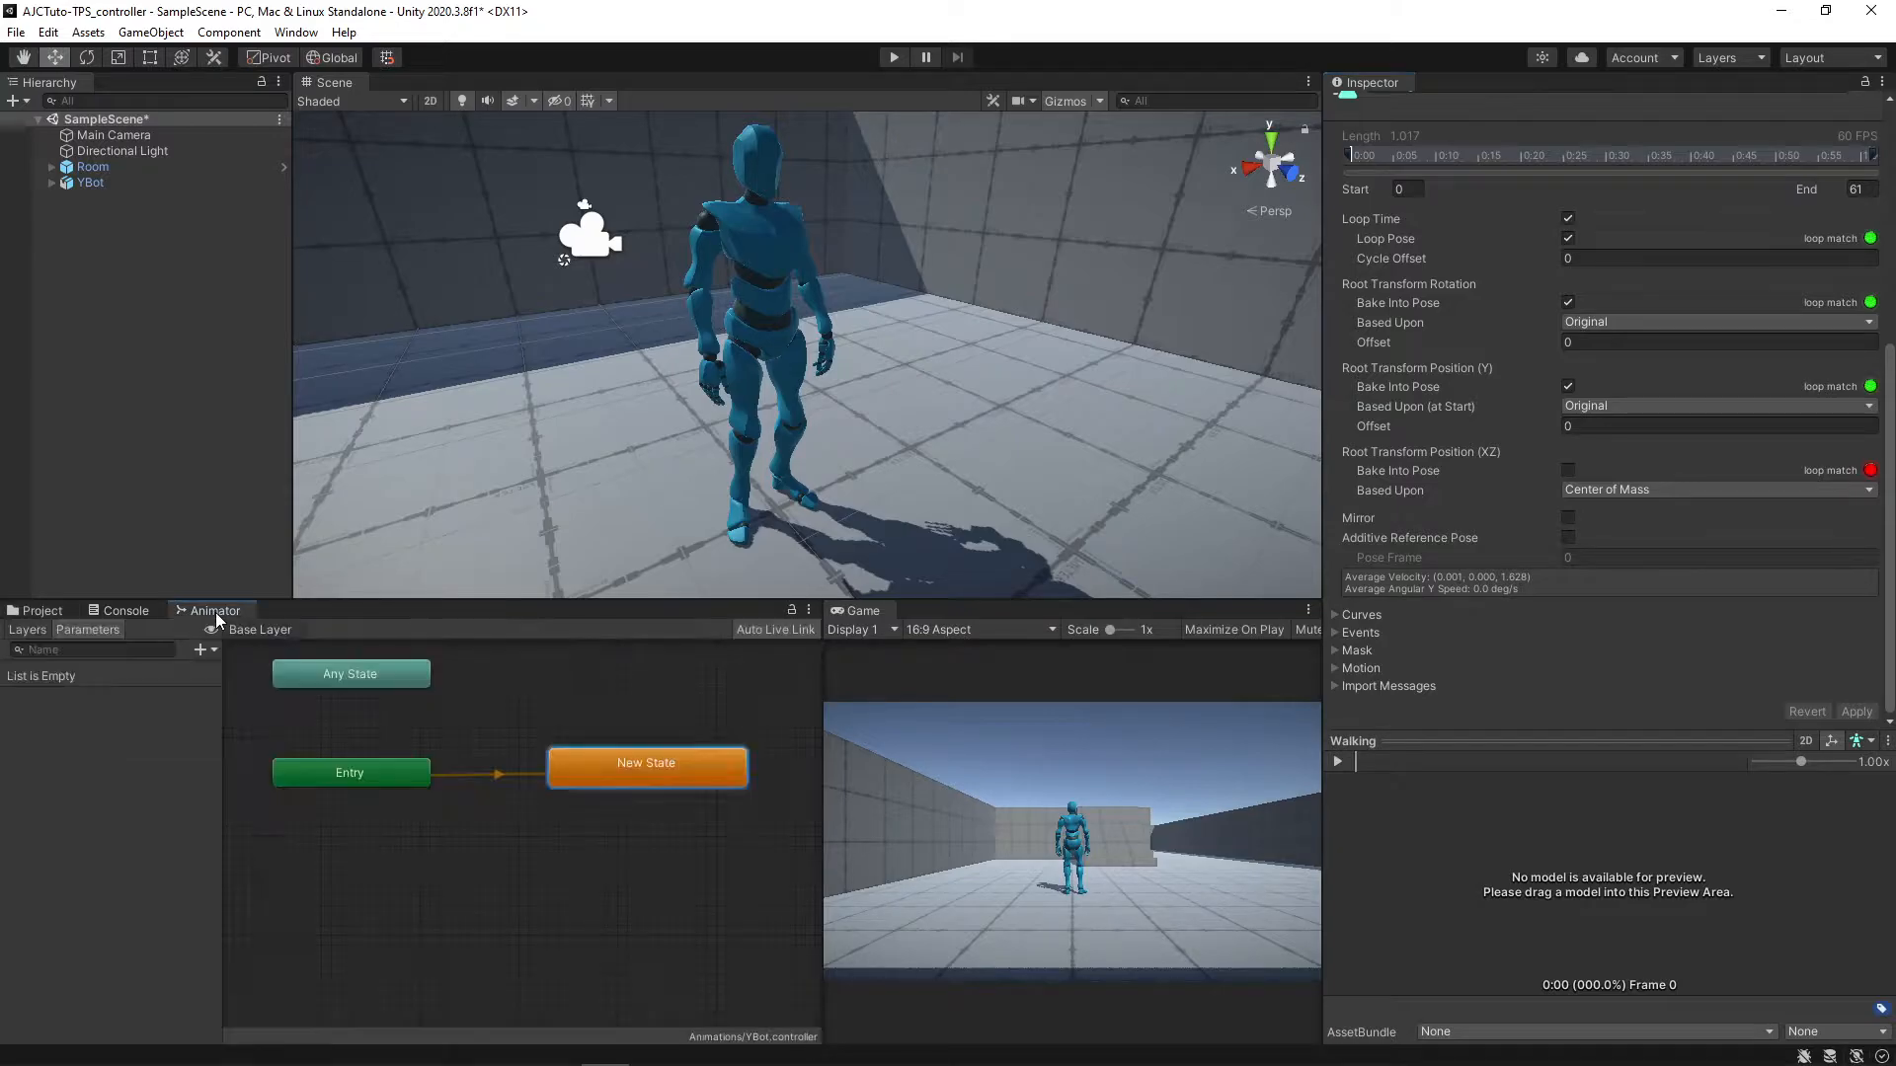
click(658, 785)
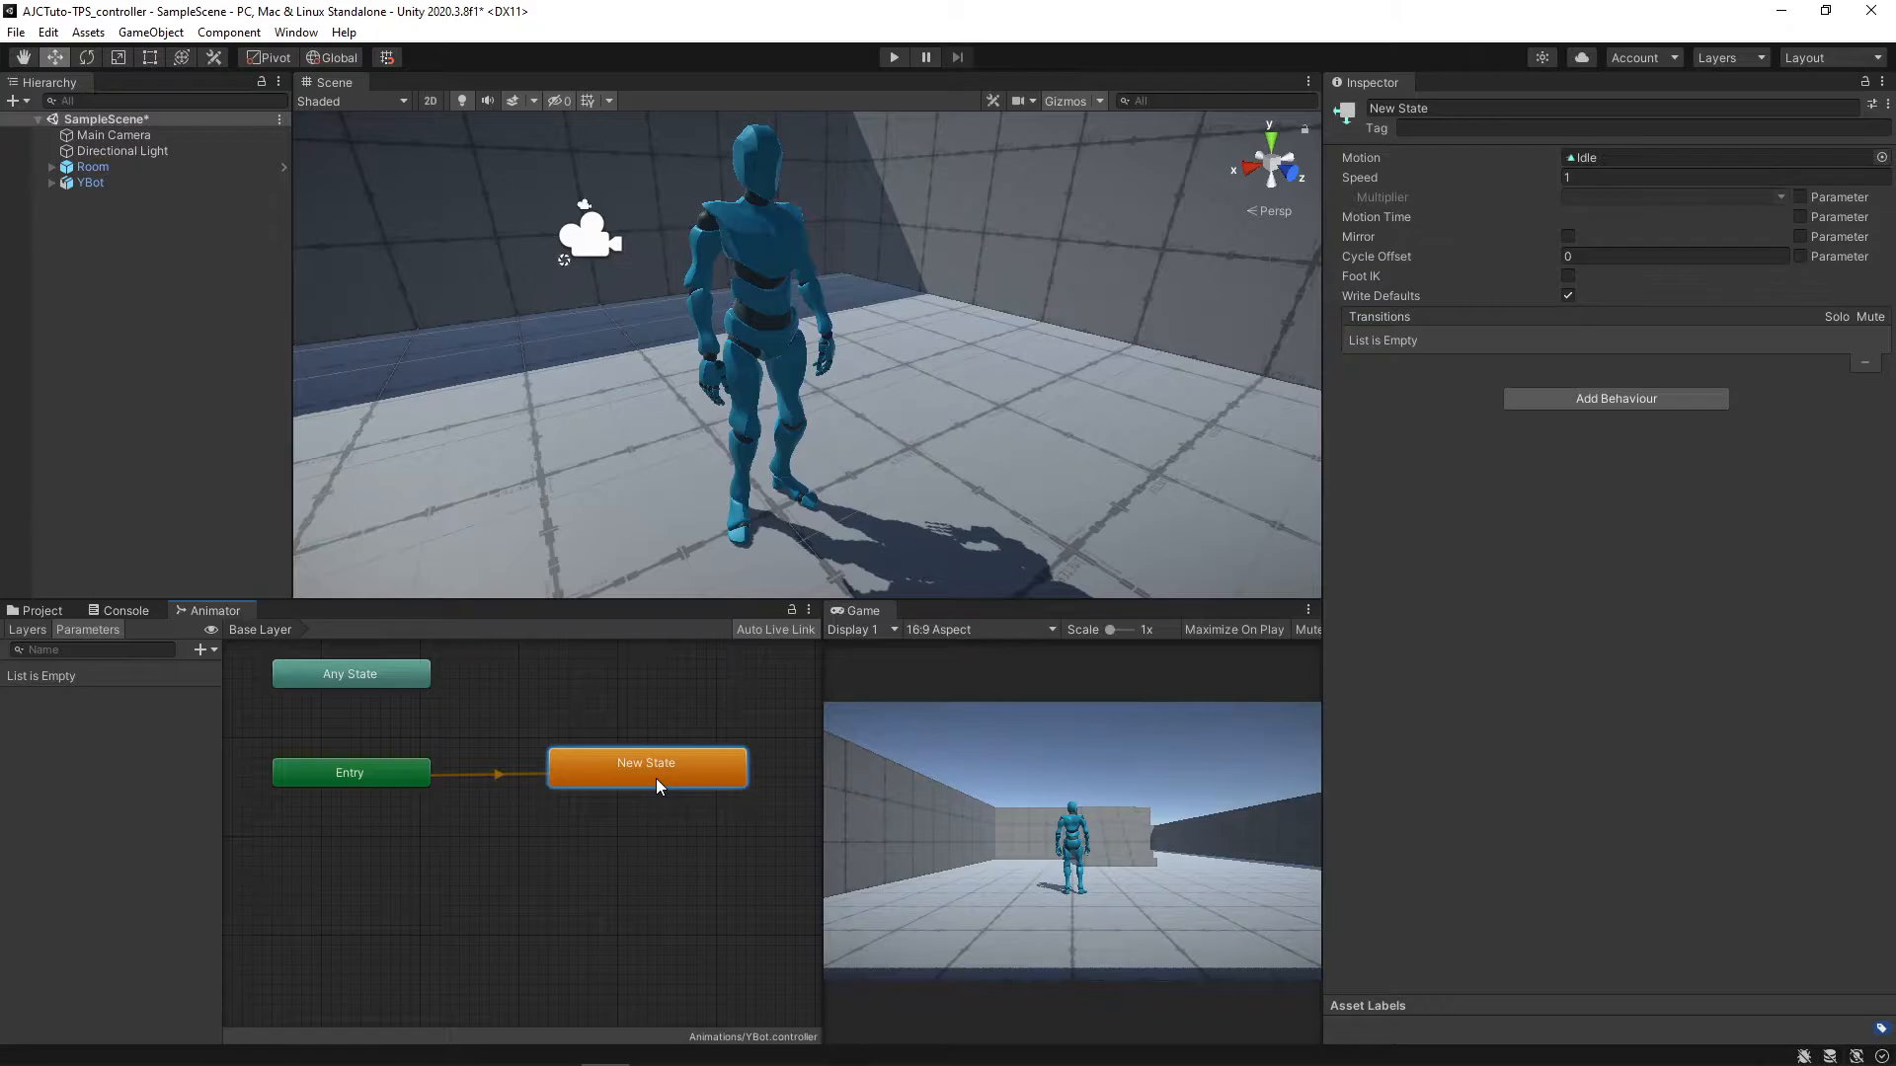
key(Delete)
- Create a state from a new blend tree beside Entry in the animator graph and name it Locomotion
right_click(578, 765)
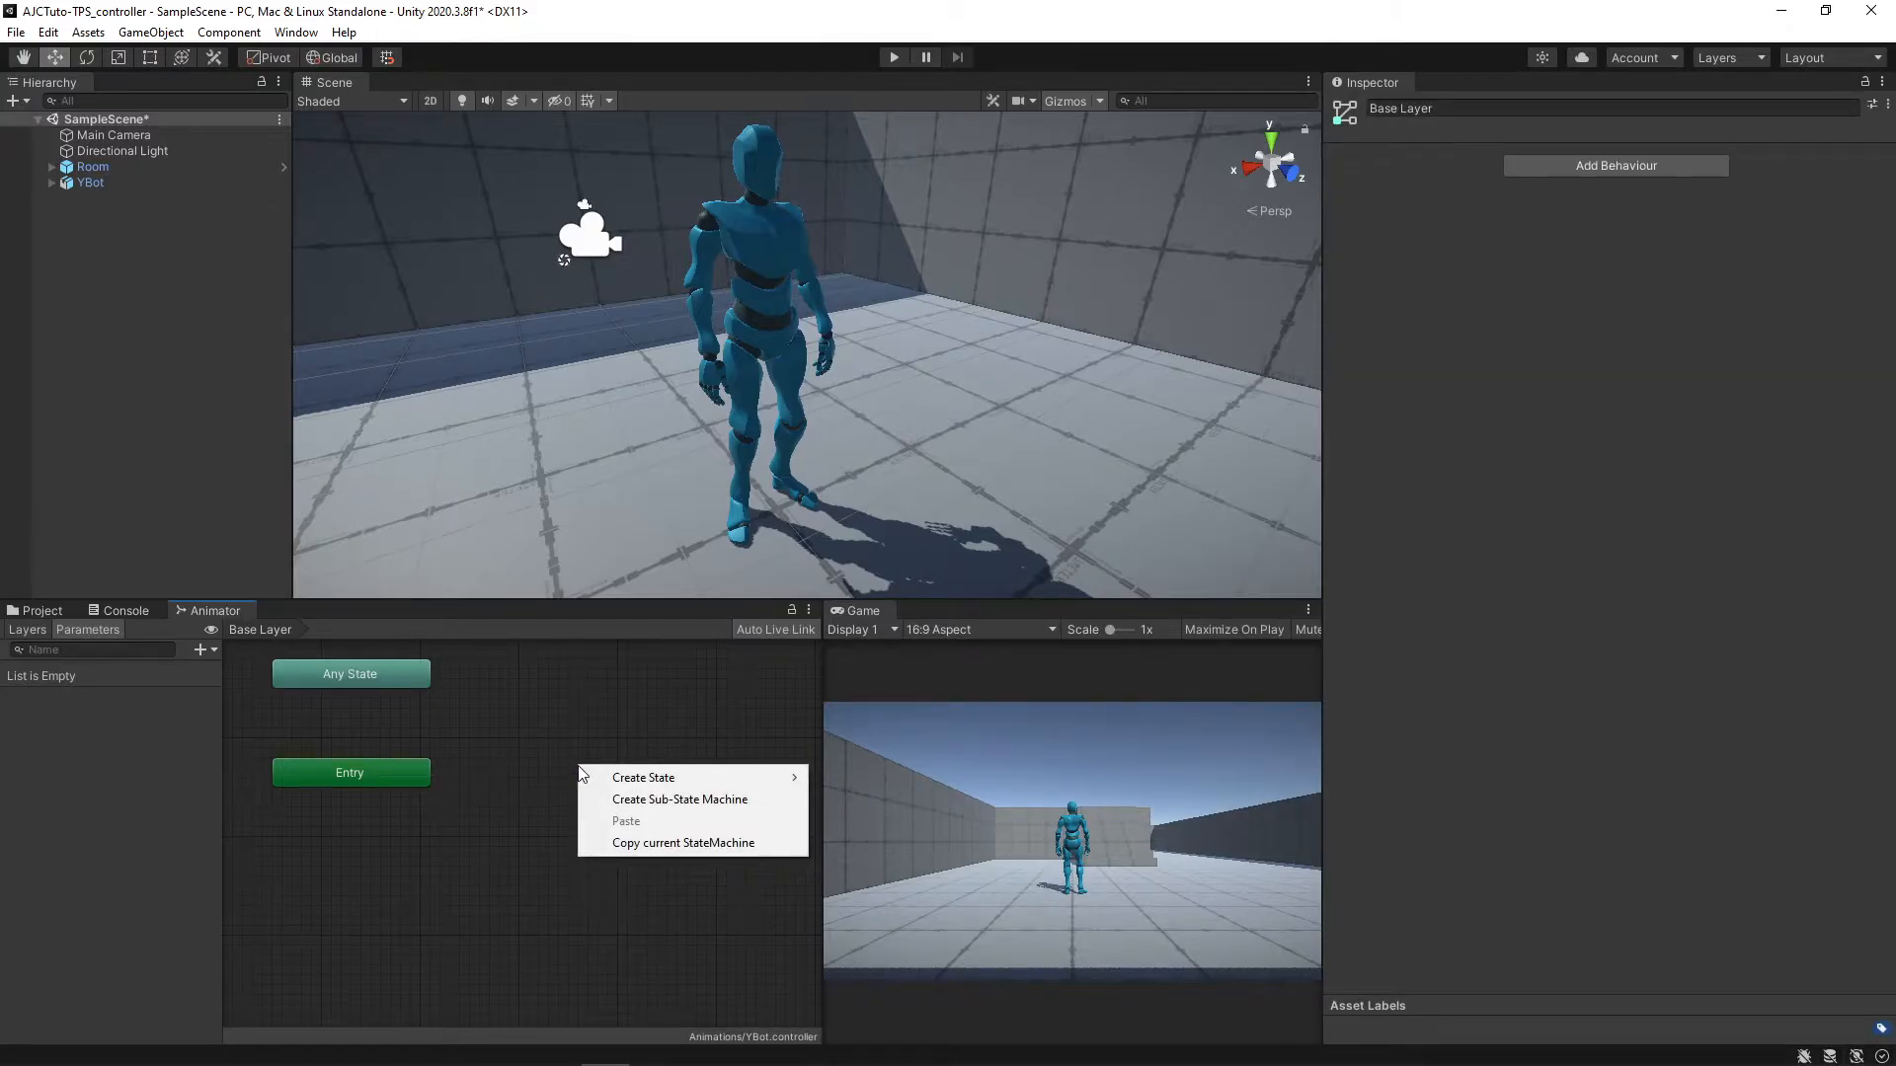
mouse_move(628, 782)
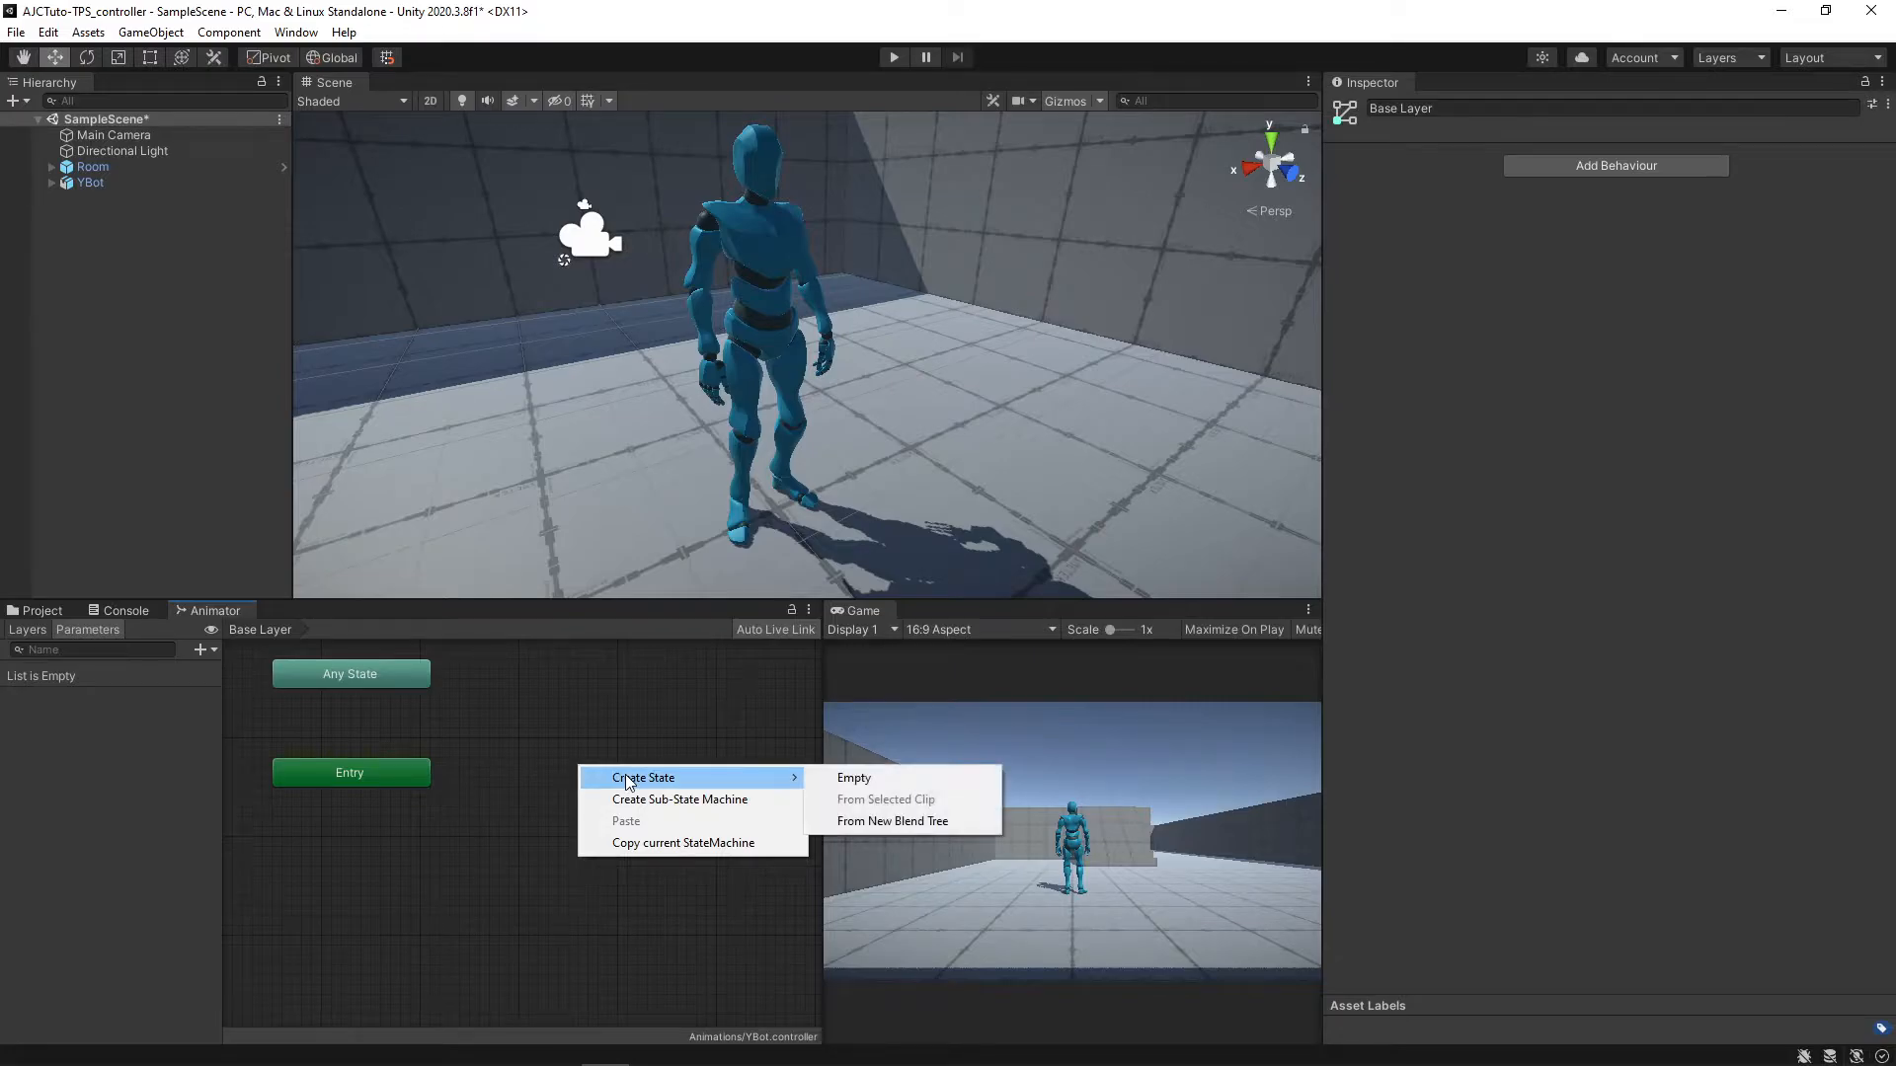
click(926, 820)
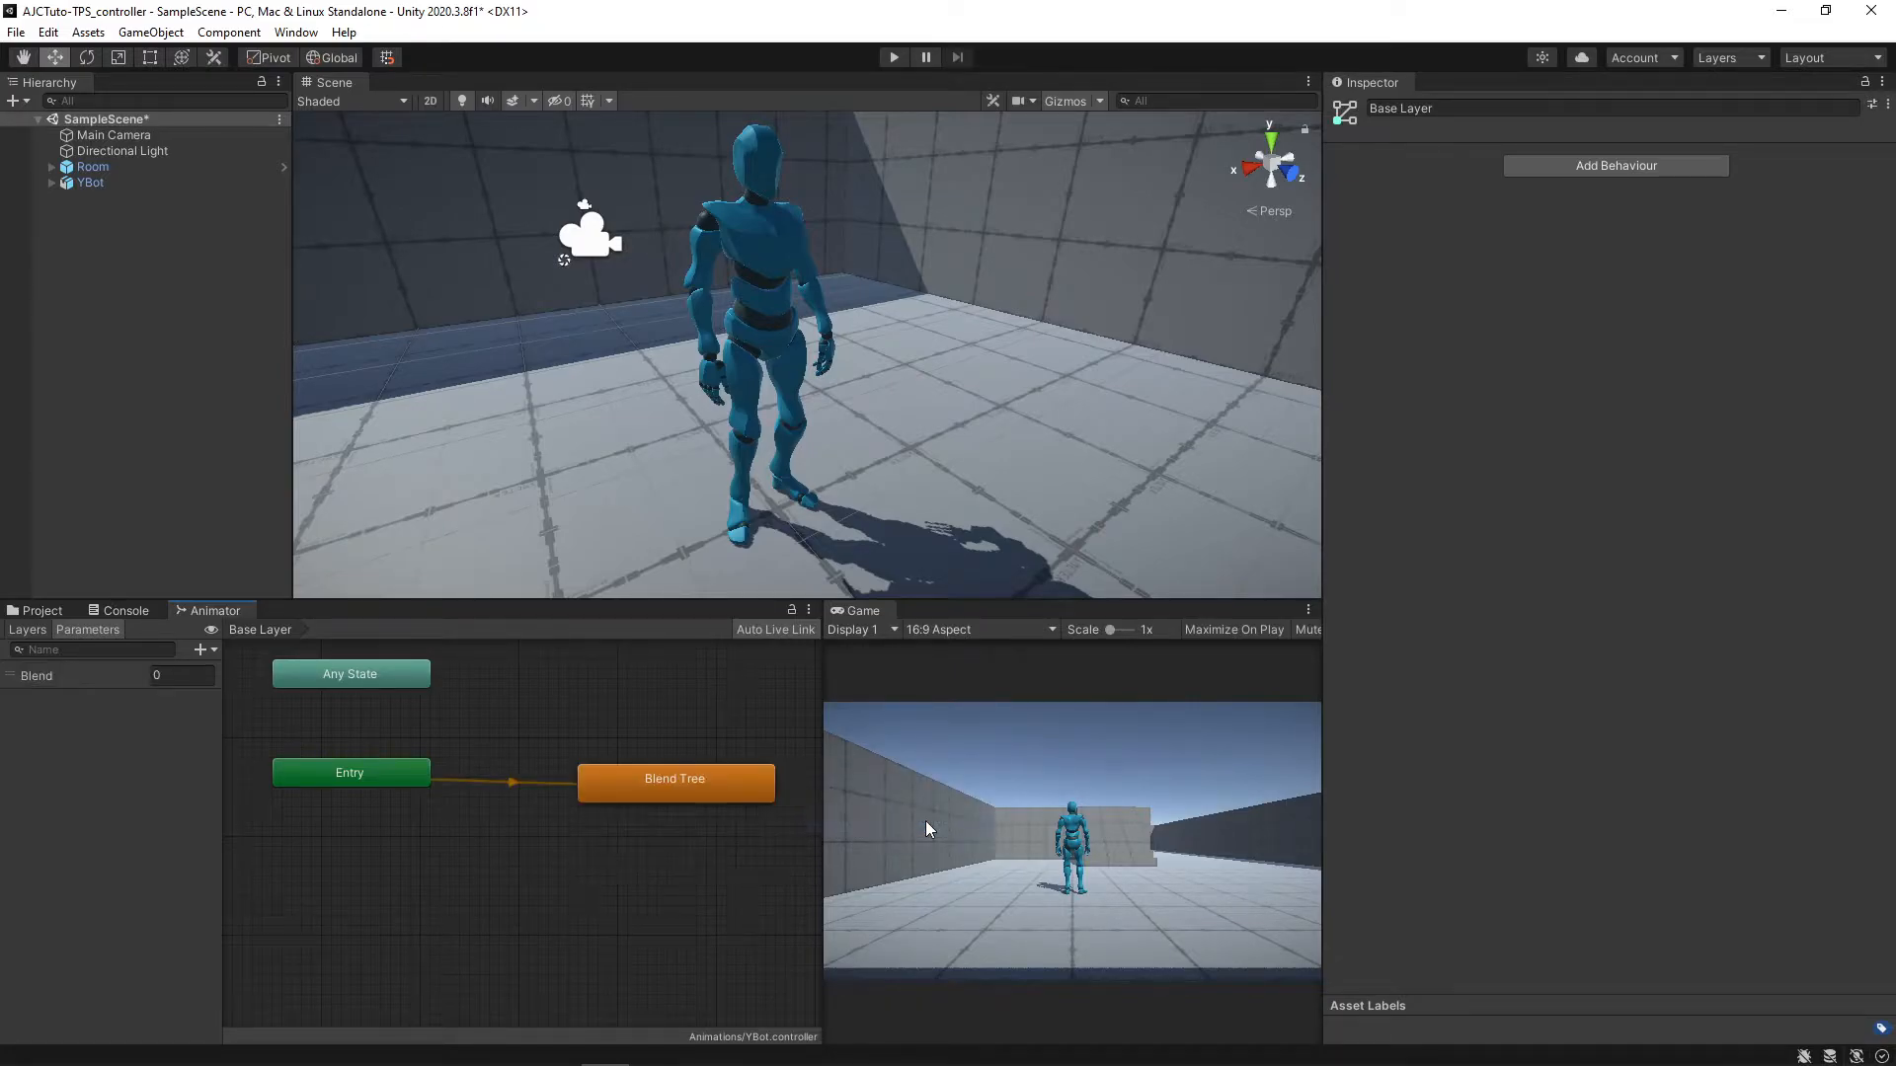
drag(741, 790, 690, 778)
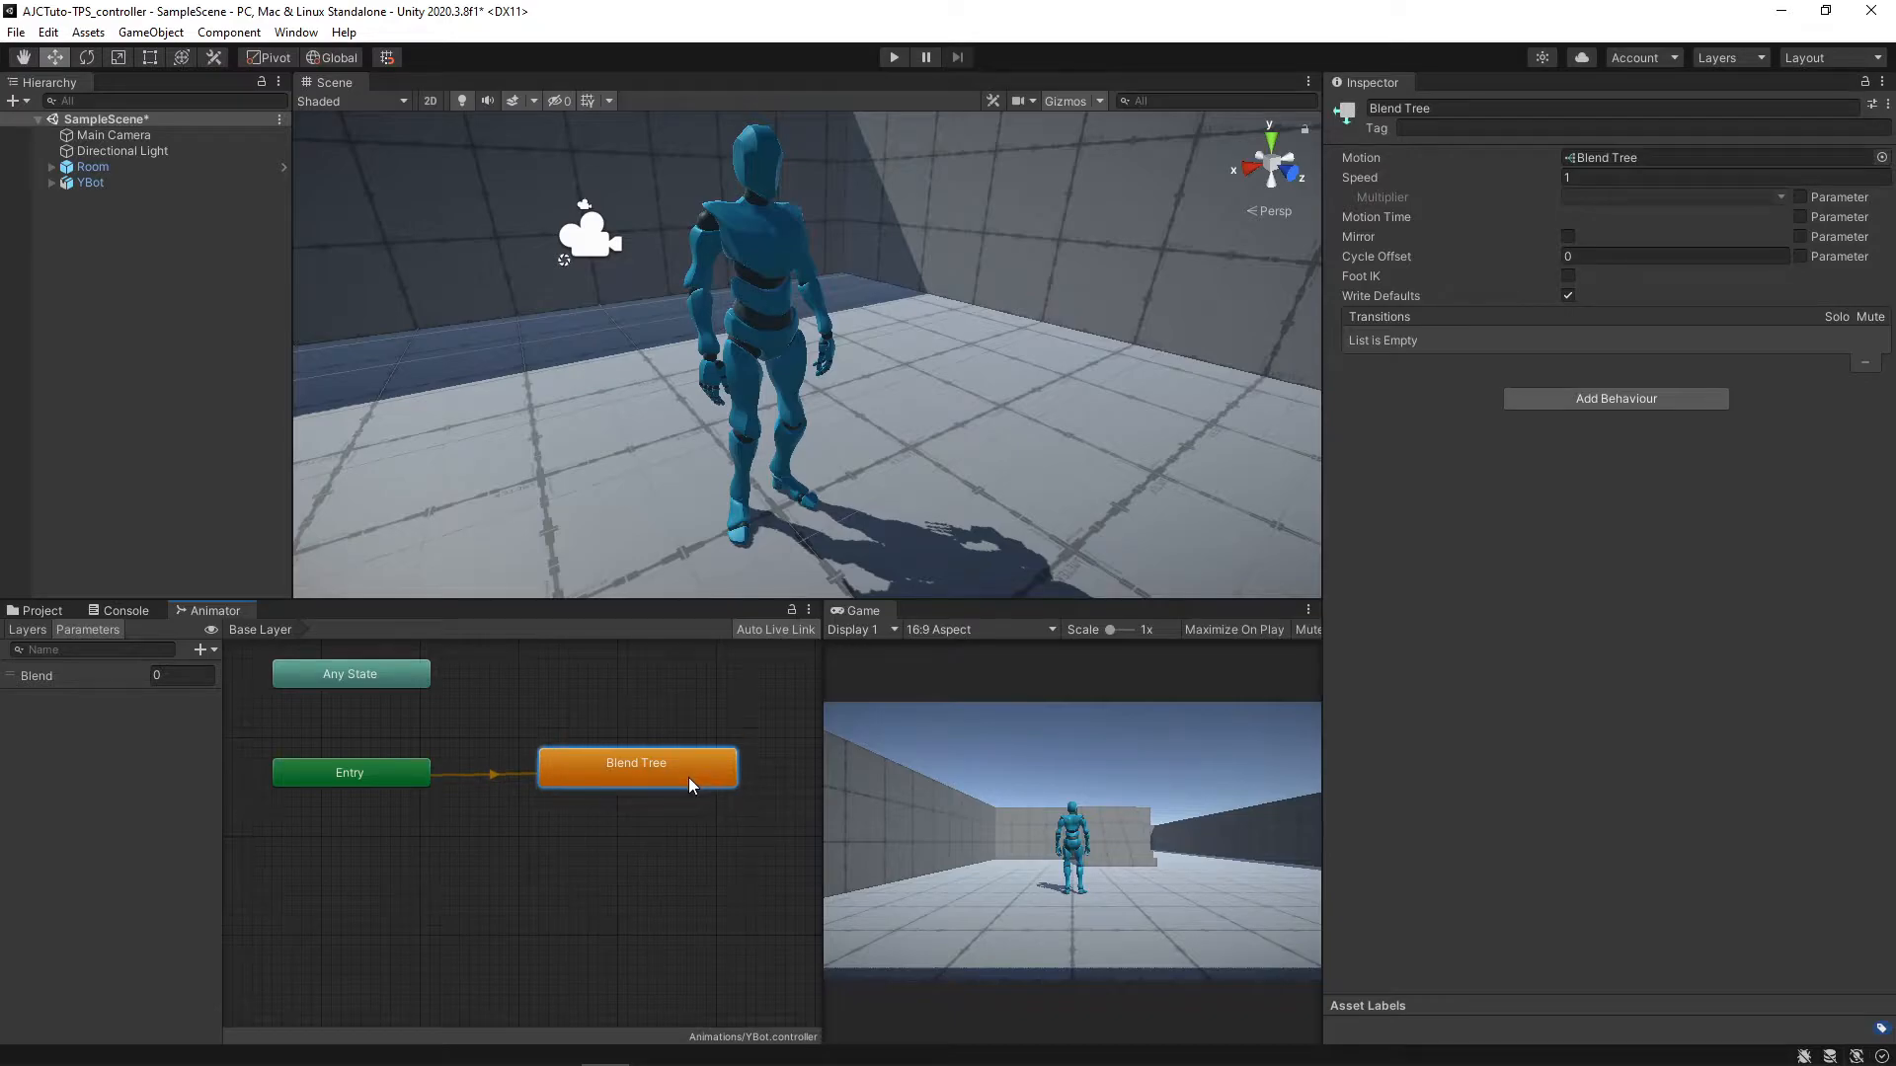
click(1468, 111)
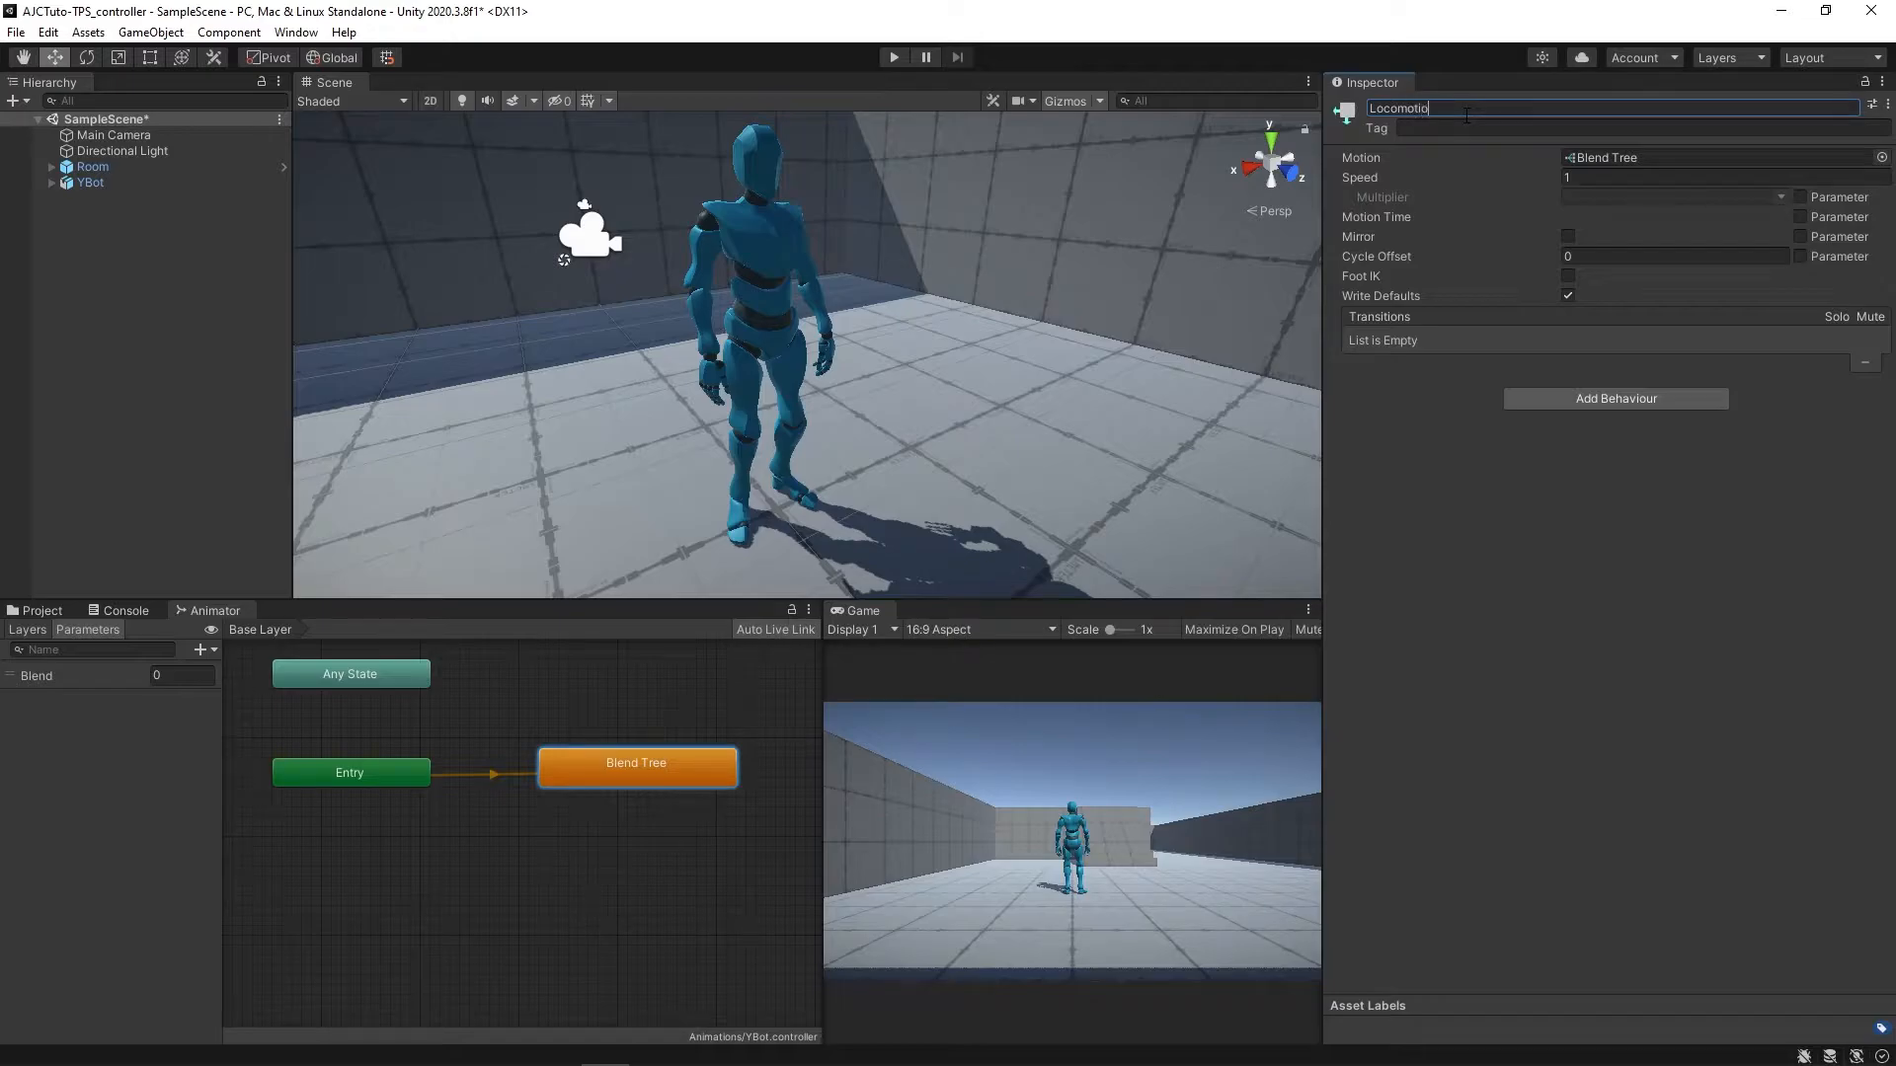
- Open the Locomotion blend tree and set its blend parameter to Speed
double_click(657, 776)
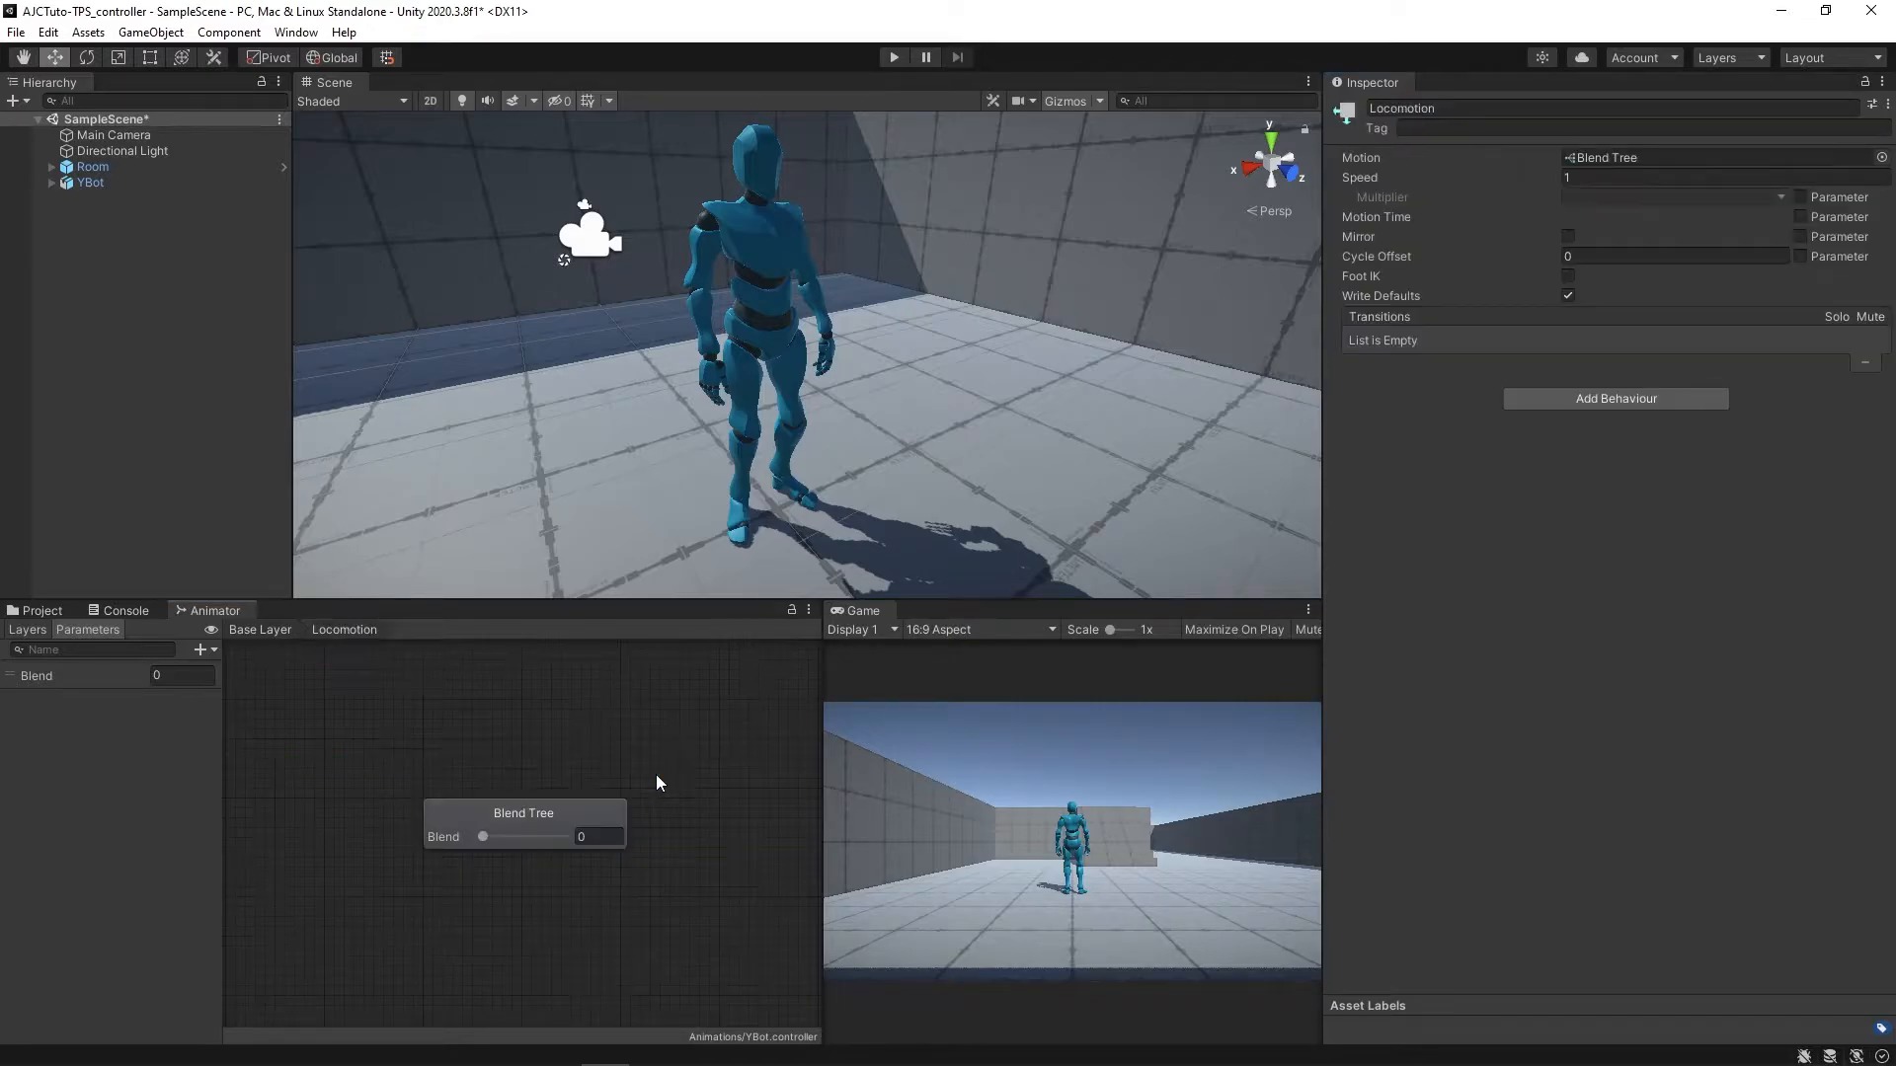
click(608, 803)
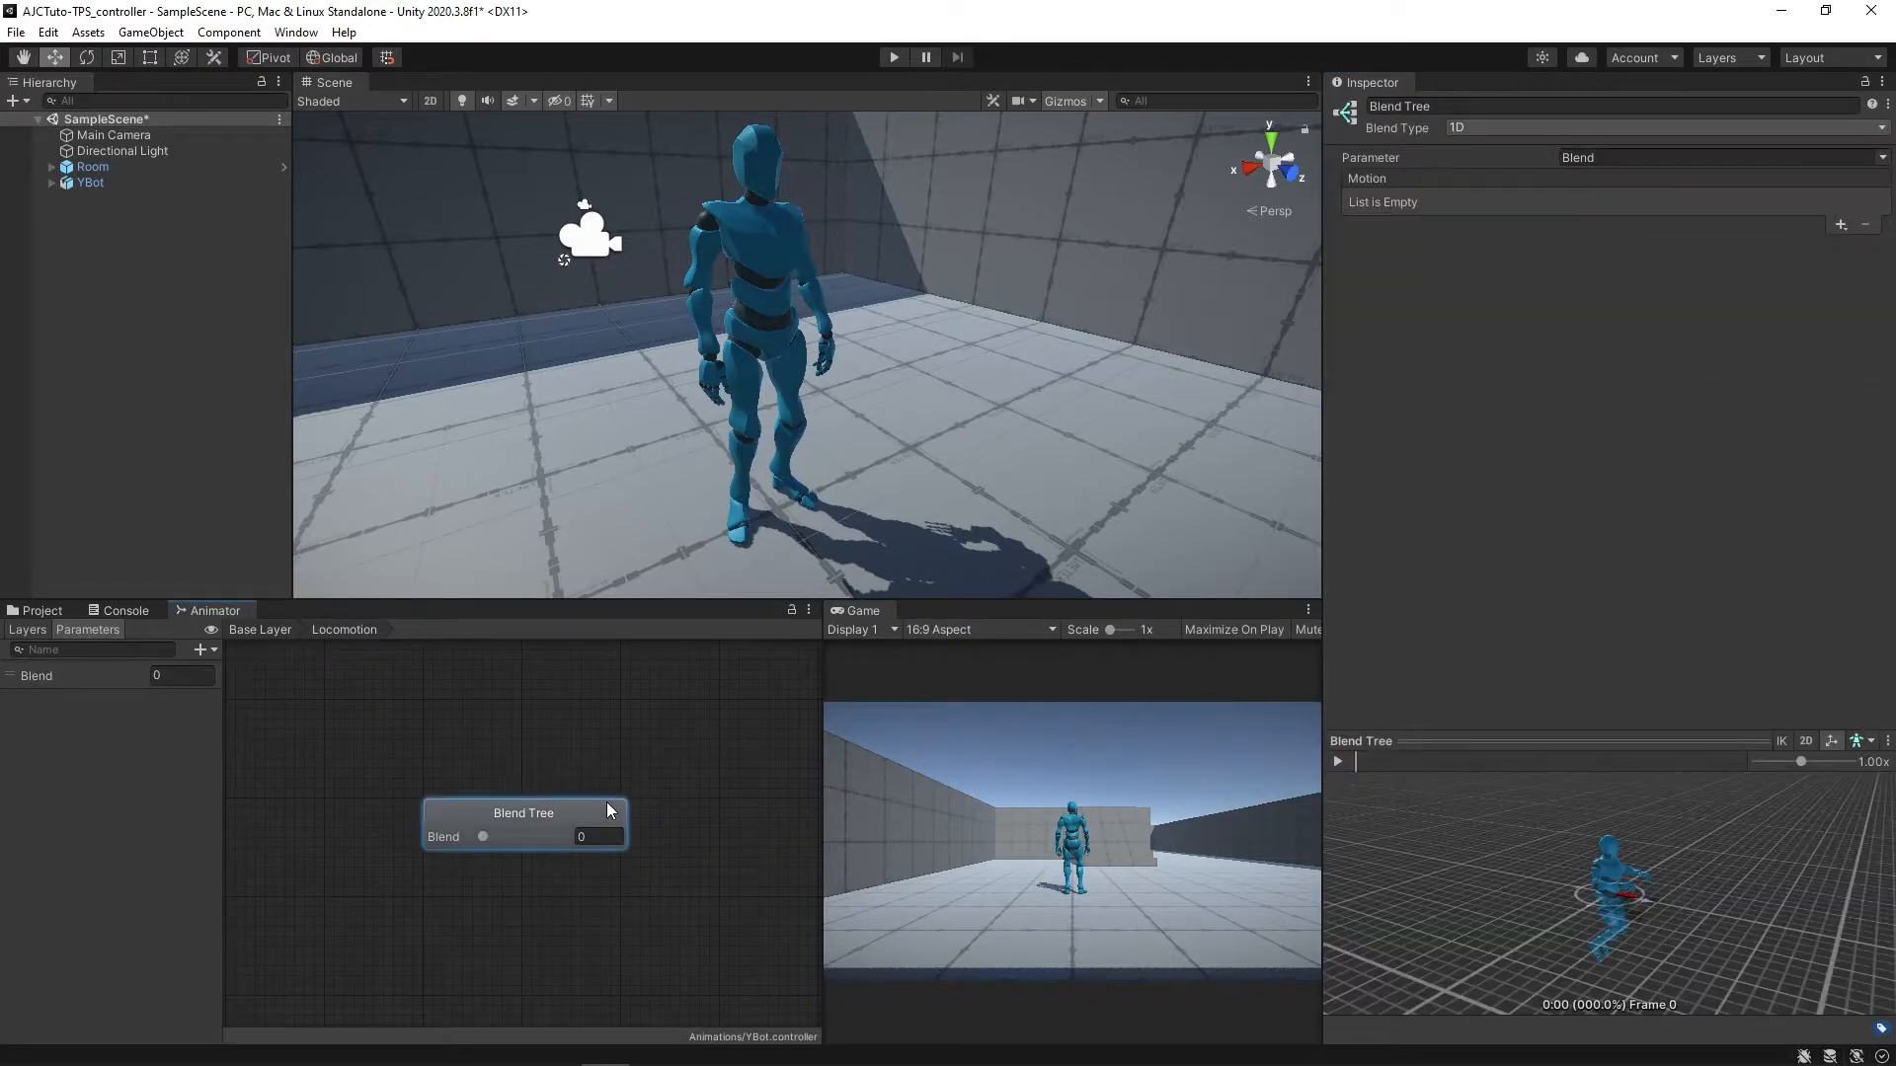
click(1607, 158)
text(Speed)
key(Return)
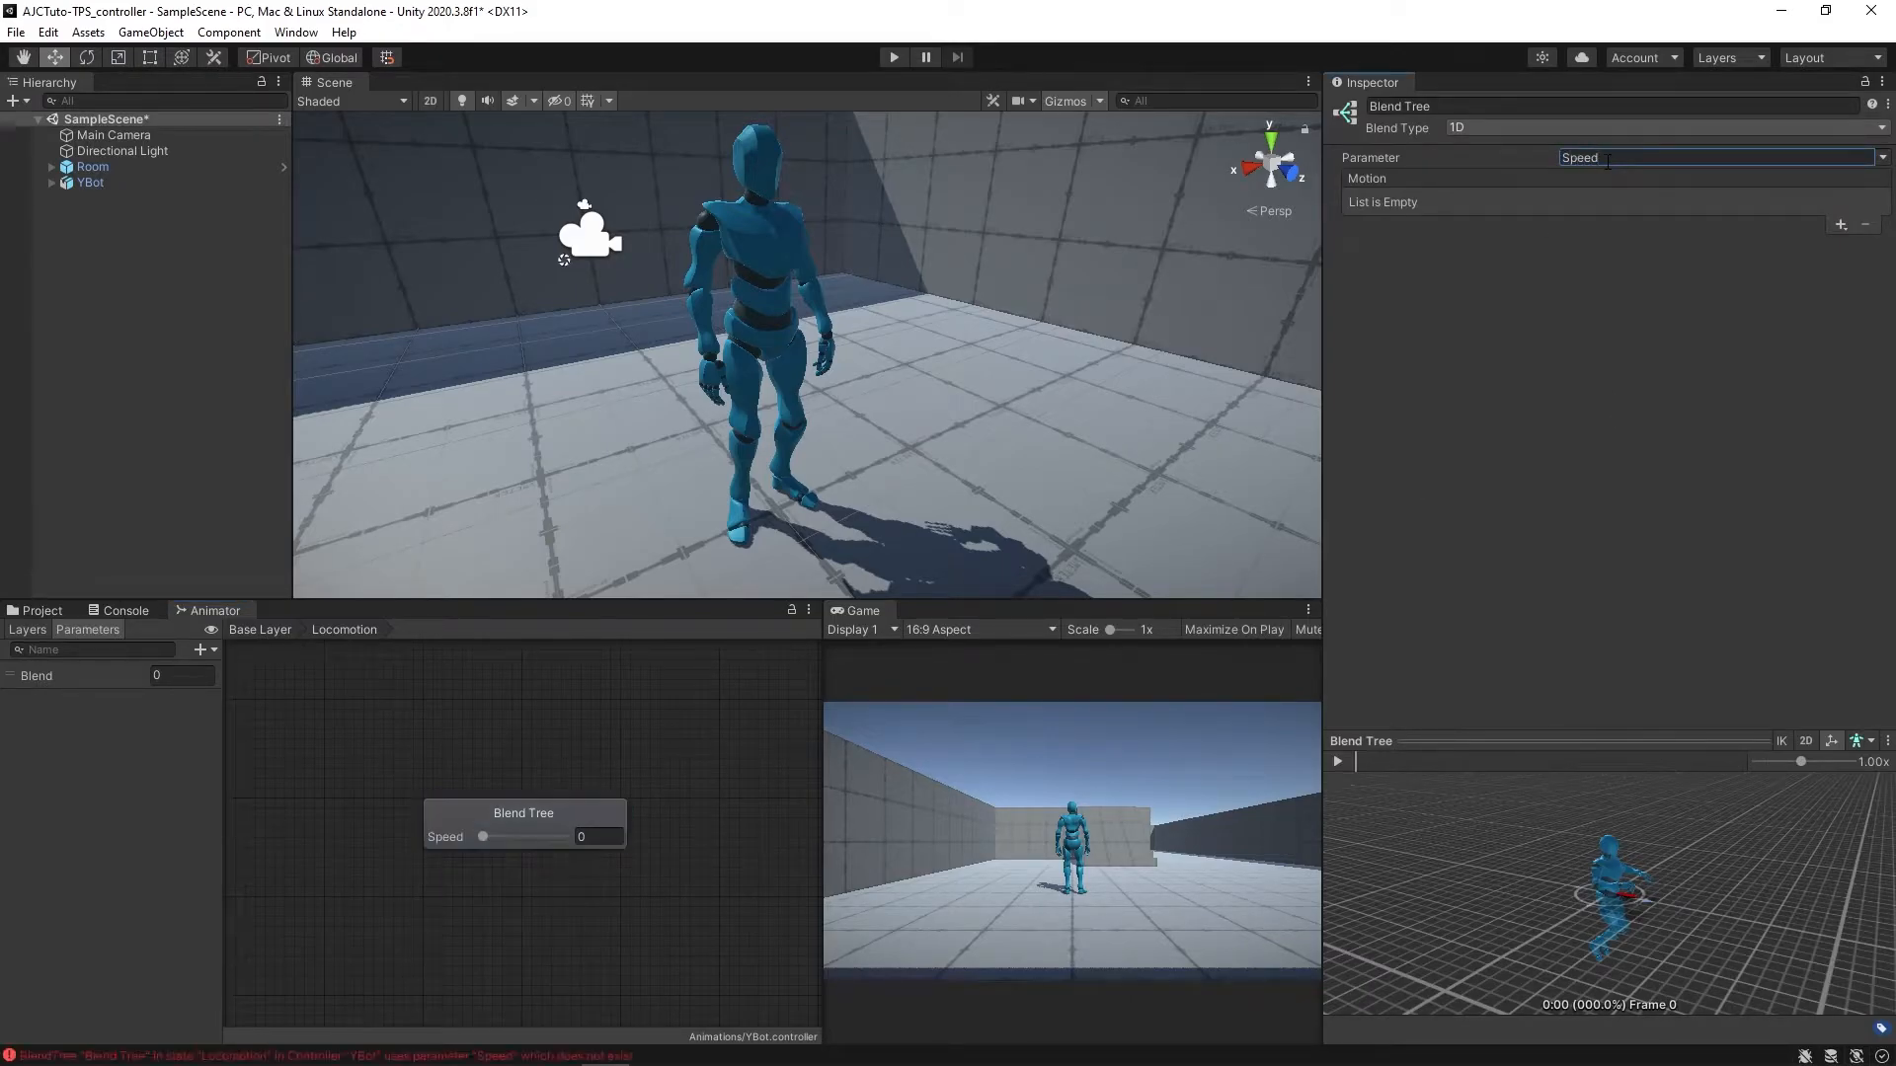
- Add three motion fields to the blend tree's motion list
click(1519, 227)
click(1839, 246)
click(1838, 224)
click(1839, 246)
click(1842, 313)
click(1835, 336)
- Assign Idle, Walking and Running to the three motion fields and lower the Walking threshold to about 0.19
click(1644, 271)
double_click(1140, 247)
click(1641, 290)
double_click(1152, 281)
click(1641, 313)
double_click(1149, 265)
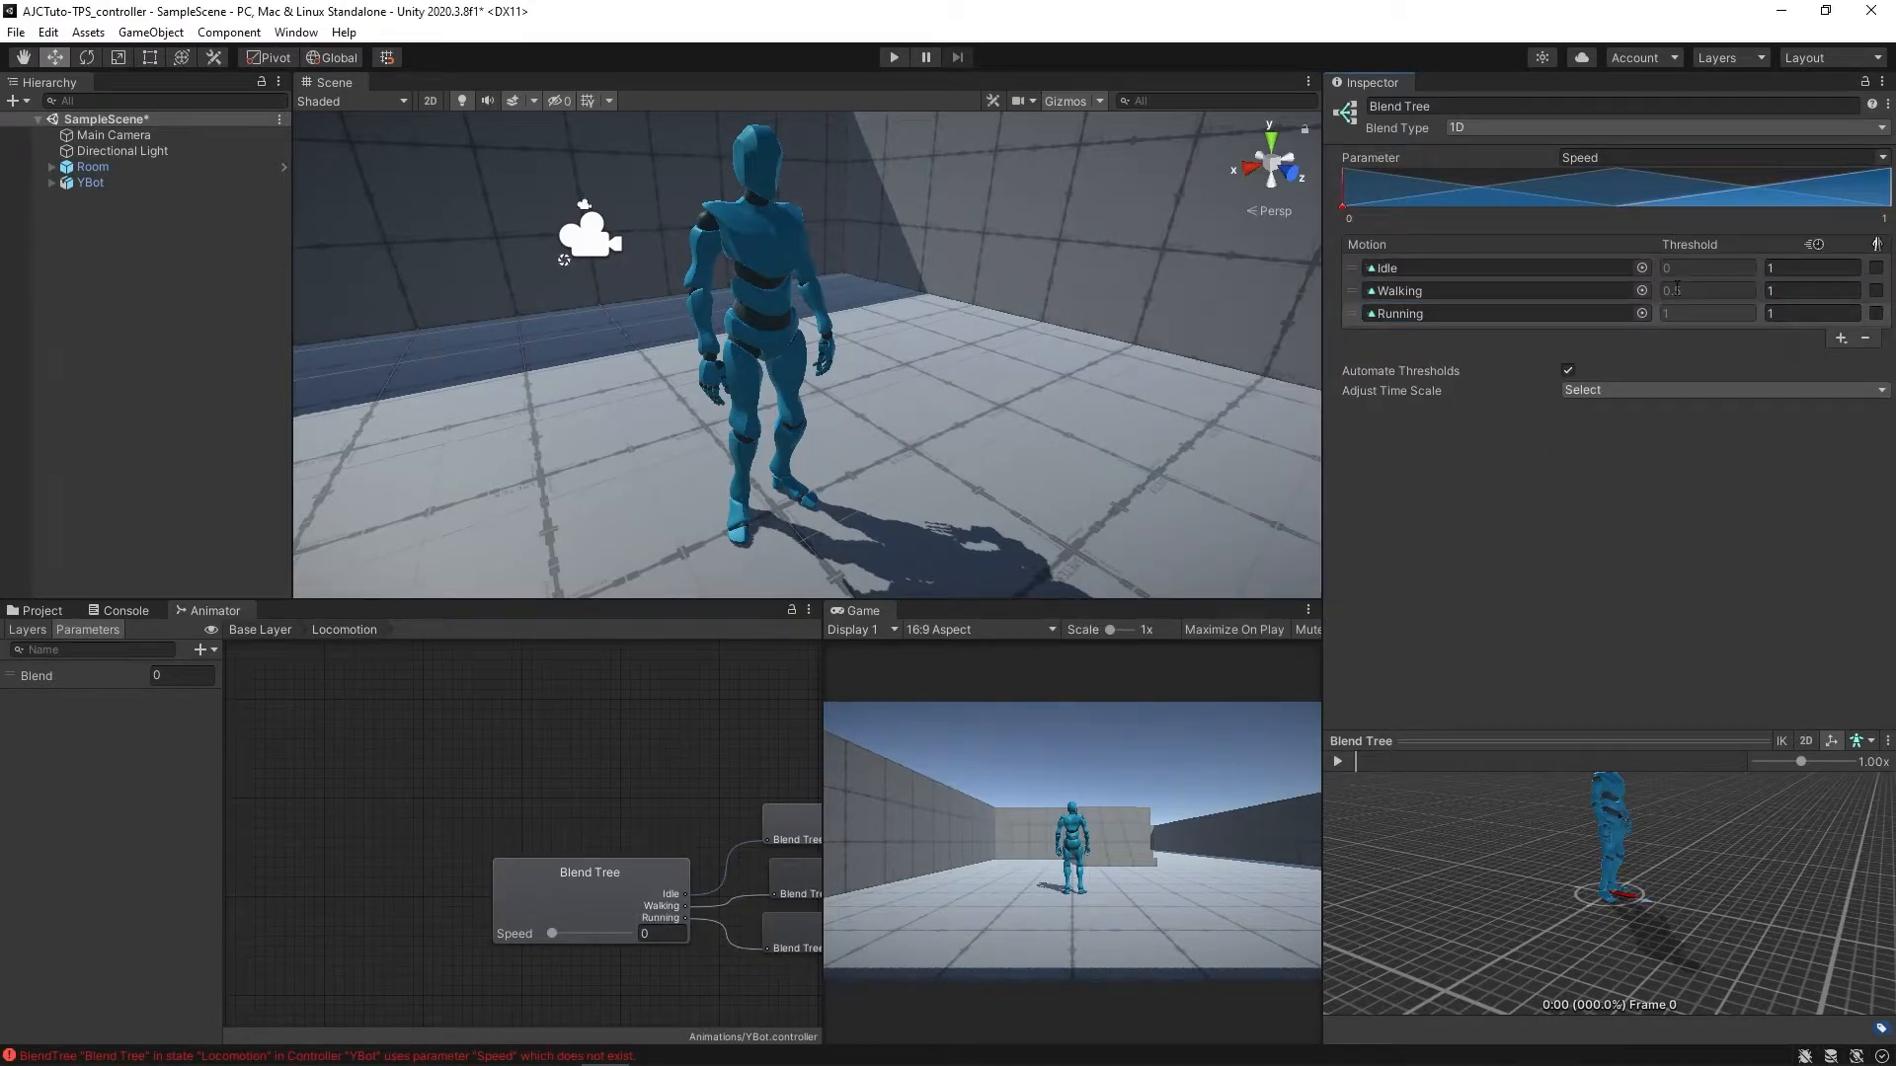
drag(1493, 204, 1448, 193)
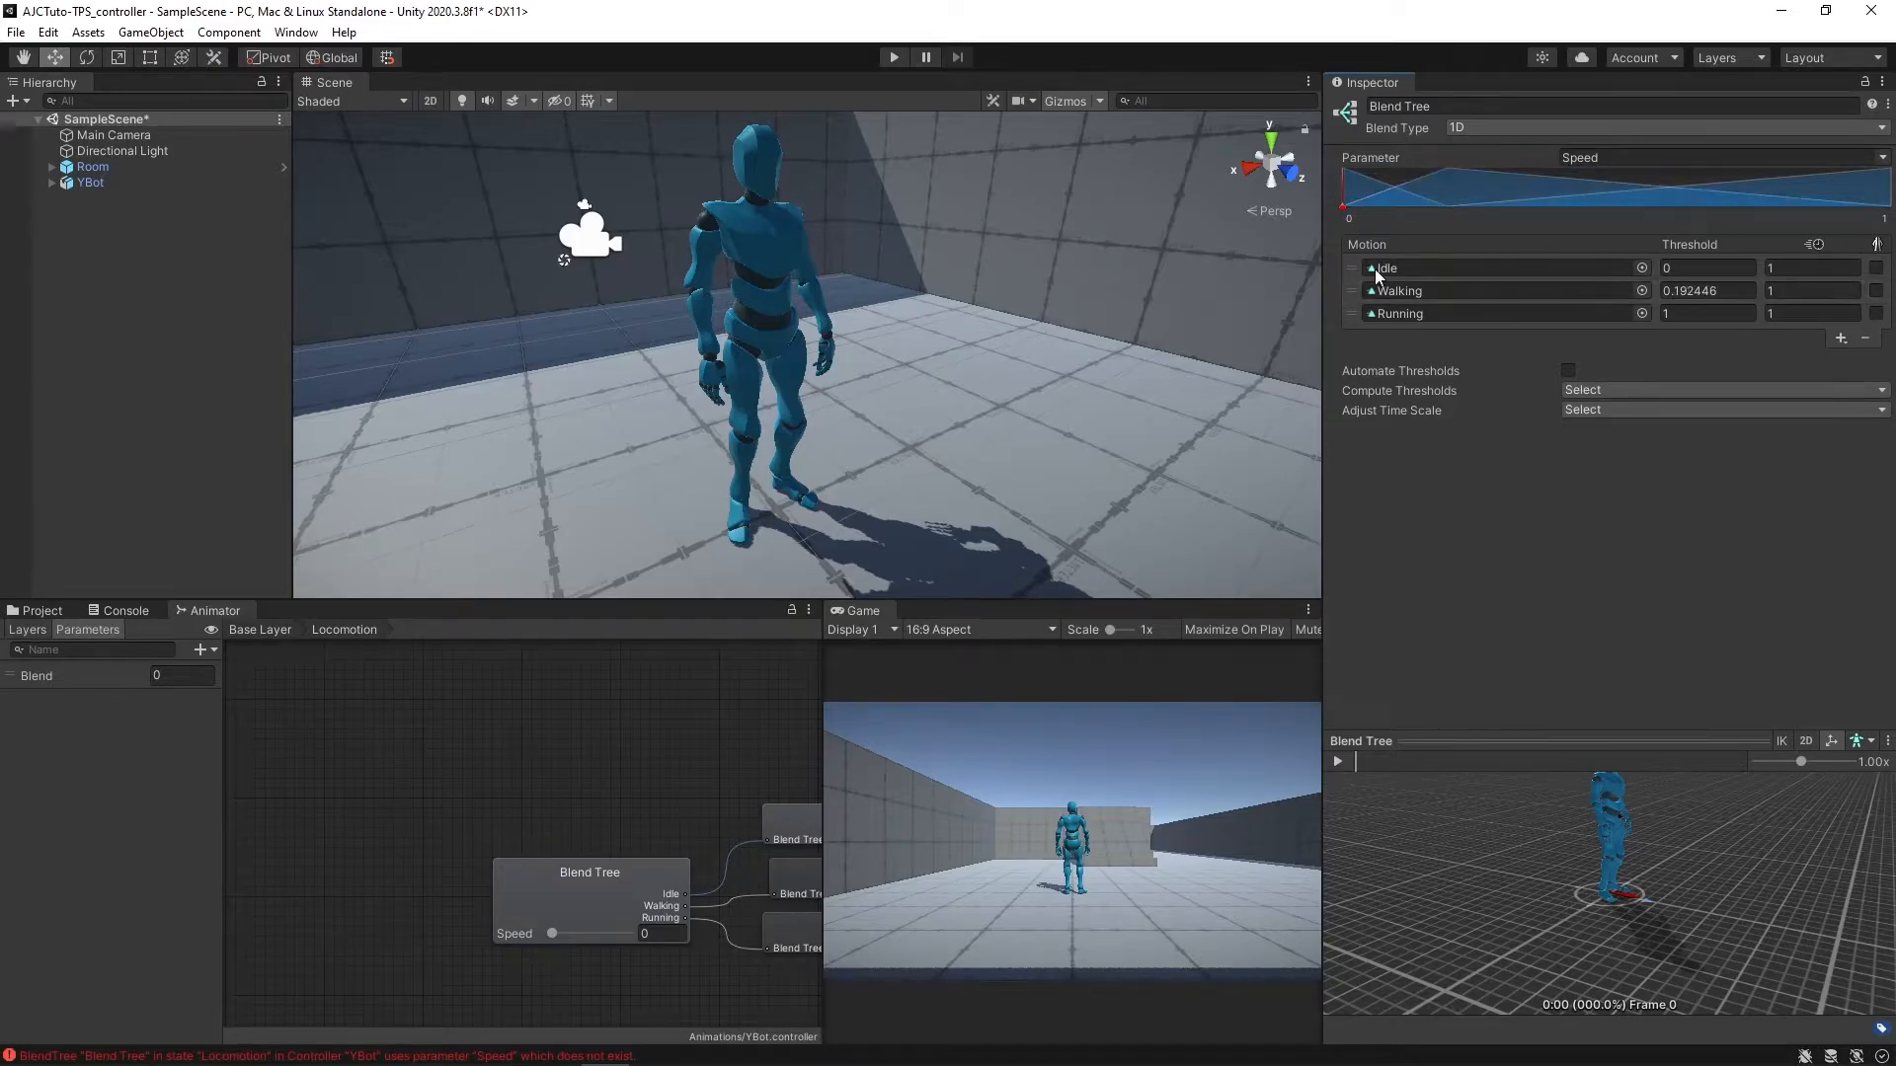
- Rename the animator's Blend parameter to Speed
drag(818, 672, 869, 668)
scroll(677, 747, down, 5)
scroll(679, 747, up, 3)
middle_drag(679, 746, 525, 658)
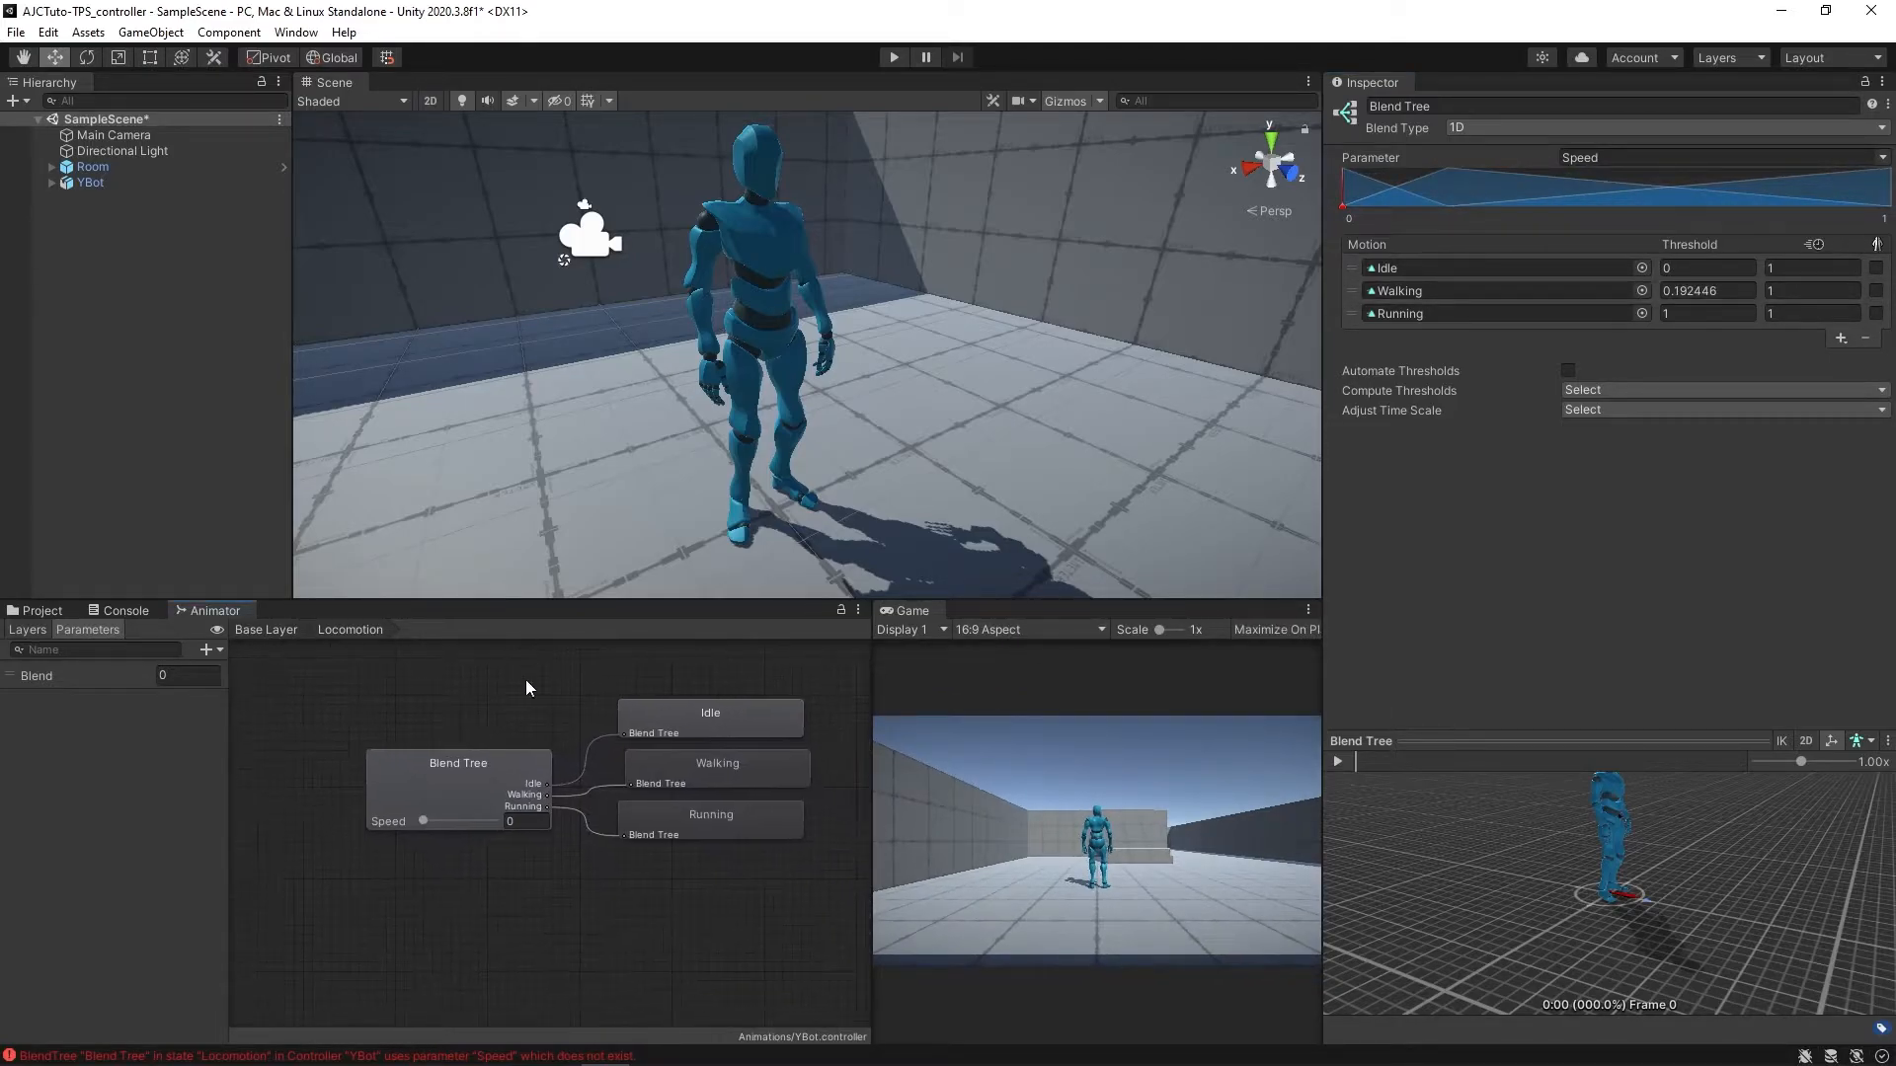
scroll(516, 692, up, 4)
middle_drag(535, 739, 565, 719)
click(568, 728)
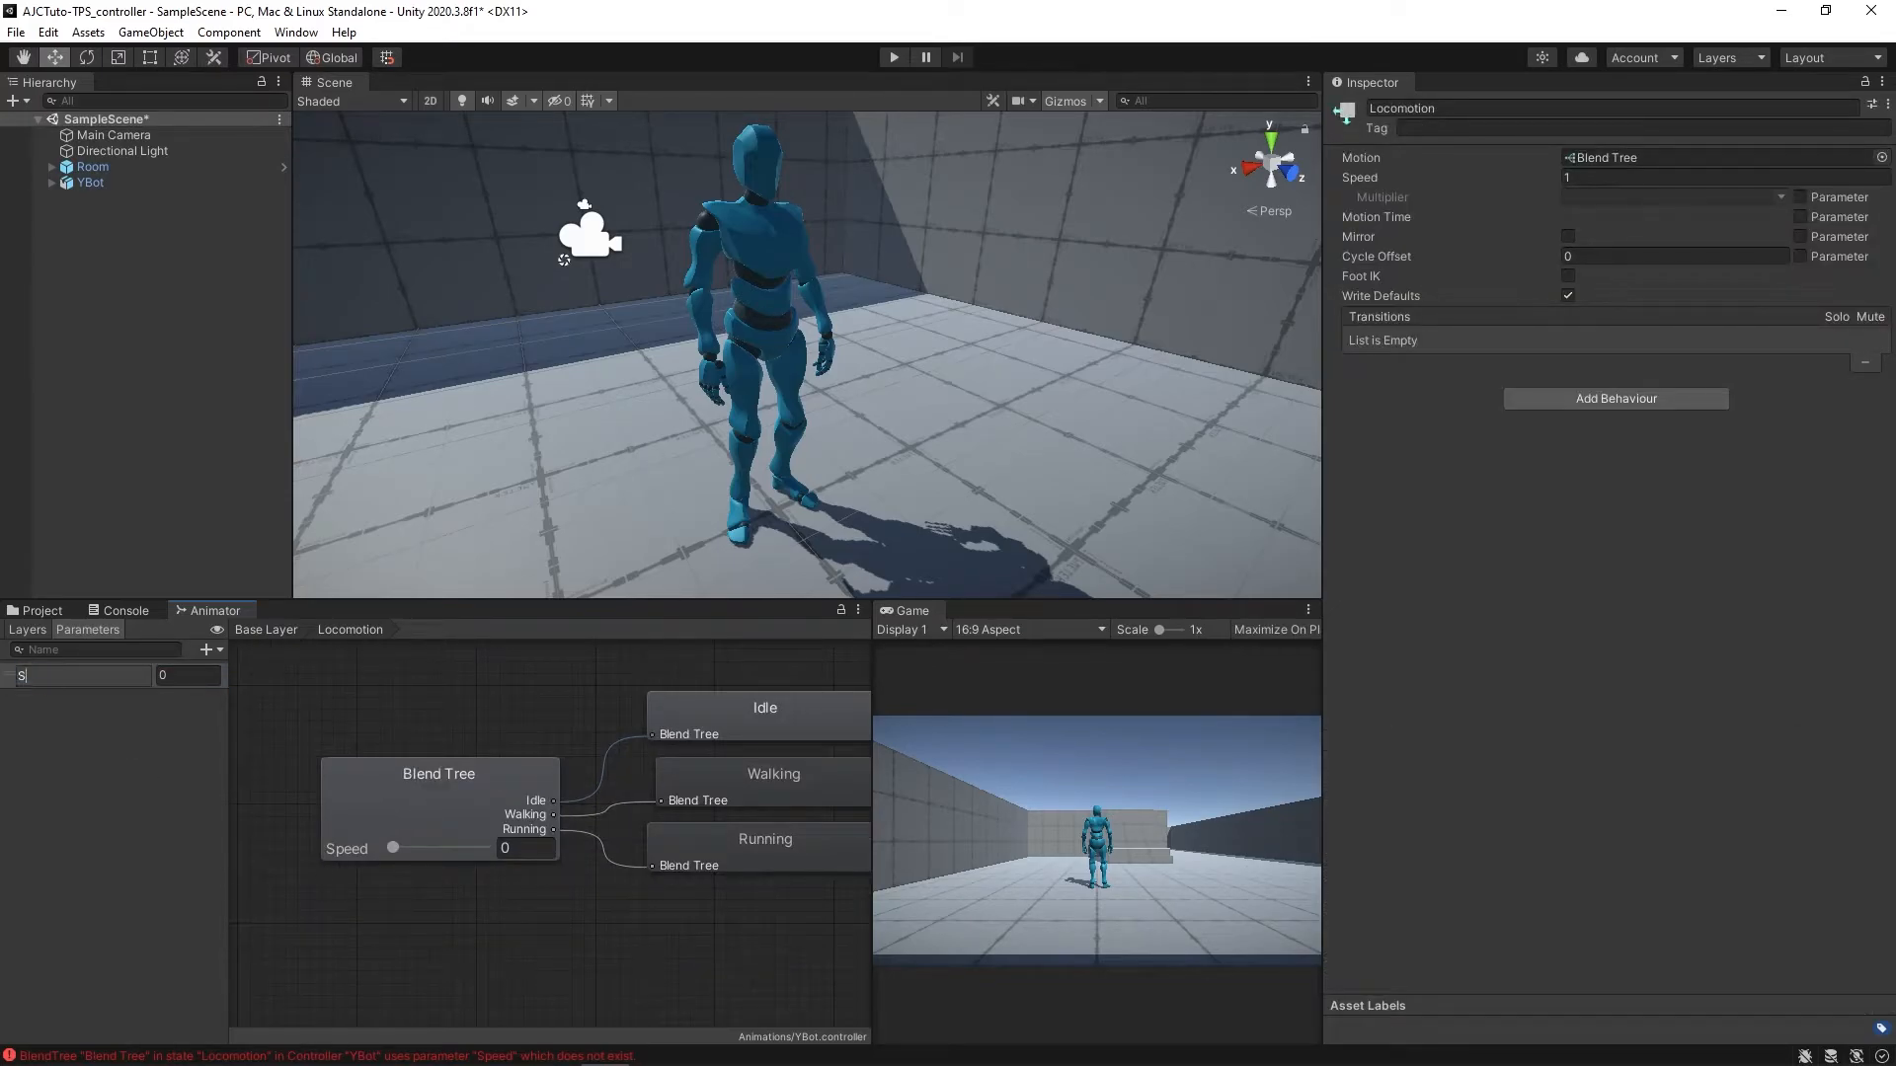
text(Speed)
key(Return)
- Play the scene, raise the blend tree's Speed to 1 to watch YBot go from idle to running, and stop playing
click(427, 821)
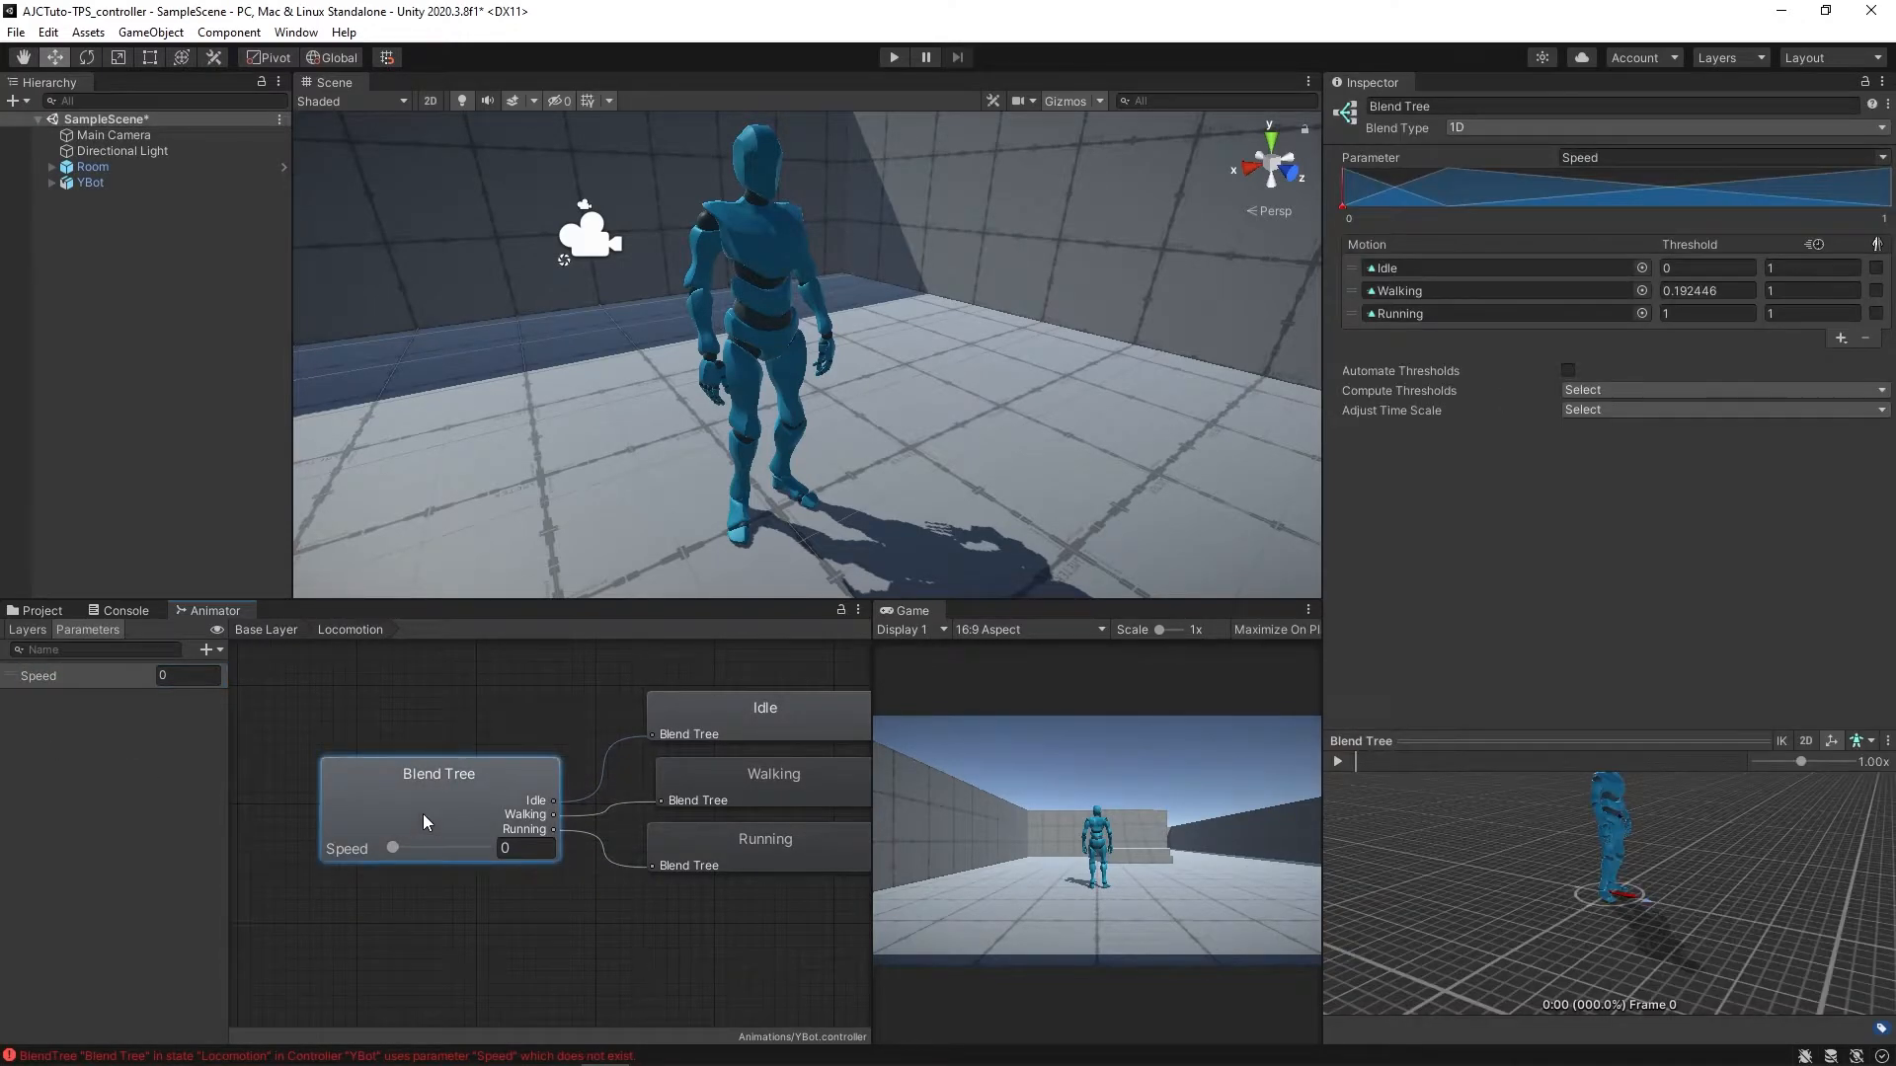
click(892, 57)
right_drag(983, 368, 571, 890)
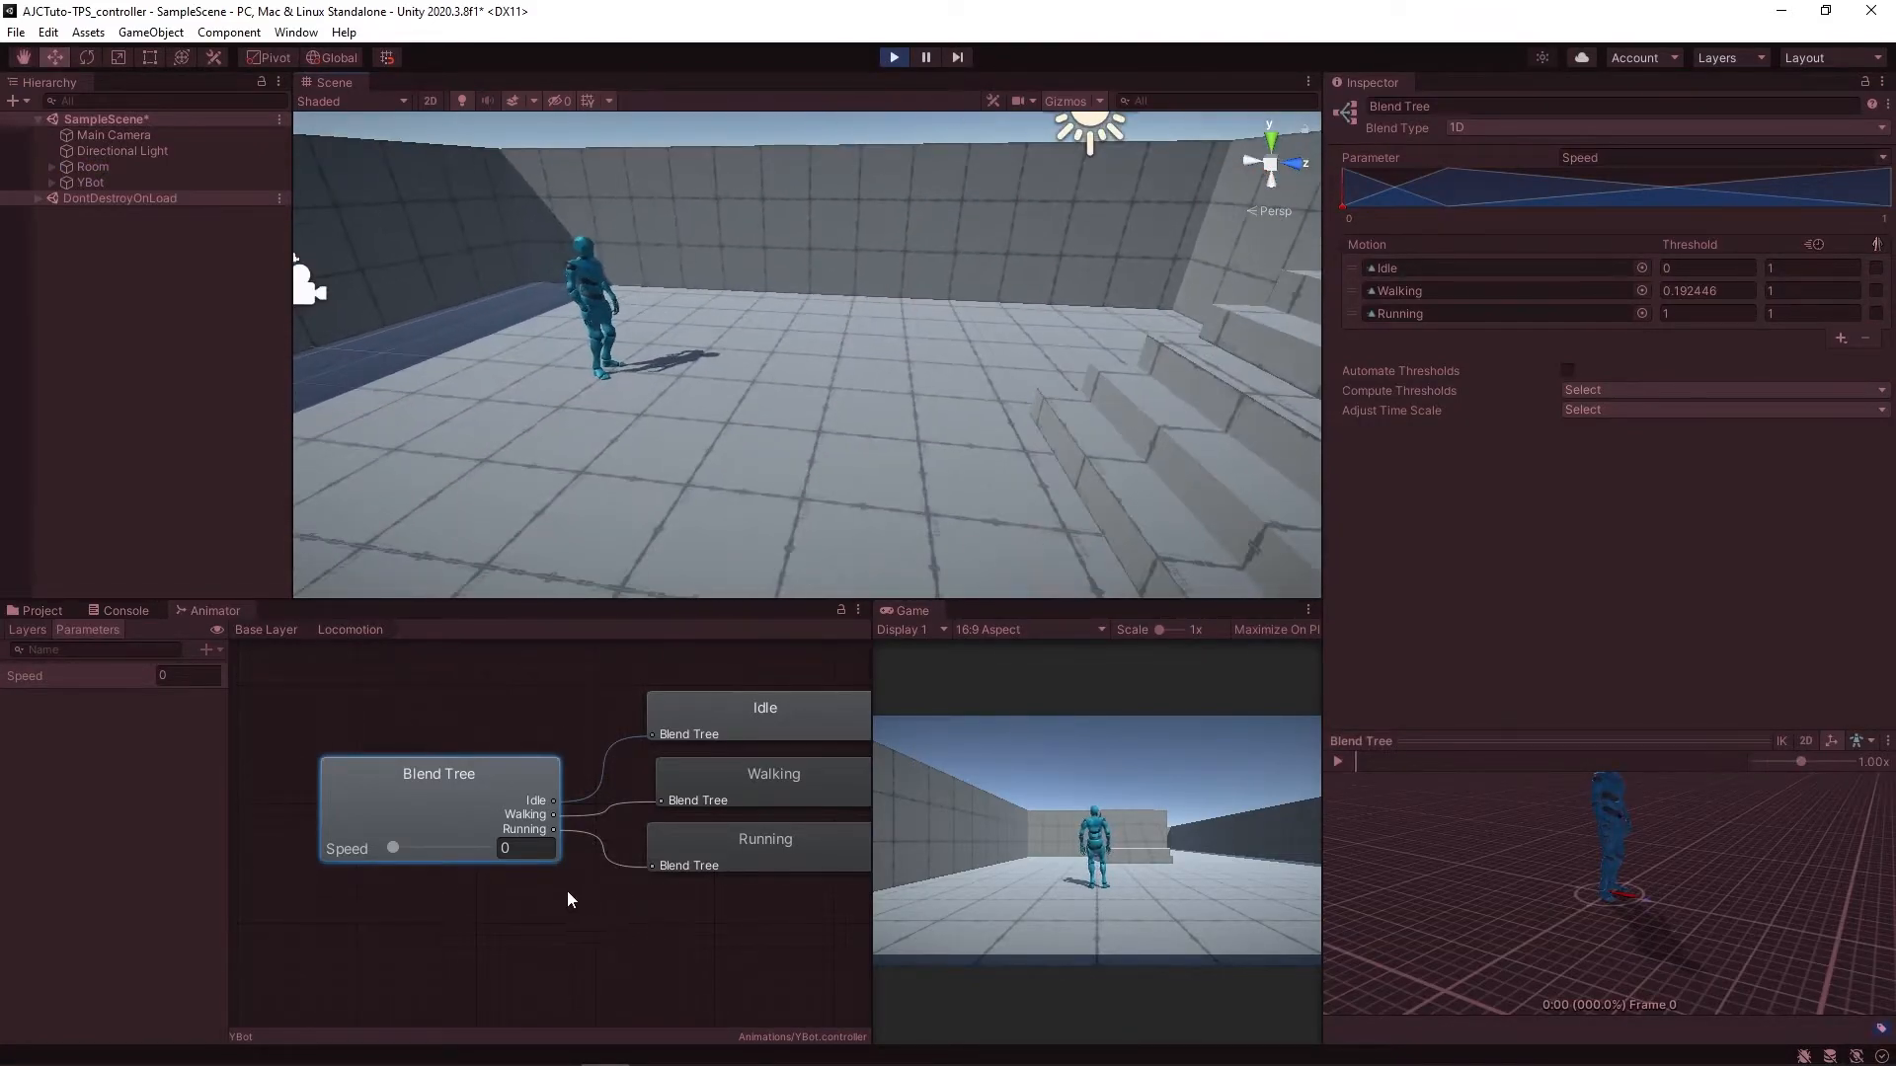
drag(405, 848, 530, 851)
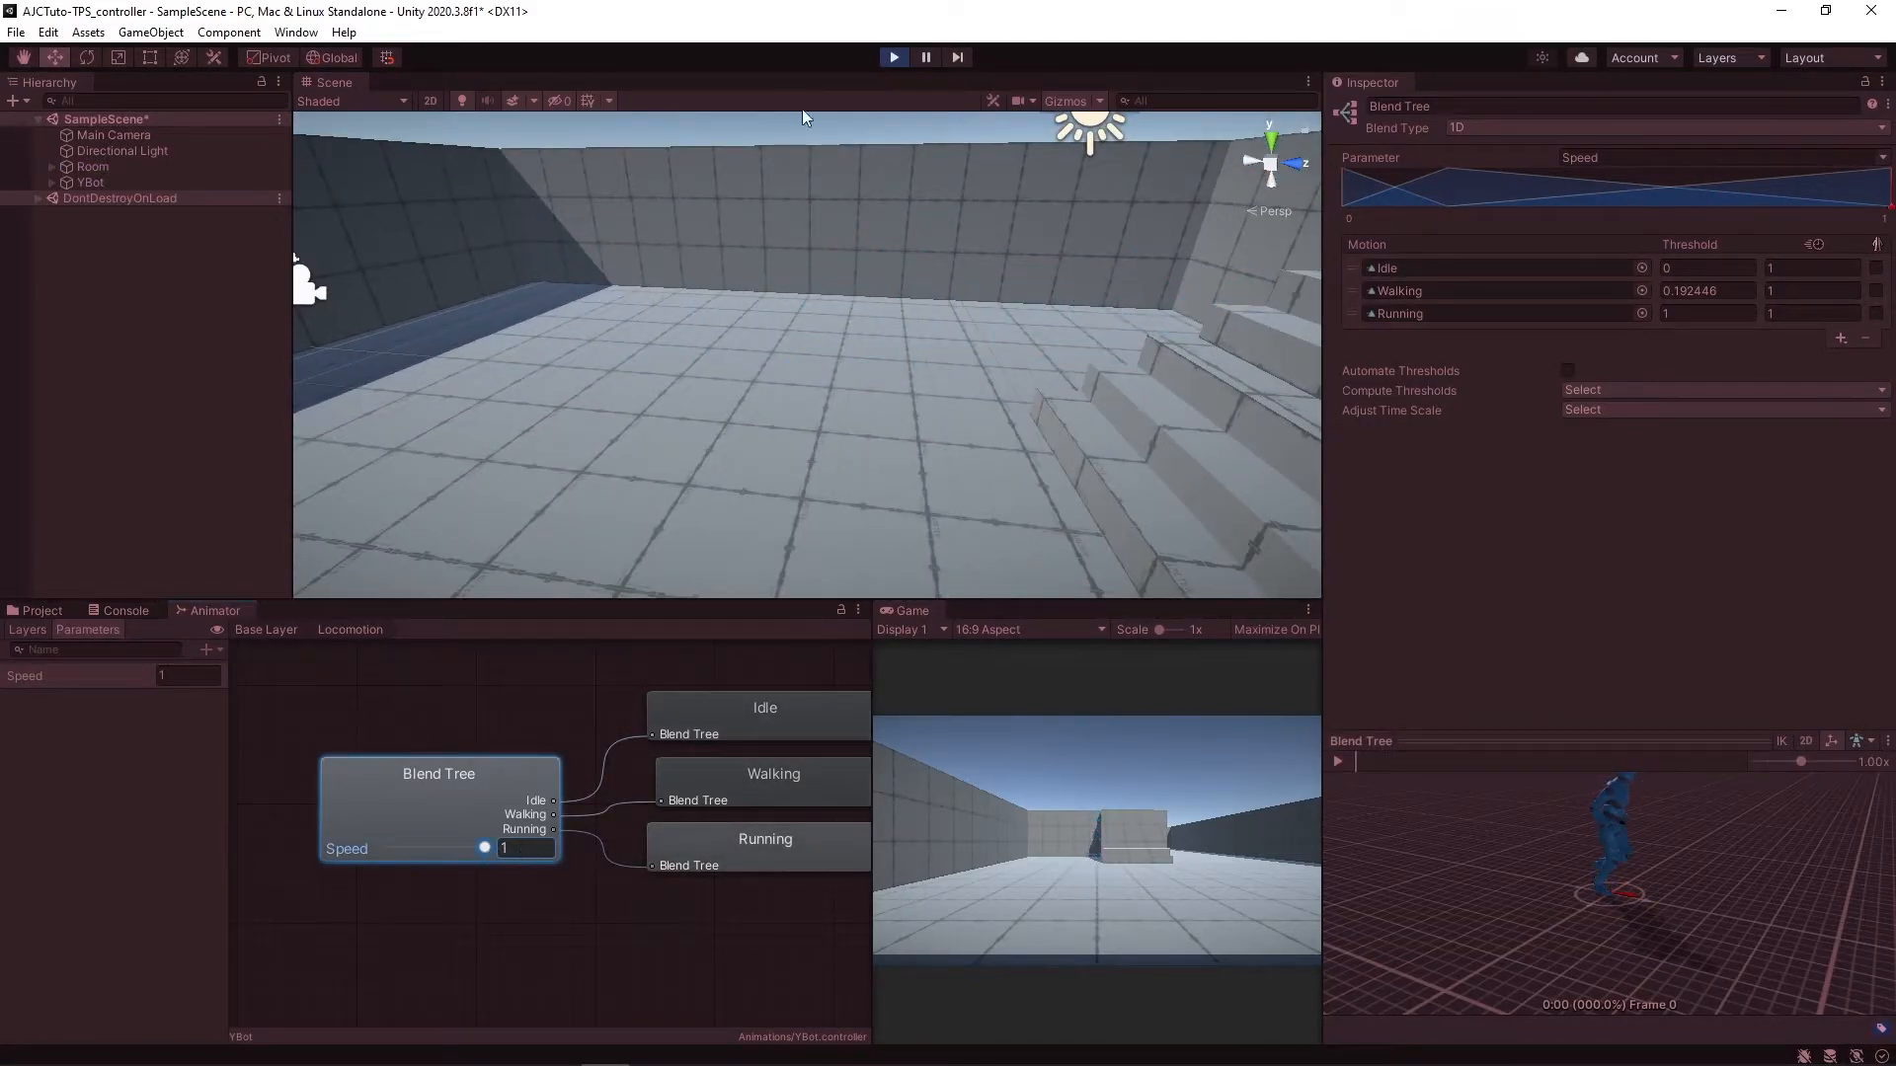
click(892, 57)
- Move YBot in the room to about X 7.55, Z -5.33 to give it space to run
scroll(809, 355, down, 15)
middle_drag(813, 381, 780, 360)
click(129, 183)
drag(674, 392, 601, 477)
scroll(604, 478, down, 3)
alt+drag(742, 462, 553, 500)
drag(399, 401, 349, 415)
middle_drag(464, 457, 476, 377)
- Play the scene, try the blend tree's Speed value and move YBot back along its Z axis
click(894, 57)
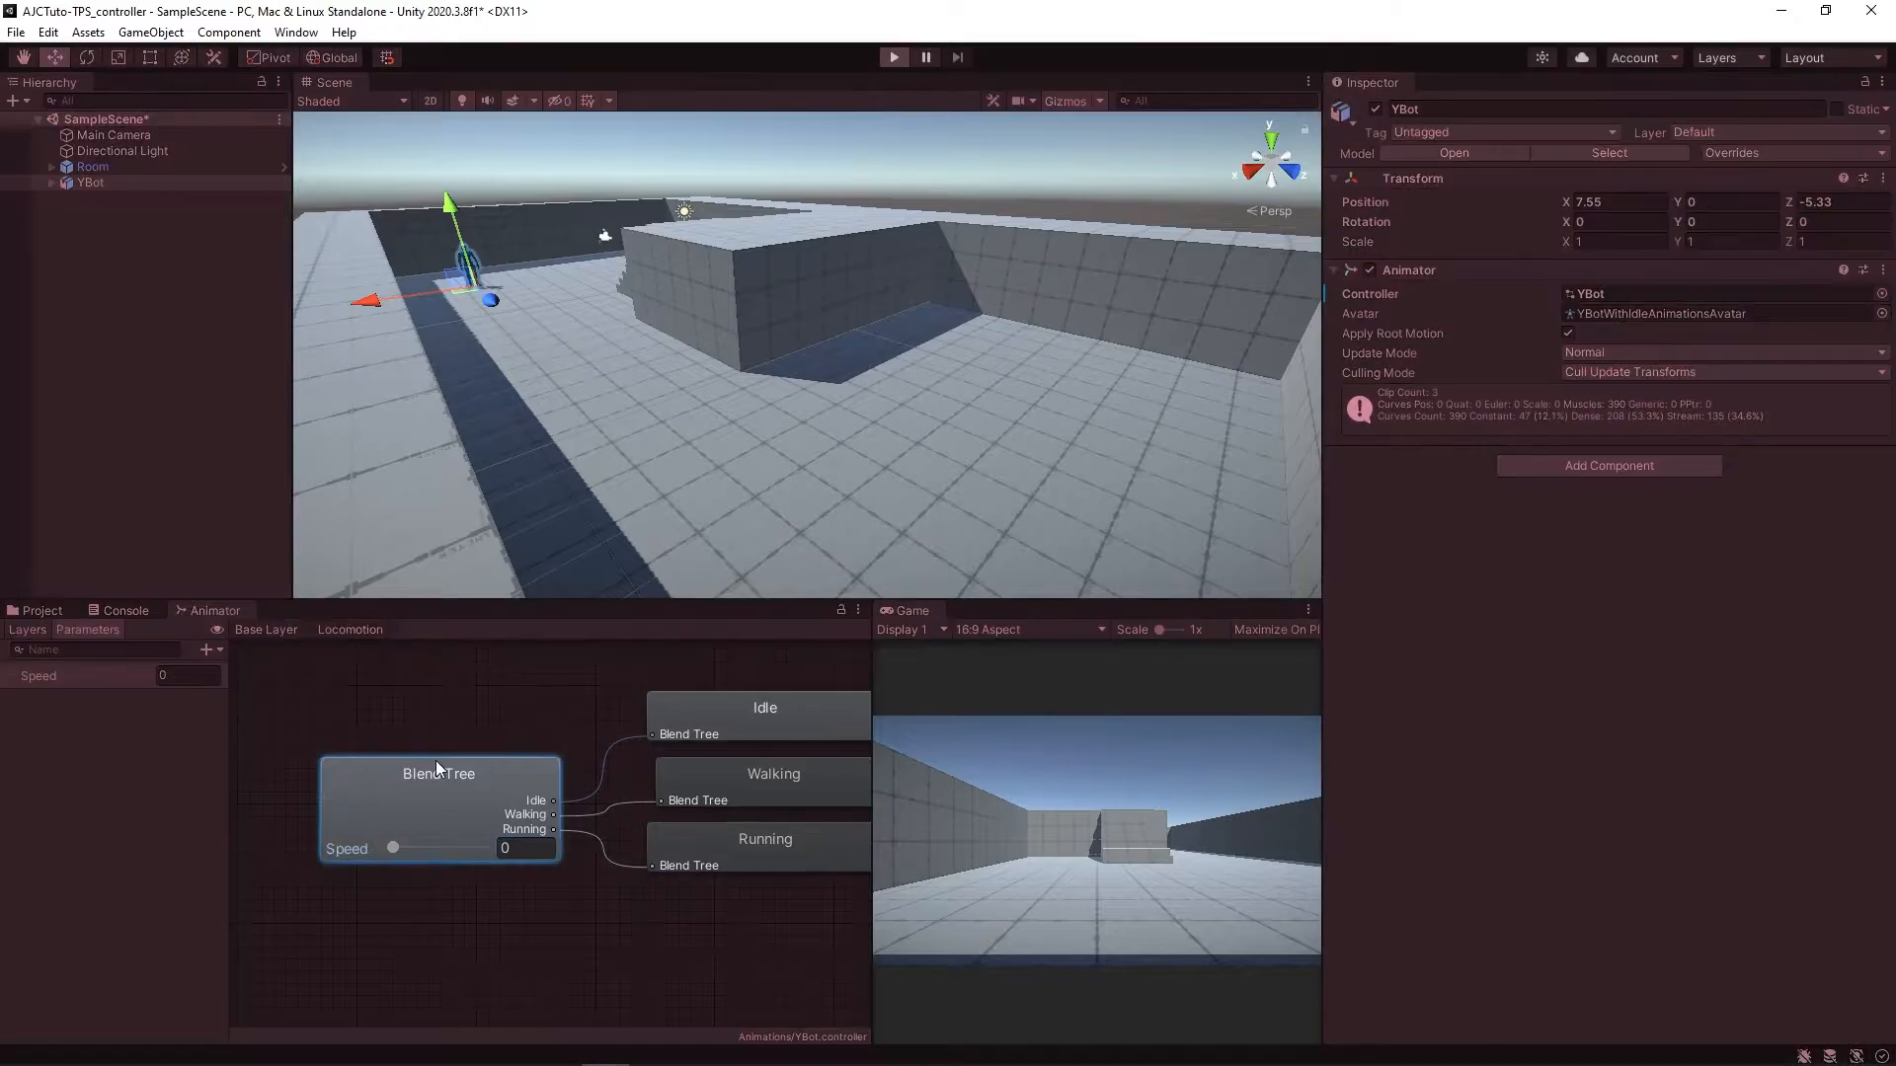
mouse_move(395, 847)
mouse_down()
mouse_move(504, 857)
mouse_move(387, 861)
mouse_up()
scroll(857, 553, down, 4)
scroll(857, 553, up, 2)
middle_drag(879, 549, 832, 571)
drag(650, 583, 318, 393)
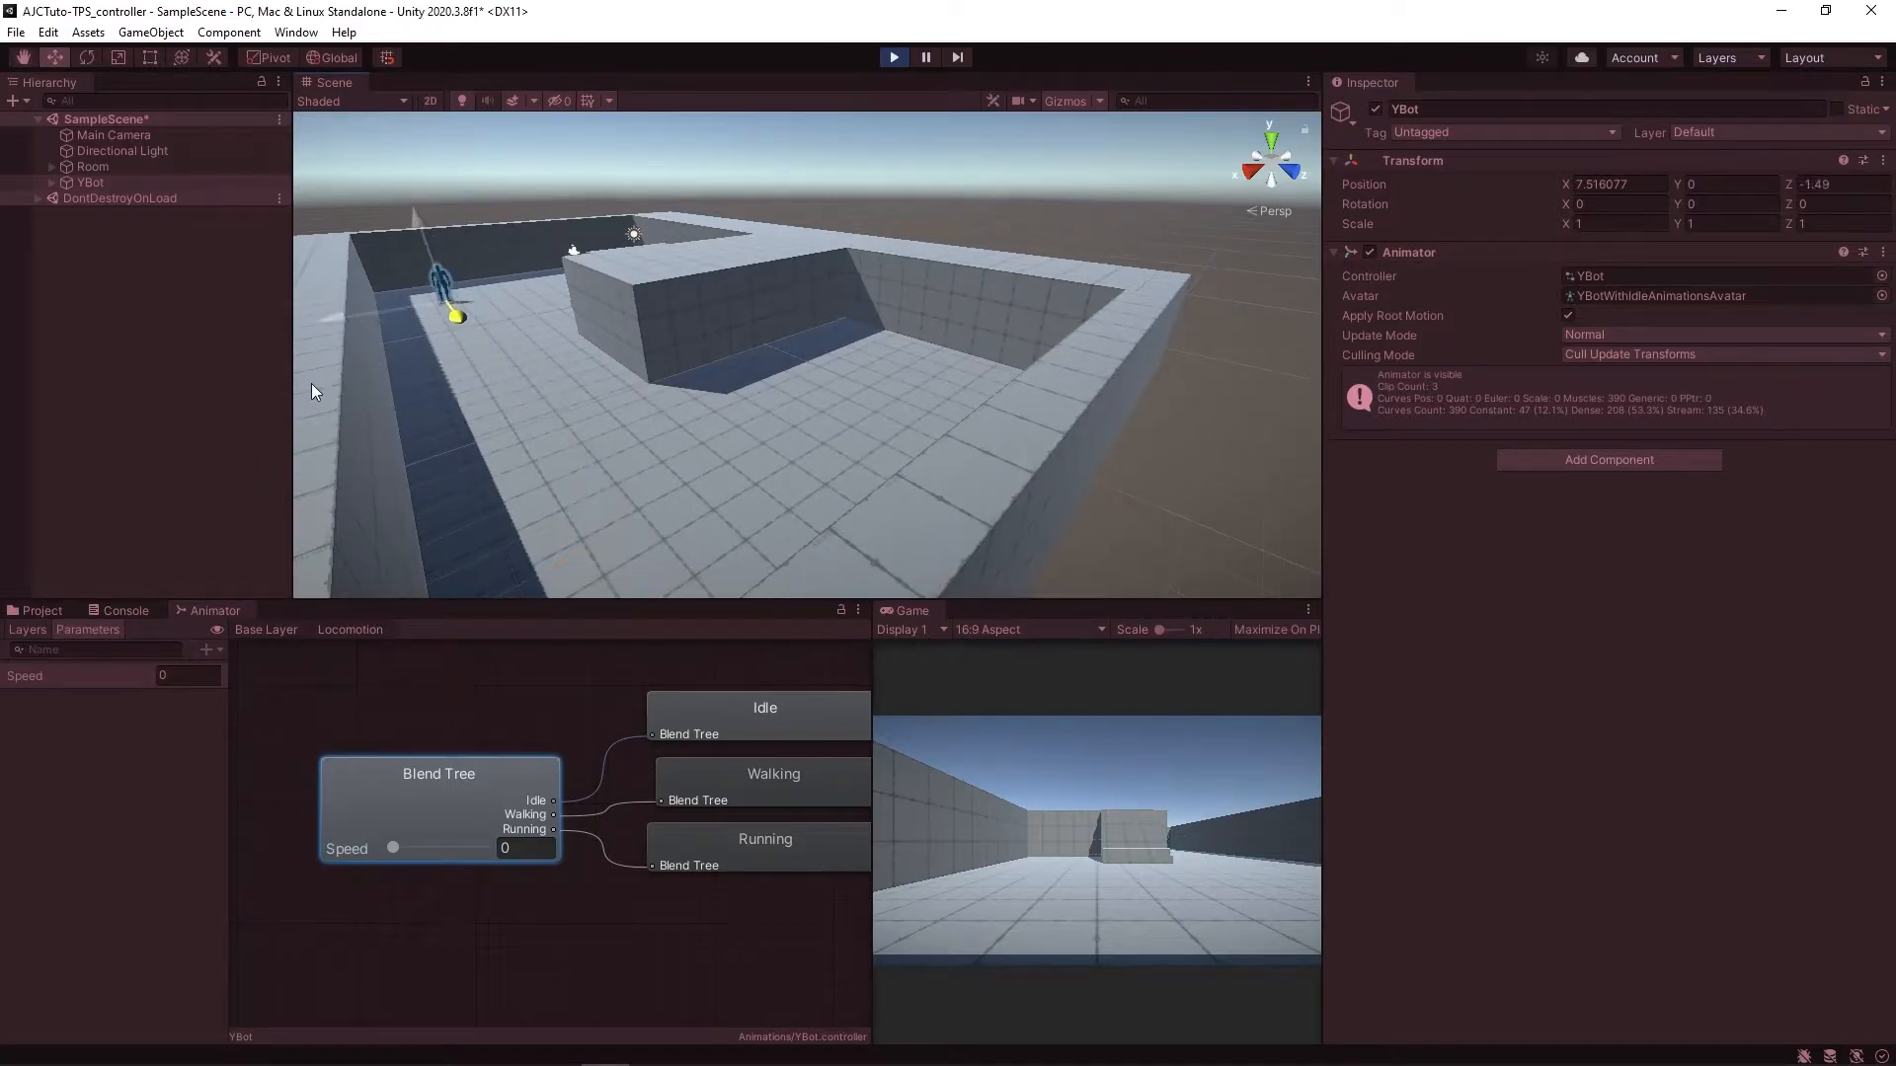
- Vary the blend tree's Speed again during play and reposition YBot to observe its movement in the room
drag(395, 849, 328, 855)
scroll(487, 456, down, 4)
drag(889, 595, 500, 415)
scroll(499, 414, up, 4)
middle_drag(500, 415, 766, 410)
scroll(661, 433, up, 3)
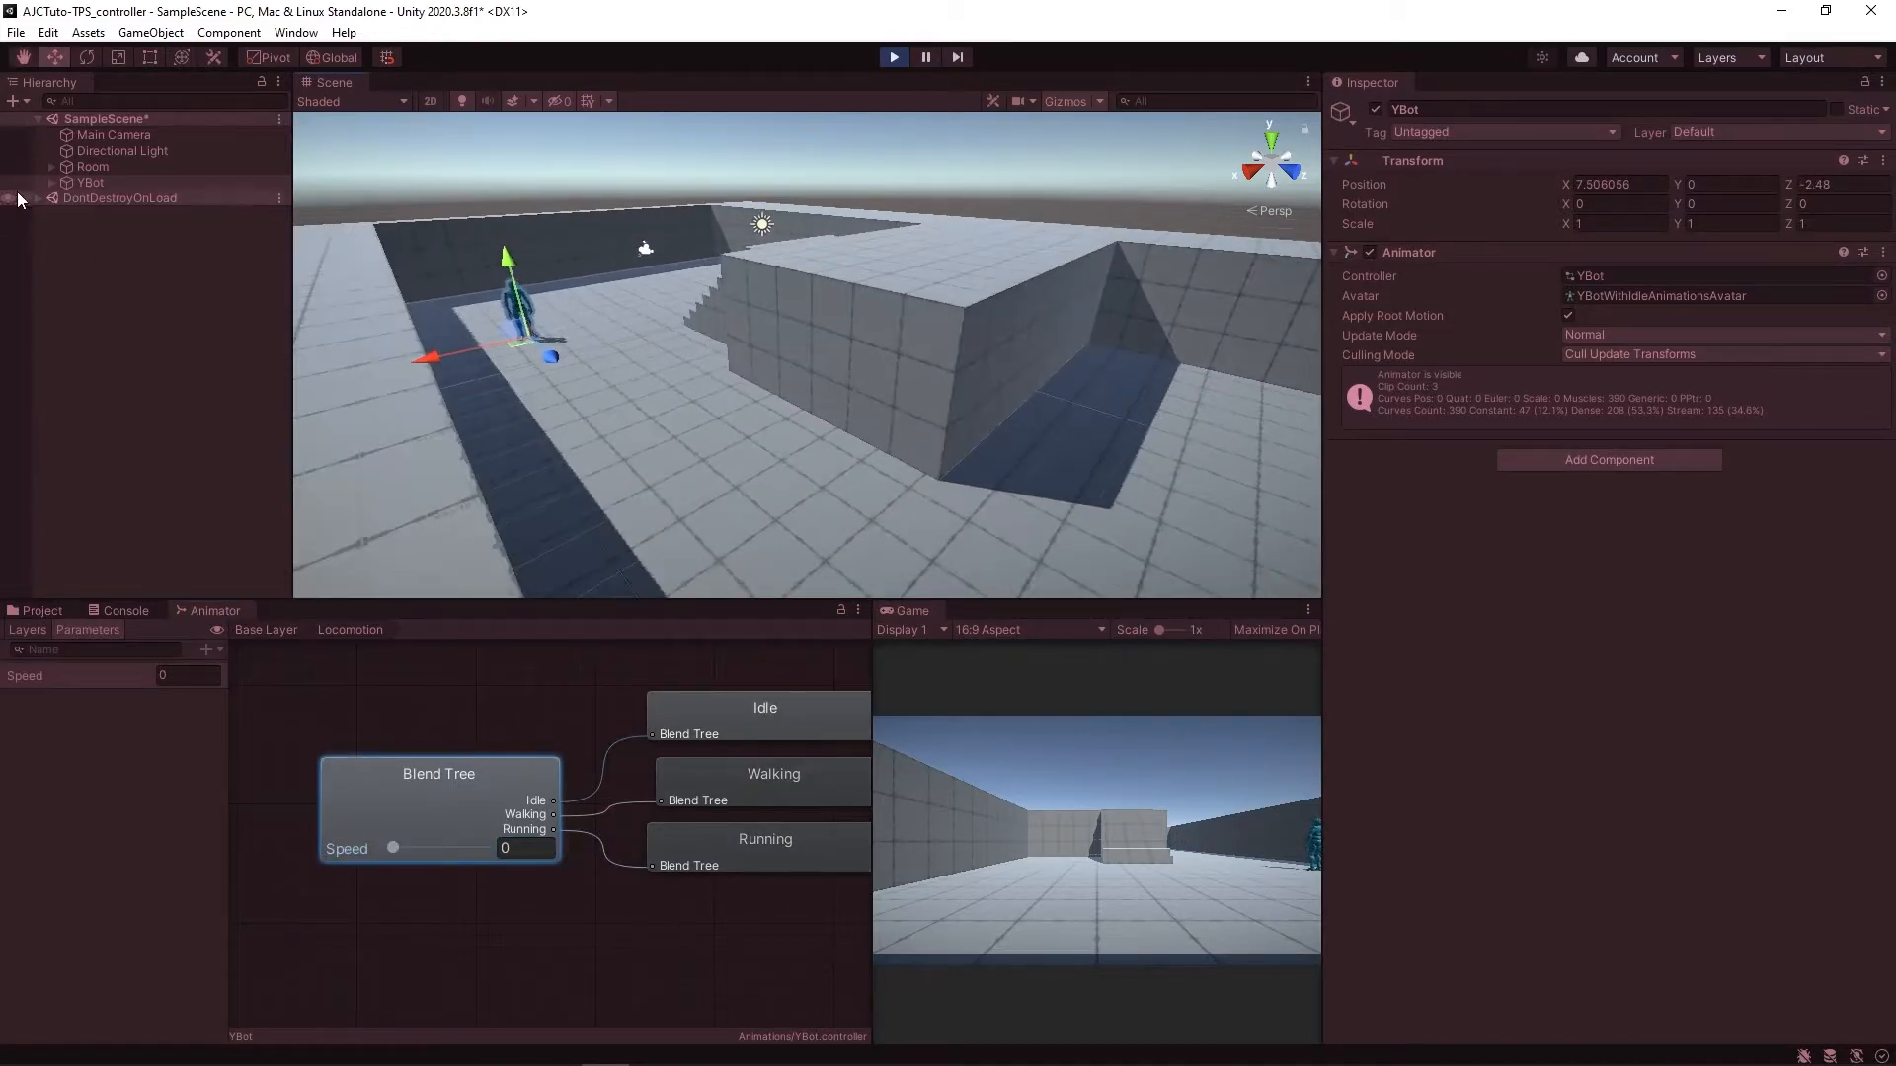
- Raise the blend tree's Speed to 1 to test the running motion and stop playing
click(388, 583)
drag(394, 848, 506, 855)
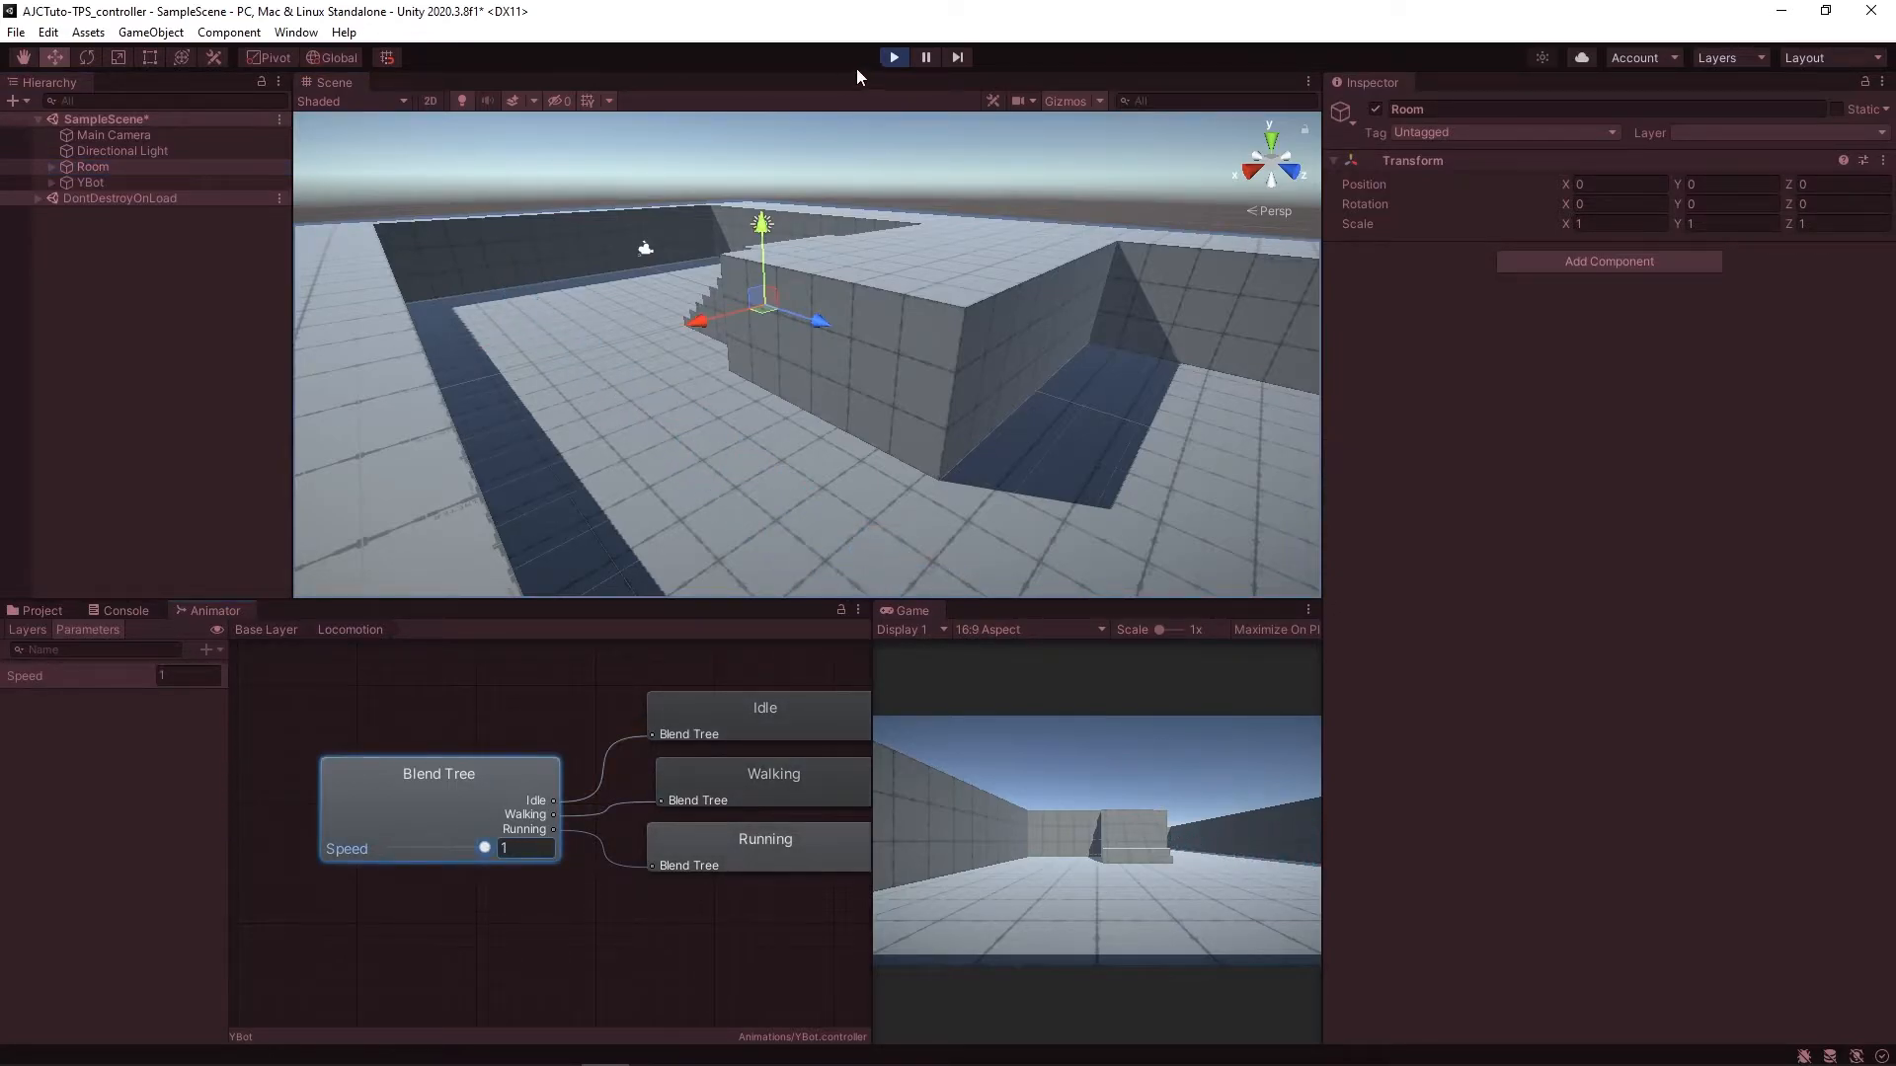
click(894, 56)
- Reset the blend tree's Speed to 0 and reposition YBot along the Z axis for another play test
right_drag(850, 525, 787, 484)
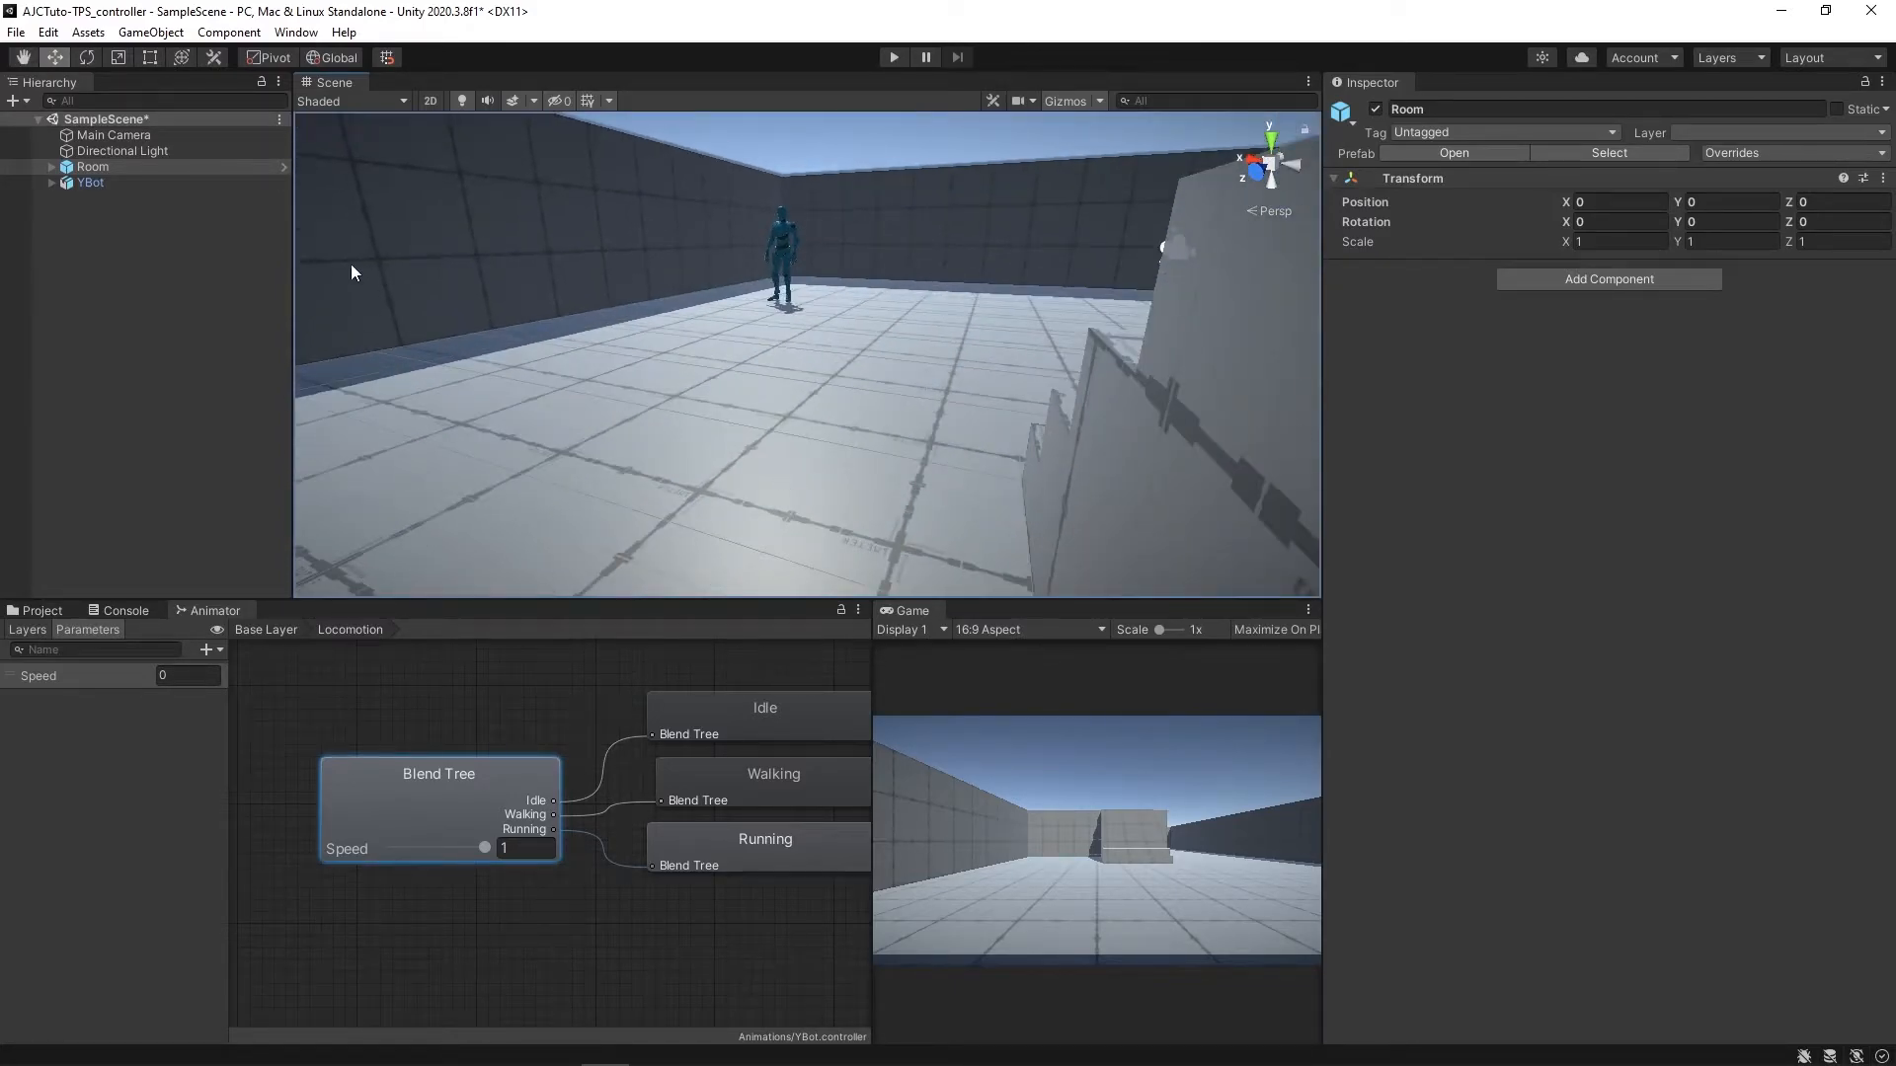
drag(484, 847, 393, 847)
right_drag(727, 180, 736, 435)
click(90, 183)
drag(850, 389, 1095, 405)
click(957, 480)
click(893, 55)
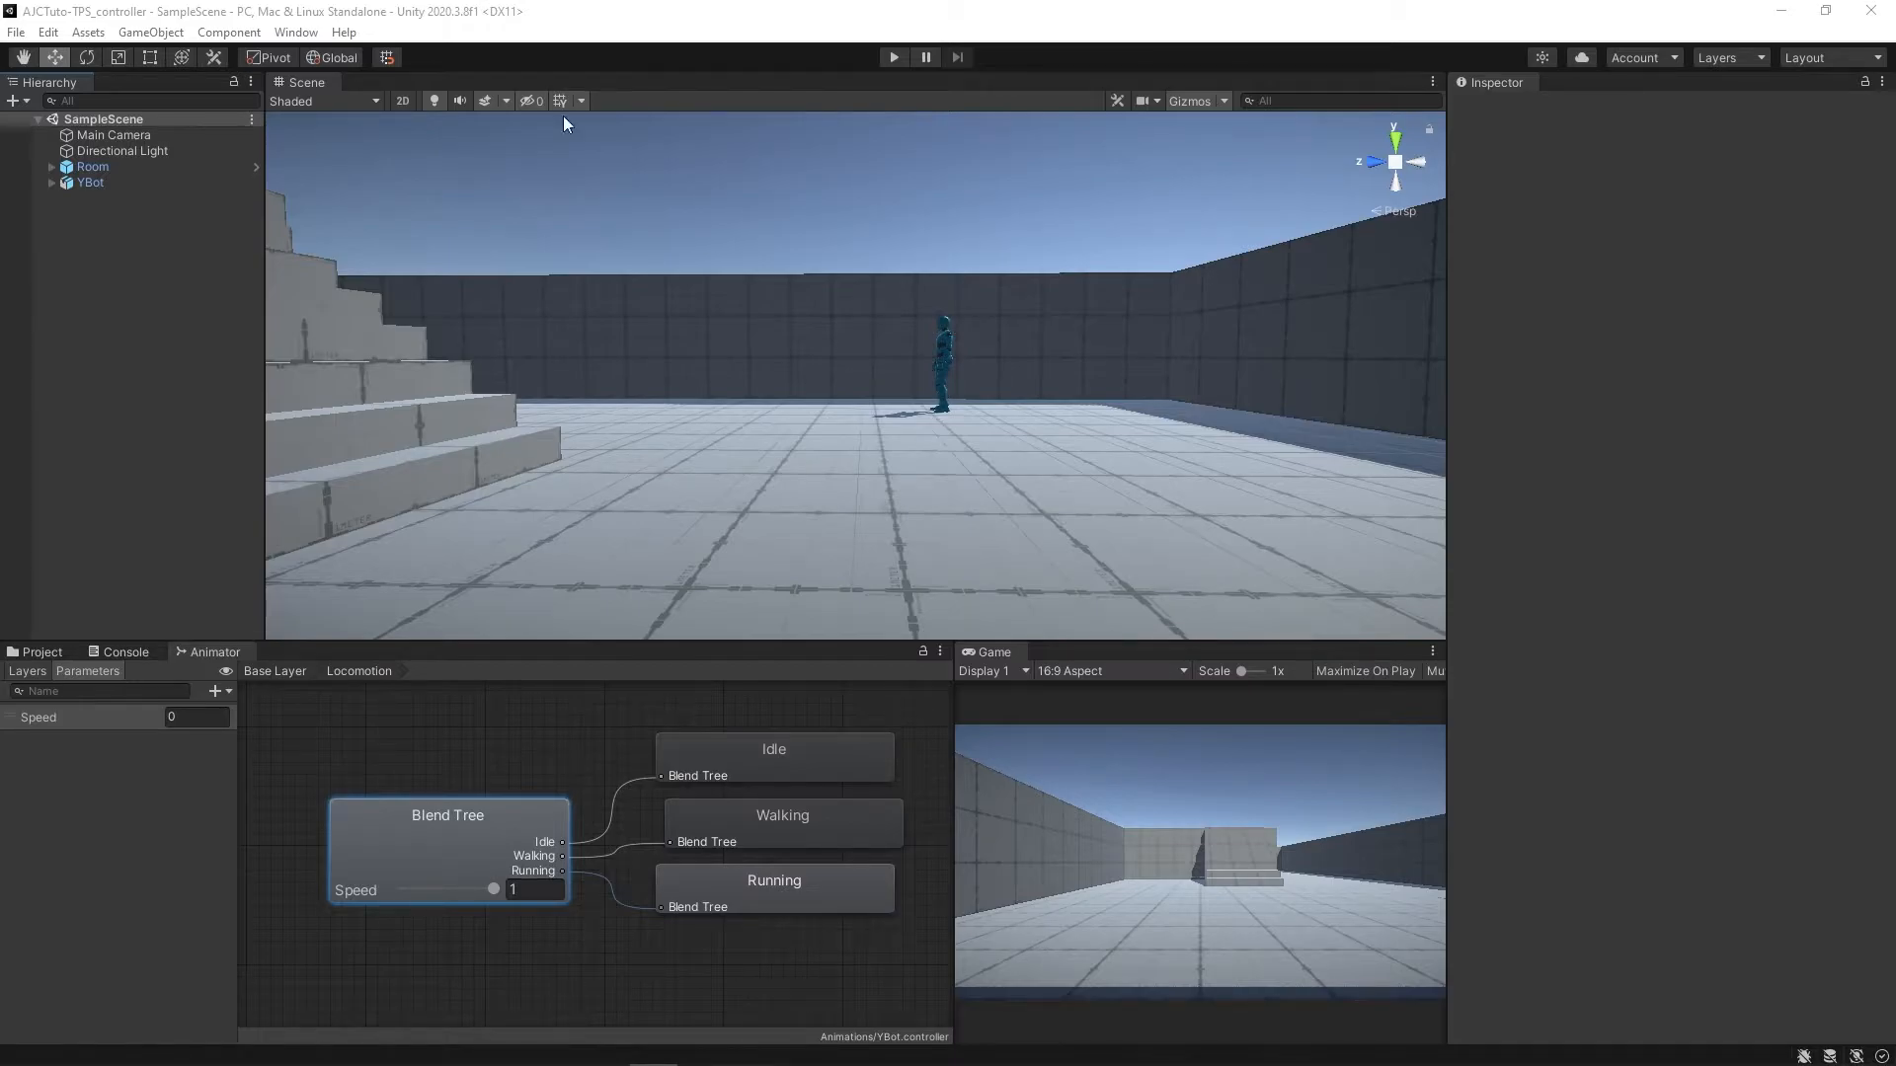
- Install the Cinemachine and Input System packages from the Unity Registry in the Package Manager
click(288, 35)
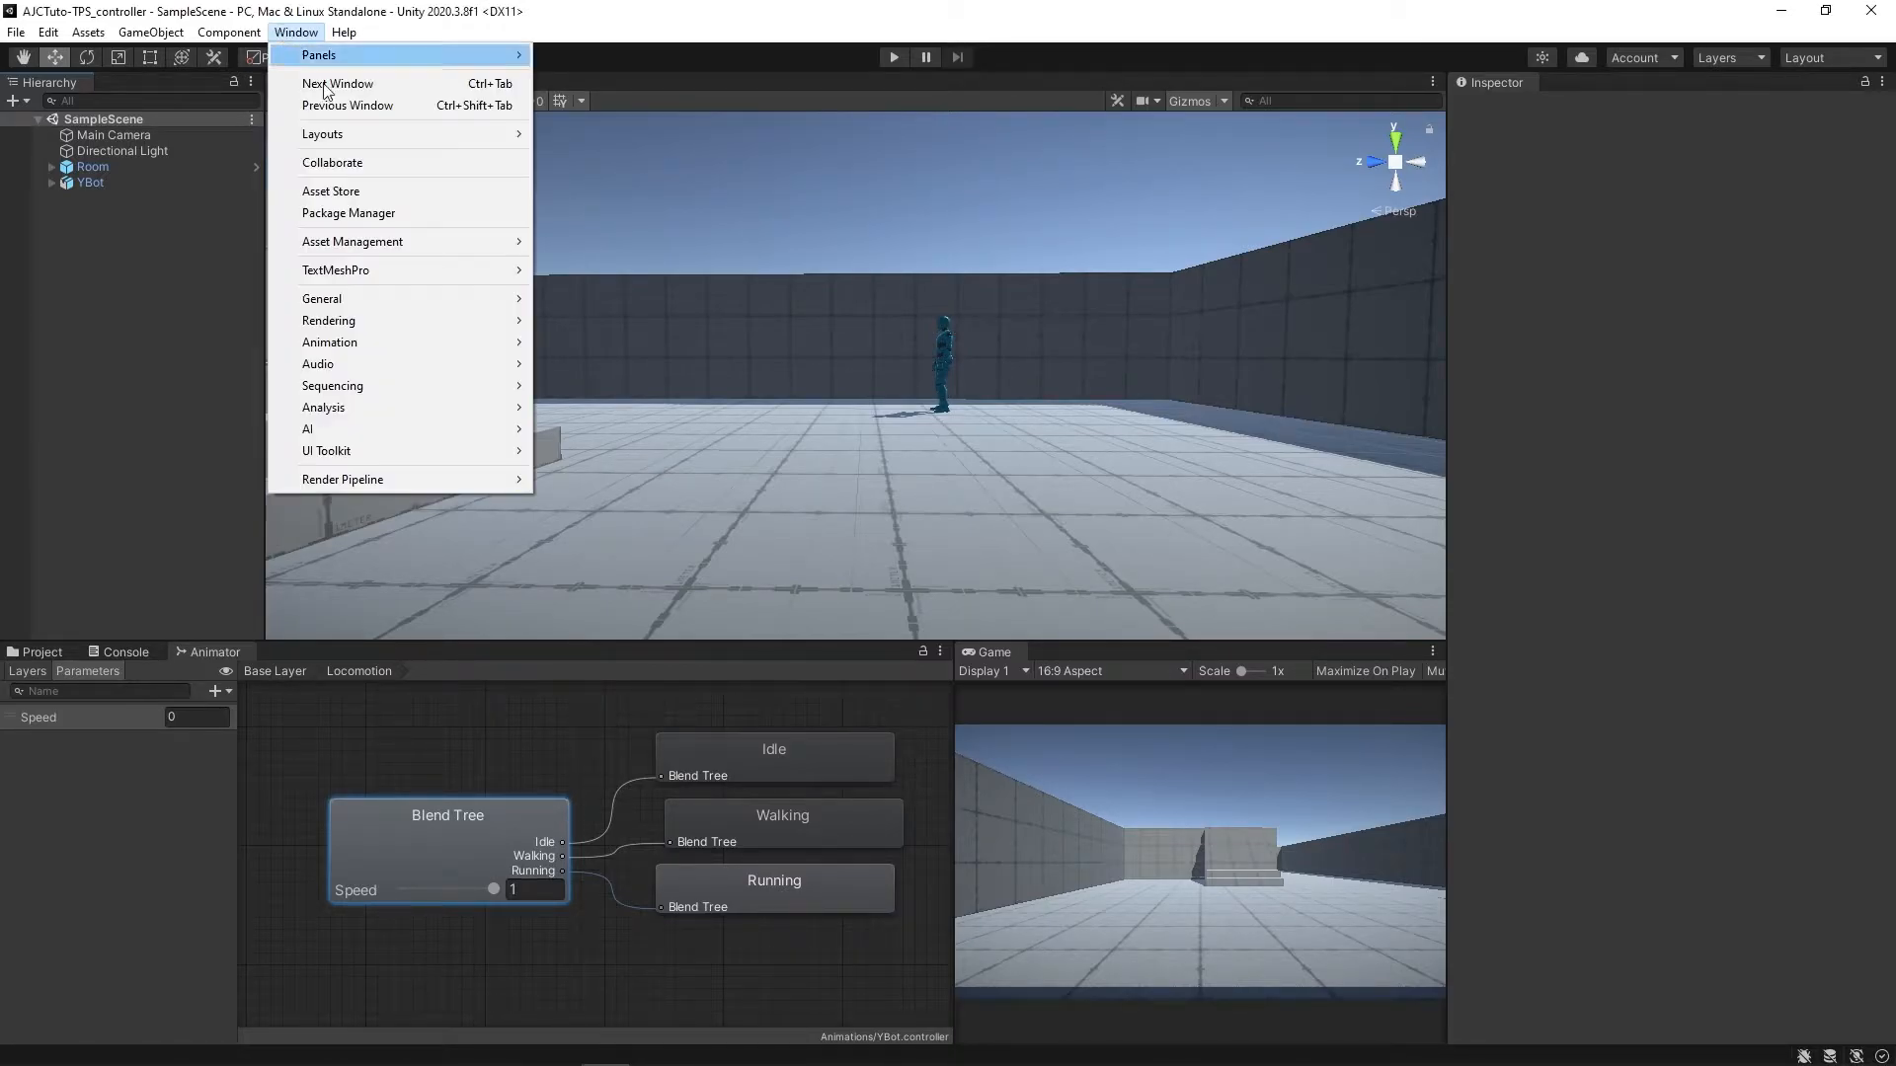
click(395, 211)
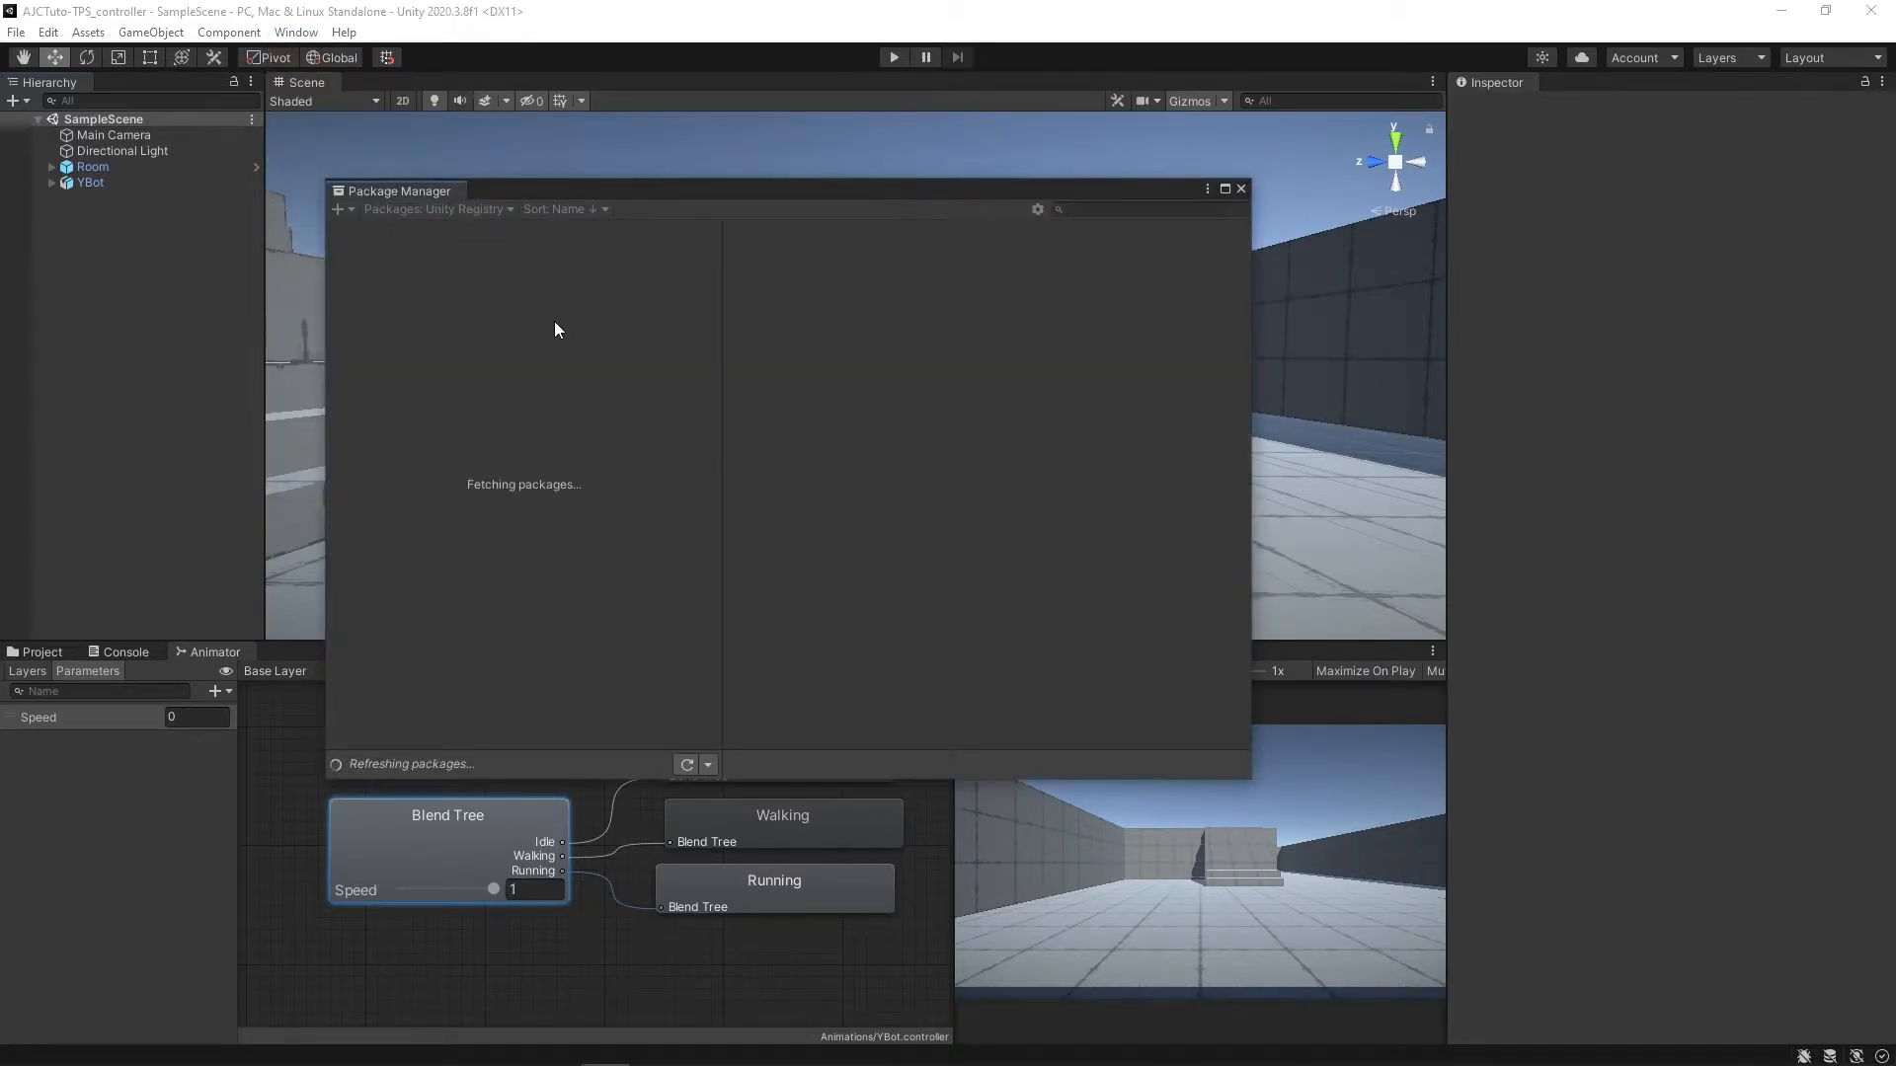
click(1110, 211)
text(Cinemachine)
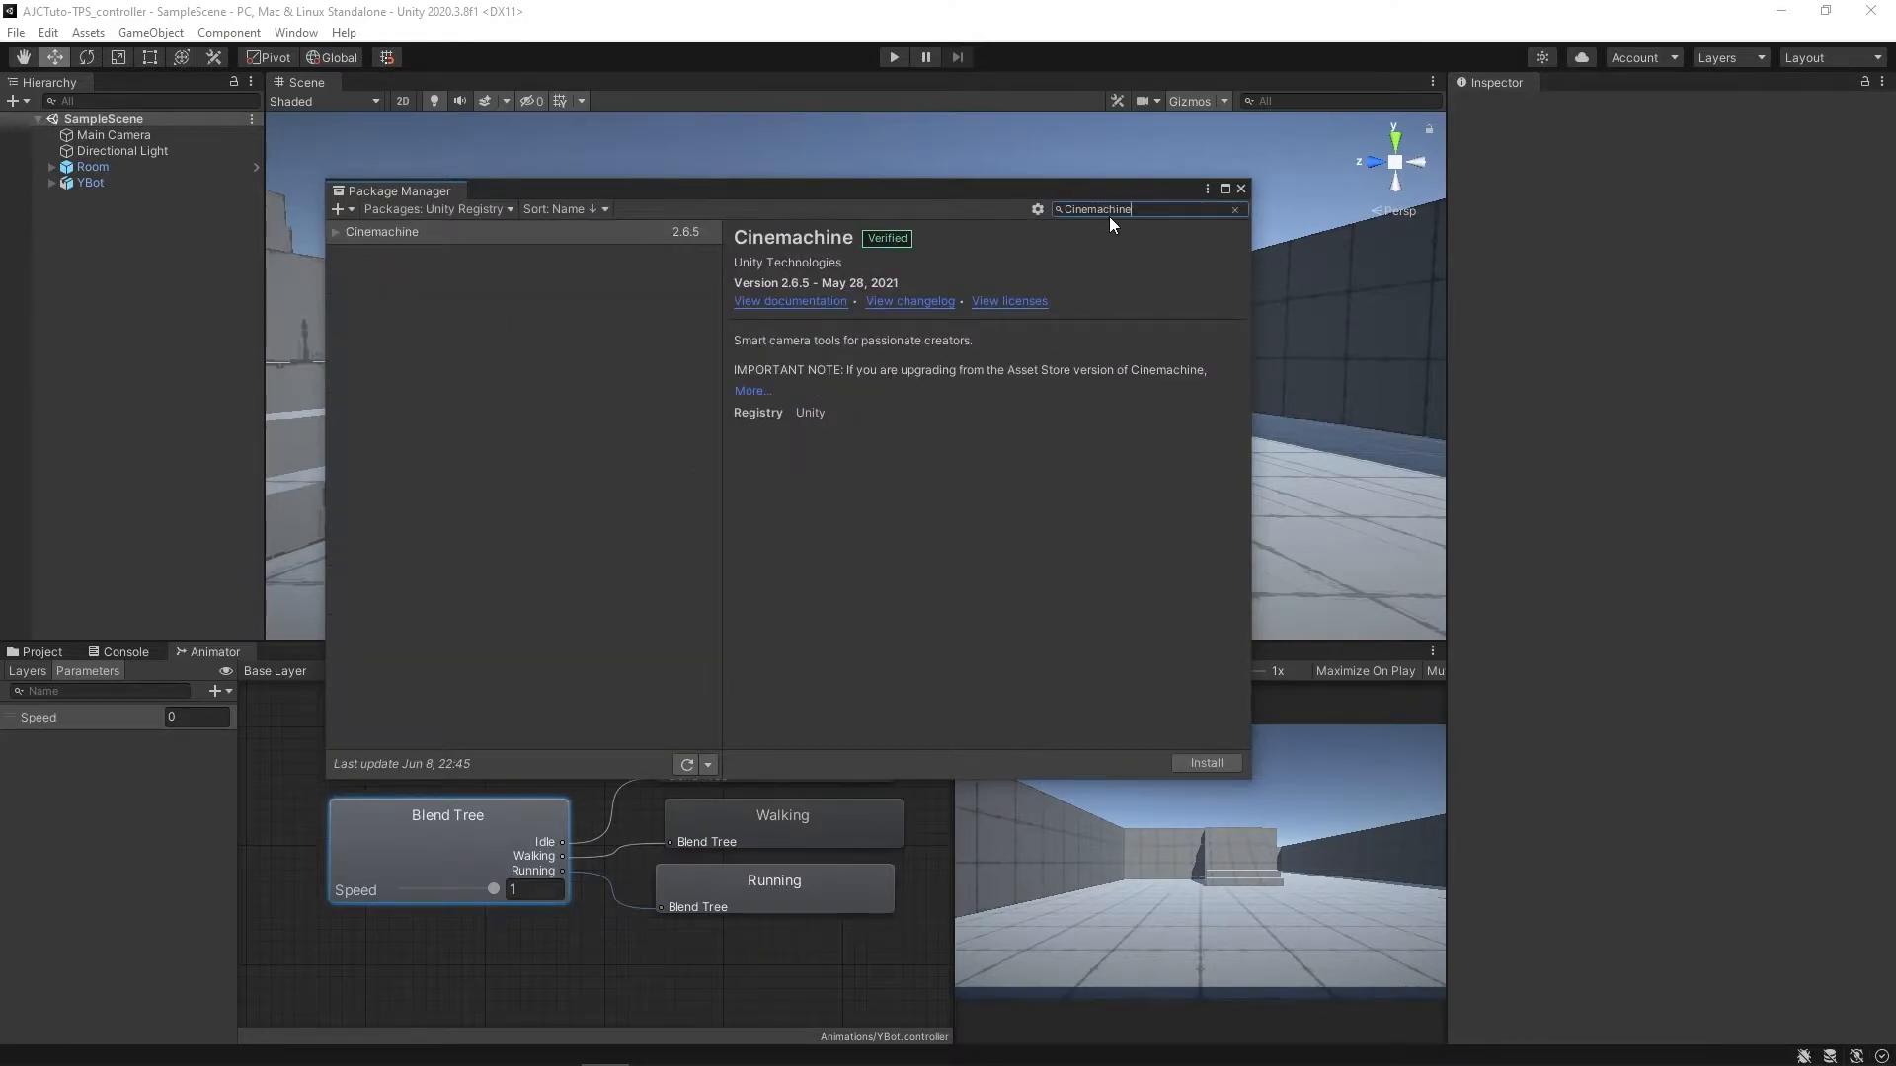
click(1207, 762)
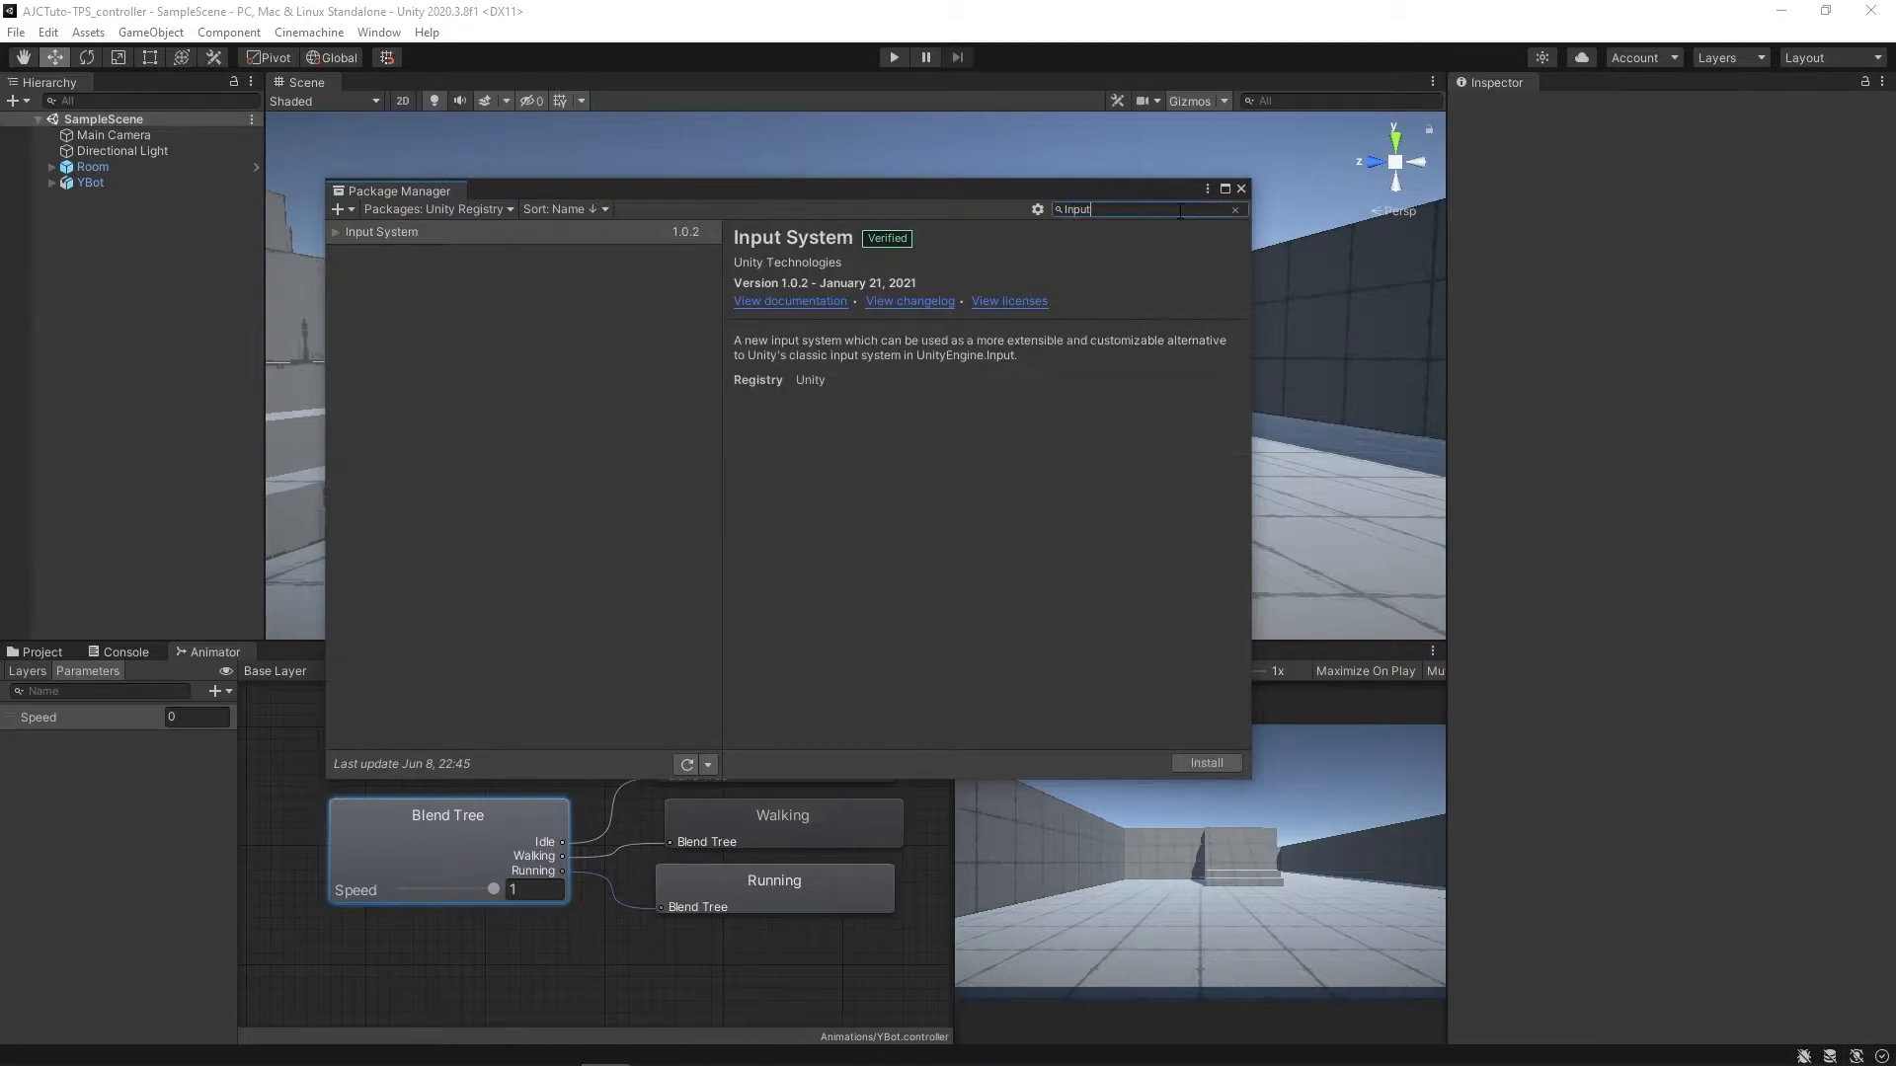
click(1225, 763)
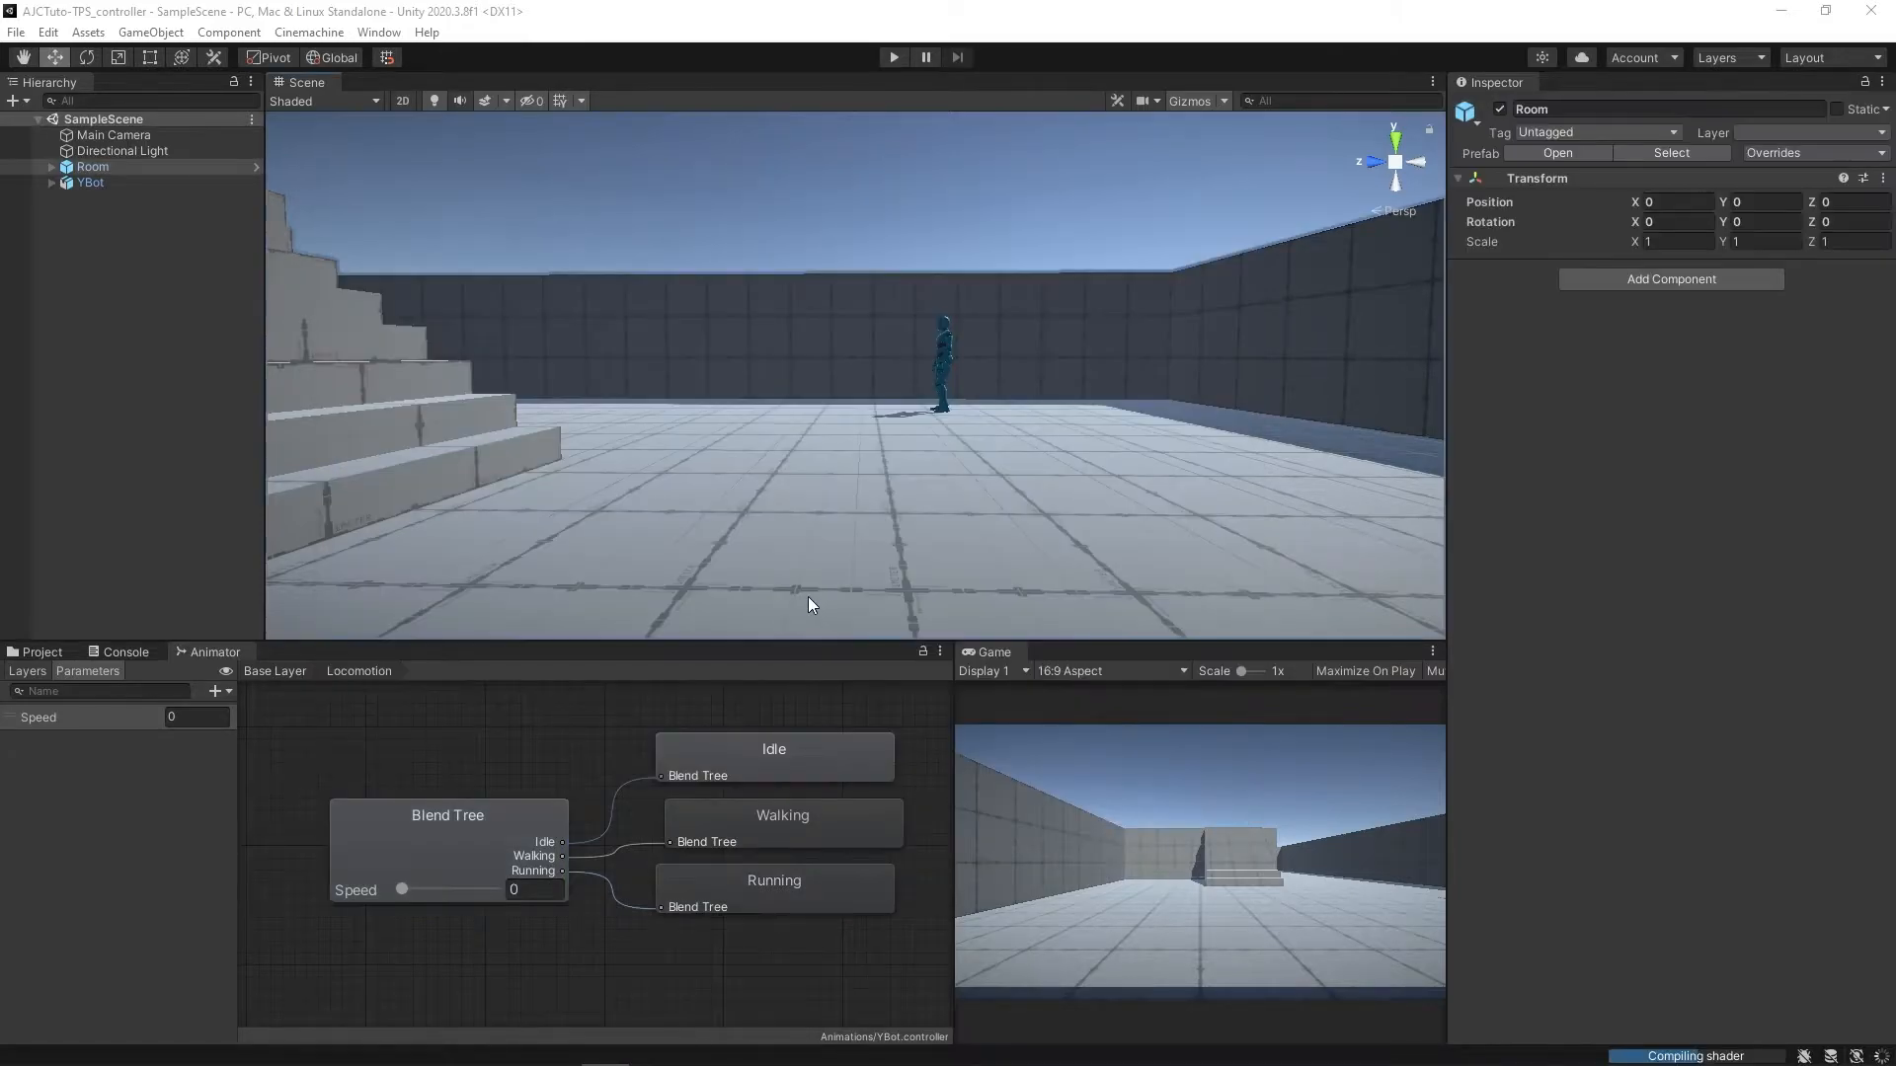
- Create a Cinemachine virtual camera in the scene and review its settings
click(316, 33)
click(324, 55)
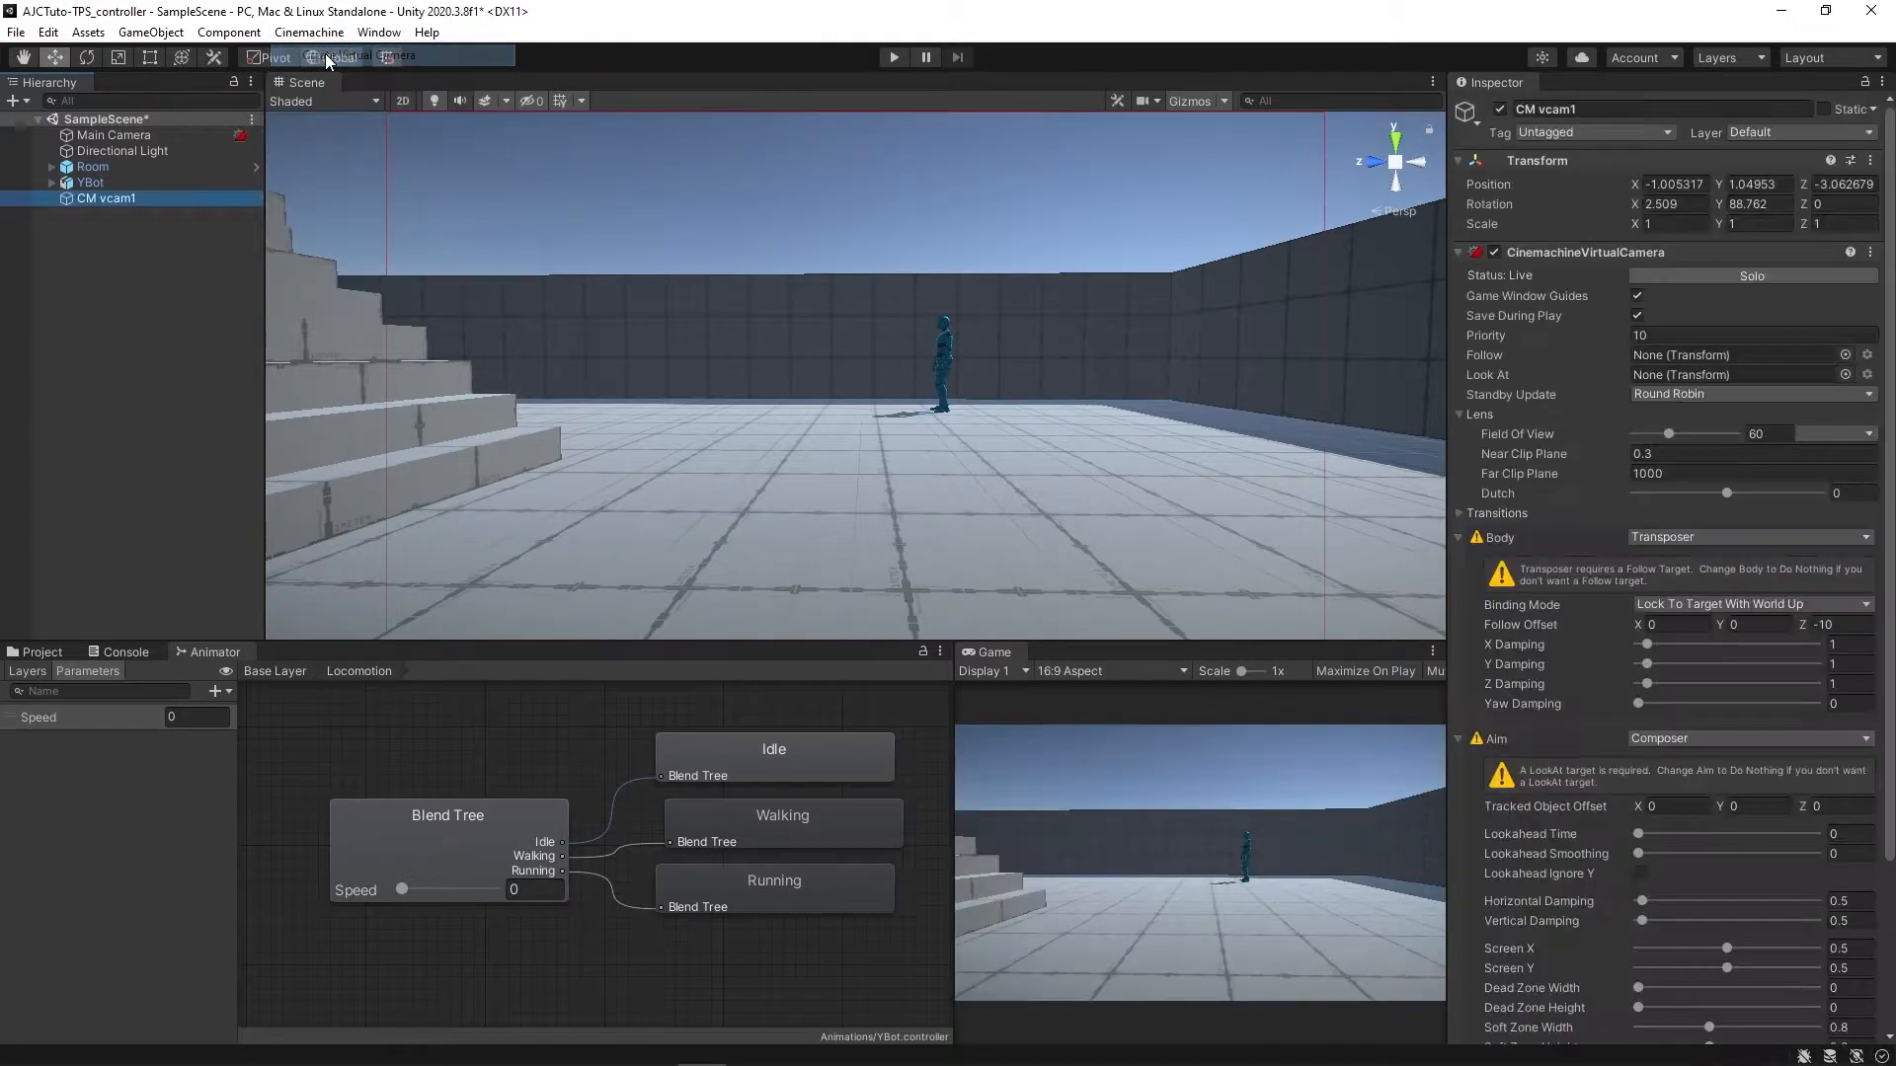
scroll(1544, 507, down, 5)
scroll(1545, 508, up, 4)
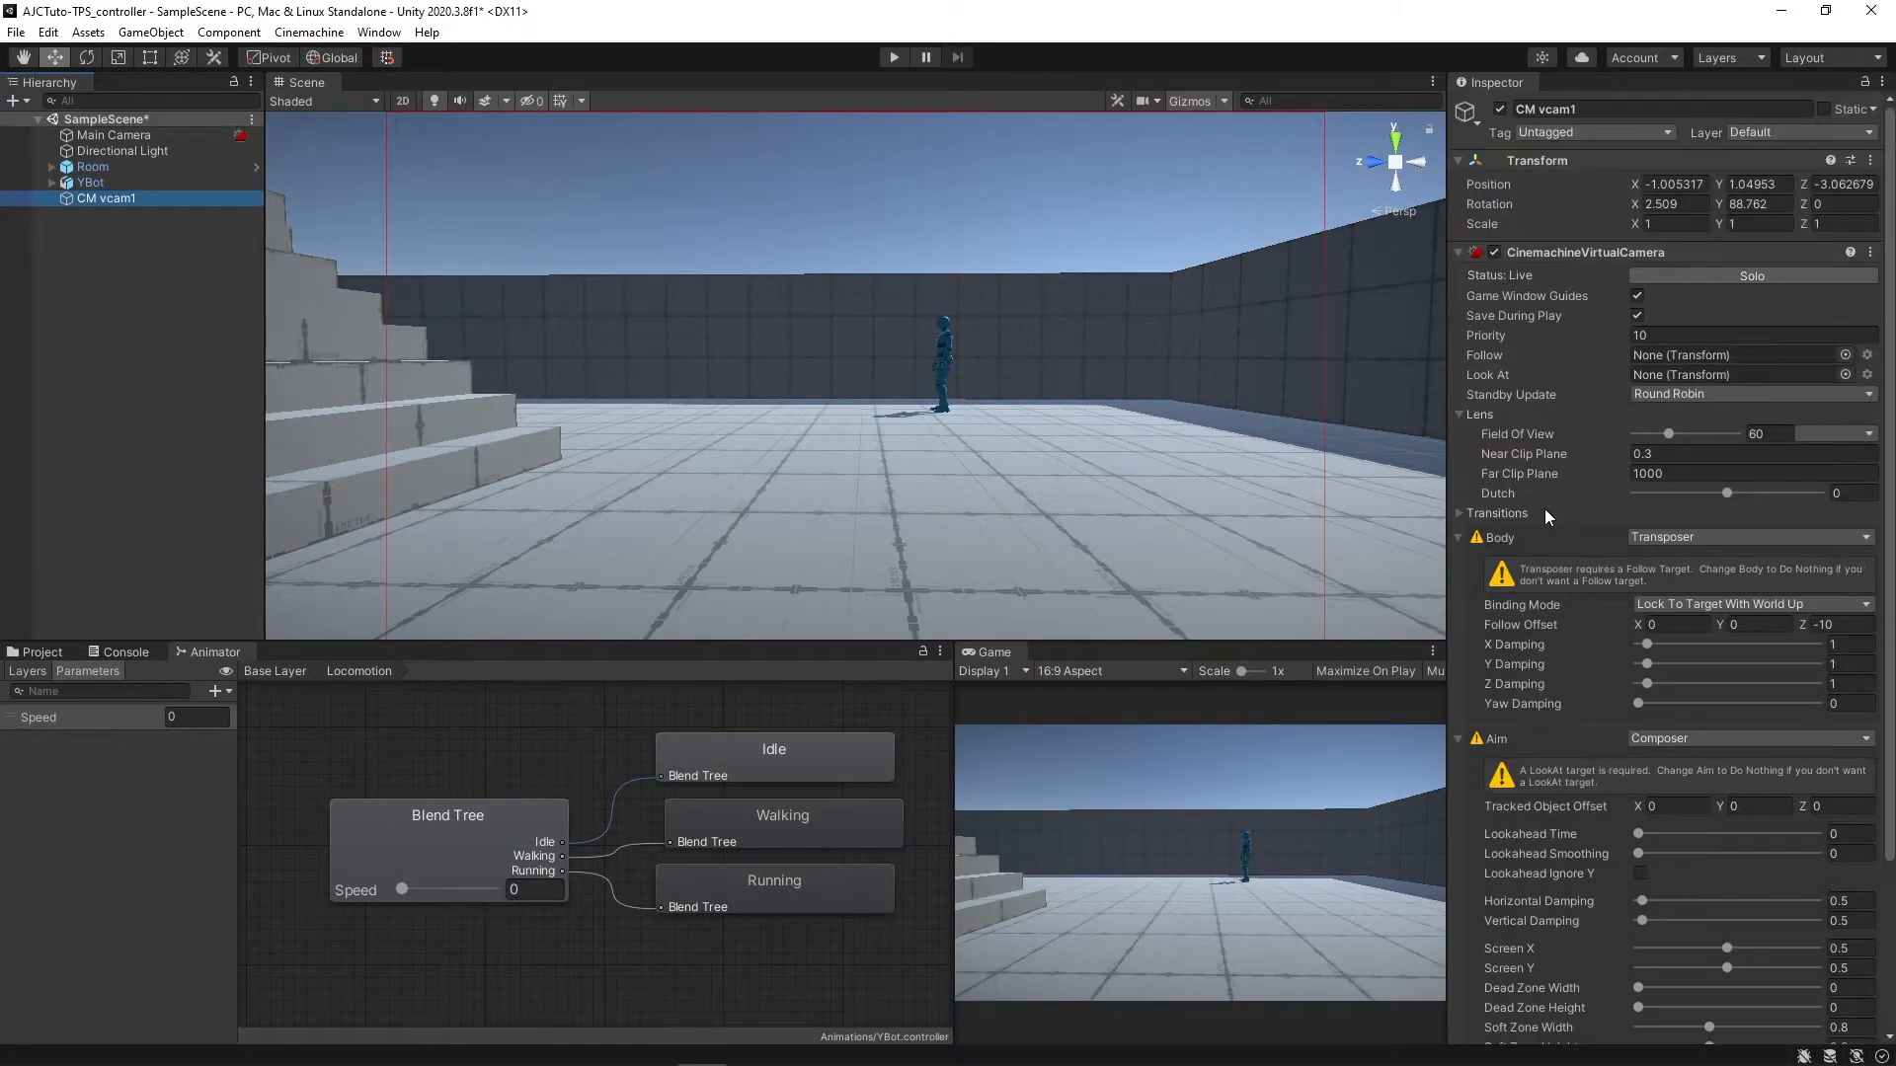
- Set the virtual camera's Follow target to YBot and its Body to Framing Transposer
drag(89, 183, 1655, 354)
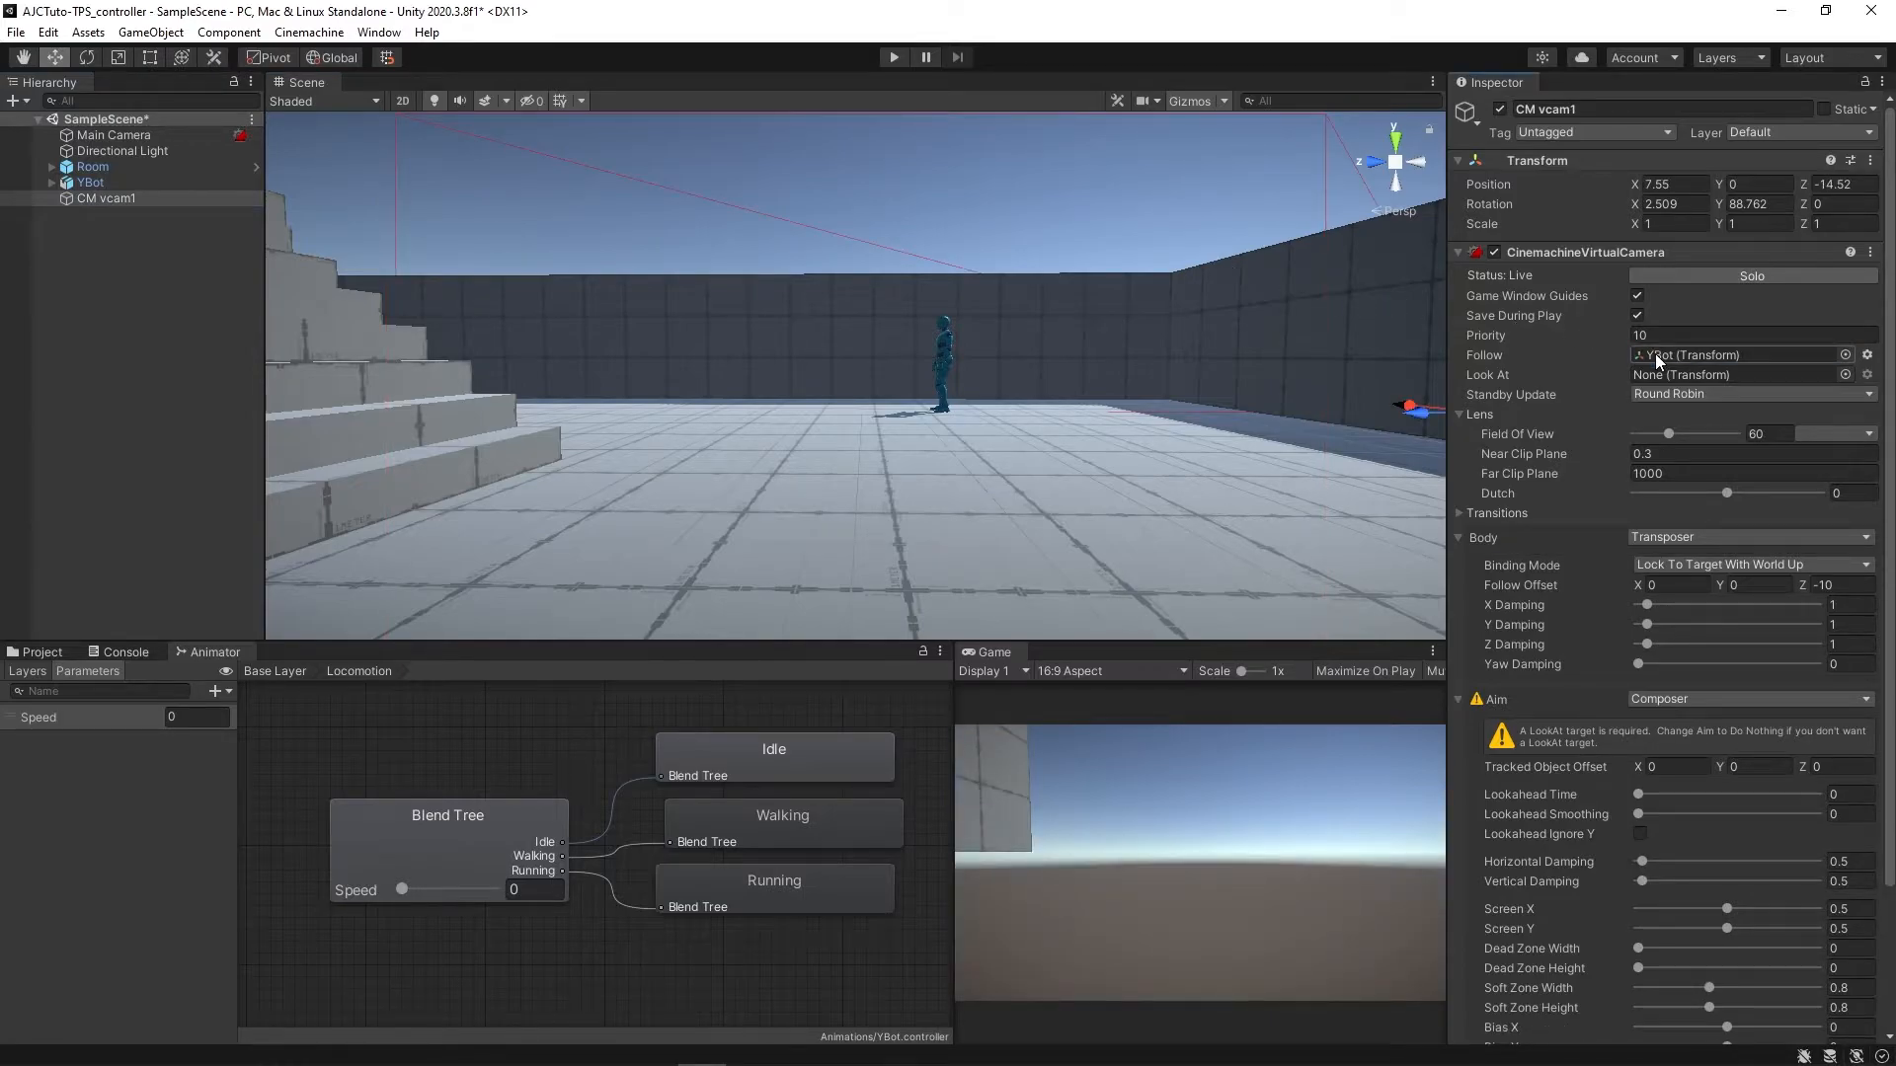
click(1695, 536)
click(1715, 600)
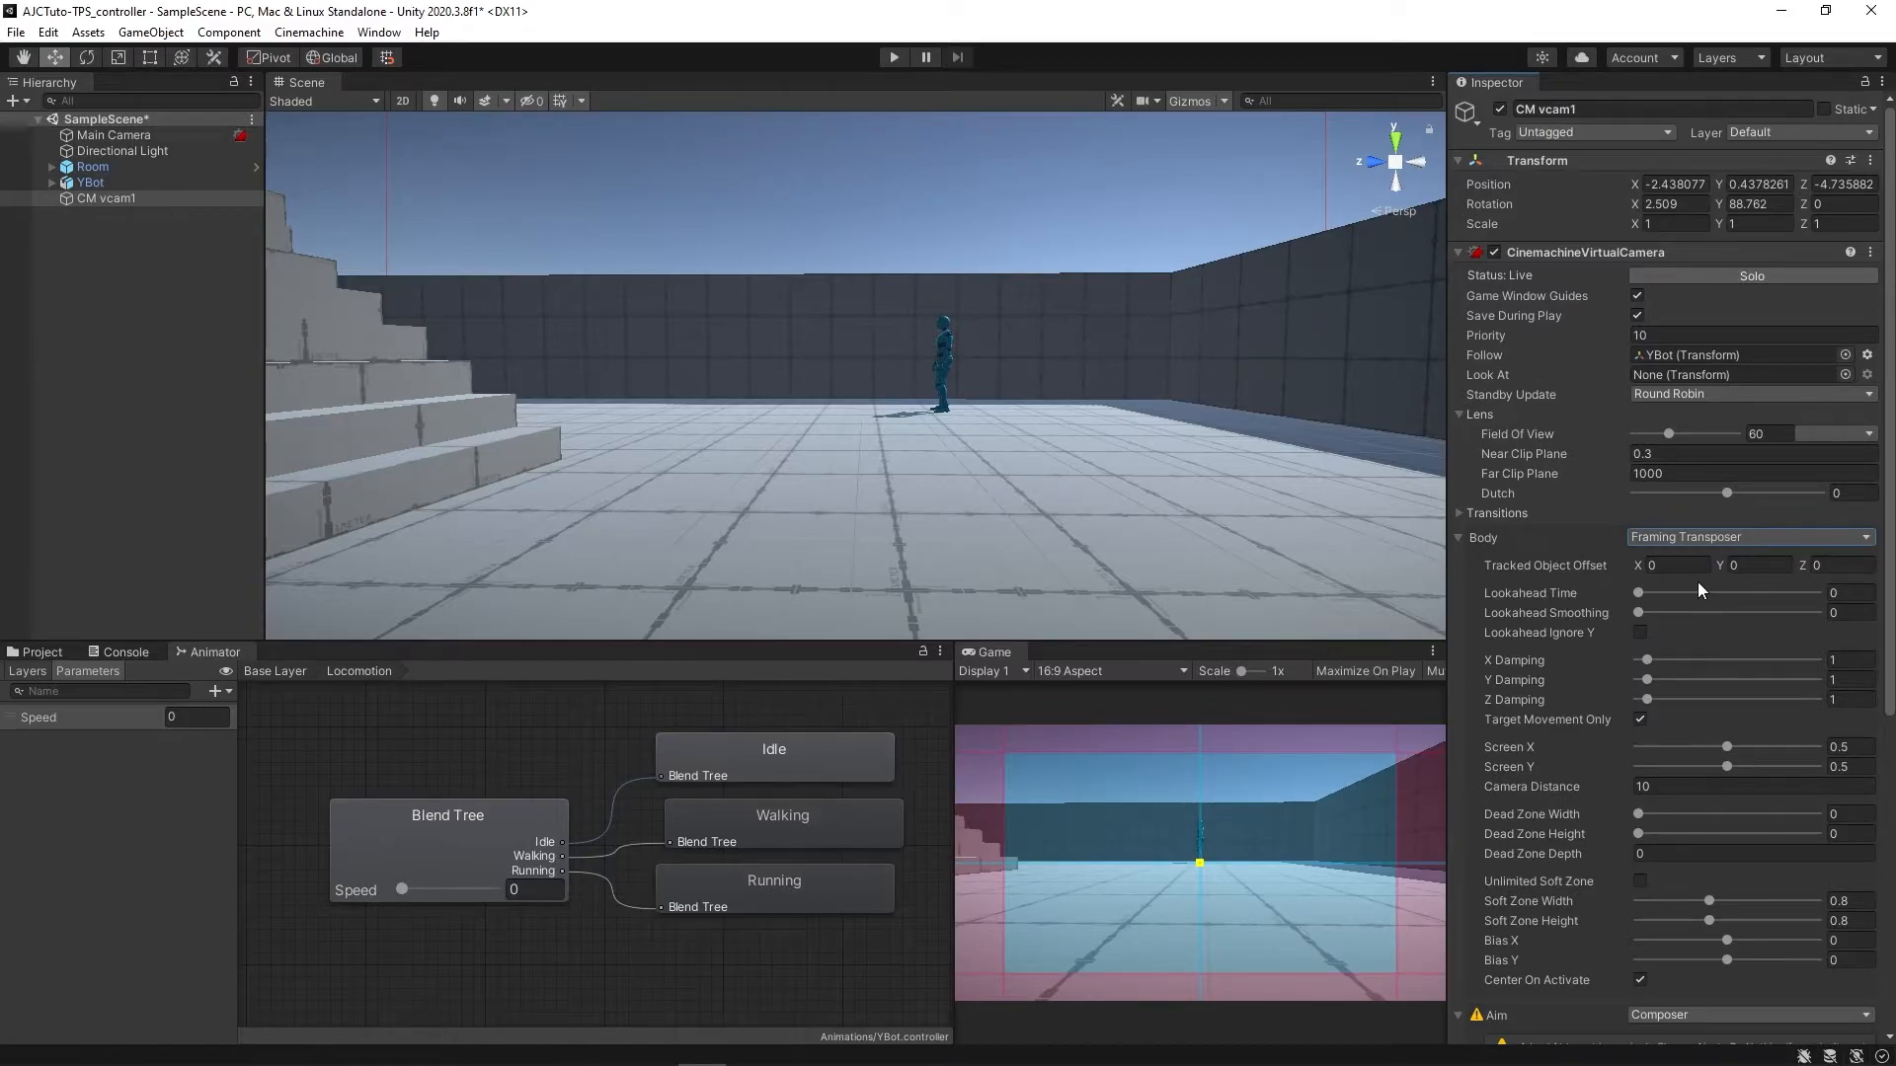
- Set the virtual camera's Tracked Object Offset Y to 0.96 and its Camera Distance to 3.73
drag(1719, 565, 1744, 566)
drag(1520, 795, 1385, 821)
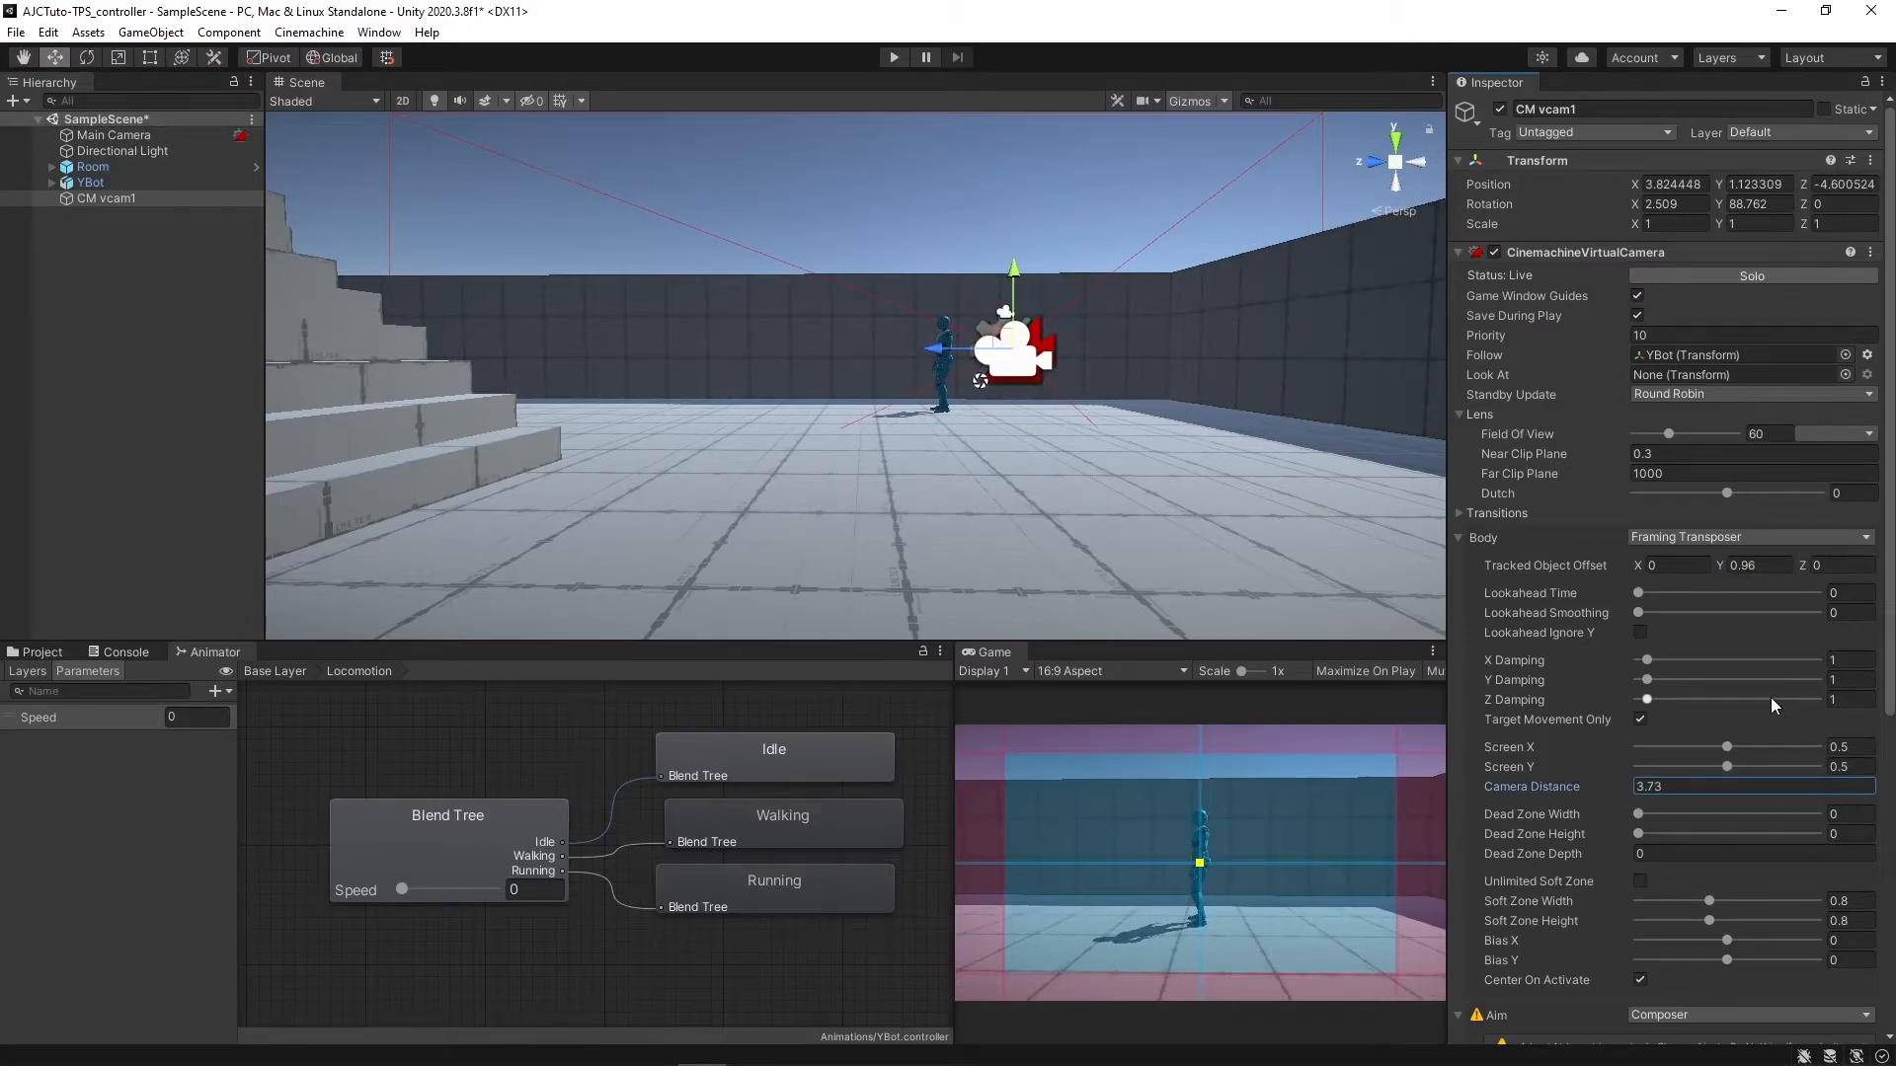
- Change the virtual camera's Aim to POV and reduce its soft zone to 0.09 wide and 0.1 high
scroll(1762, 695, down, 3)
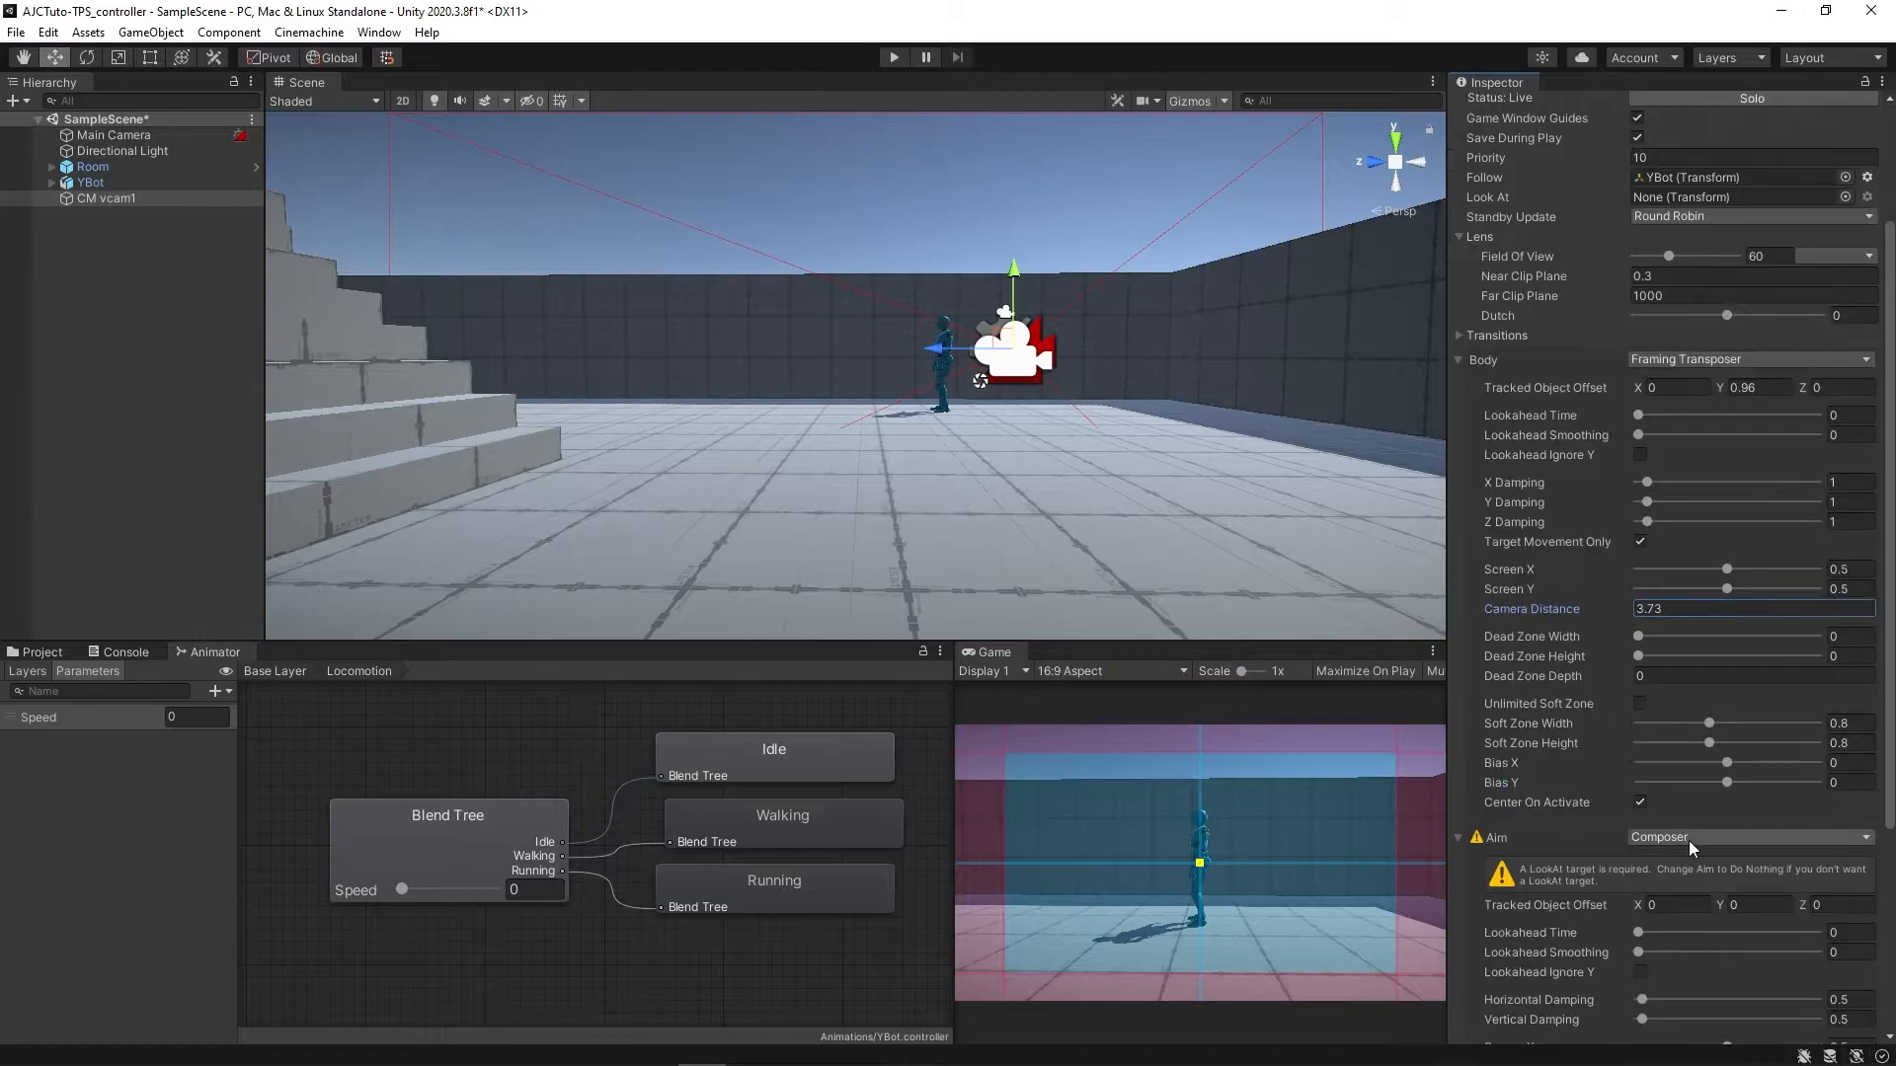
click(1689, 838)
click(1679, 941)
scroll(1663, 868, down, 5)
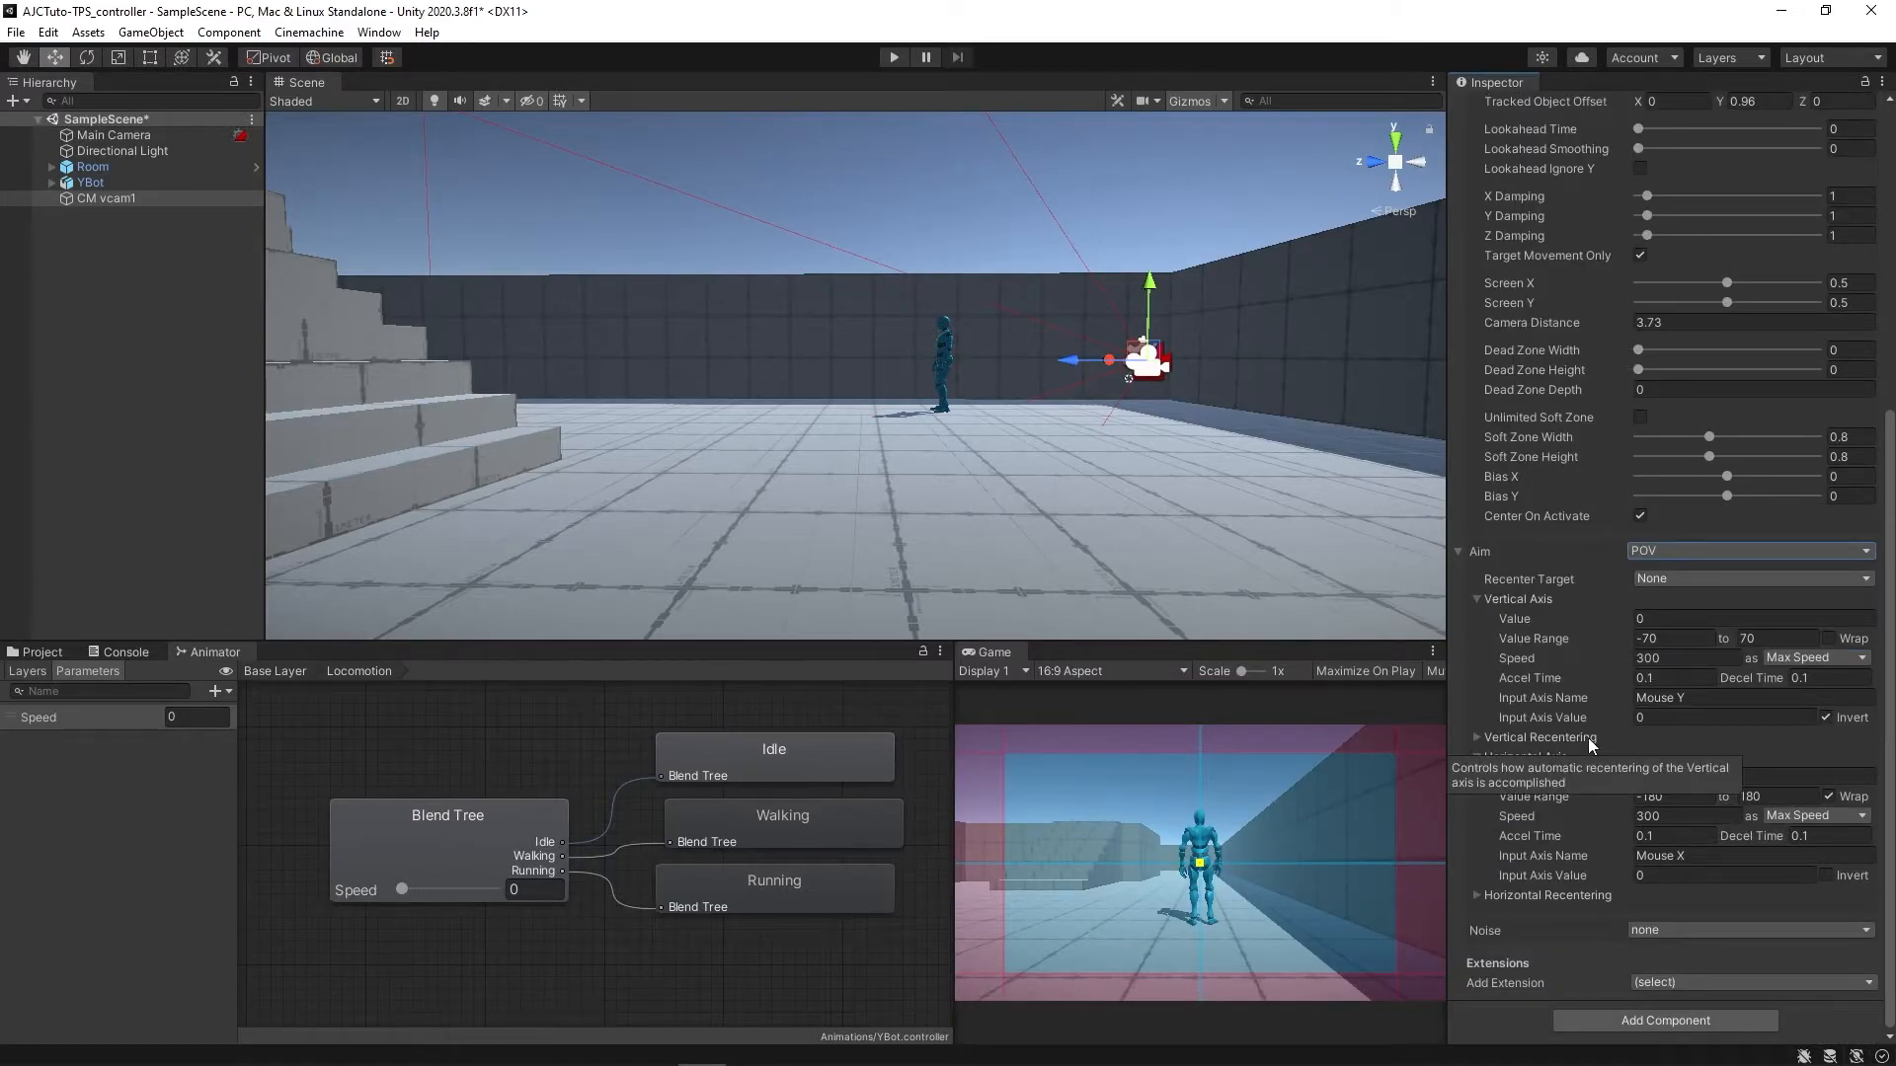
drag(1710, 437, 1647, 456)
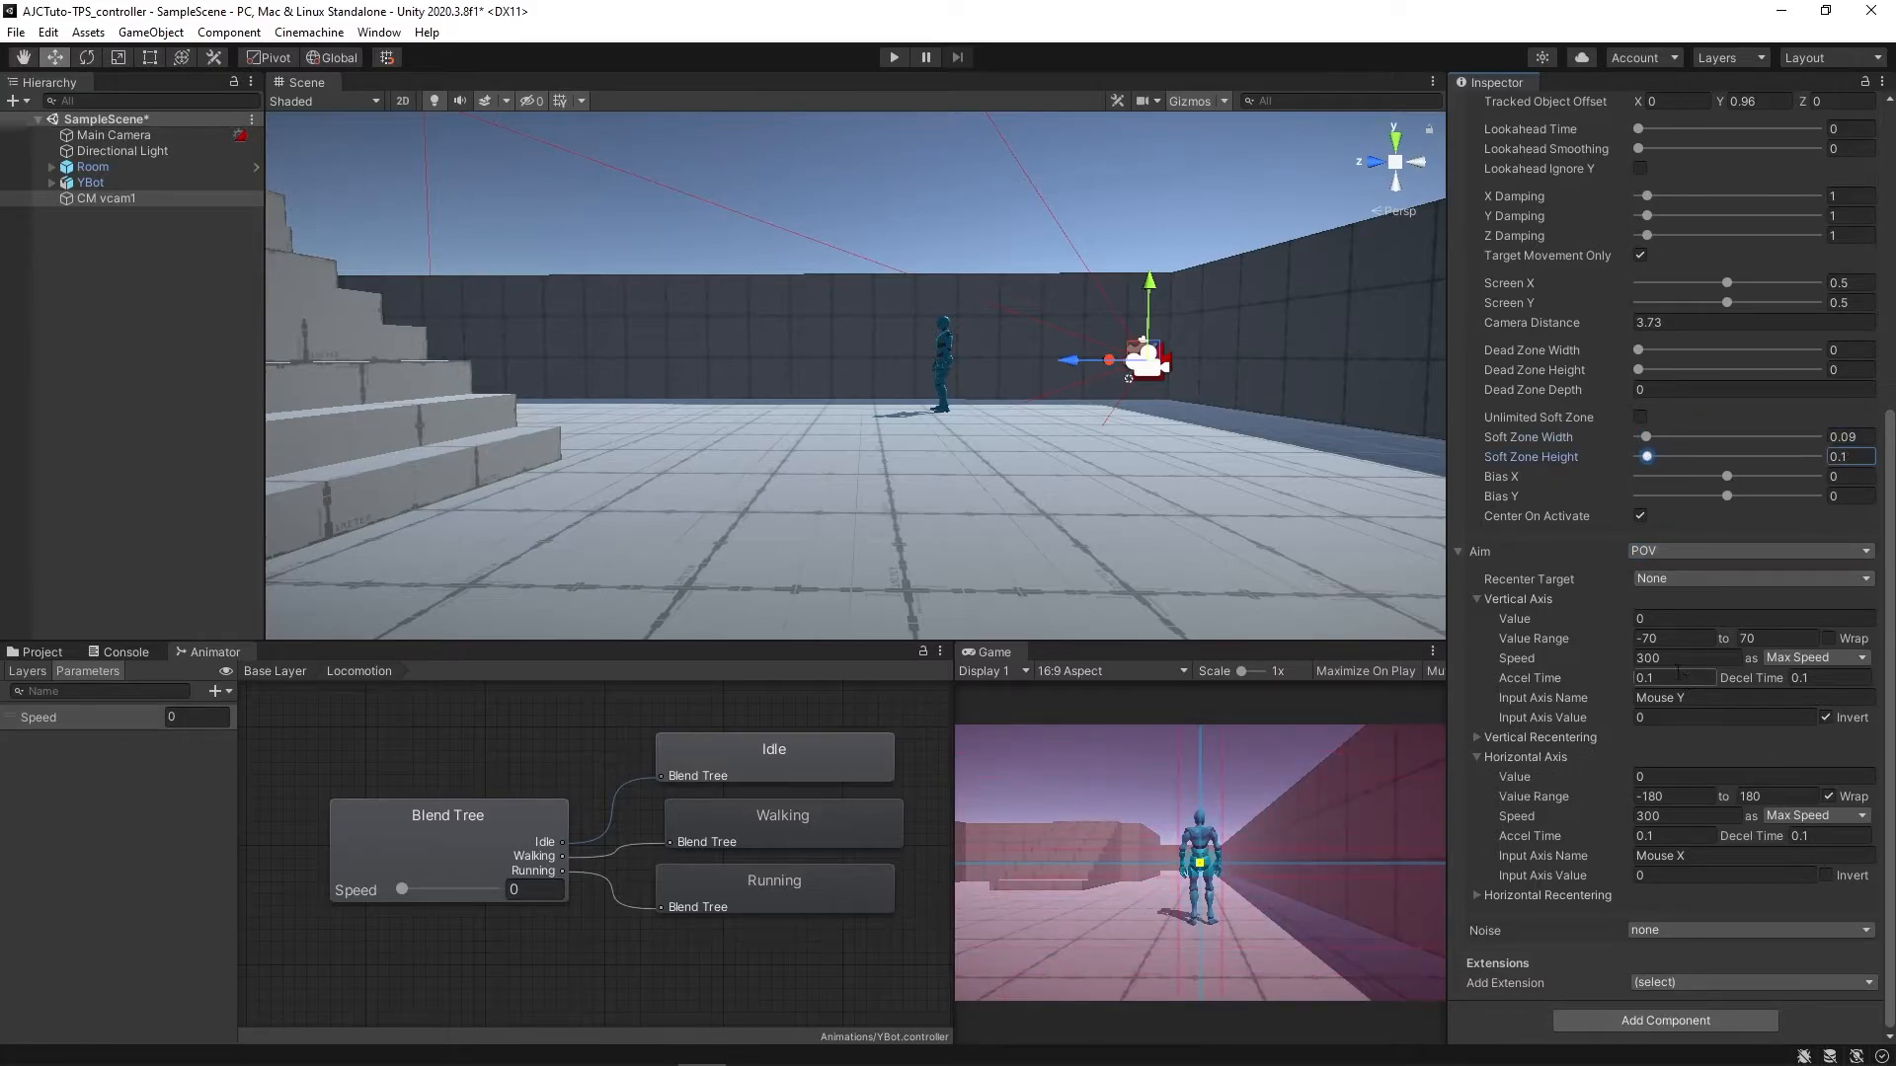
- Set the POV Recenter Target to Follow Target Forward and limit the Vertical Axis value range to -10 to 45
click(1689, 579)
click(1691, 622)
click(1688, 639)
text(-10)
key(Tab)
text(45)
key(Tab)
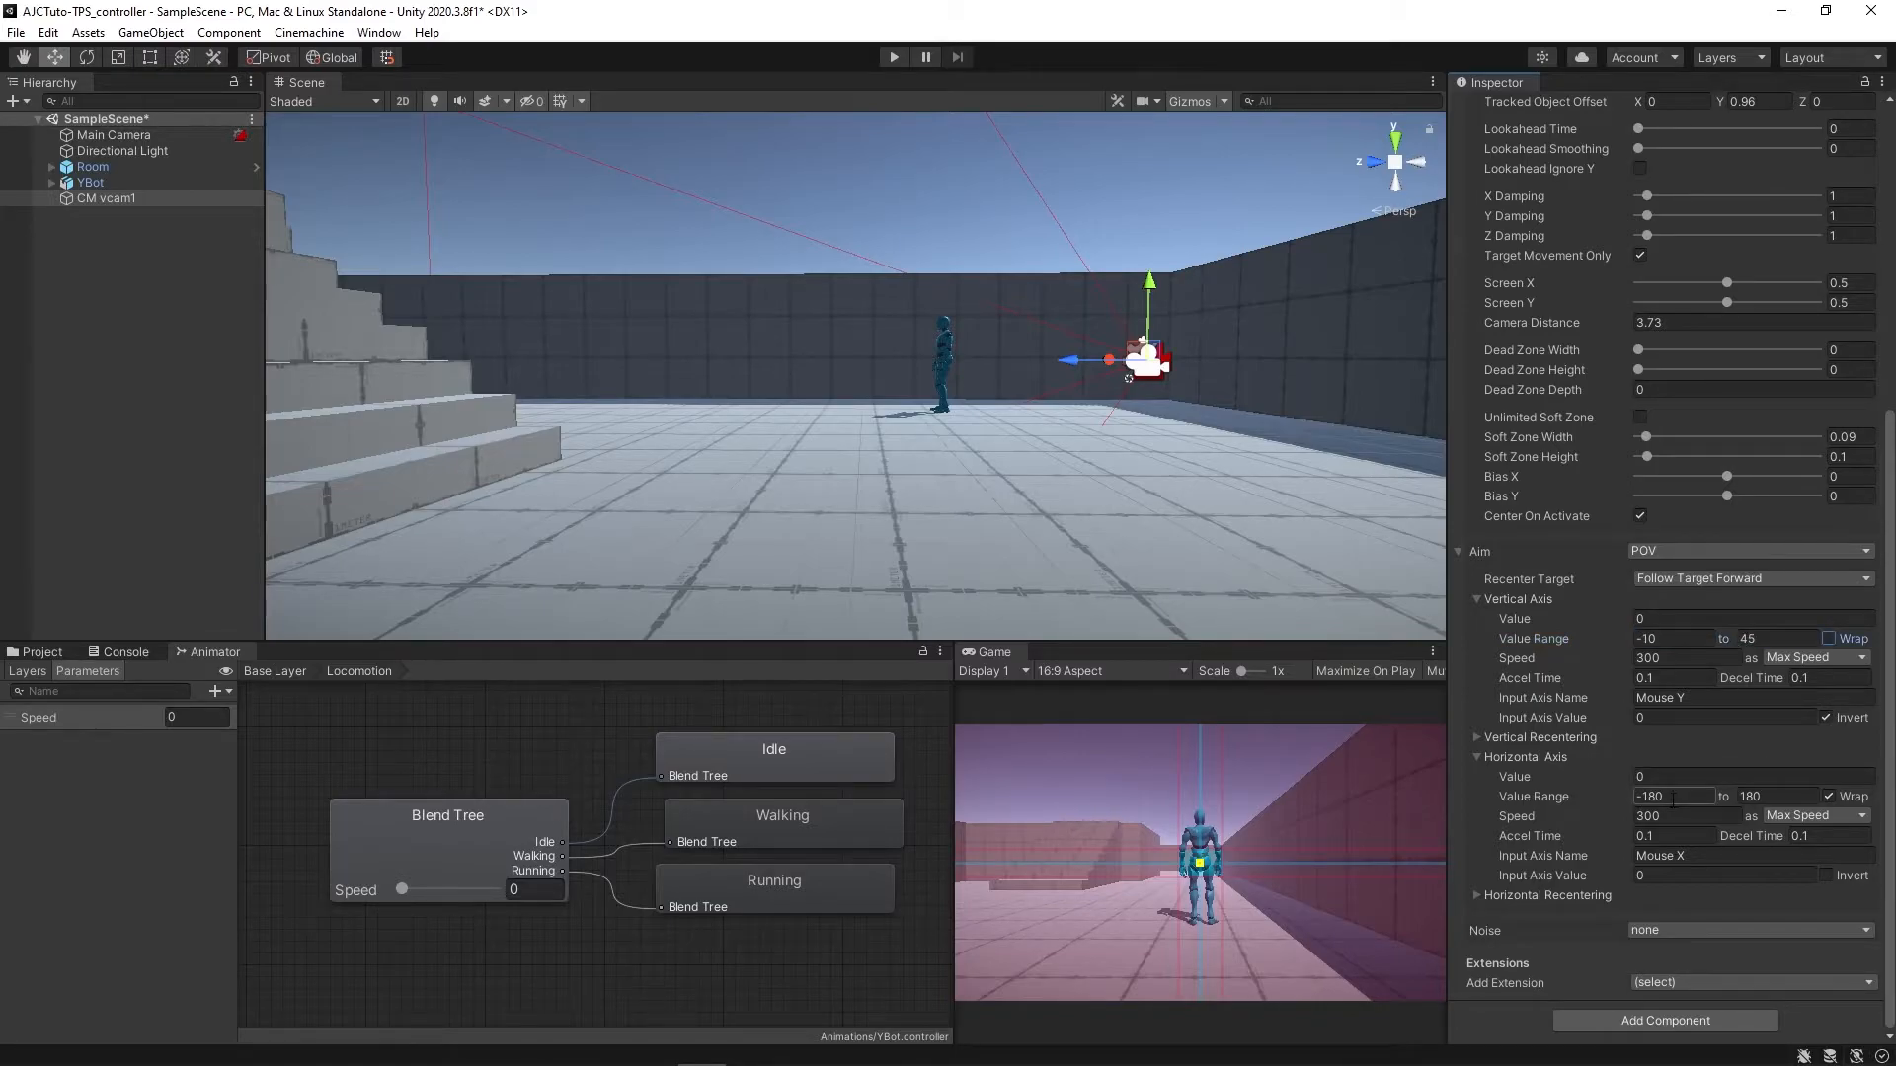
- Tune the Framing Transposer with Tracked Object Offset Y 1.39, X Damping 0.4 and Screen X 0.44, and fine-tune Screen Y
scroll(1672, 800, up, 6)
drag(1720, 457, 1732, 460)
drag(1646, 551, 1639, 553)
drag(1639, 705, 1639, 705)
drag(1727, 638, 1722, 640)
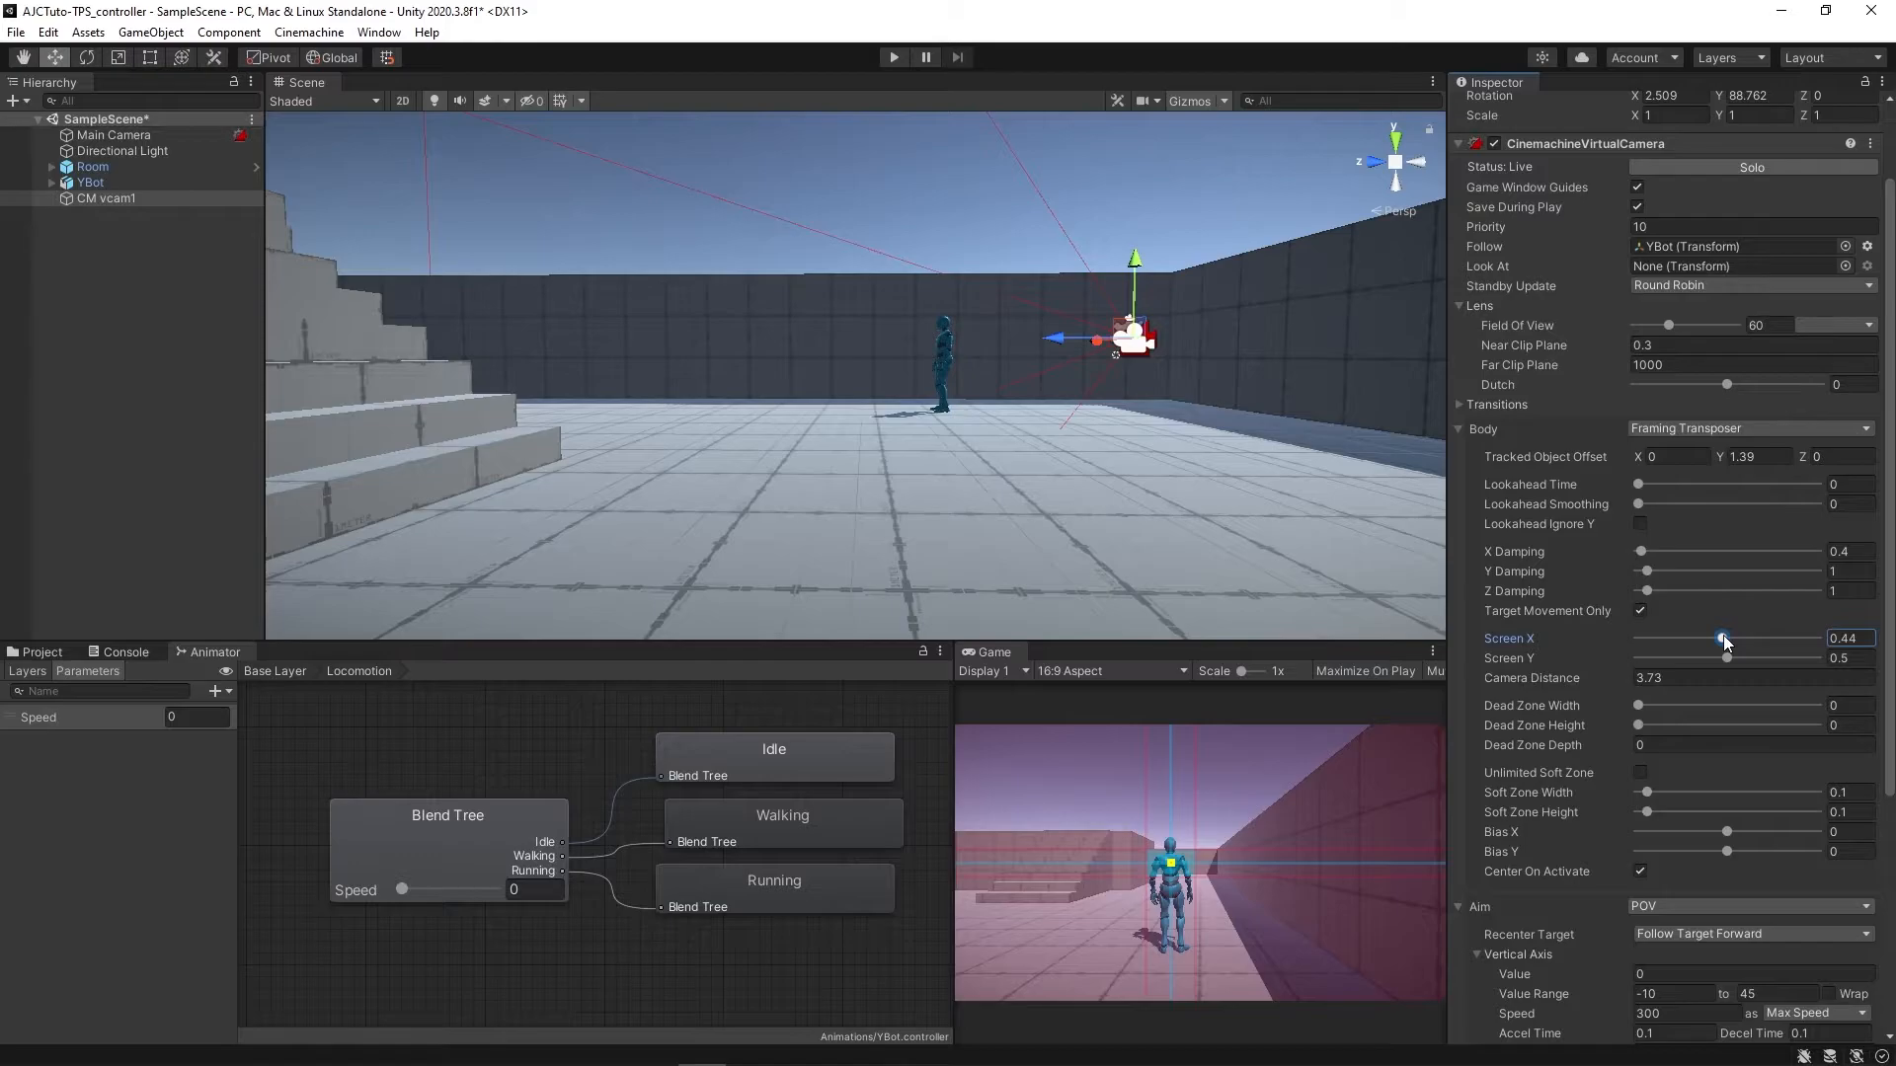
drag(1727, 658, 1727, 660)
click(1460, 429)
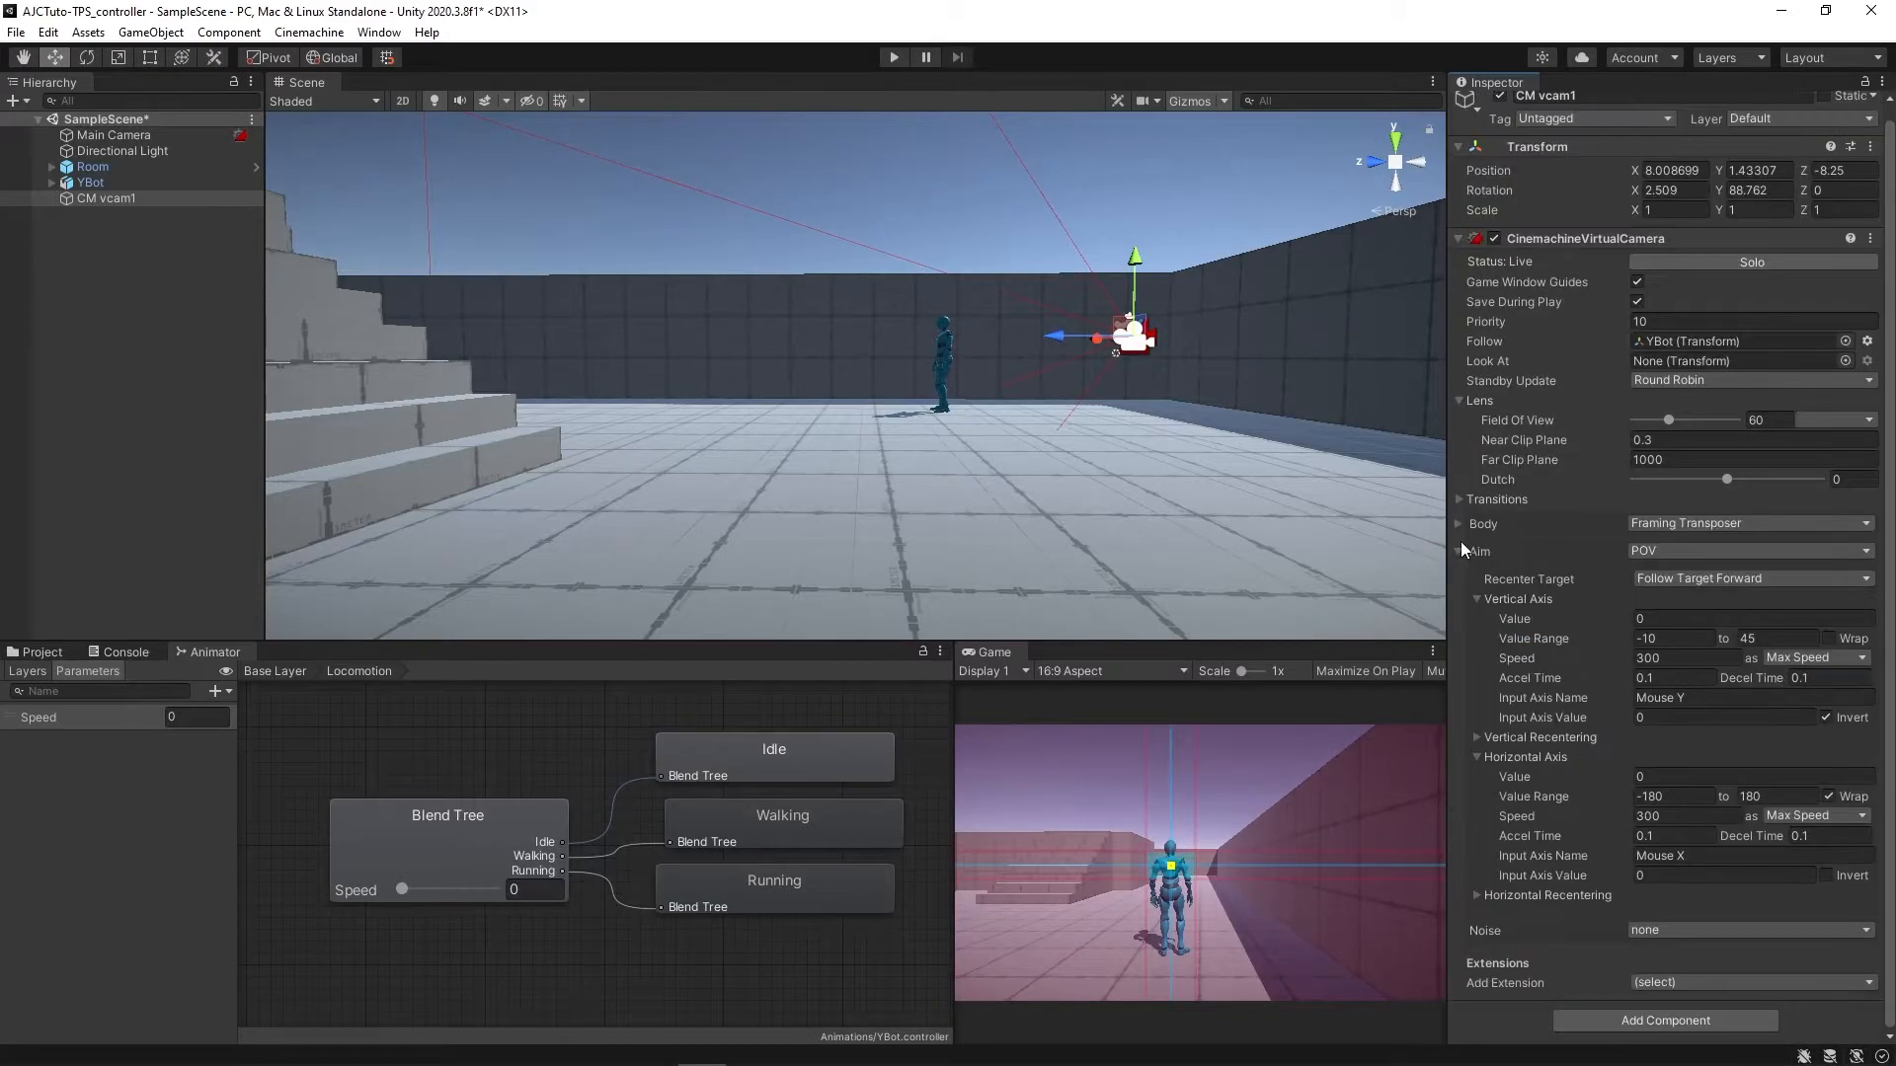
- Add Basic Multi Channel Perlin noise with the Handheld_tele_mild profile, Amplitude Gain 0.8 and Frequency Gain 1.5
click(1659, 932)
click(1673, 974)
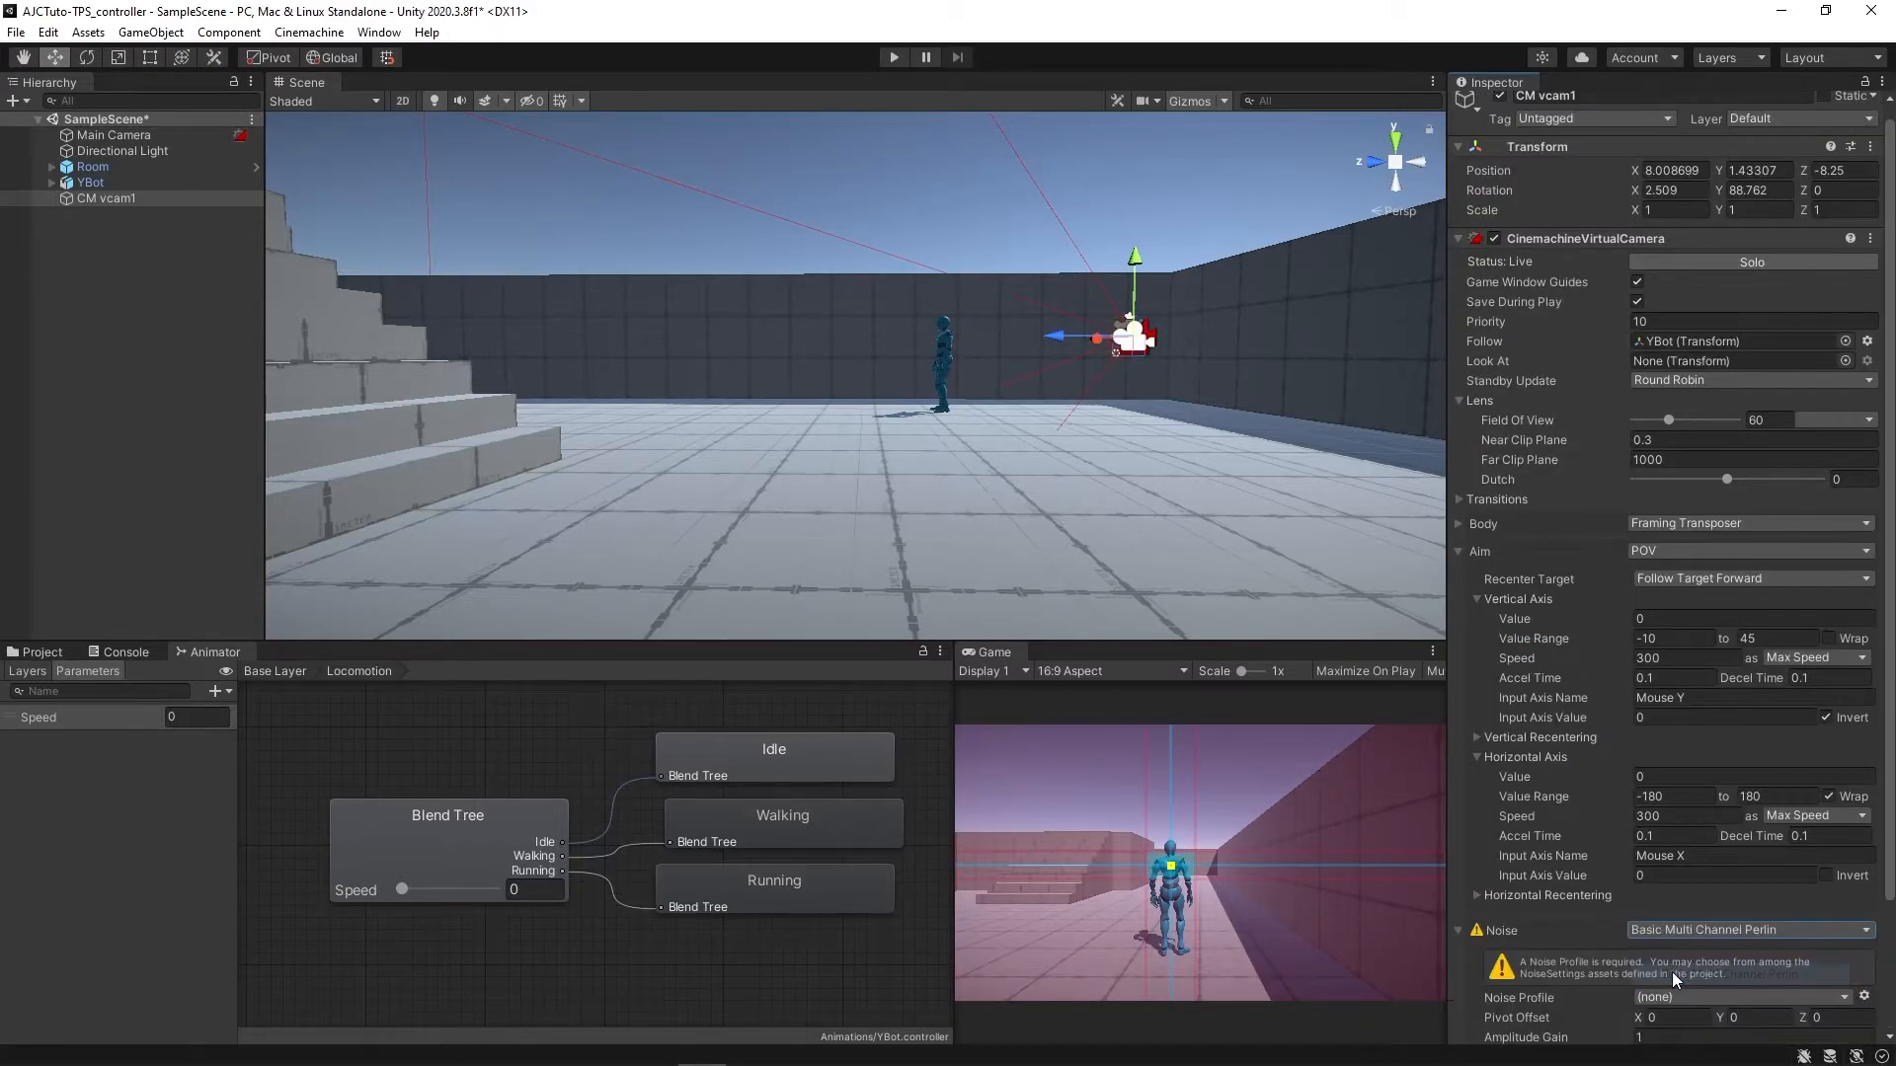
scroll(1639, 888, down, 3)
click(1845, 843)
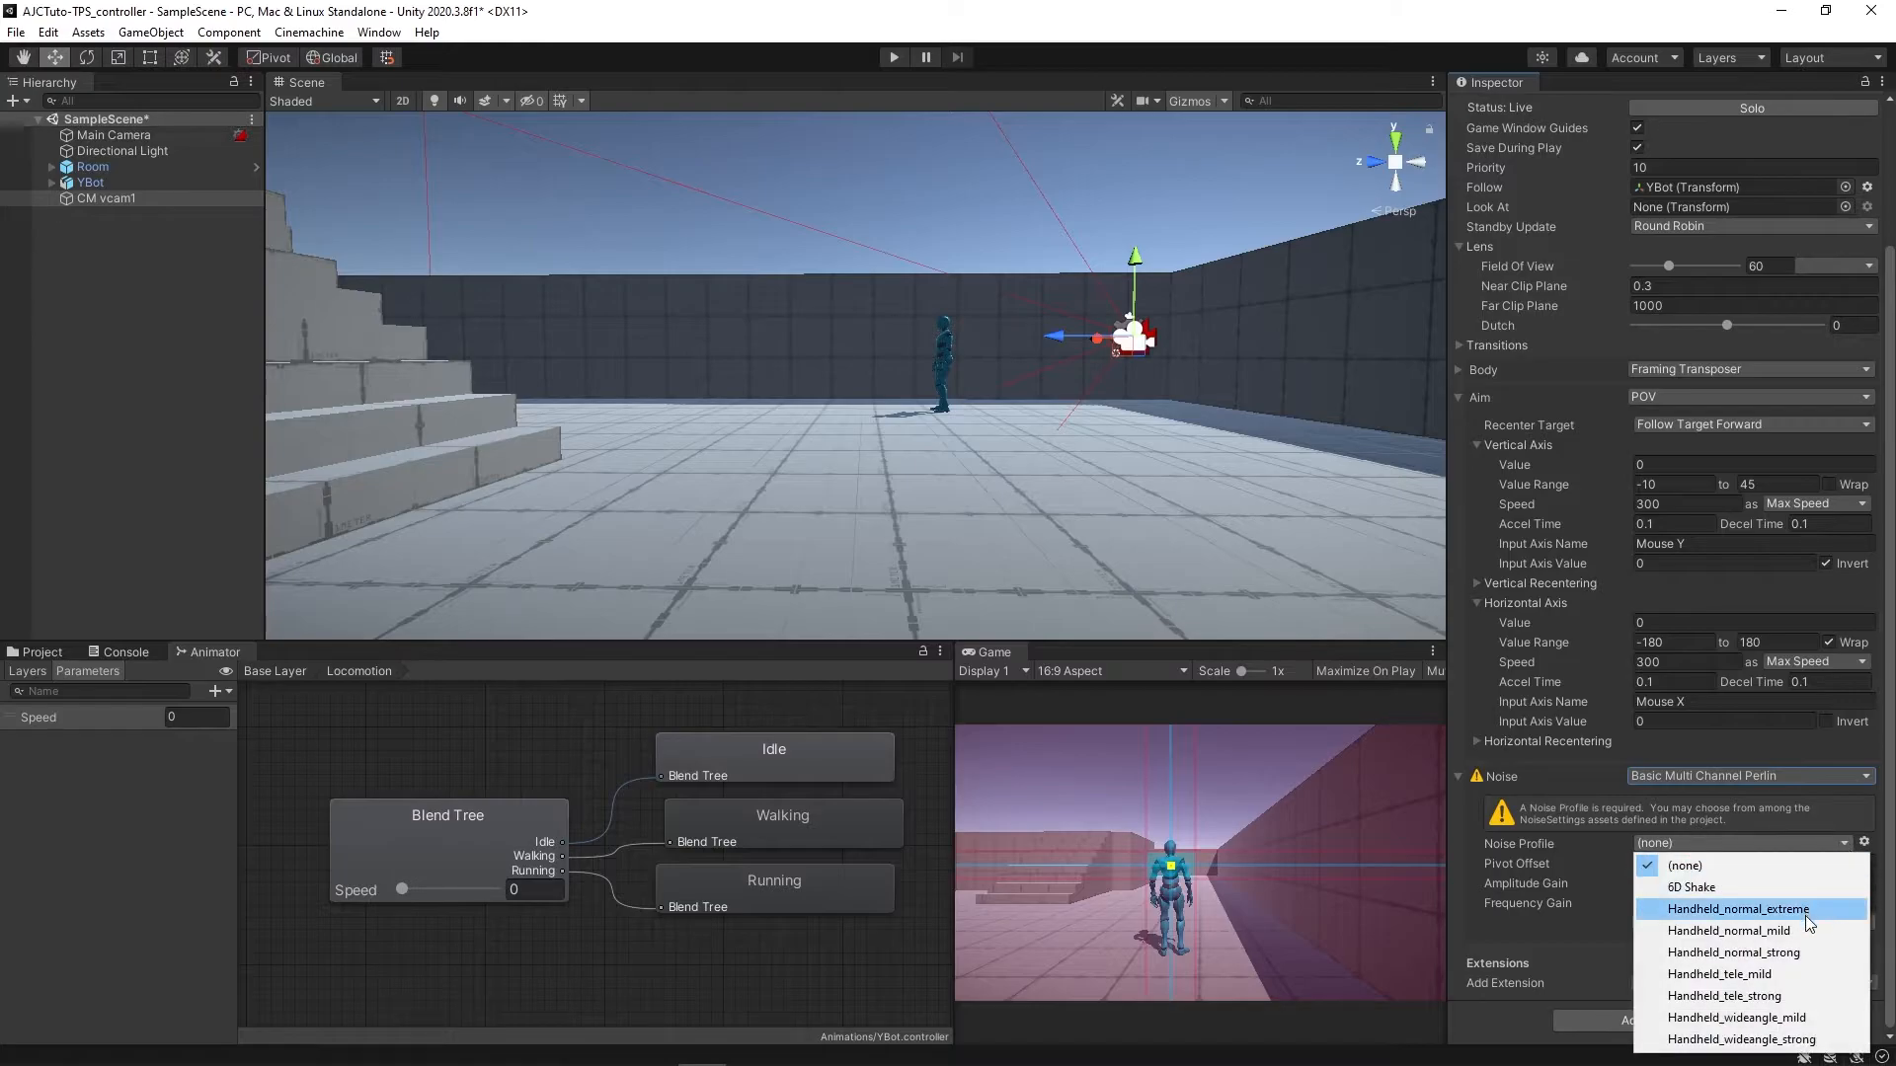
click(1803, 974)
click(1704, 885)
text(0.8)
key(Tab)
text(1.5)
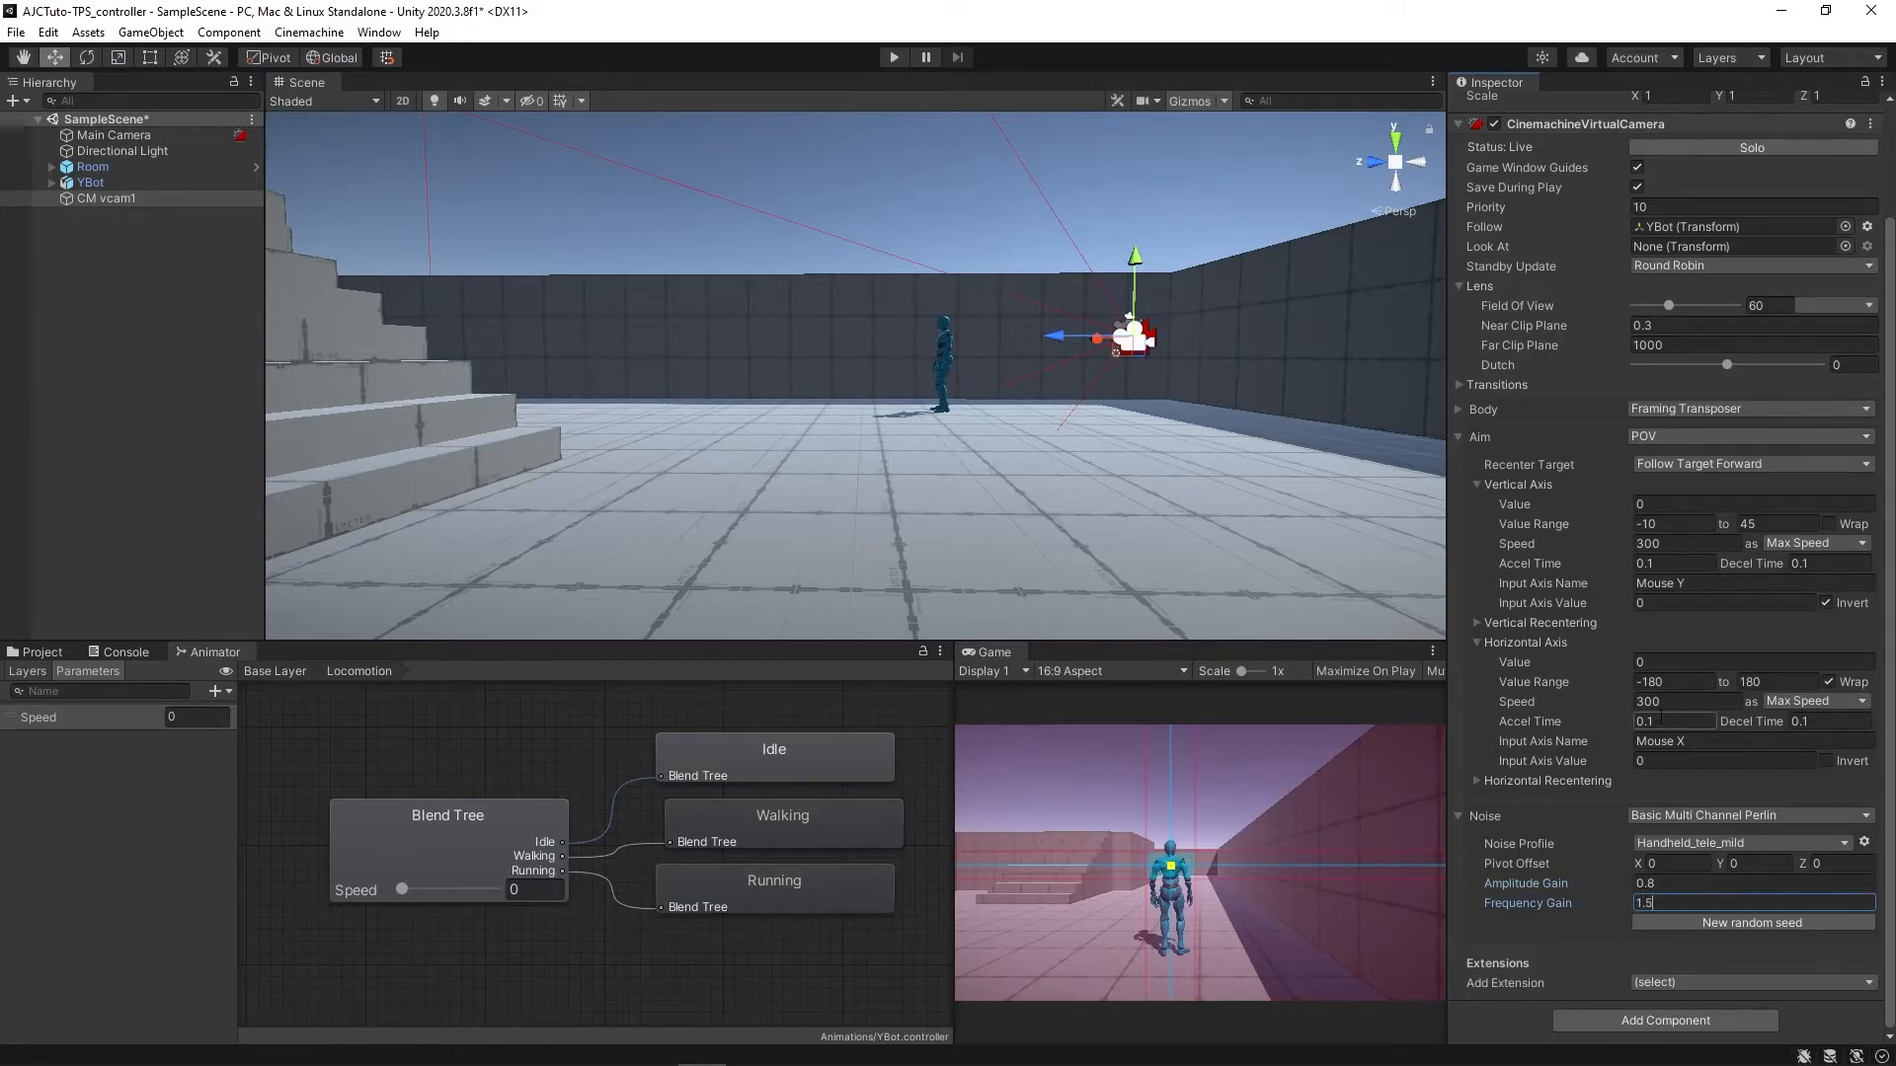
click(1459, 437)
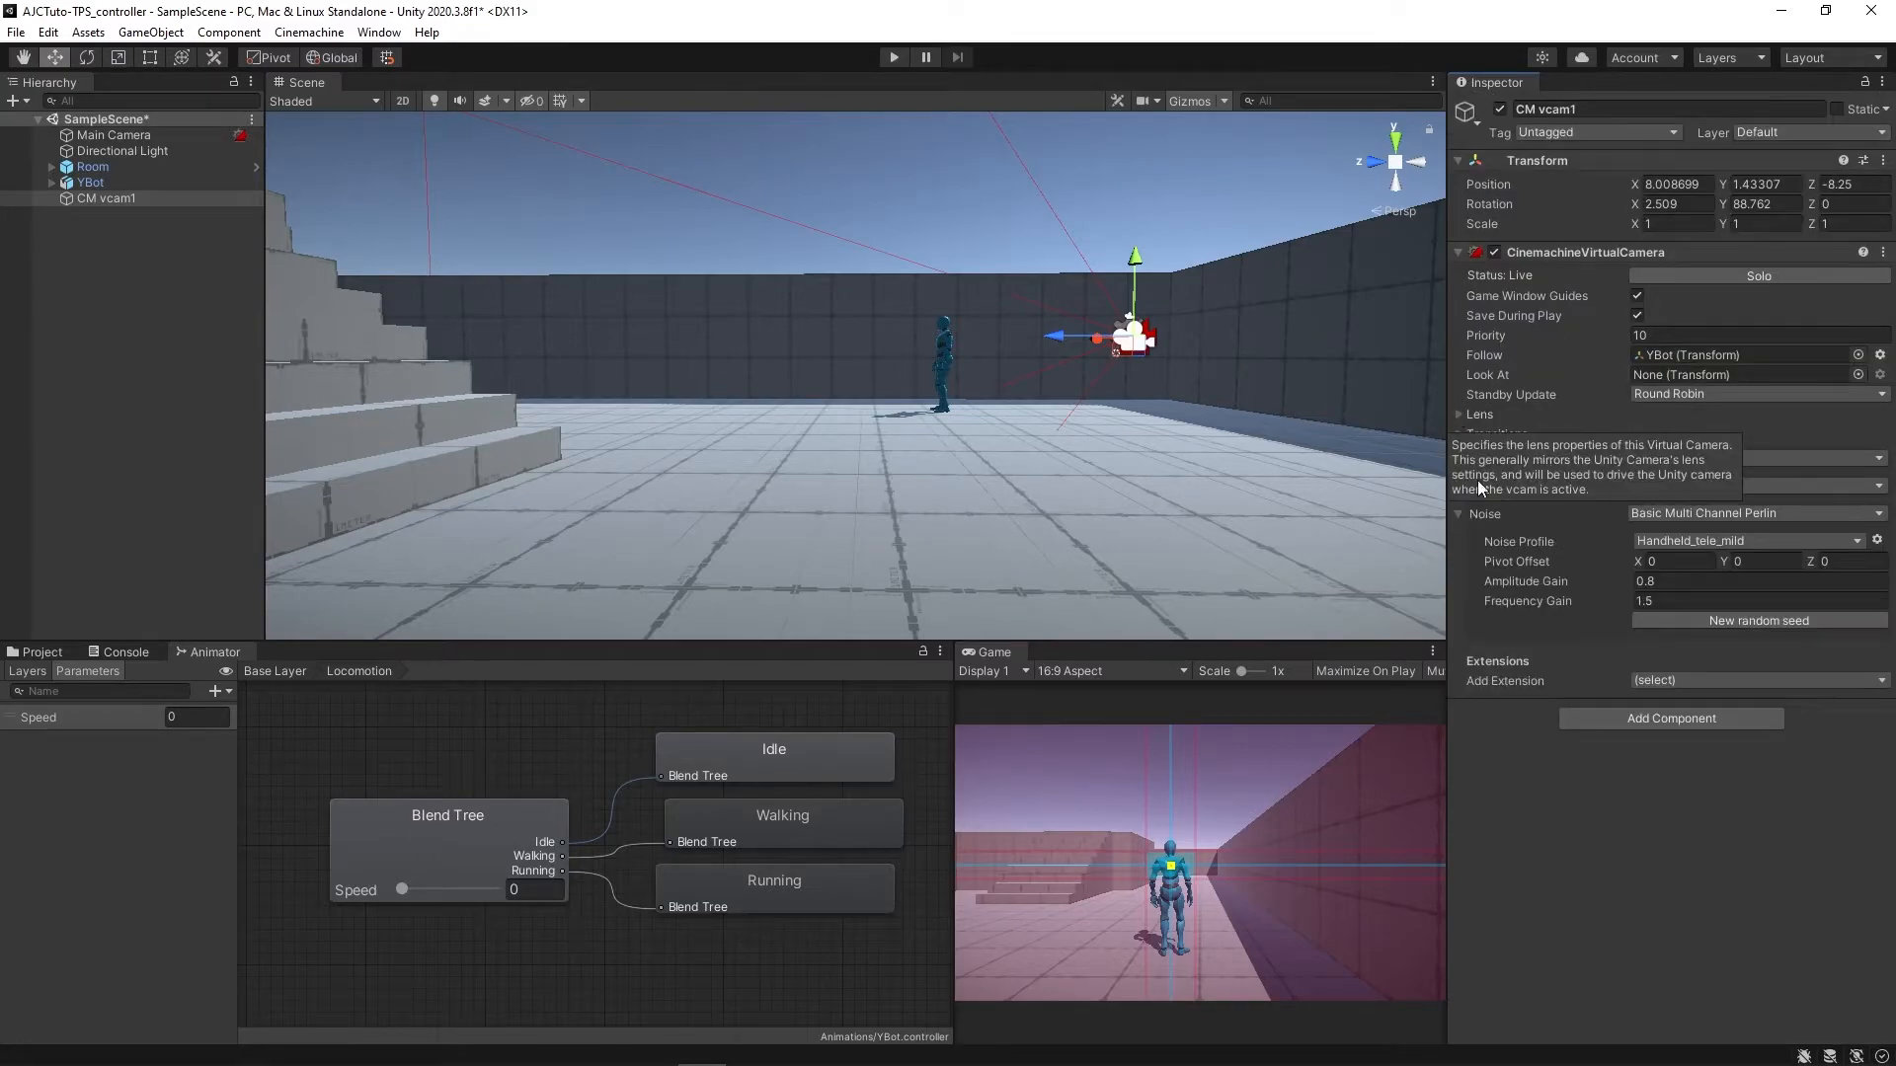
- Add a Cinemachine Input Provider component to the virtual camera
click(1655, 720)
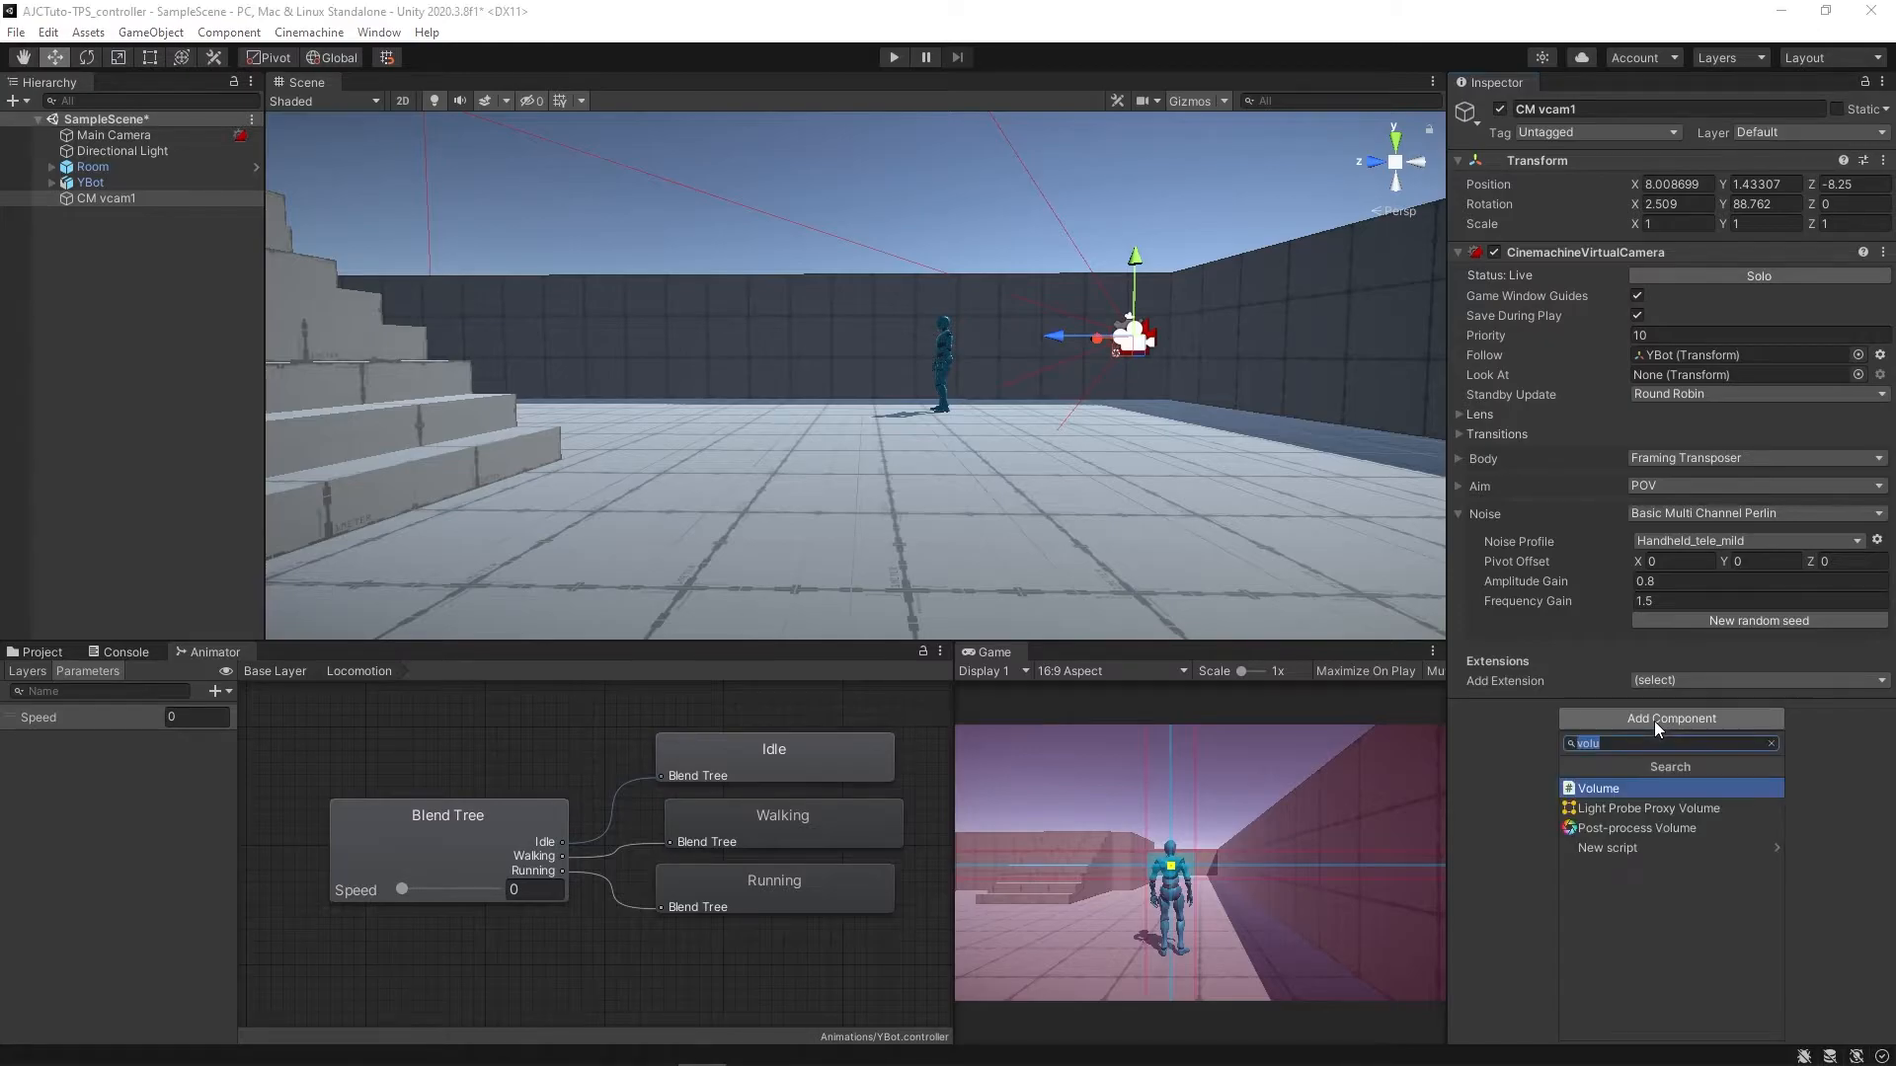
text(cinem)
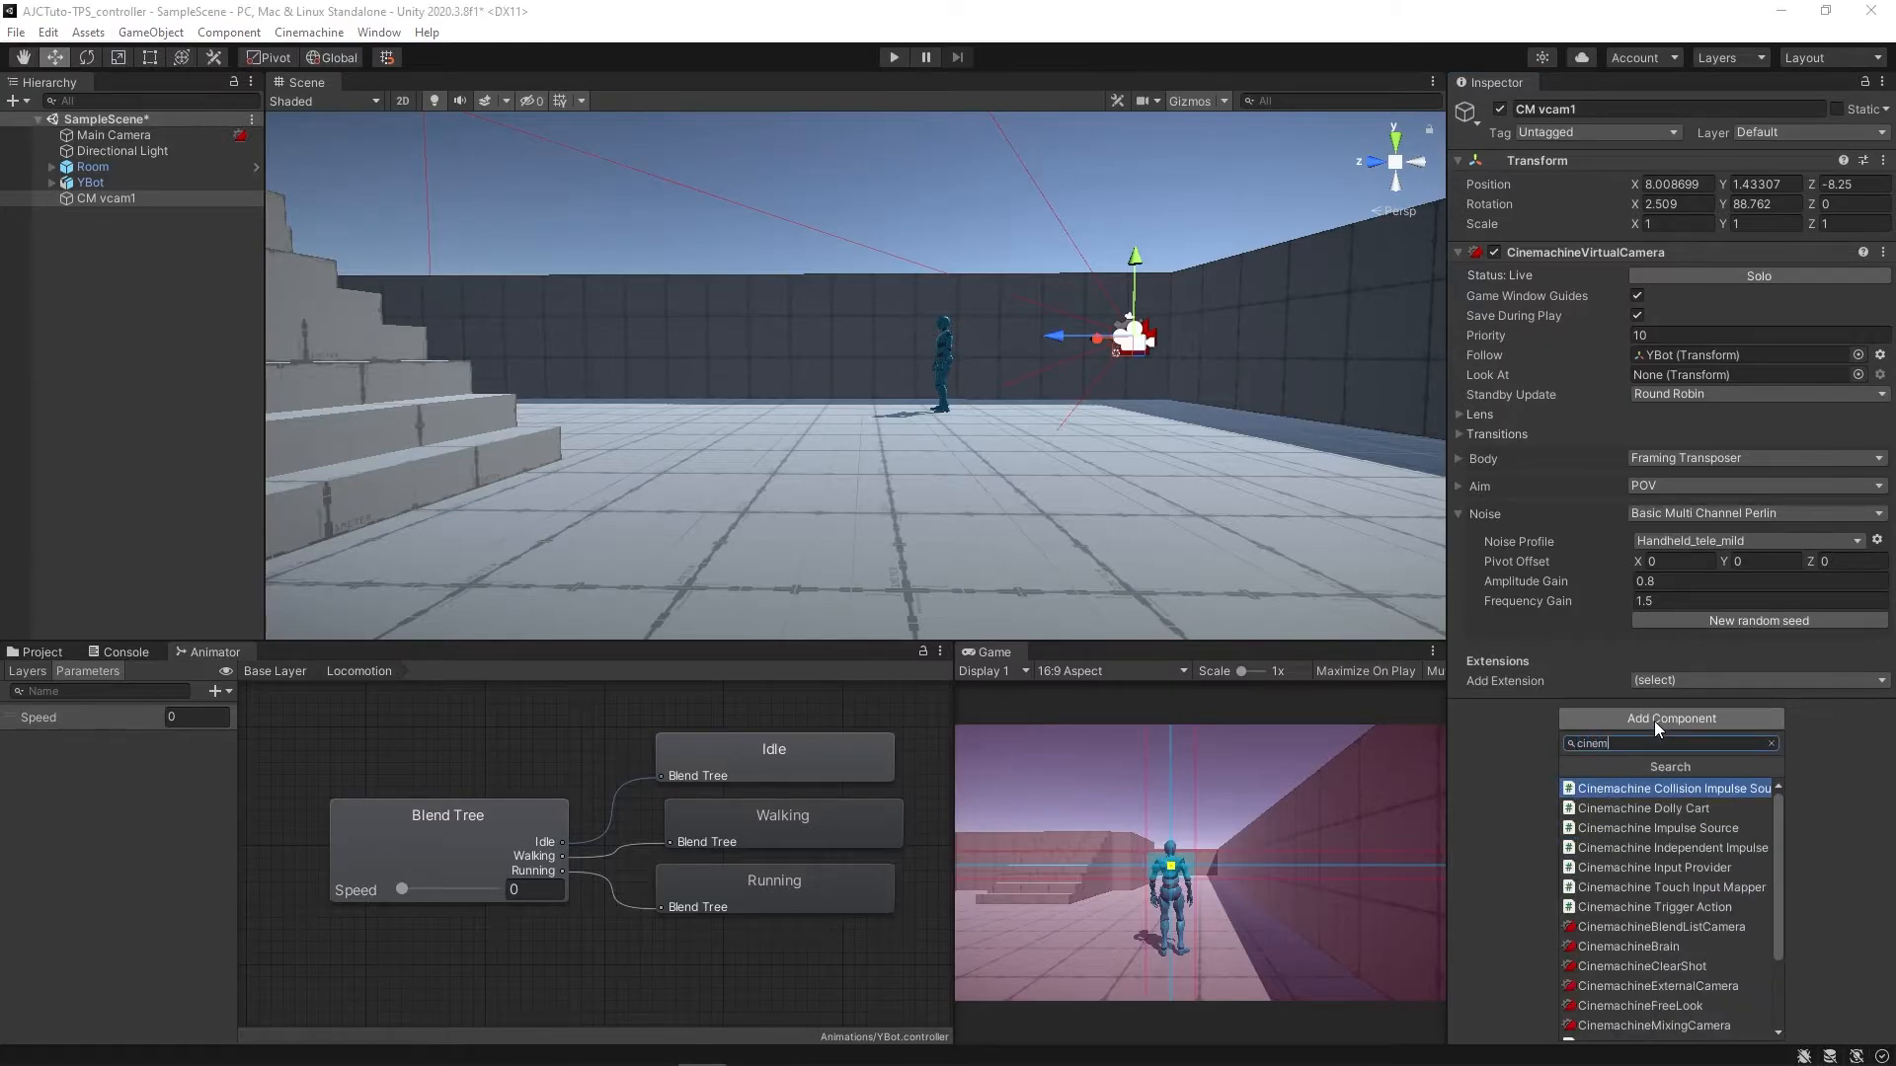
click(1663, 871)
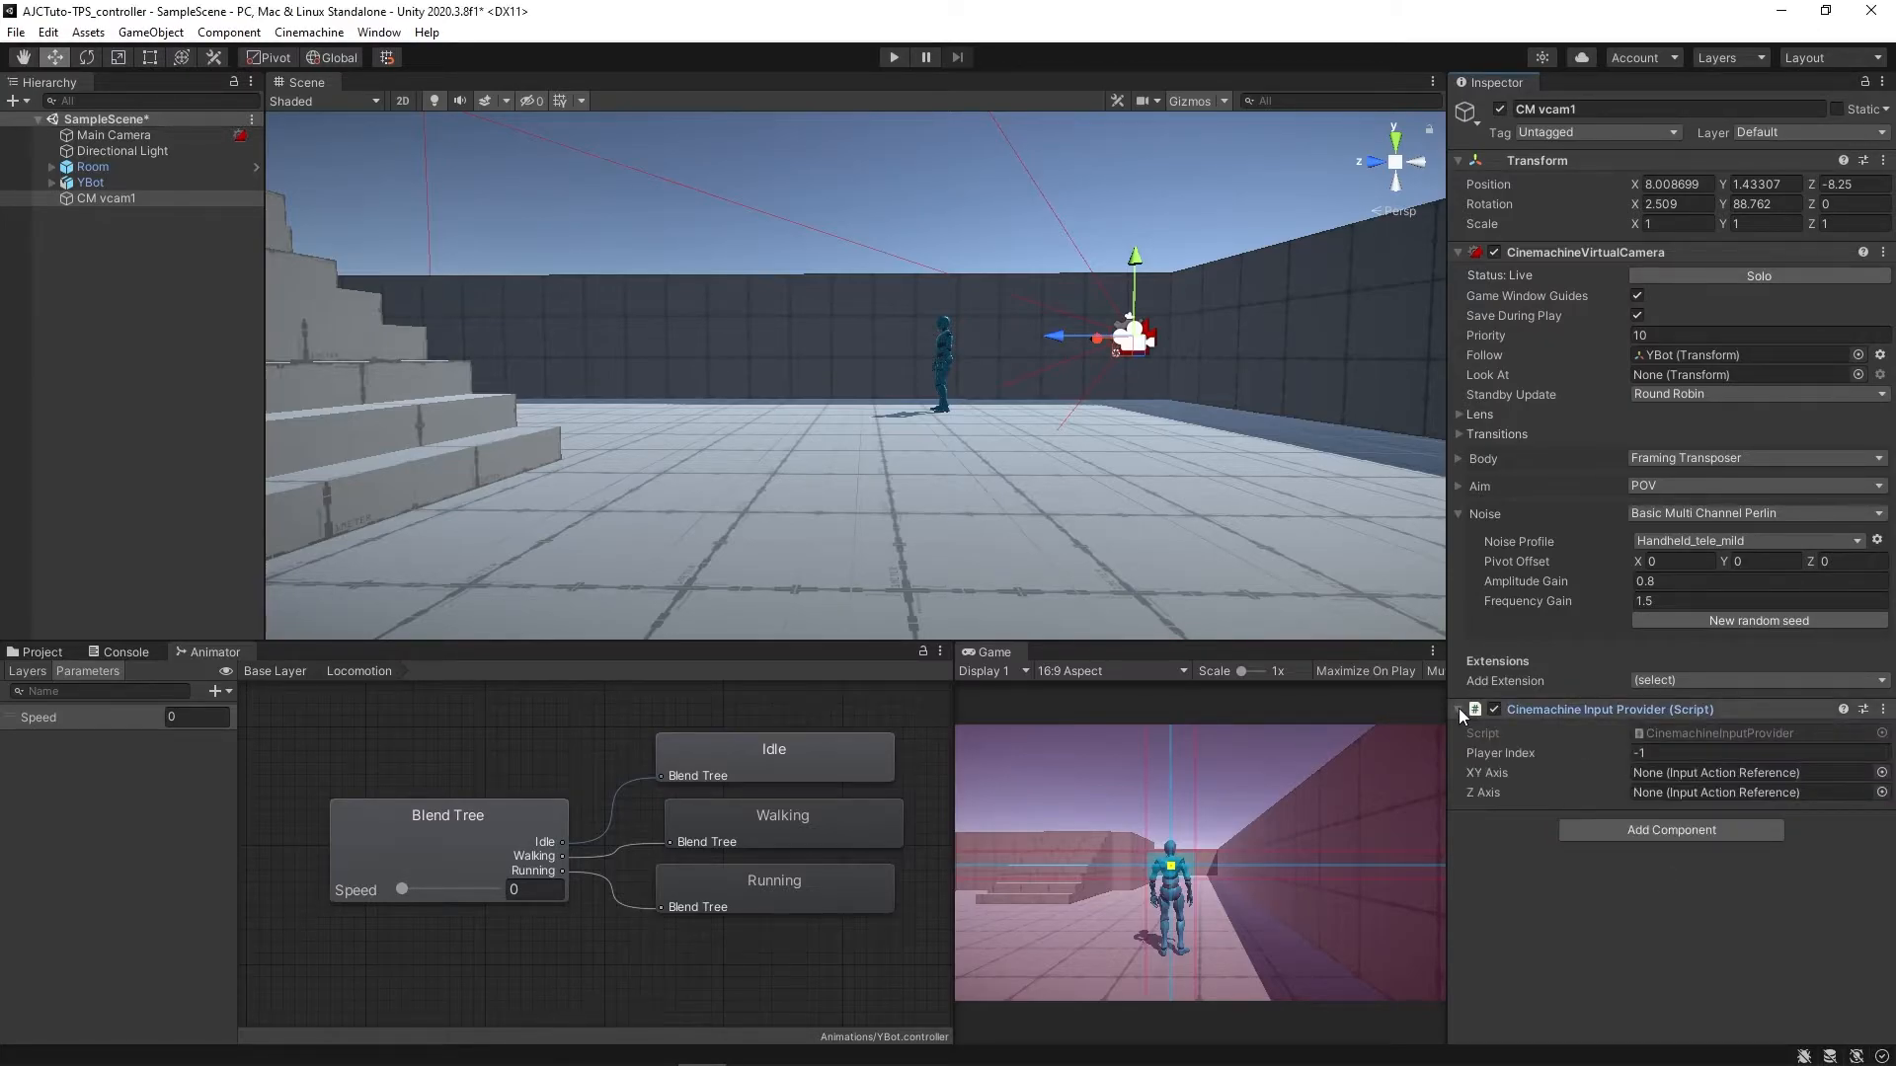
- Create a folder named Input in the project's Assets
click(39, 652)
right_click(69, 766)
mouse_move(280, 249)
click(437, 123)
text(Input)
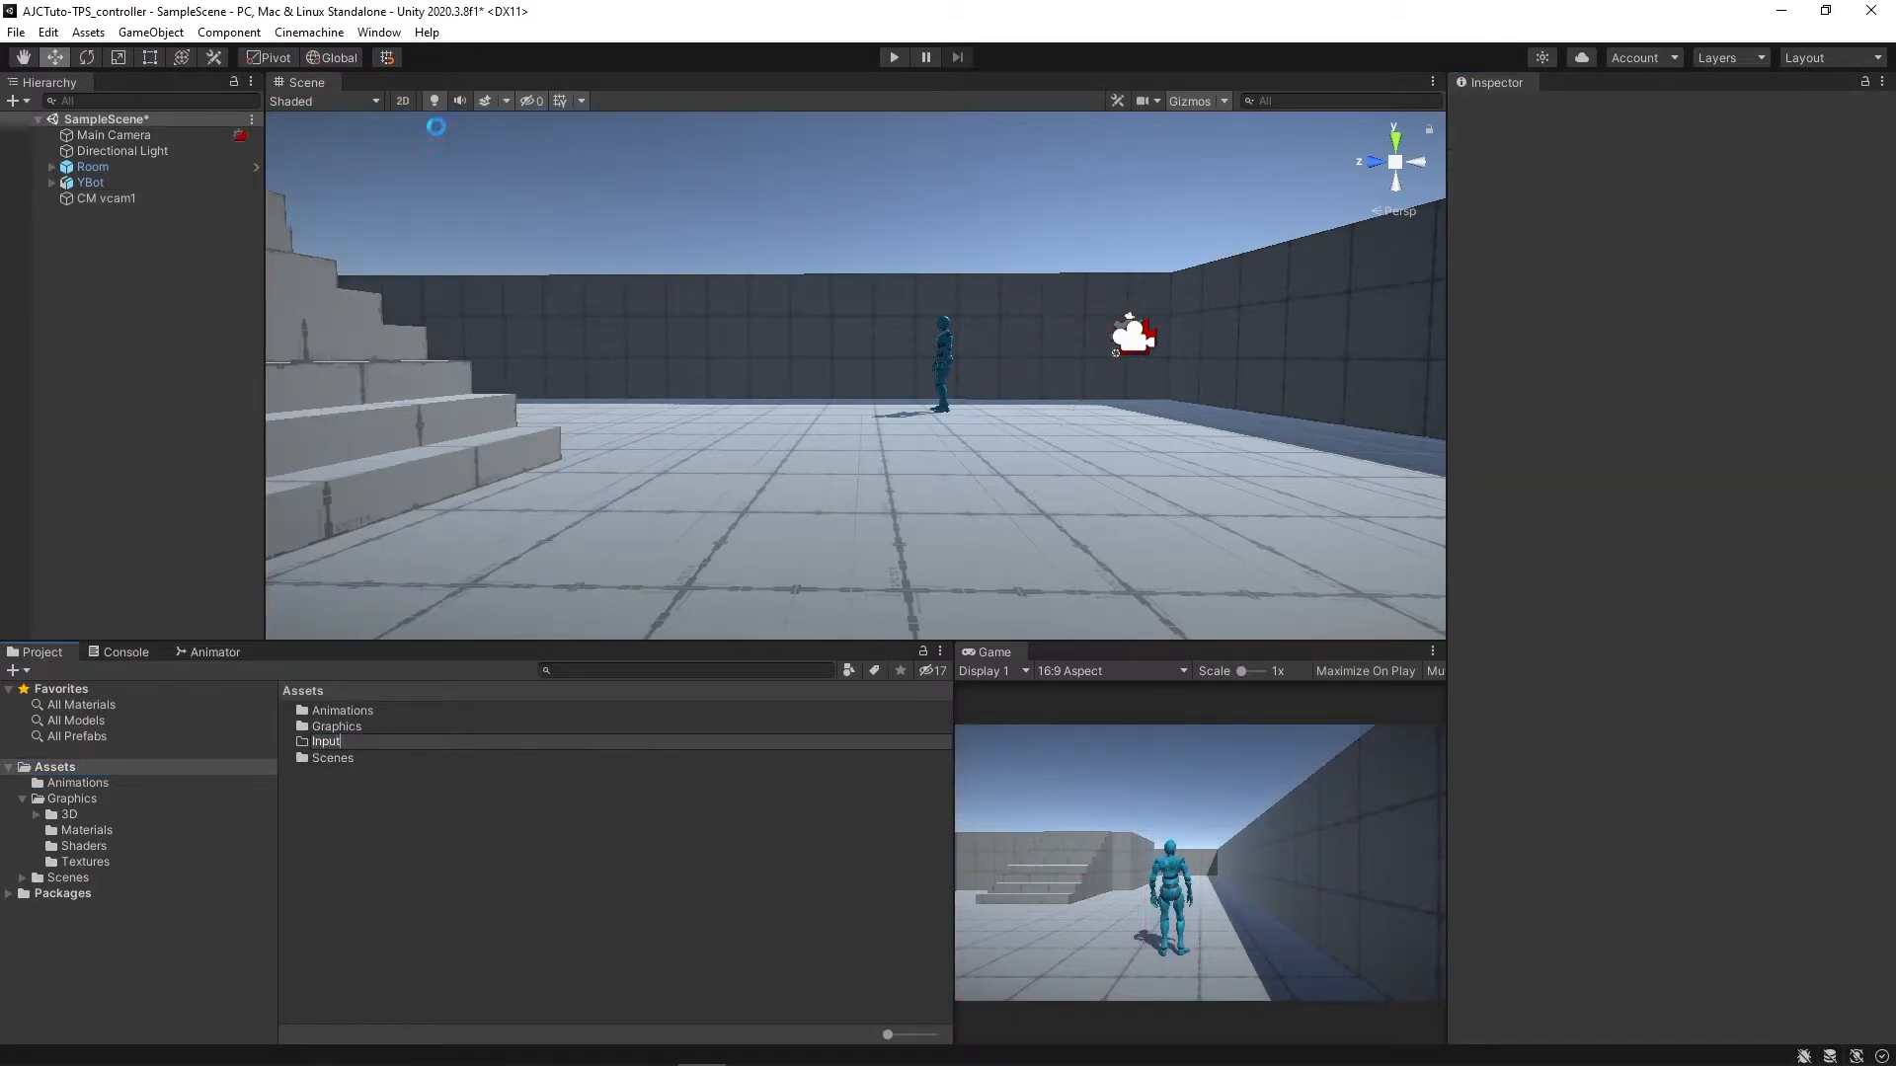
key(Return)
- Create an Input Actions asset named CustomControllers inside the Input folder
double_click(385, 736)
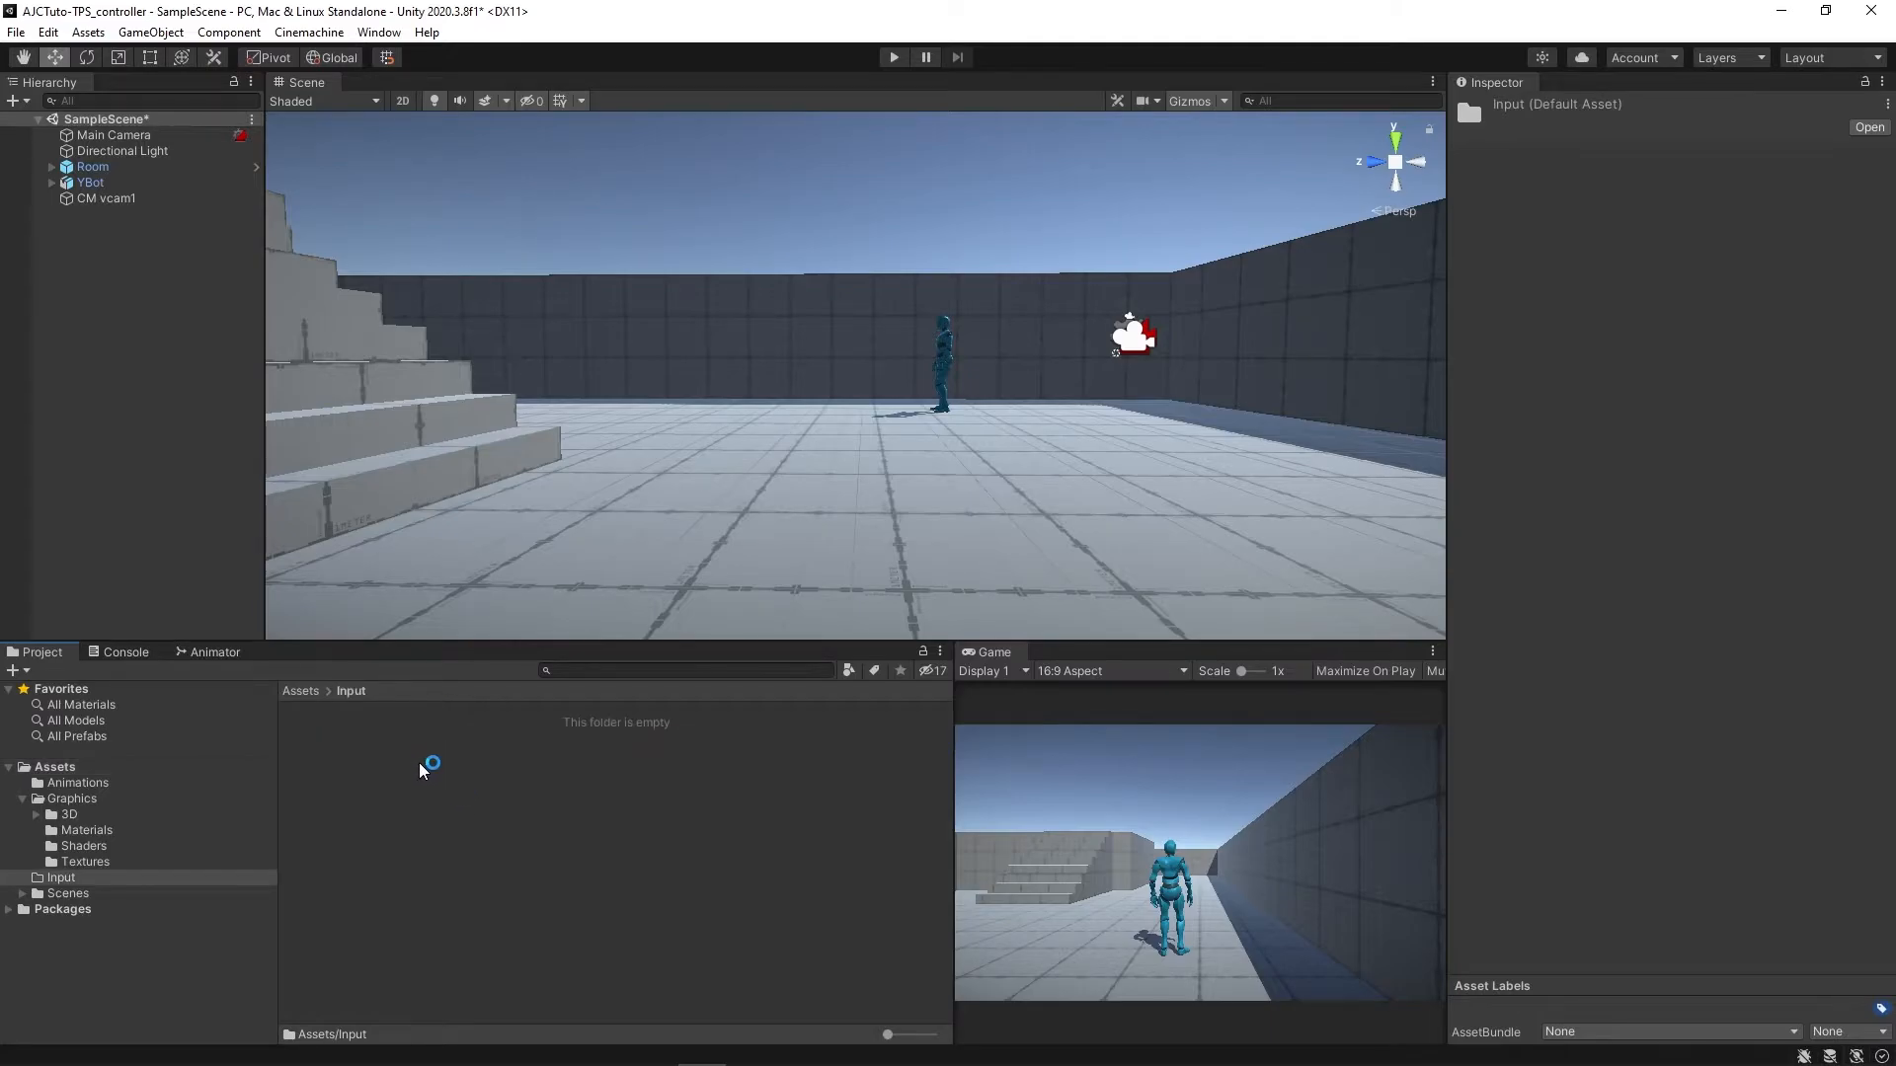
right_click(420, 775)
mouse_move(526, 267)
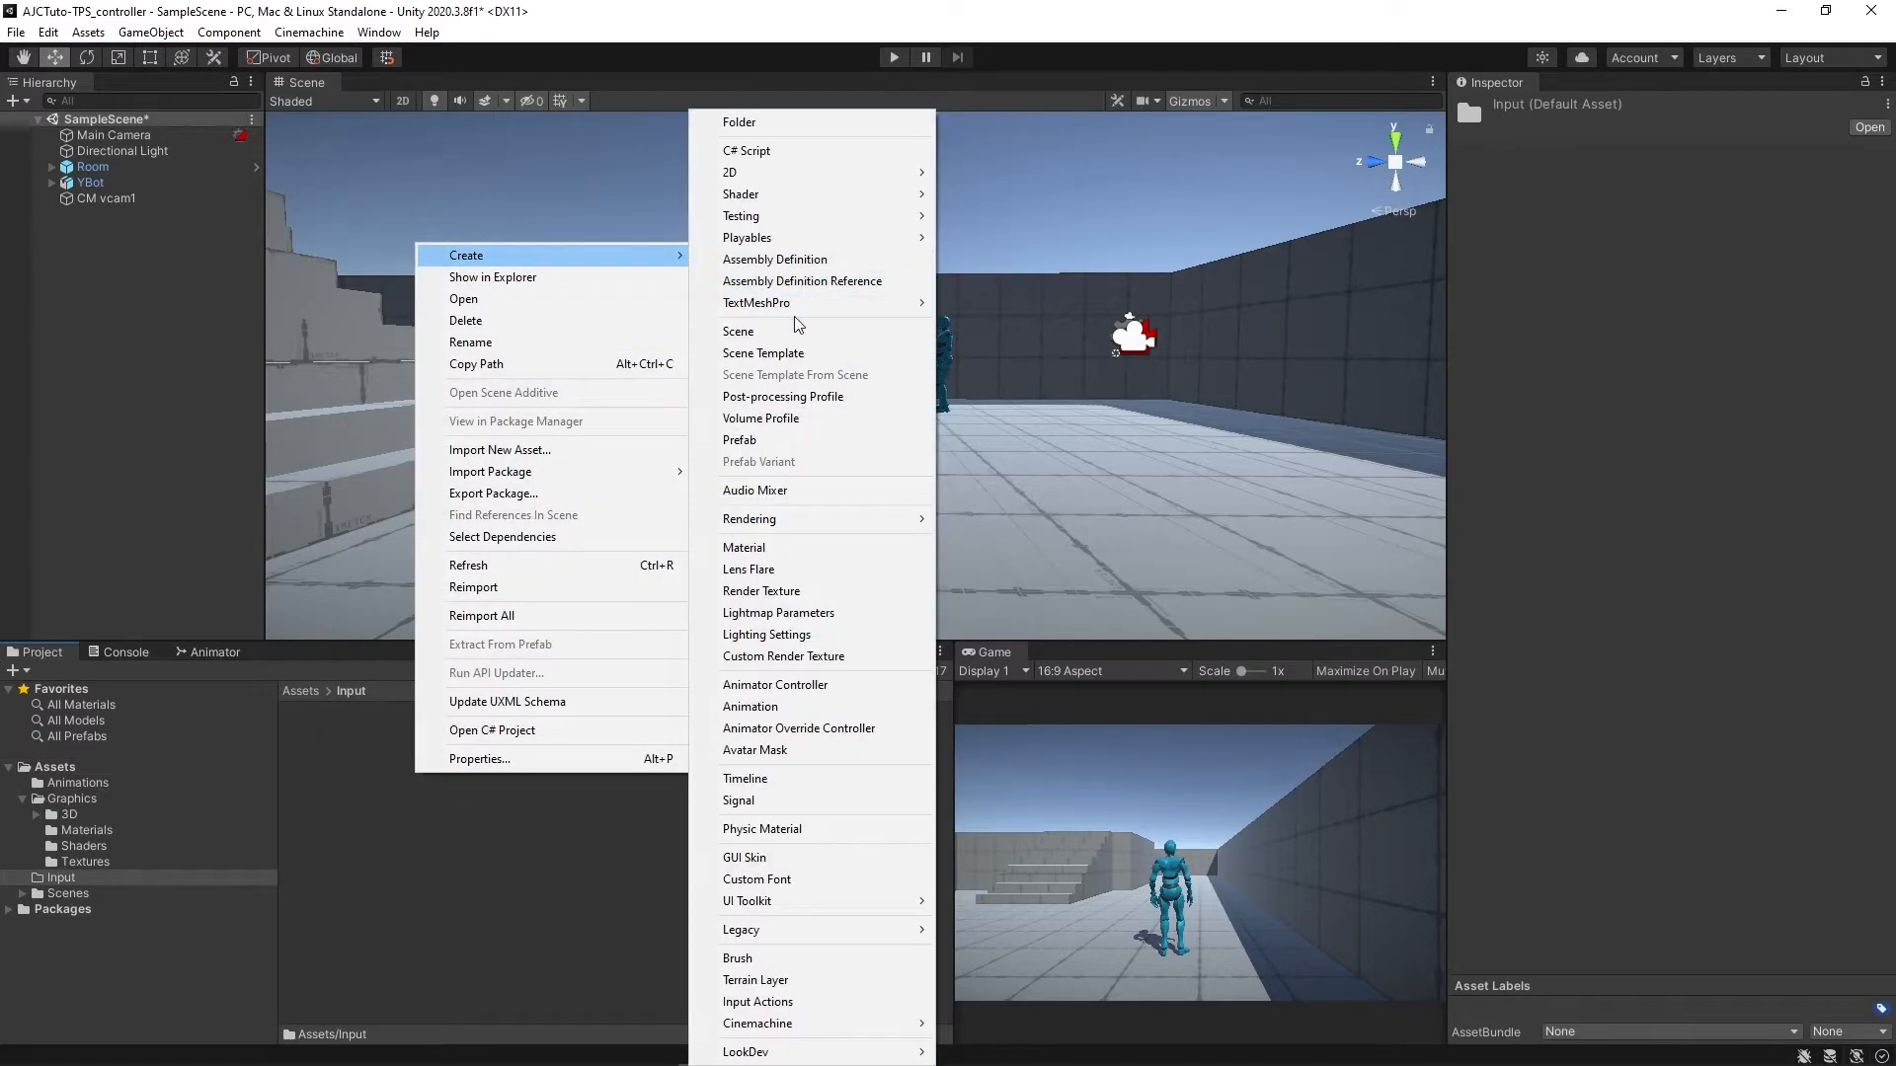
click(757, 1002)
text(CustomControllers)
key(Return)
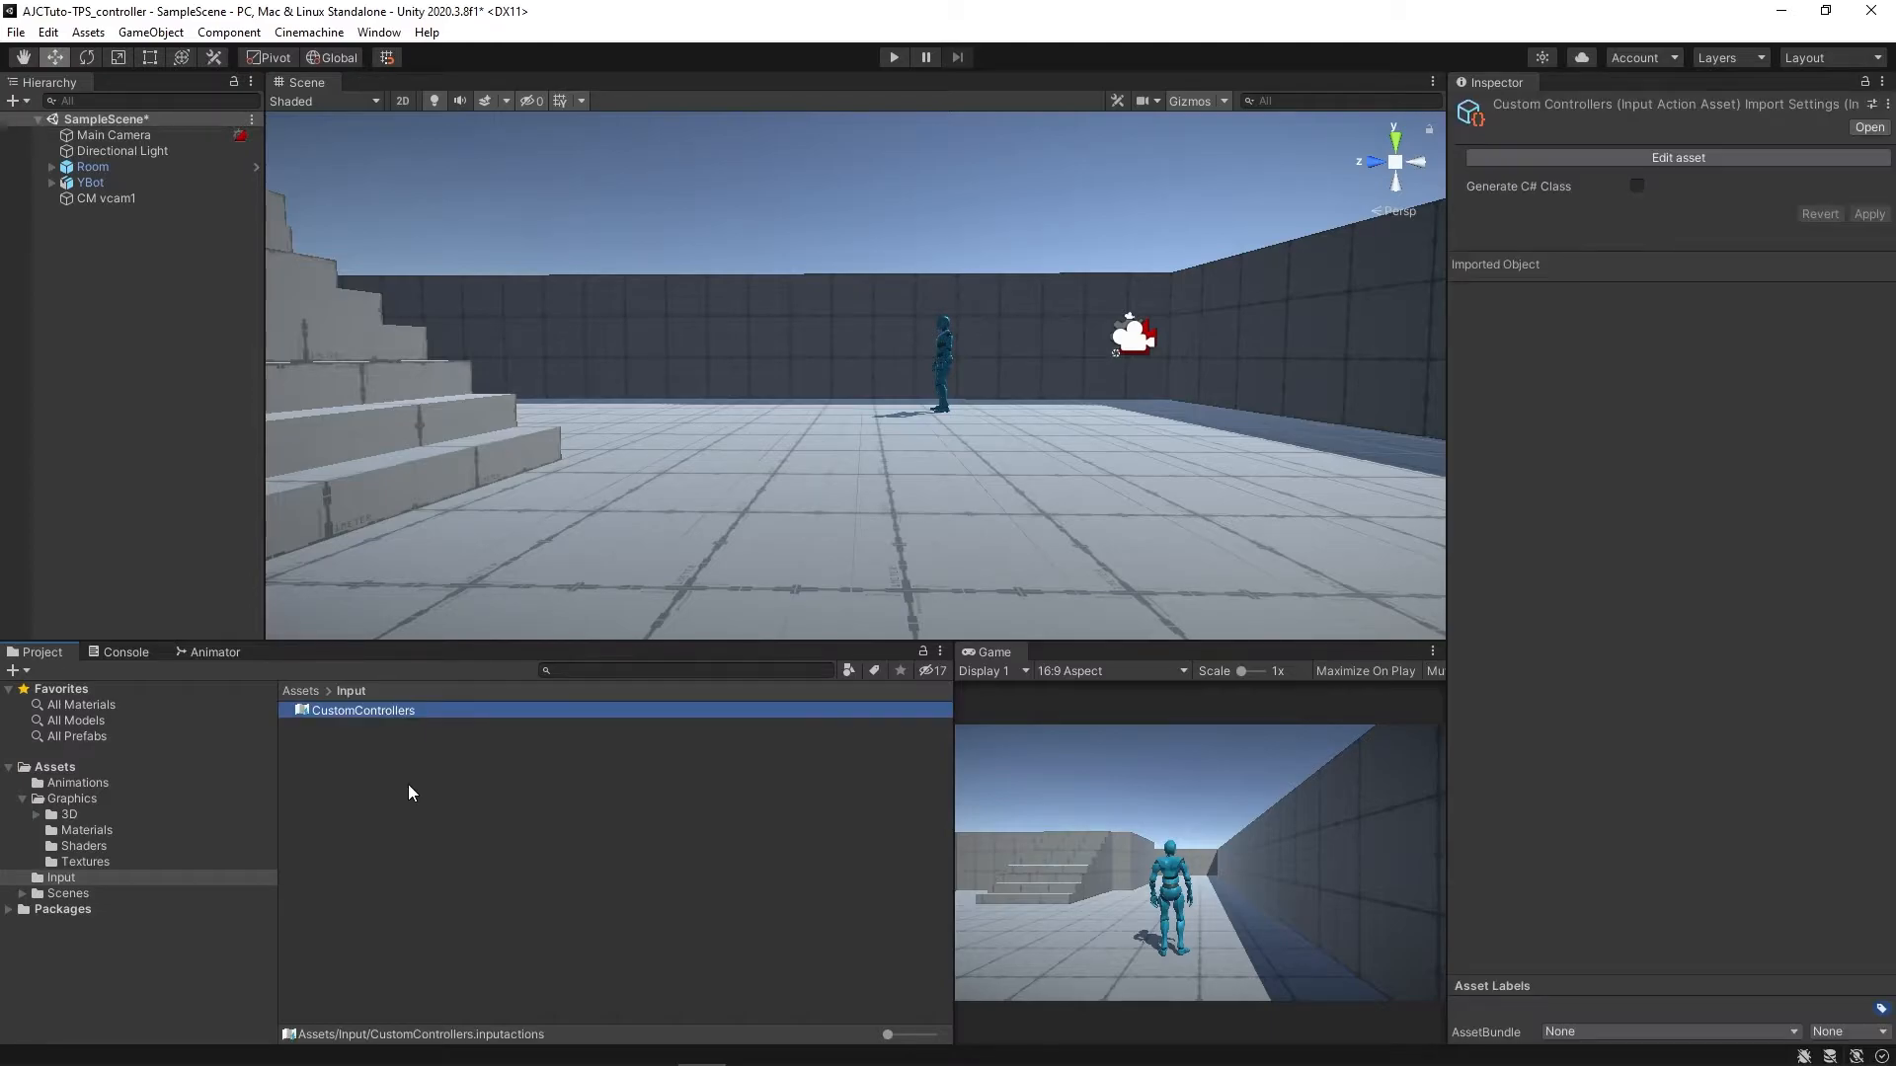
- Open the CustomControllers asset for editing and add an action map named Mouvement
double_click(346, 709)
click(541, 354)
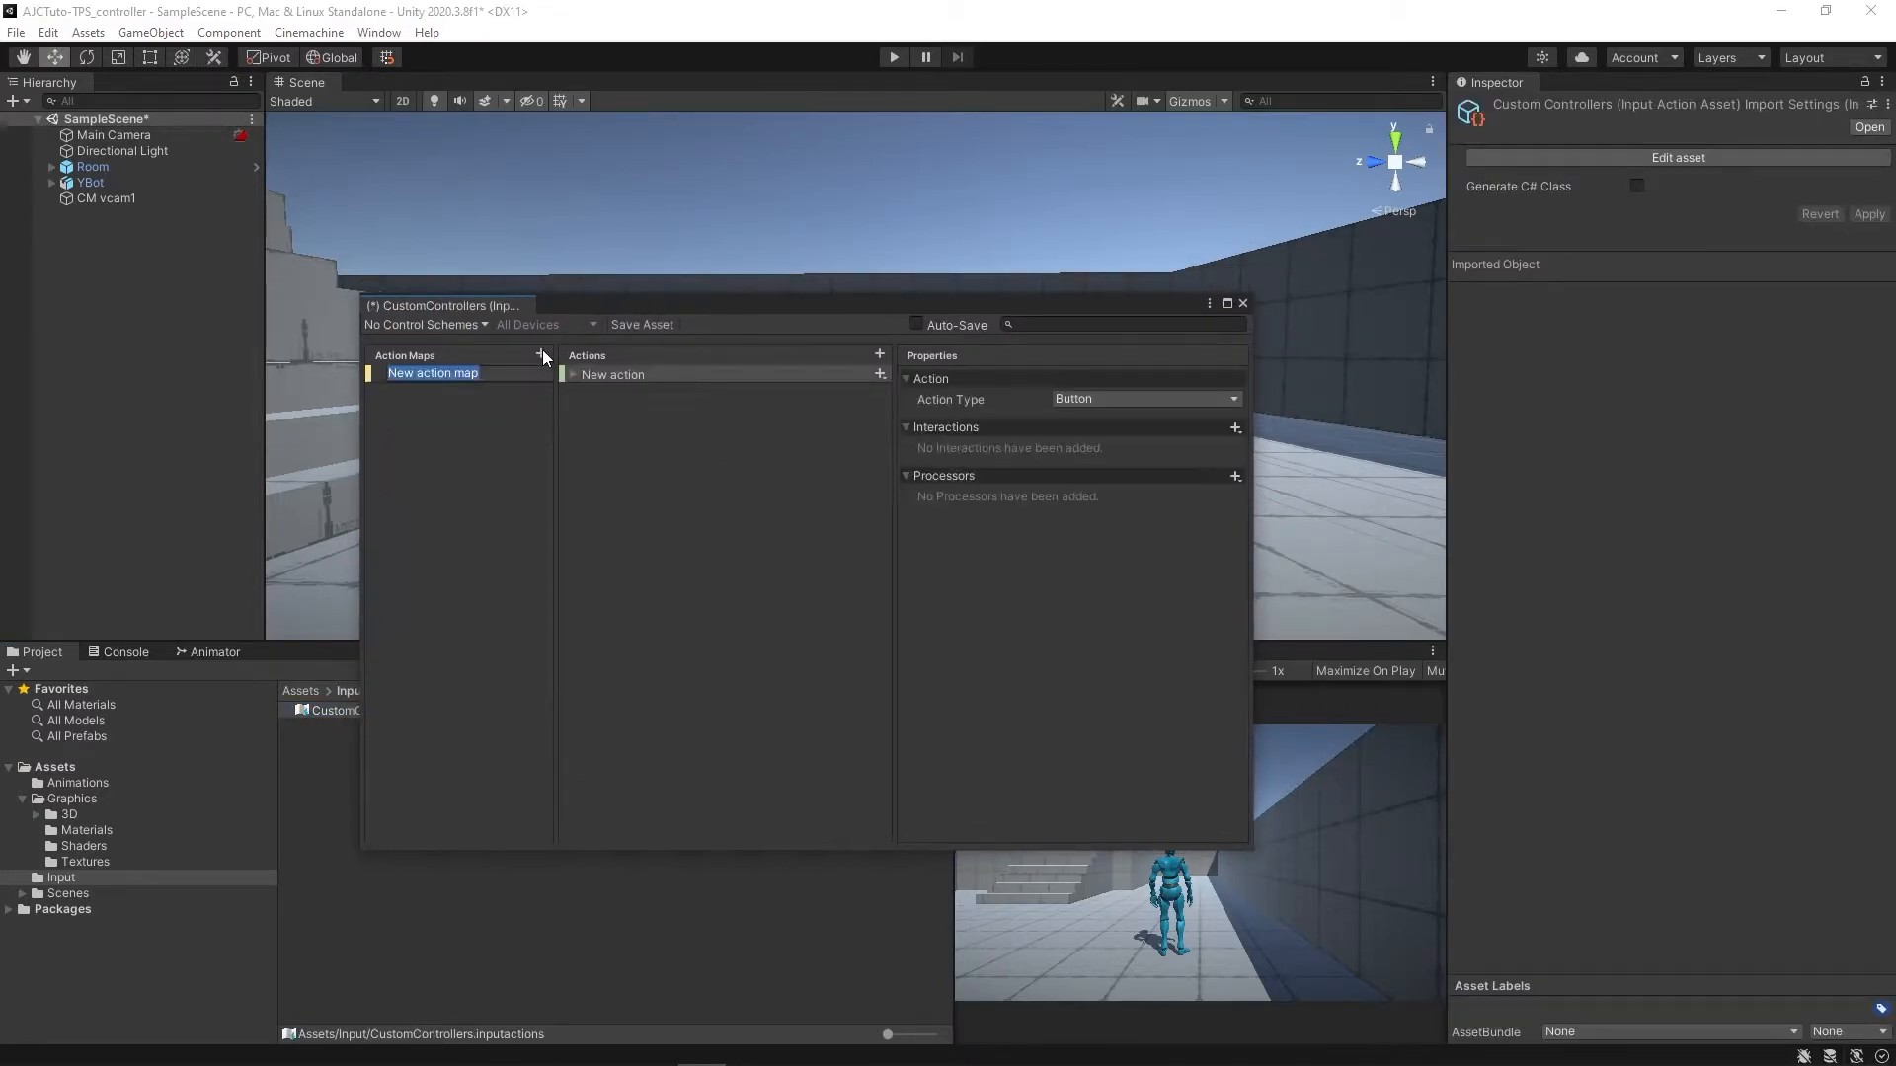
text(Mouvement)
key(Return)
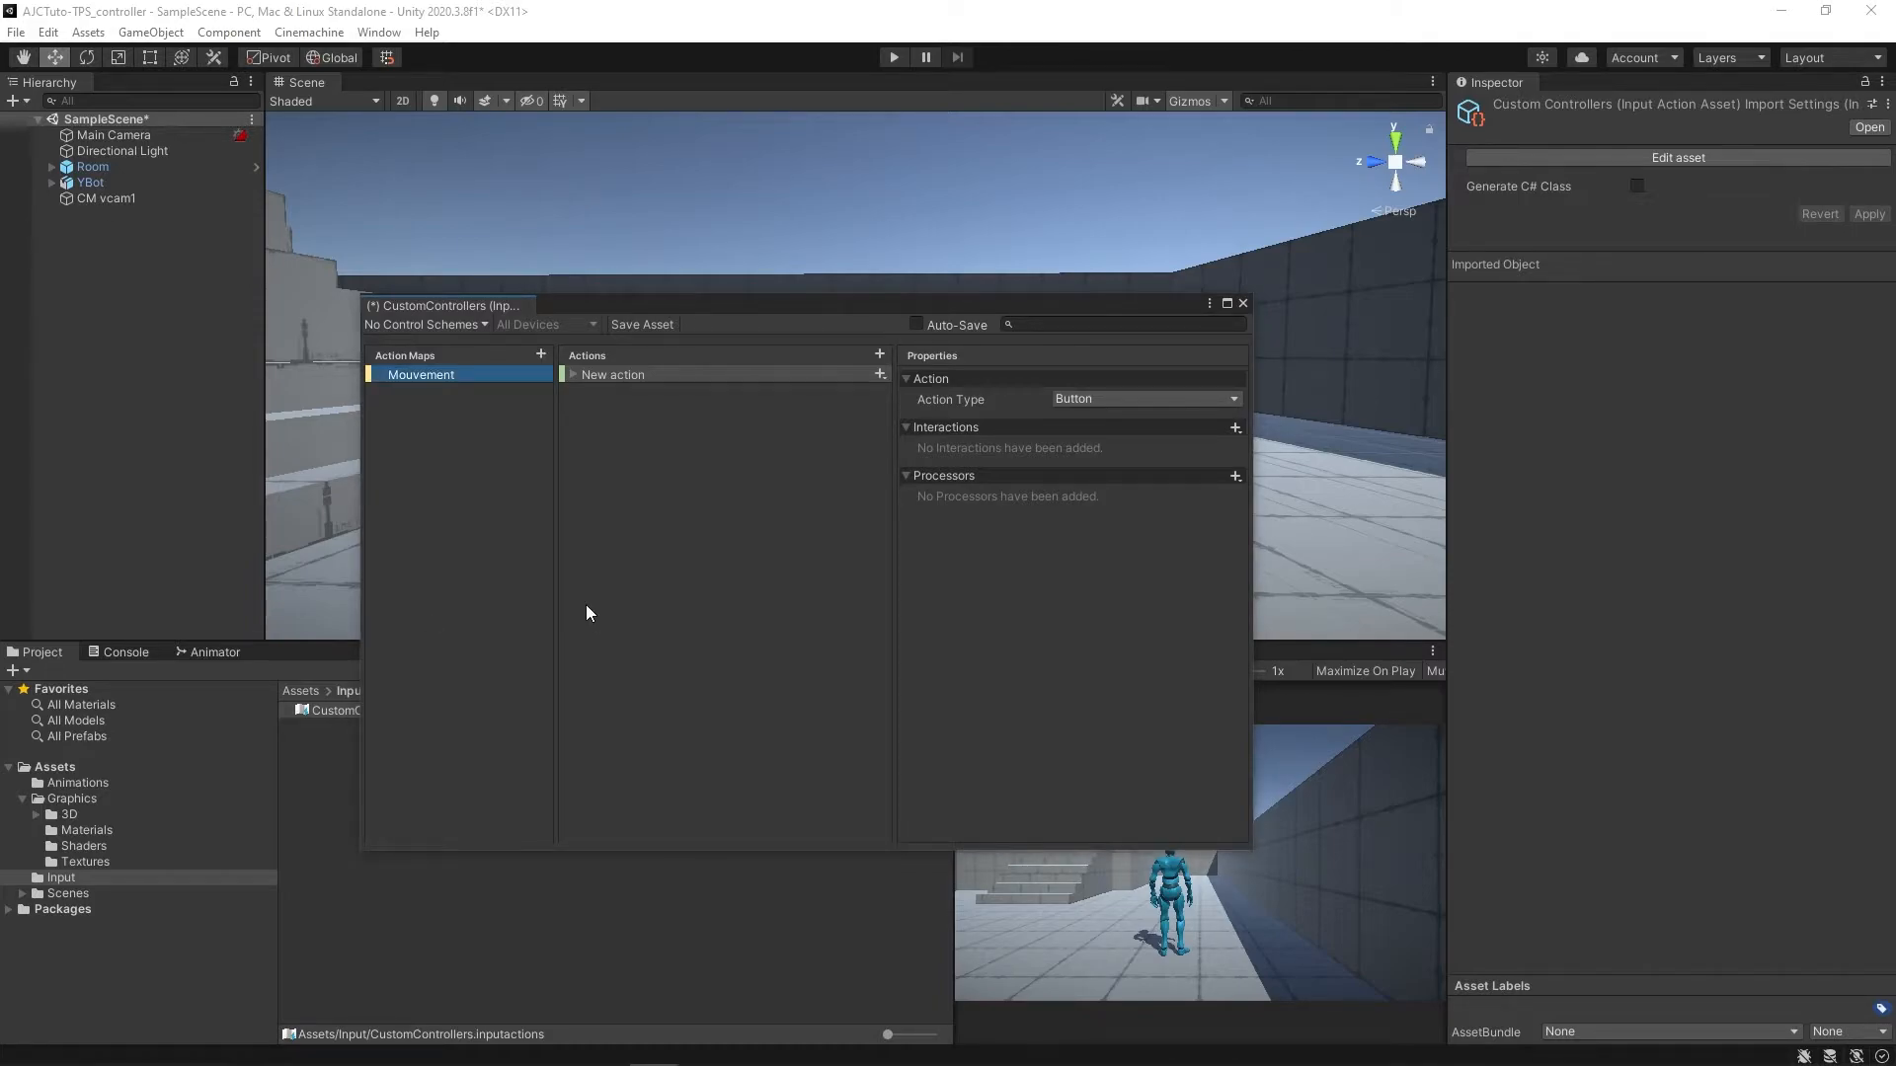
- Add a control scheme named Keyboard&Mouse that requires the Keyboard and Mouse devices
click(470, 324)
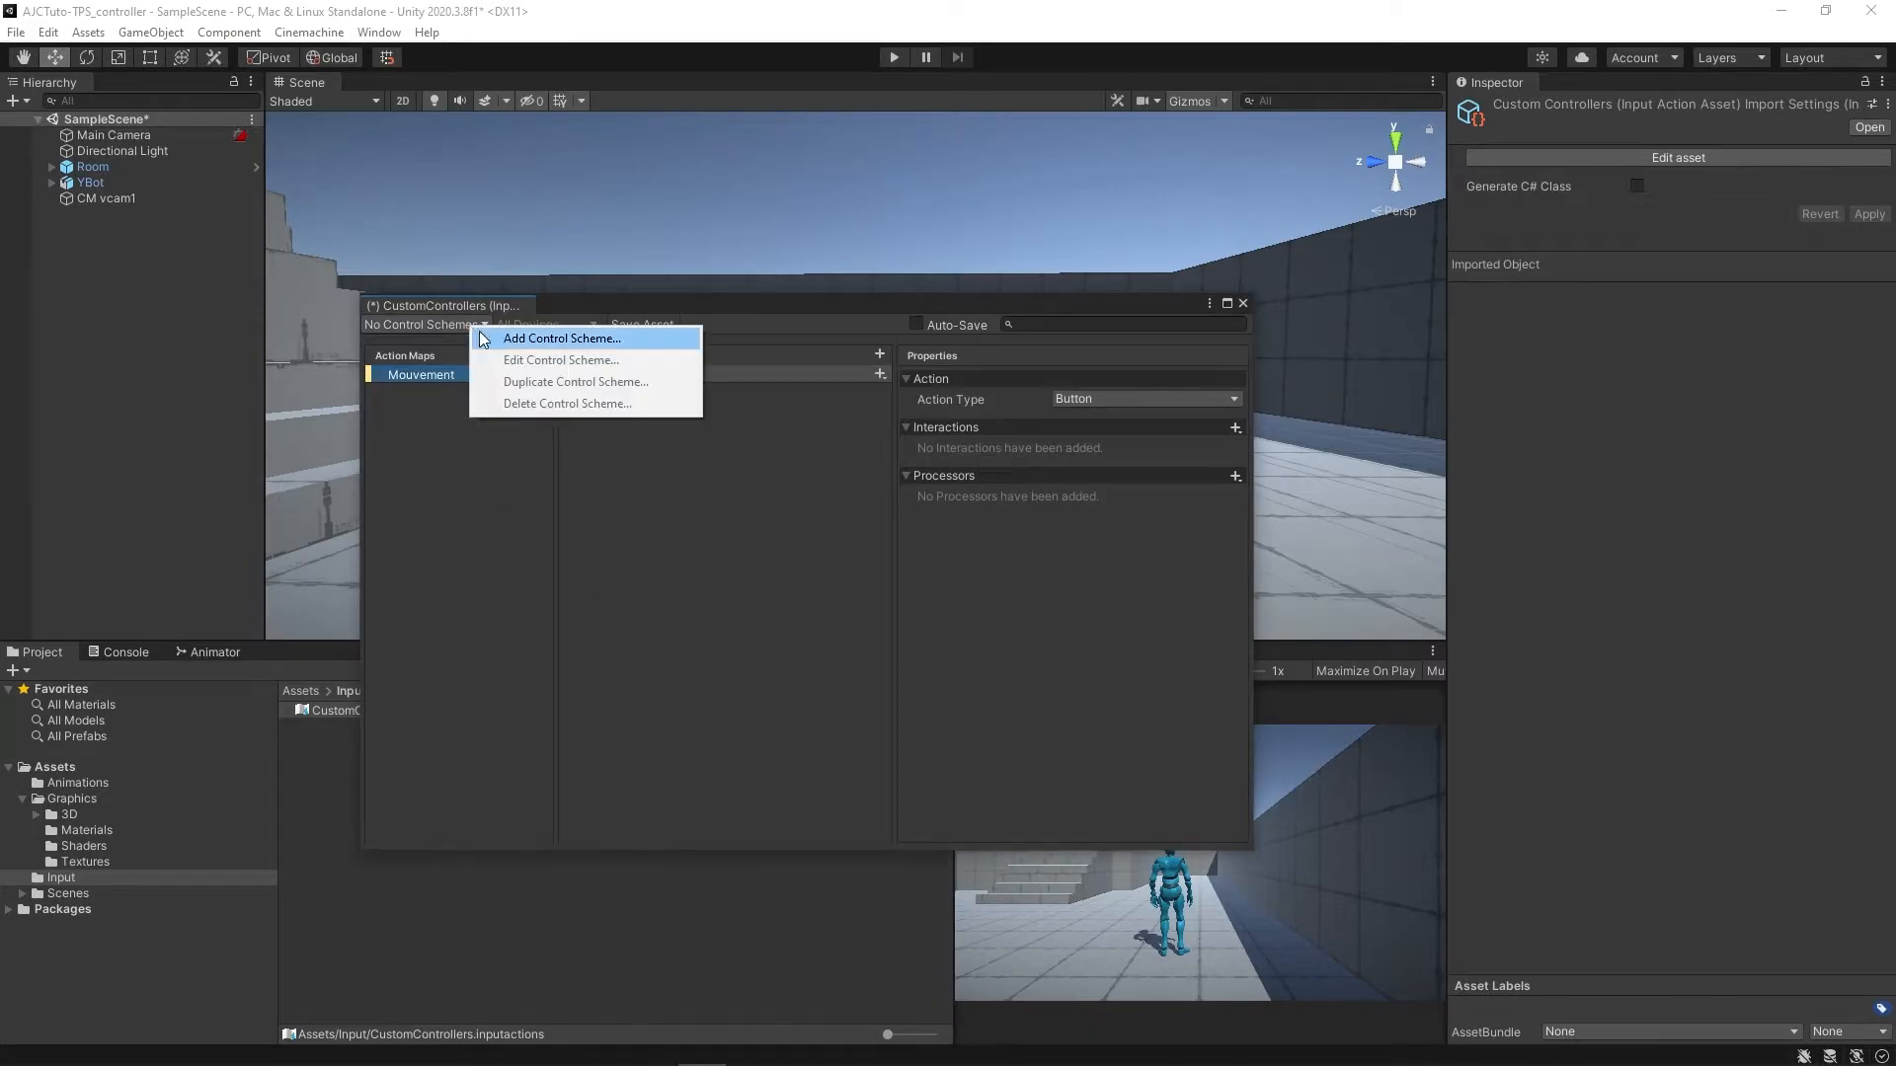
click(508, 335)
text(Keyboard&Mouse)
click(509, 400)
click(601, 489)
click(555, 509)
click(558, 459)
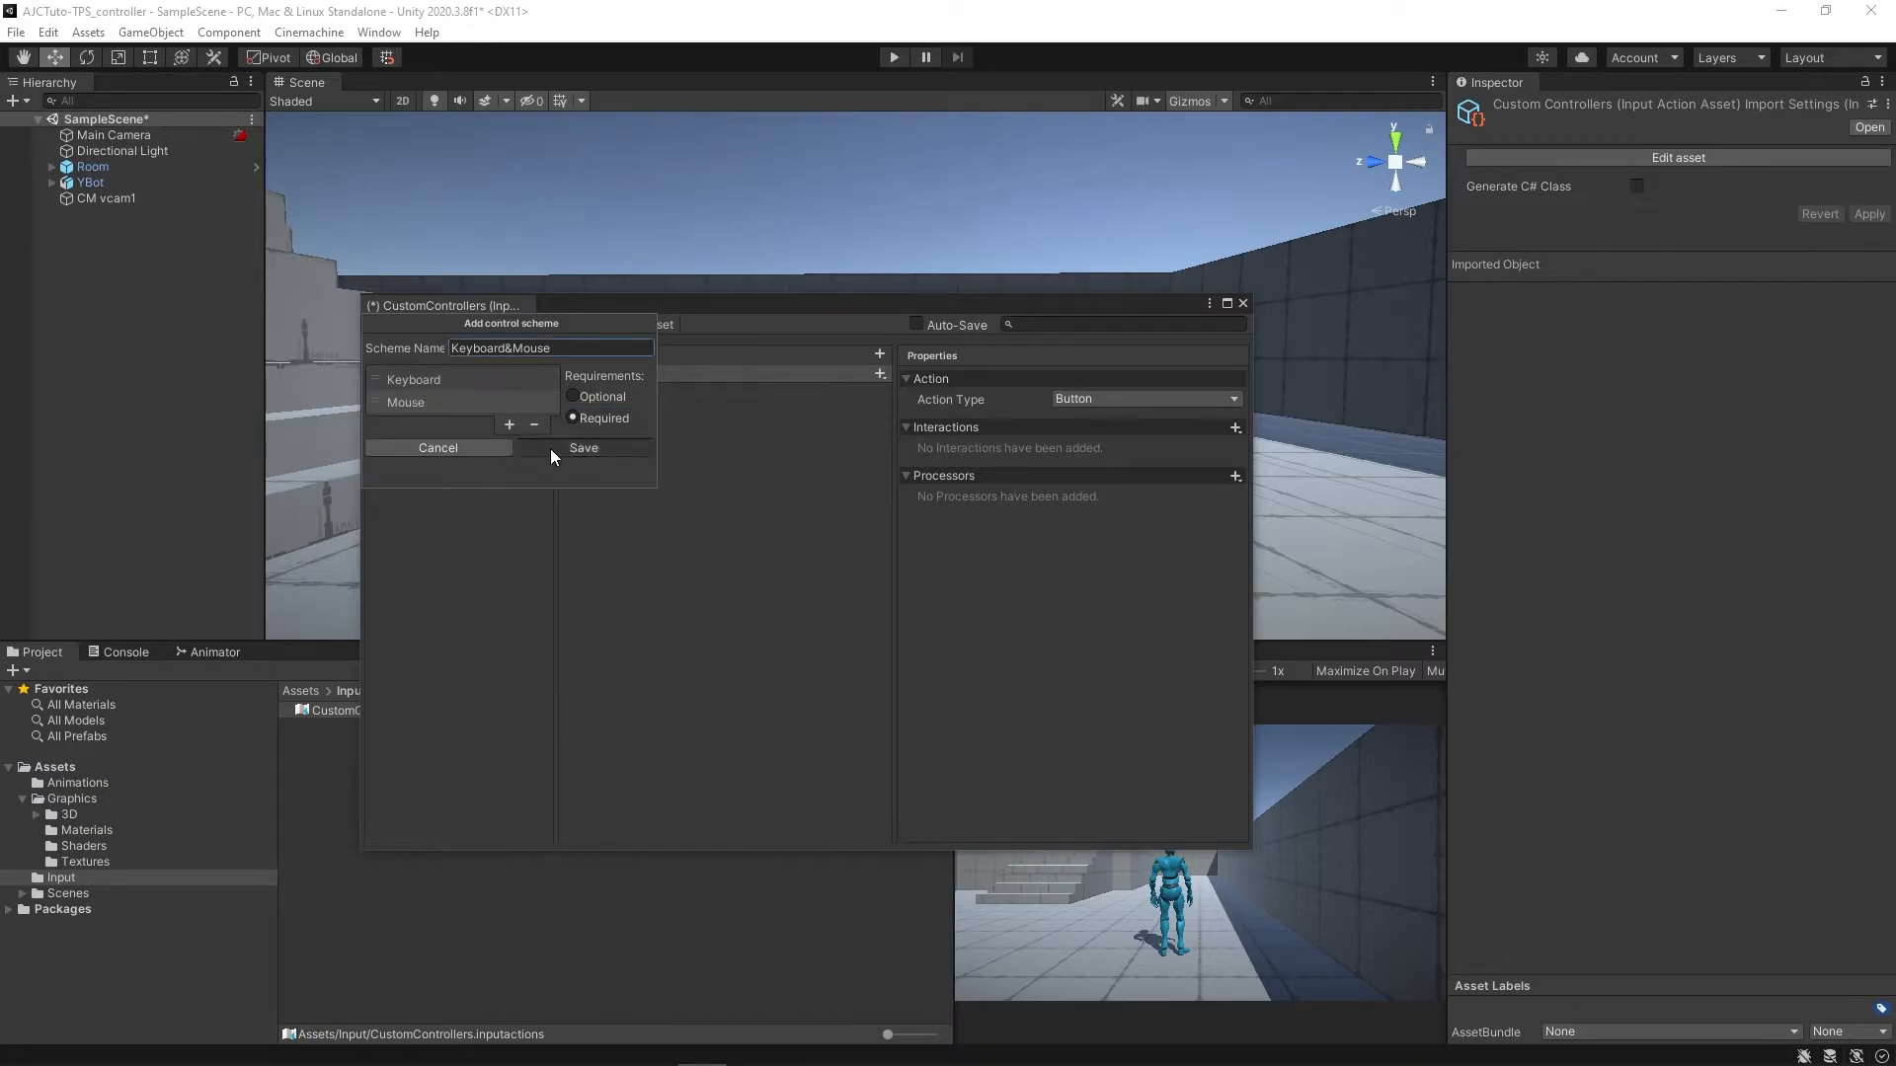
click(549, 449)
- Add a control scheme named Gamepad with a gamepad device and save the input asset
click(466, 326)
click(545, 389)
text(Gamepad)
click(510, 399)
click(555, 455)
click(559, 458)
click(565, 434)
click(622, 324)
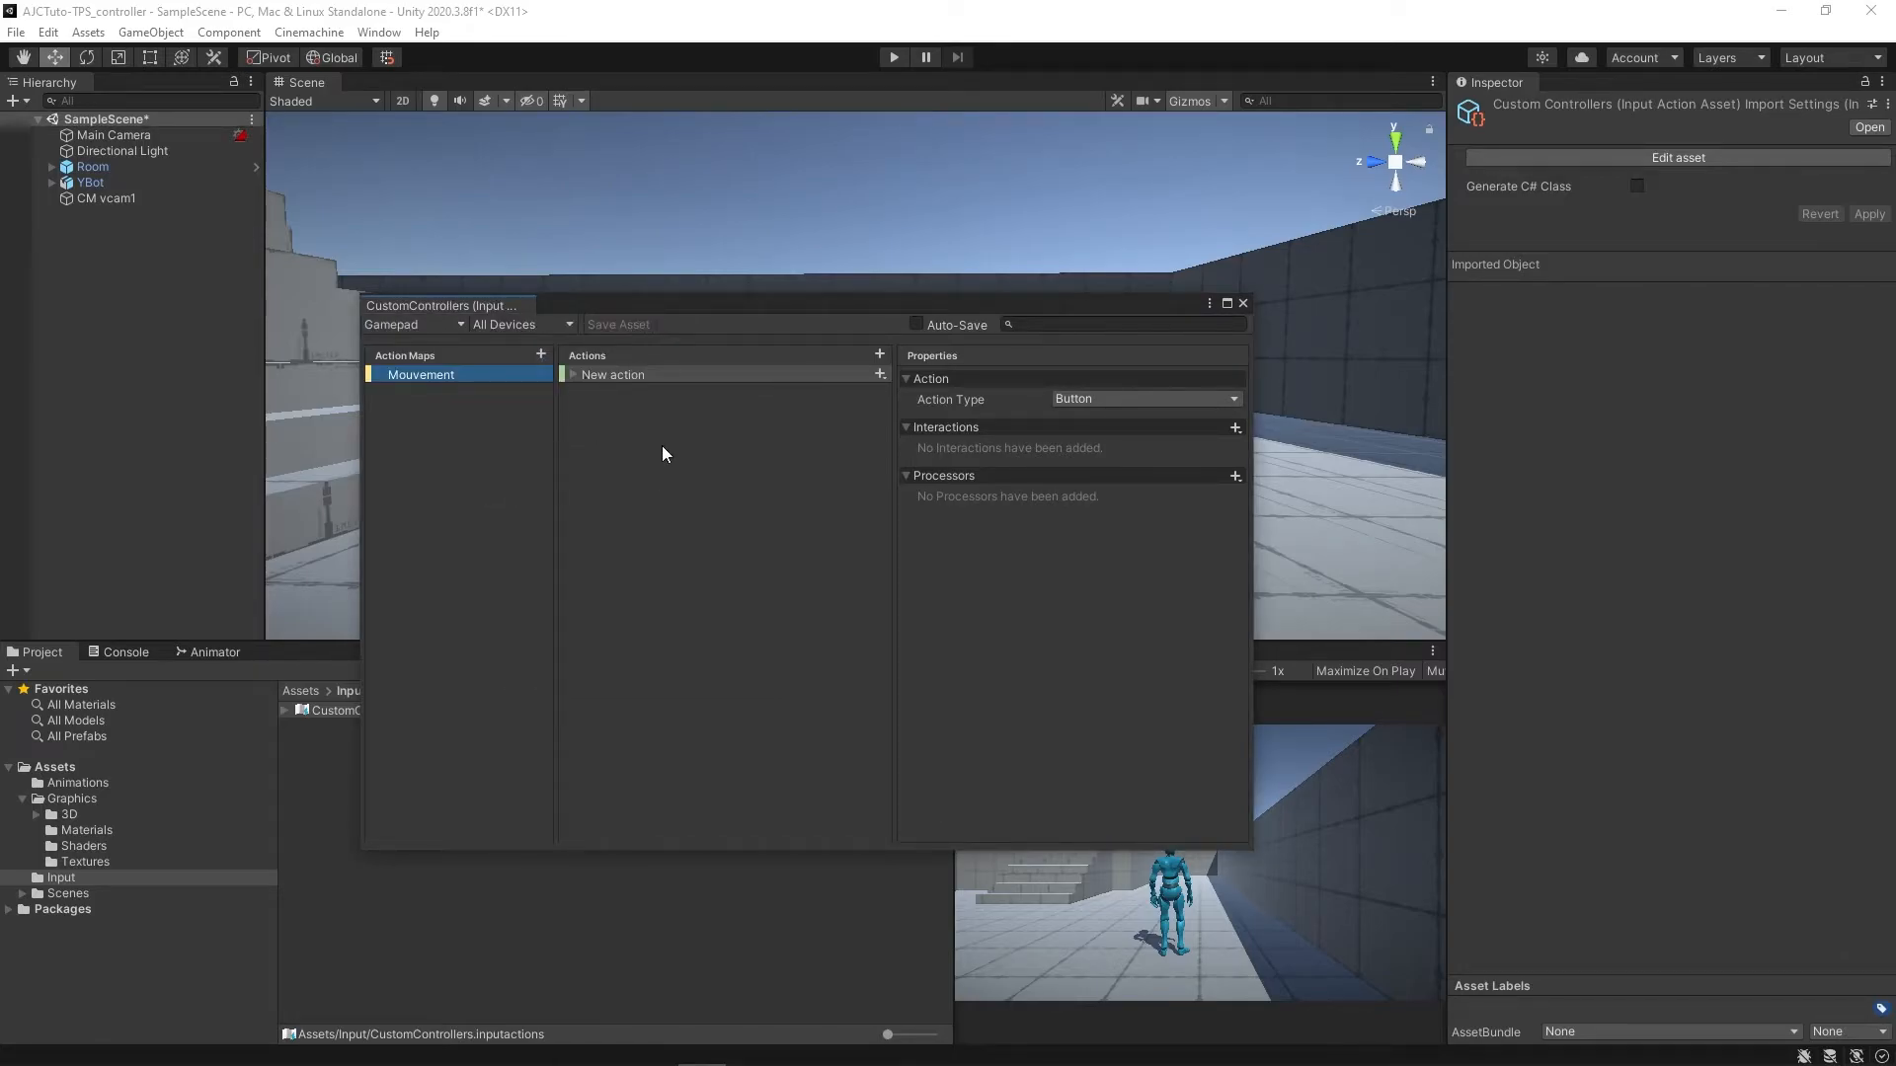
- Rename the new action in the Mouvement map as Look
right_click(615, 376)
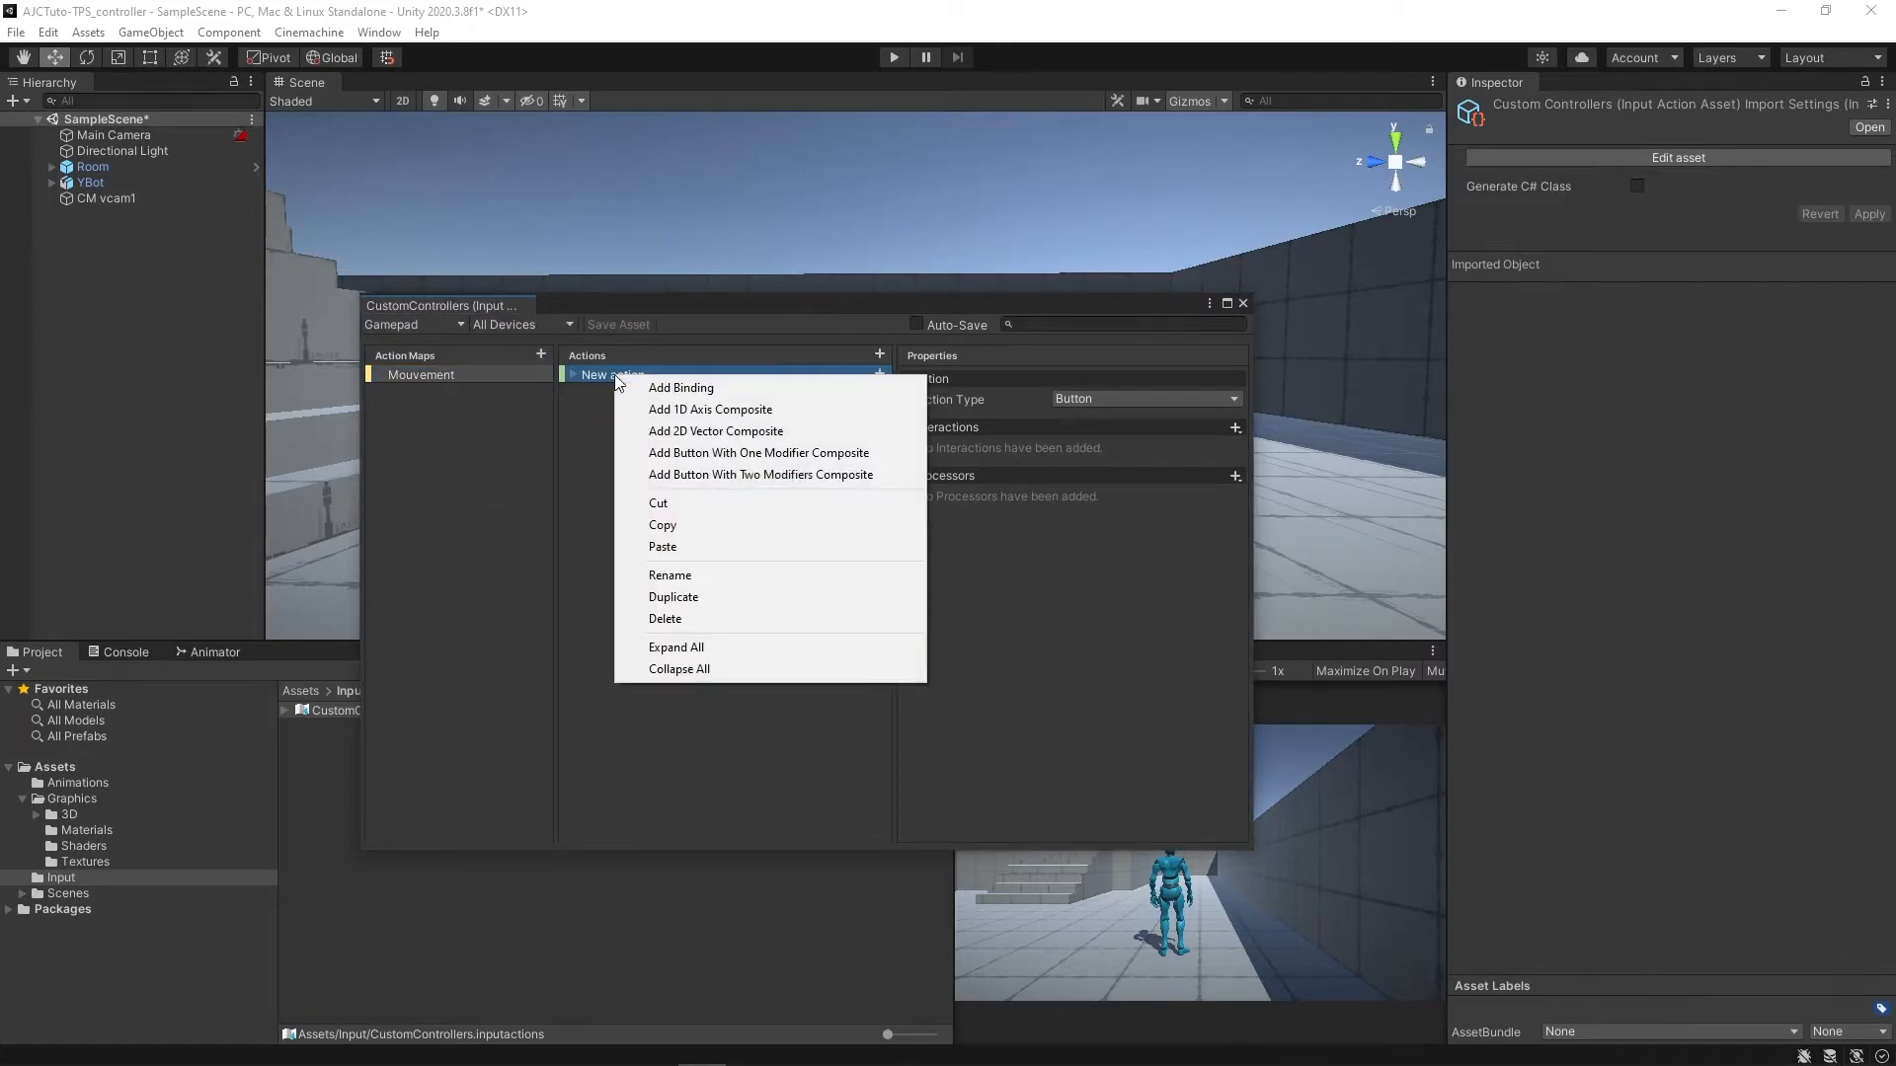
click(713, 572)
text(Look)
key(Return)
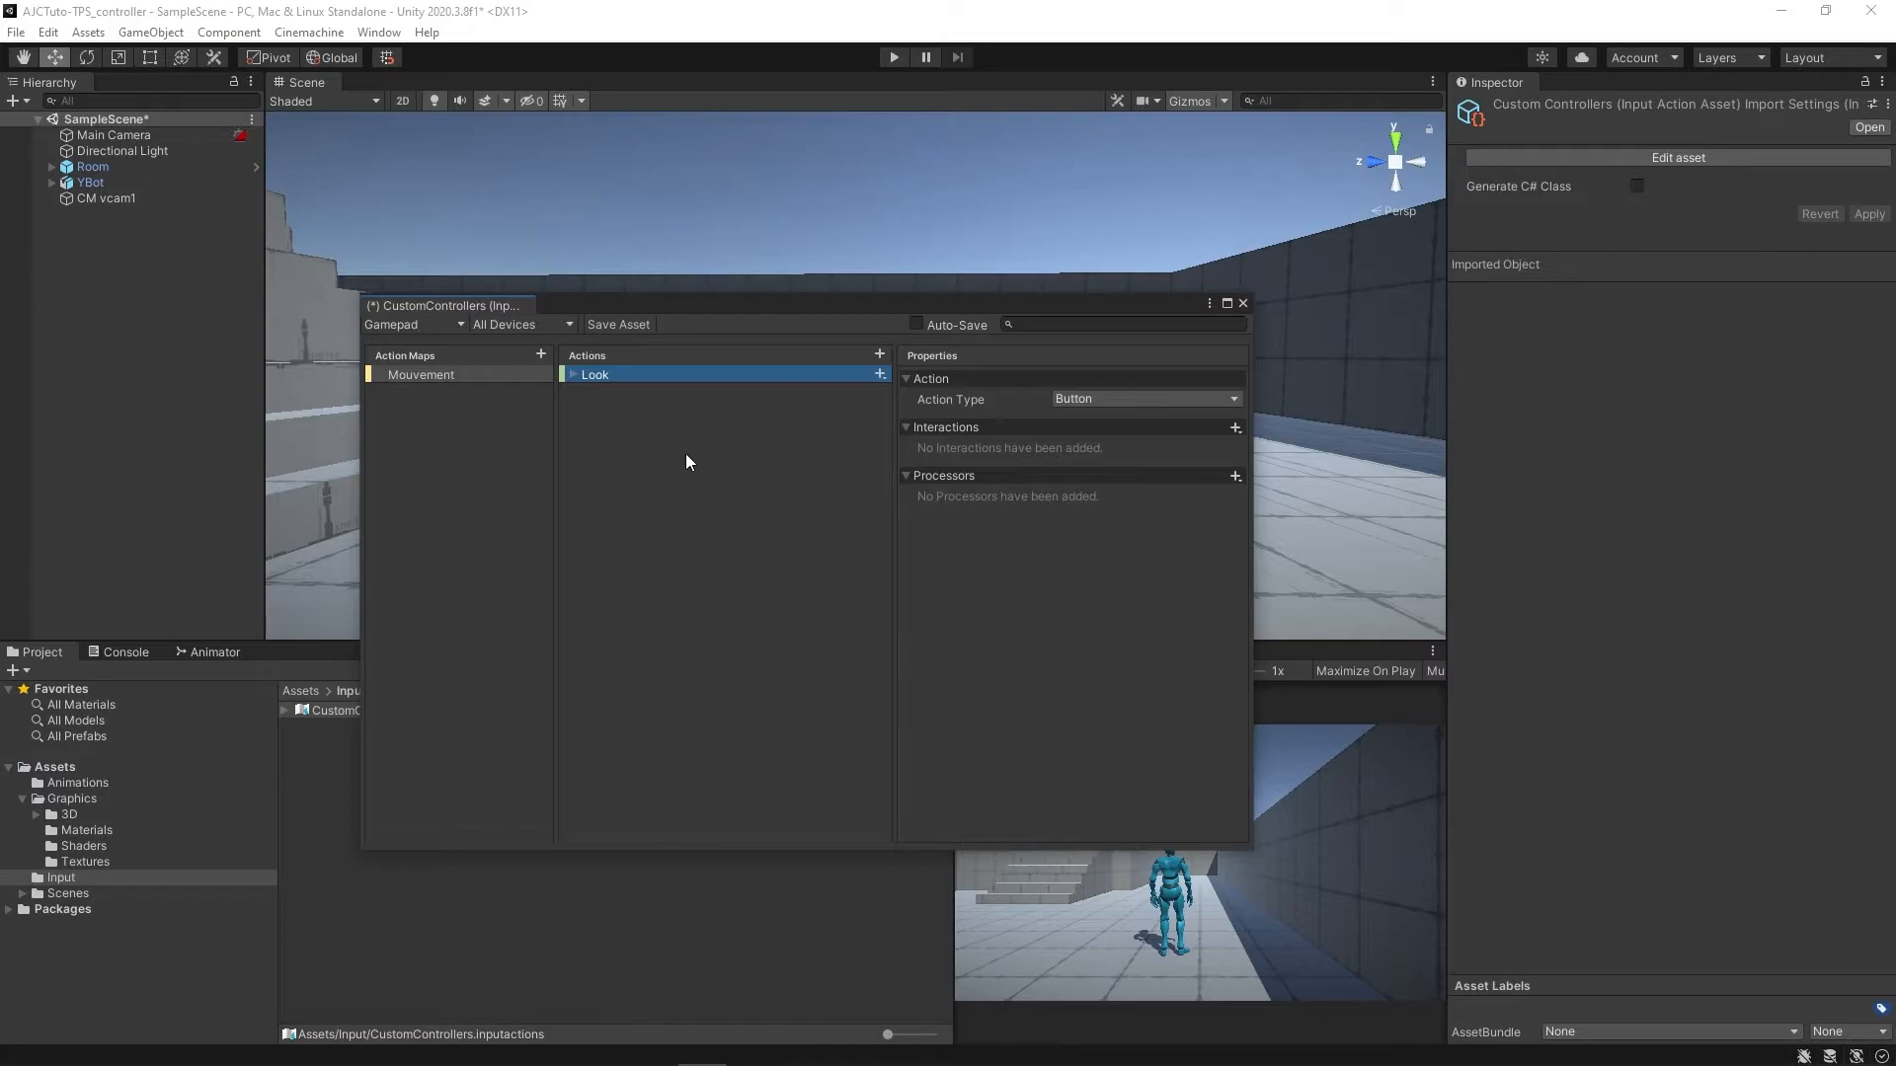
- Set the Look action's type to Pass Through and its control type to Vector 2
click(572, 375)
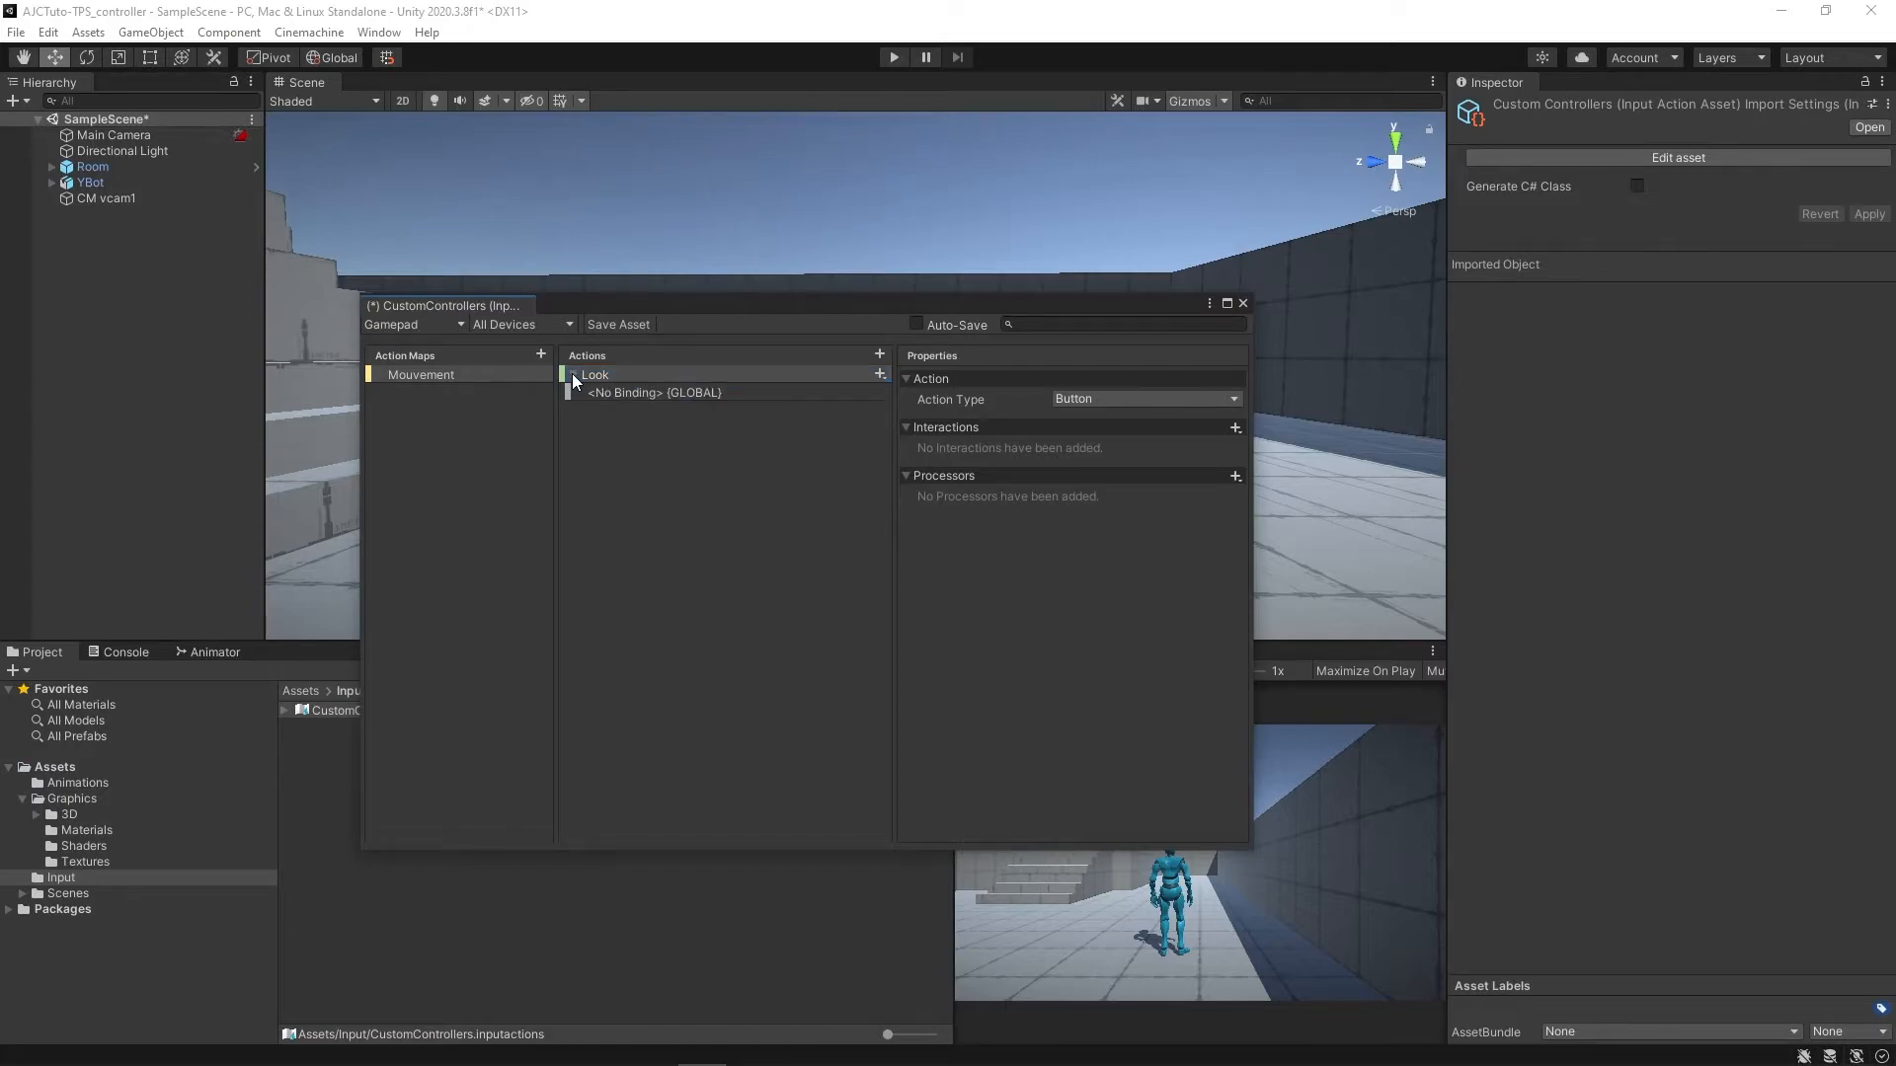
click(606, 391)
click(811, 374)
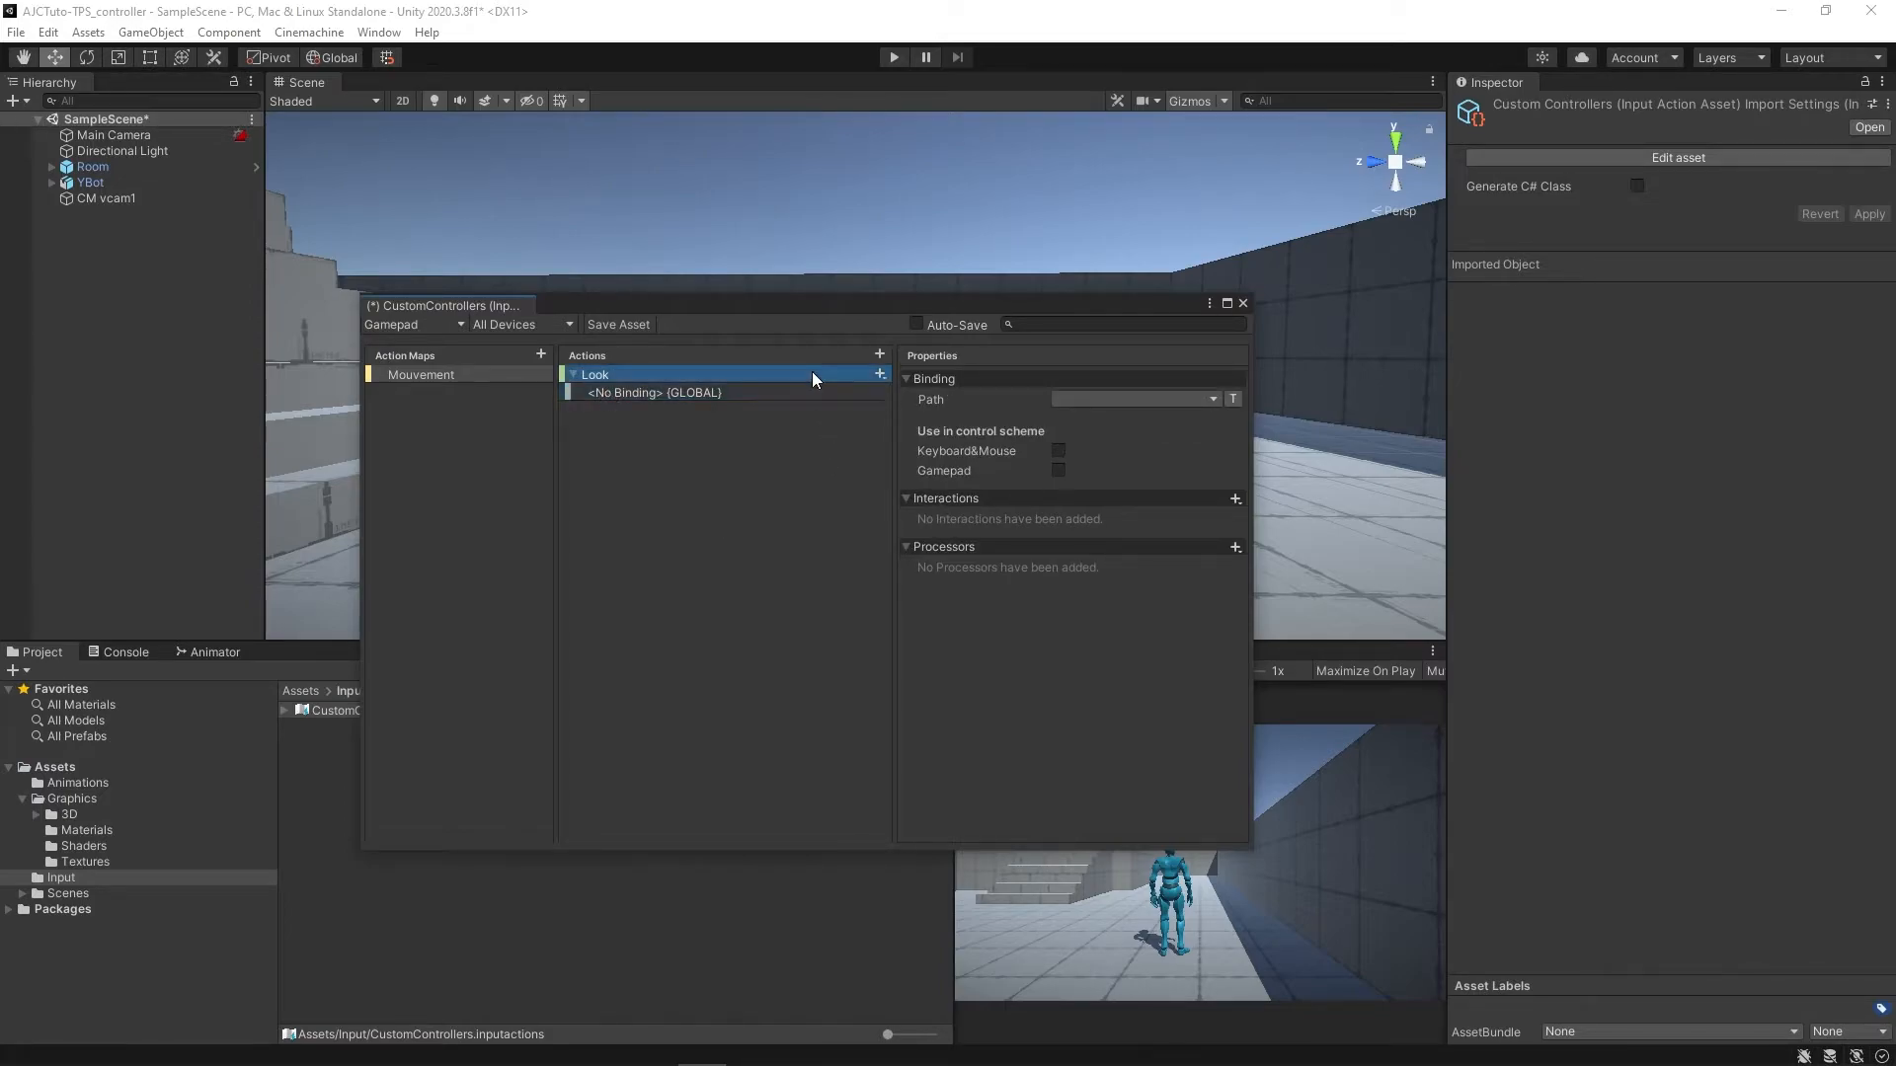
click(1088, 399)
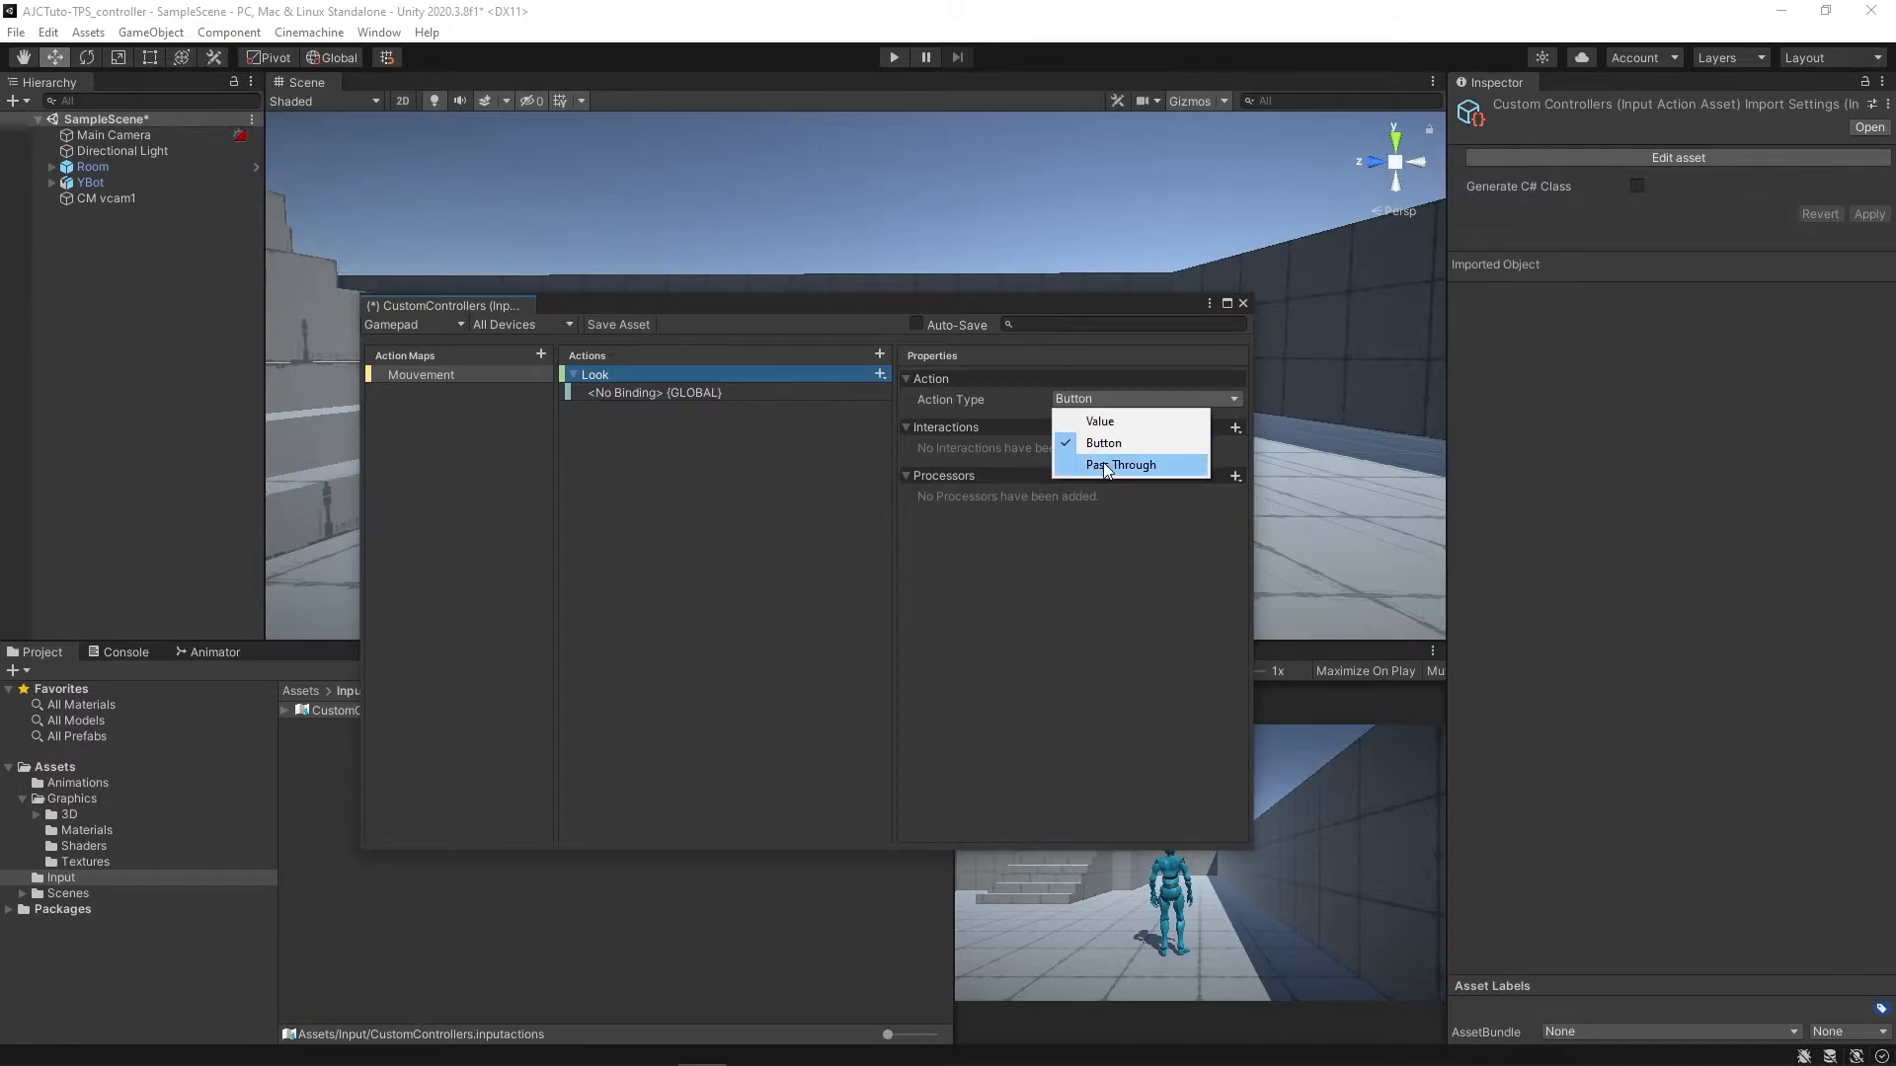
click(1105, 464)
click(1106, 418)
click(1134, 766)
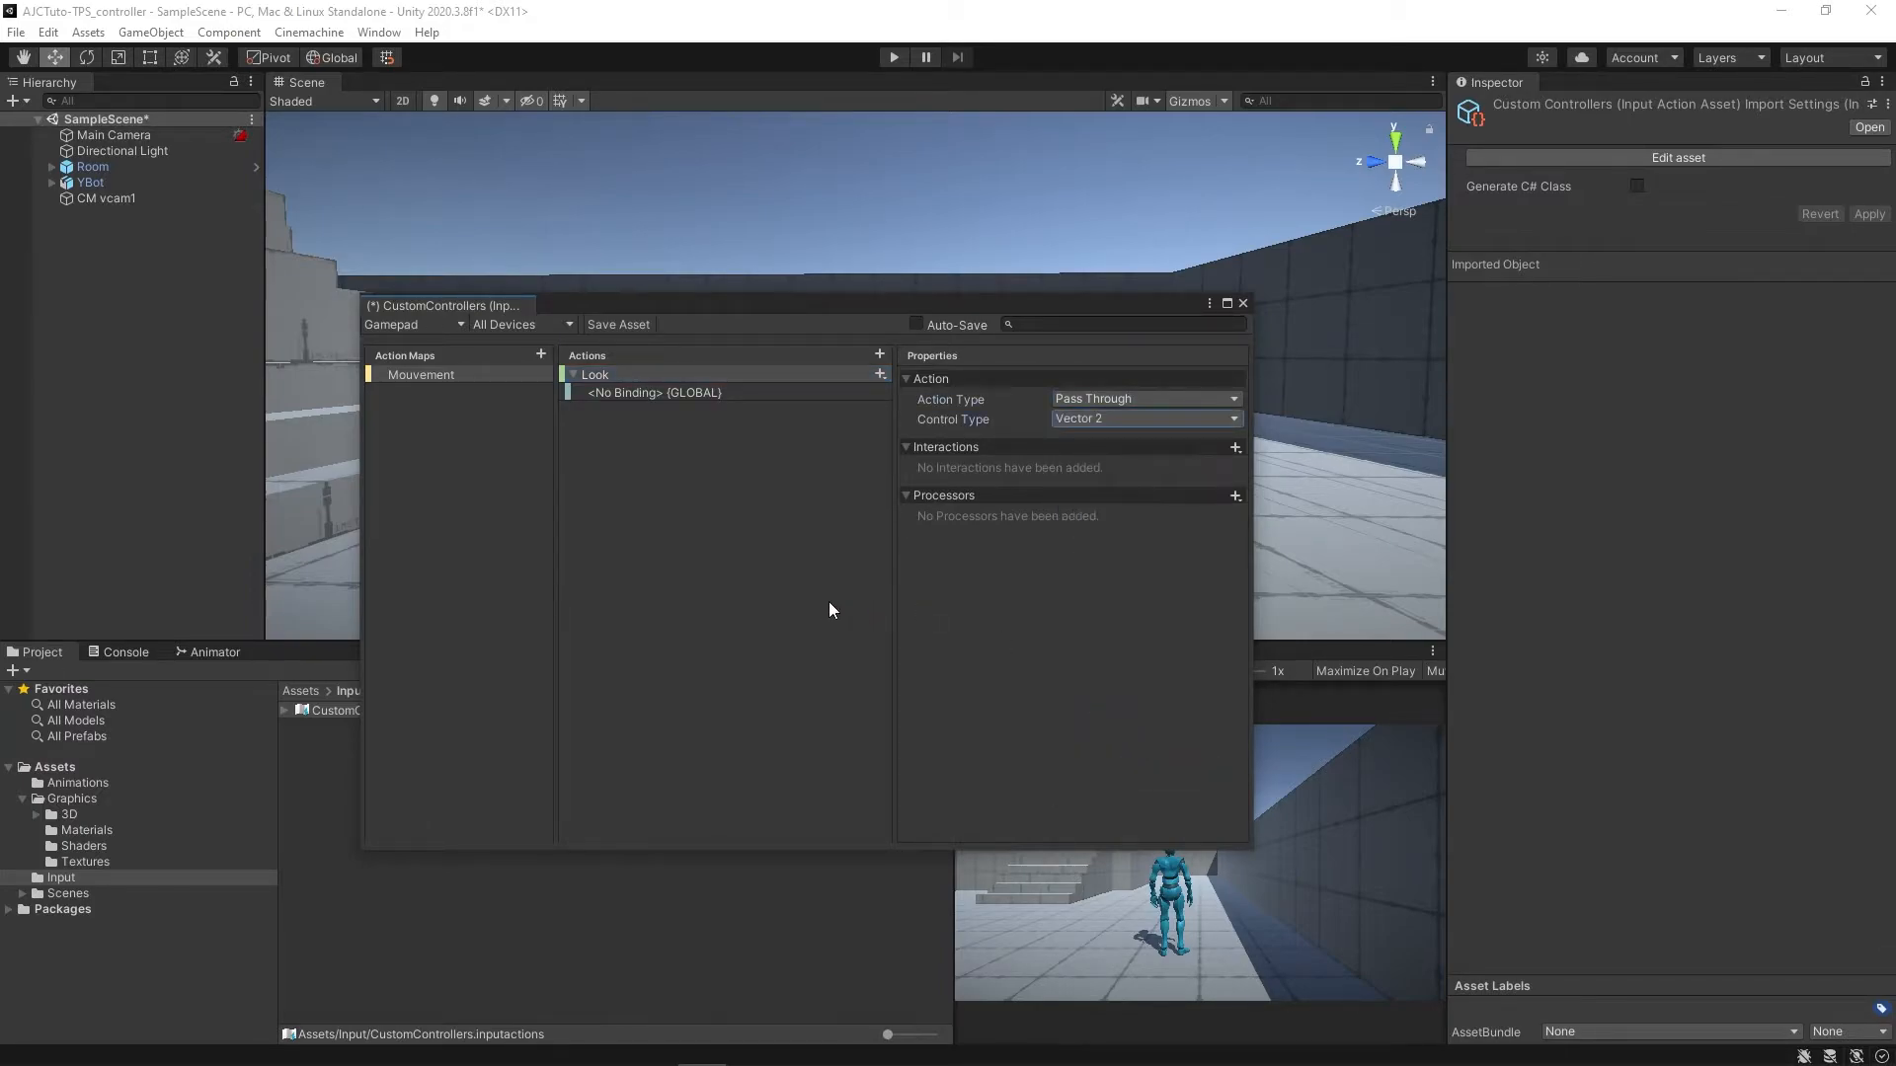
- Bind the Look action's empty binding to the gamepad's Right Stick
click(768, 391)
click(1122, 399)
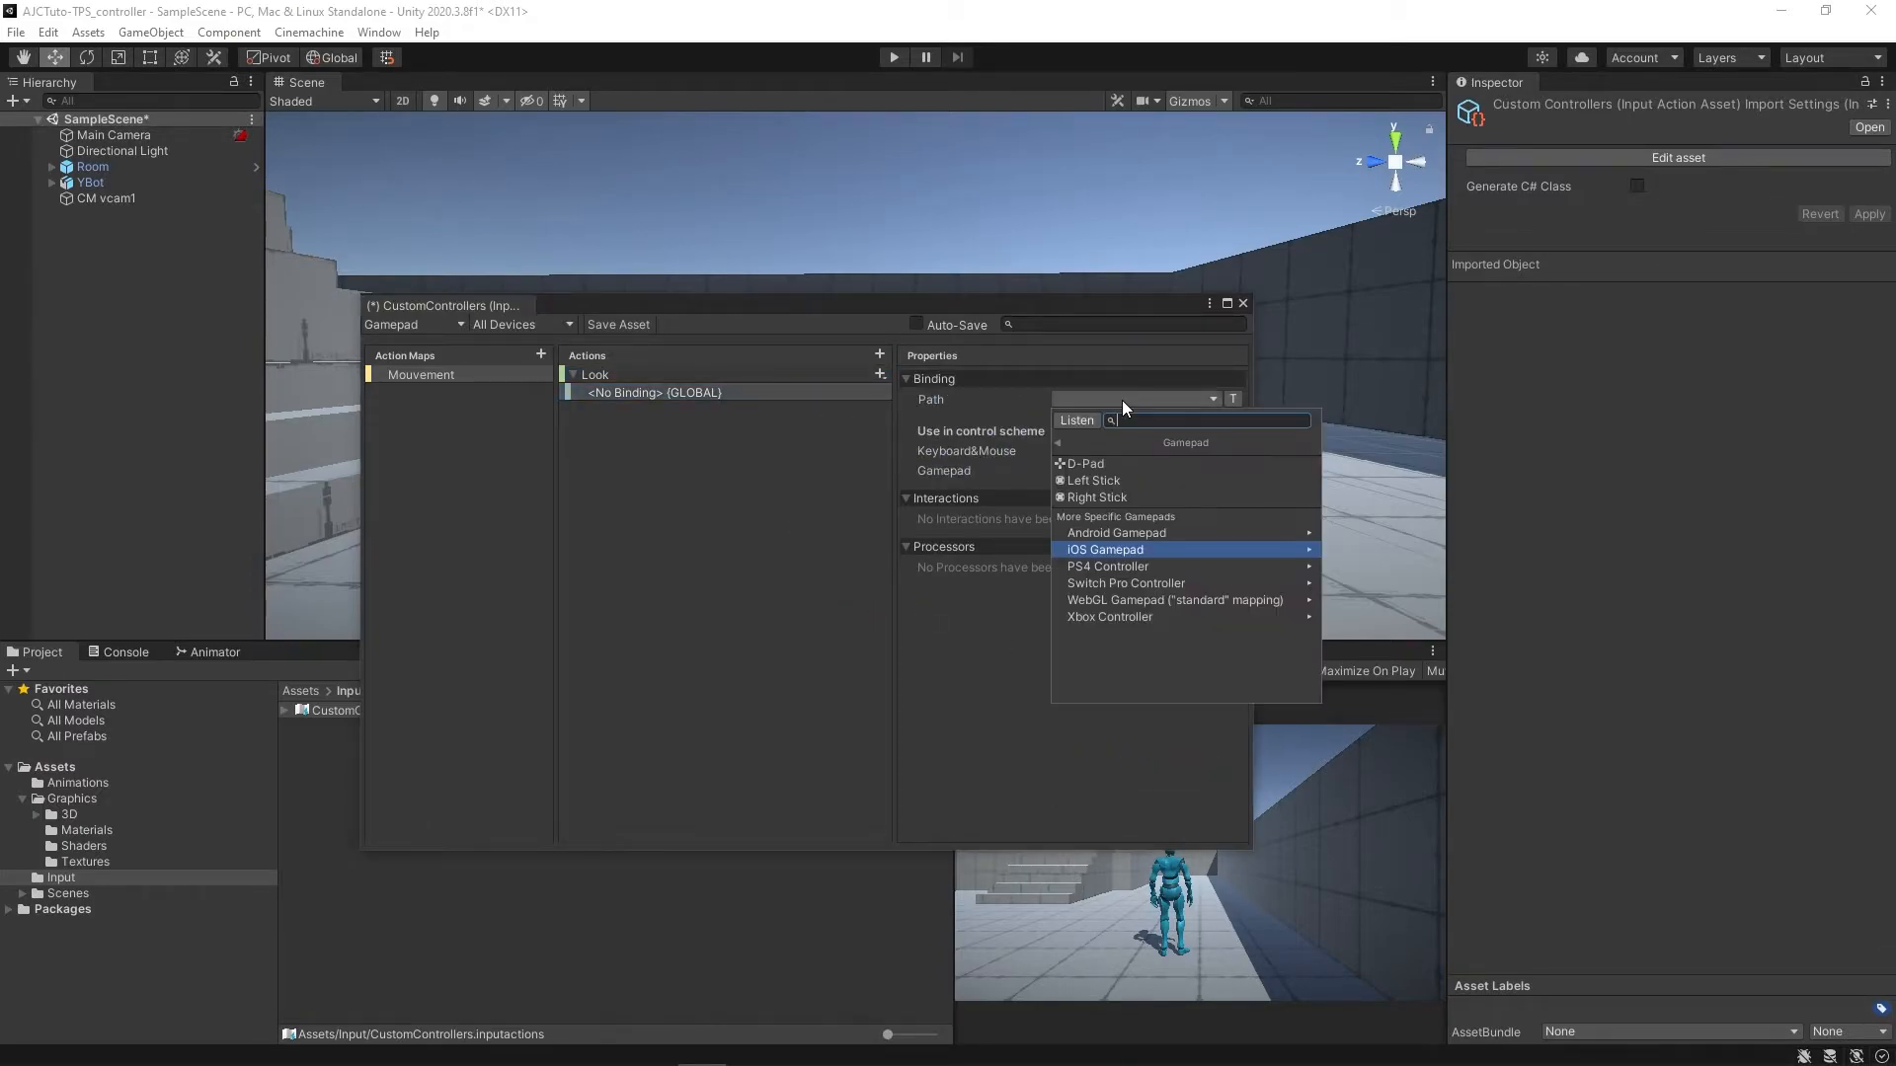
click(1090, 496)
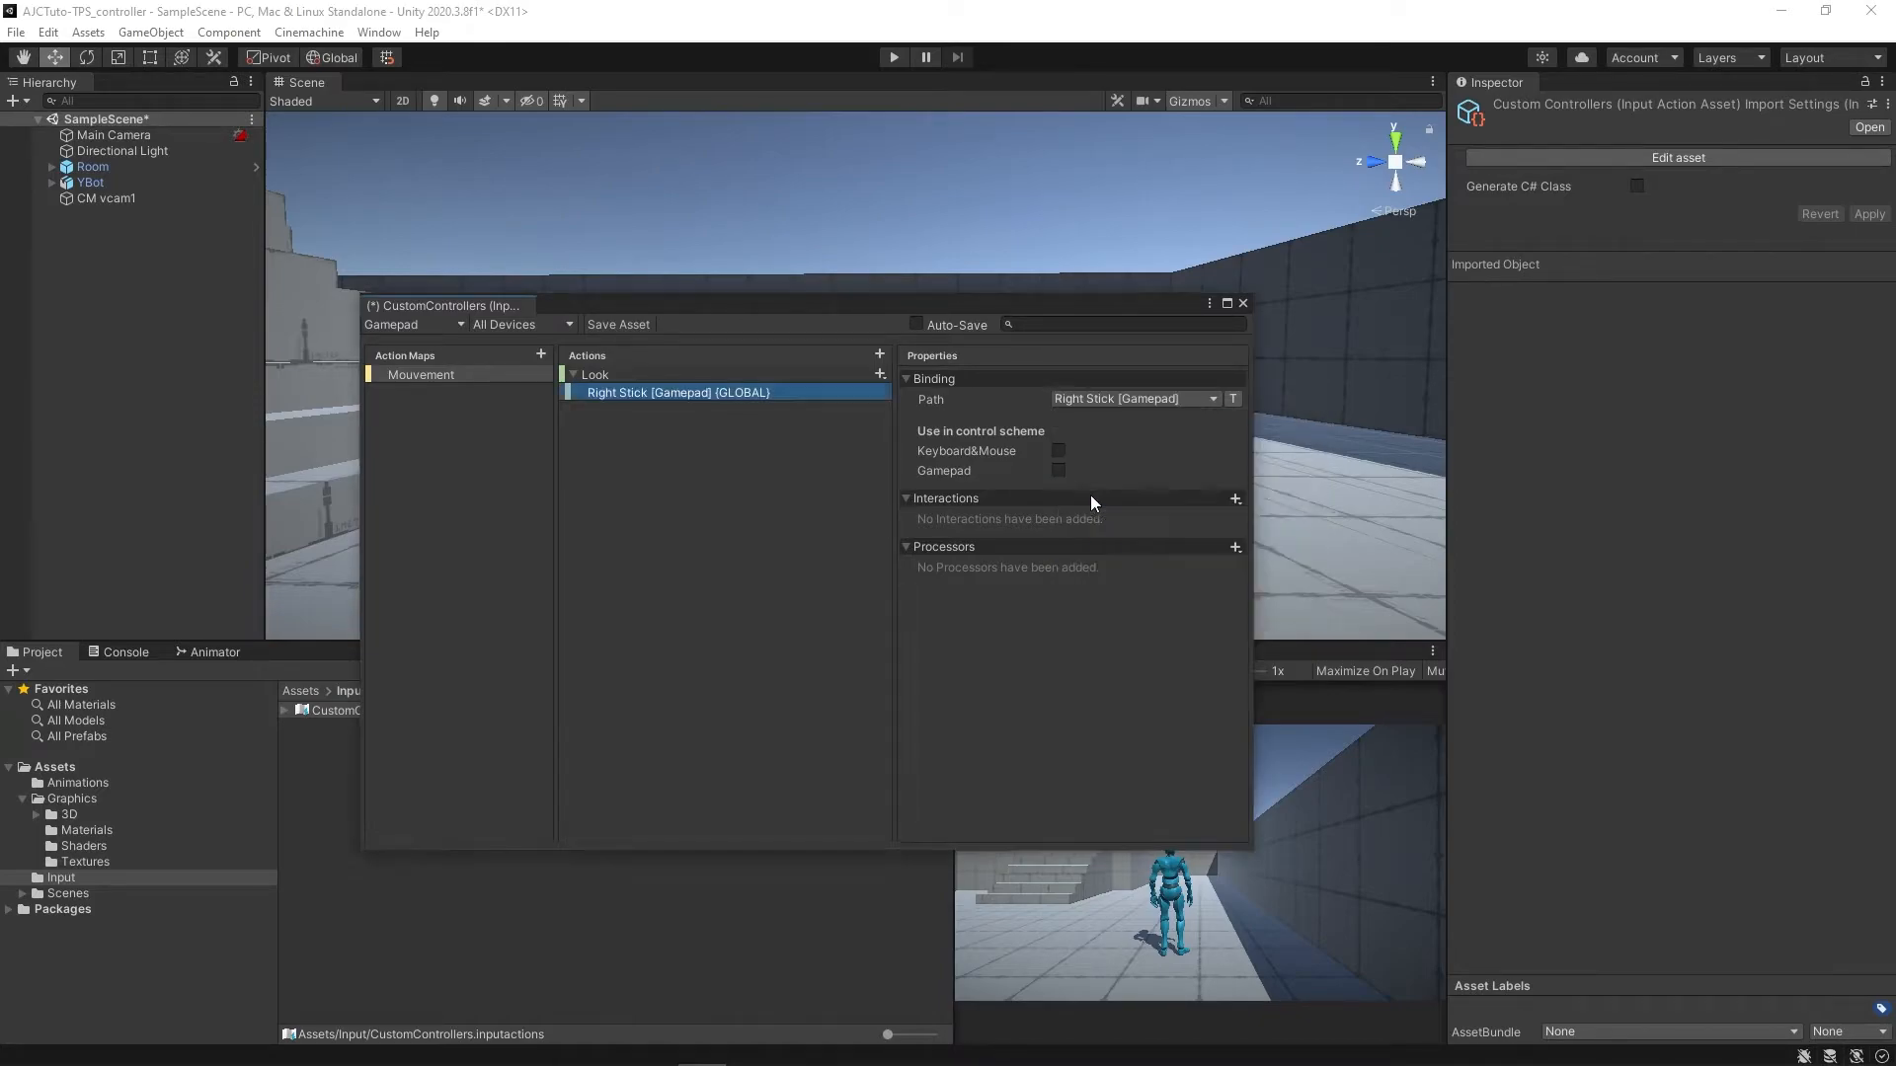
- Switch to the Keyboard&Mouse control scheme and add a mouse Delta binding to the Look action
click(413, 325)
click(482, 386)
click(1151, 398)
click(661, 374)
right_click(661, 373)
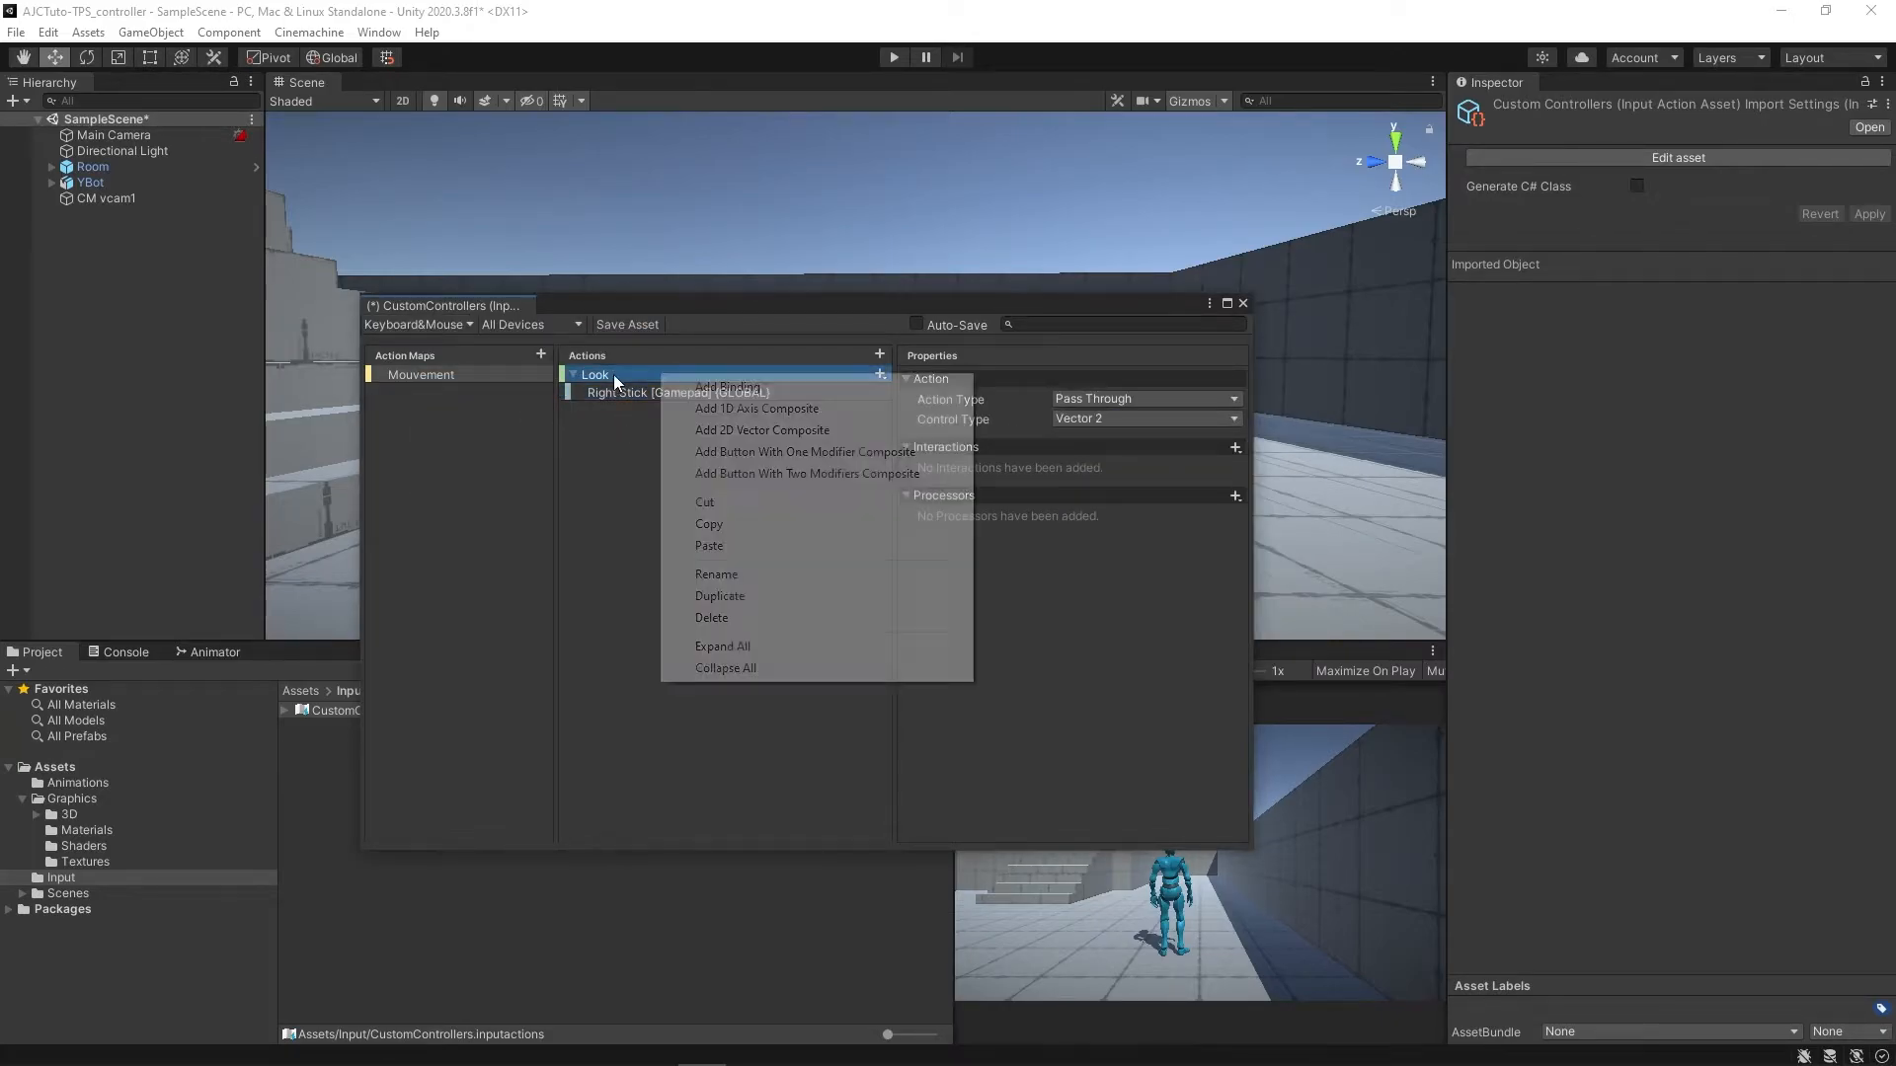
click(688, 386)
click(1158, 399)
click(1146, 486)
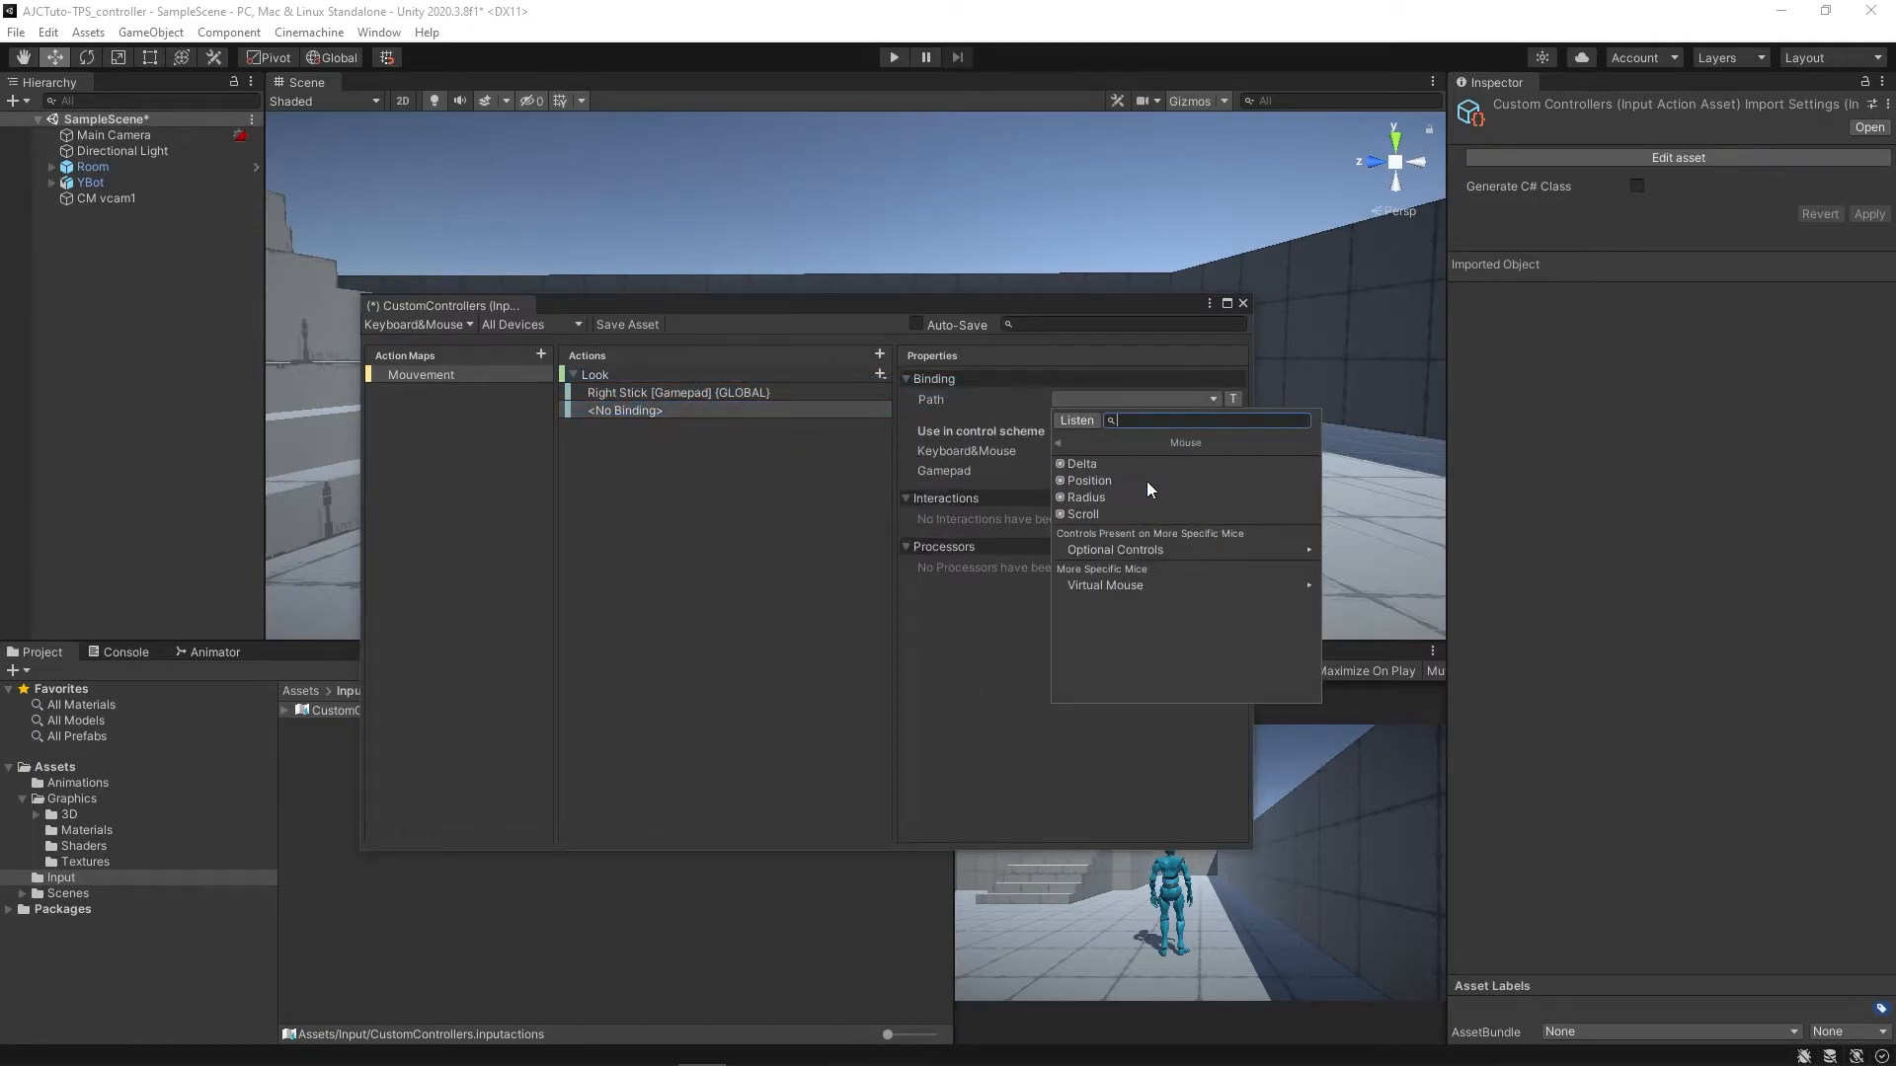
click(1135, 476)
- Add a second action named Mouve to the Mouvement action map
click(880, 356)
text(Mouve)
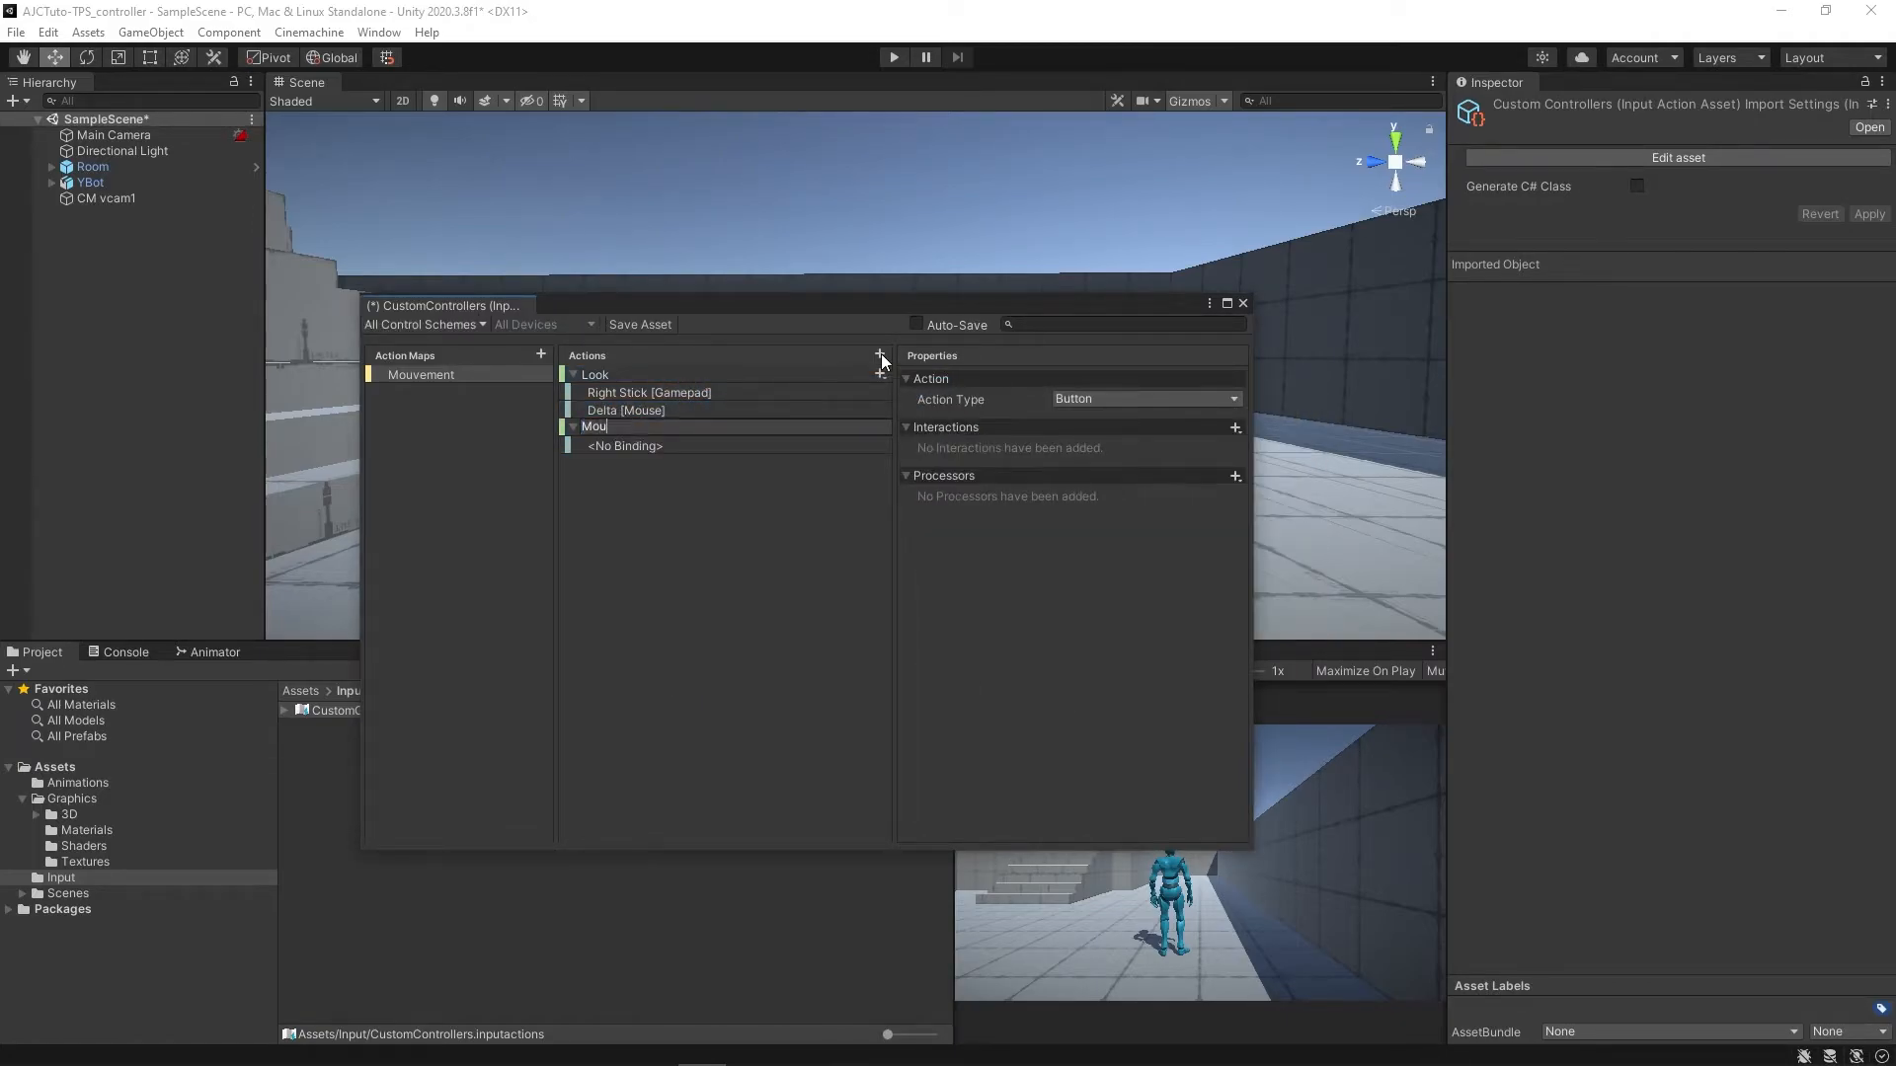
key(Return)
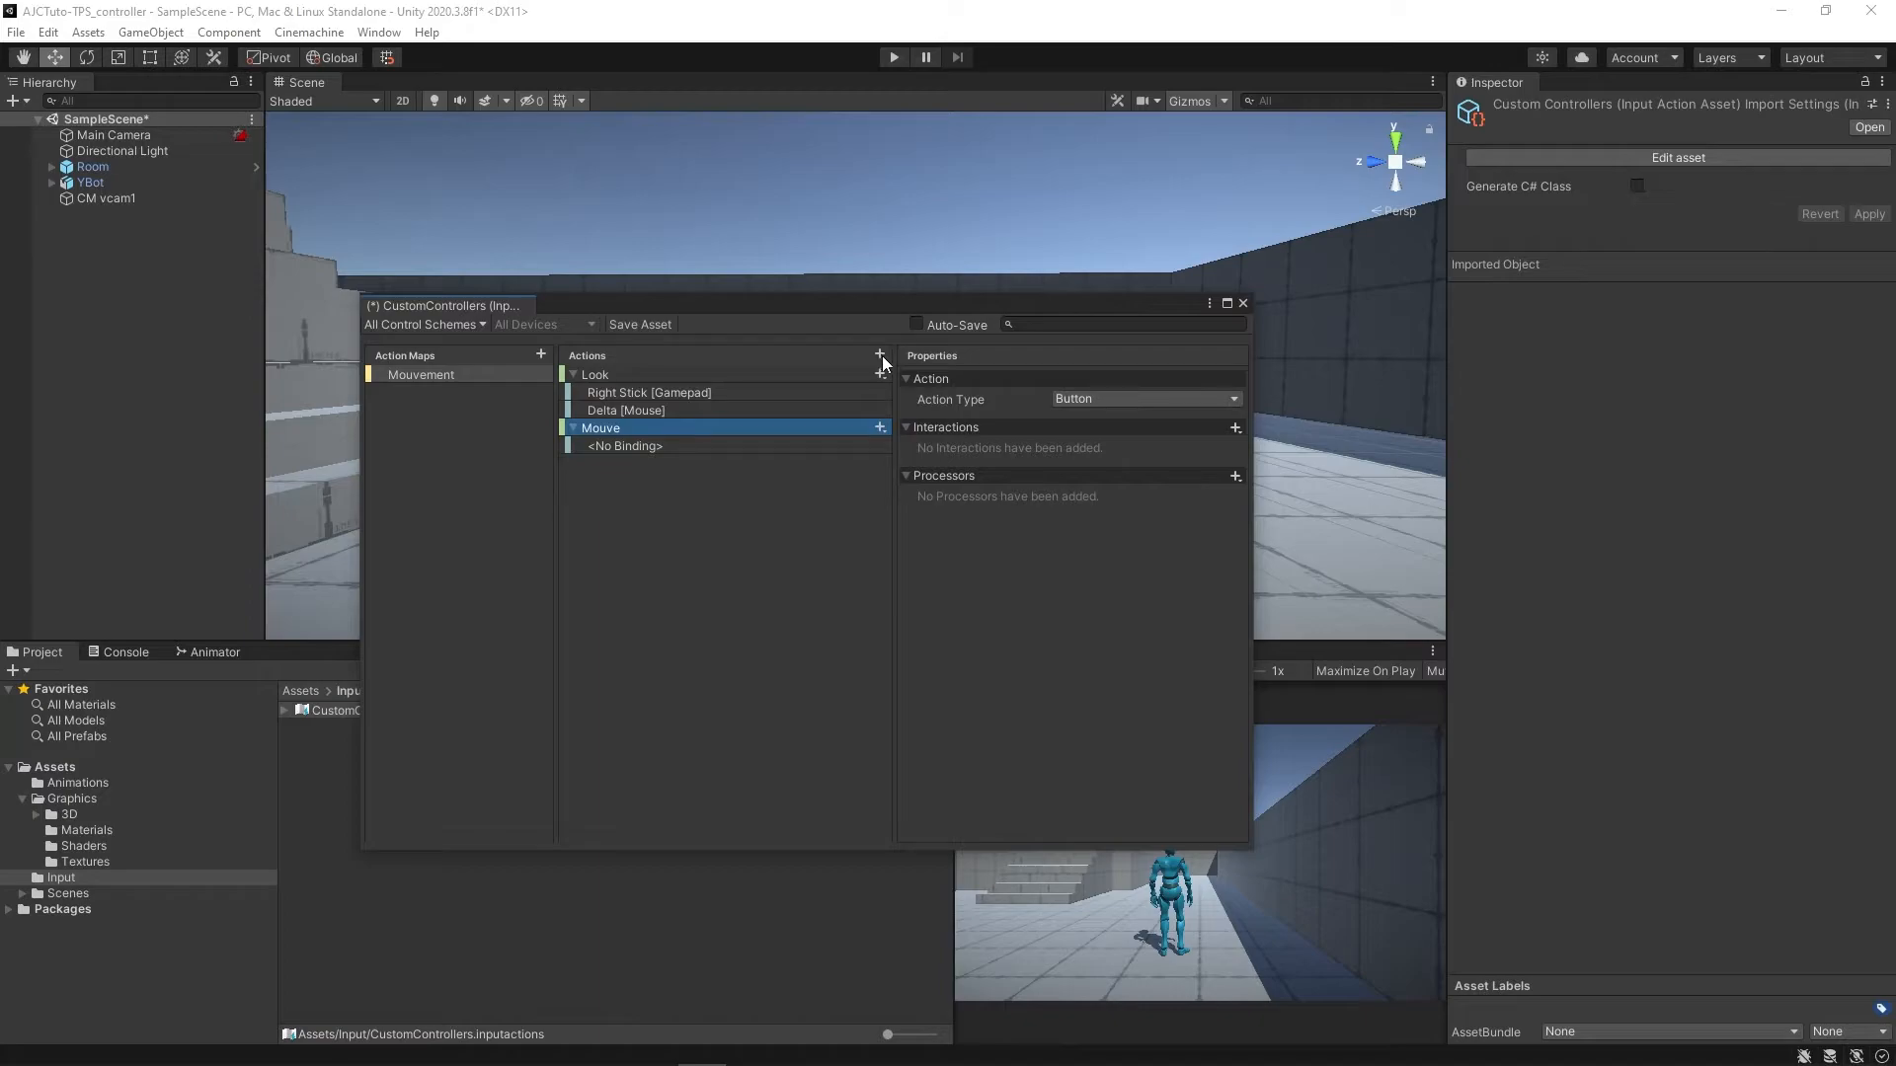
- Set the Mouve action's type to Pass Through and its control type to Vector 2
click(1111, 398)
click(1106, 461)
click(1102, 420)
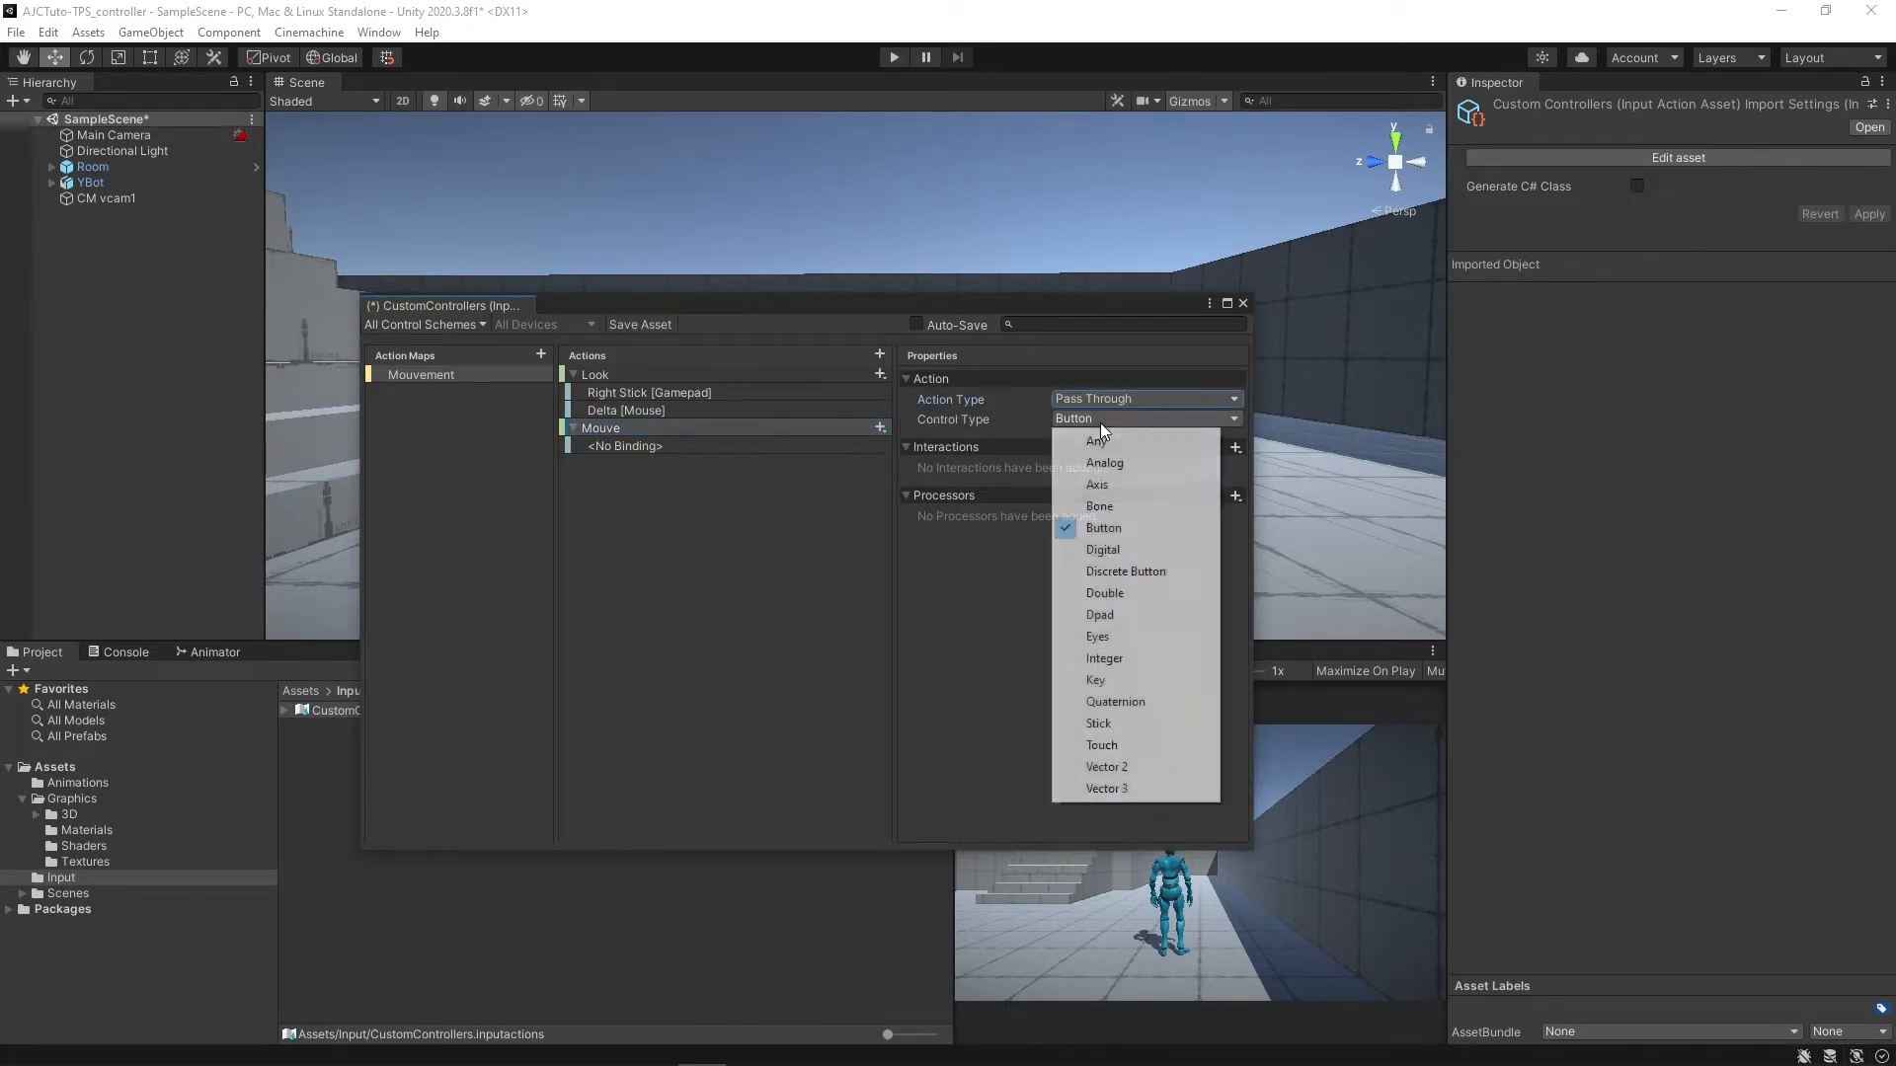
click(1134, 769)
- Replace the Mouve action's empty binding with a 2D Vector composite
click(751, 446)
key(Delete)
right_click(689, 428)
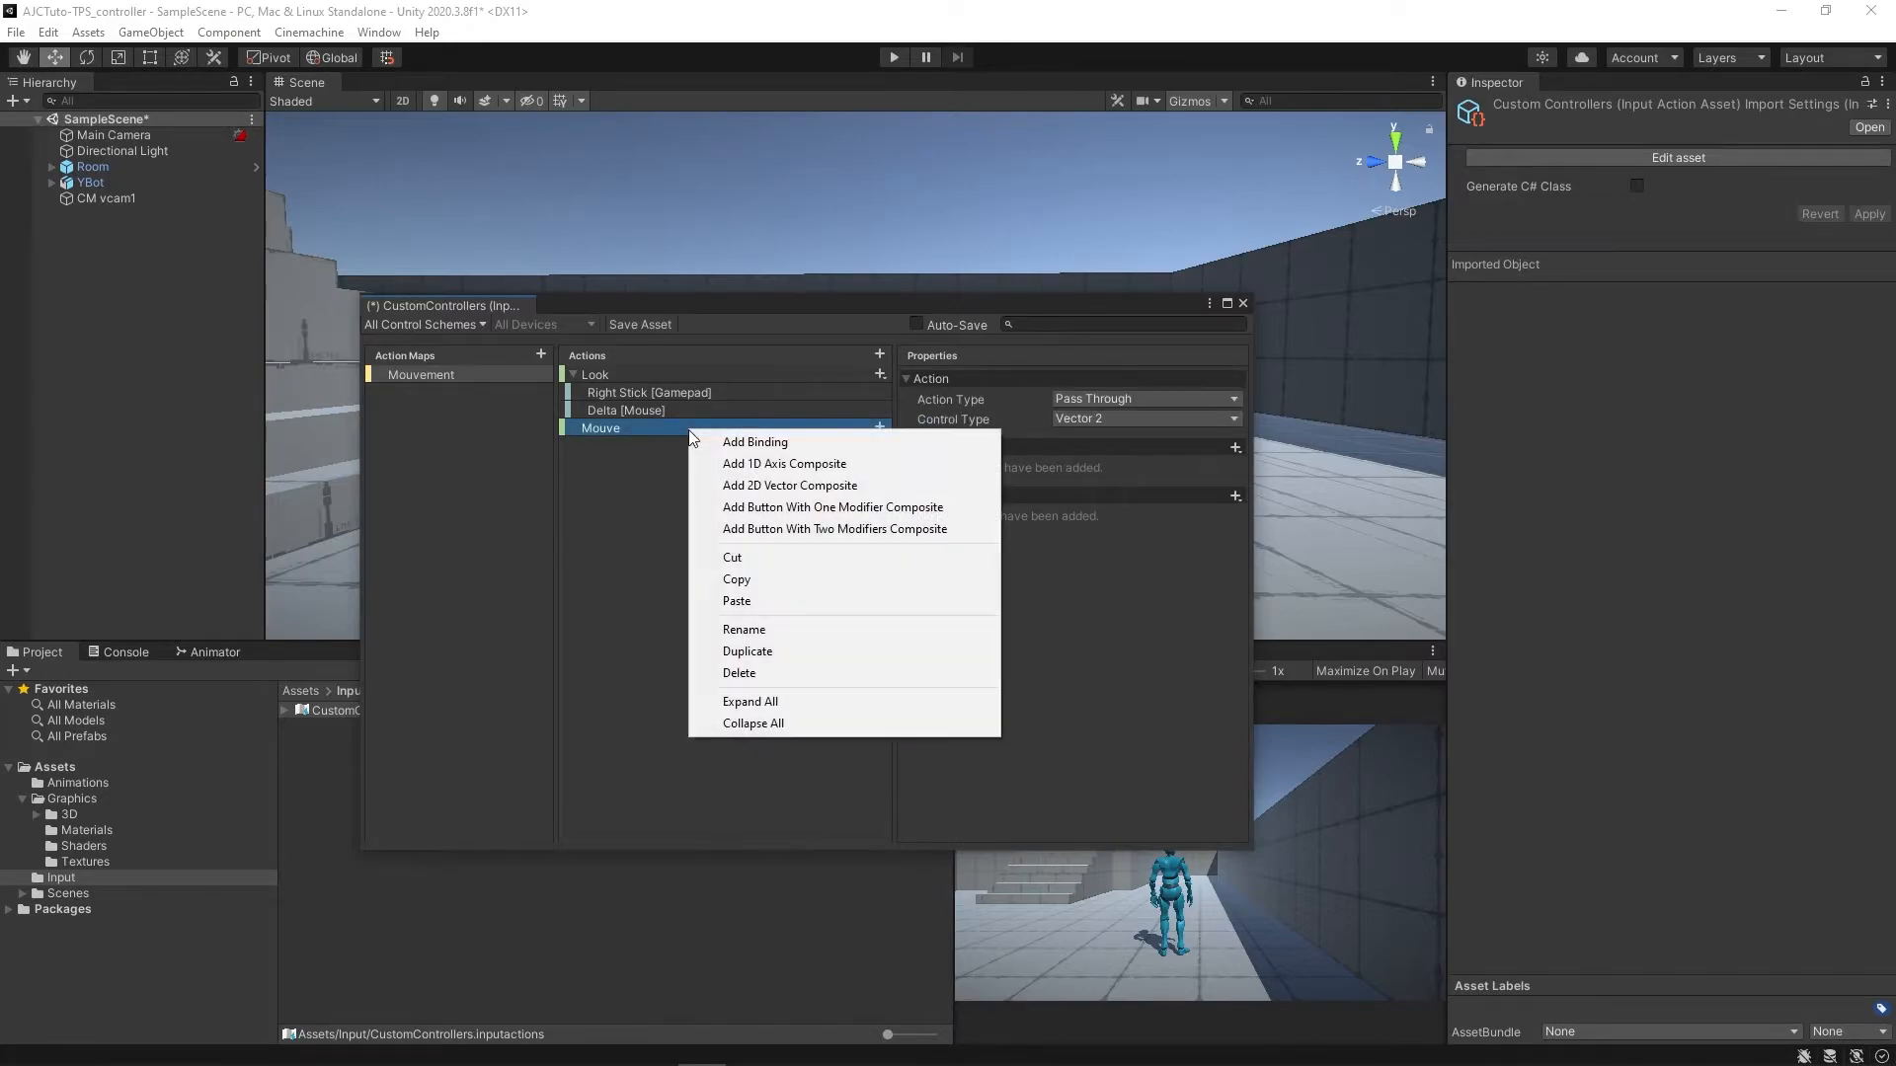
click(787, 485)
- Bind the 2D Vector composite's Up part to the keyboard's W and its Down part to S
click(761, 464)
click(1065, 400)
text(w)
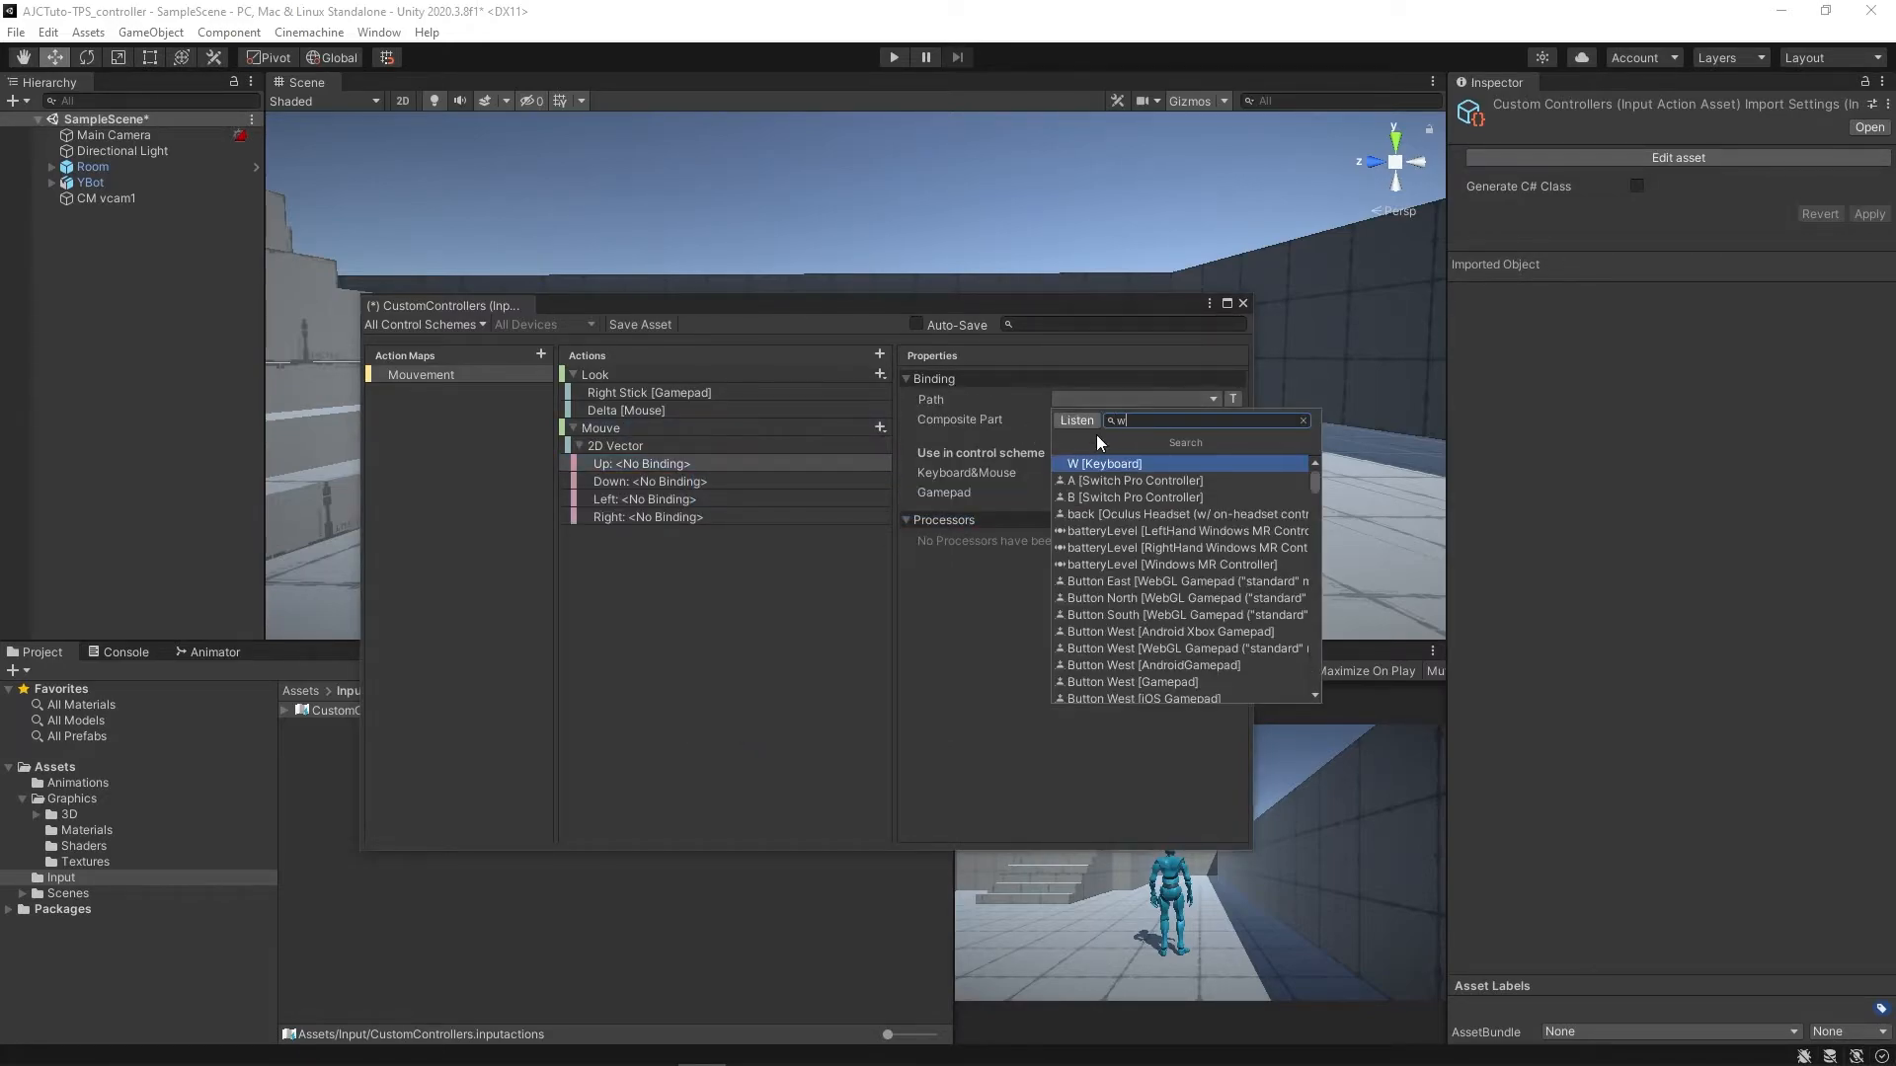
key(Return)
click(816, 481)
click(1142, 399)
text(s)
click(1125, 564)
- Bind the 2D Vector composite's Left part to the keyboard's A and its Right part to D
click(859, 498)
click(1147, 400)
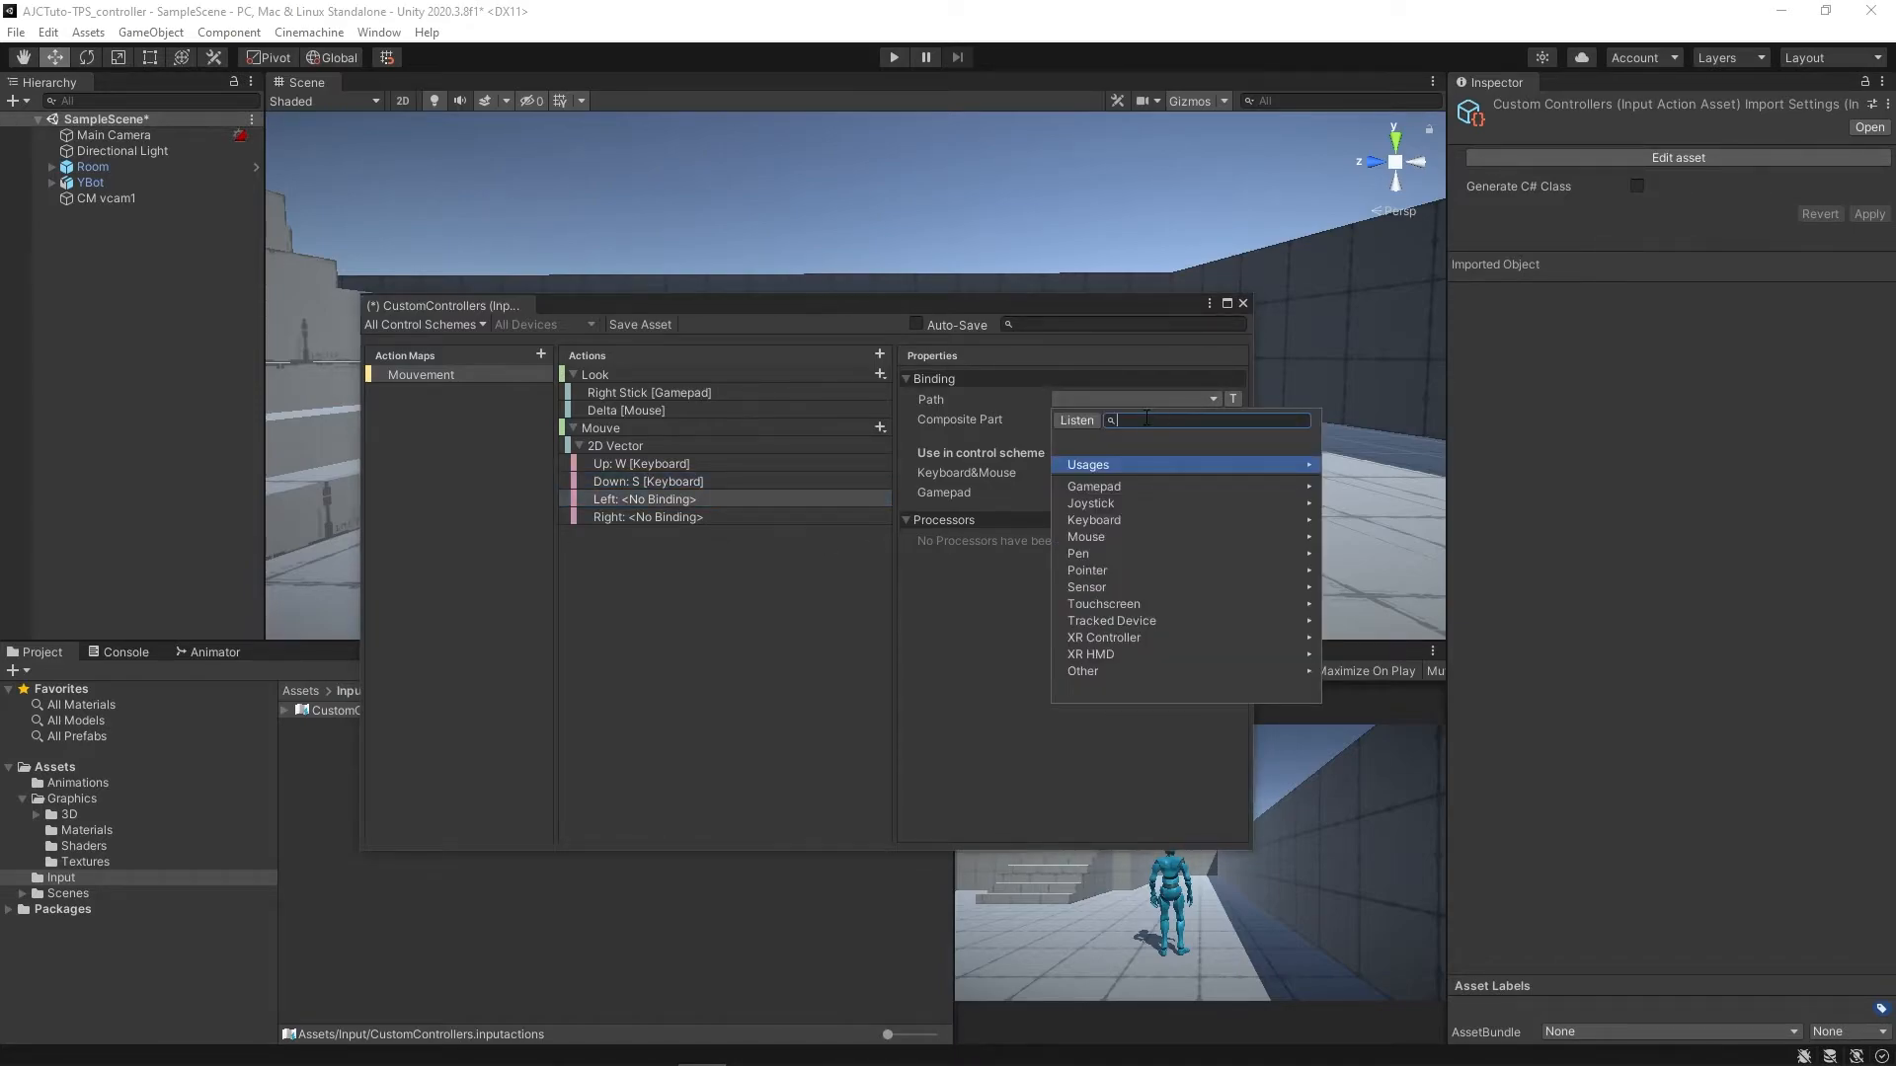
text(a)
click(1133, 513)
click(869, 516)
click(1133, 399)
text(d)
click(1124, 466)
- Enable the Keyboard&Mouse control scheme for the composite's four key bindings and collapse the composite
click(812, 464)
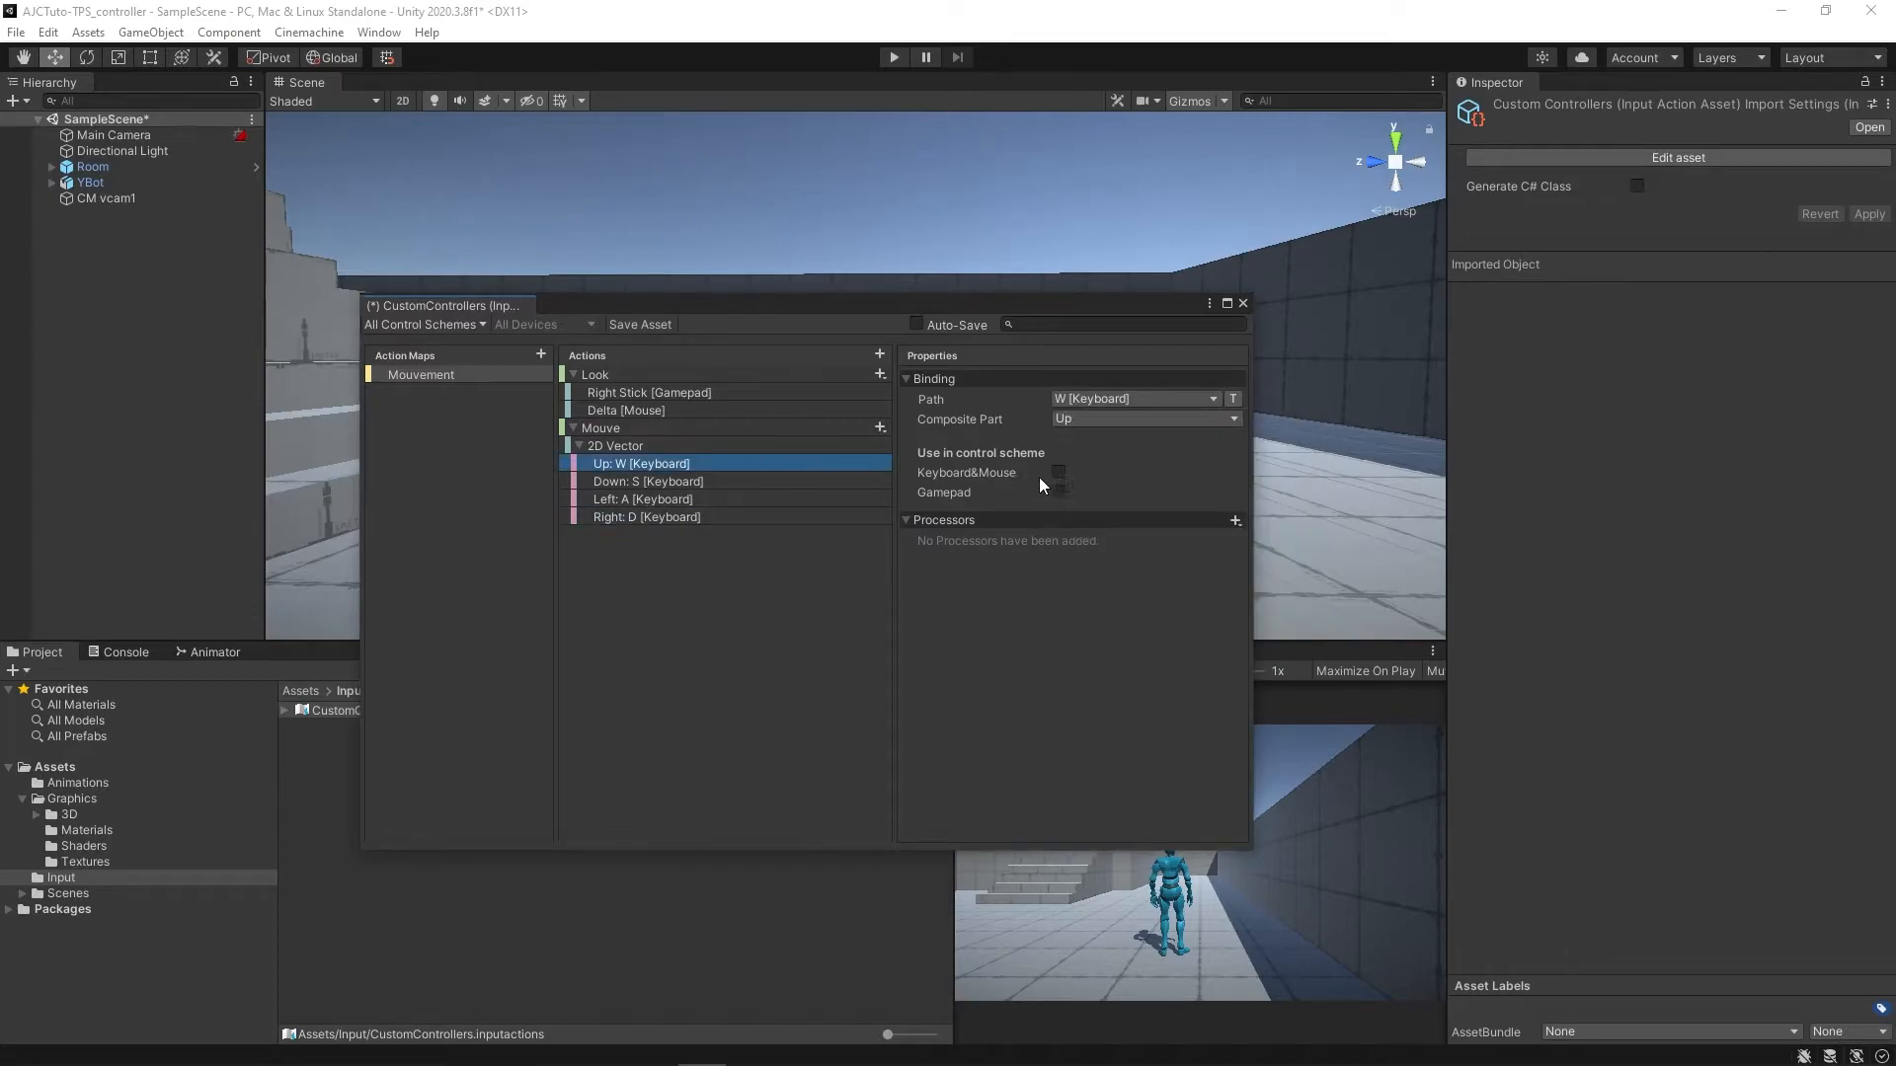
click(779, 482)
click(1059, 472)
click(771, 500)
click(849, 517)
click(580, 446)
- Rename the Mouve action as Move
right_click(616, 433)
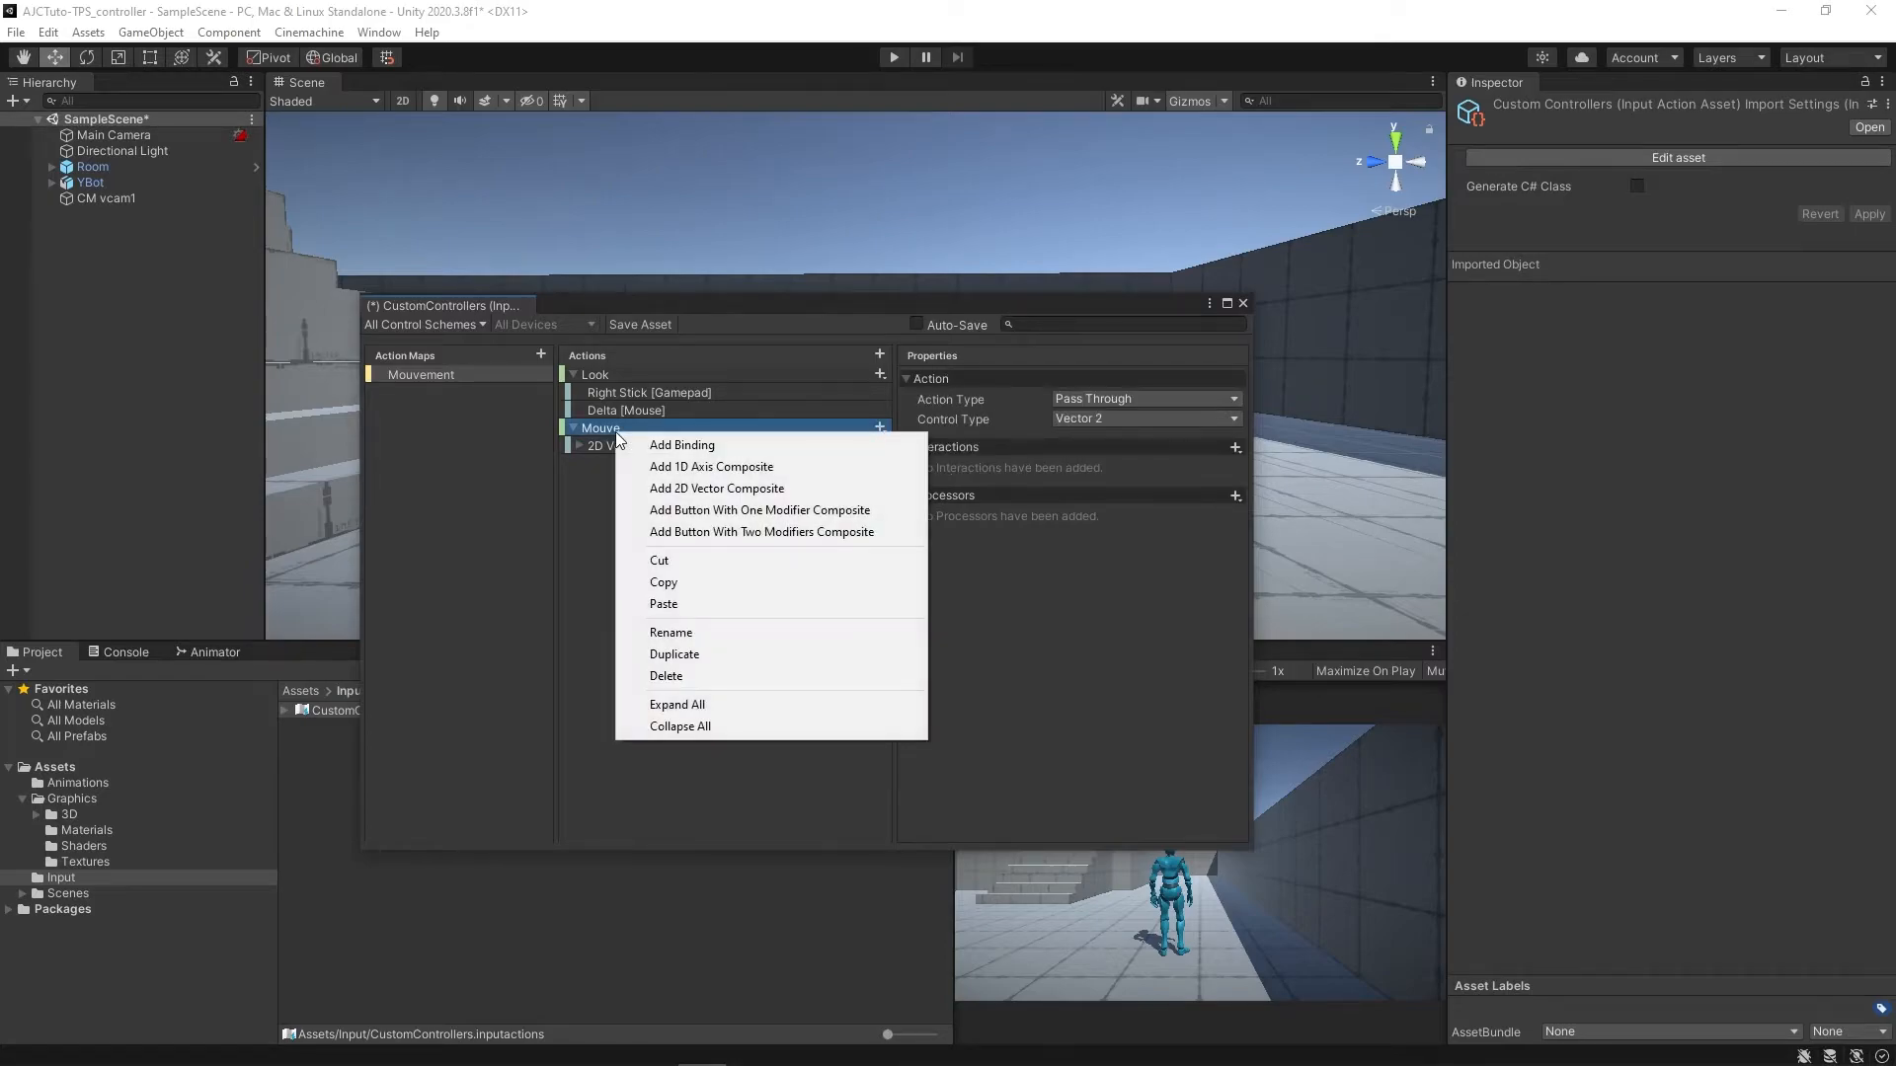
click(694, 630)
text(Move)
key(Return)
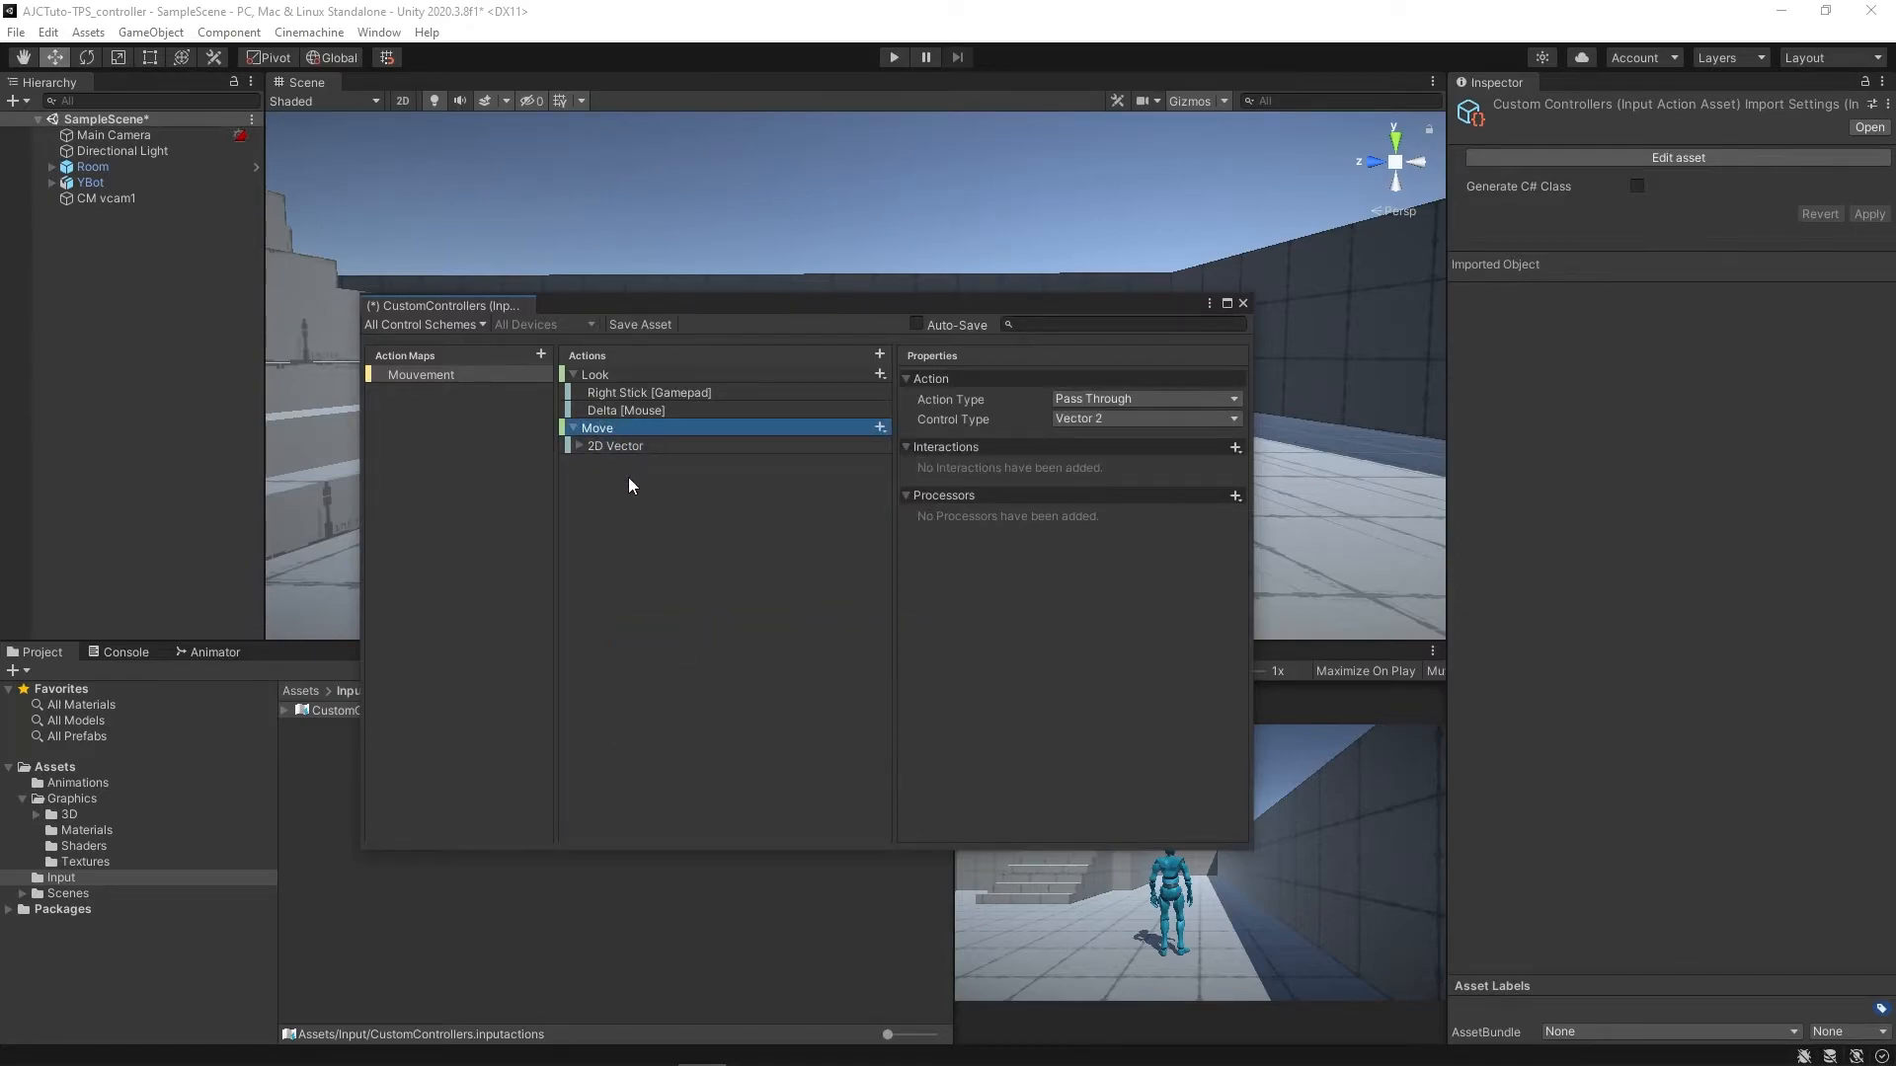
- Add a binding to the Move action for the gamepad's Left Stick and assign it to the Gamepad control scheme
right_click(657, 431)
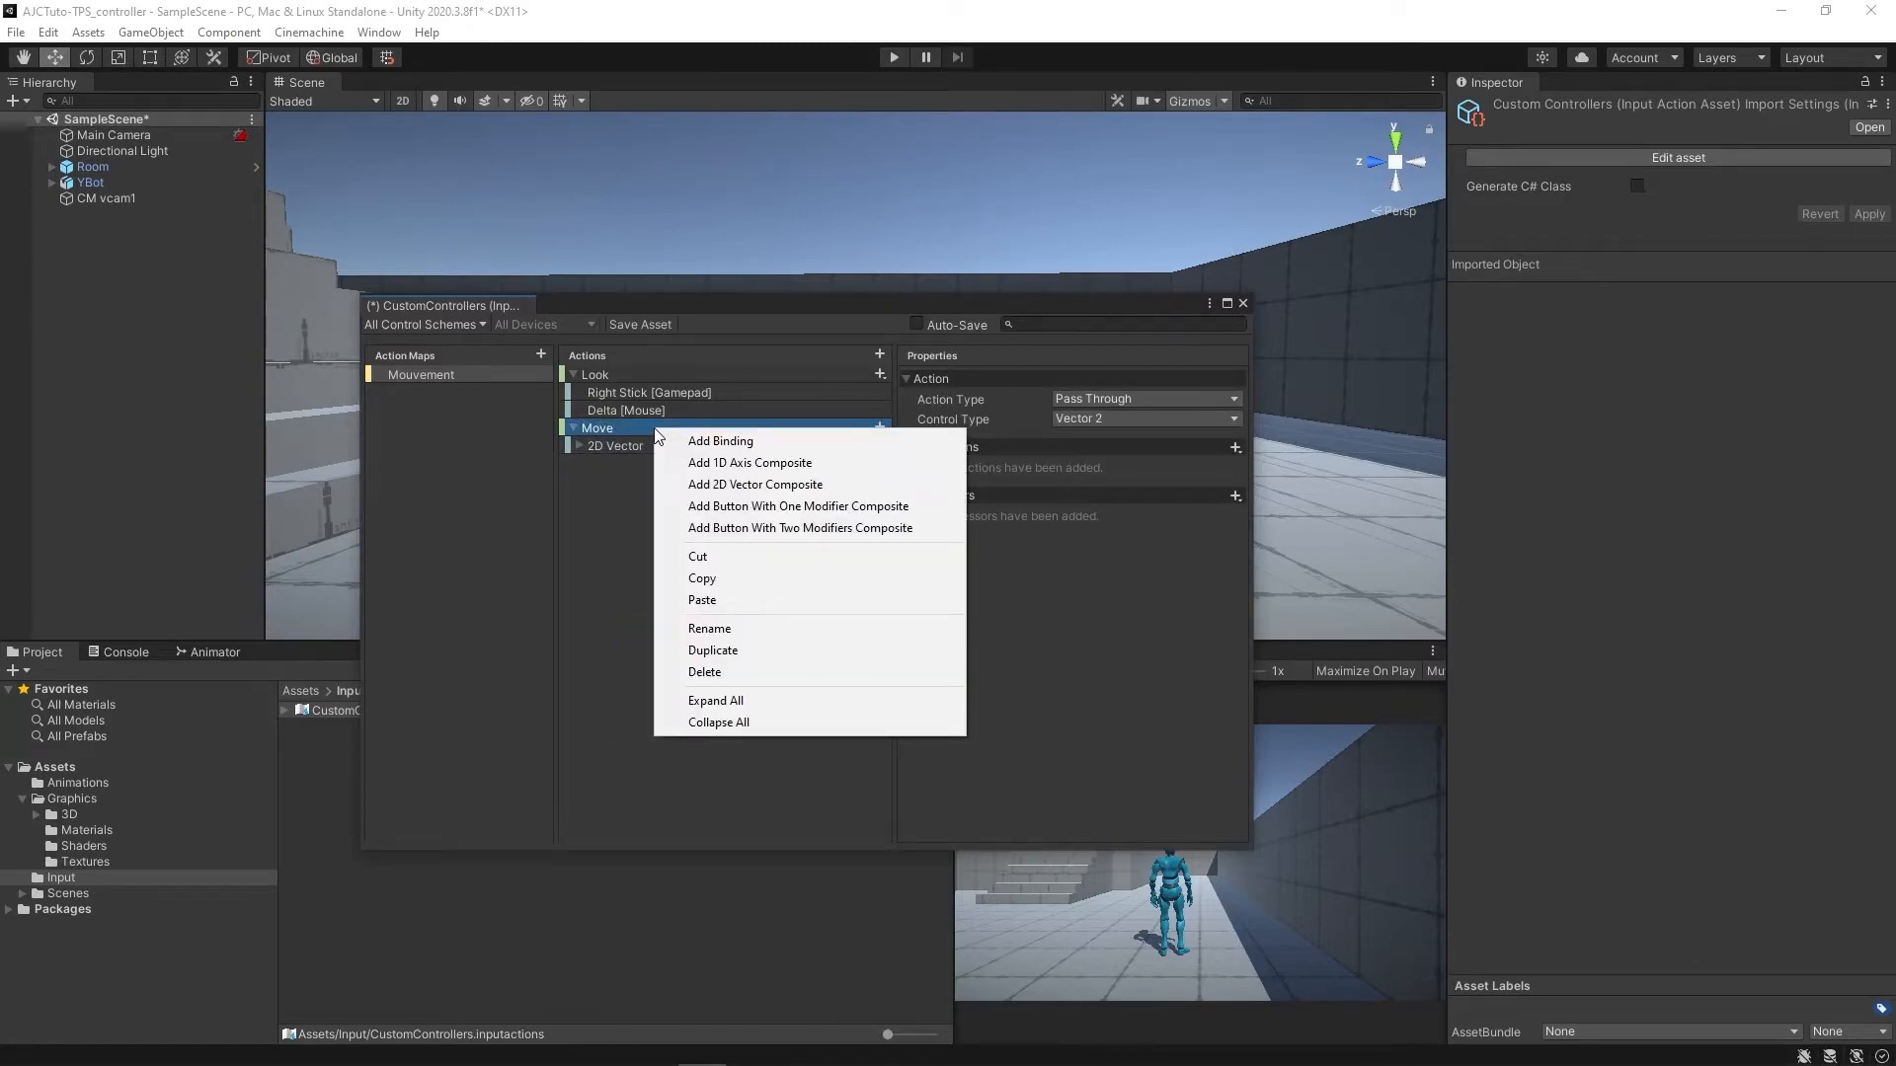
click(731, 442)
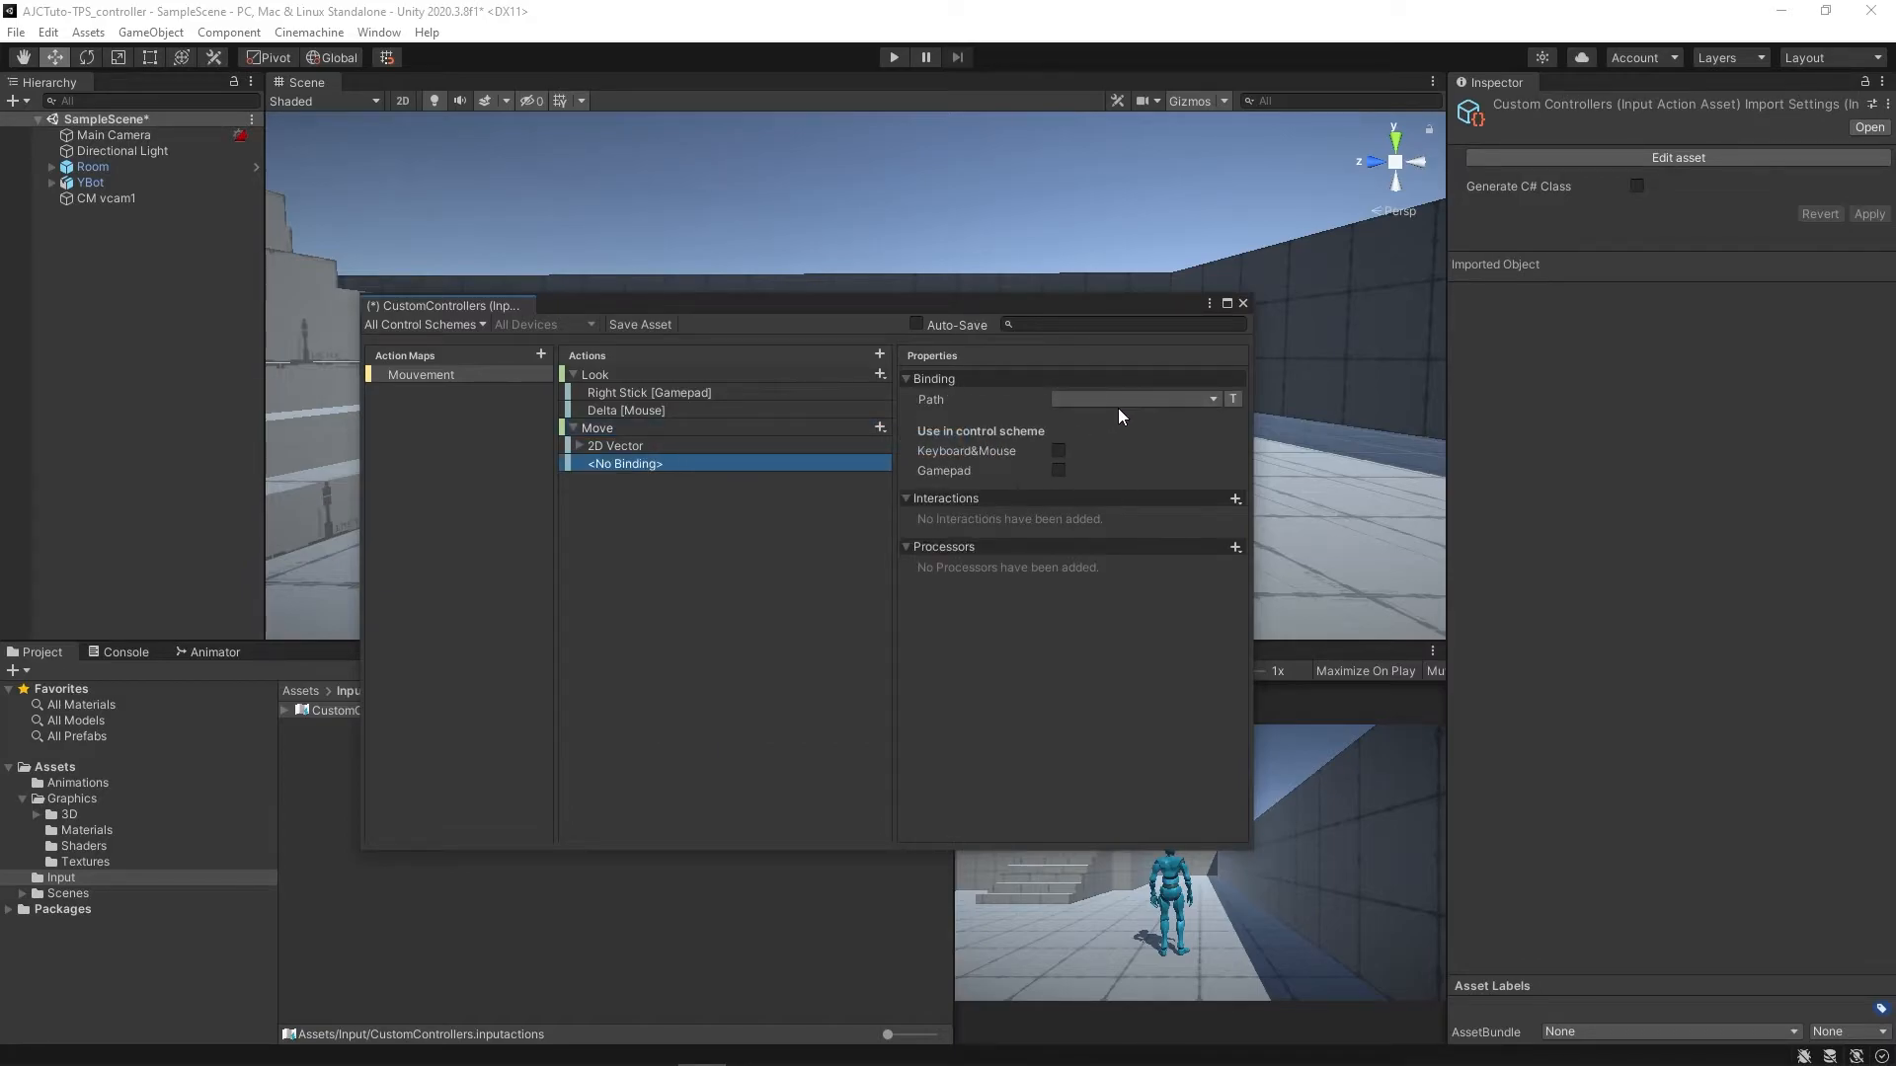
click(424, 324)
click(494, 360)
click(1145, 400)
click(1128, 484)
click(1118, 478)
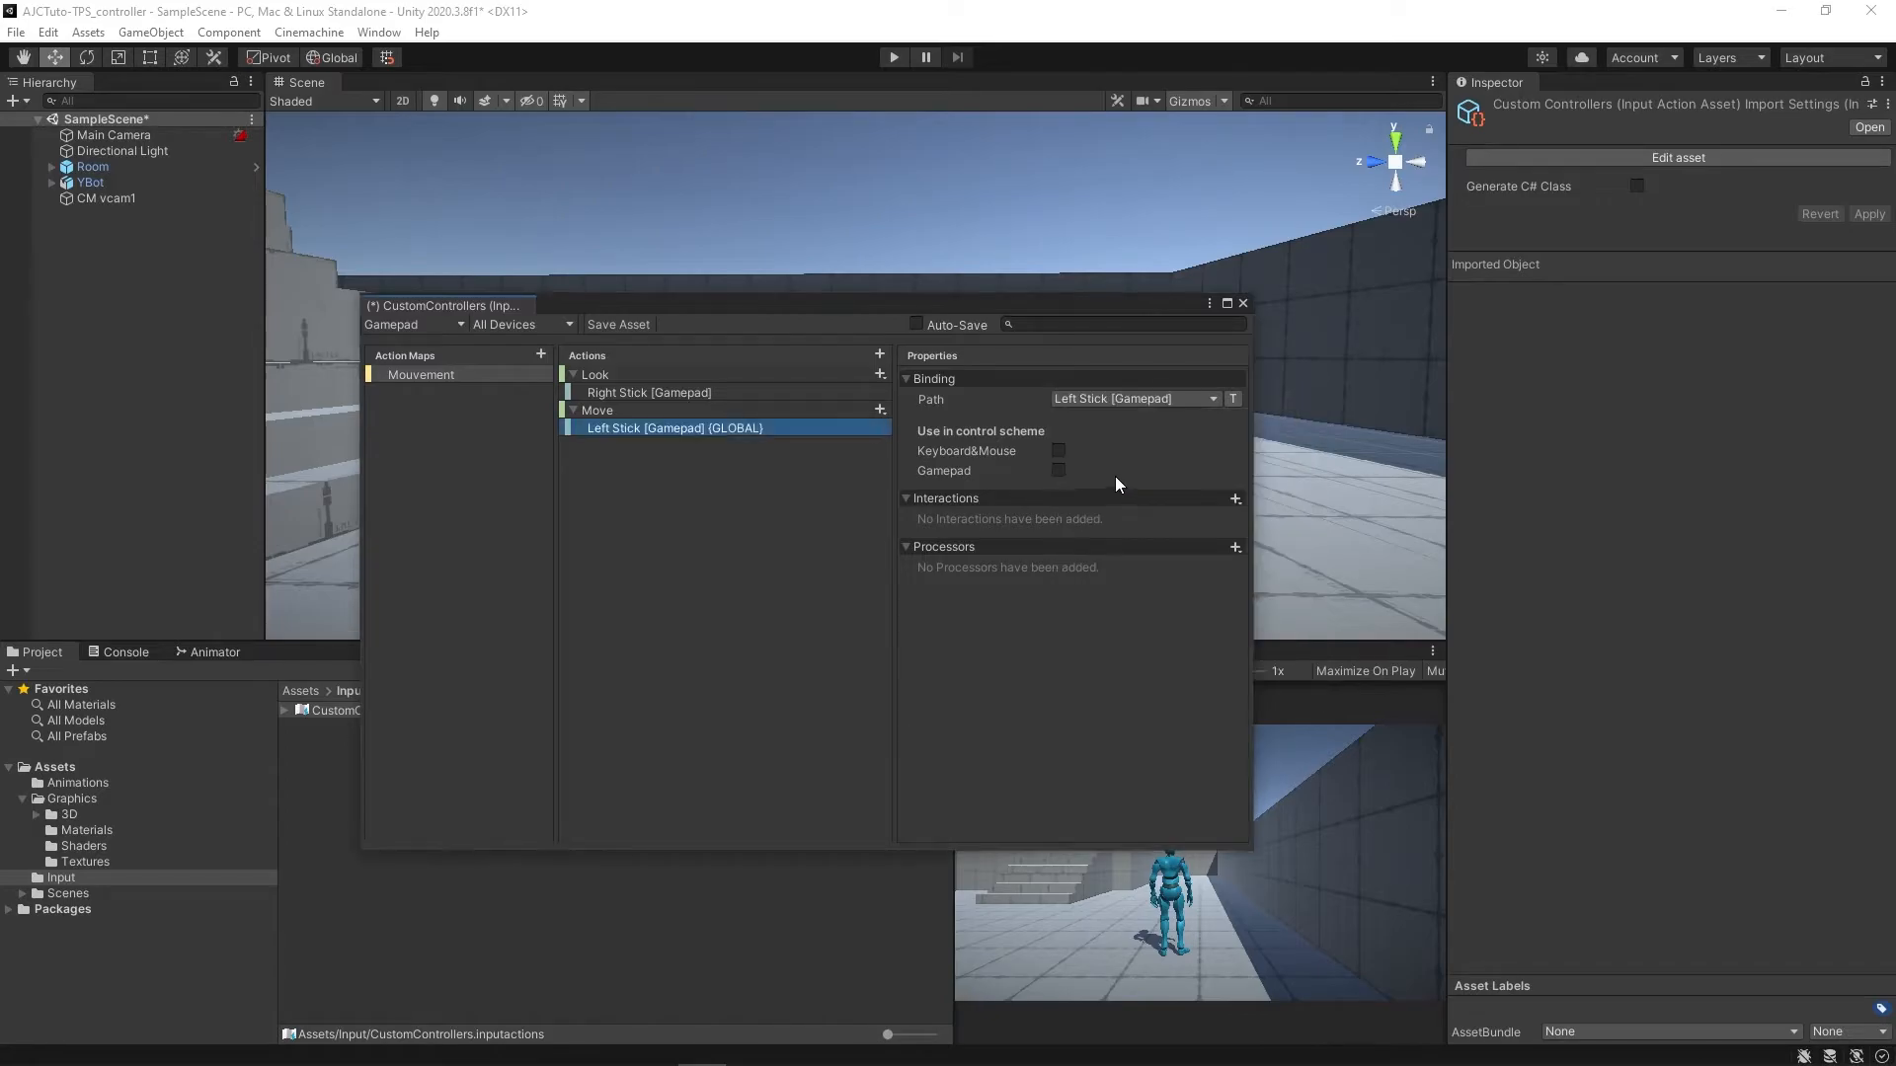
click(1057, 471)
- Show all control schemes, review the Move bindings and save the CustomControllers input asset
click(461, 324)
click(474, 339)
click(632, 464)
click(580, 446)
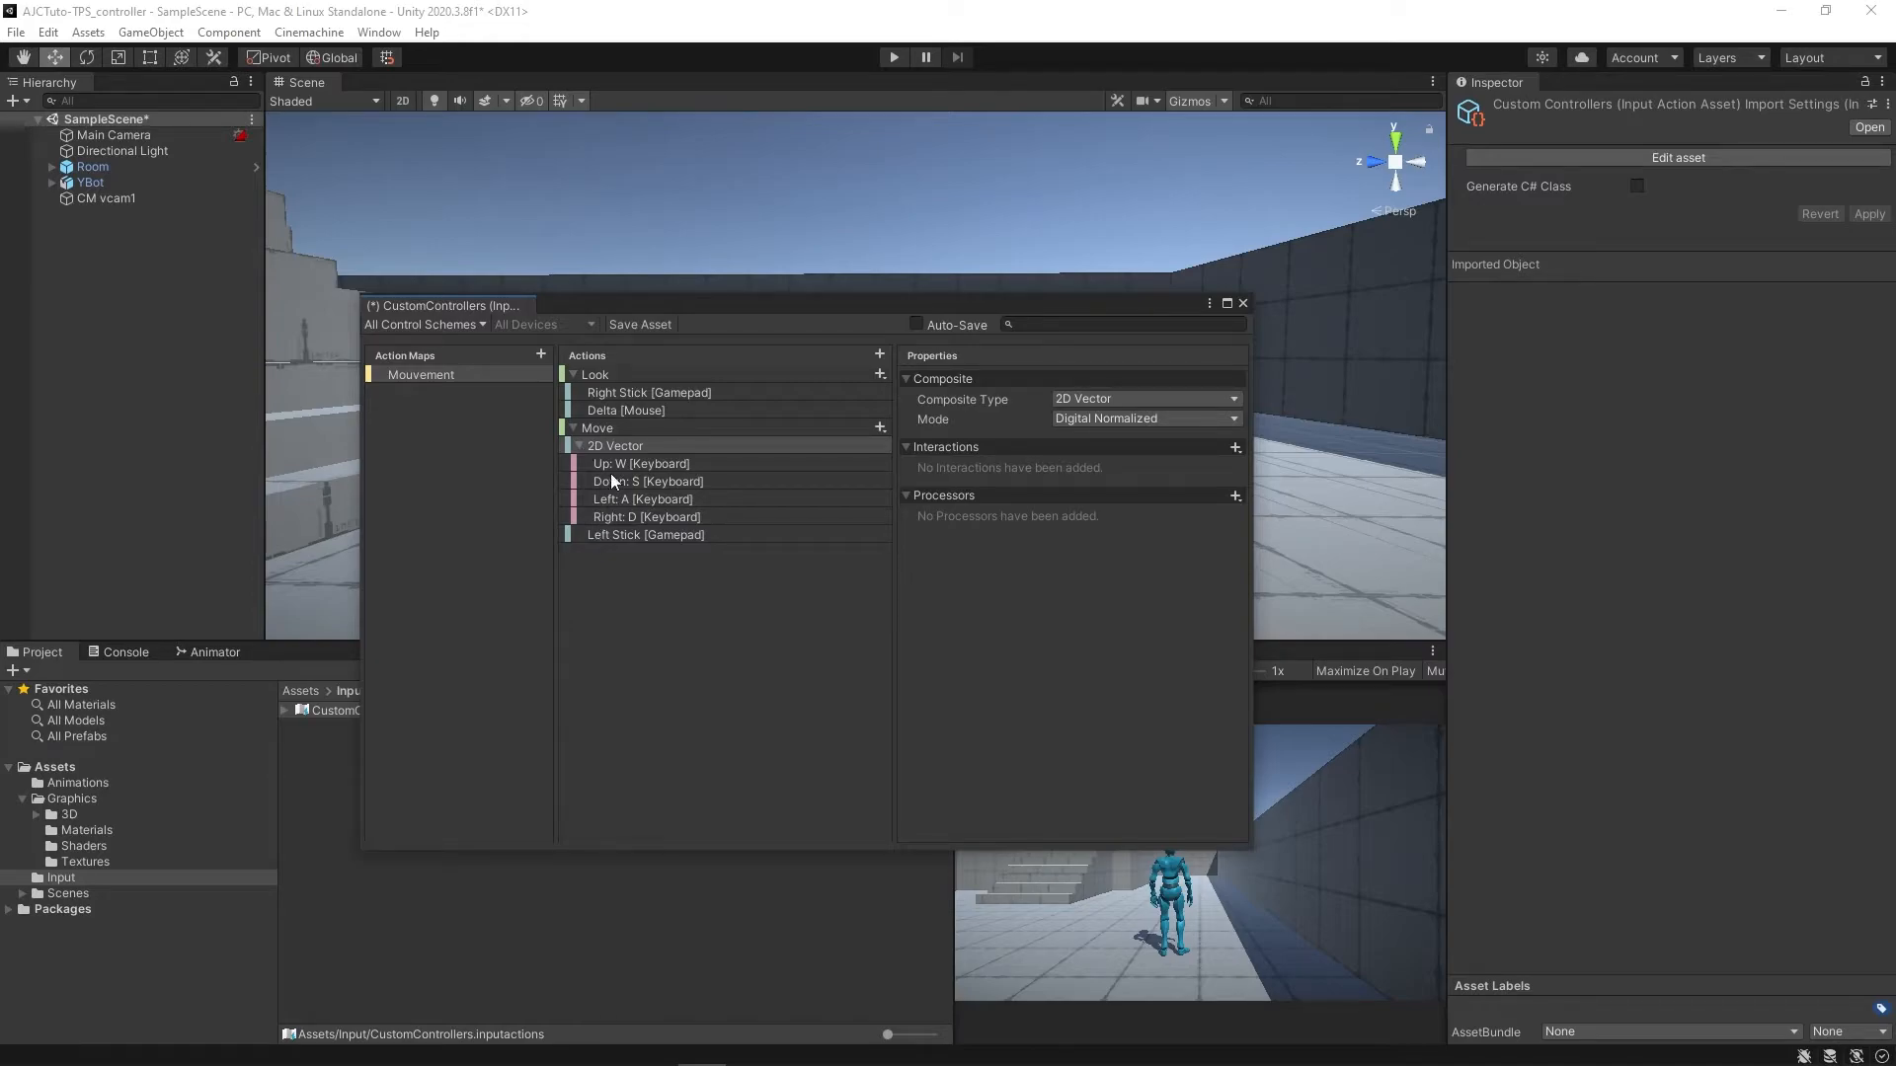
click(582, 445)
click(572, 376)
click(572, 395)
click(639, 324)
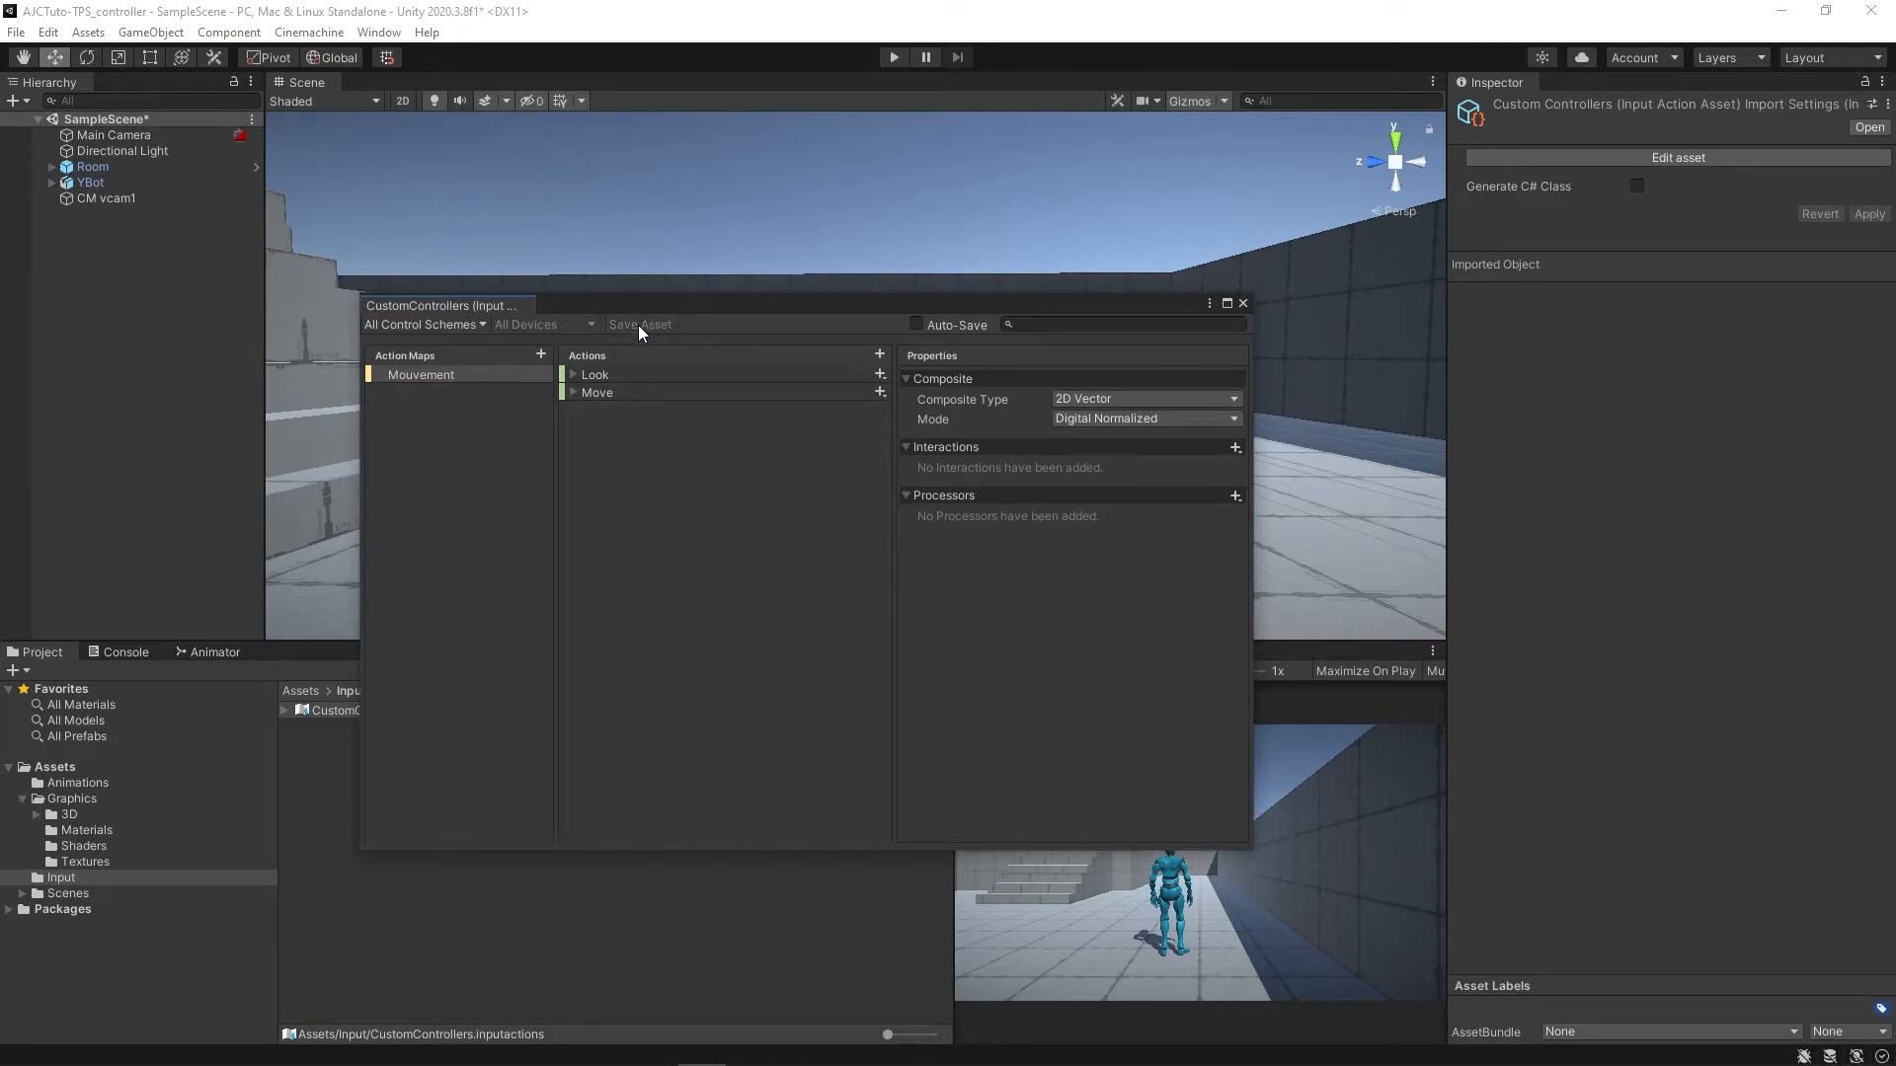
- Enable C# class generation for the CustomControllers asset with the namespace InputController and apply the import settings
click(1637, 186)
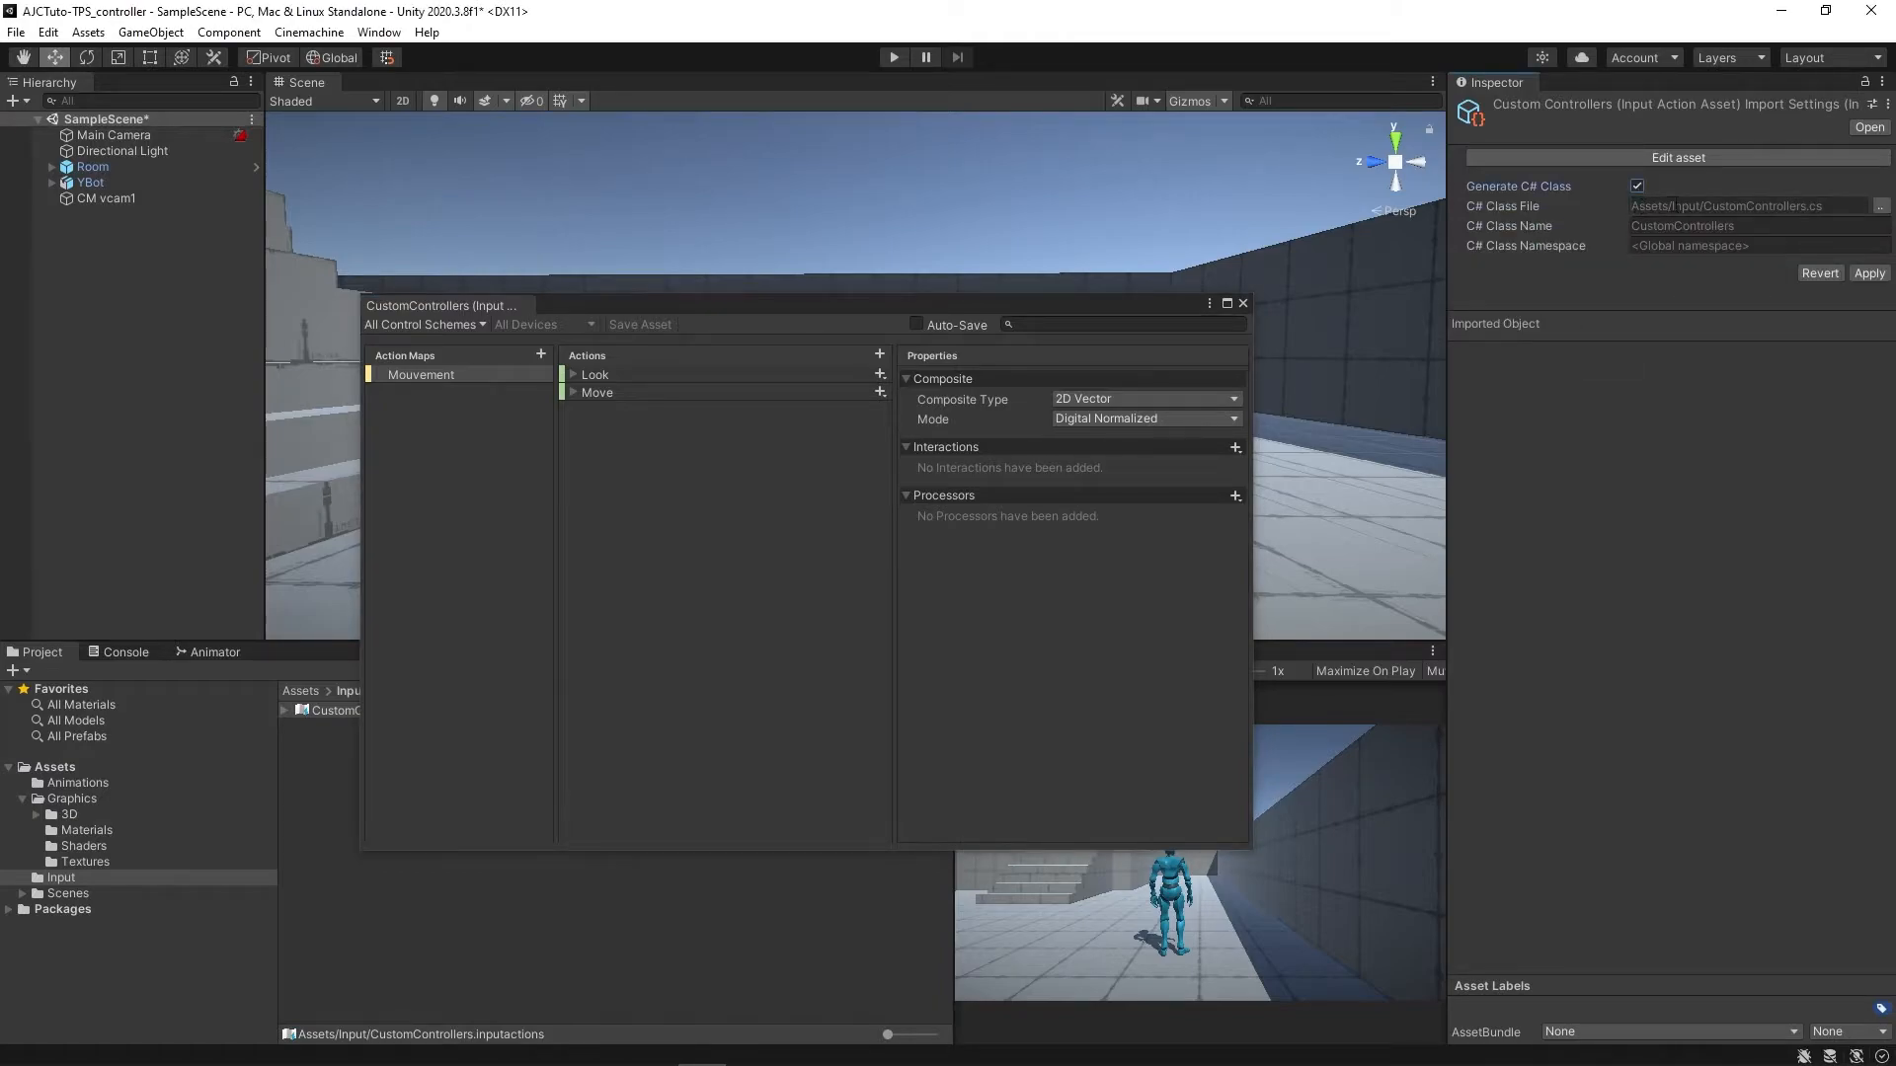
click(1765, 244)
text(InputController)
click(1645, 299)
click(1867, 275)
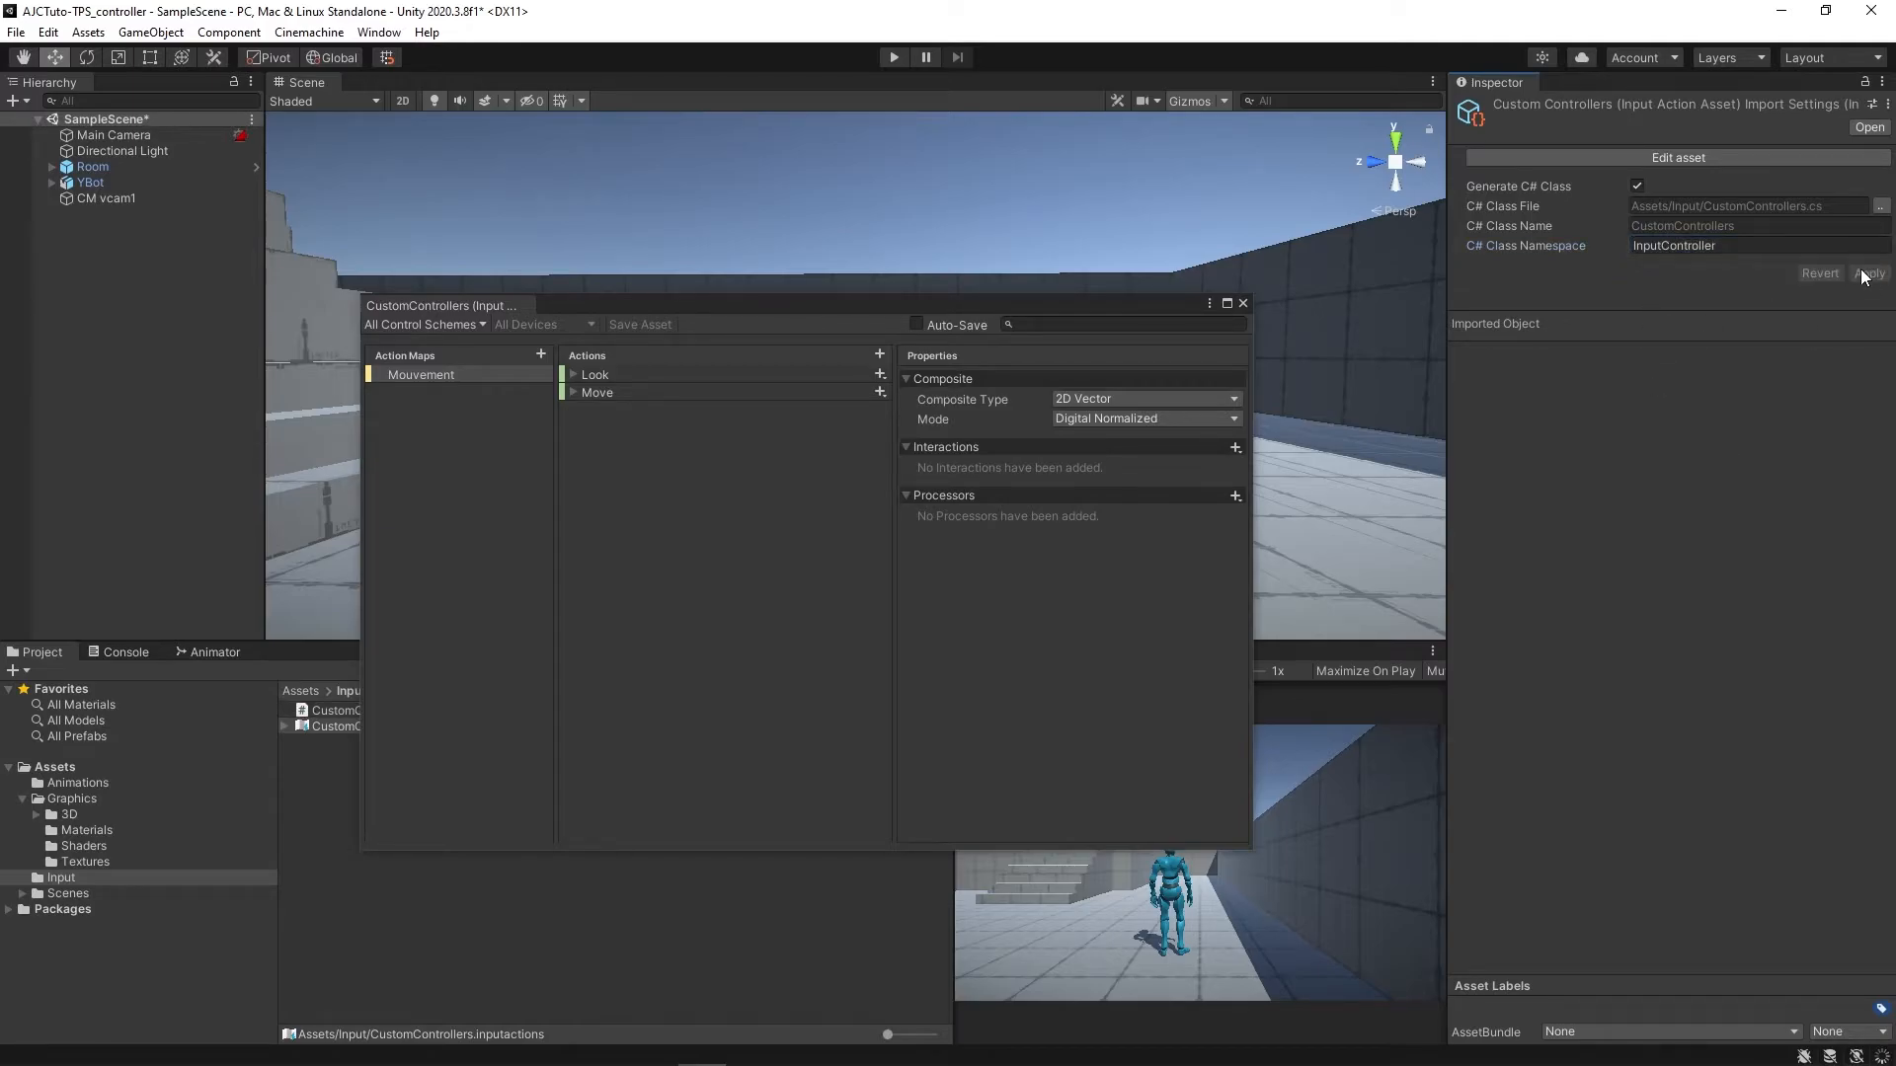
- Dock the CustomControllers editor beside the Animator and select the generated CustomControllers script in the Input folder
drag(459, 304, 314, 652)
click(47, 652)
click(393, 710)
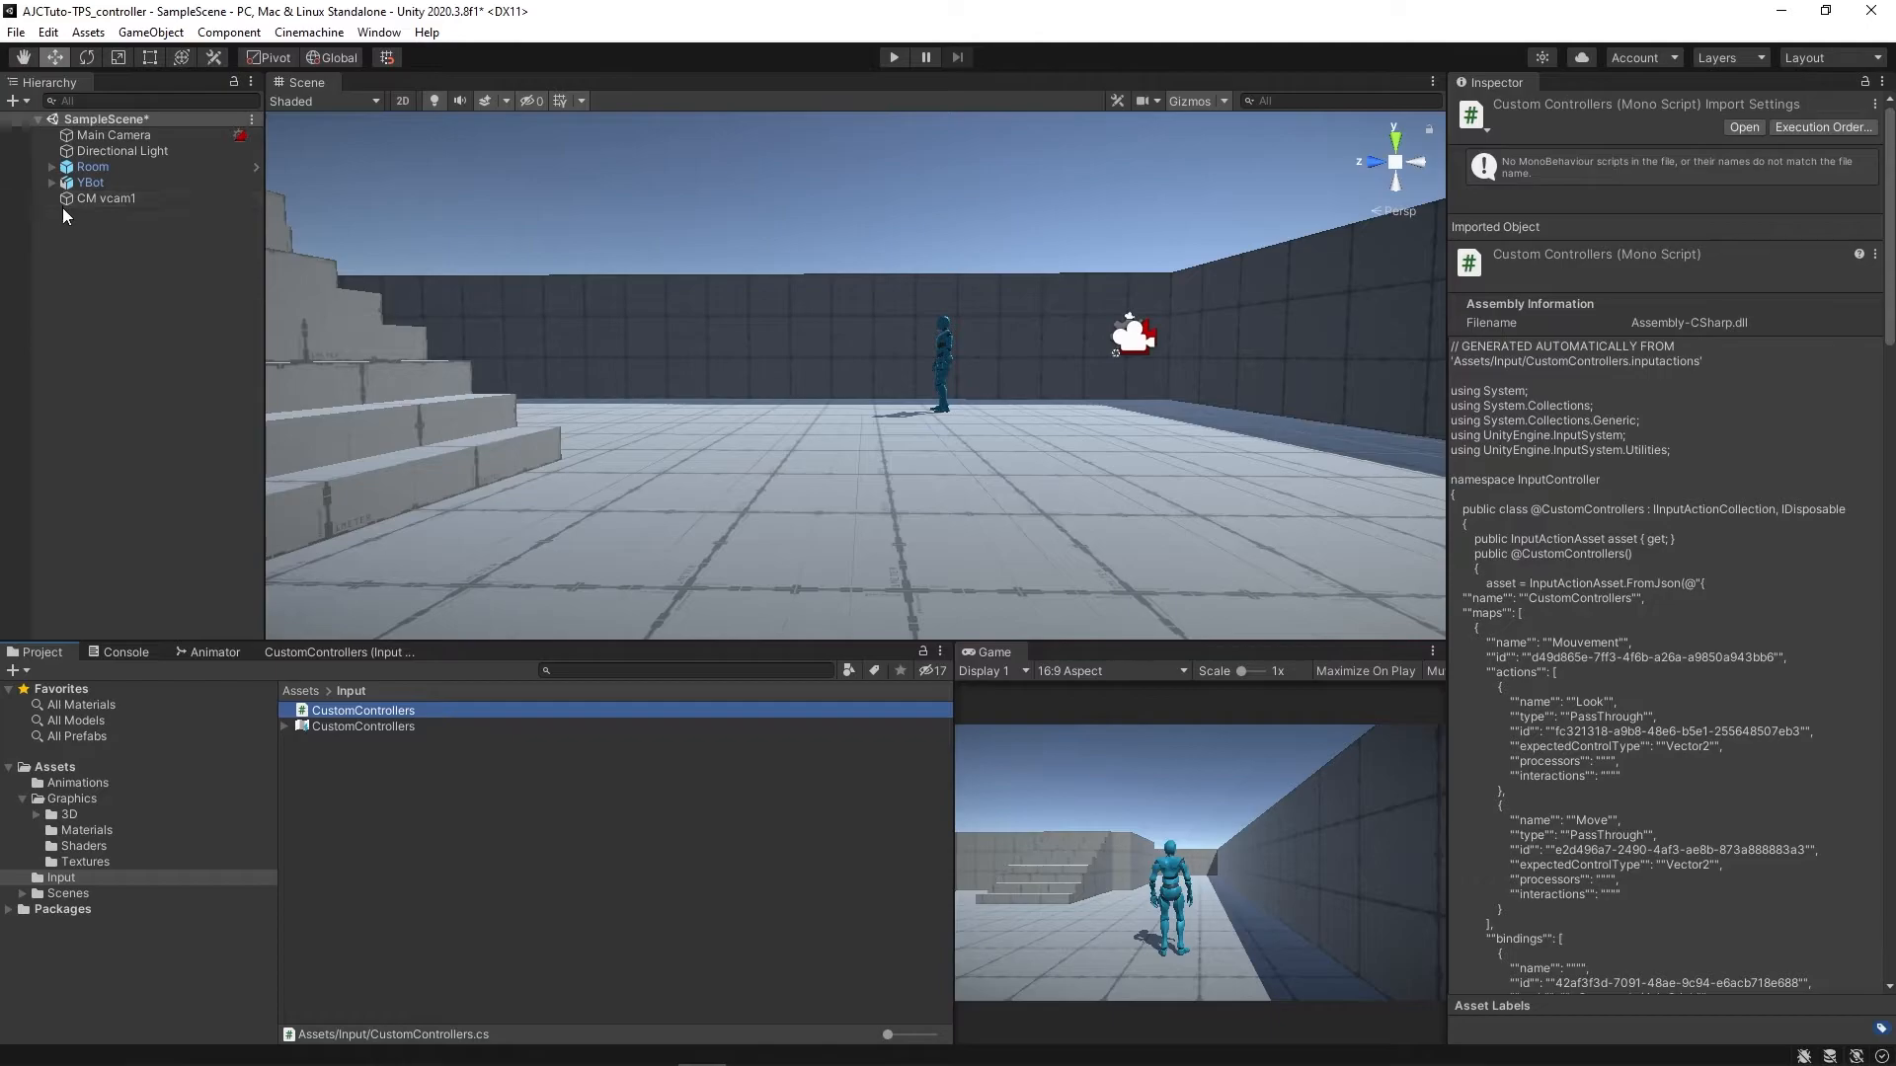
- Assign the Mouvement/Look action to the XY Axis of CM vcam1's Cinemachine Input Provider
click(123, 198)
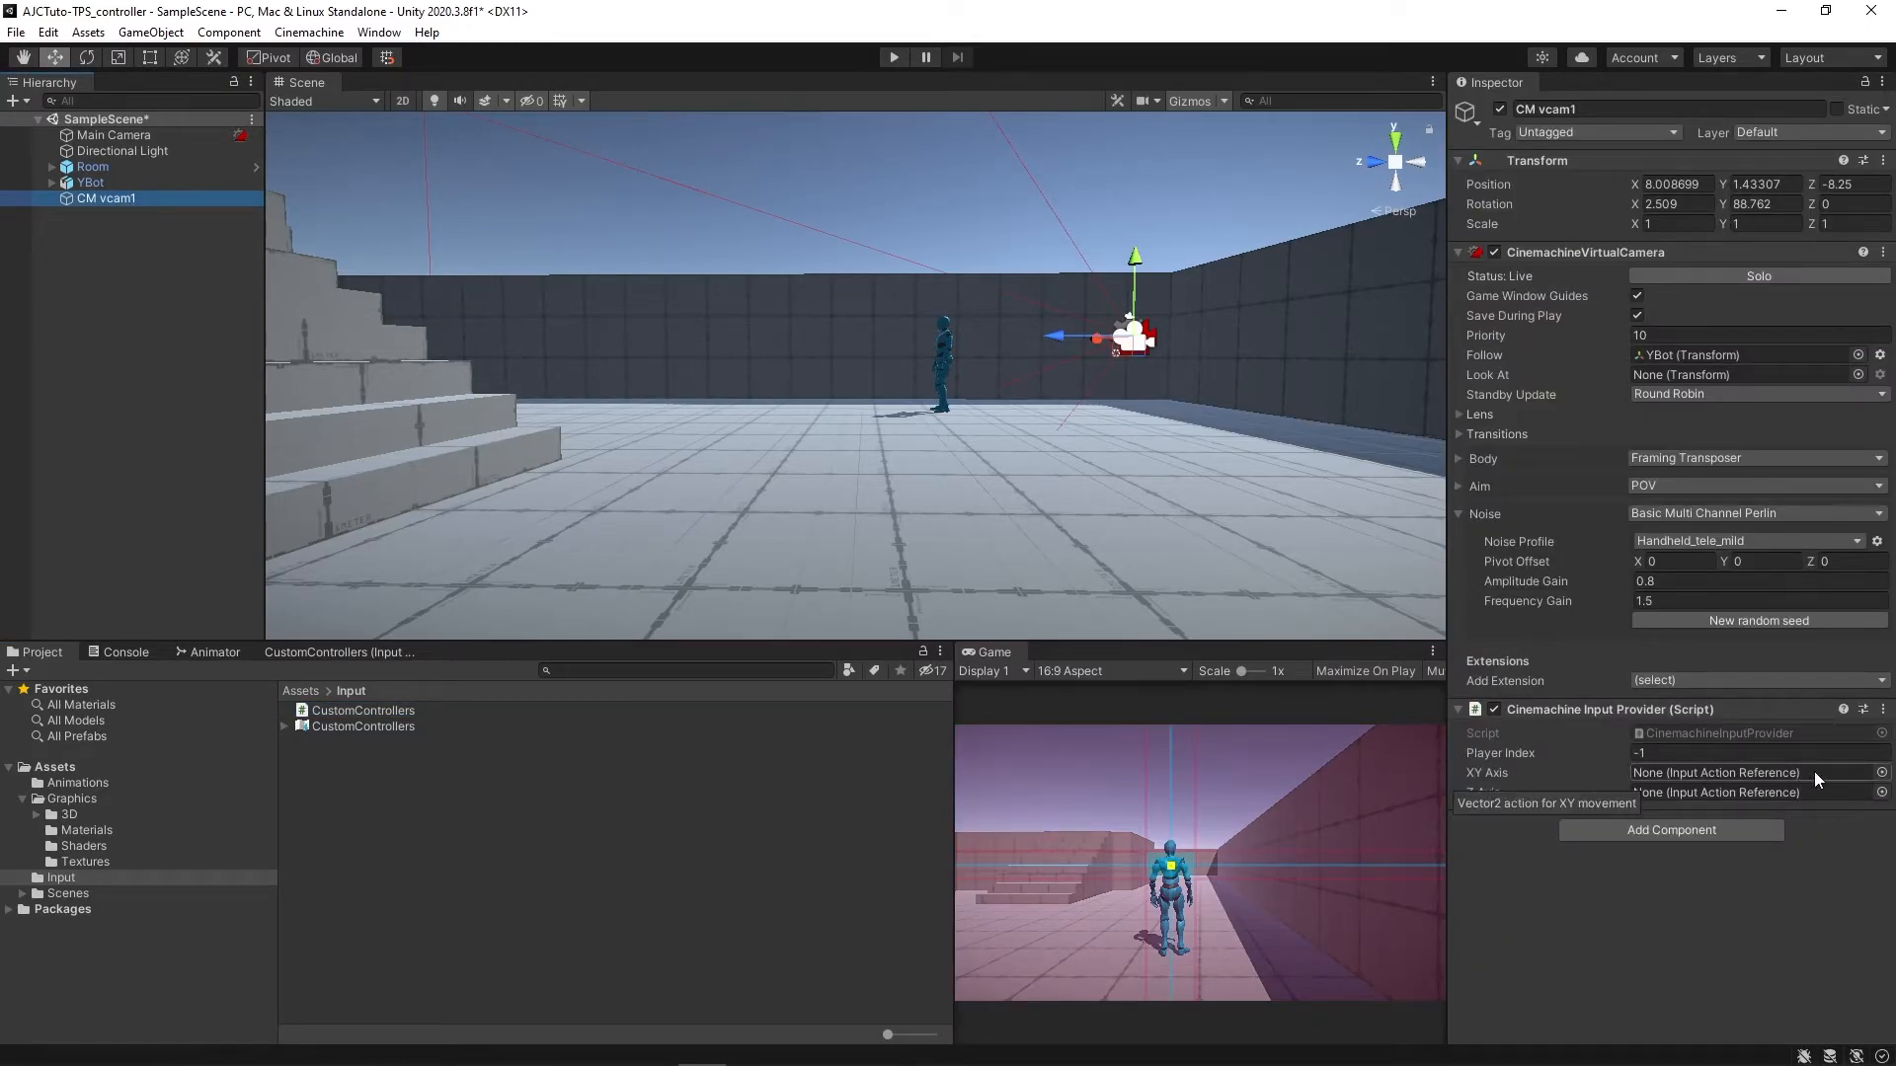
click(1882, 773)
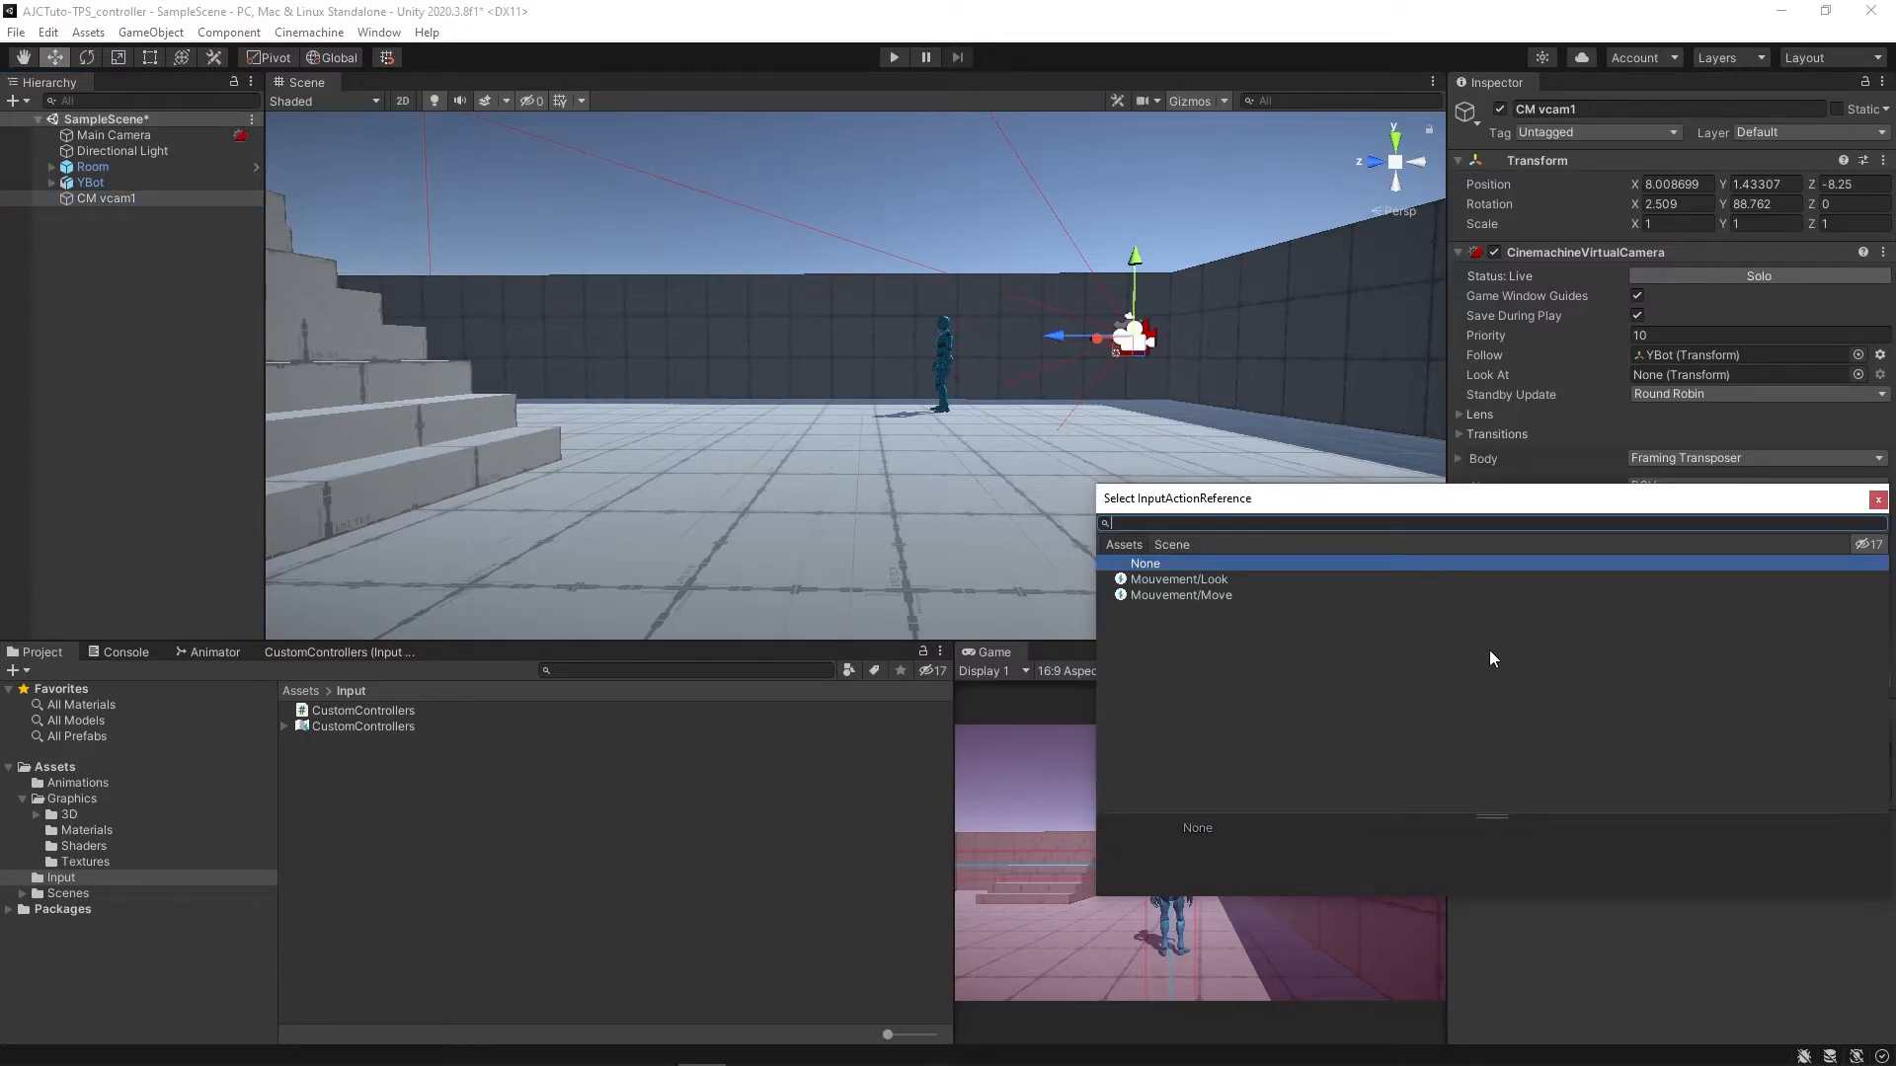
click(1197, 579)
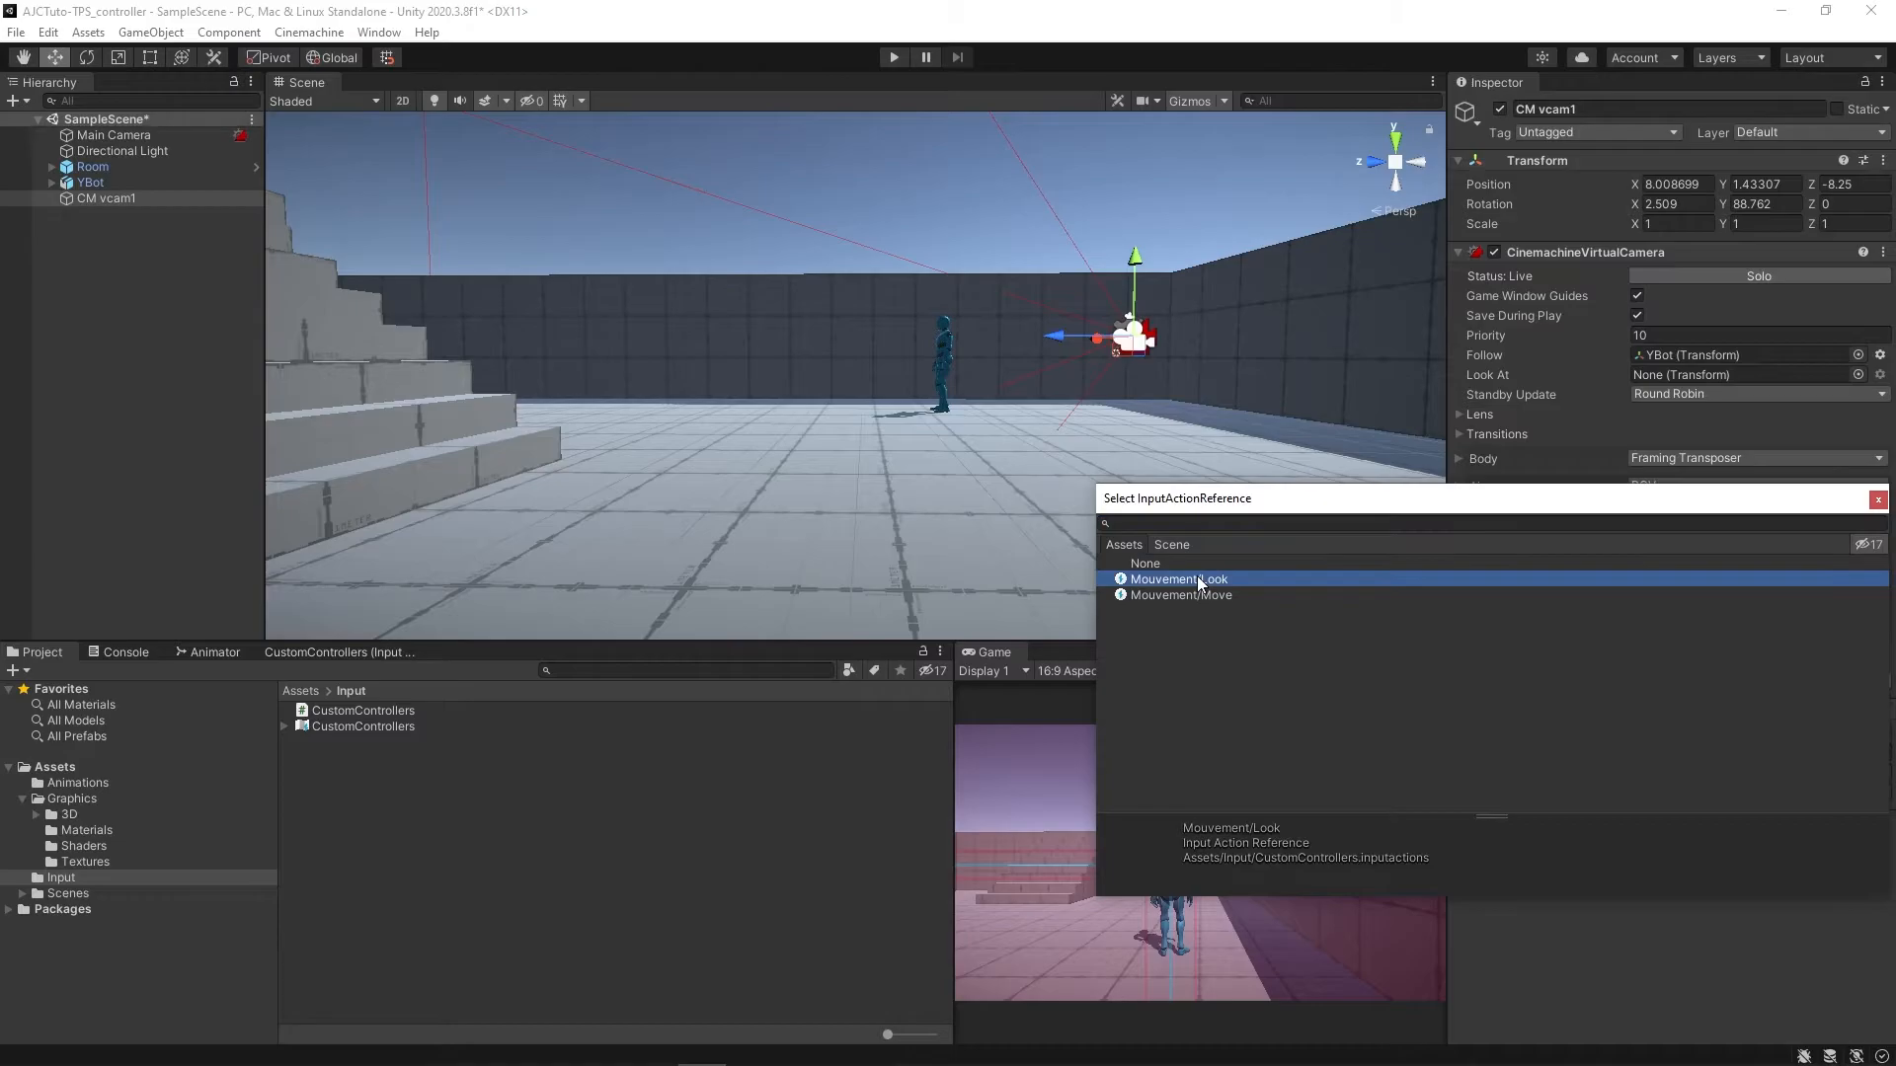
click(1878, 500)
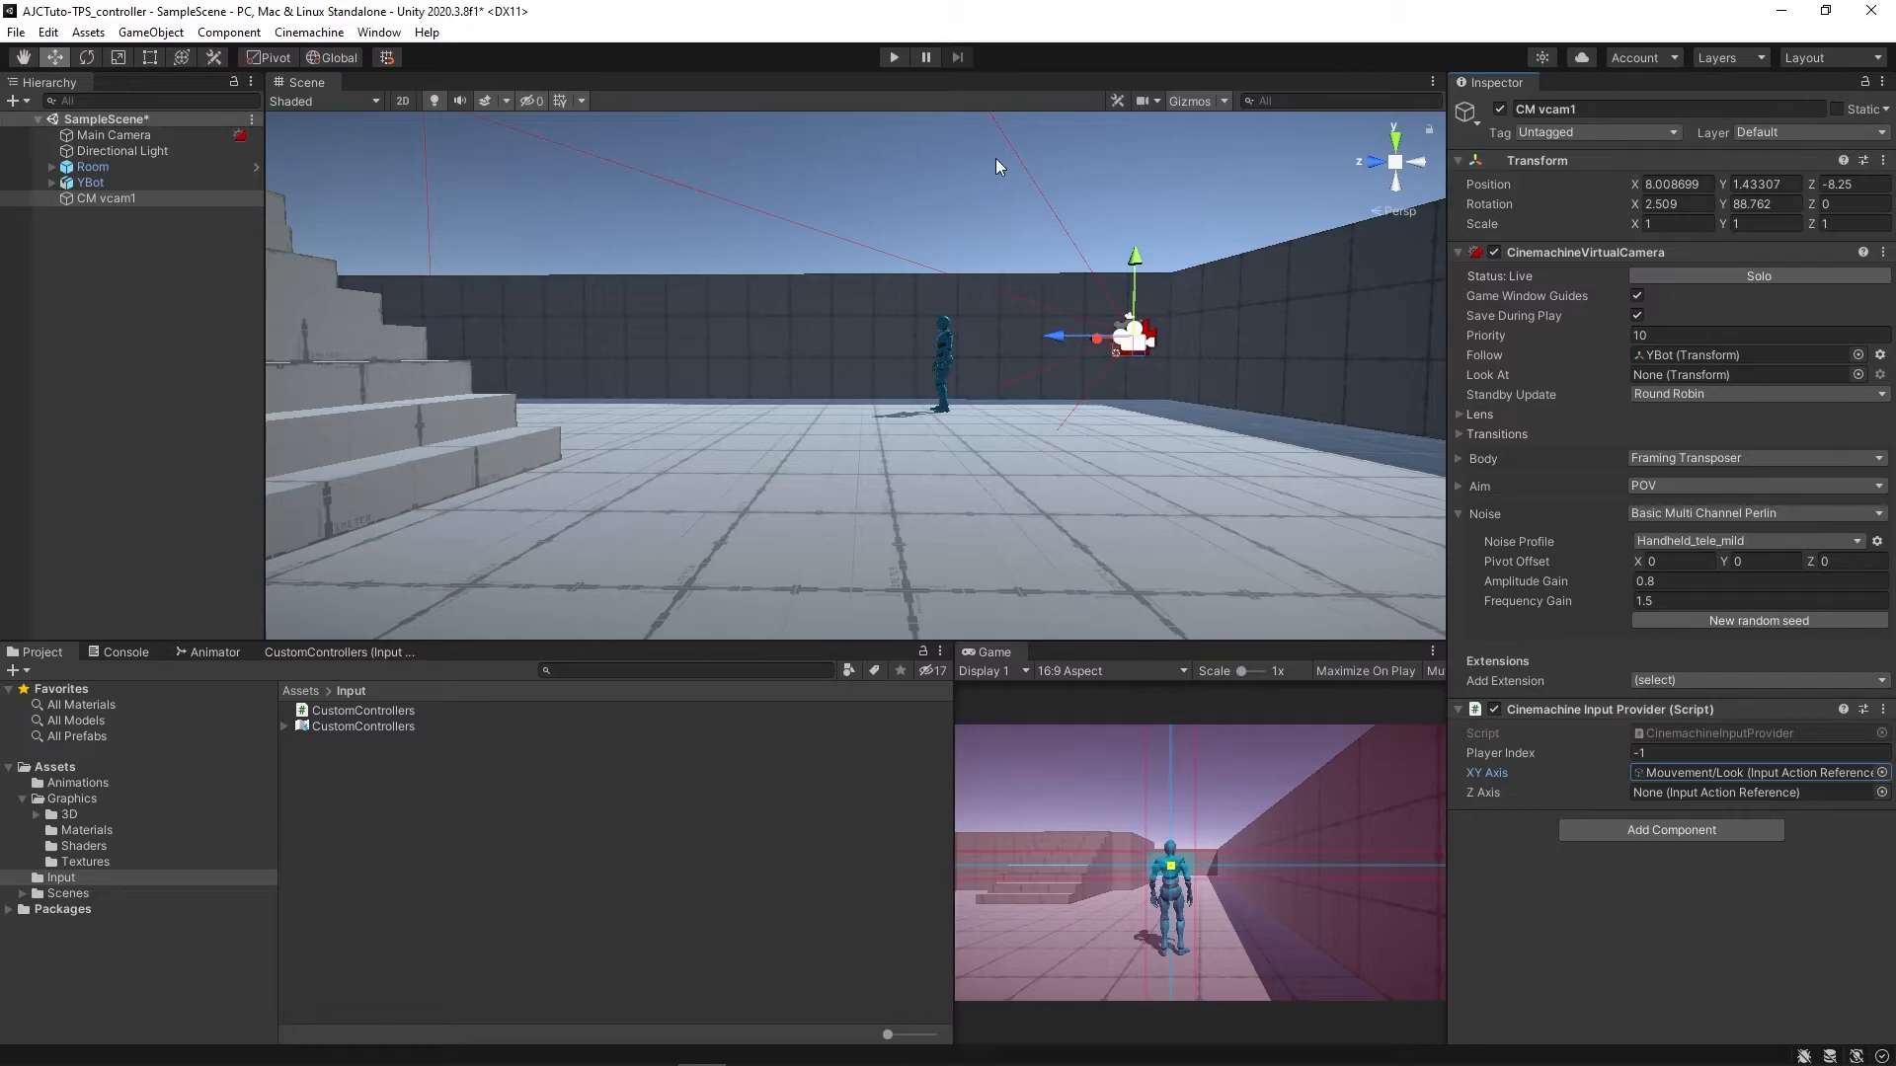
- Play the scene to test the camera's look control, select YBot and stop playing
click(892, 57)
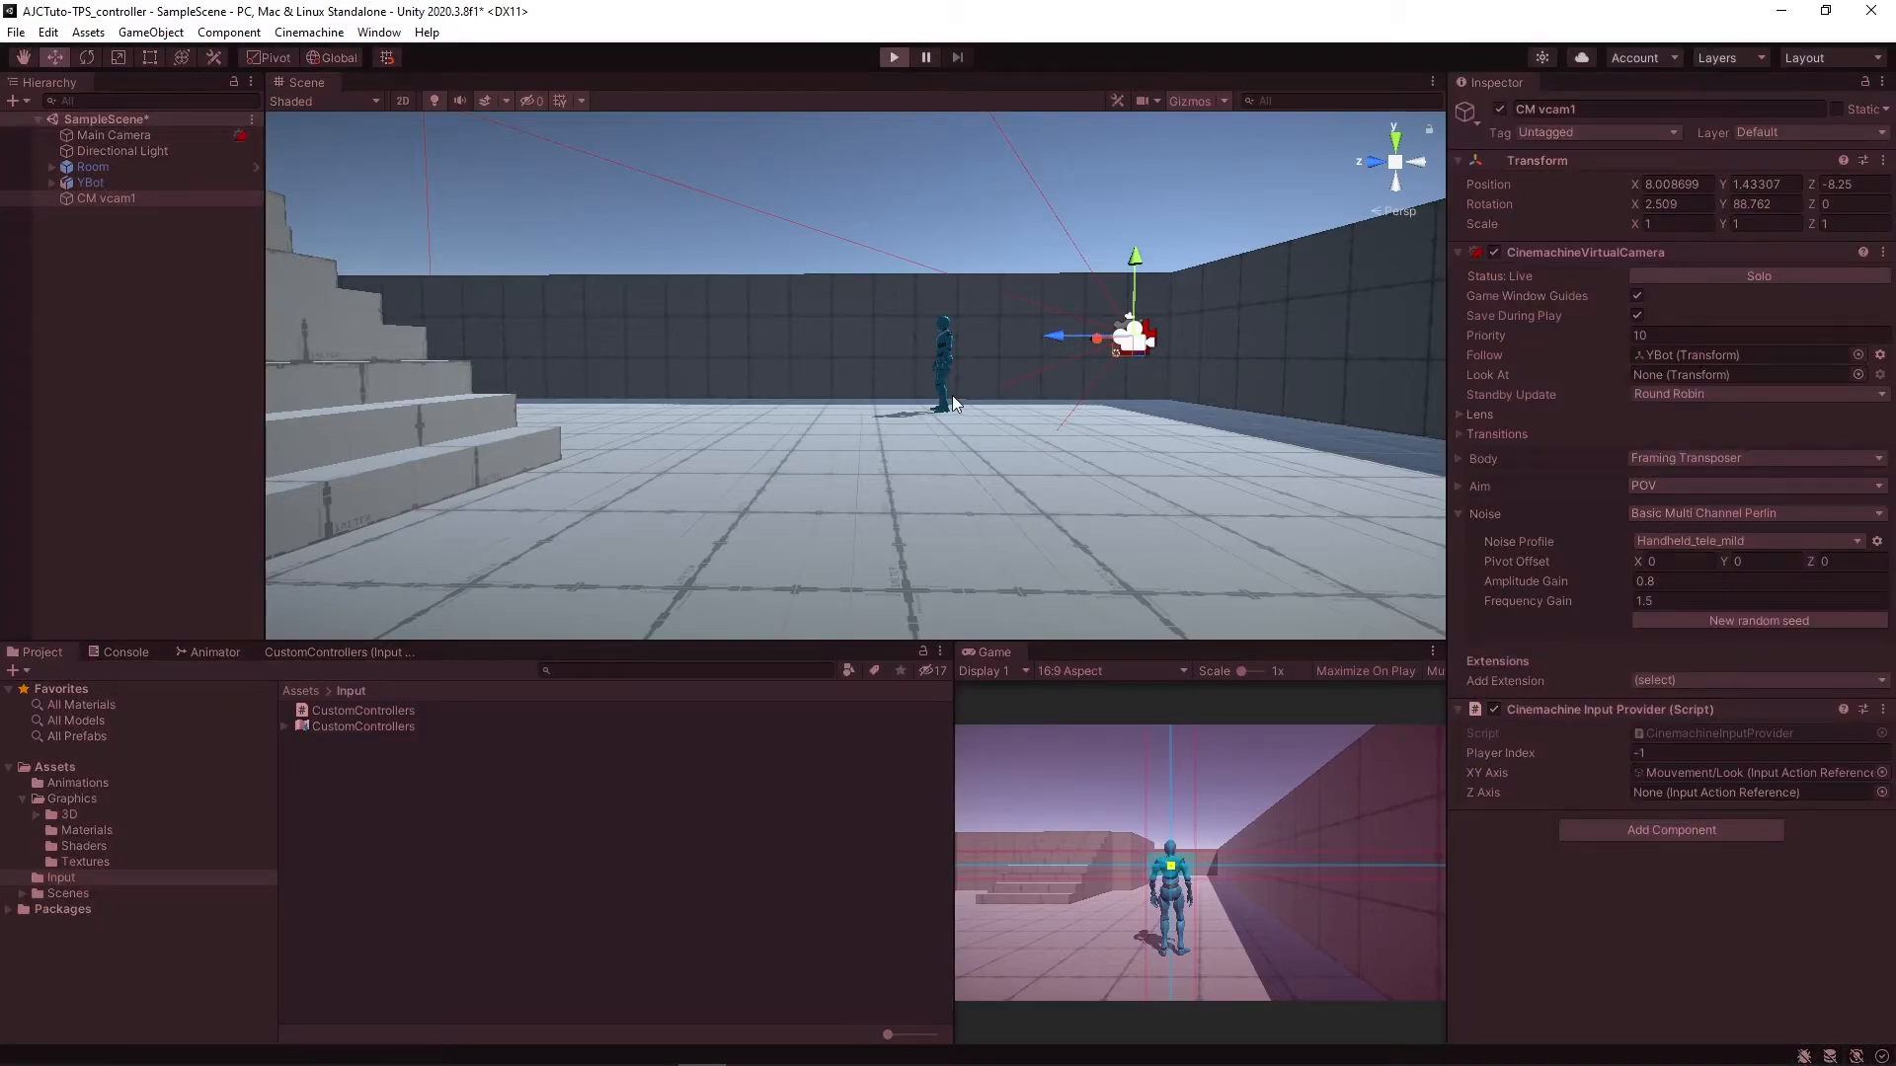
click(157, 182)
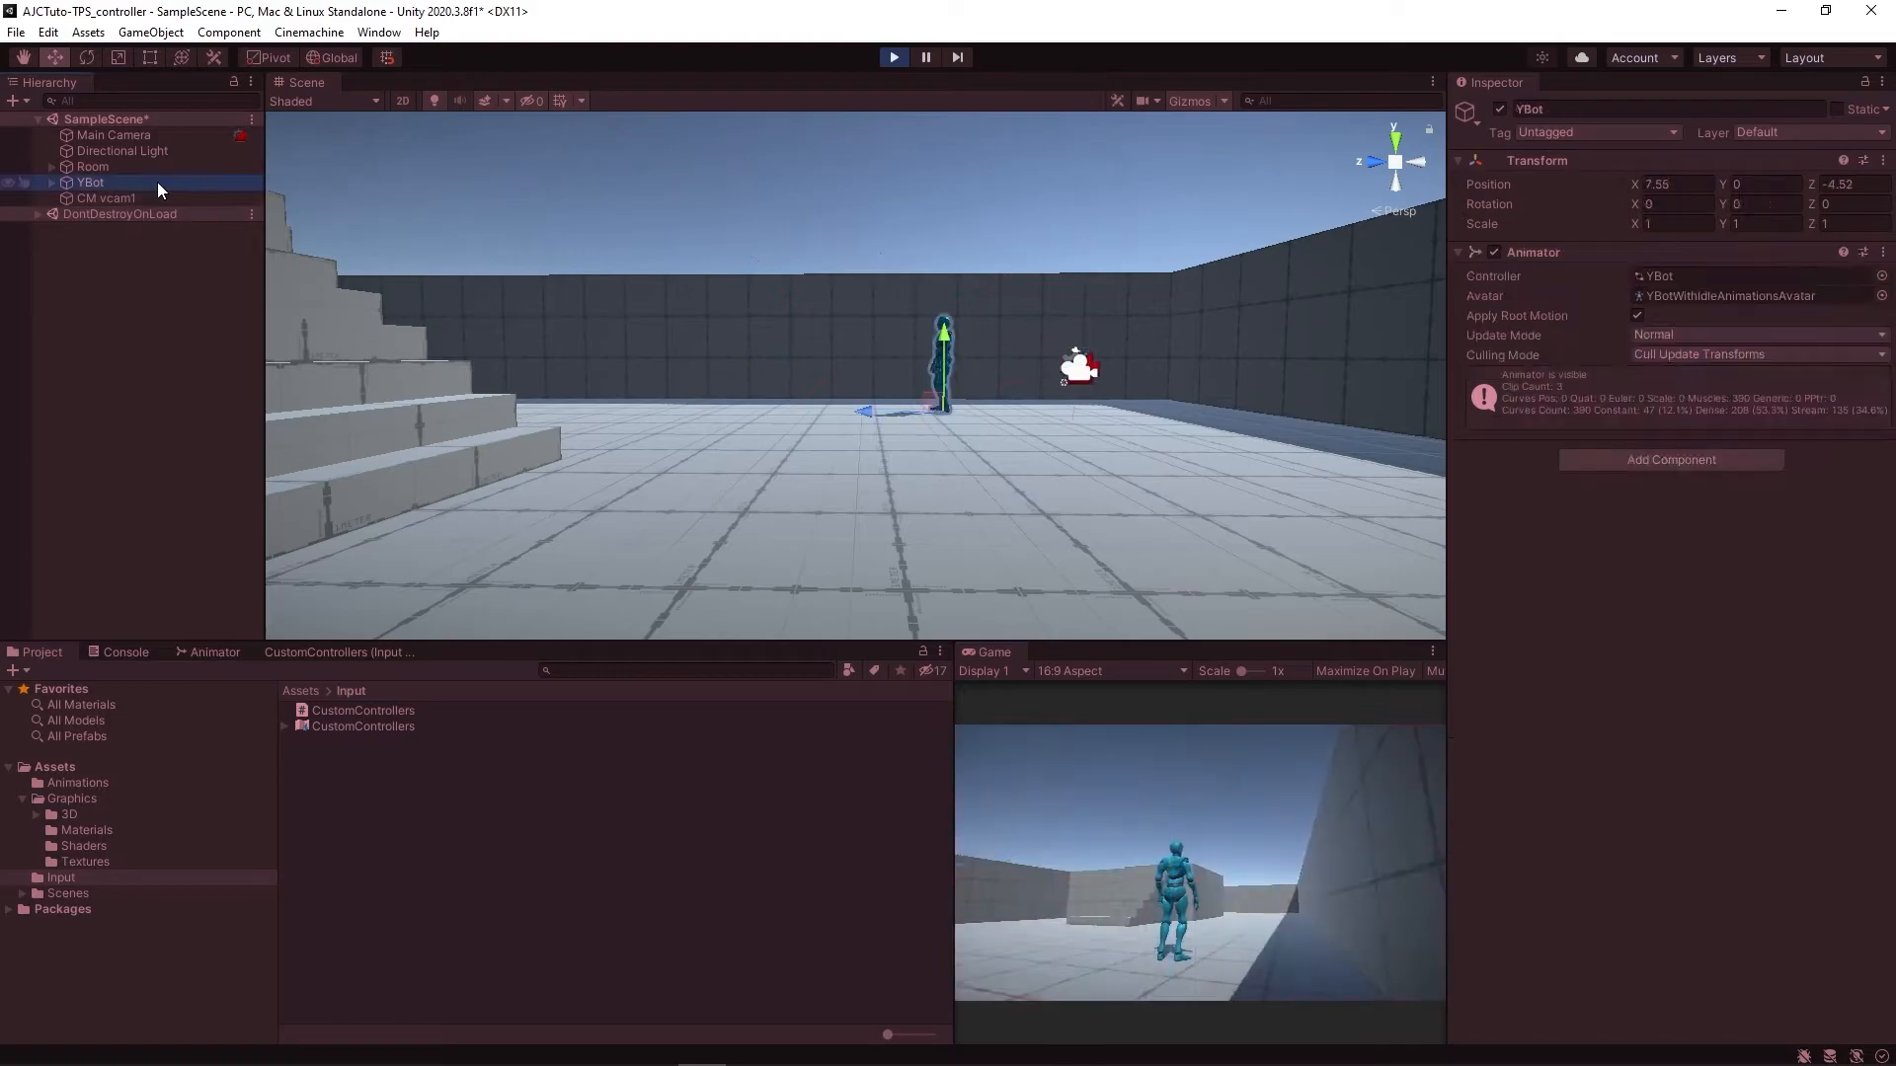
key(ctrl+p)
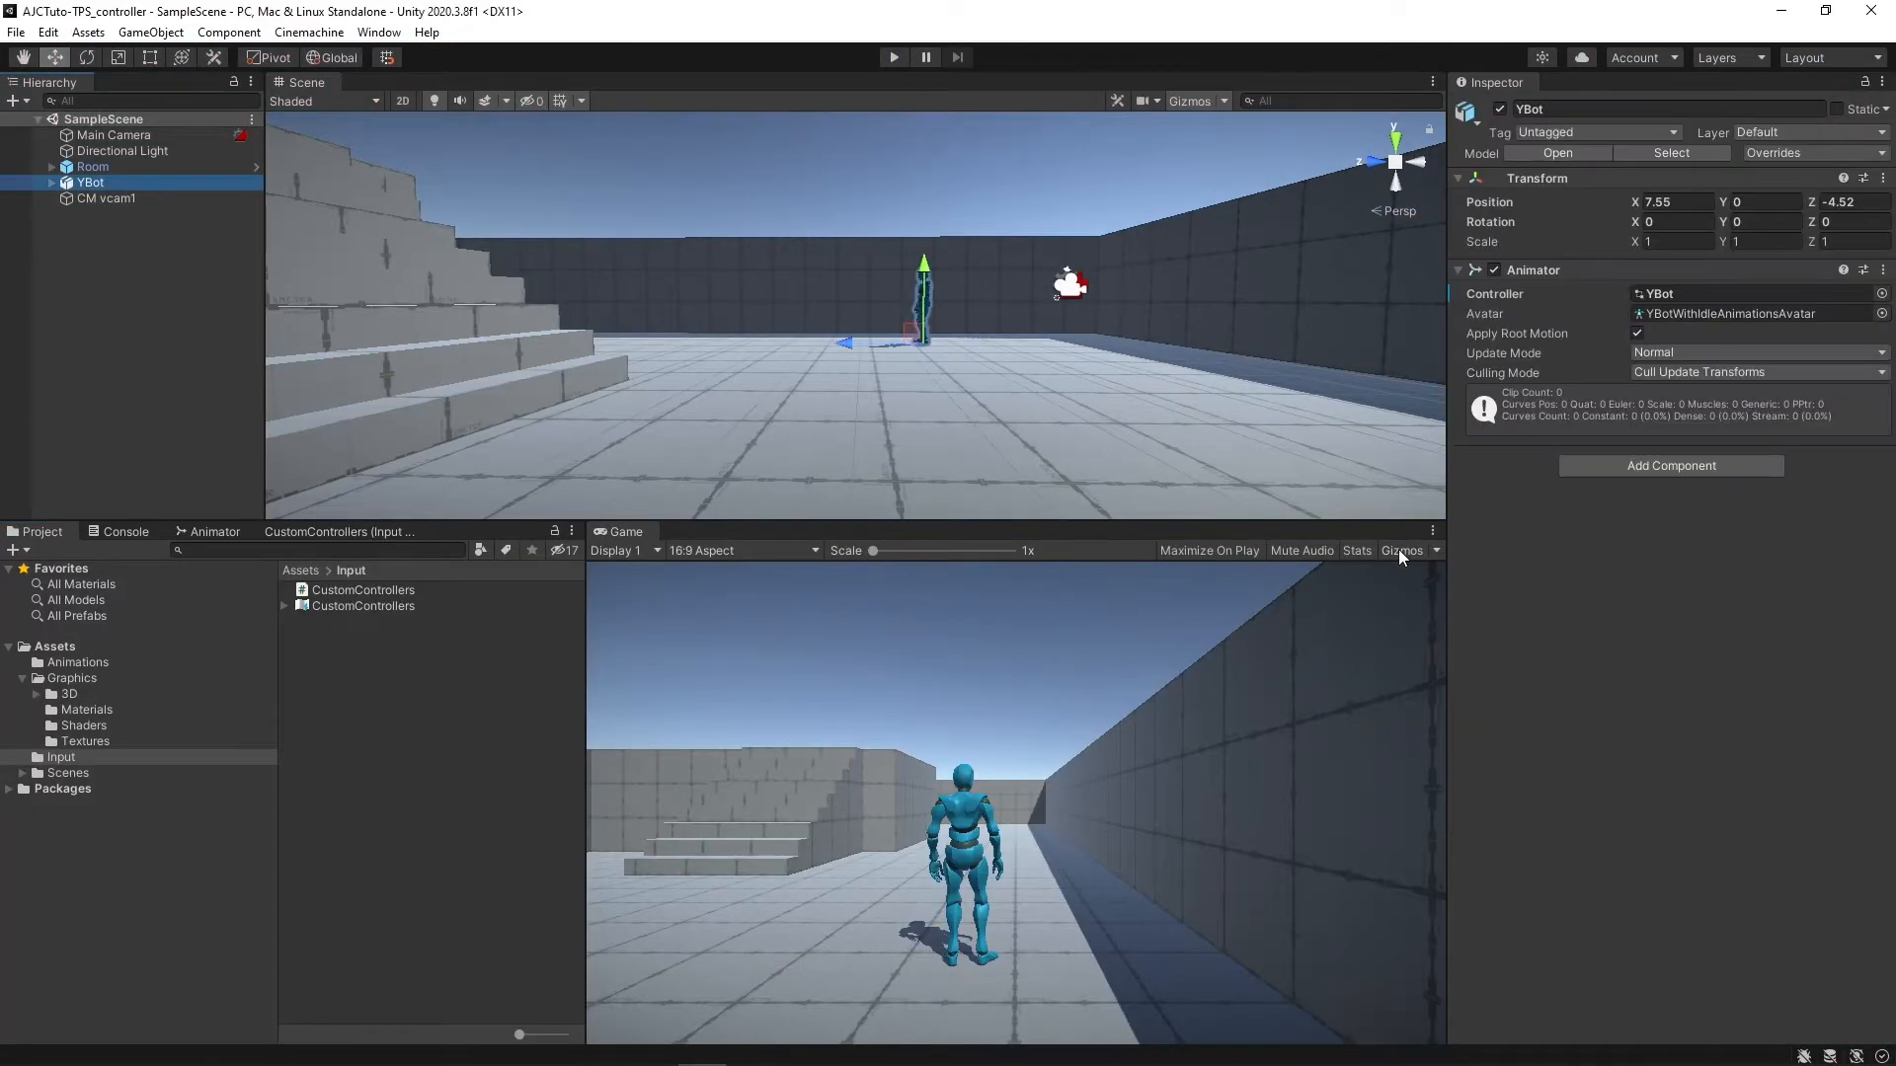
- Add a Character Controller component to YBot
click(1621, 470)
text(character)
key(Return)
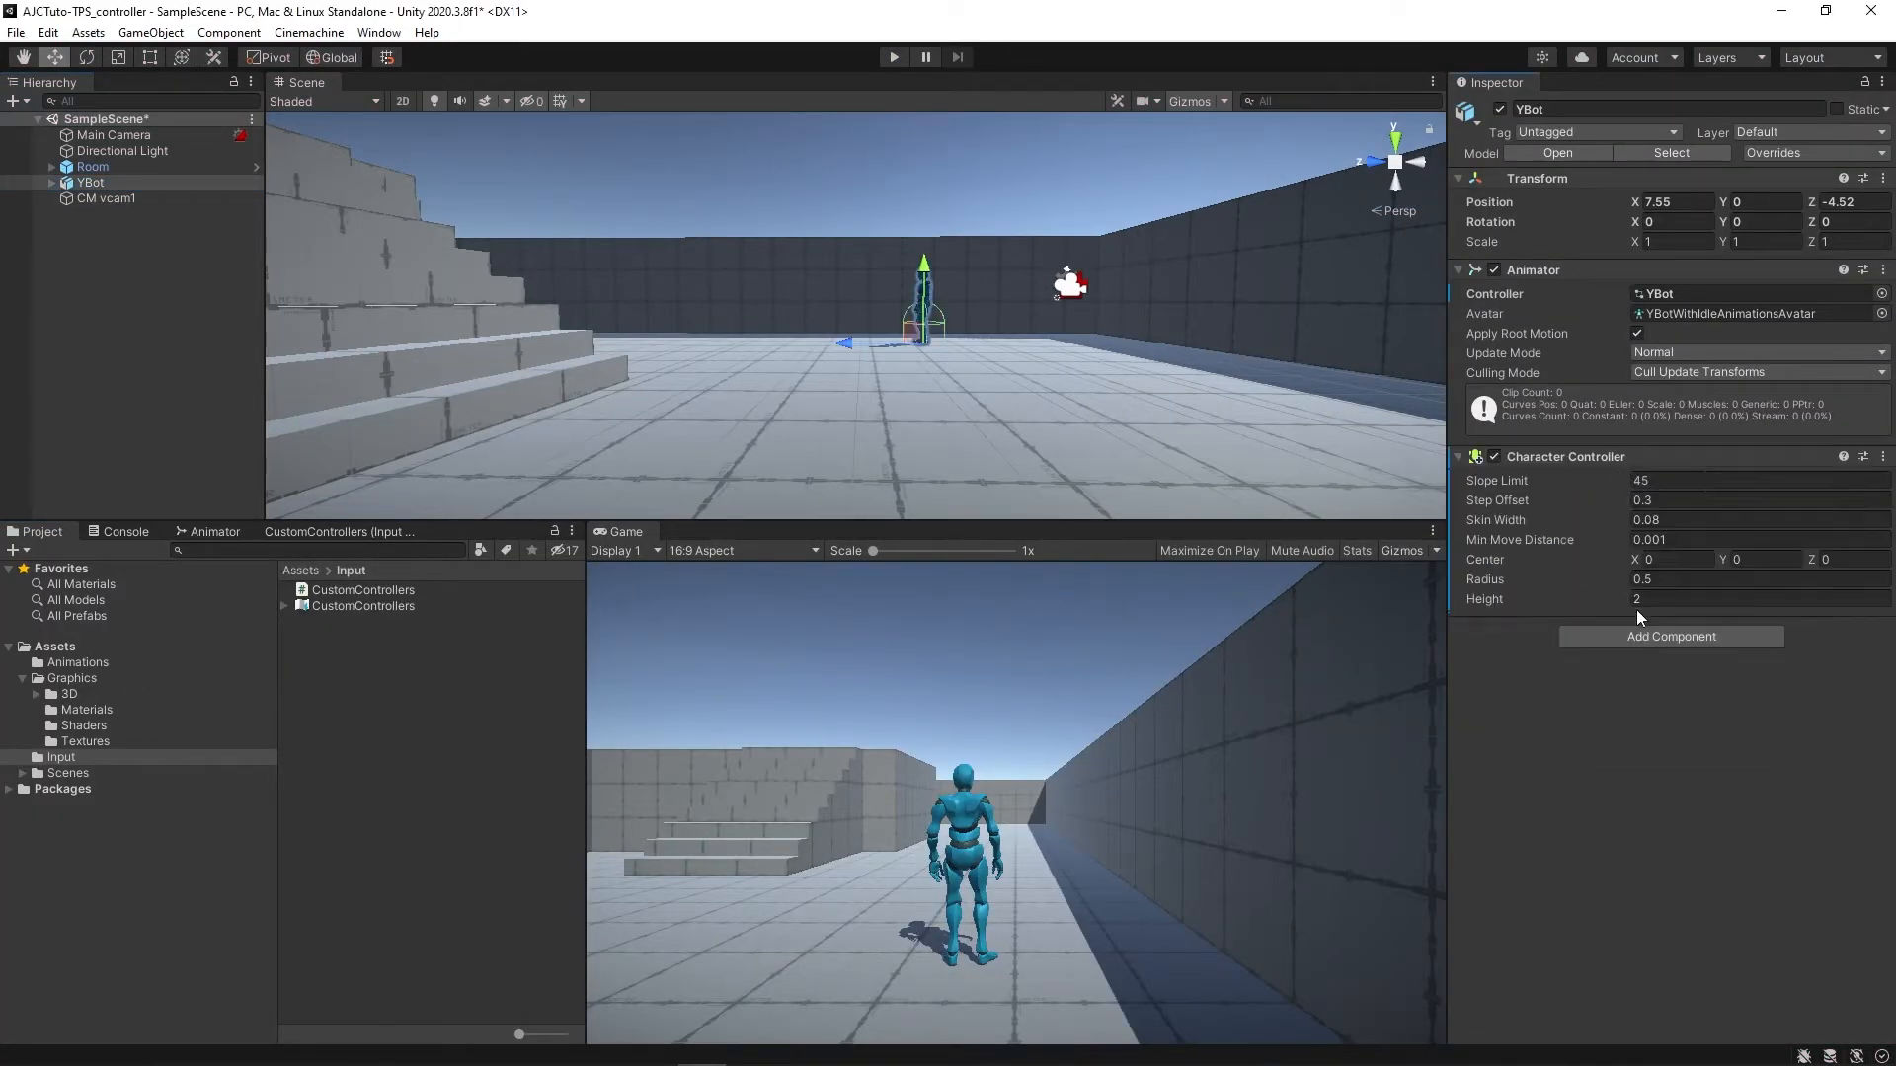
- Fit the Character Controller capsule around YBot with center Y 0.91, radius 0.2 and height 1.75
key(f)
click(1746, 559)
text(1.03)
drag(1622, 578, 1595, 605)
click(1396, 211)
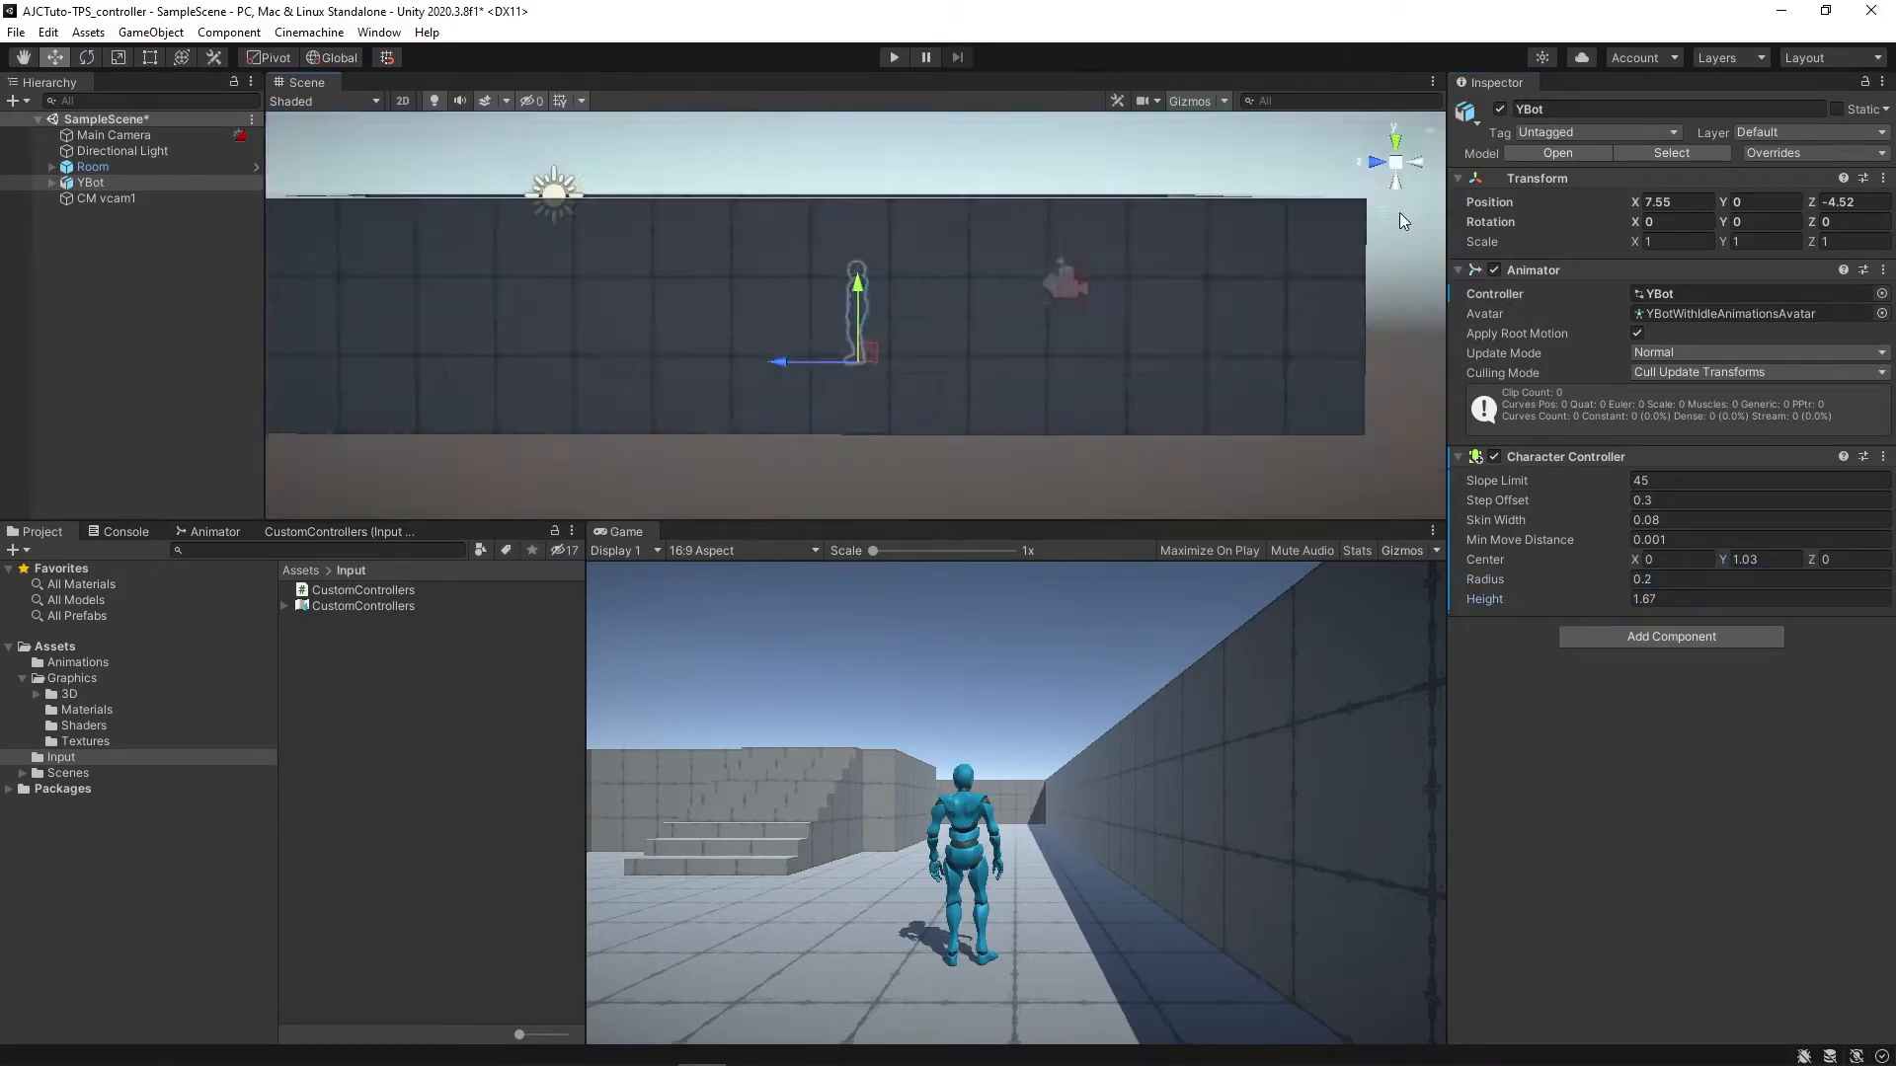
scroll(1122, 363, up, 5)
scroll(1121, 371, down, 2)
drag(1599, 605, 1609, 607)
drag(1729, 560, 1720, 563)
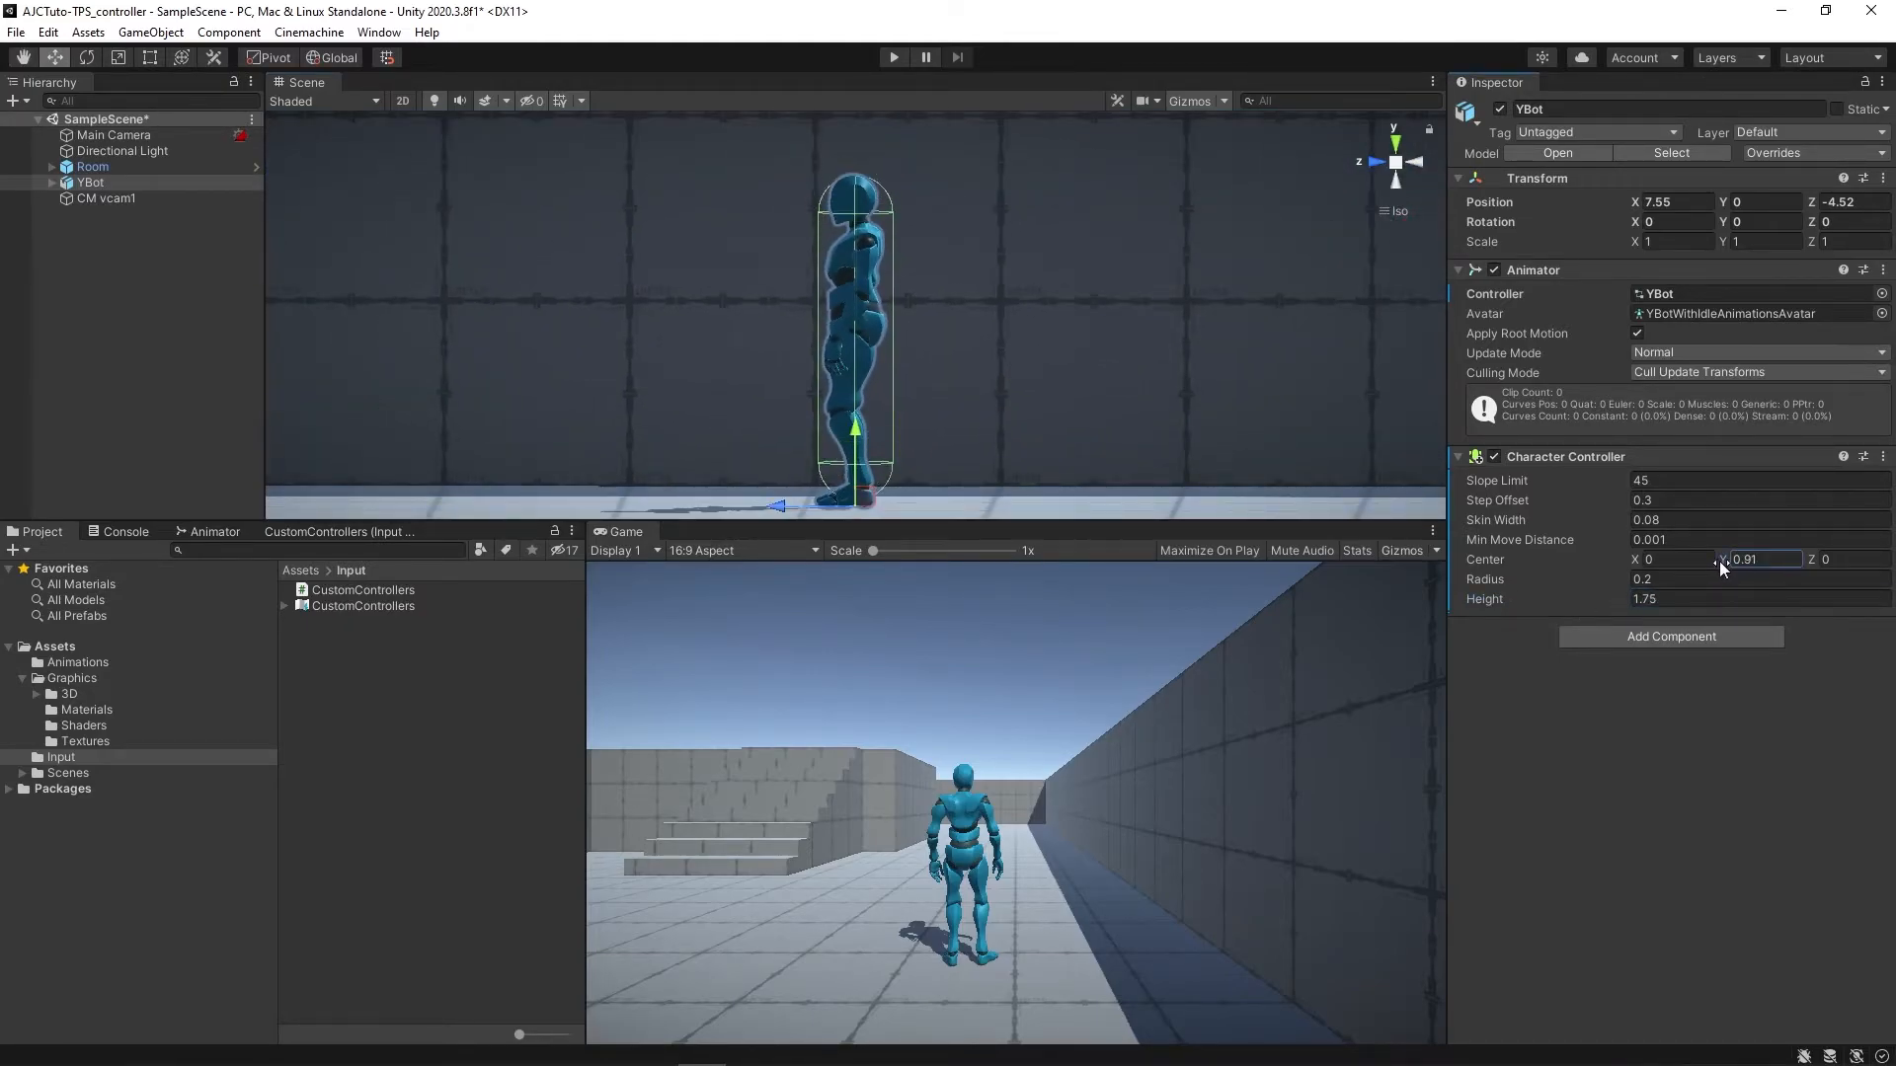
- Add a Rigidbody component to YBot
click(1671, 636)
click(1661, 798)
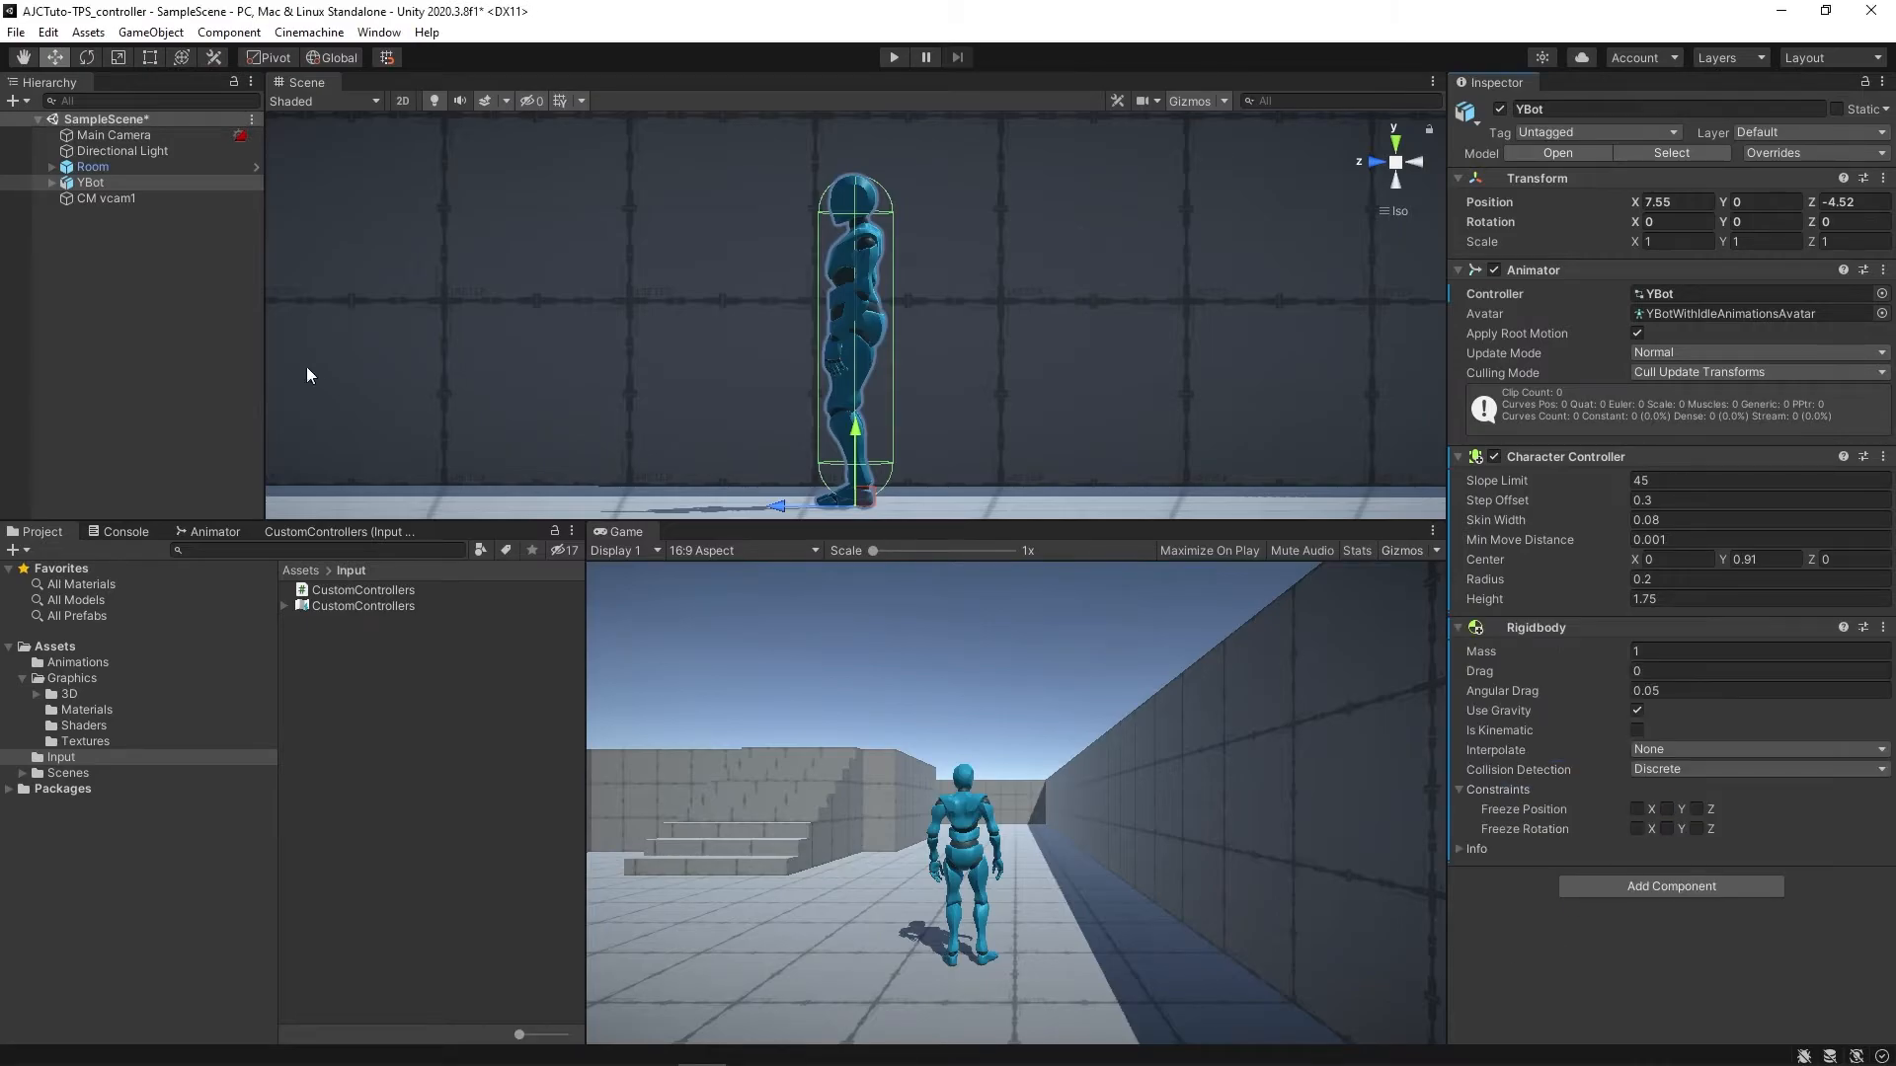
- Play the scene to check YBot's feet against the floor, trying a skin width of 0.03 before stopping
click(894, 58)
scroll(897, 360, up, 1)
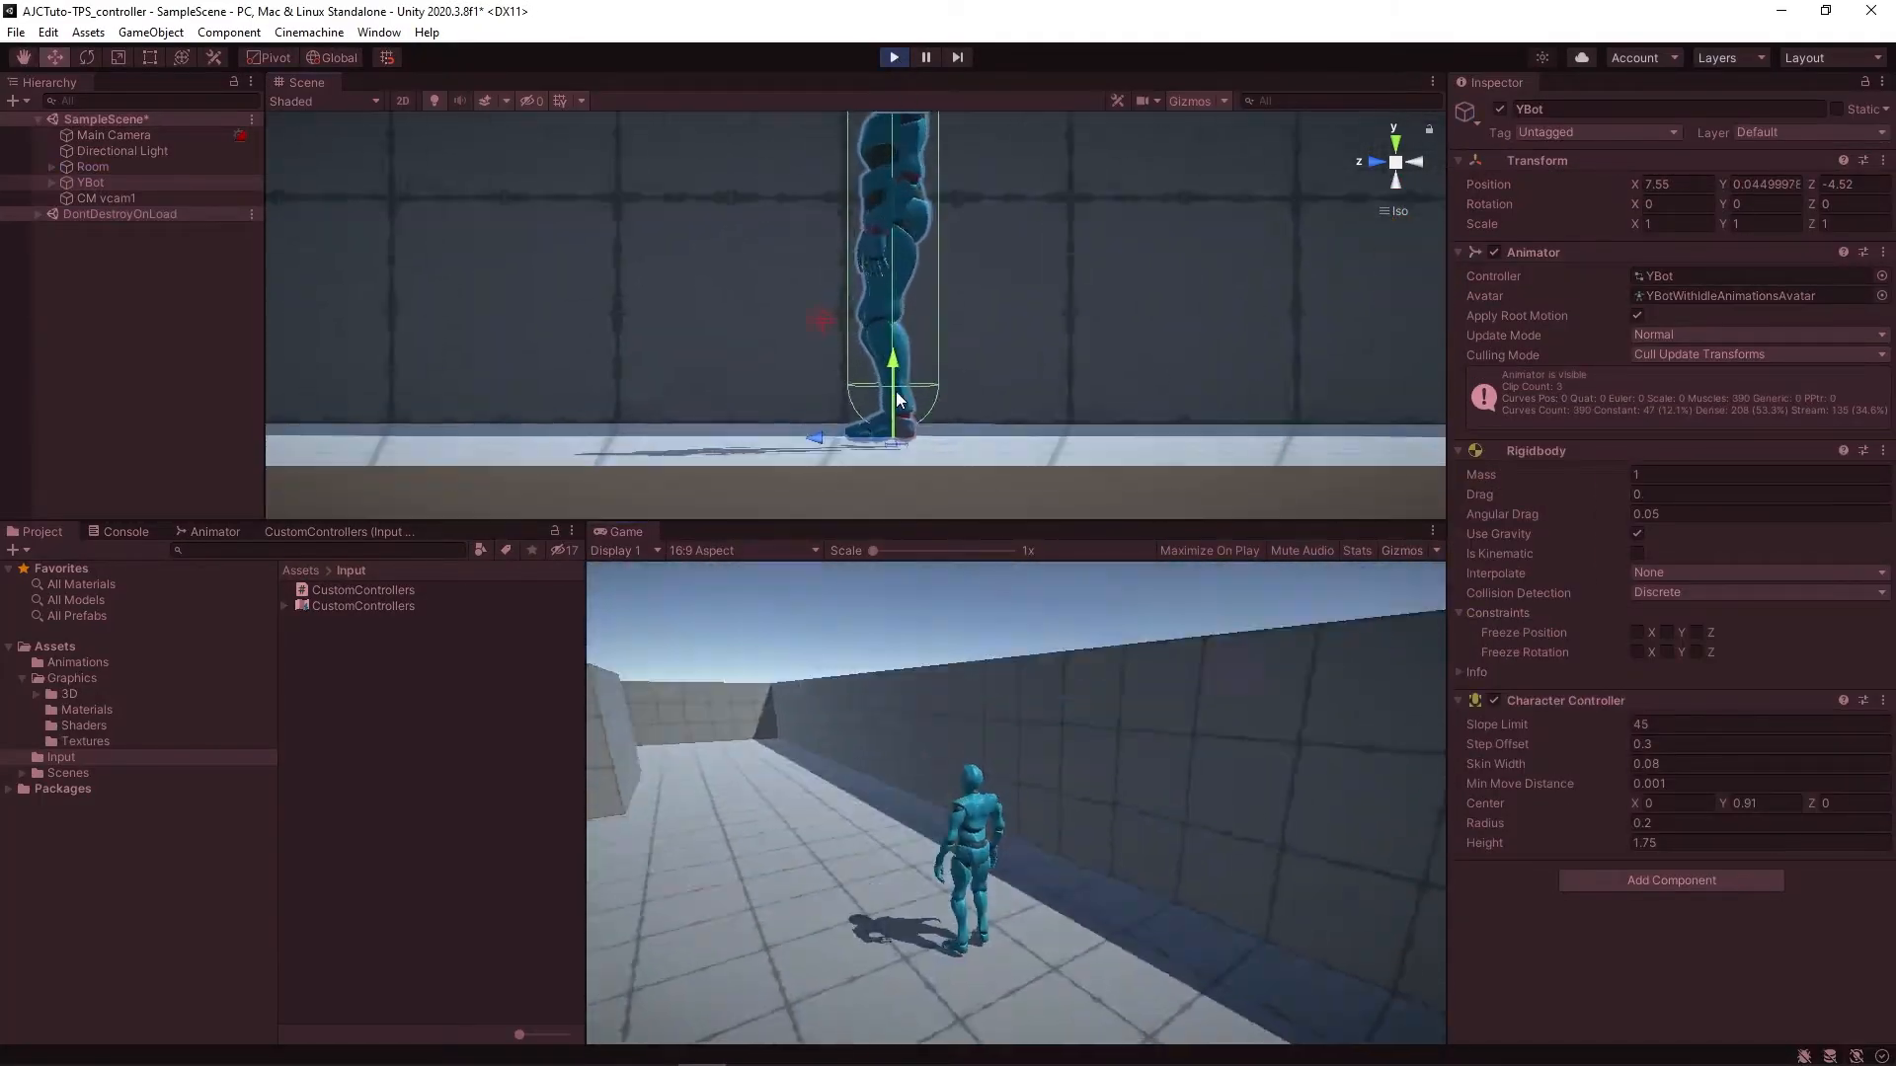
scroll(891, 433, up, 2)
drag(1572, 768, 1550, 769)
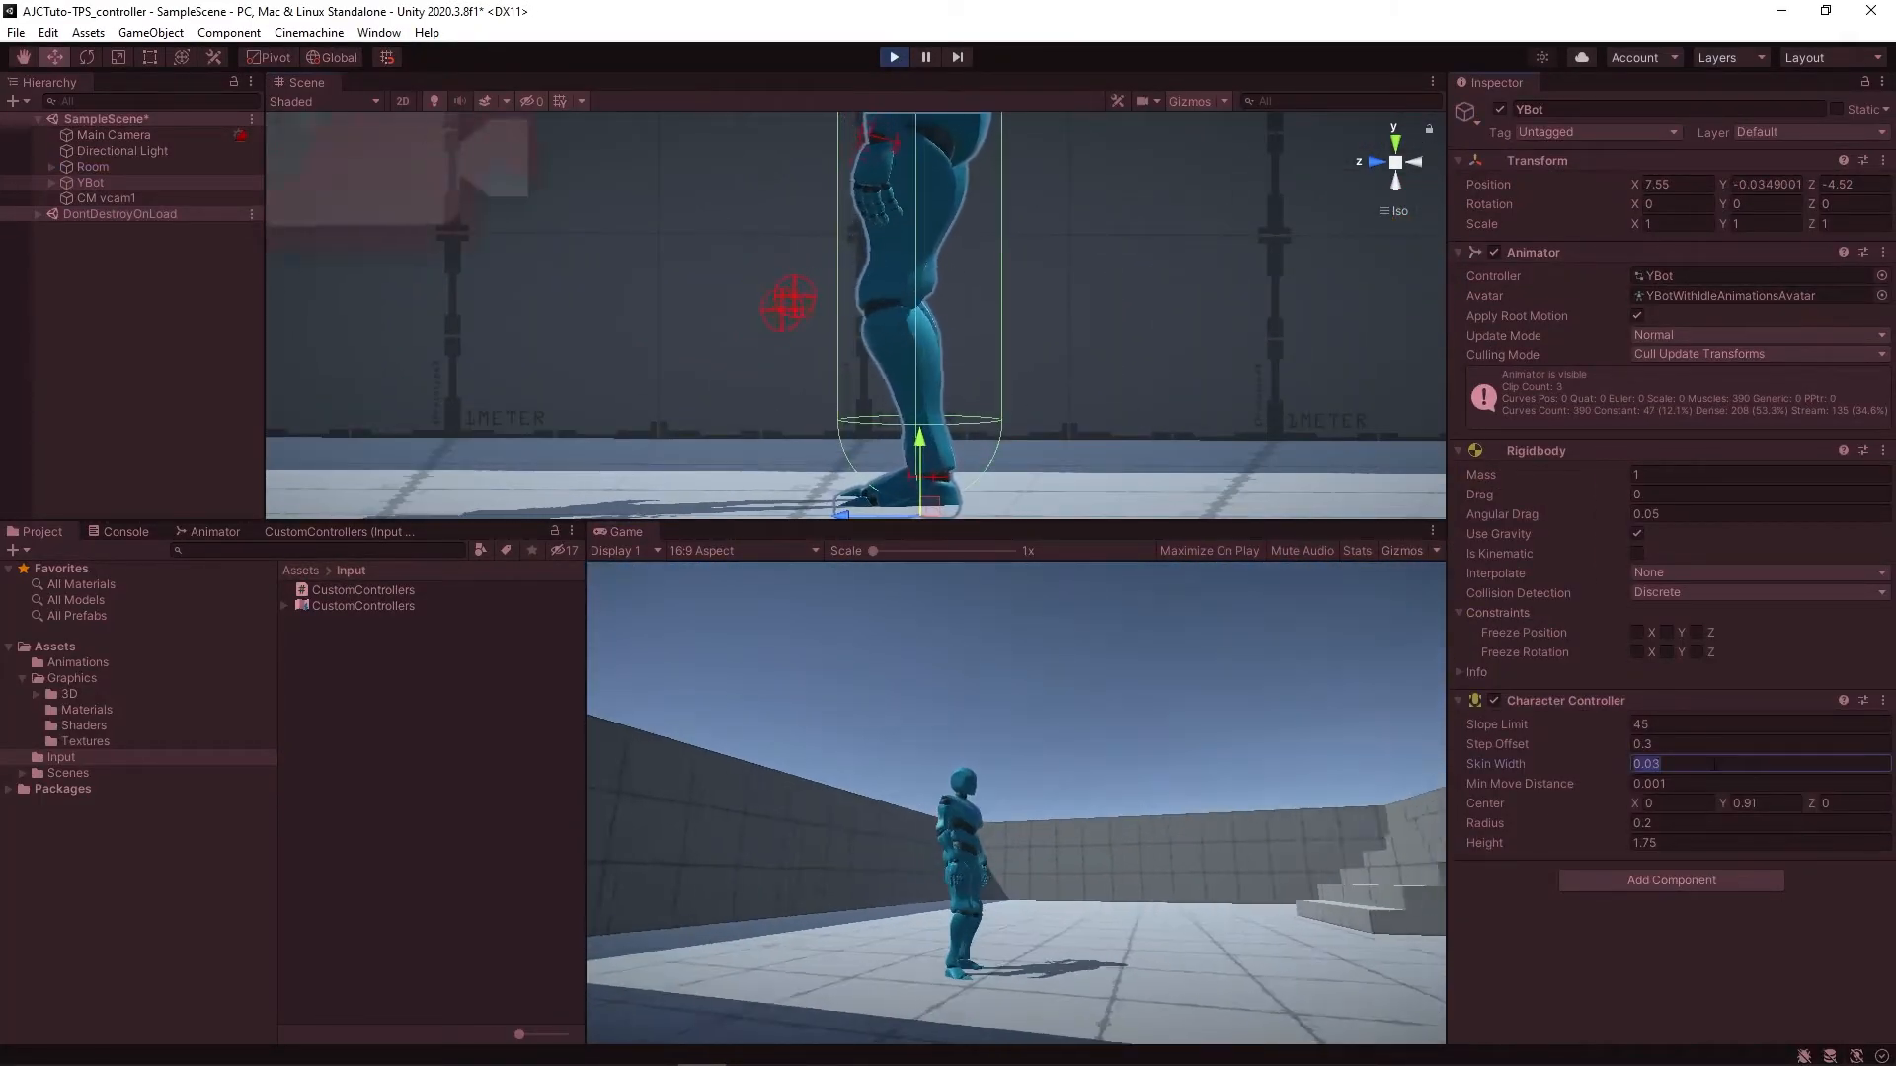
key(ctrl+p)
- Raise YBot to Y 0.277, set its Character Controller's skin width to 0.0001 and center Y to 0.88, play-test it and save the scene
drag(1724, 810, 1716, 819)
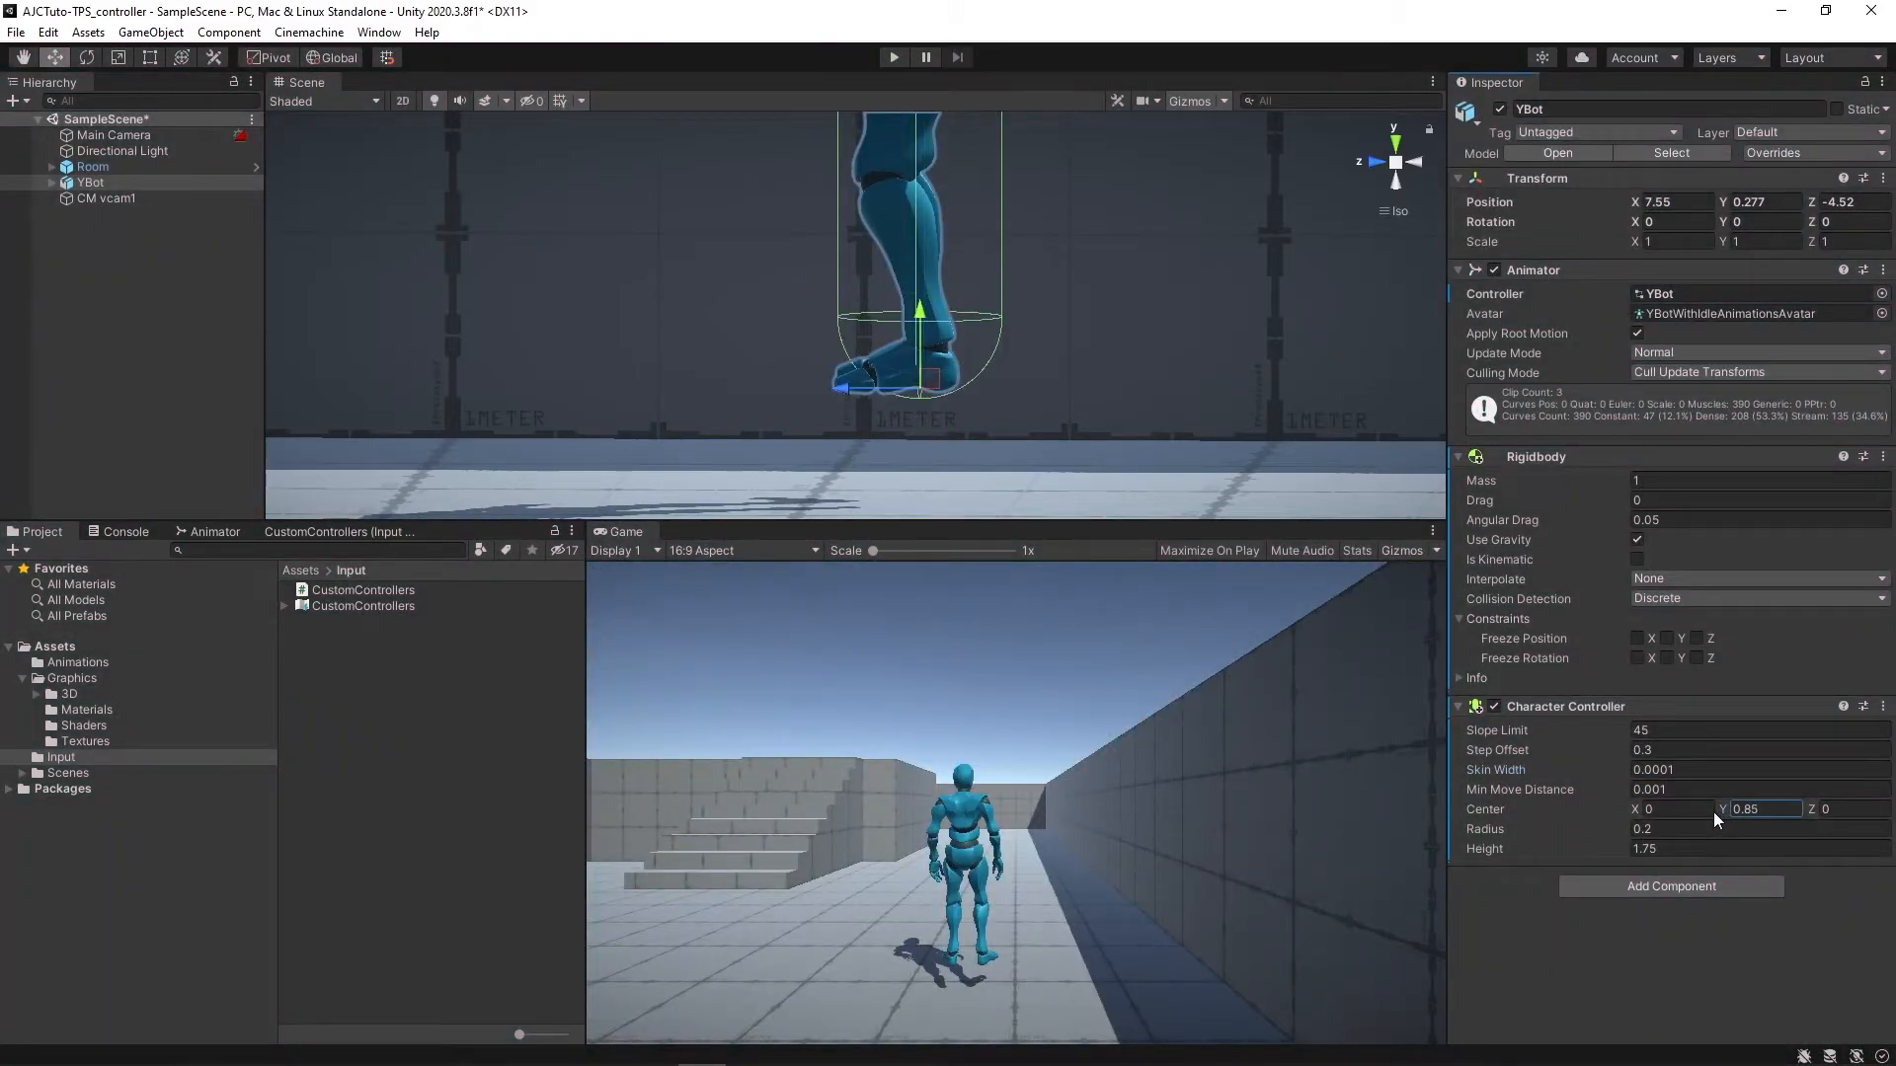
key(ctrl+p)
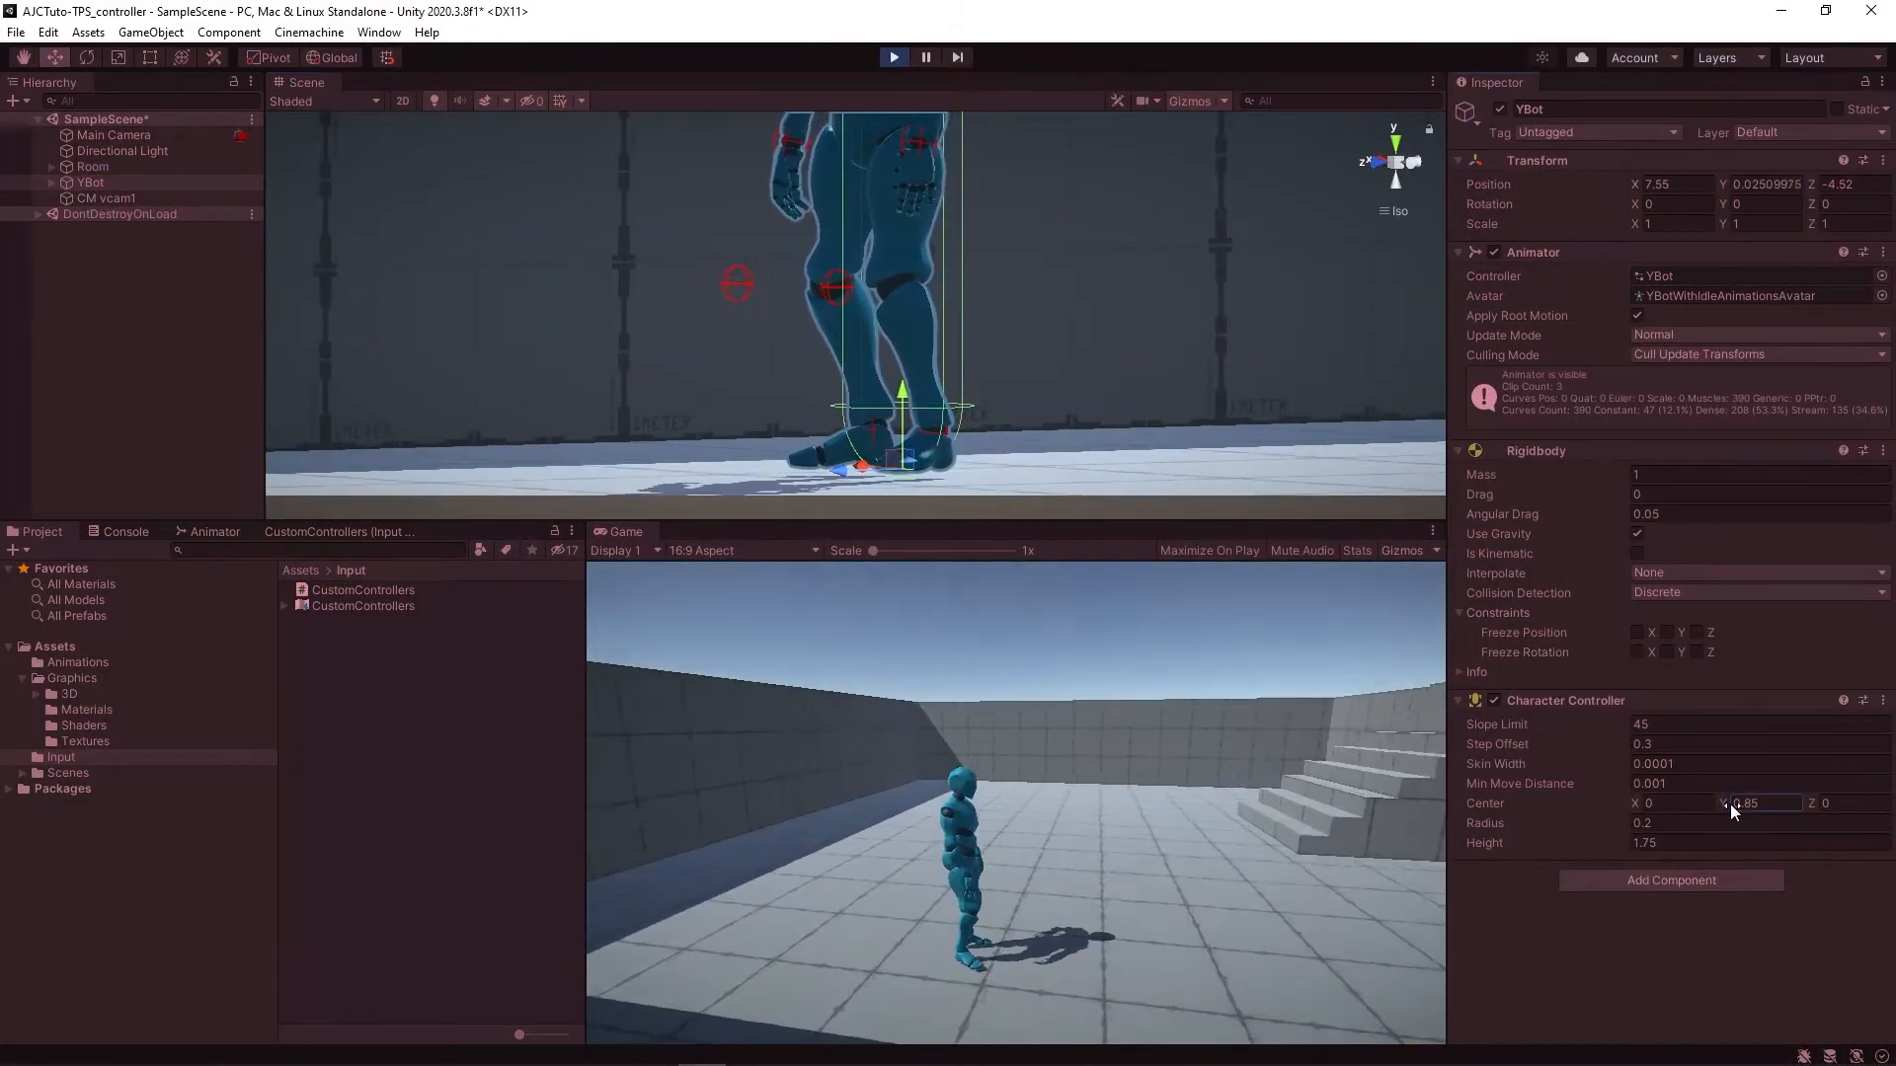
key(ctrl+p)
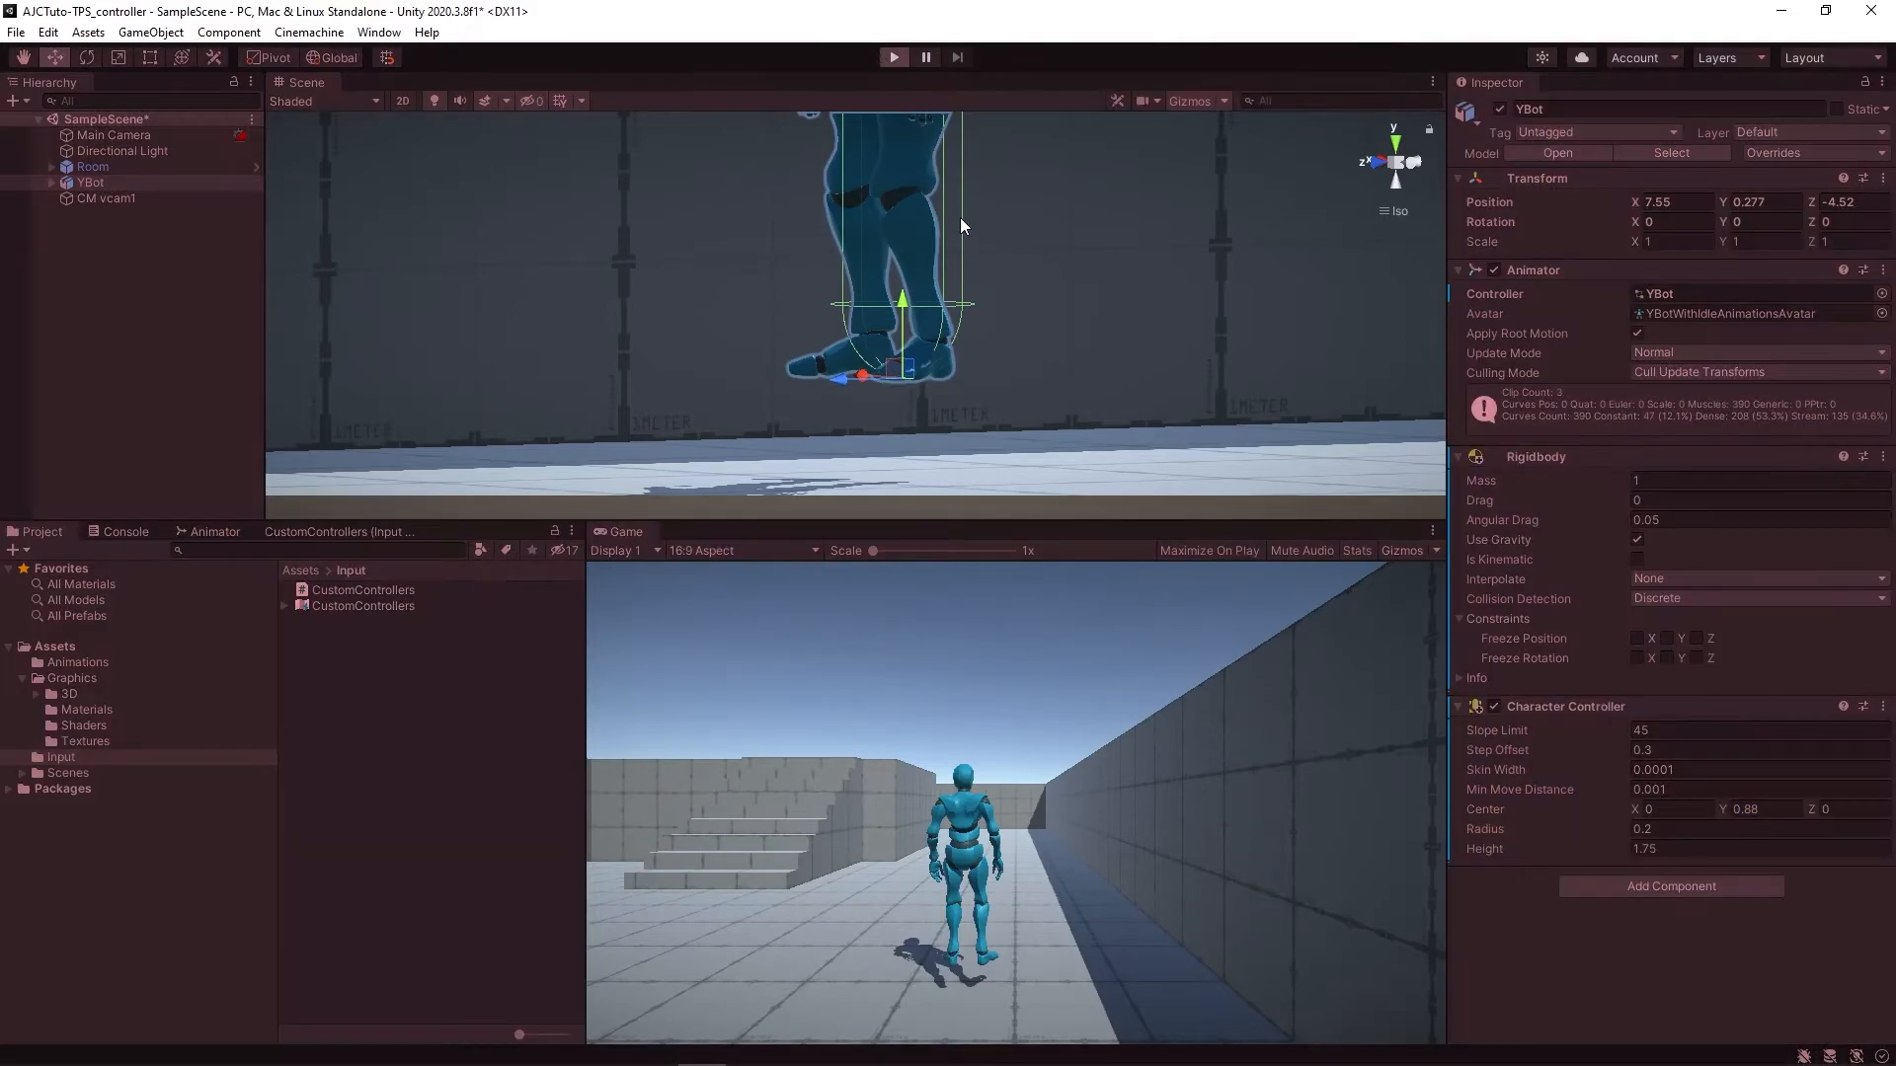
key(ctrl+p)
alt+drag(724, 346, 1020, 365)
key(ctrl+s)
- Create a C# script named CharacterMouvement in the Assets folder
click(55, 646)
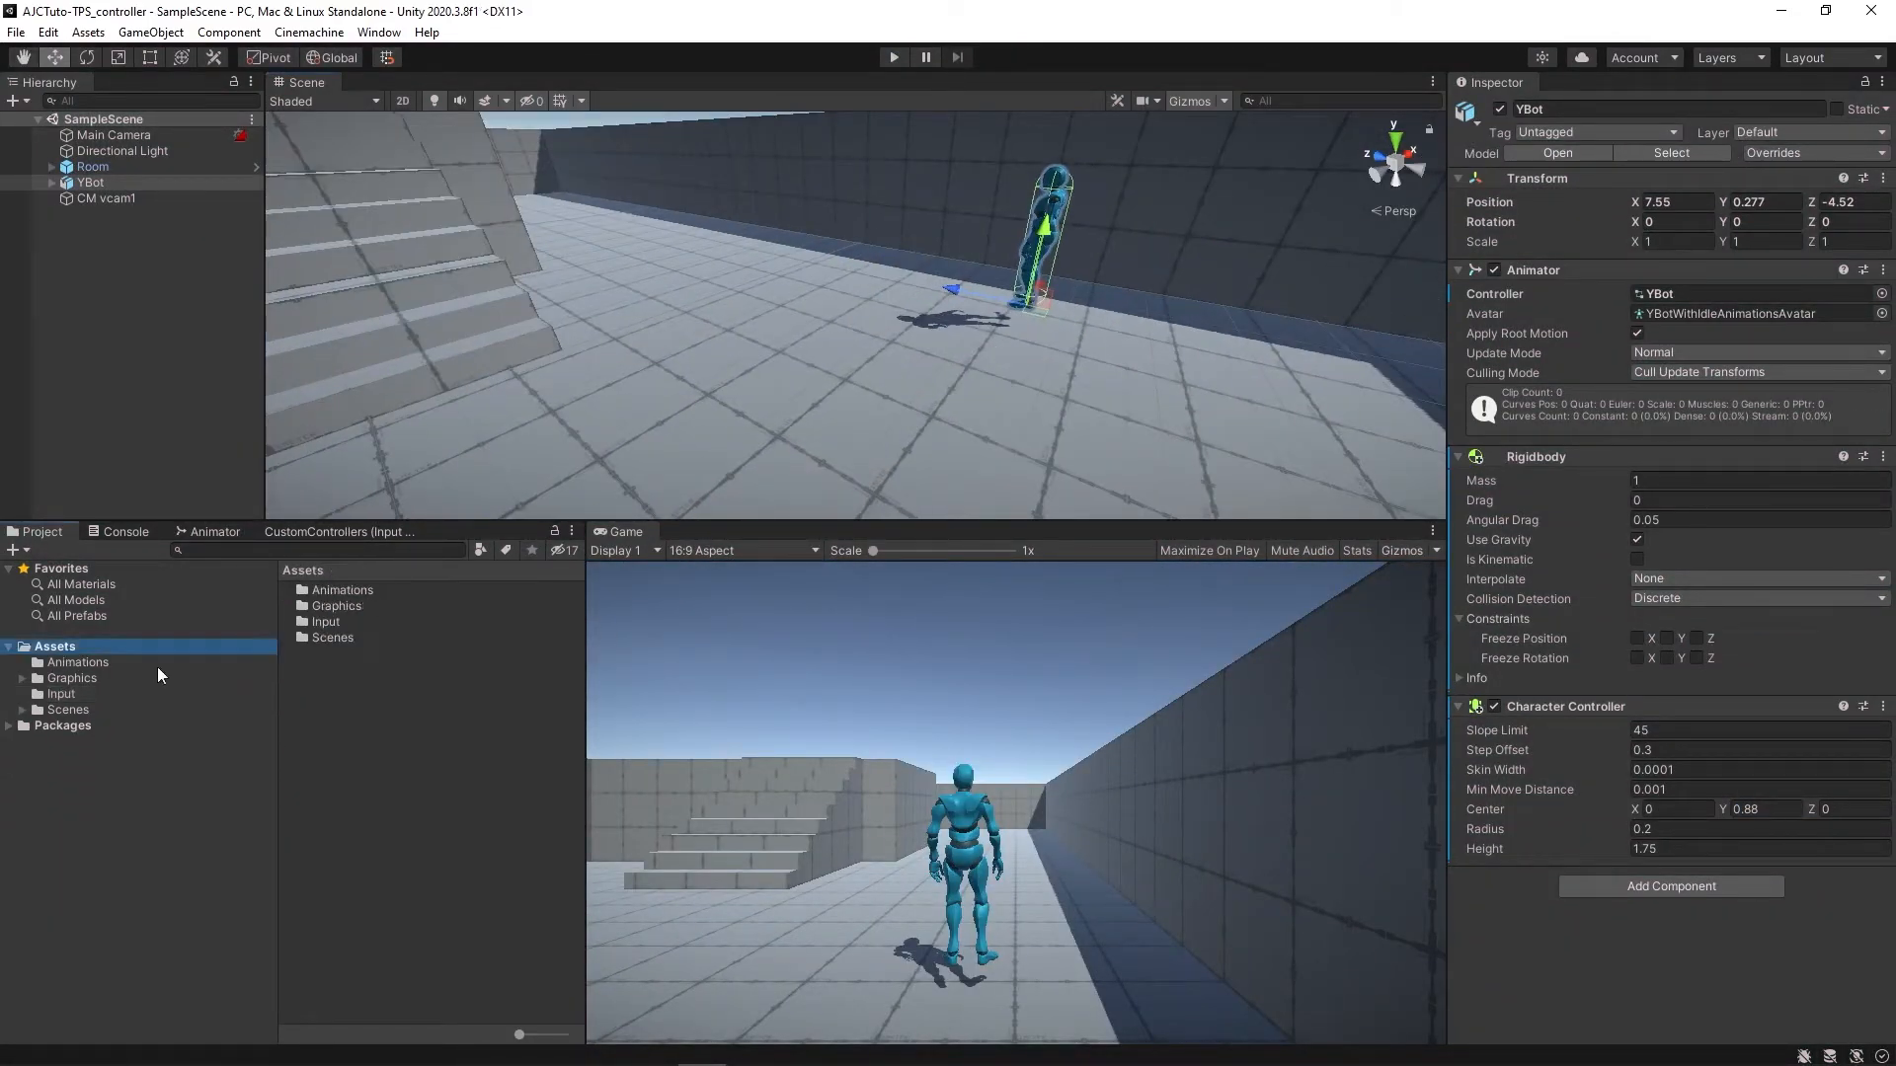
right_click(332, 705)
click(894, 151)
text(CharacterMouvement)
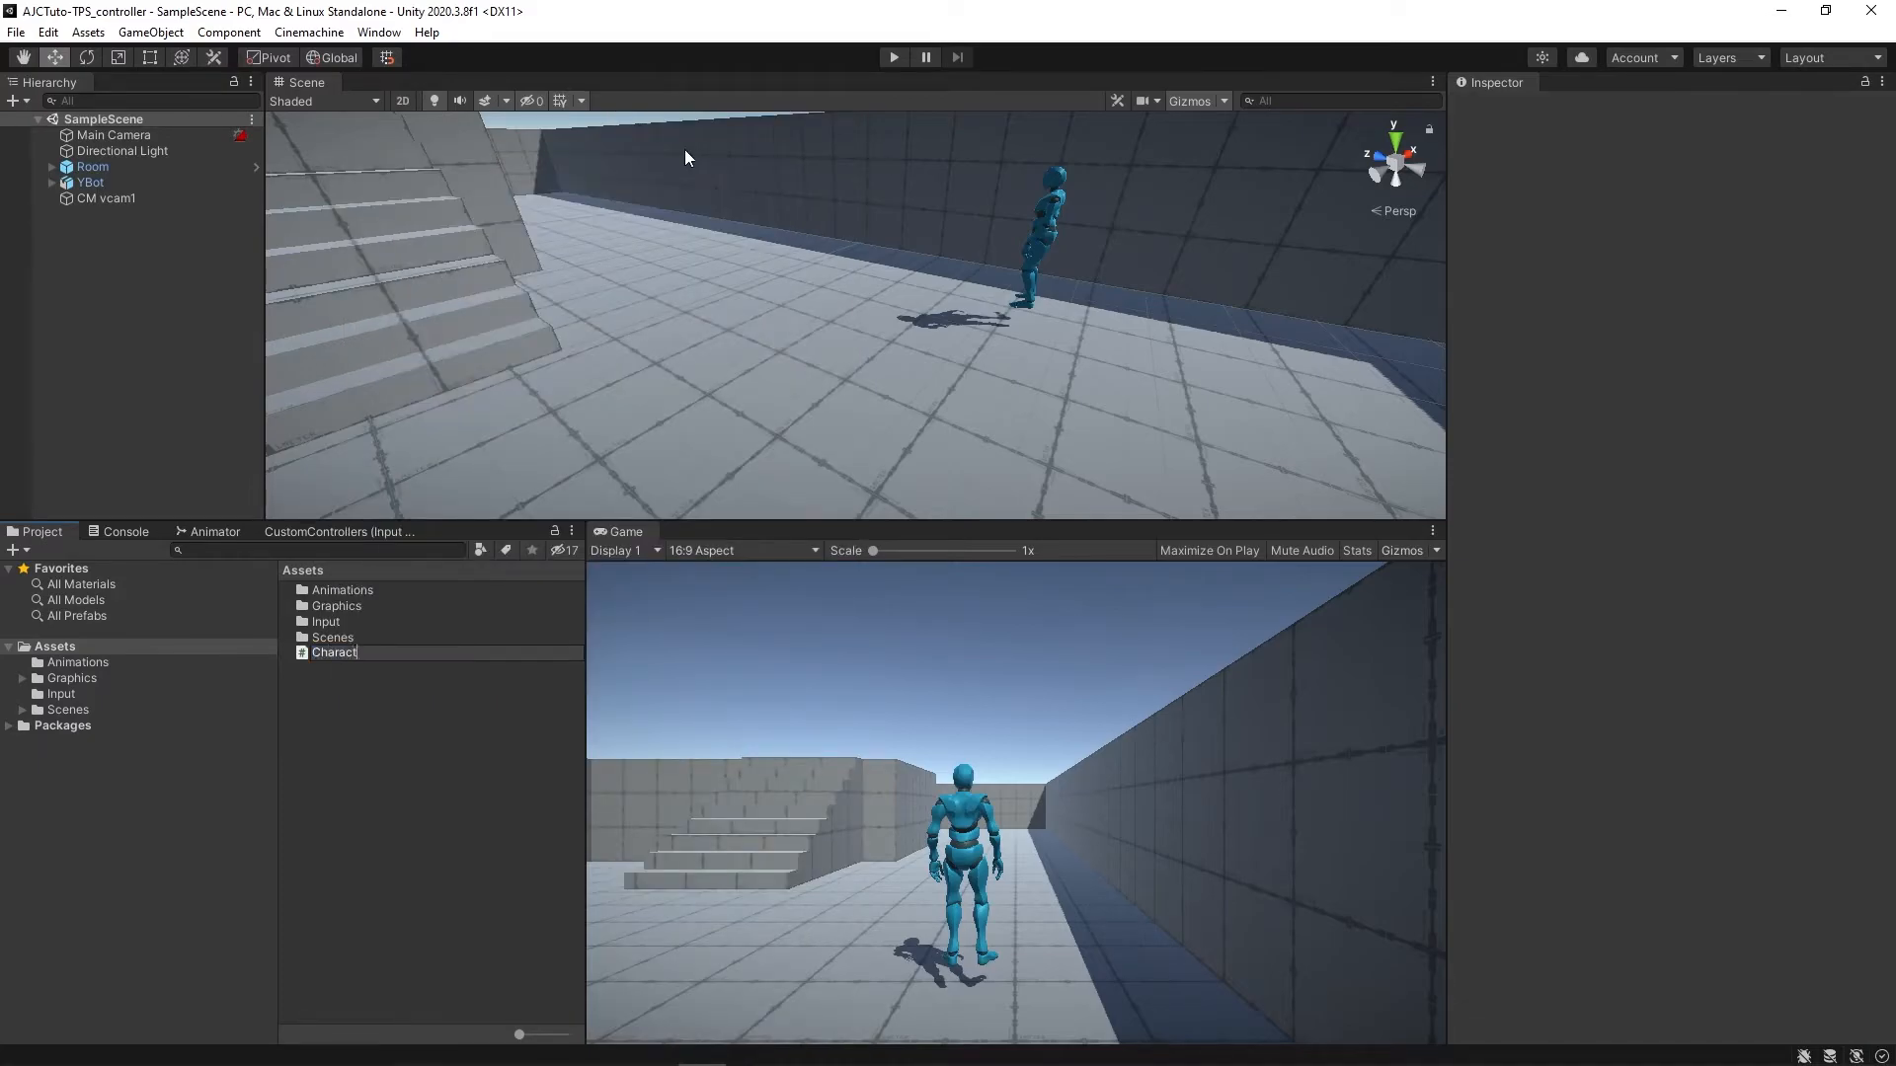
key(Return)
- Create a folder named Scripts in the Assets folder
right_click(371, 724)
mouse_move(513, 203)
click(766, 124)
text(Scripts)
key(Return)
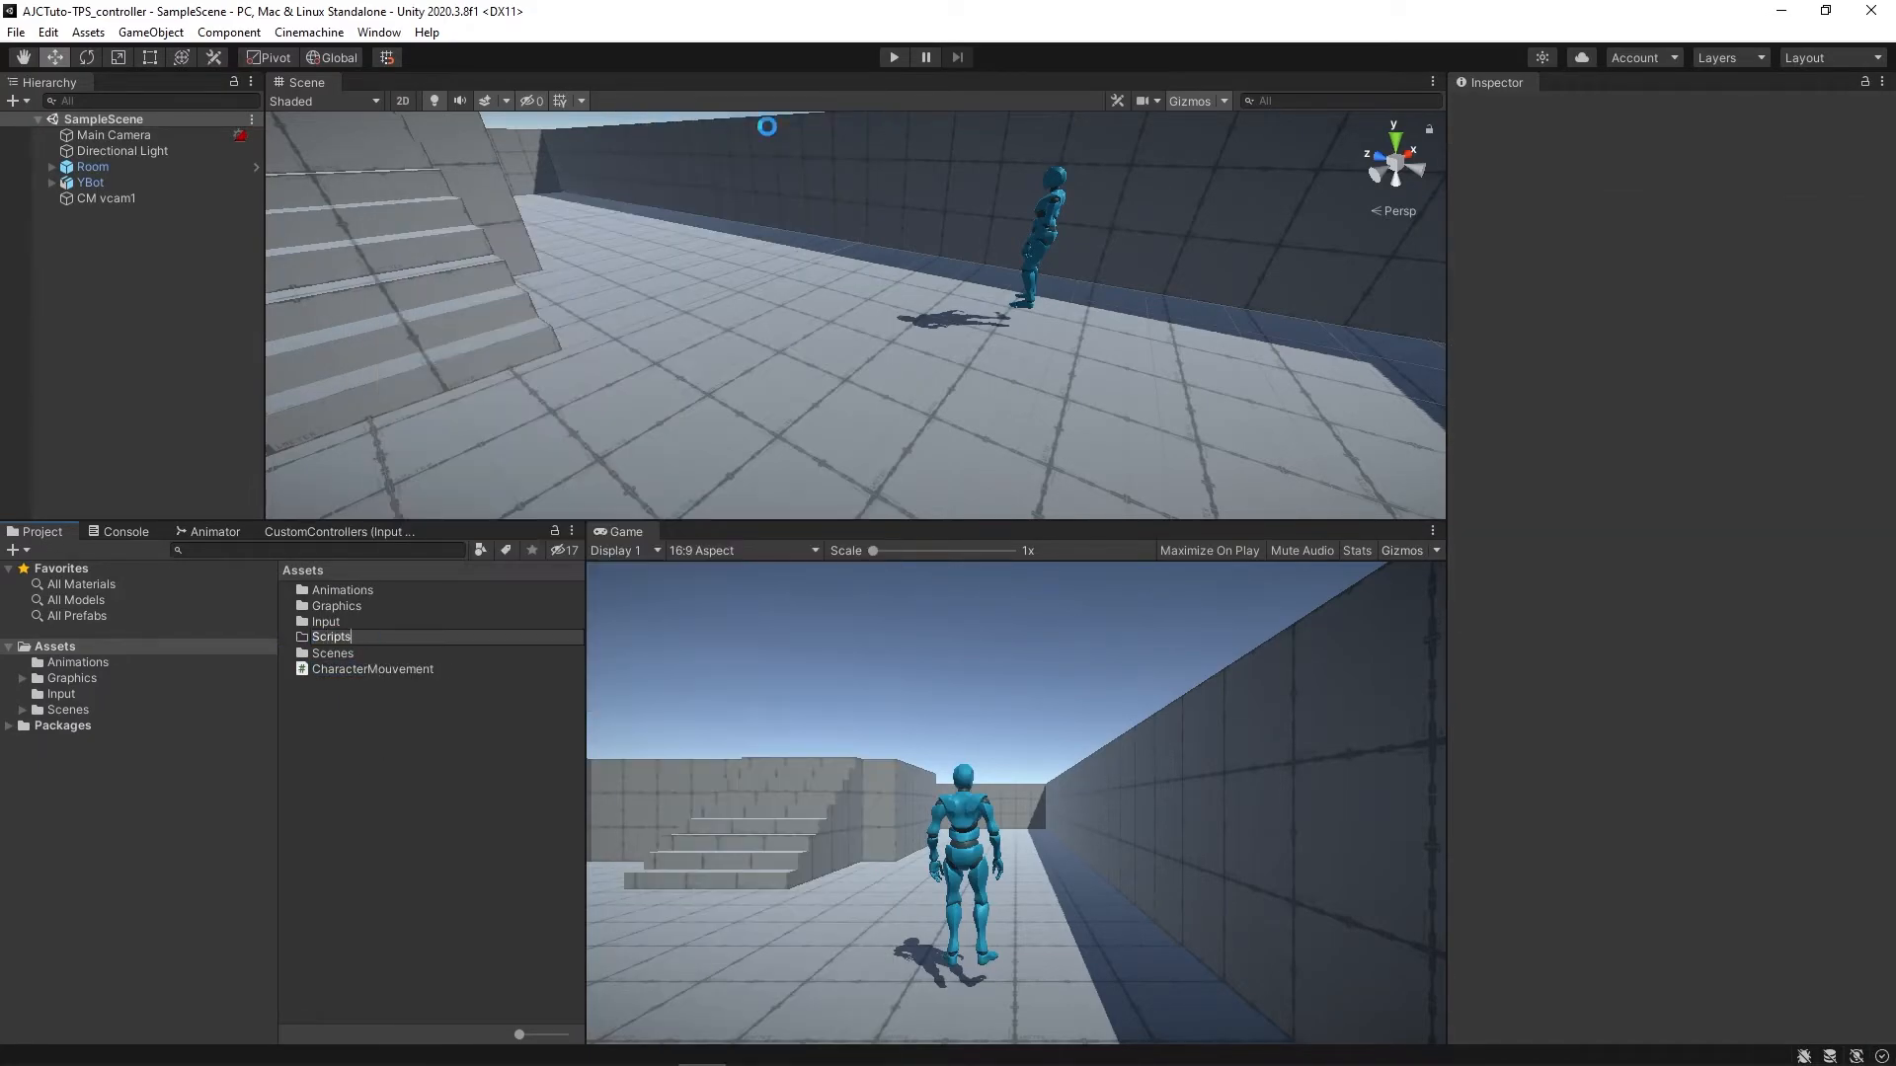
- Move the CharacterMouvement script into the Scripts folder, then open that folder and select the script
drag(379, 669, 368, 653)
double_click(357, 653)
click(388, 592)
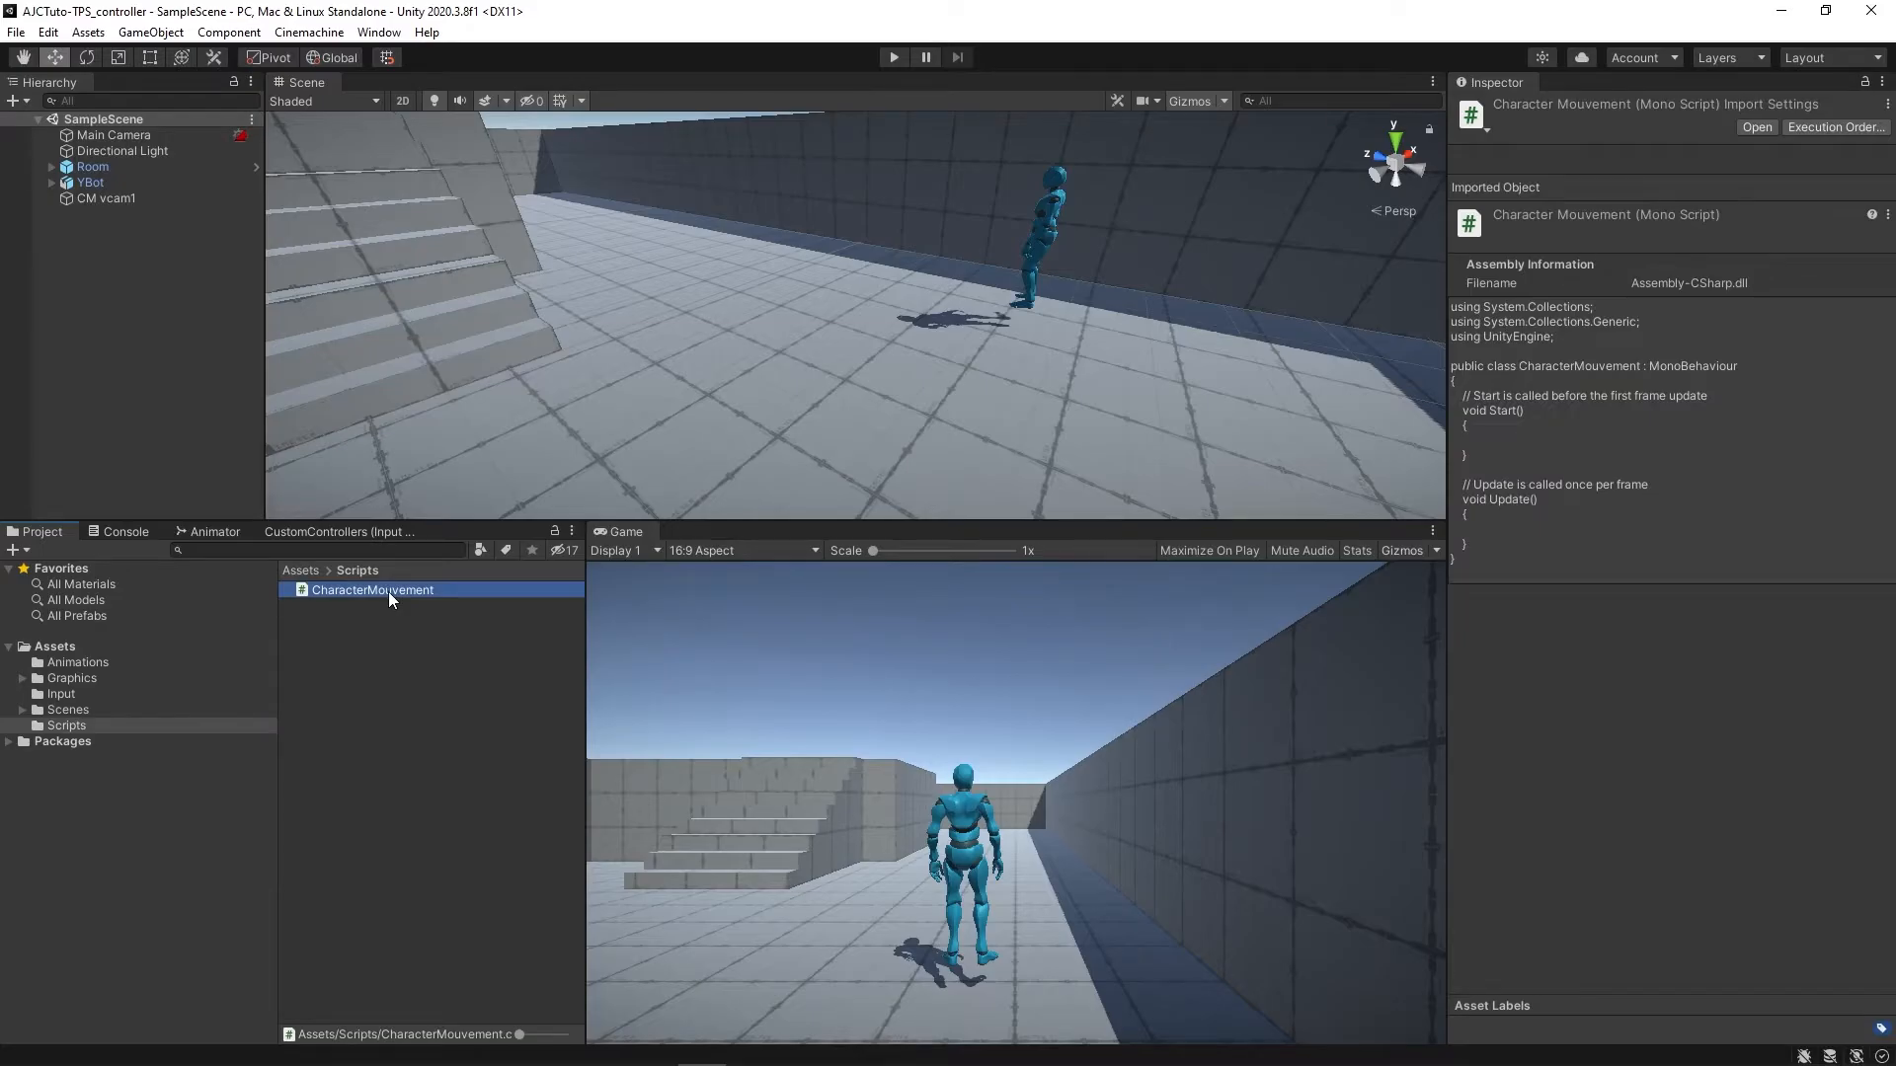
- Open the CharacterMouvement script in the code editor and declare private fields CustomControllers m_controls and Animator m_animator
double_click(389, 591)
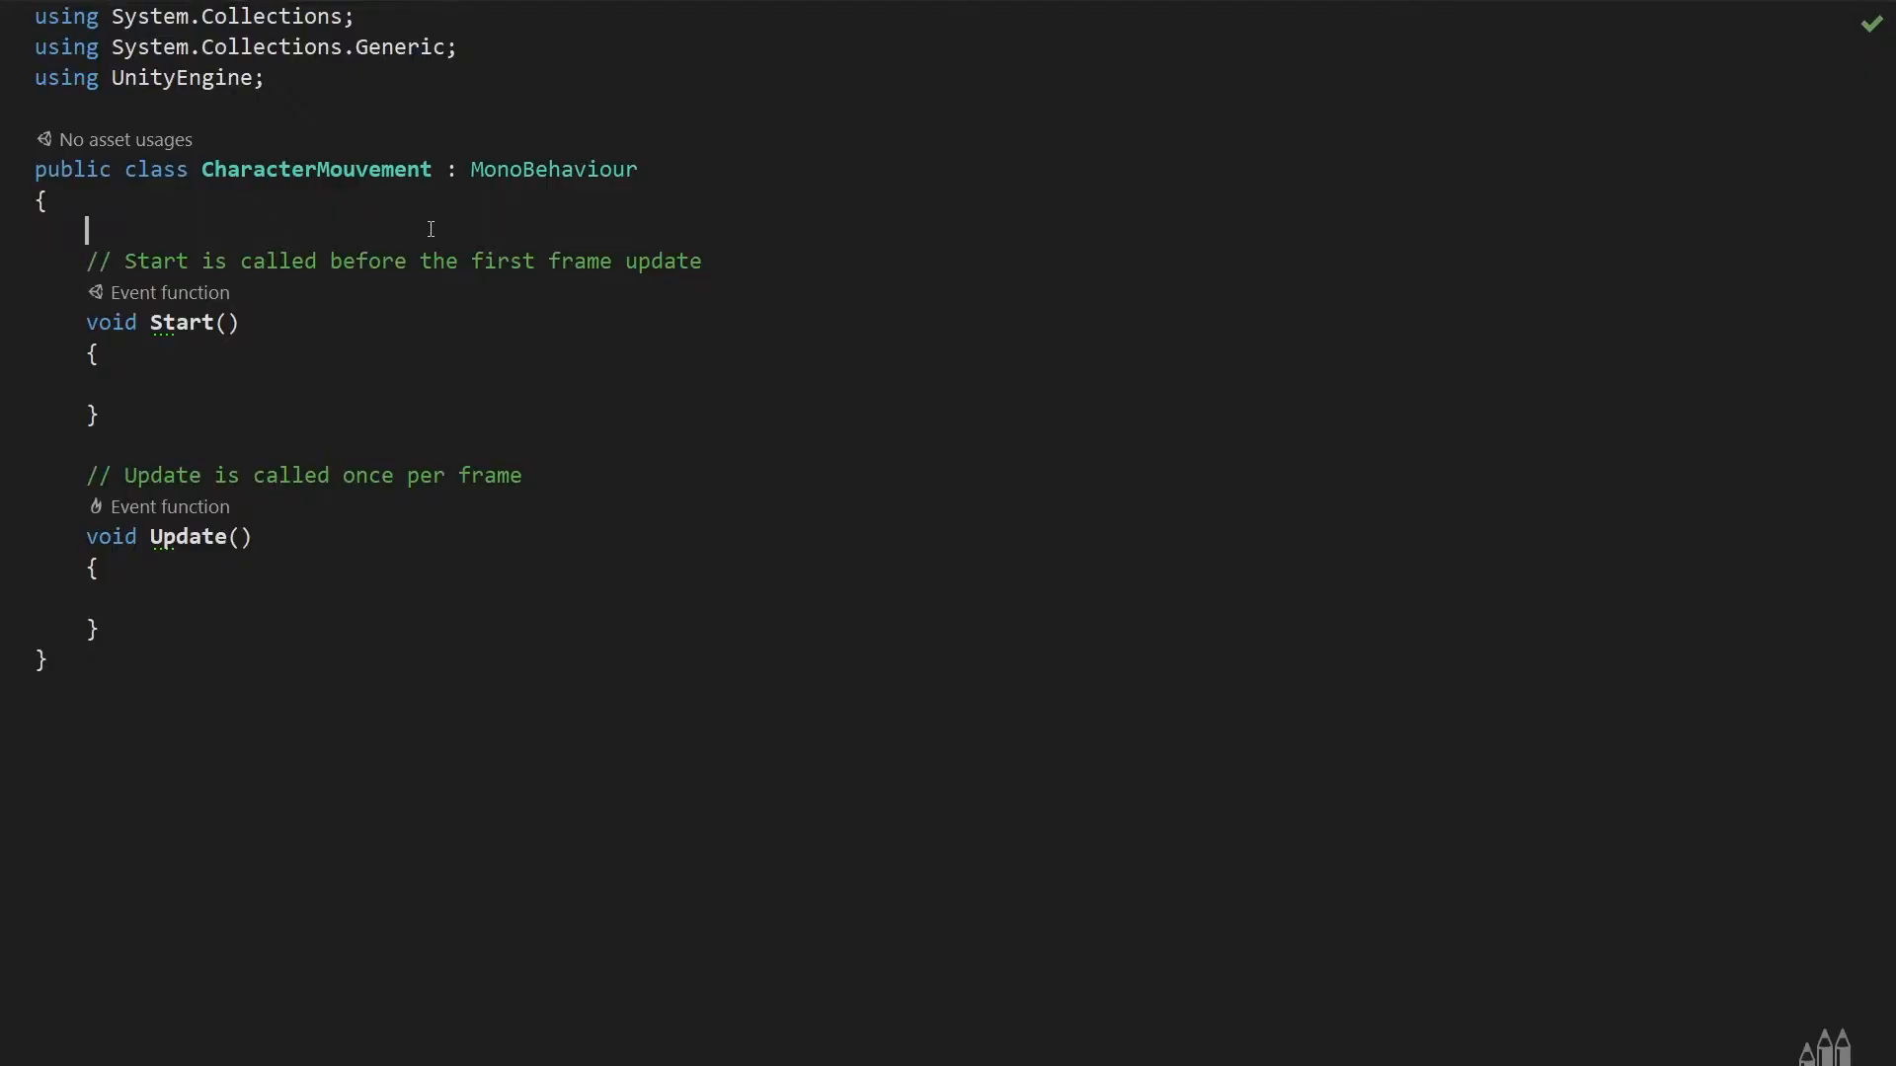
text(private )
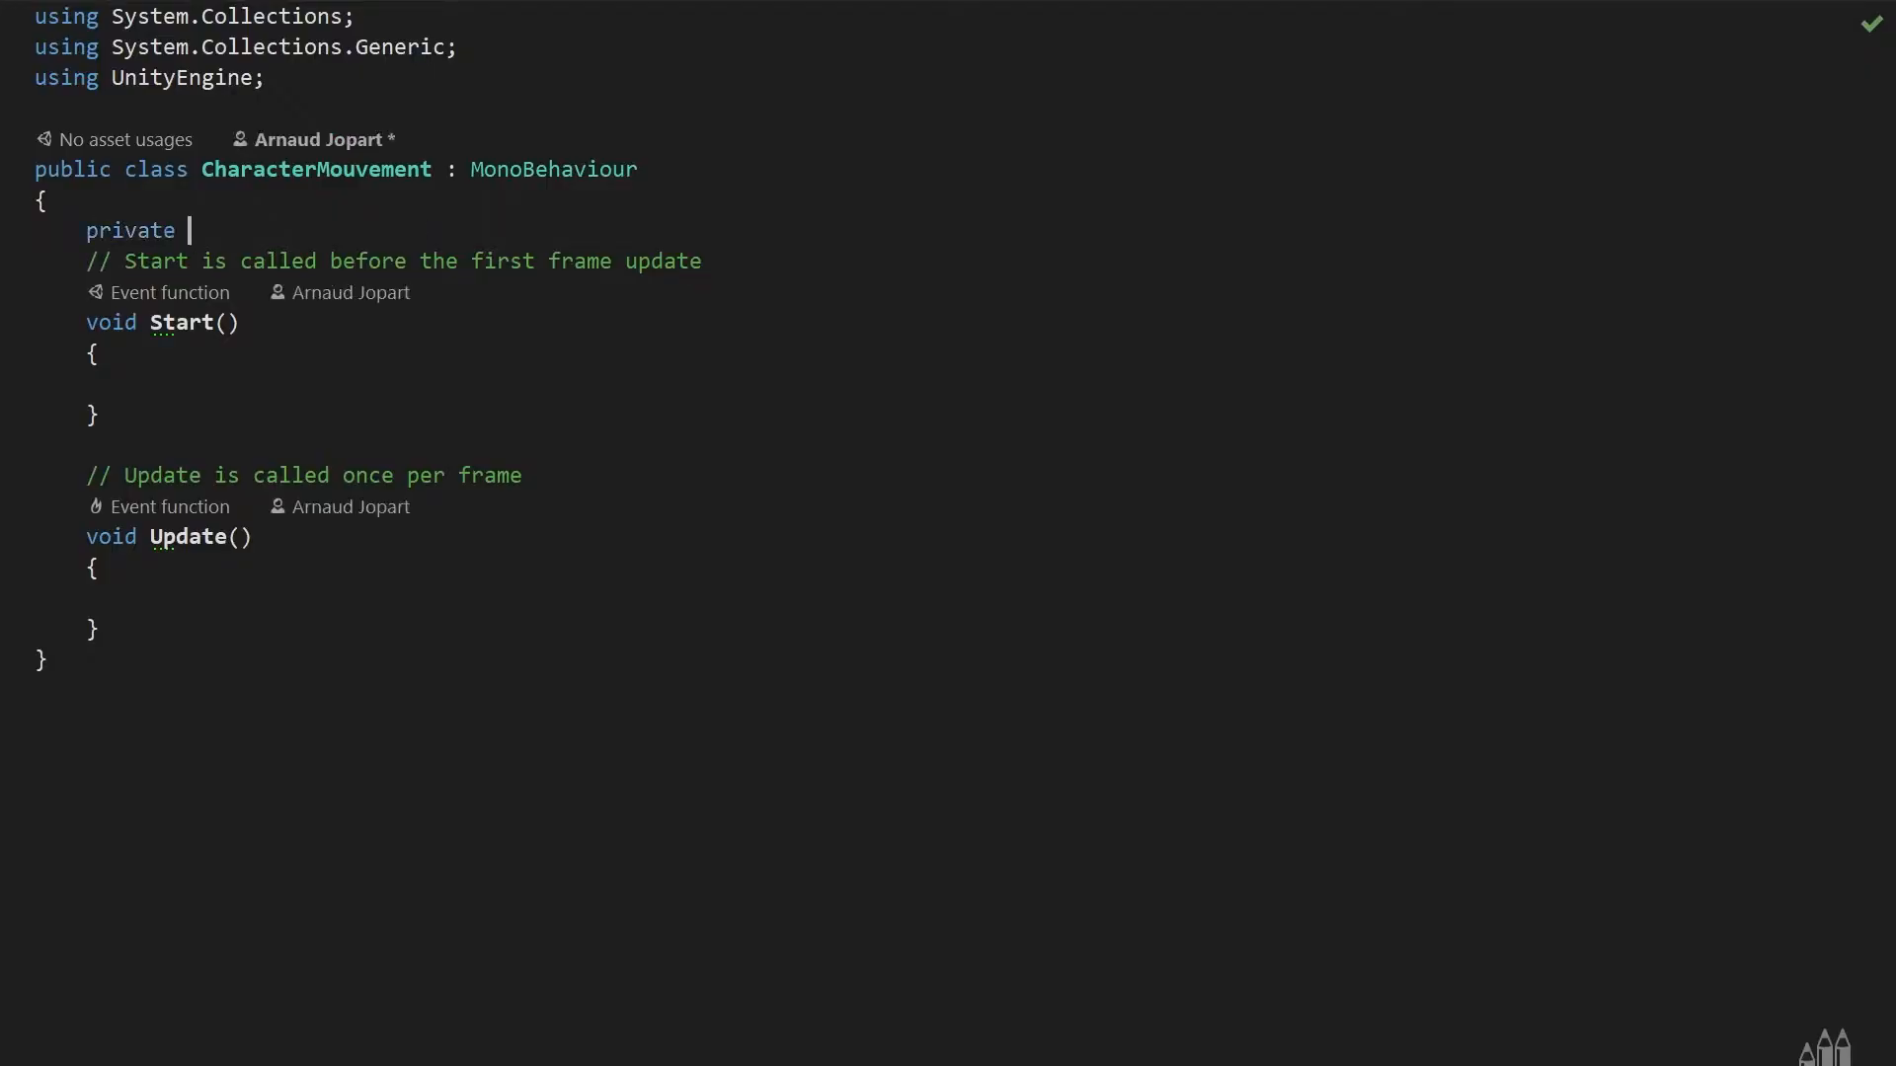
text(CustomControllers m_controllers;)
key(BackSpace)
key(BackSpace)
key(BackSpace)
key(BackSpace)
key(BackSpace)
text(s;)
key(Return)
text(private Animator m_animator;)
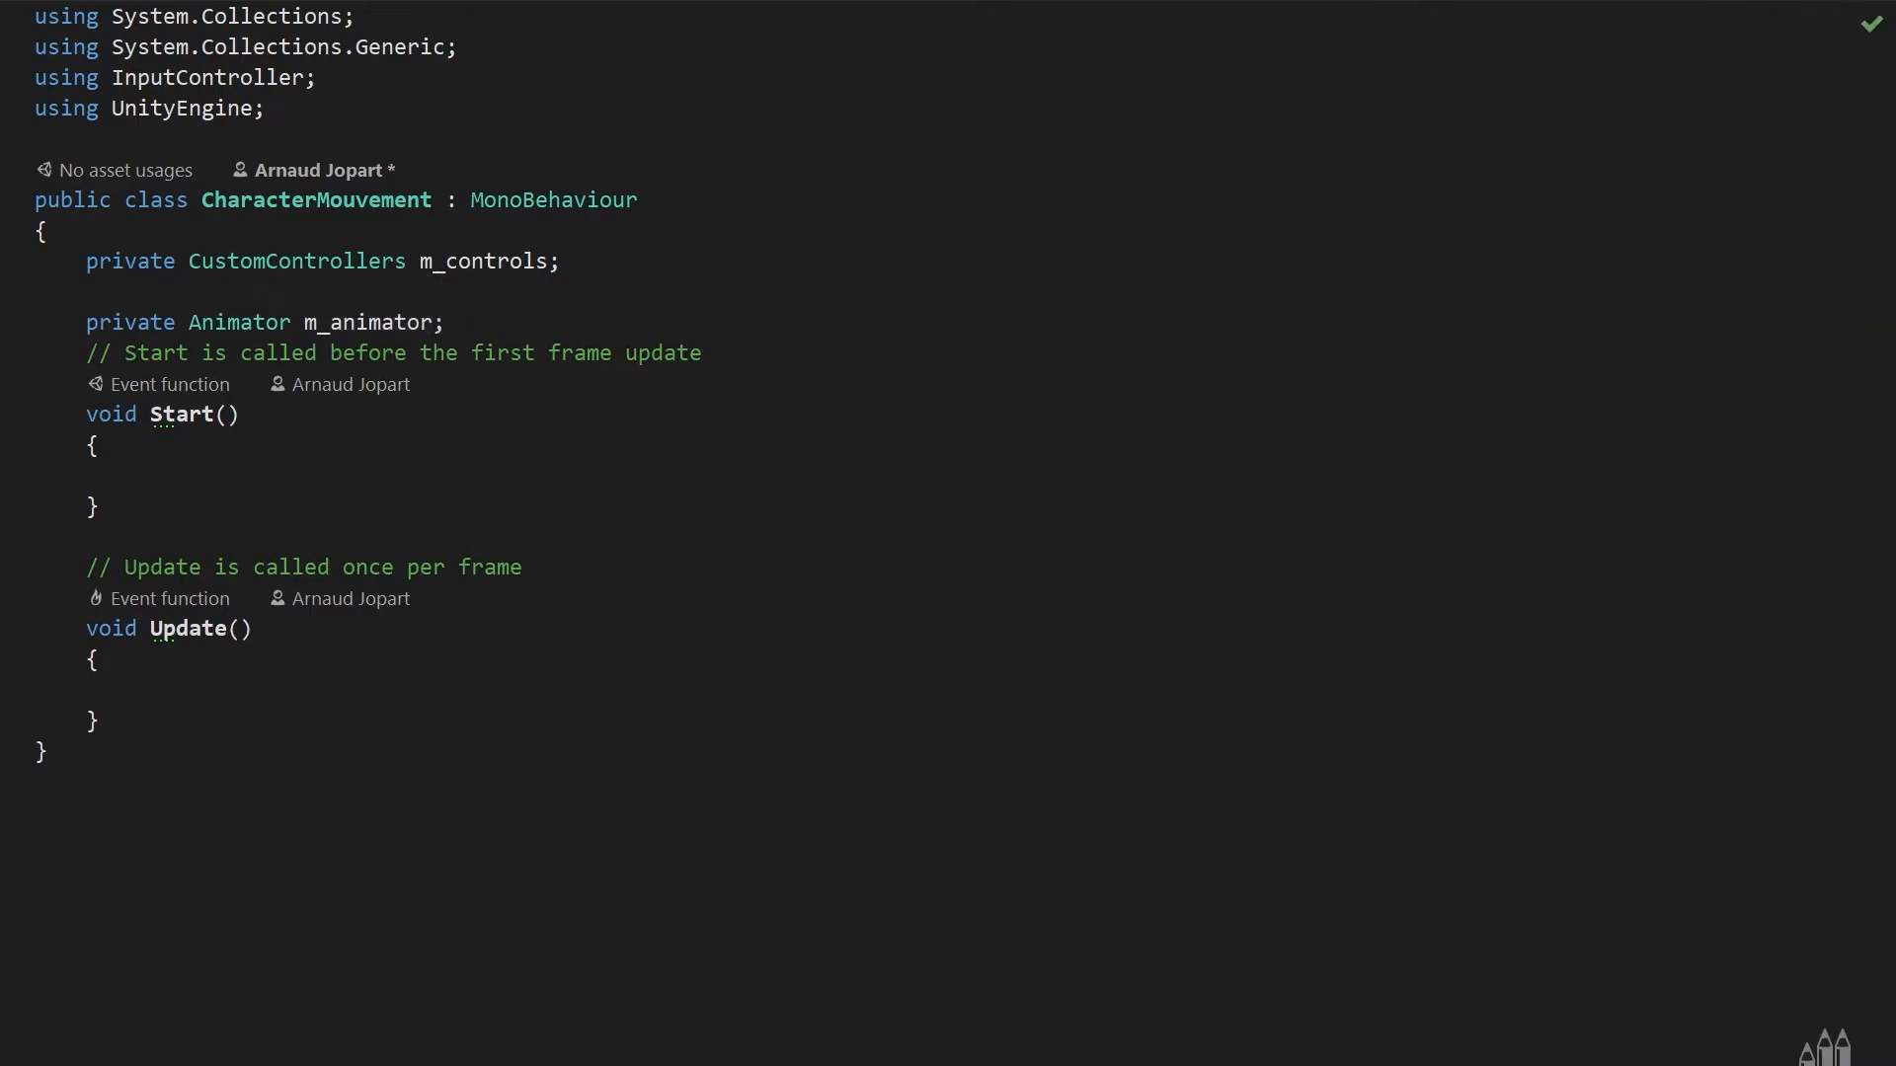
- Replace the commented Start method with Awake, assigning new CustomControllers() to m_controls and GetComponent<Animator>() to m_animator
drag(86, 352, 703, 353)
key(BackSpace)
double_click(180, 414)
text(Awake)
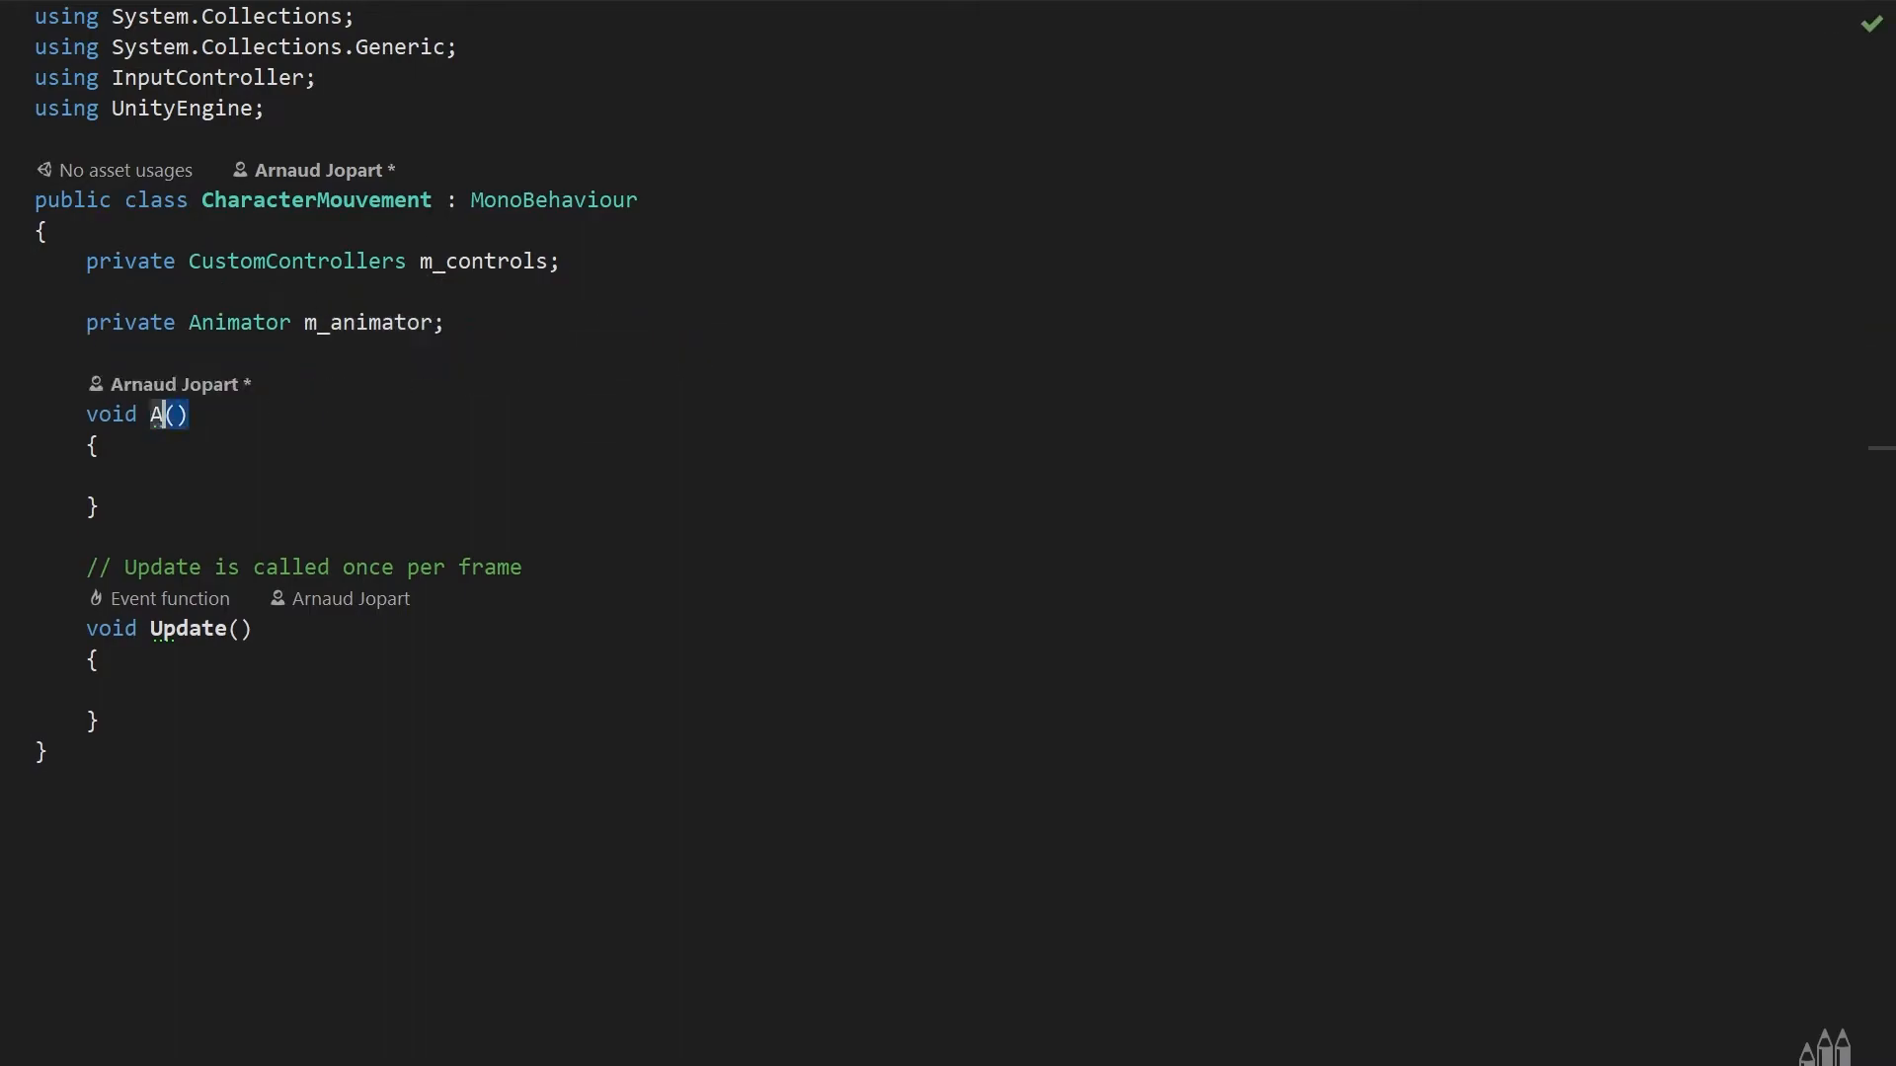
click(167, 480)
text(m_controls = new CustomControllers();)
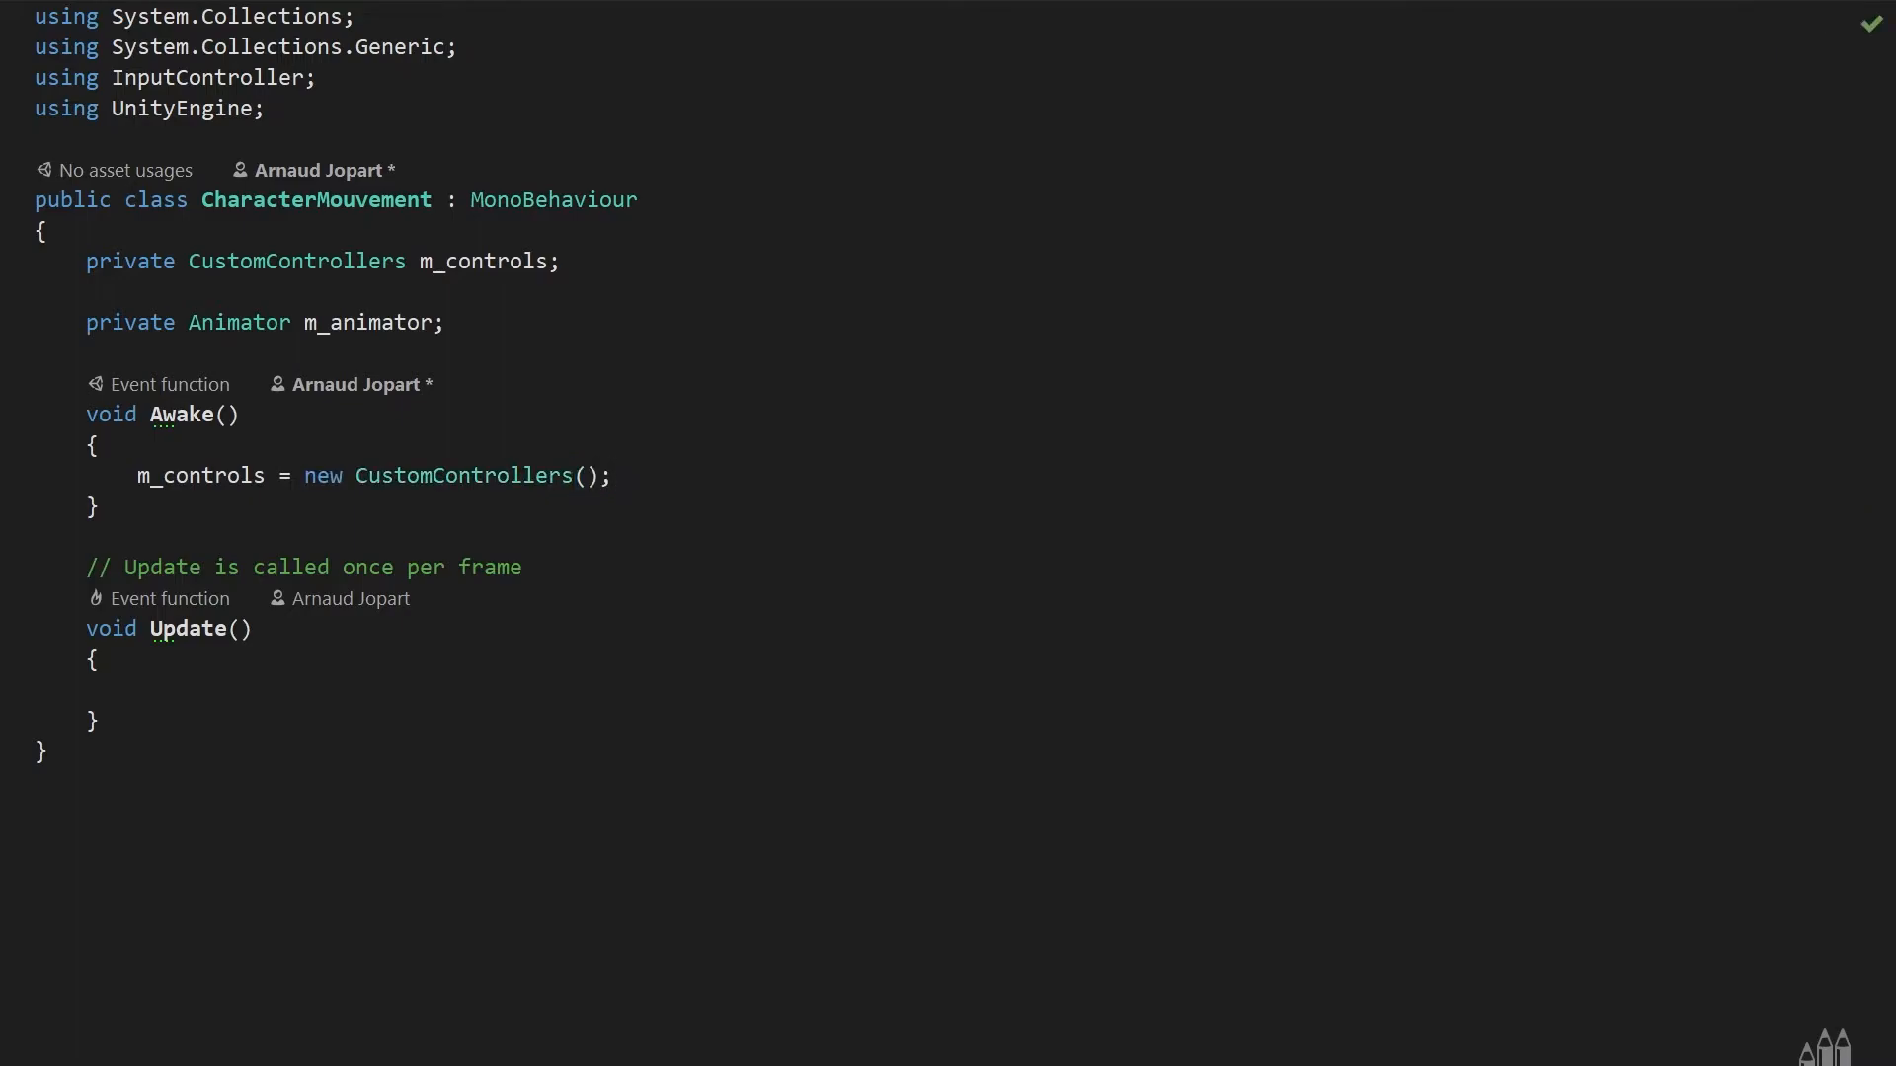
key(Return)
text(m_animator = )
text(GetComponent<Animator>();)
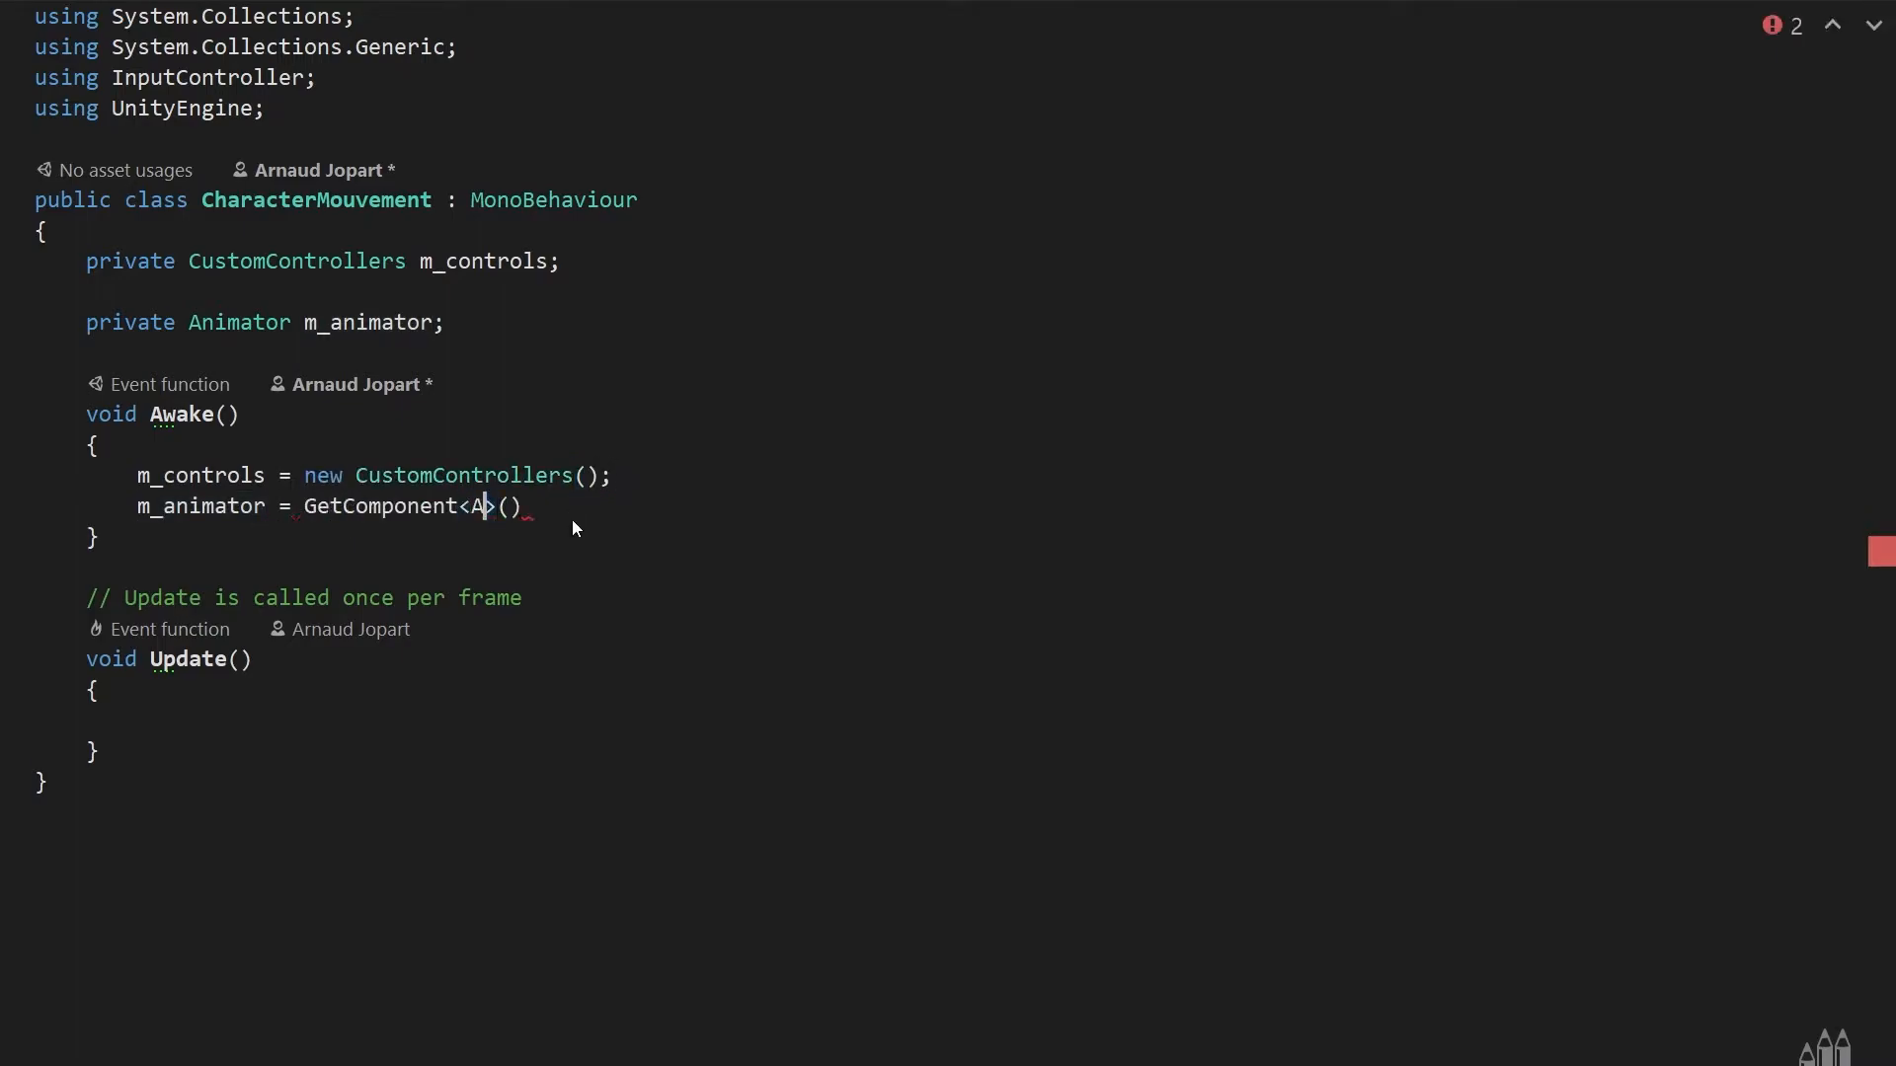
- Add a private void OnEnable method after Awake that calls m_controls.Enable()
key(Down)
key(Return)
key(Return)
text(publ)
key(BackSpace)
key(BackSpace)
key(BackSpace)
text(rivate void OnEnable)
key(Return)
text(m_controls.Enable();)
- Add a private void OnDisable method after OnEnable that calls m_controls.Disable()
key(Down)
key(Return)
key(Return)
text(private void OnDisable)
key(Return)
text(m_controls.Disable();)
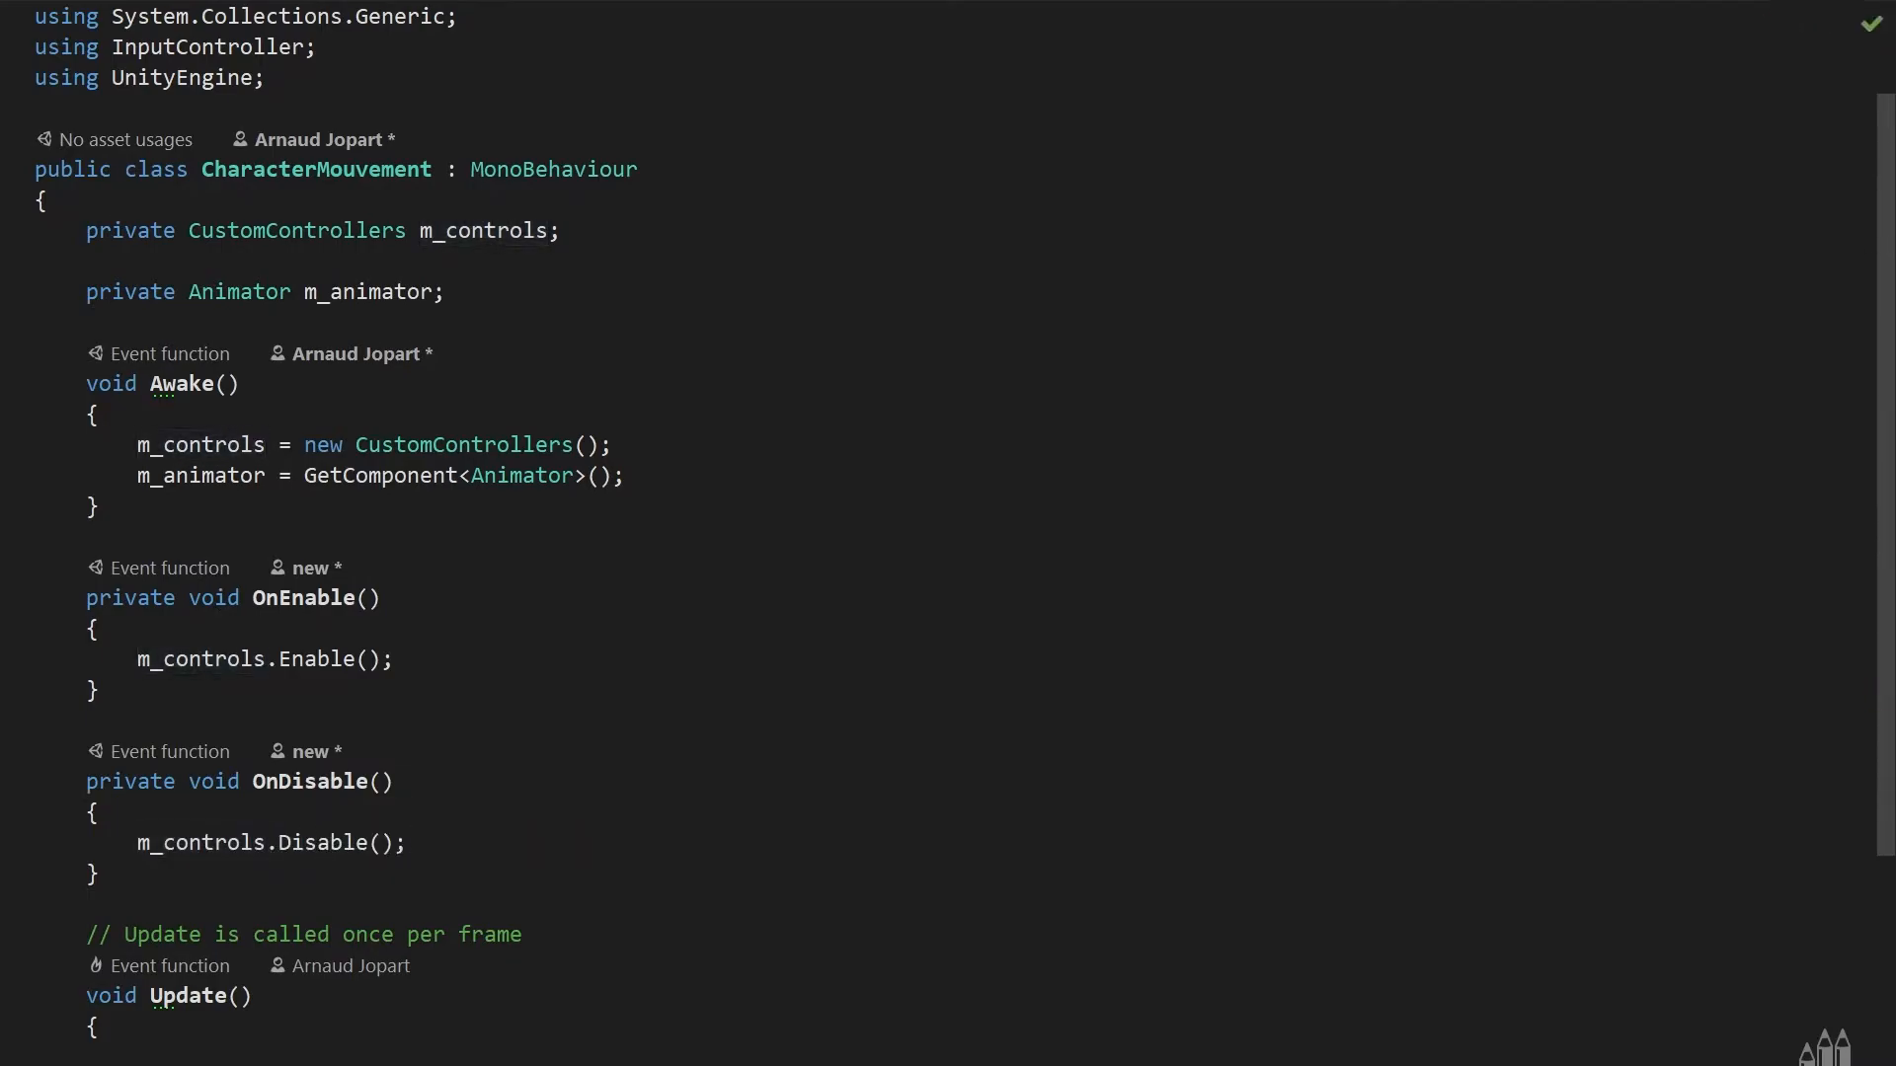
- In Update, store m_controls.Mouvement.Move.ReadValue<Vector2>() in a variable named value
scroll(477, 767, down, 3)
click(477, 768)
text(var value = )
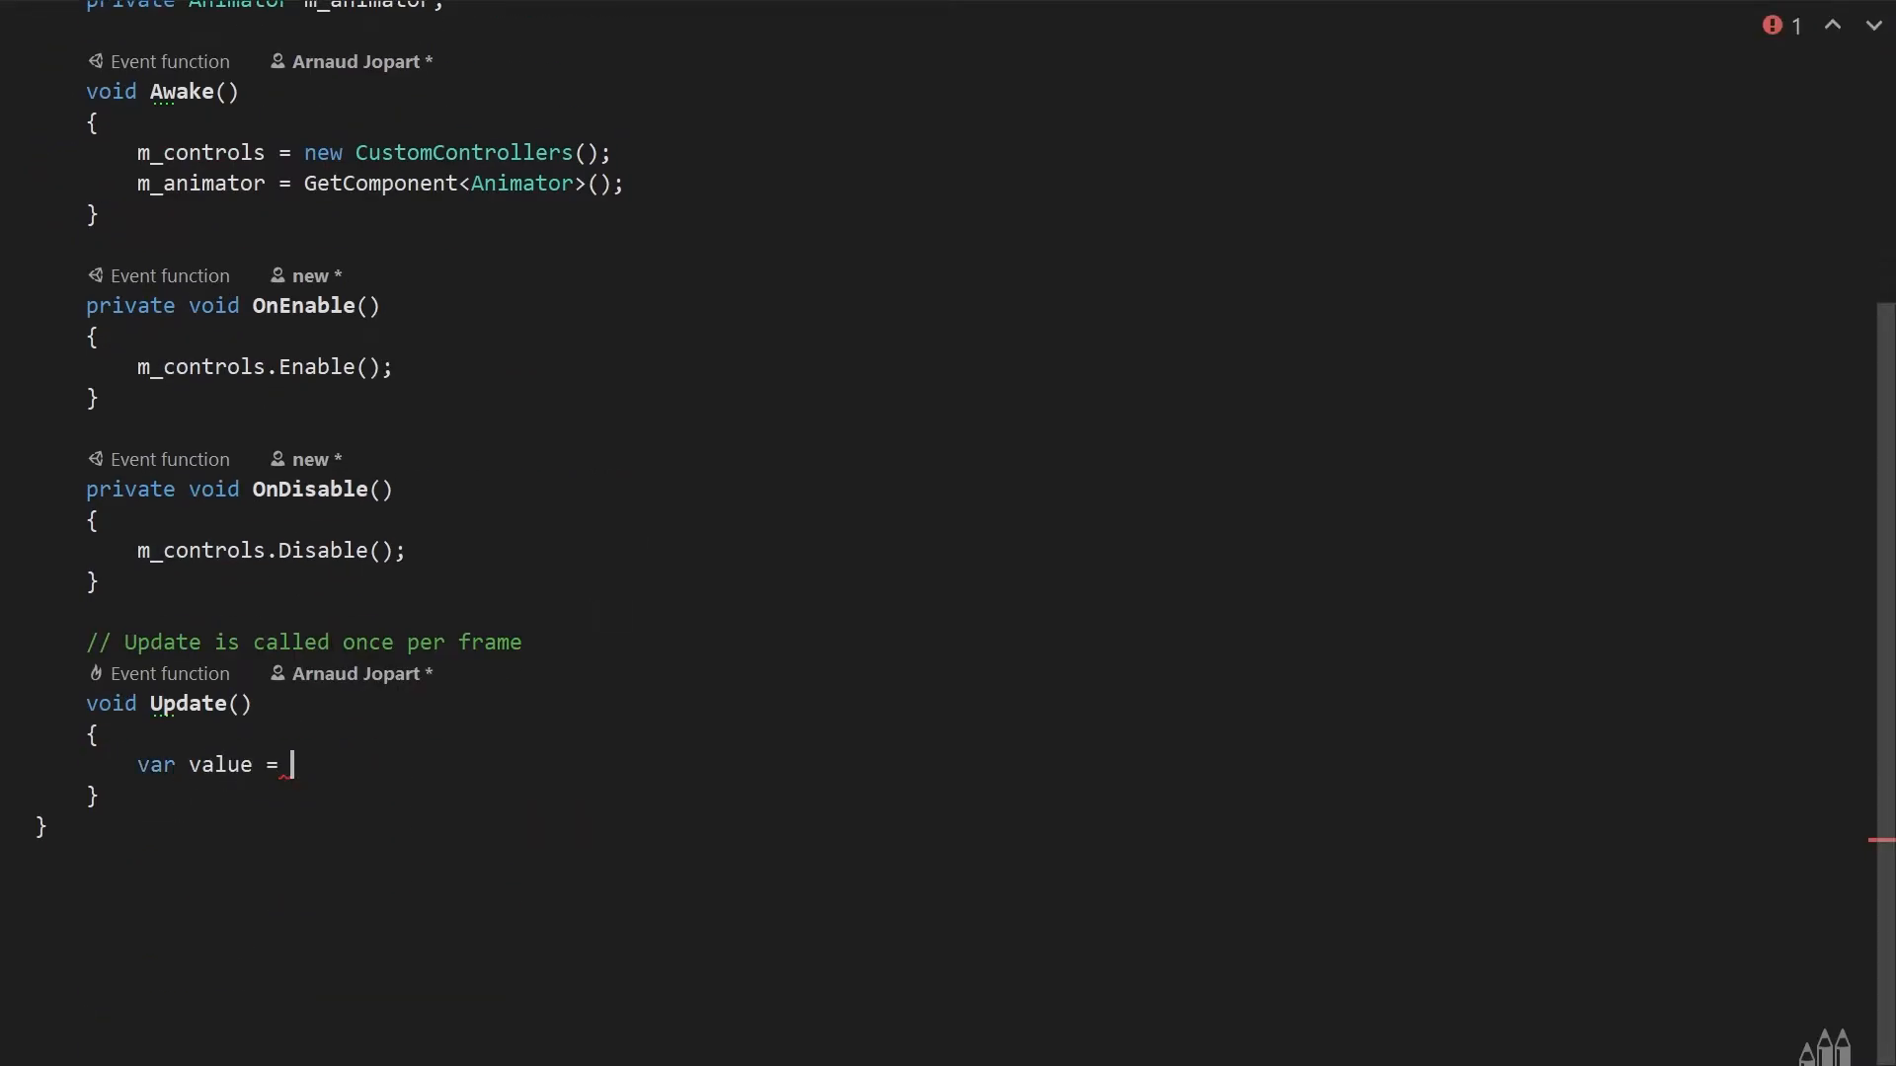
text(m_controls.)
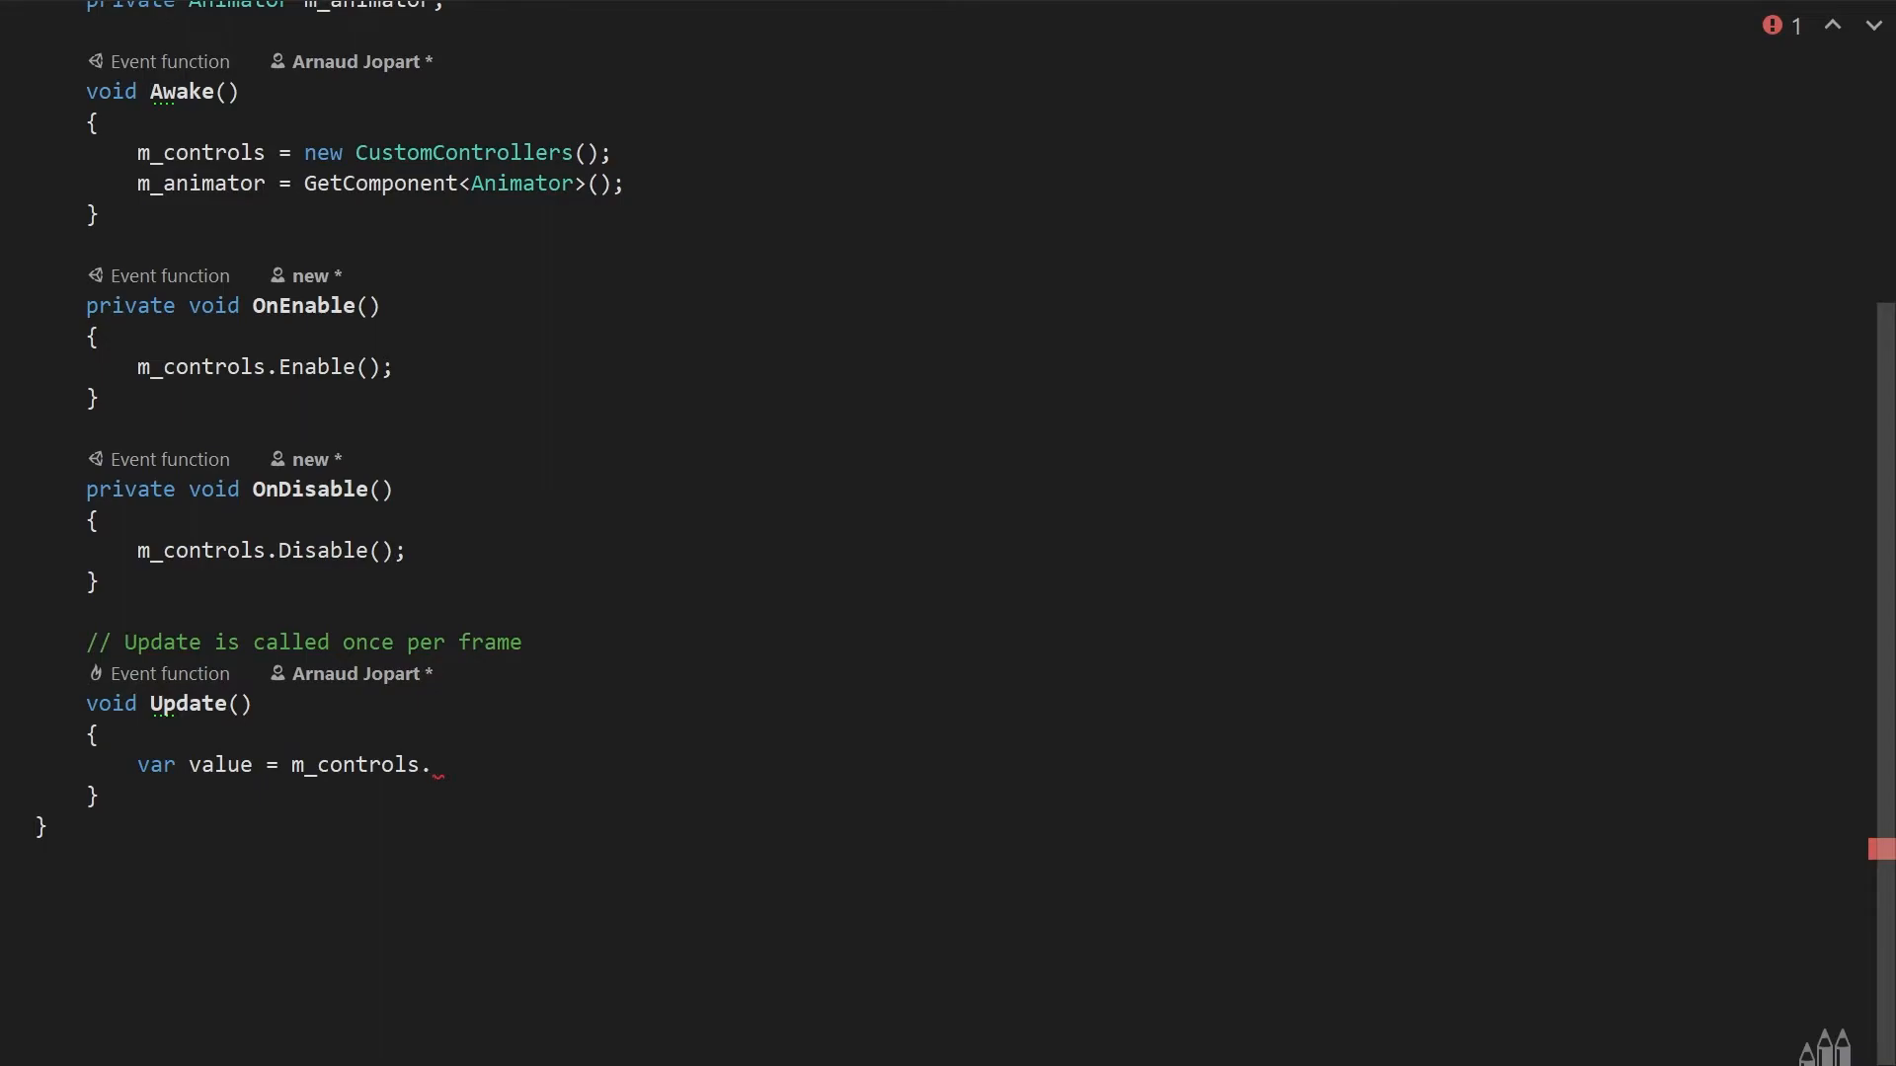
text(Mouvement.Move.ReadValue<Vector2>())
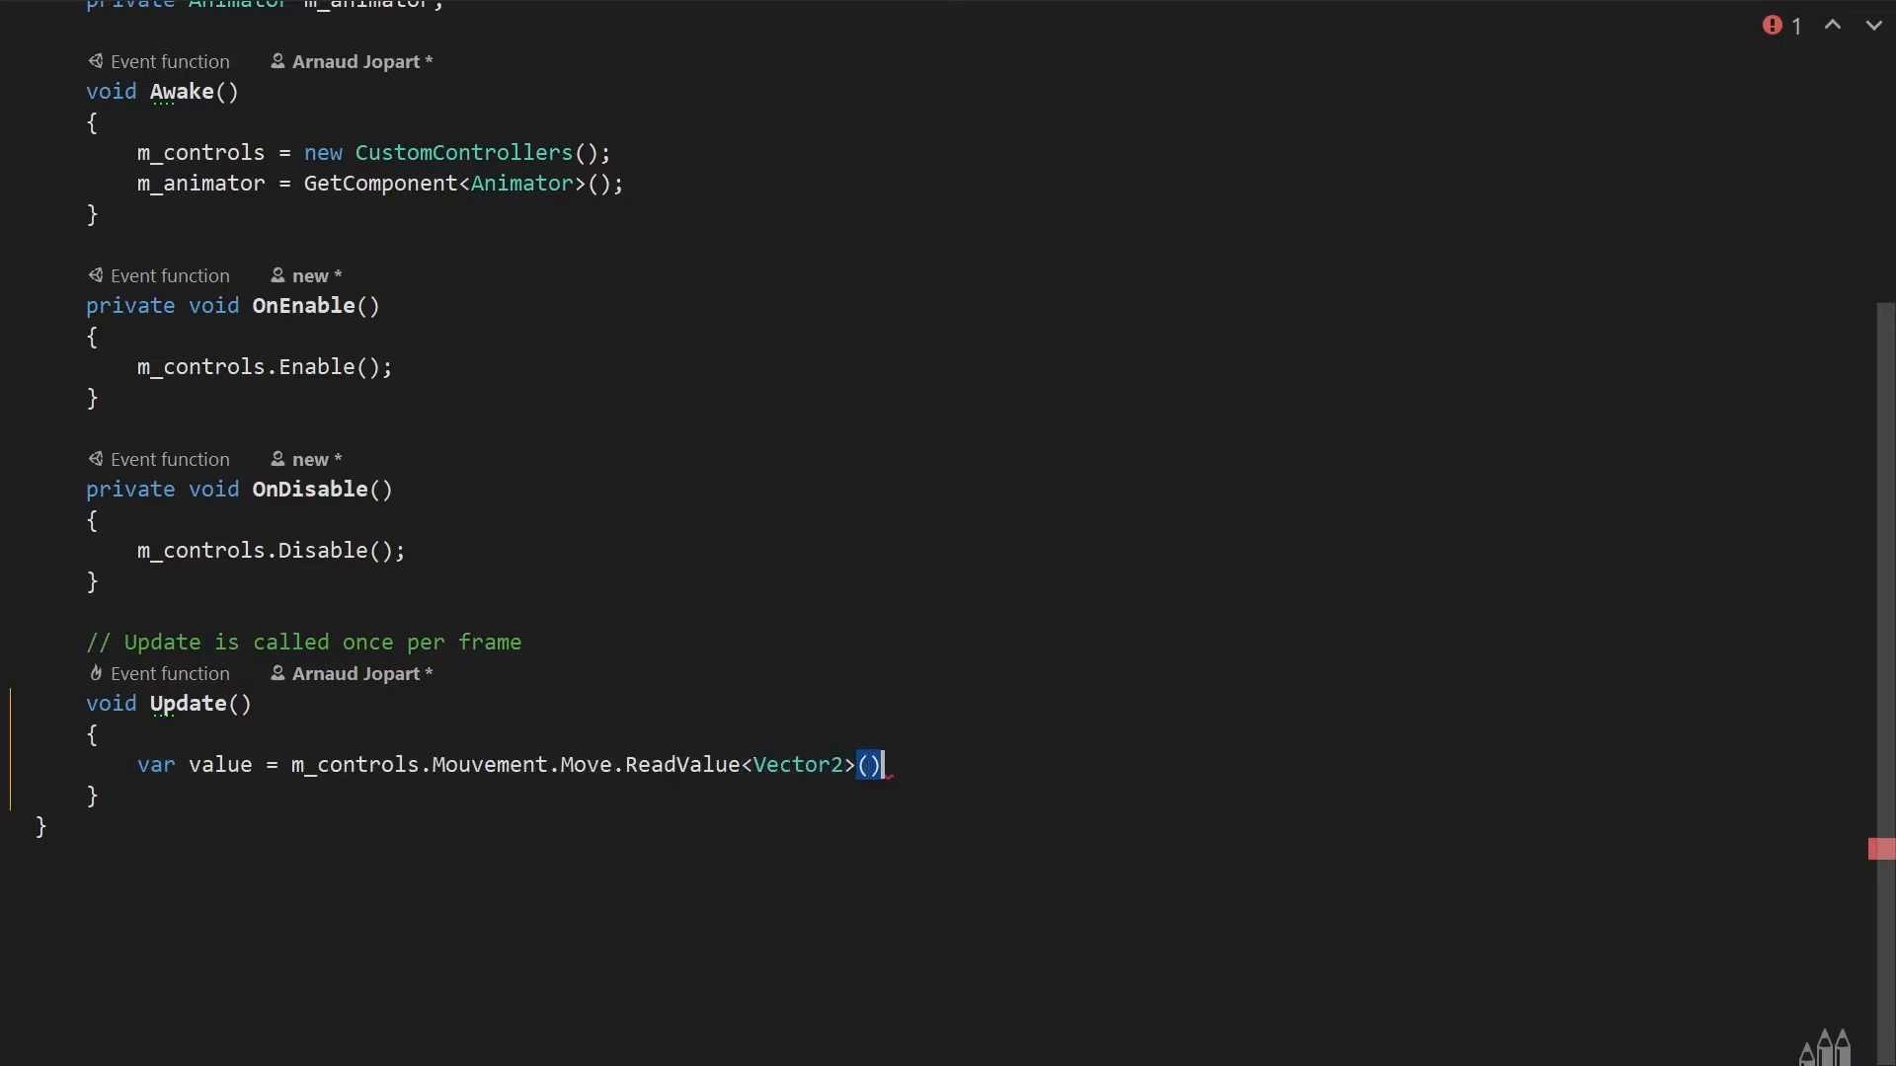
text(;)
- In Update, compute speed as Mathf.Abs(value.x) + Mathf.Abs(value.y) and clamp it between 0f and 1f with Mathf.Clamp
key(Return)
text(var speed = Math)
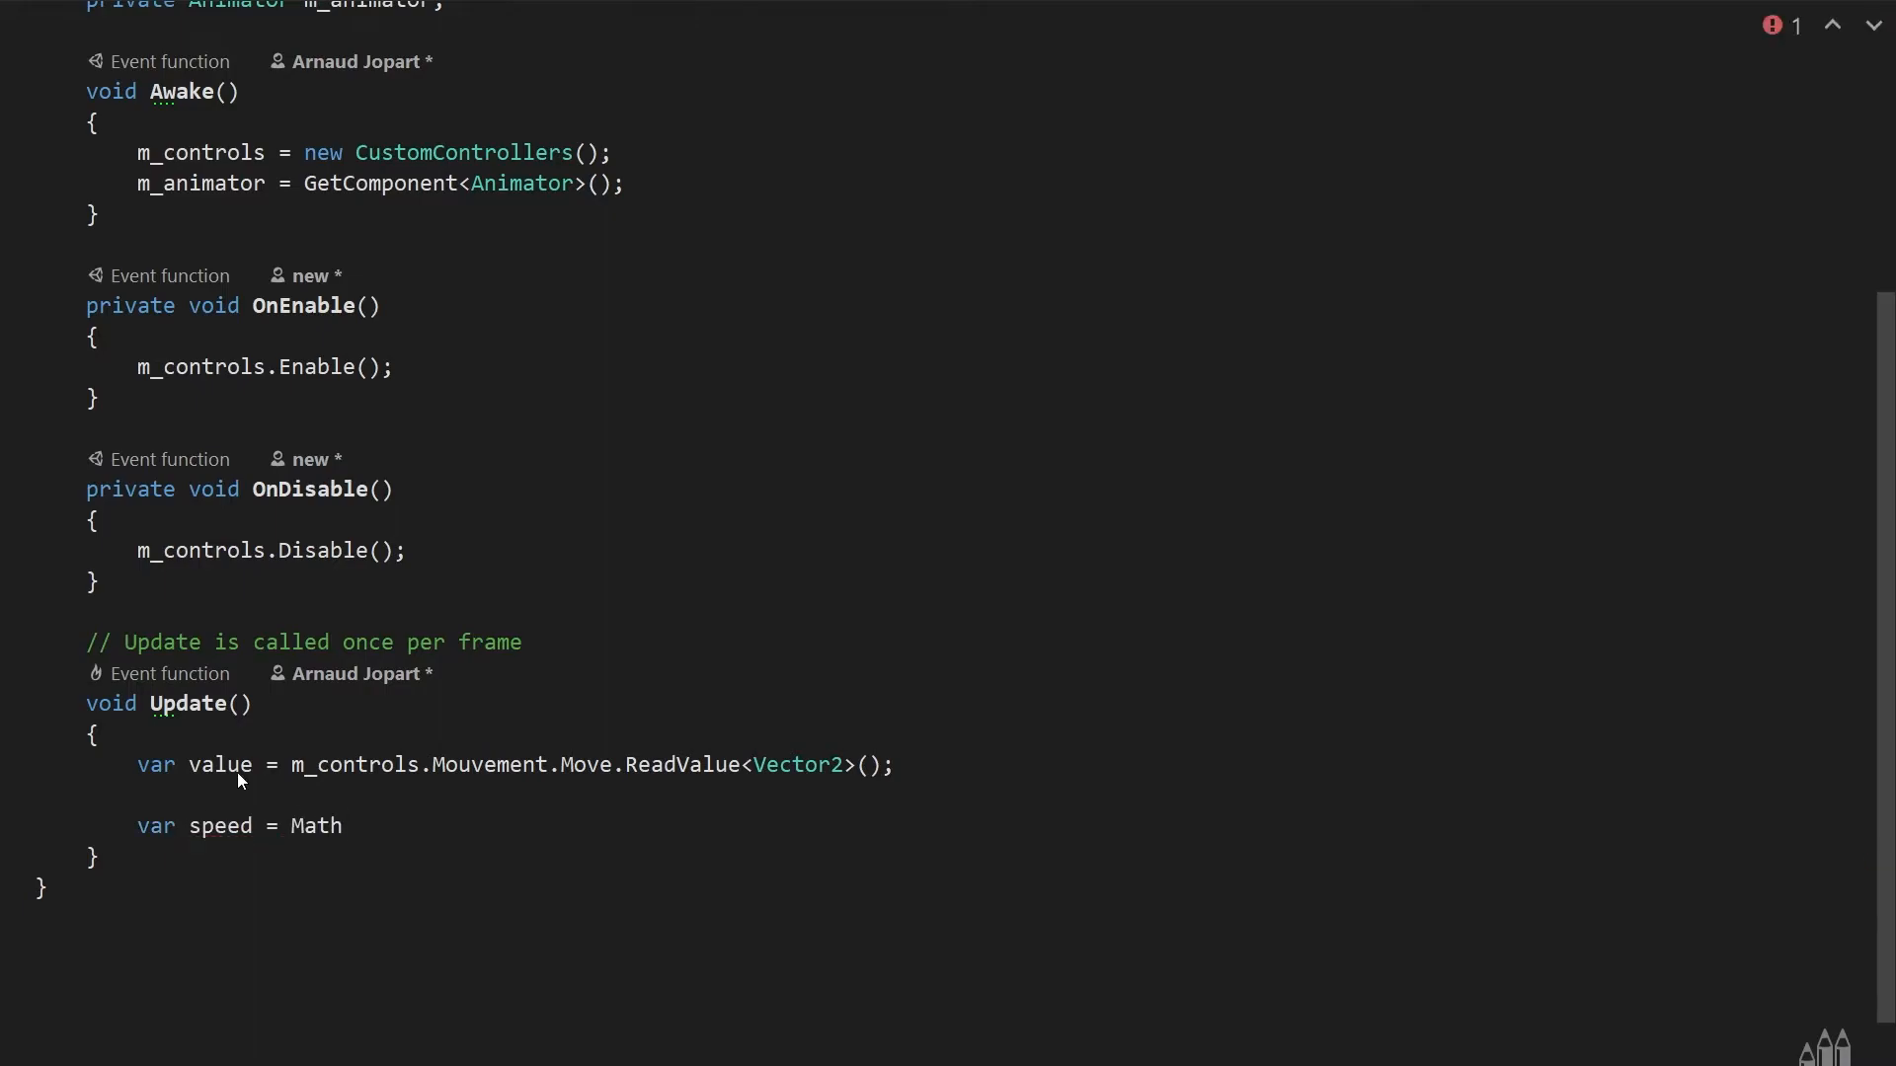
text(f.Abs(value.x) + Mathf.Abs()
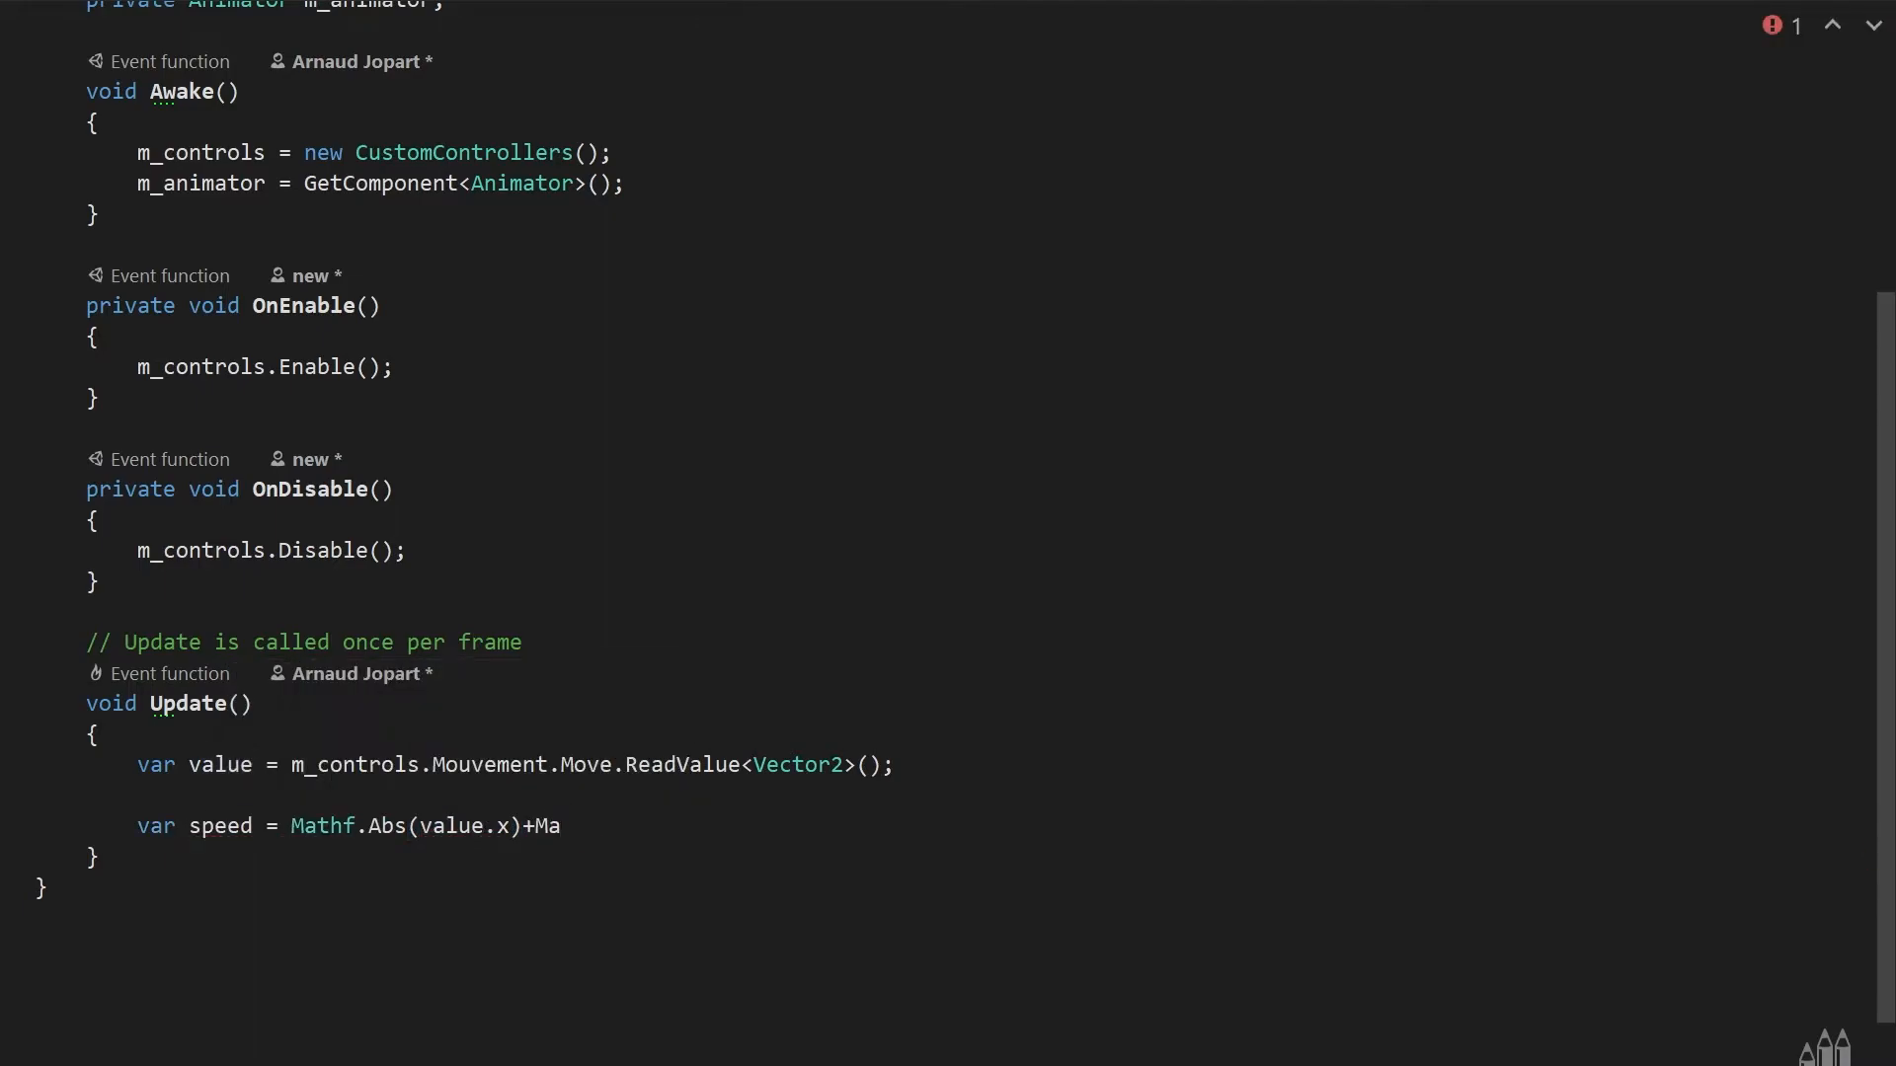
text(value.y);)
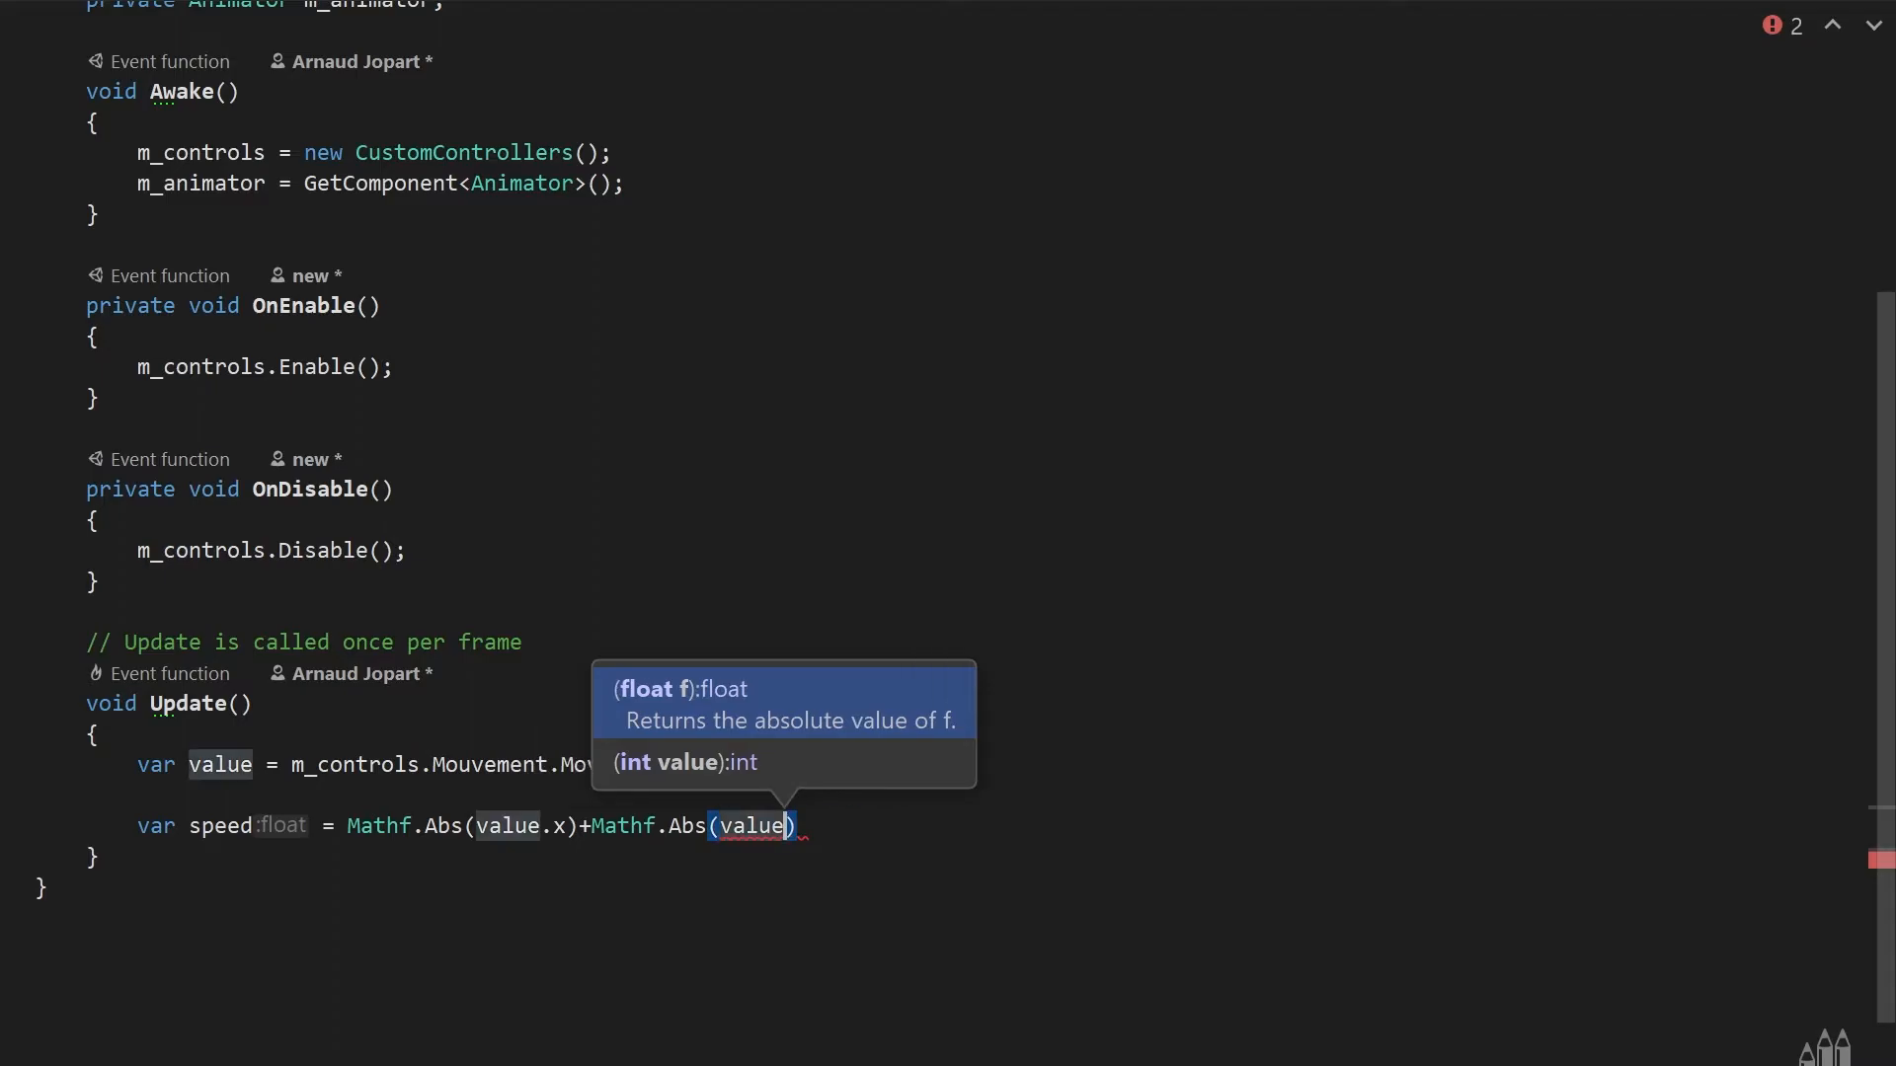
key(Return)
text(speed = M)
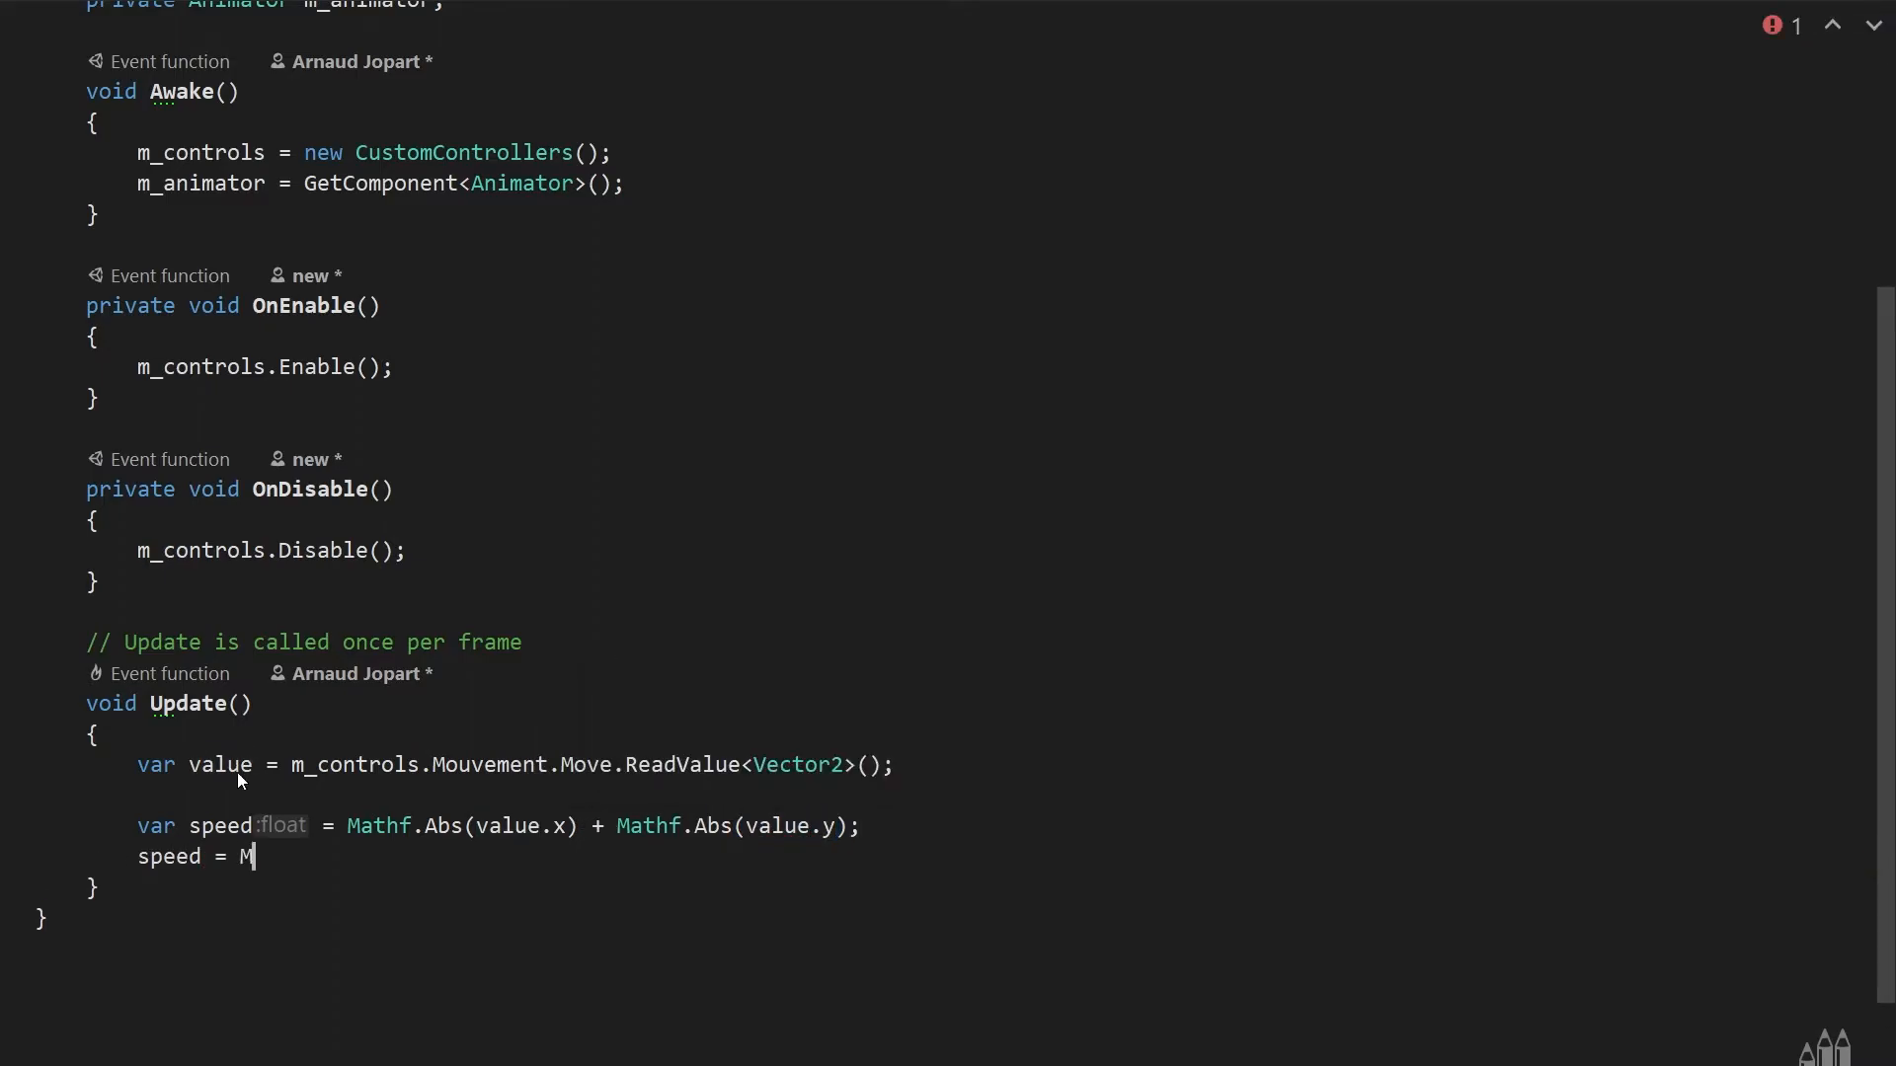
text(athf.Clamp(s)
text(peed, 0f, 1f);)
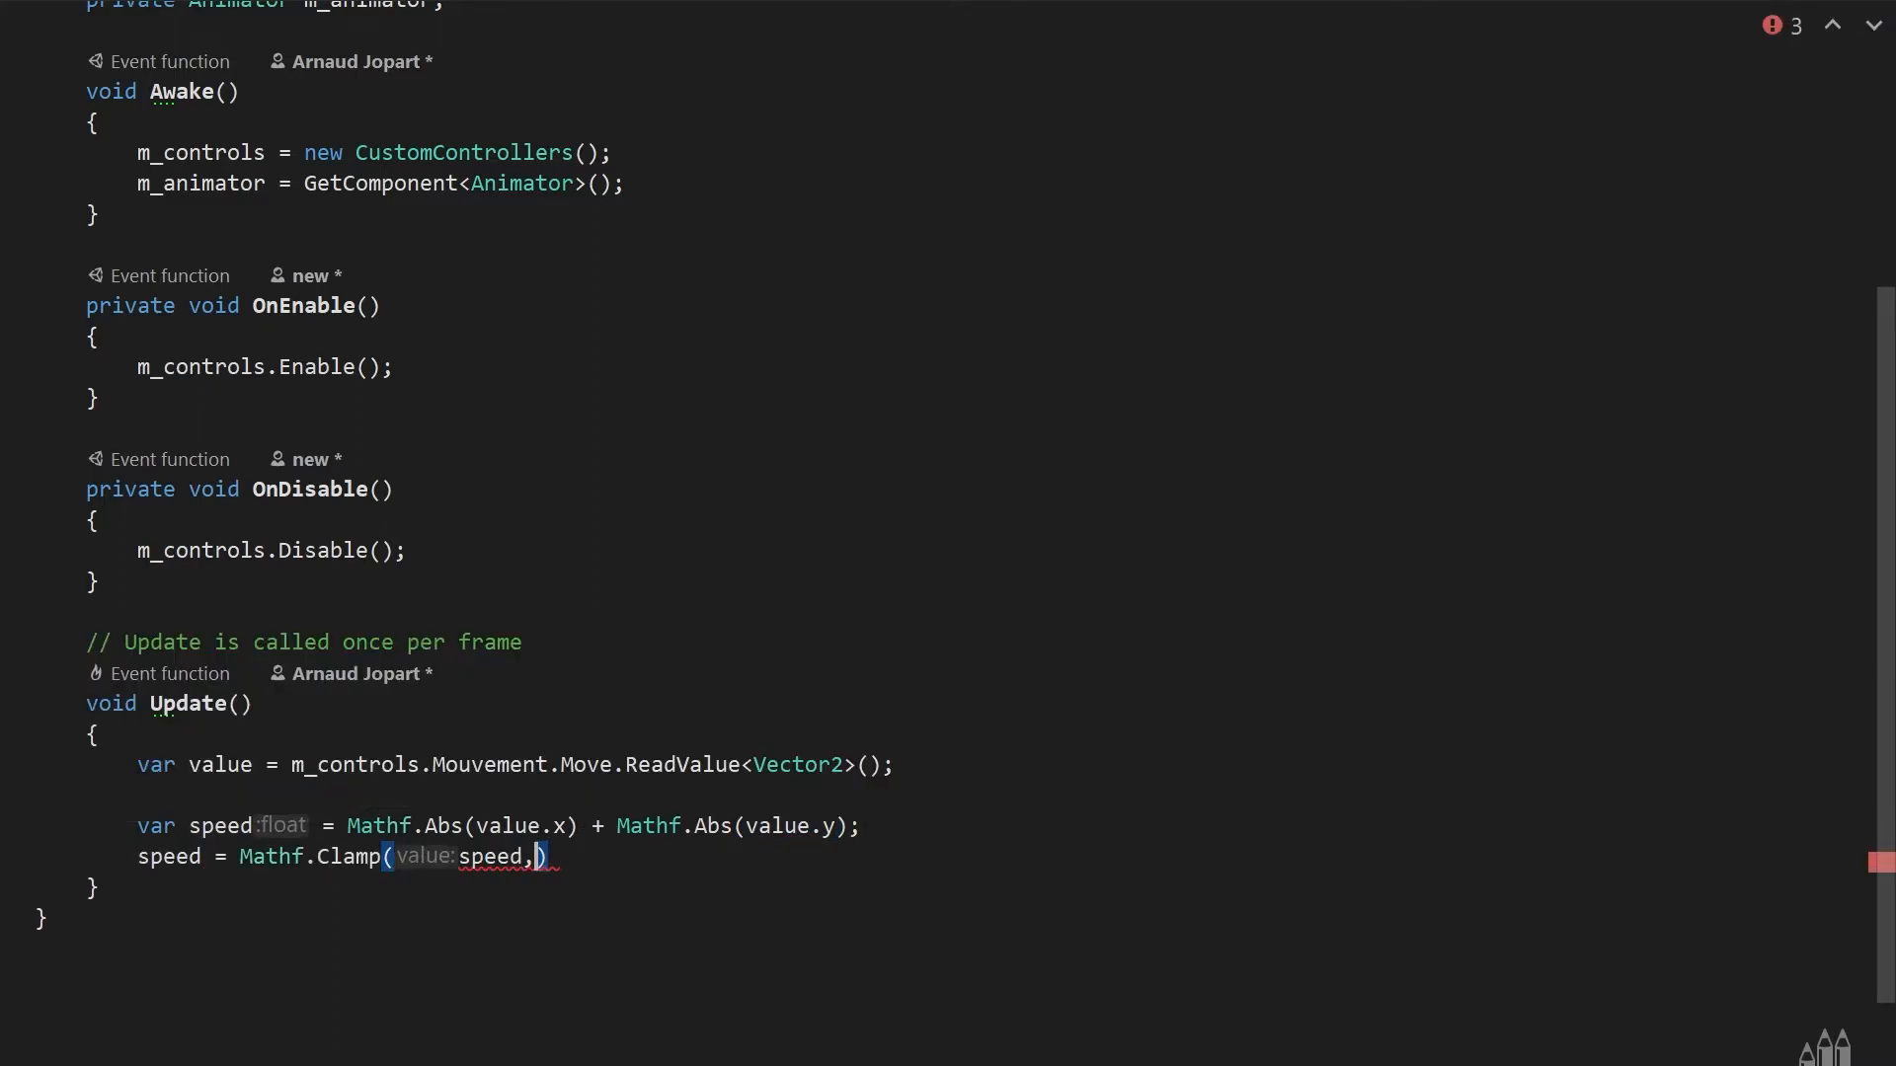
- Below the clamped speed in Update, add m_animator.SetFloat("Speed", speed)
key(Return)
key(Return)
key(Return)
key(Return)
key(Return)
key(Return)
scroll(156, 630, down, 3)
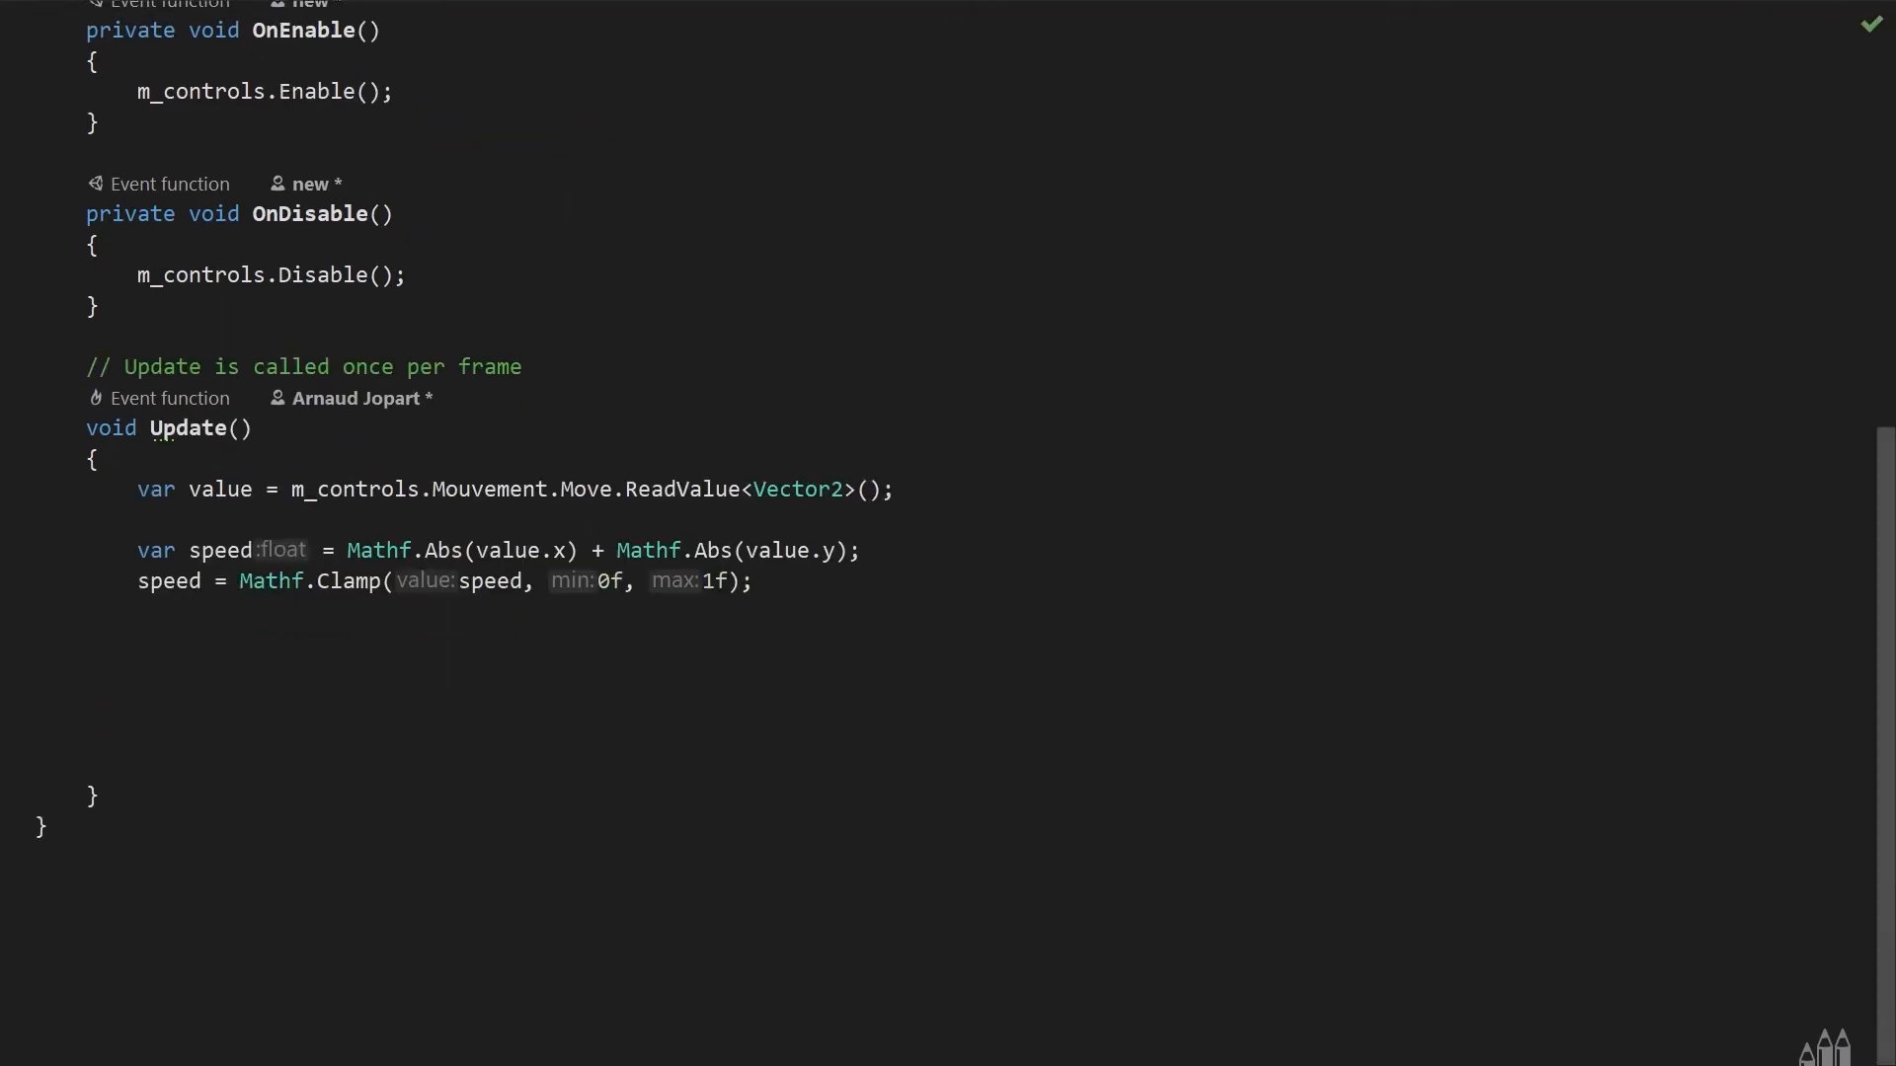
text(m_animator.SetFloat("Speed", speed);)
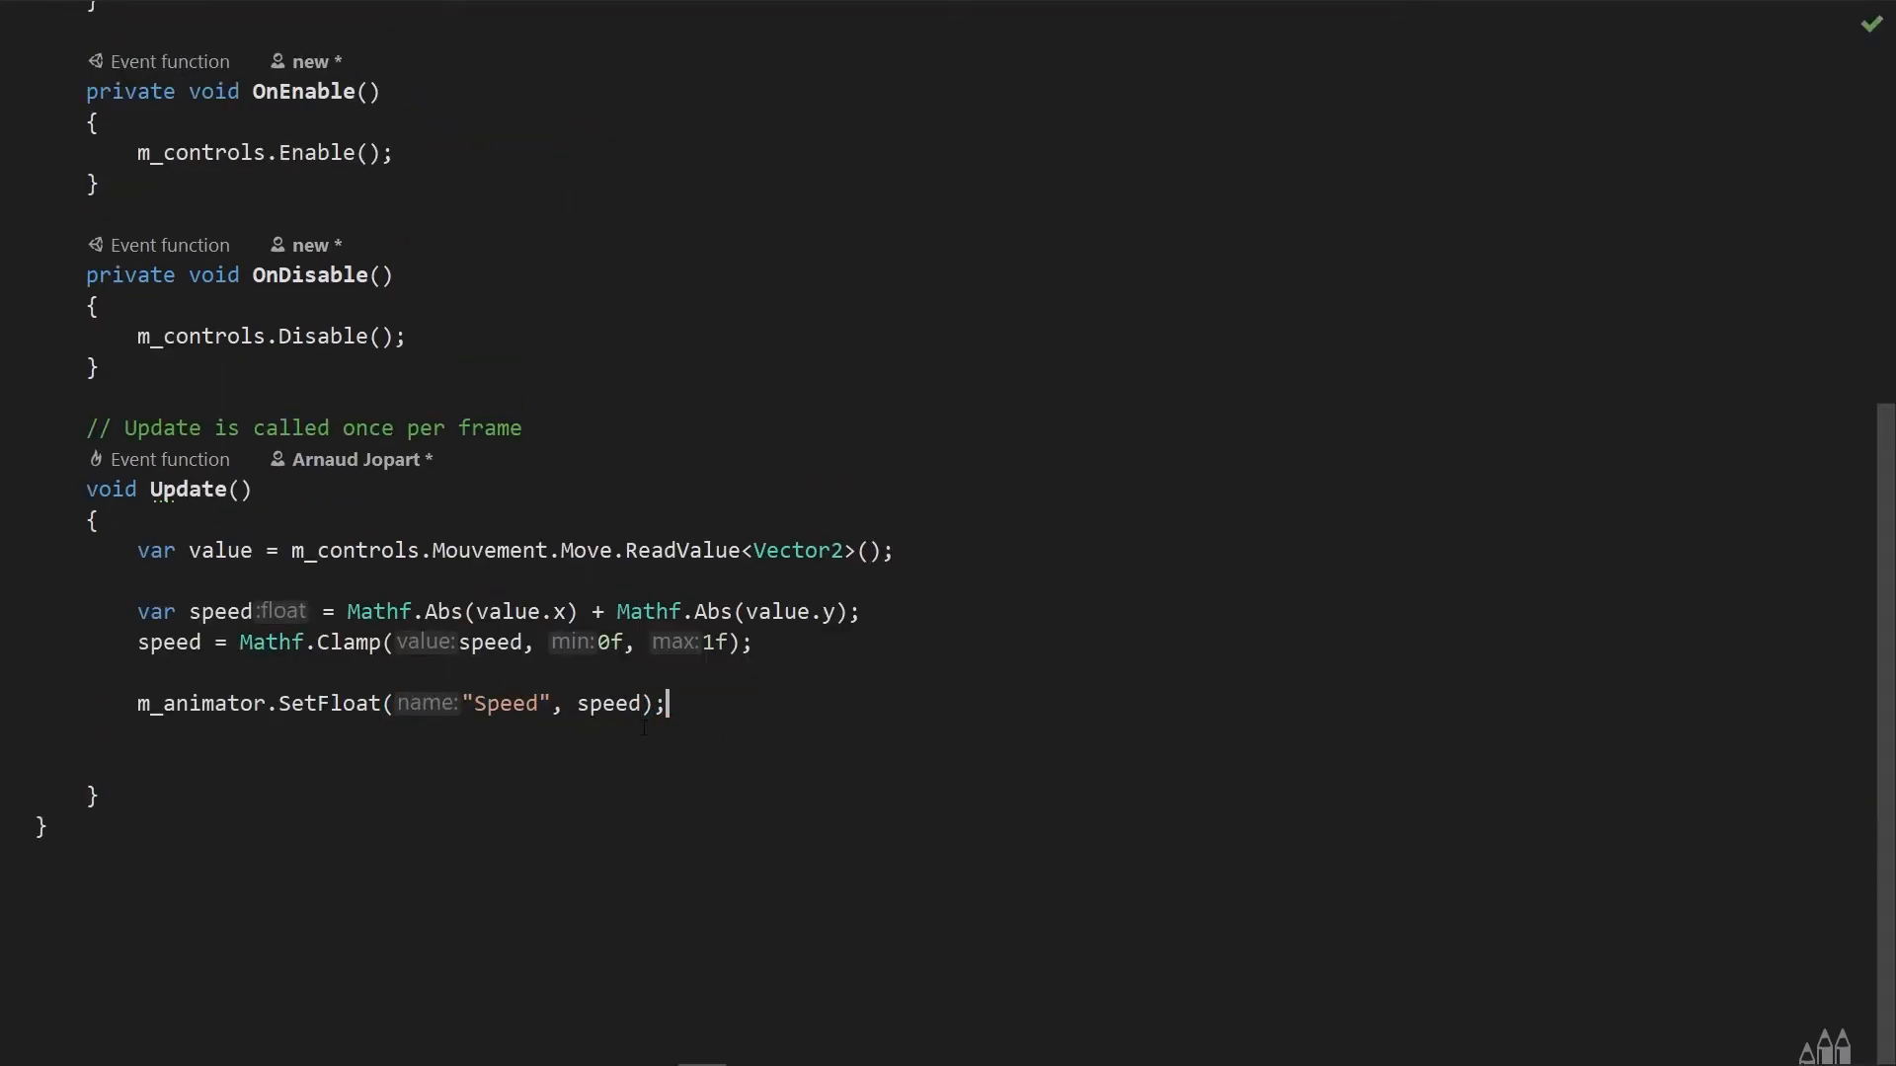
- Switch to Unity and attach the CharacterMouvement script from the Scripts folder to YBot
key(alt+Tab)
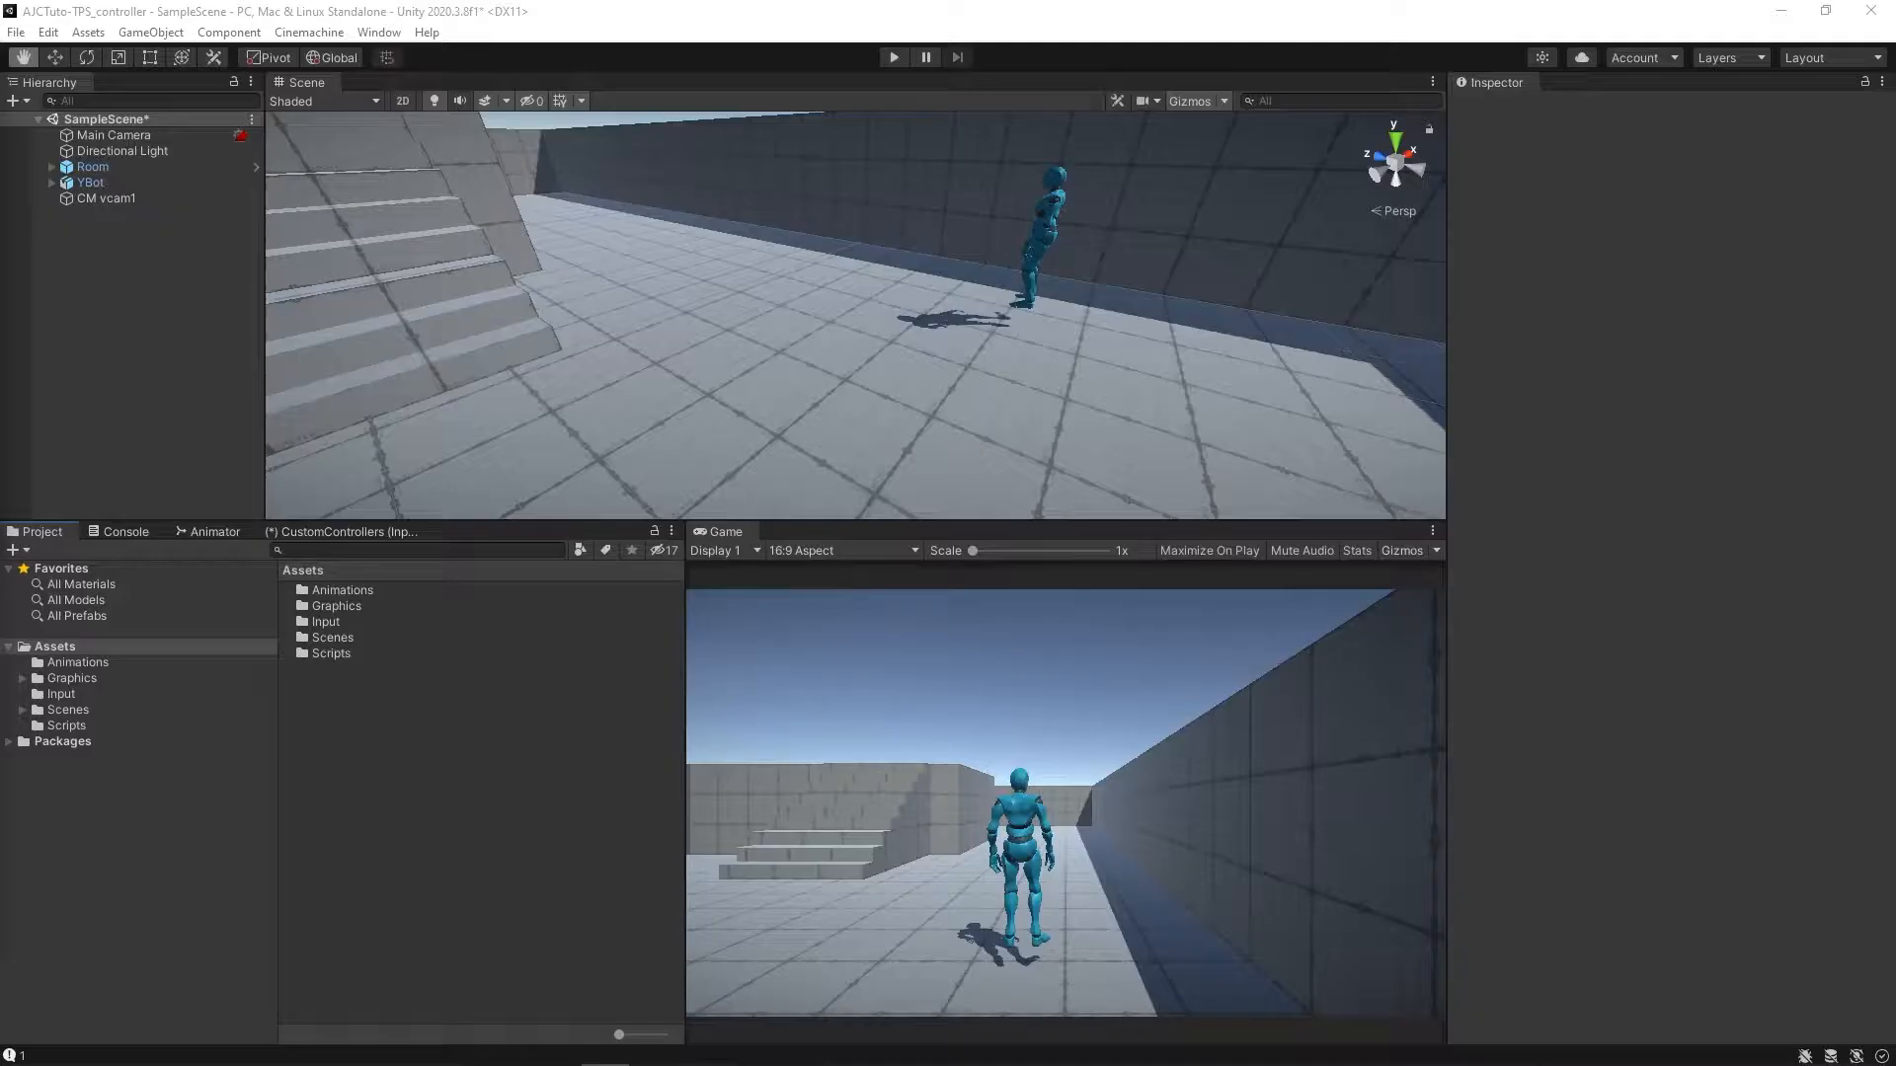
click(198, 729)
click(135, 183)
drag(372, 591, 1544, 869)
click(584, 846)
- Play-test the scene twice, moving YBot with the movement controls to check the walking and running animation
click(901, 60)
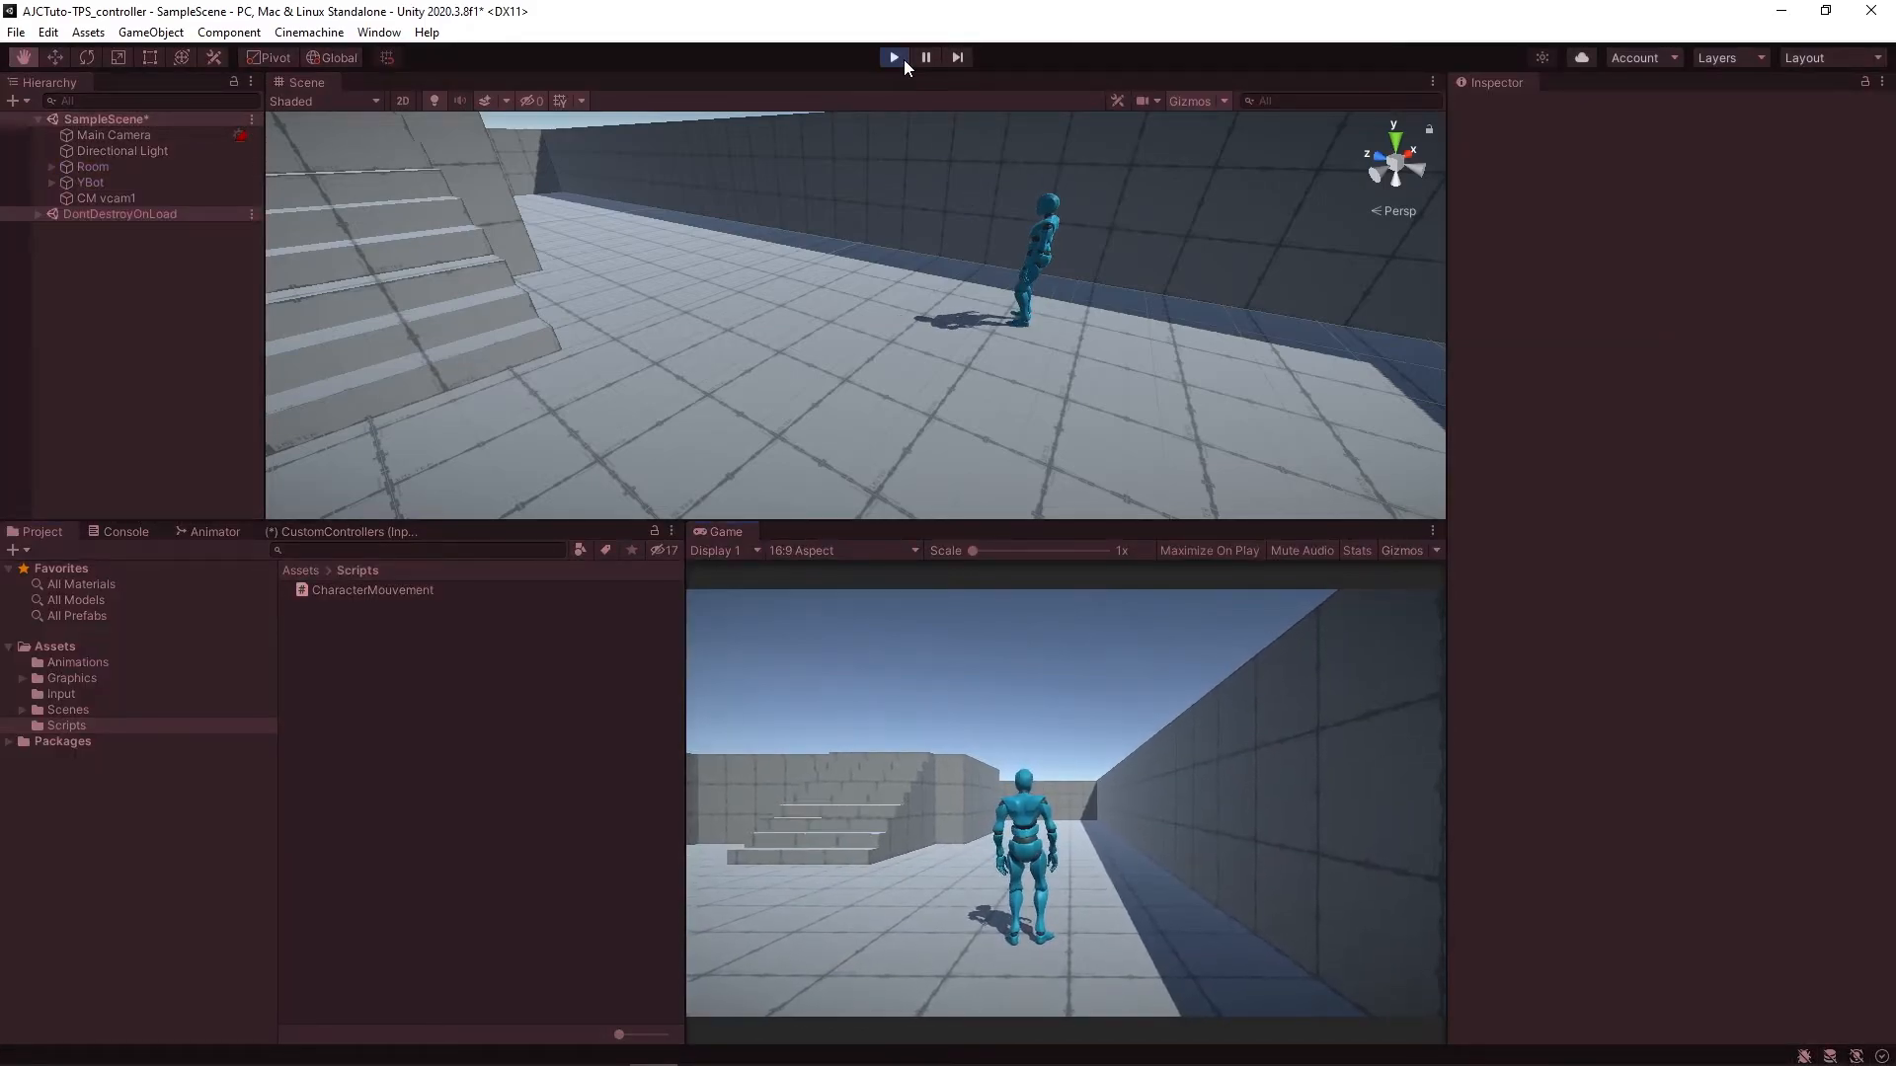
key(d)
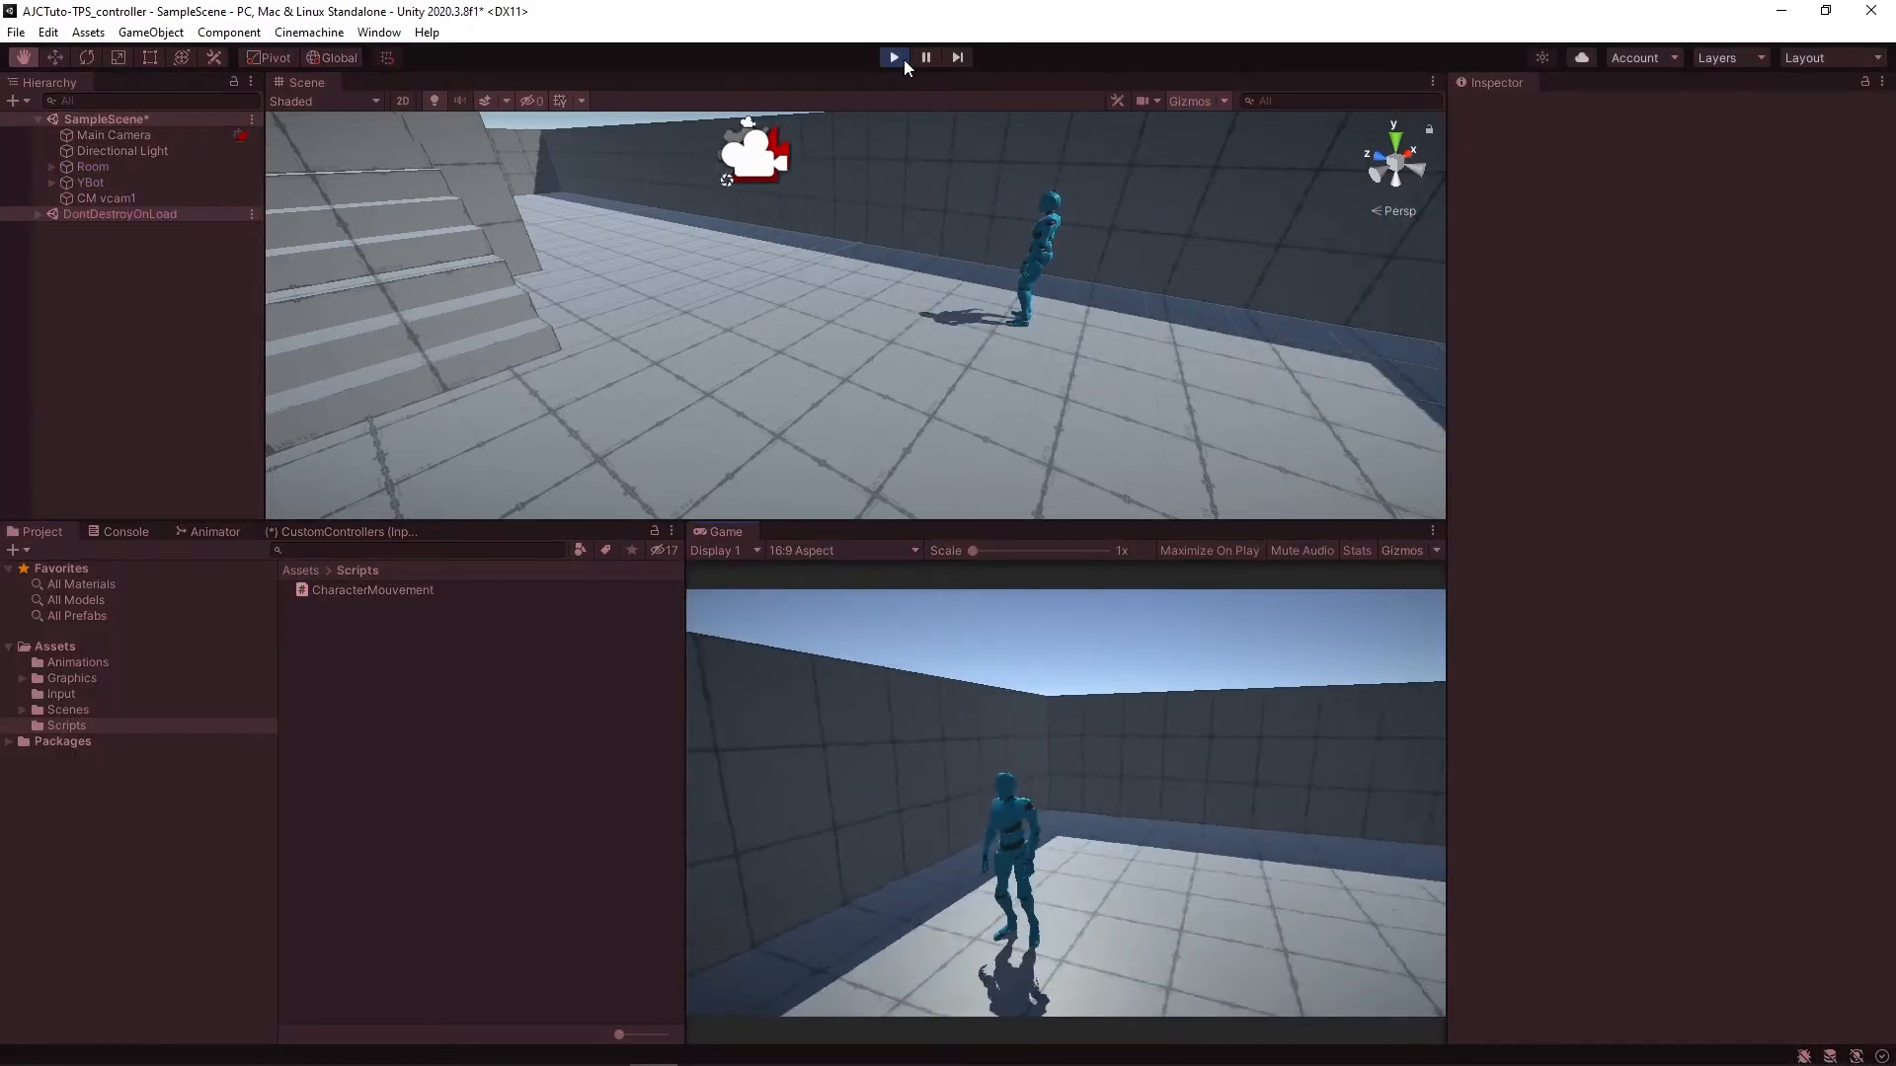
key(w)
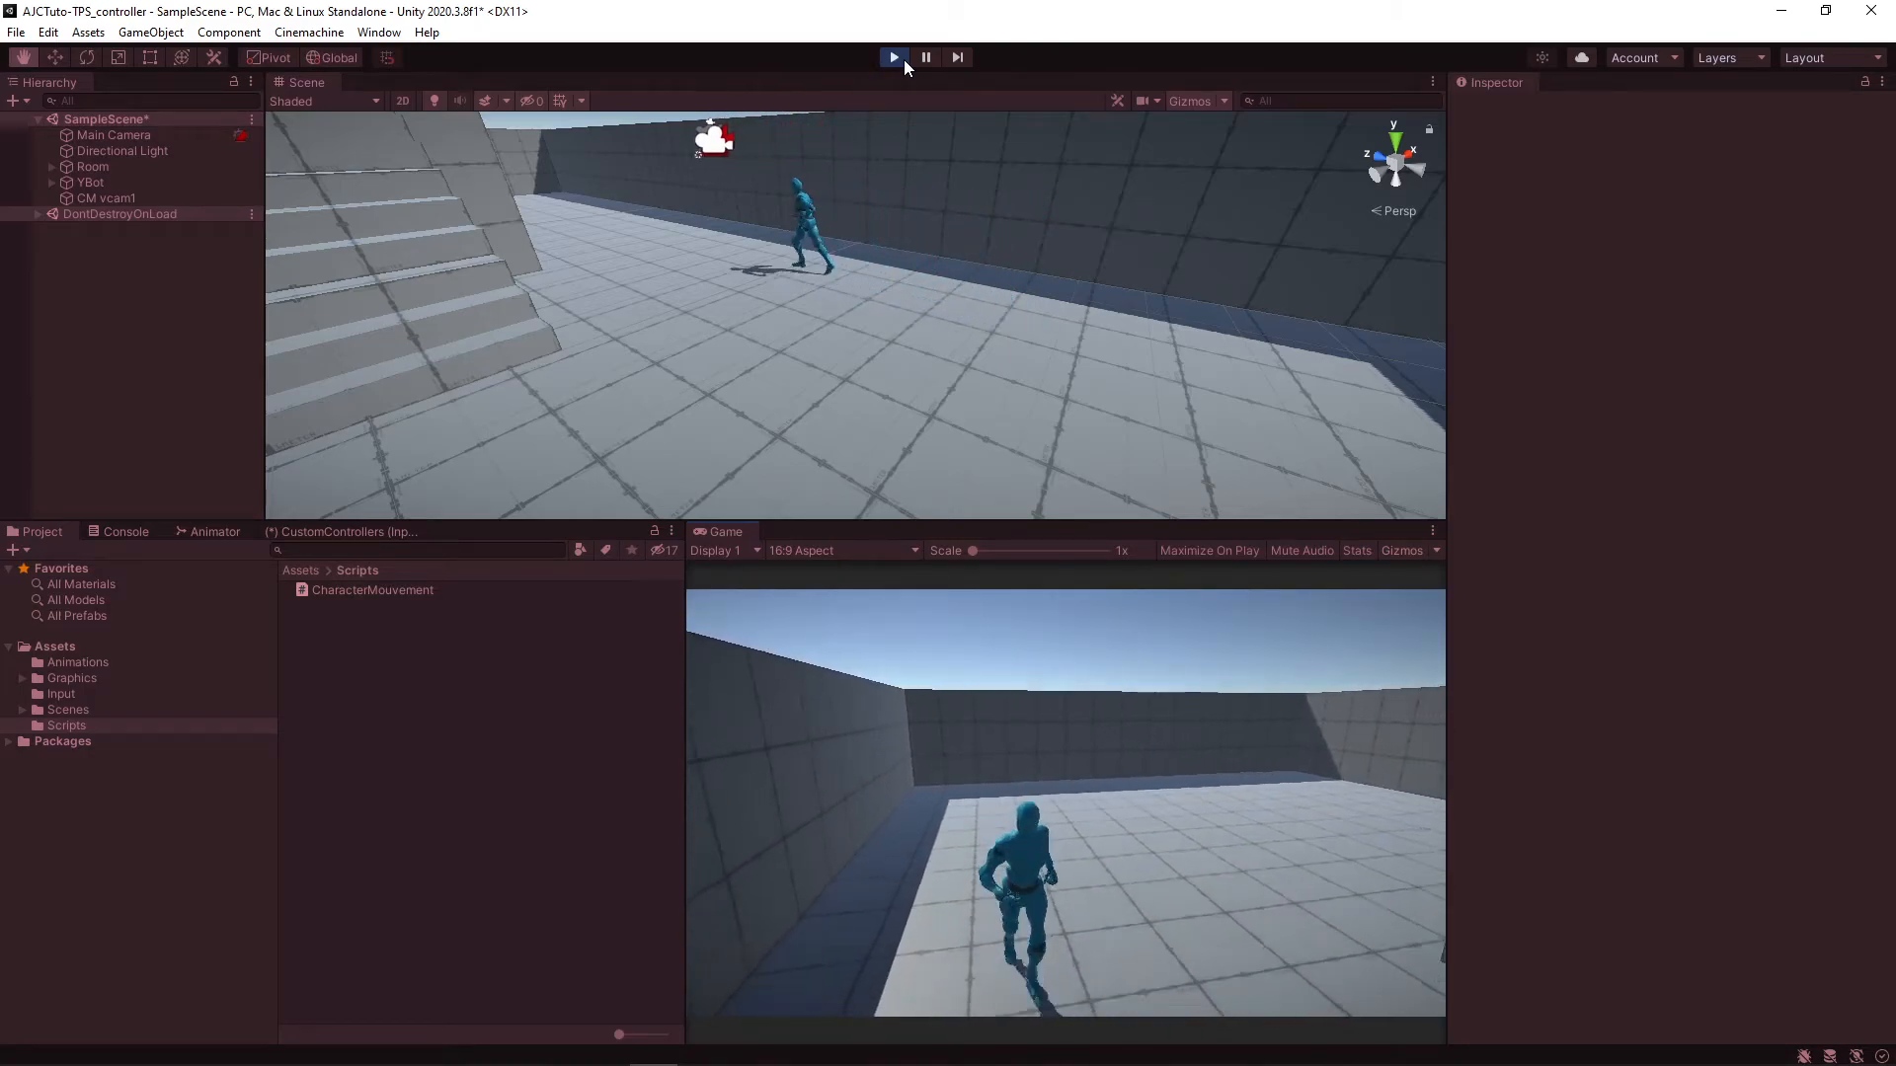
key(s)
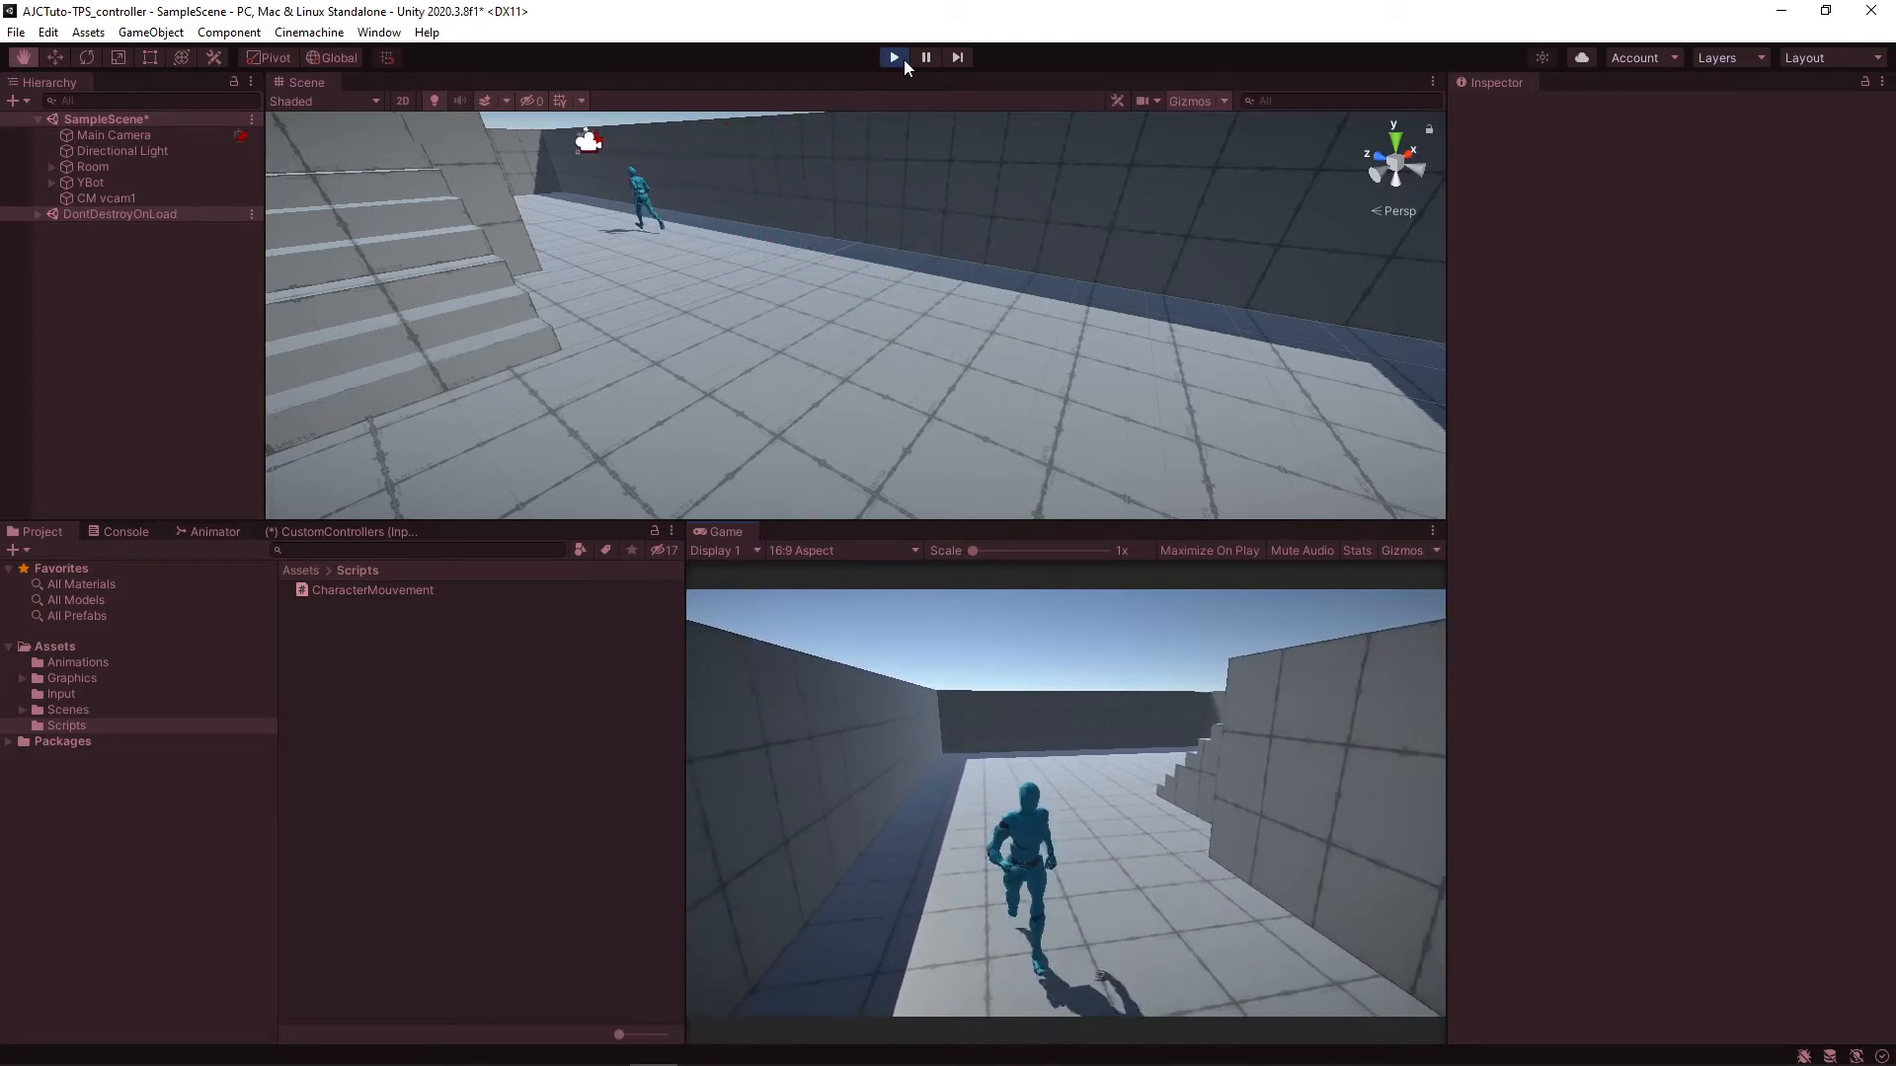
key(s)
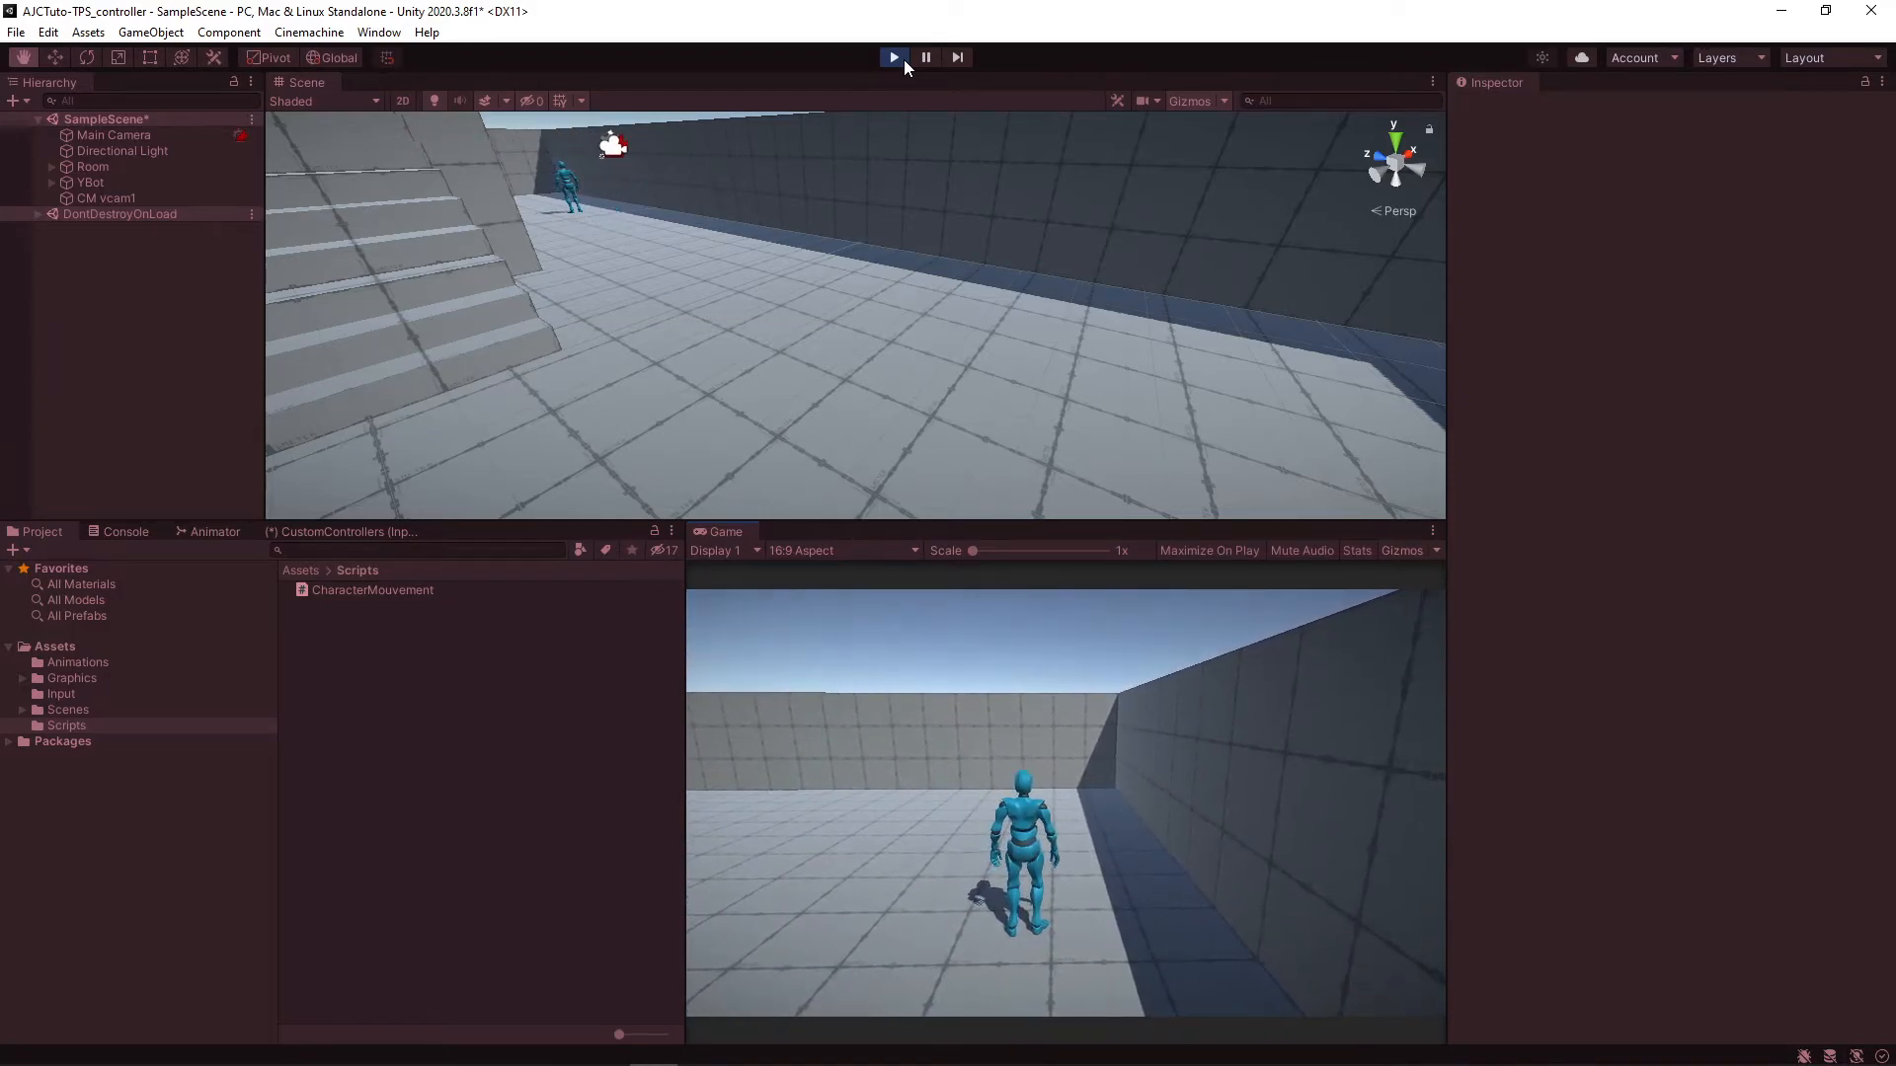
key(w)
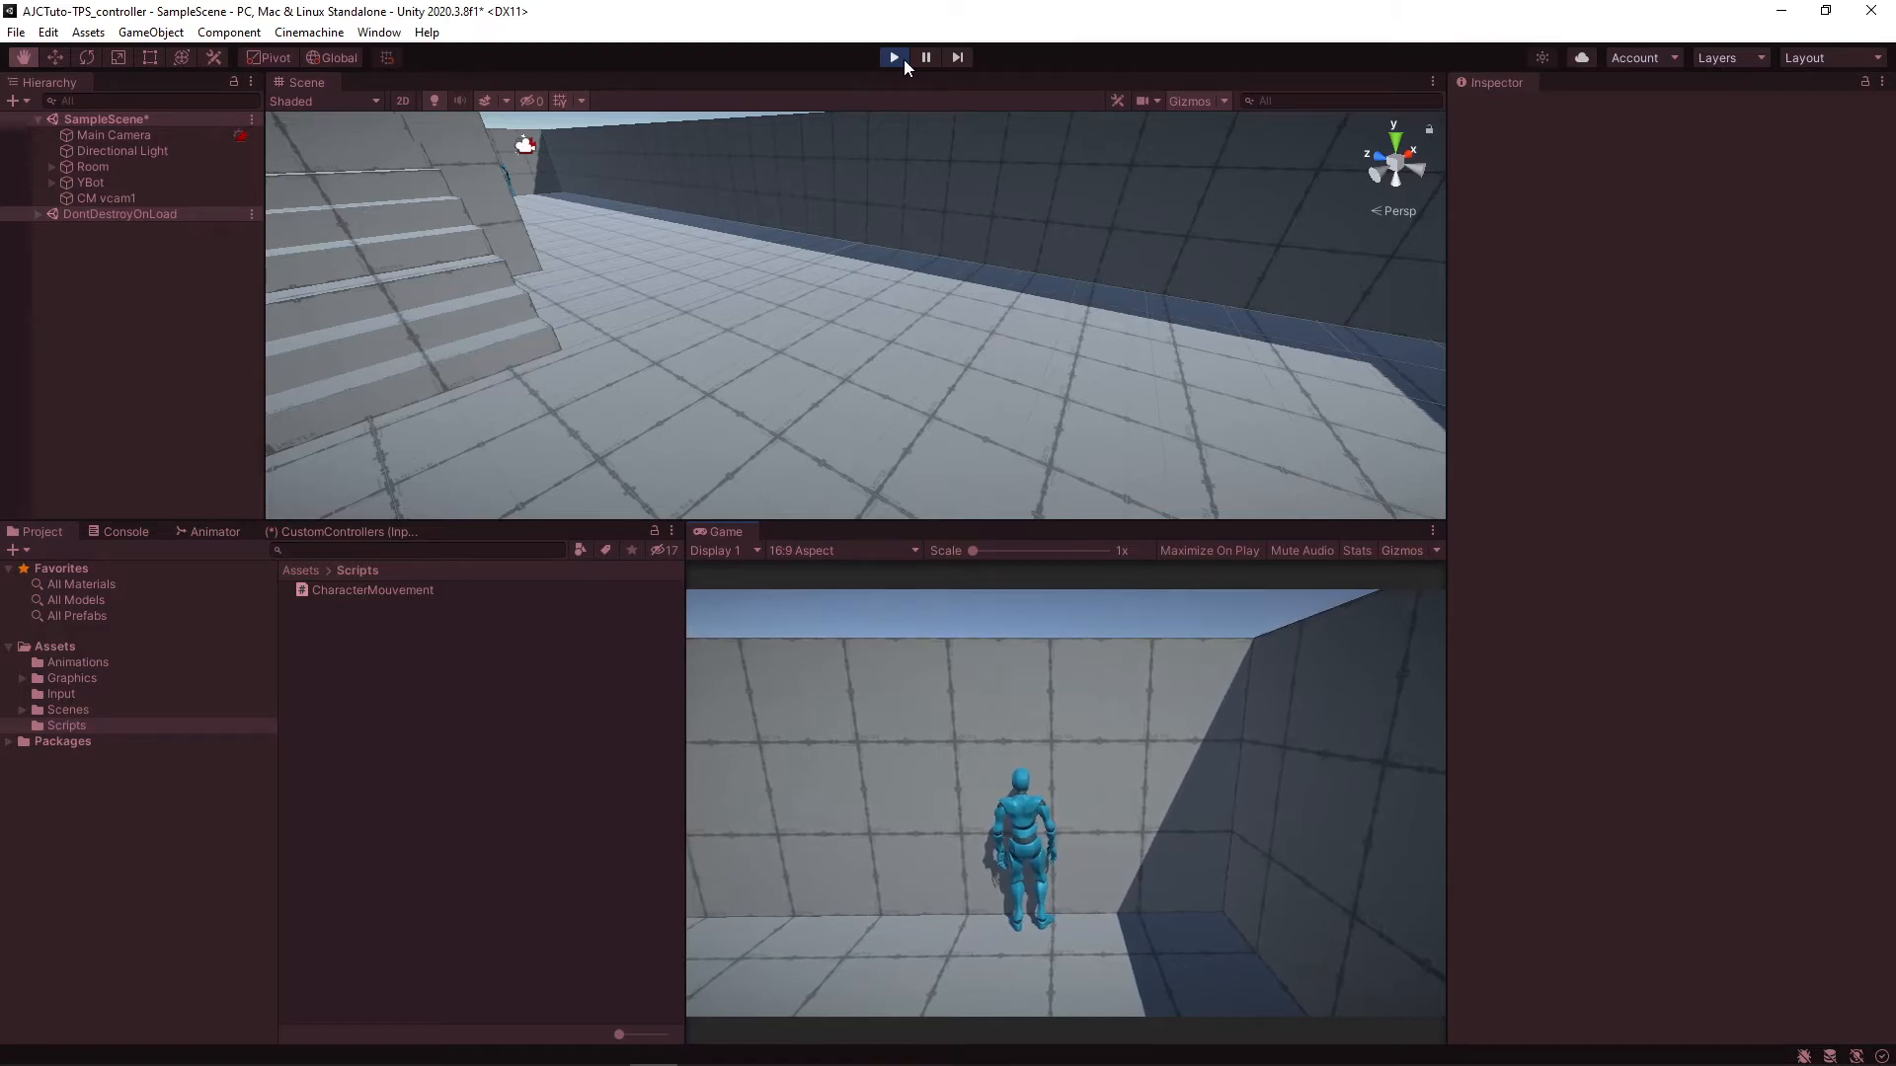
click(904, 60)
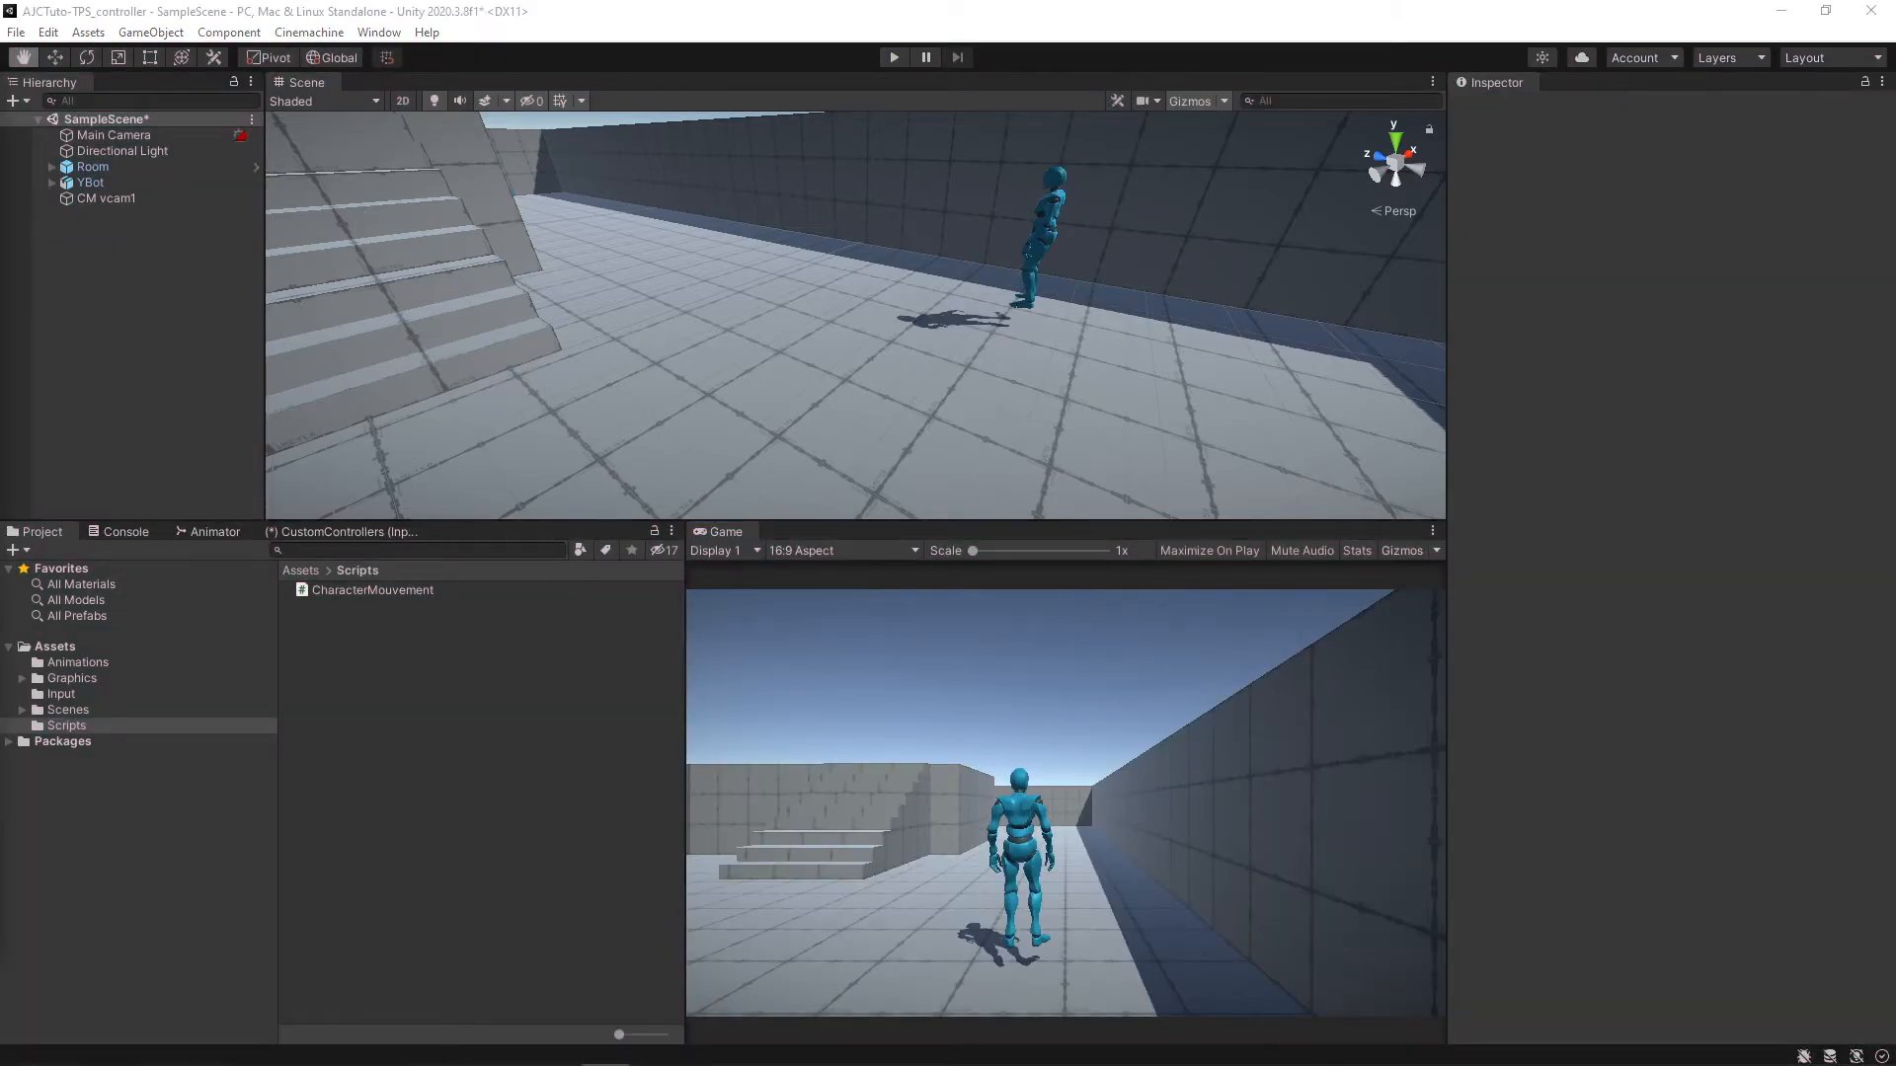
click(894, 57)
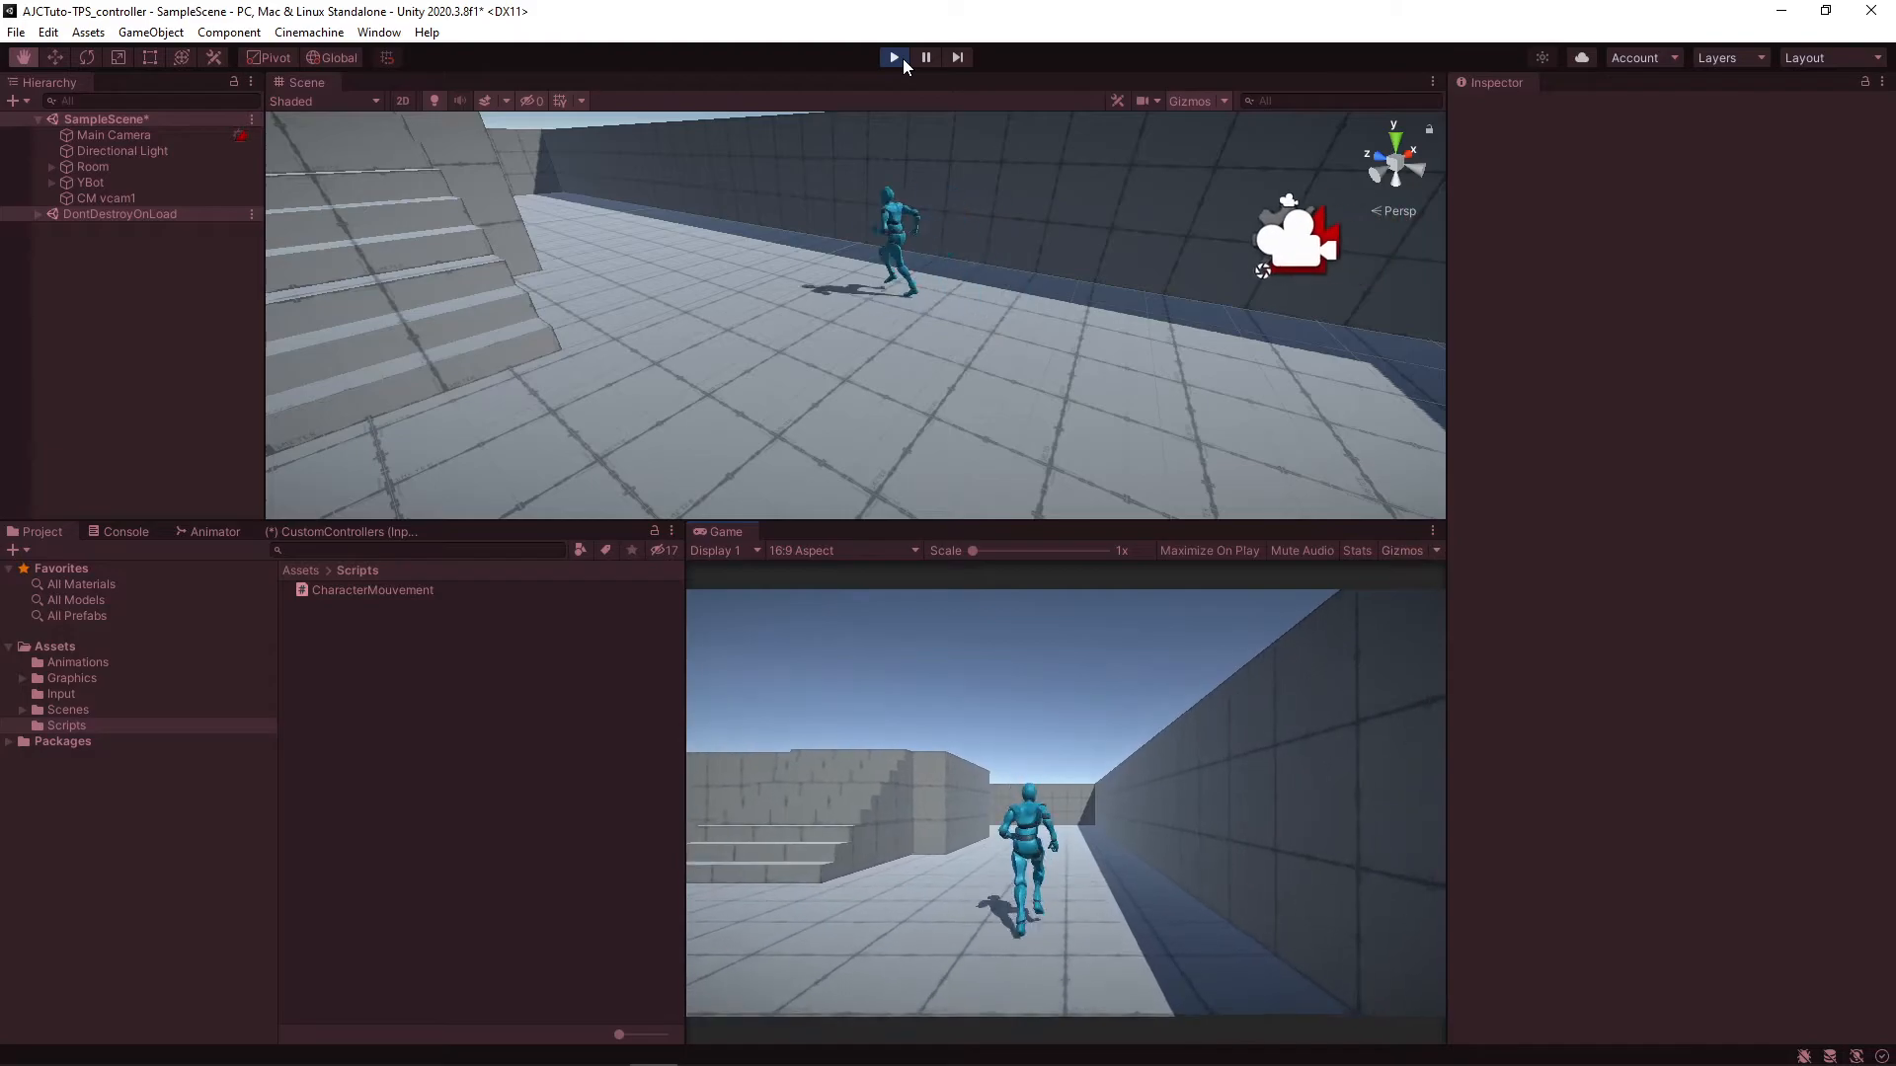
key(w)
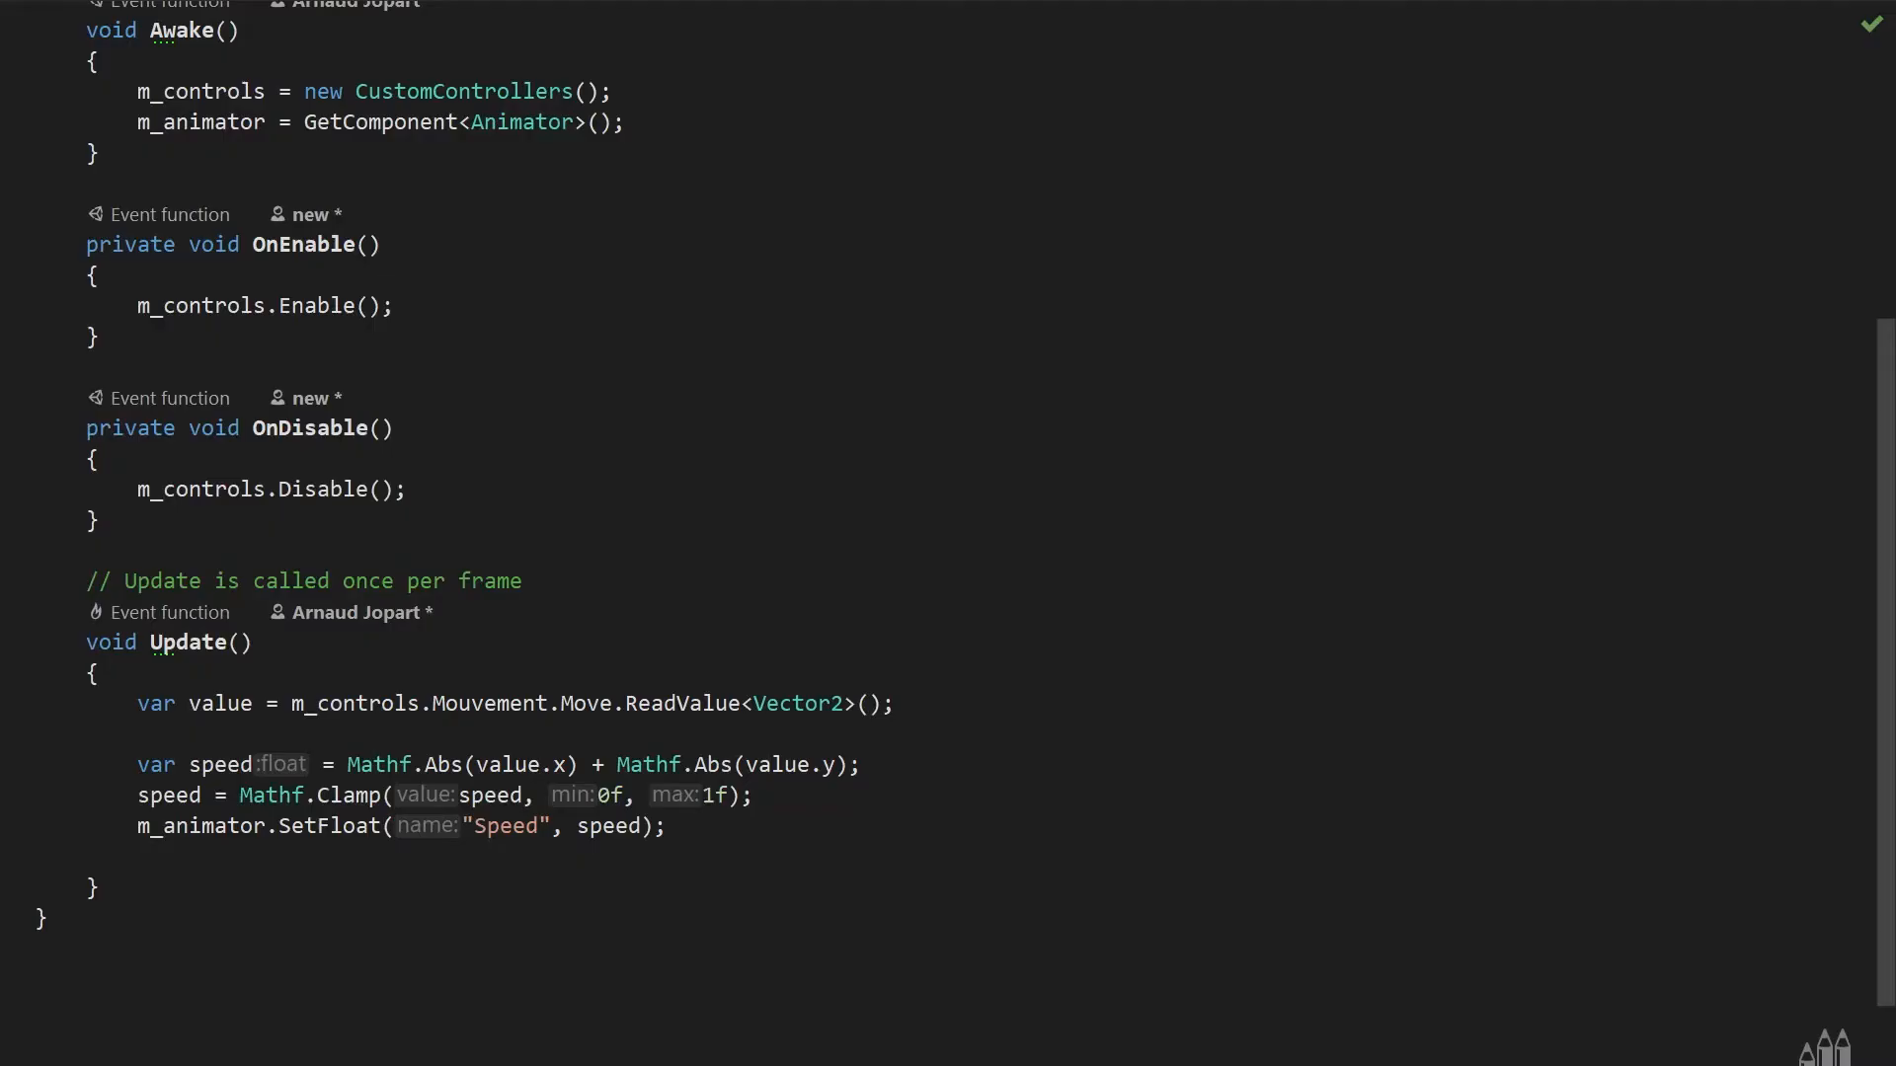
- Declare a private float field named velocity below m_animator in the CharacterMouvement script
scroll(948, 533, up, 3)
key(Return)
text(private float velocity;)
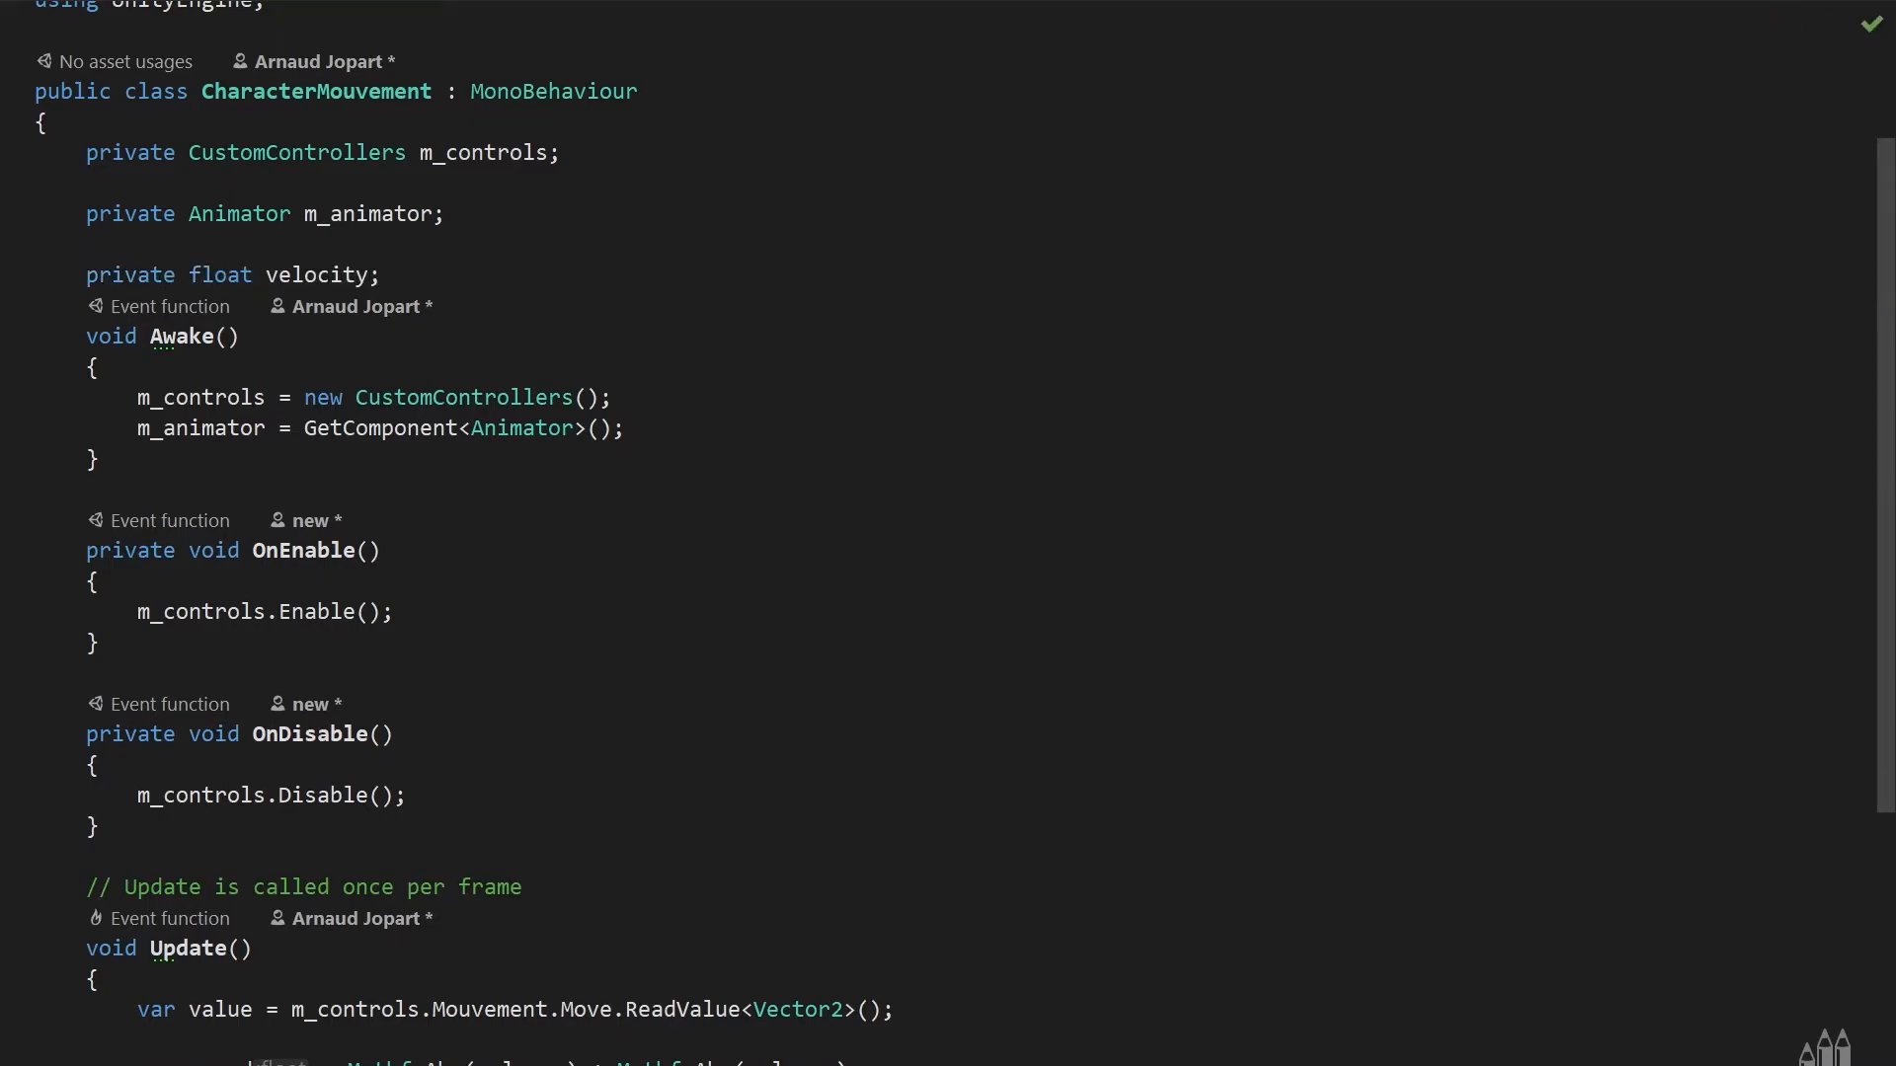
- Before SetFloat, assign speed = Mathf.SmoothDamp(m_animator.GetFloat("Speed"), speed, ref velocity, .1f), and play-test moving YBot forward
scroll(693, 741, down, 4)
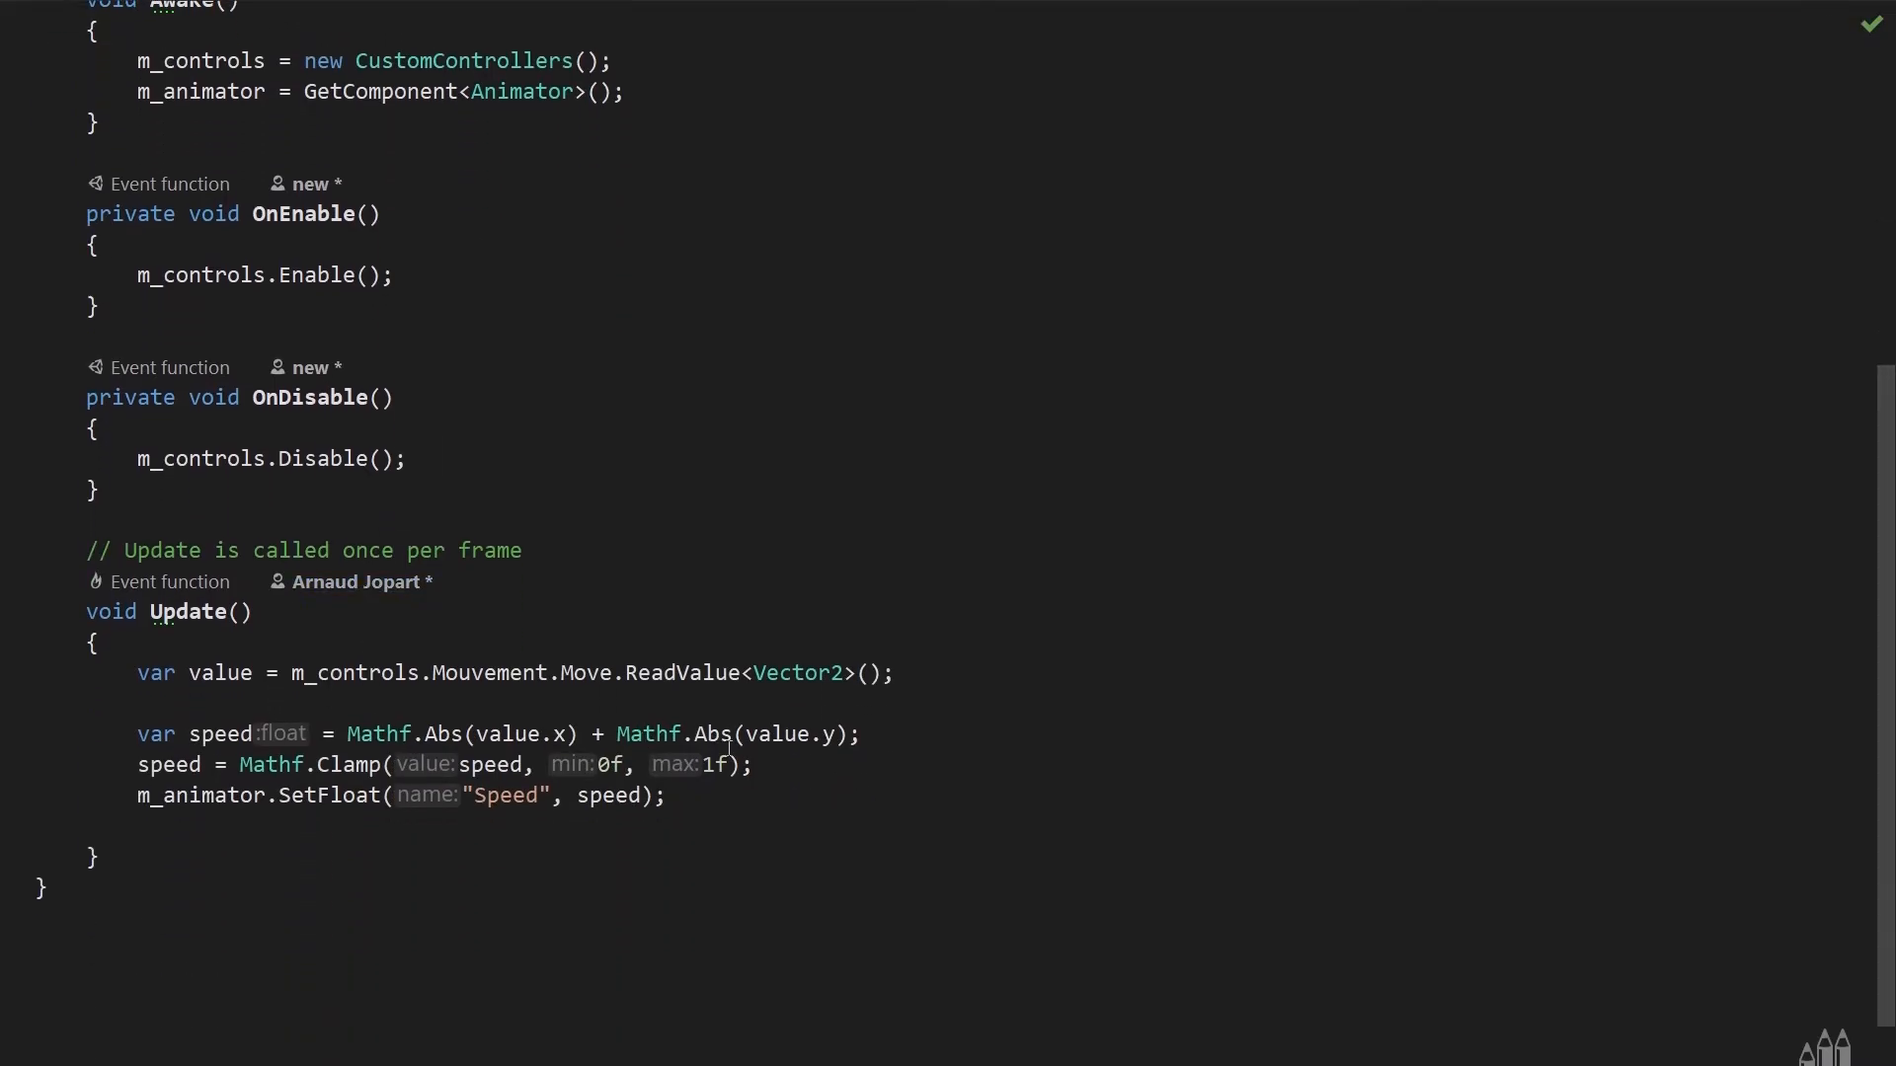
key(Return)
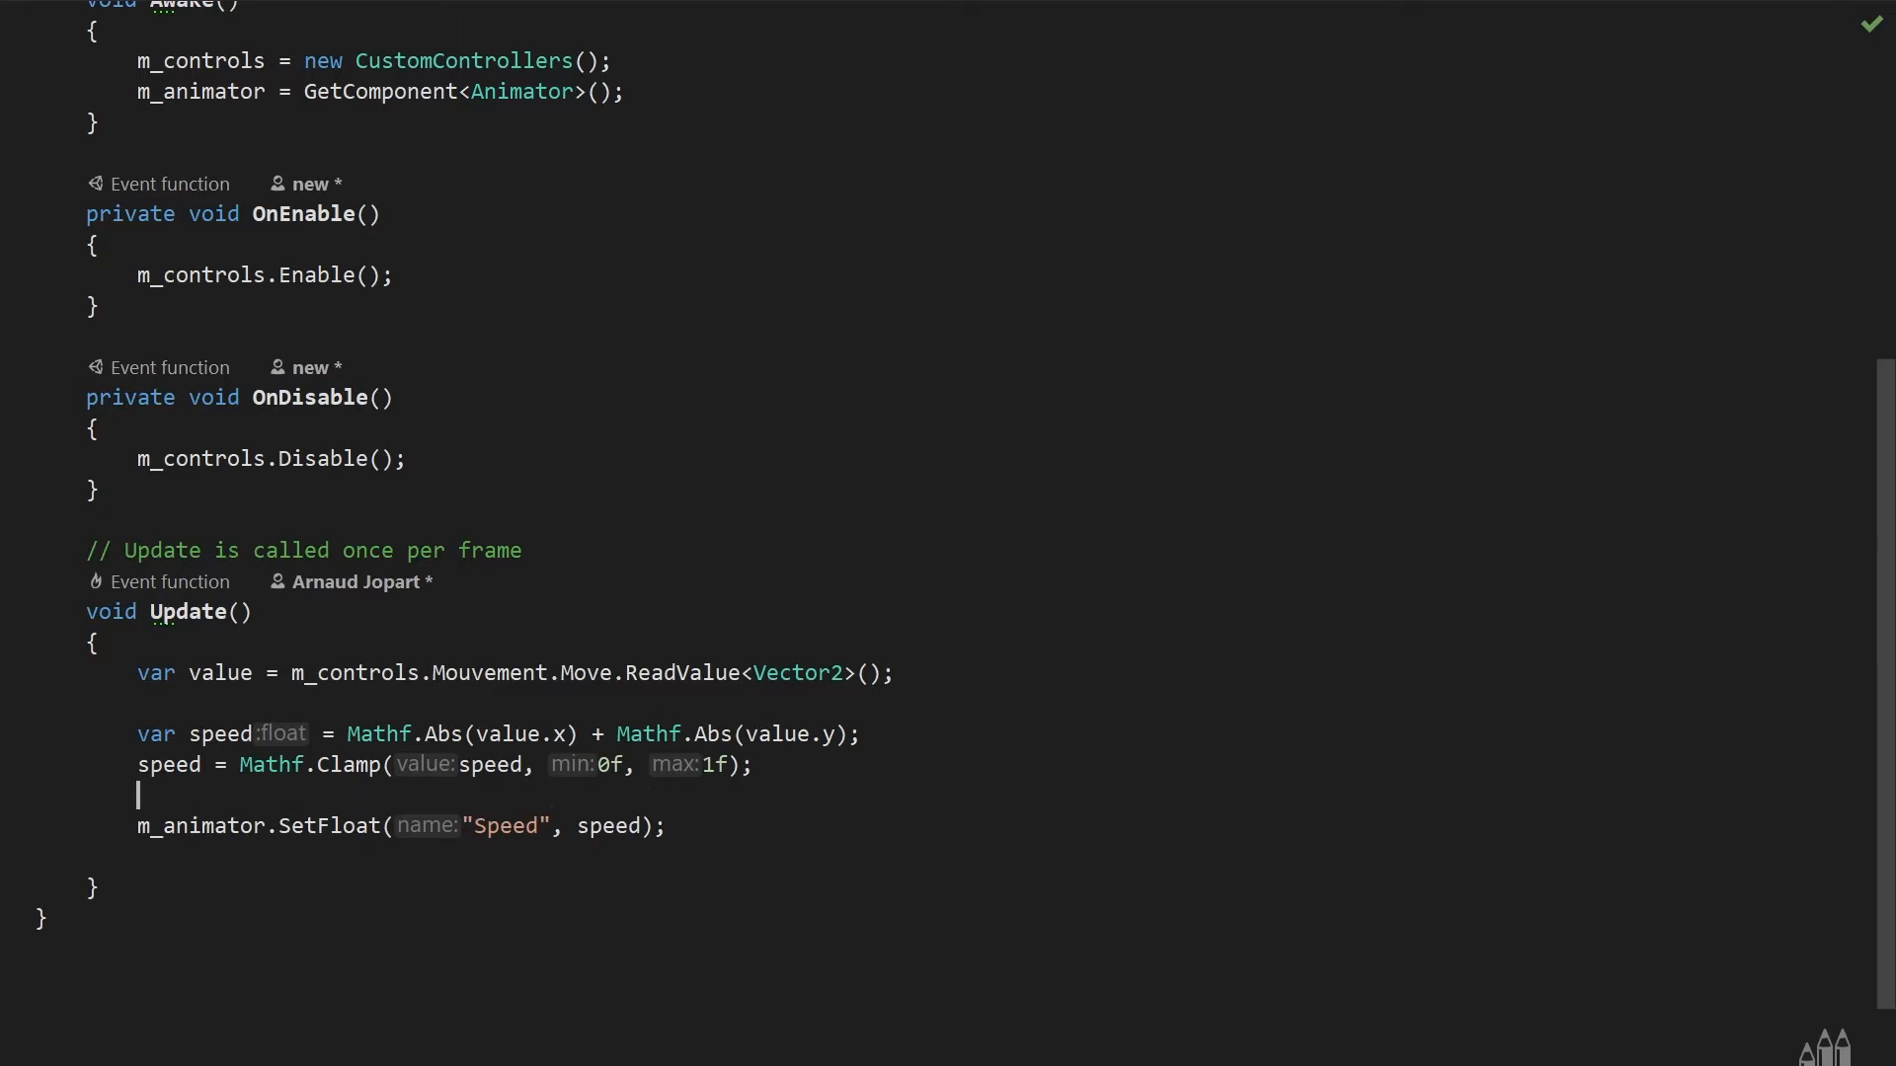
text(speed = Mathf.SmoothDamp(m_an)
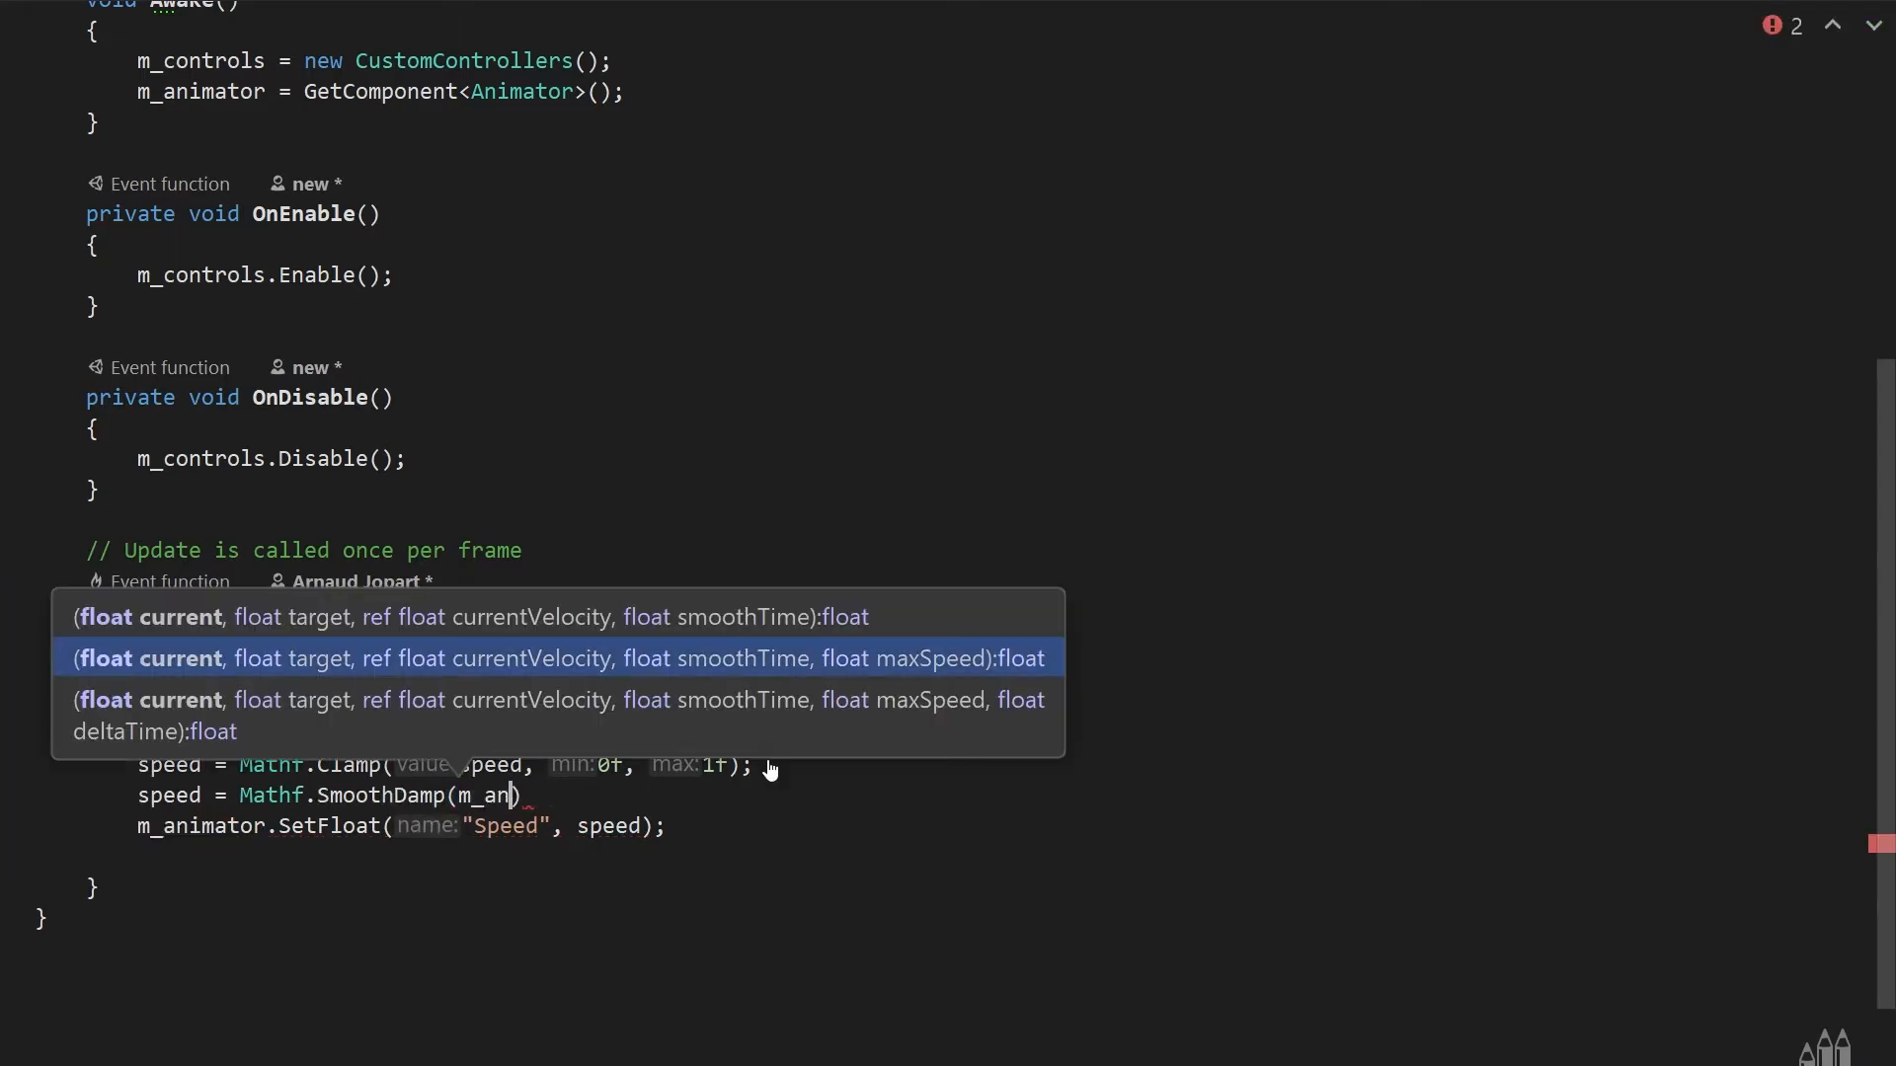
text(imator.GetFloat(")
text(Speed"), )
text(speed, ref velocity)
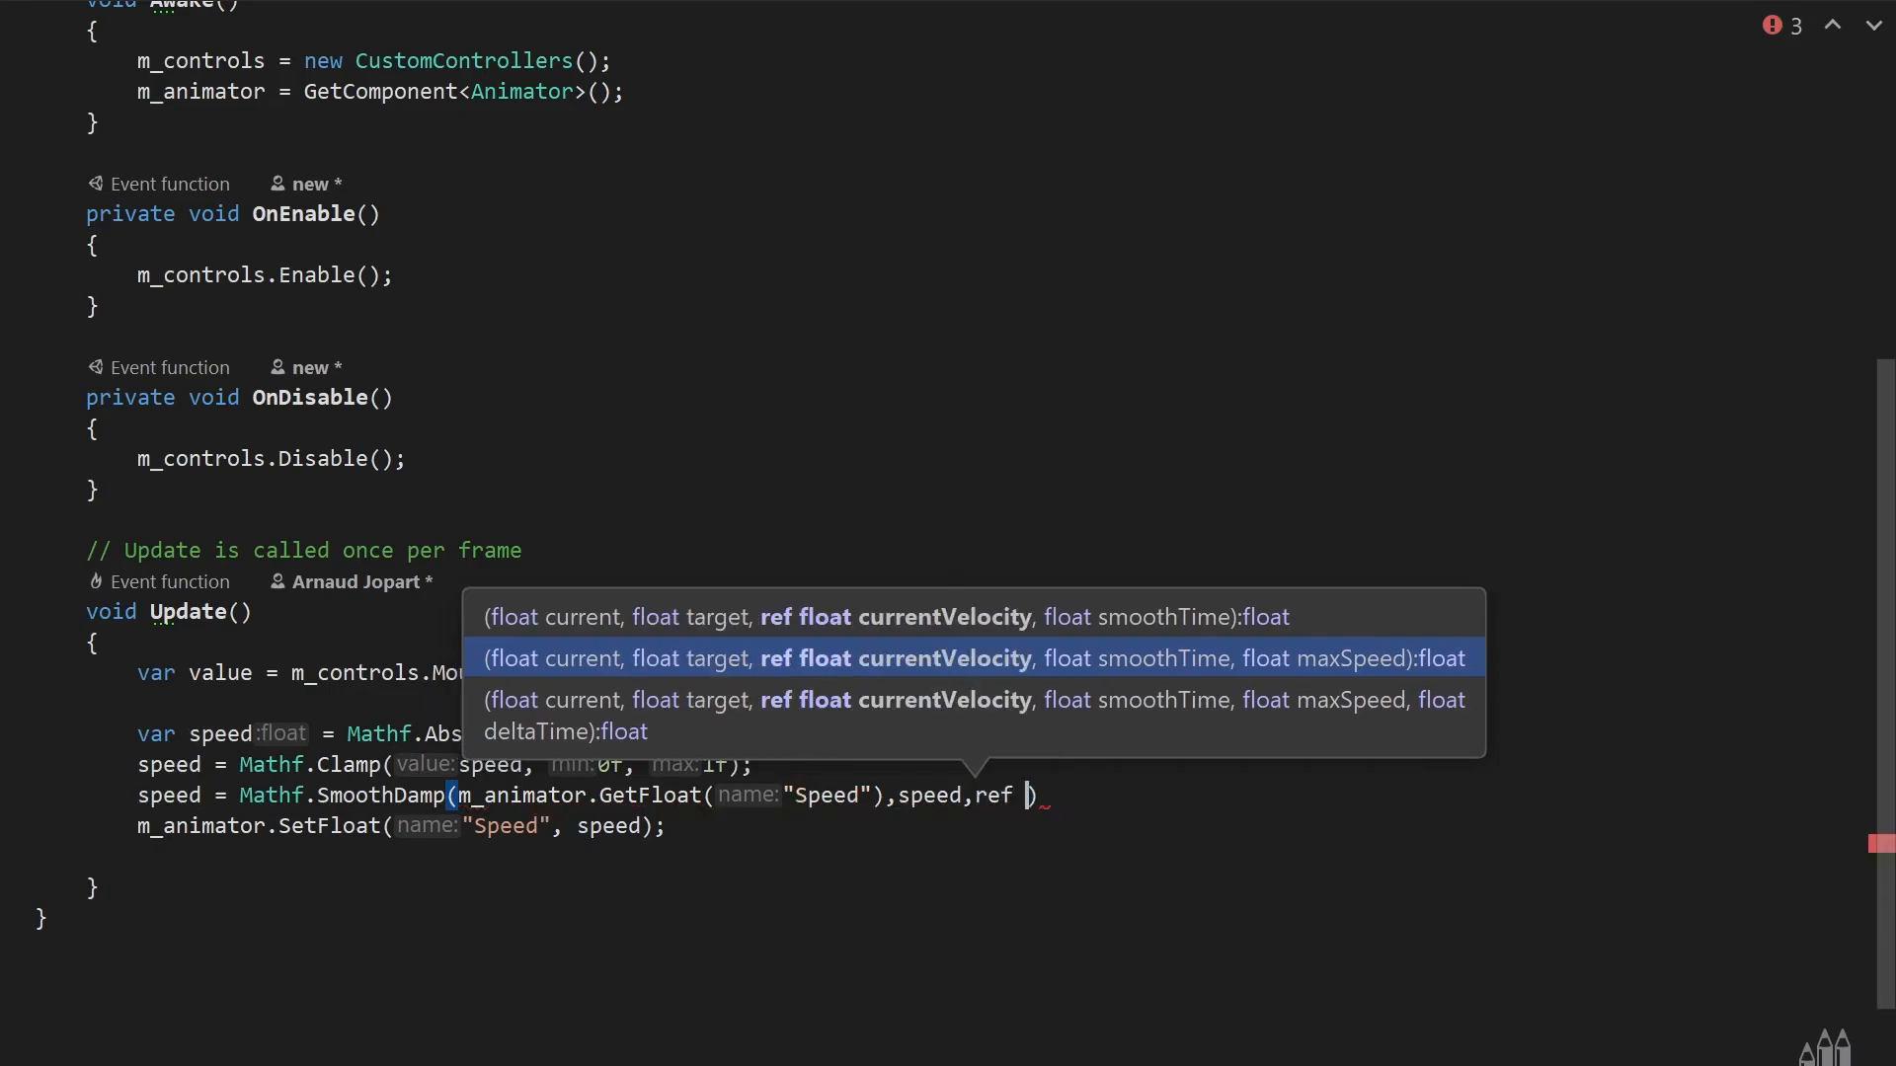
text(, .1f))
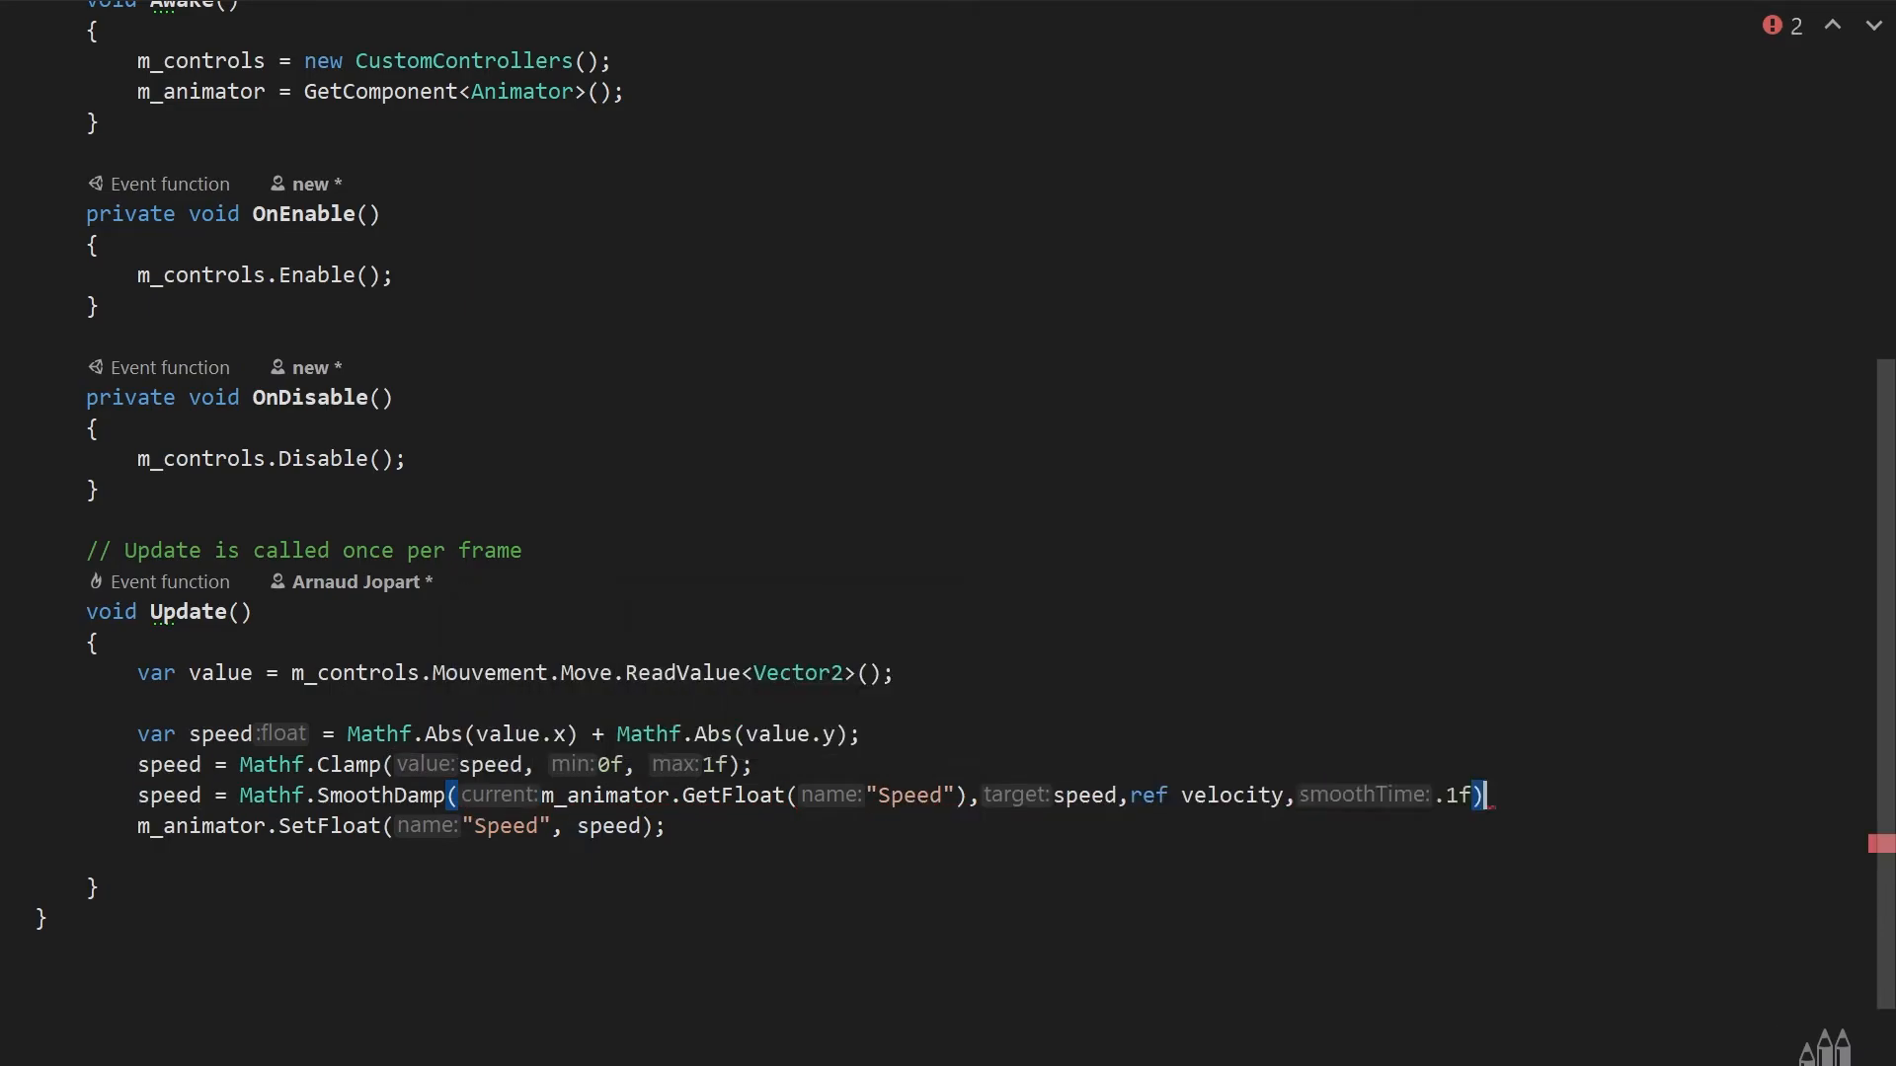
text(;)
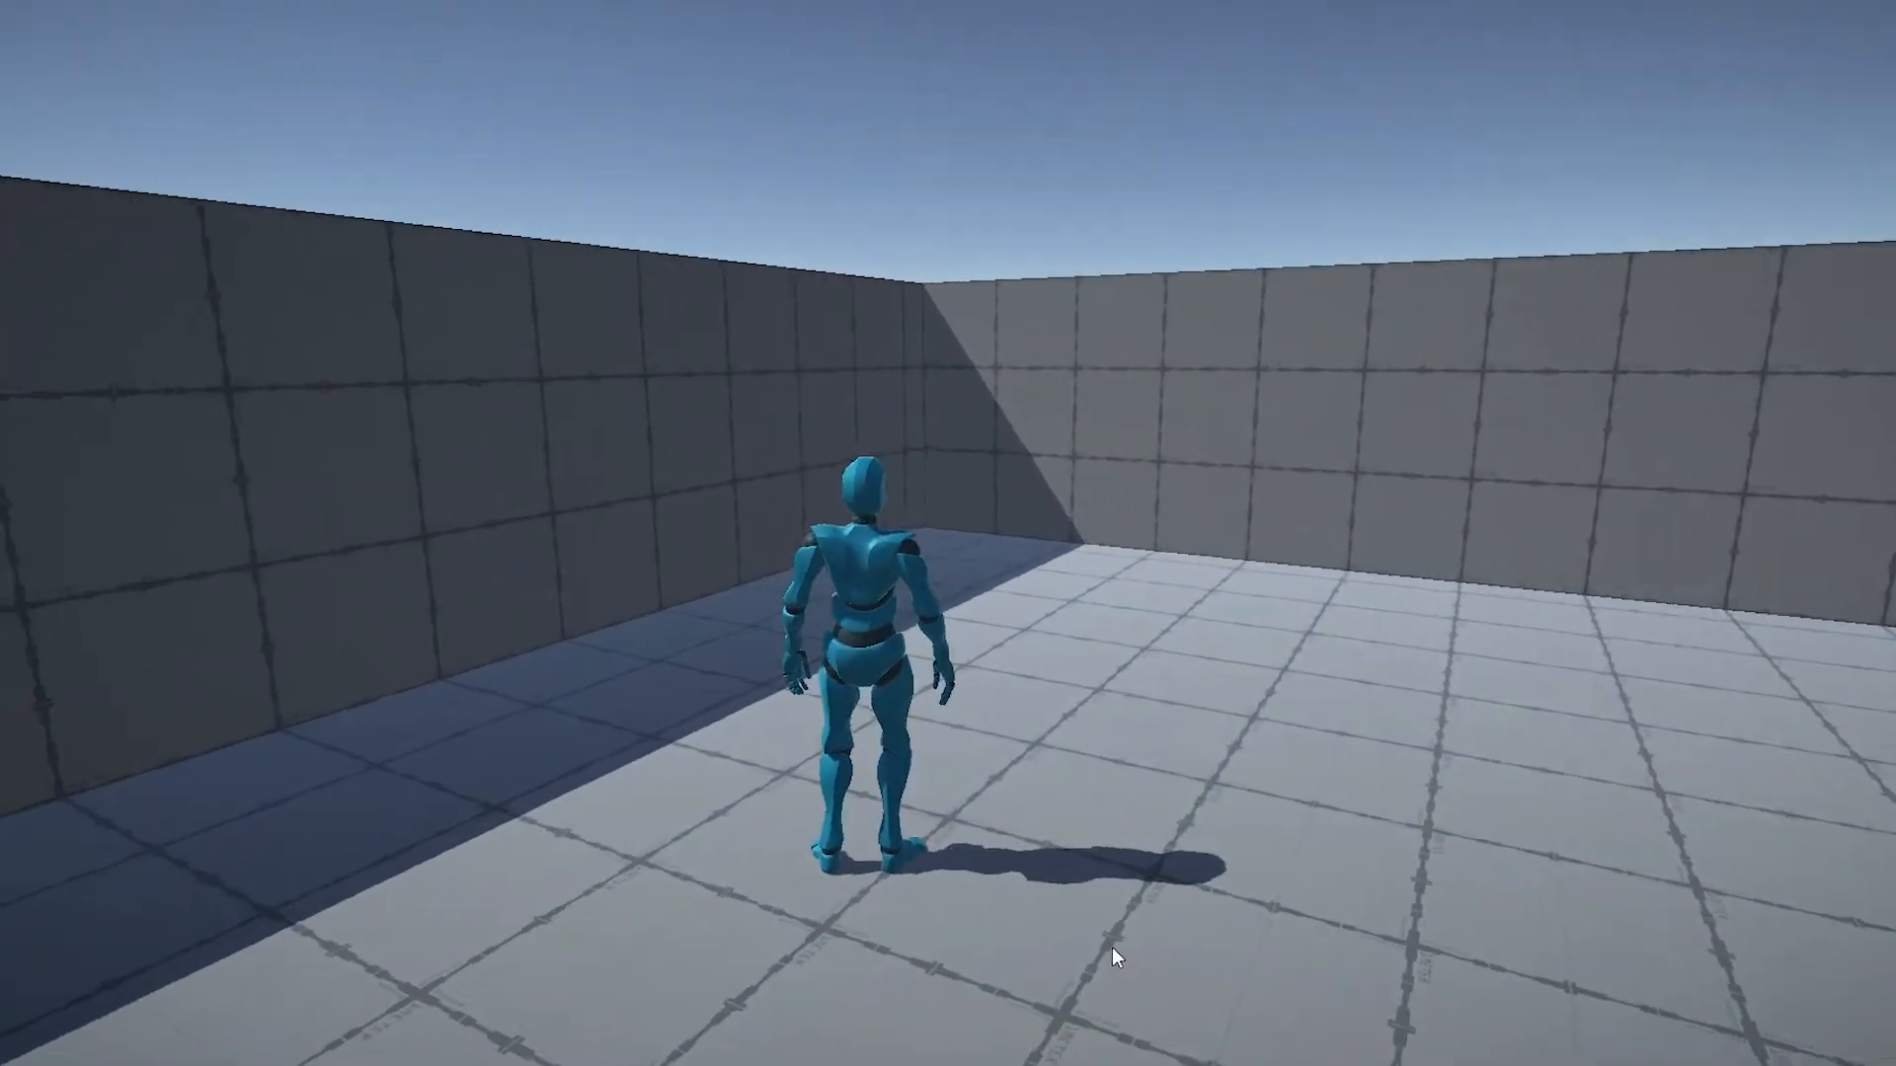
key(w)
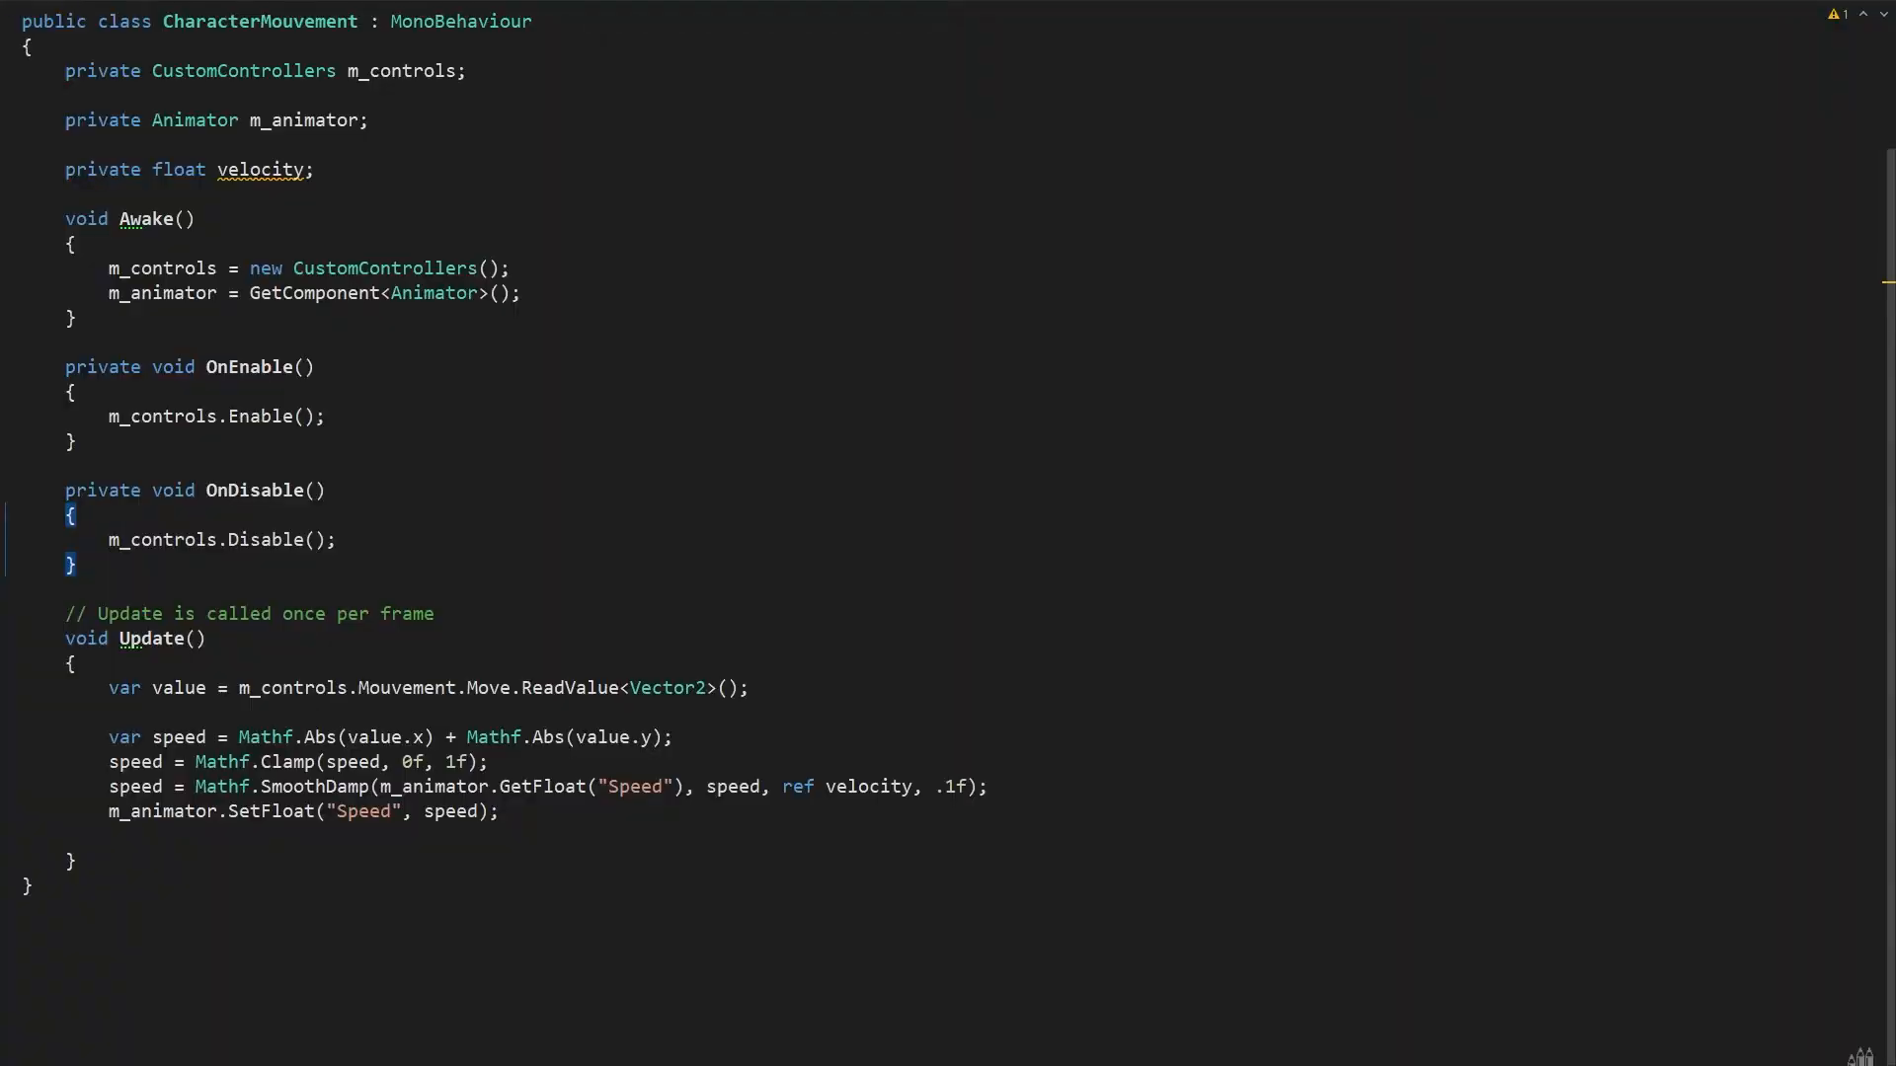
- Below velocity, declare public Camera m_camera, public float m_turnSpeed = 10f and private Vector3 m_directionOfMove
text(p)
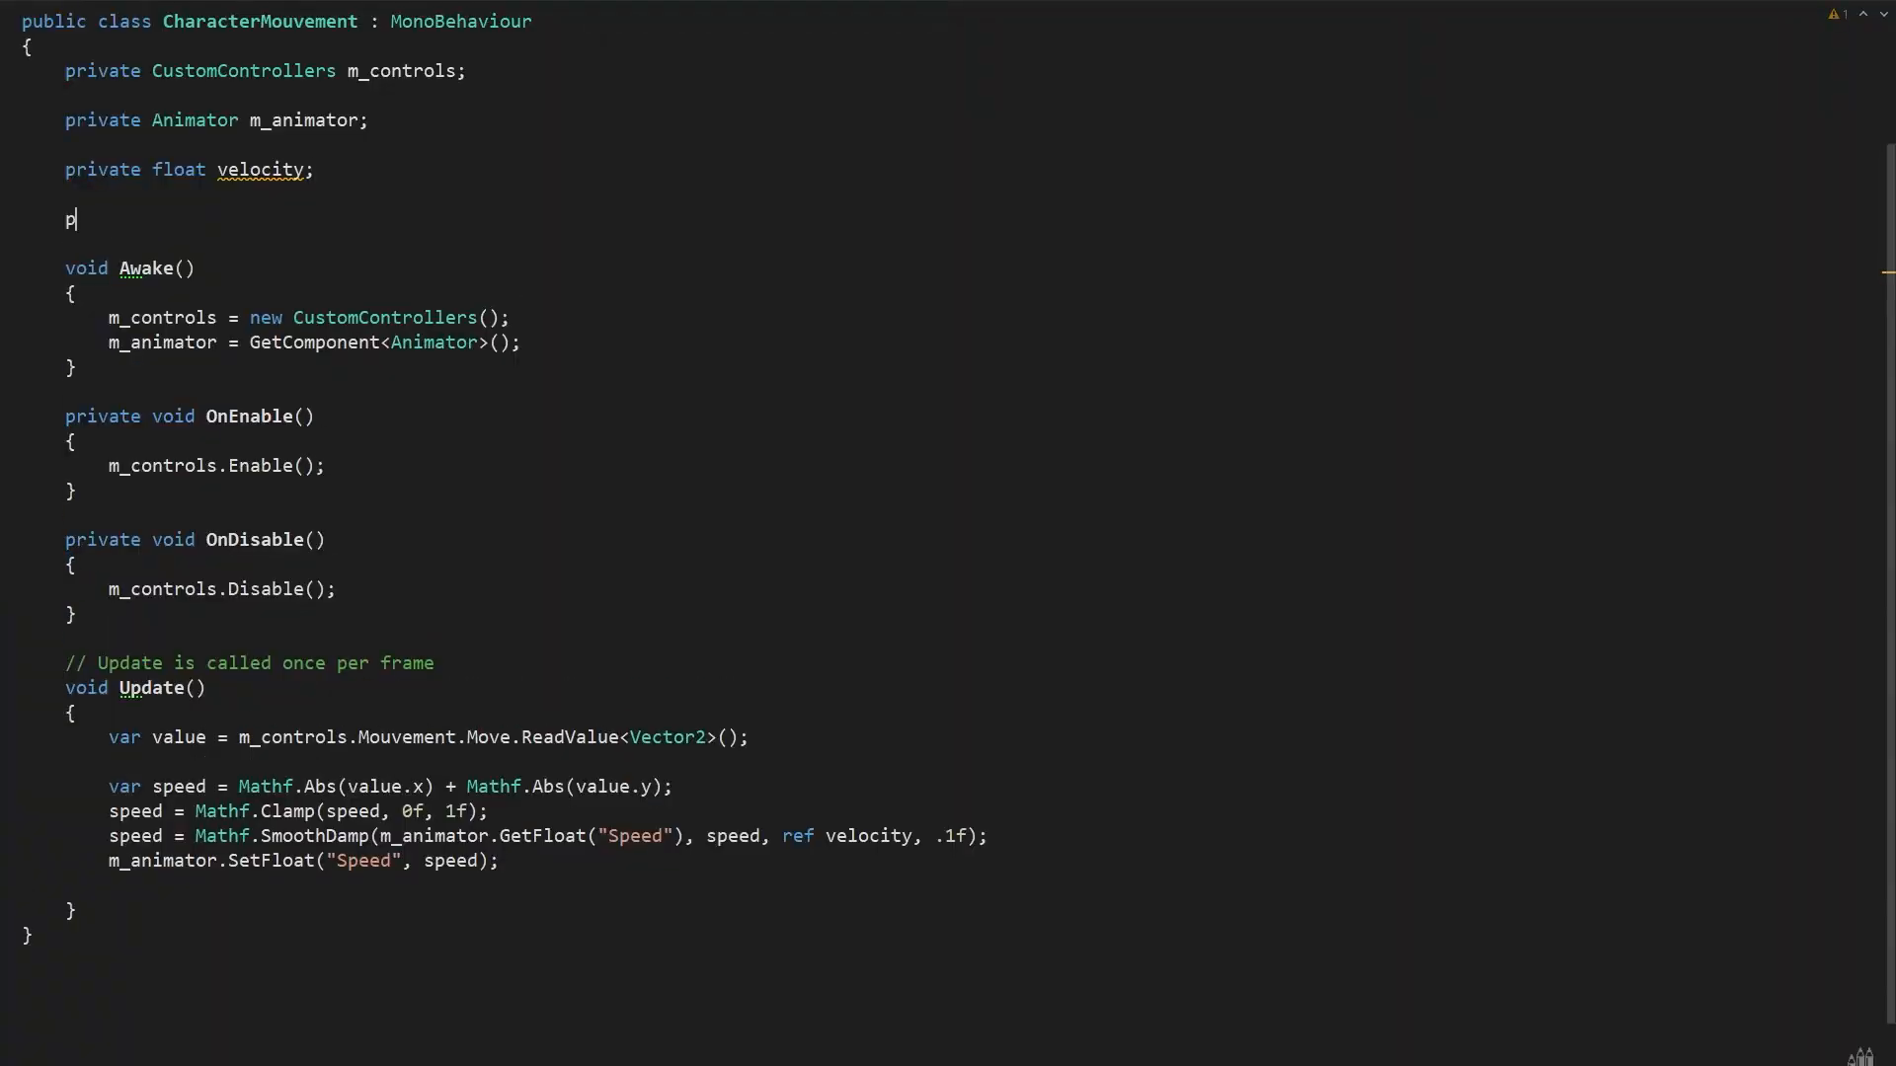
text(ublic Camera m_camera;)
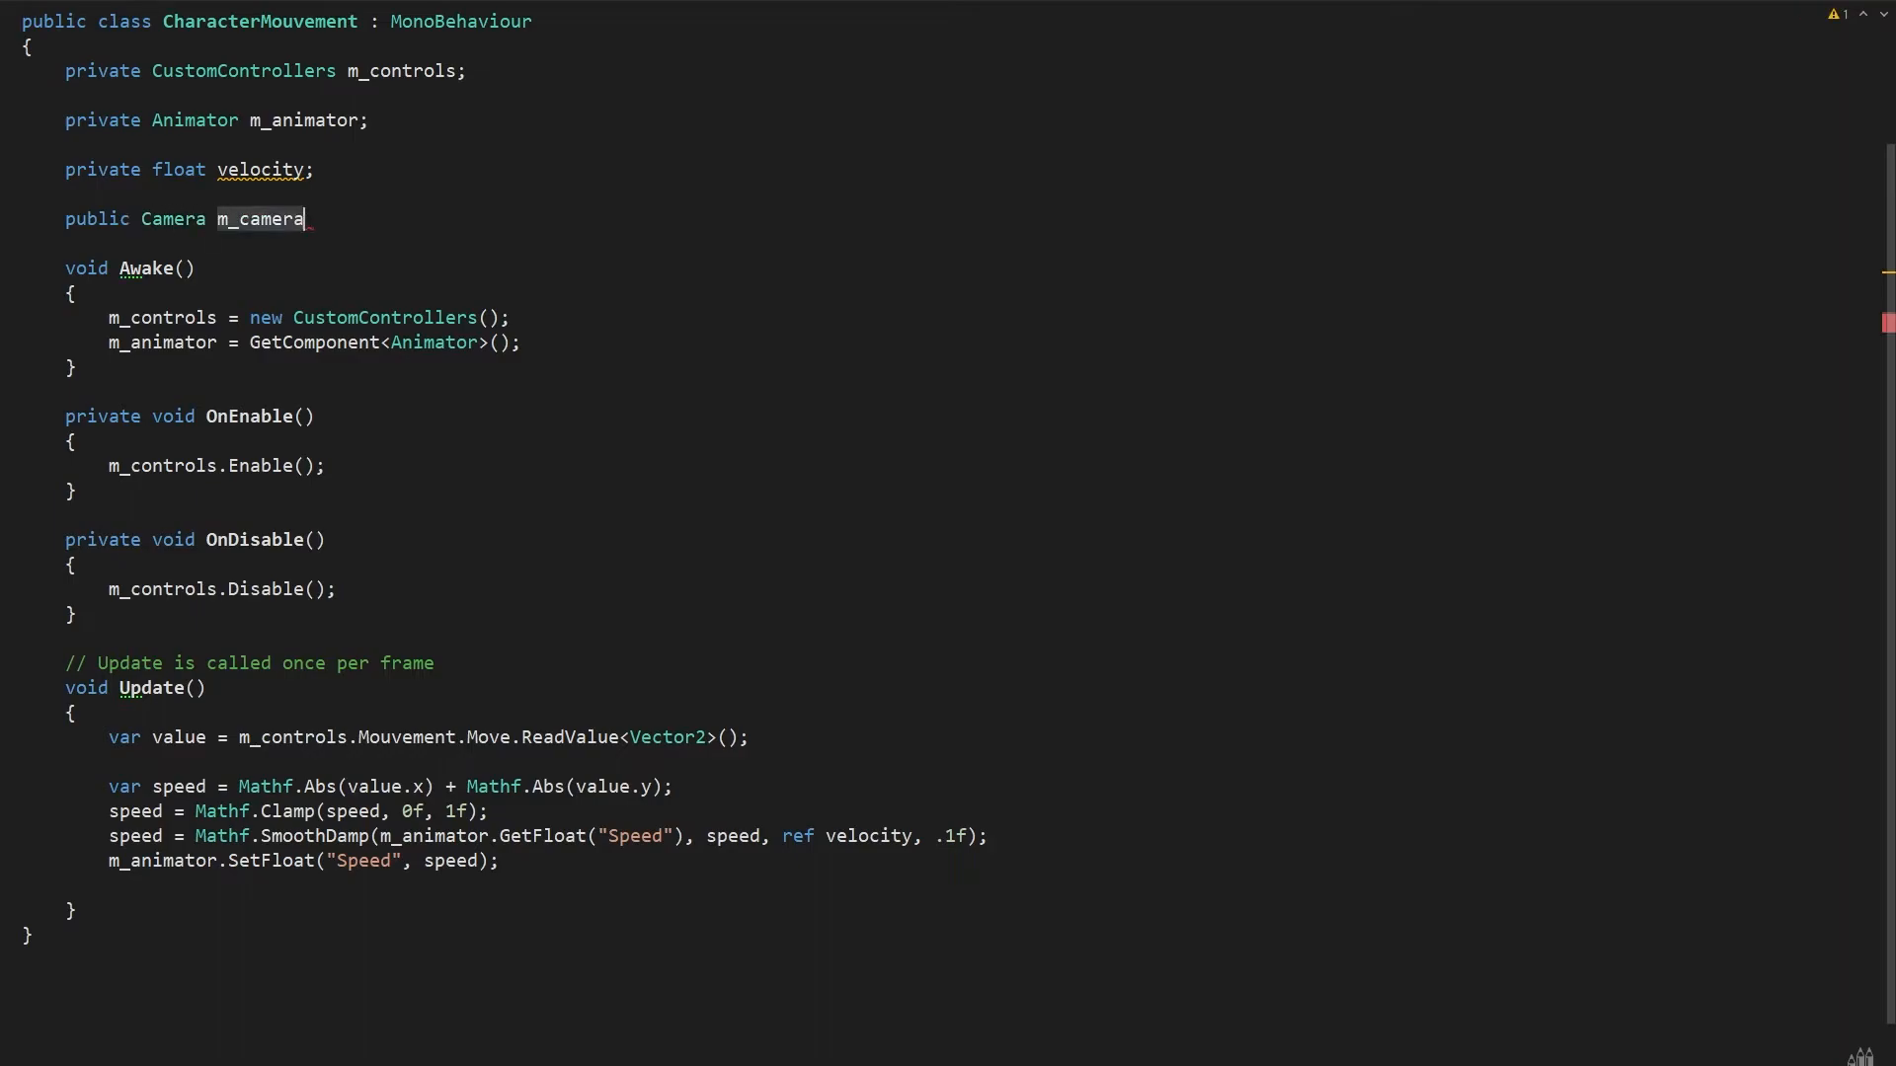
key(Return)
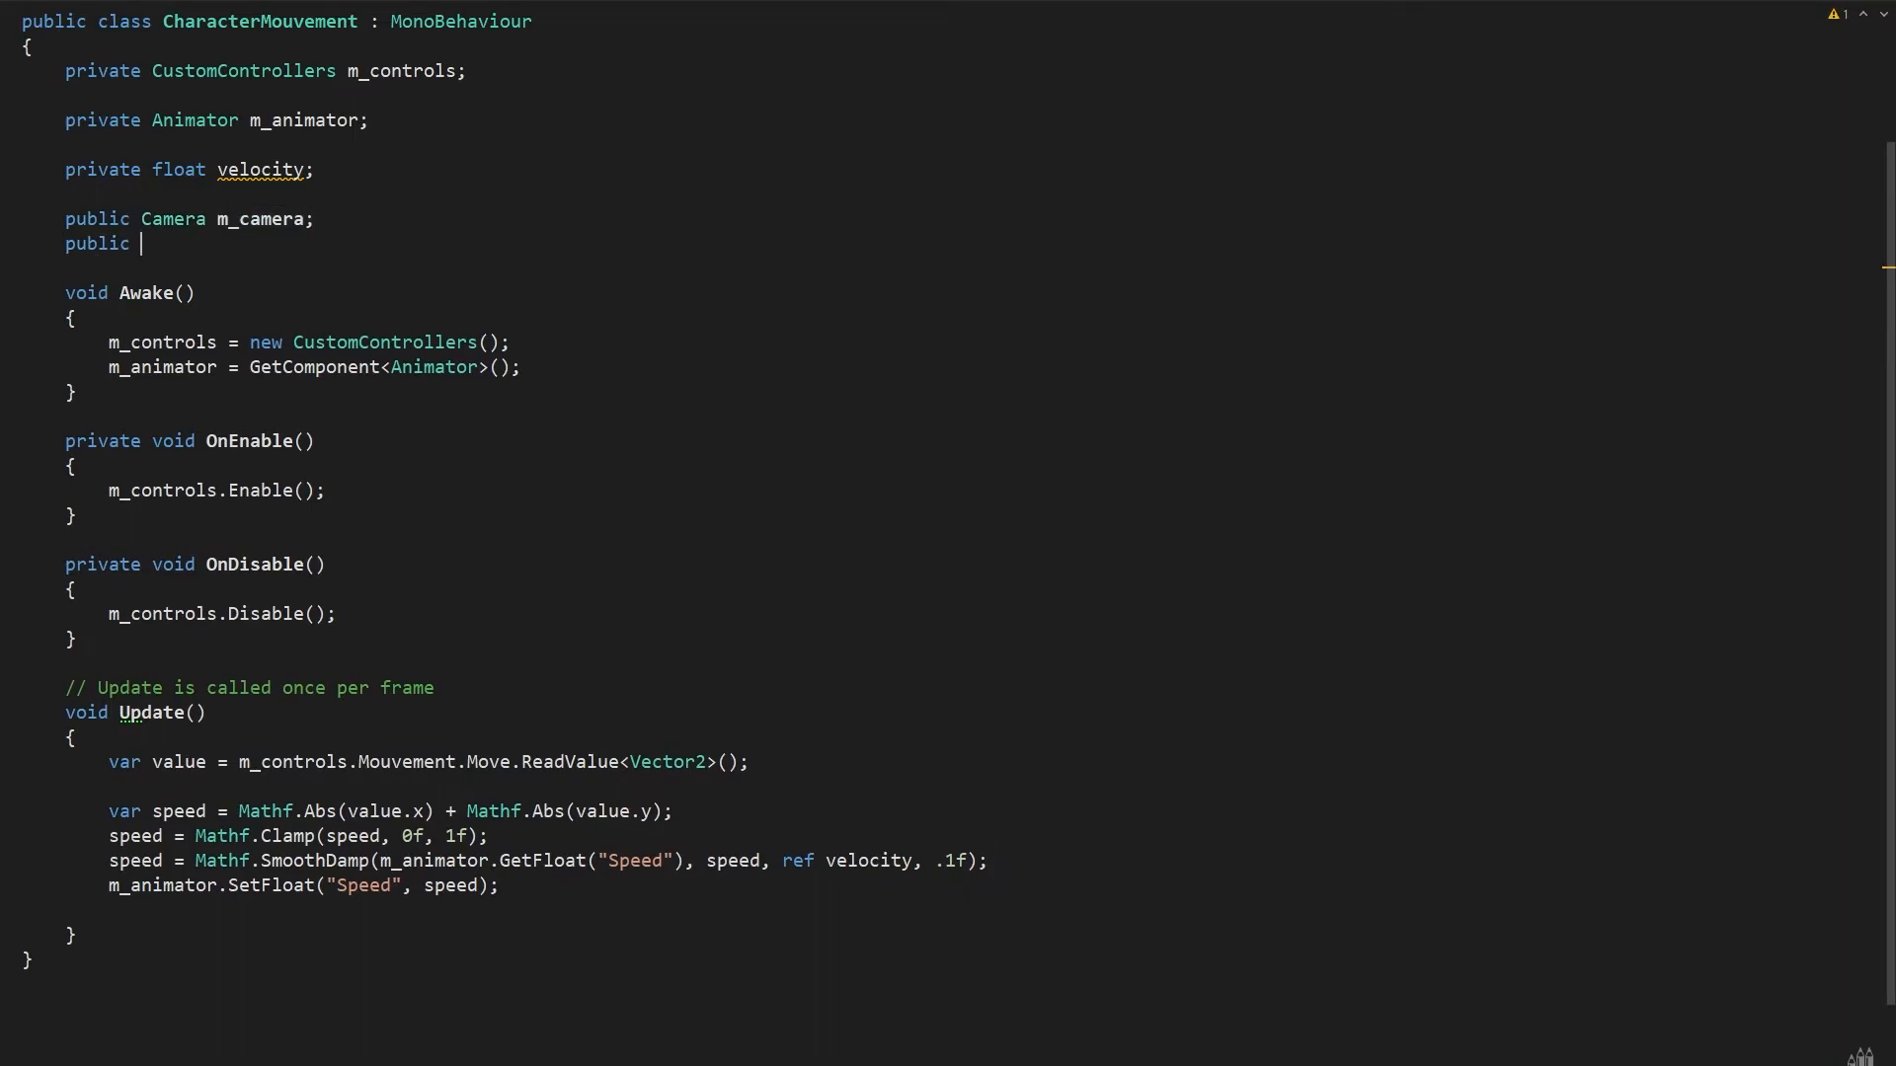
text(public float m_turnSpeed =)
key(Return)
key(Return)
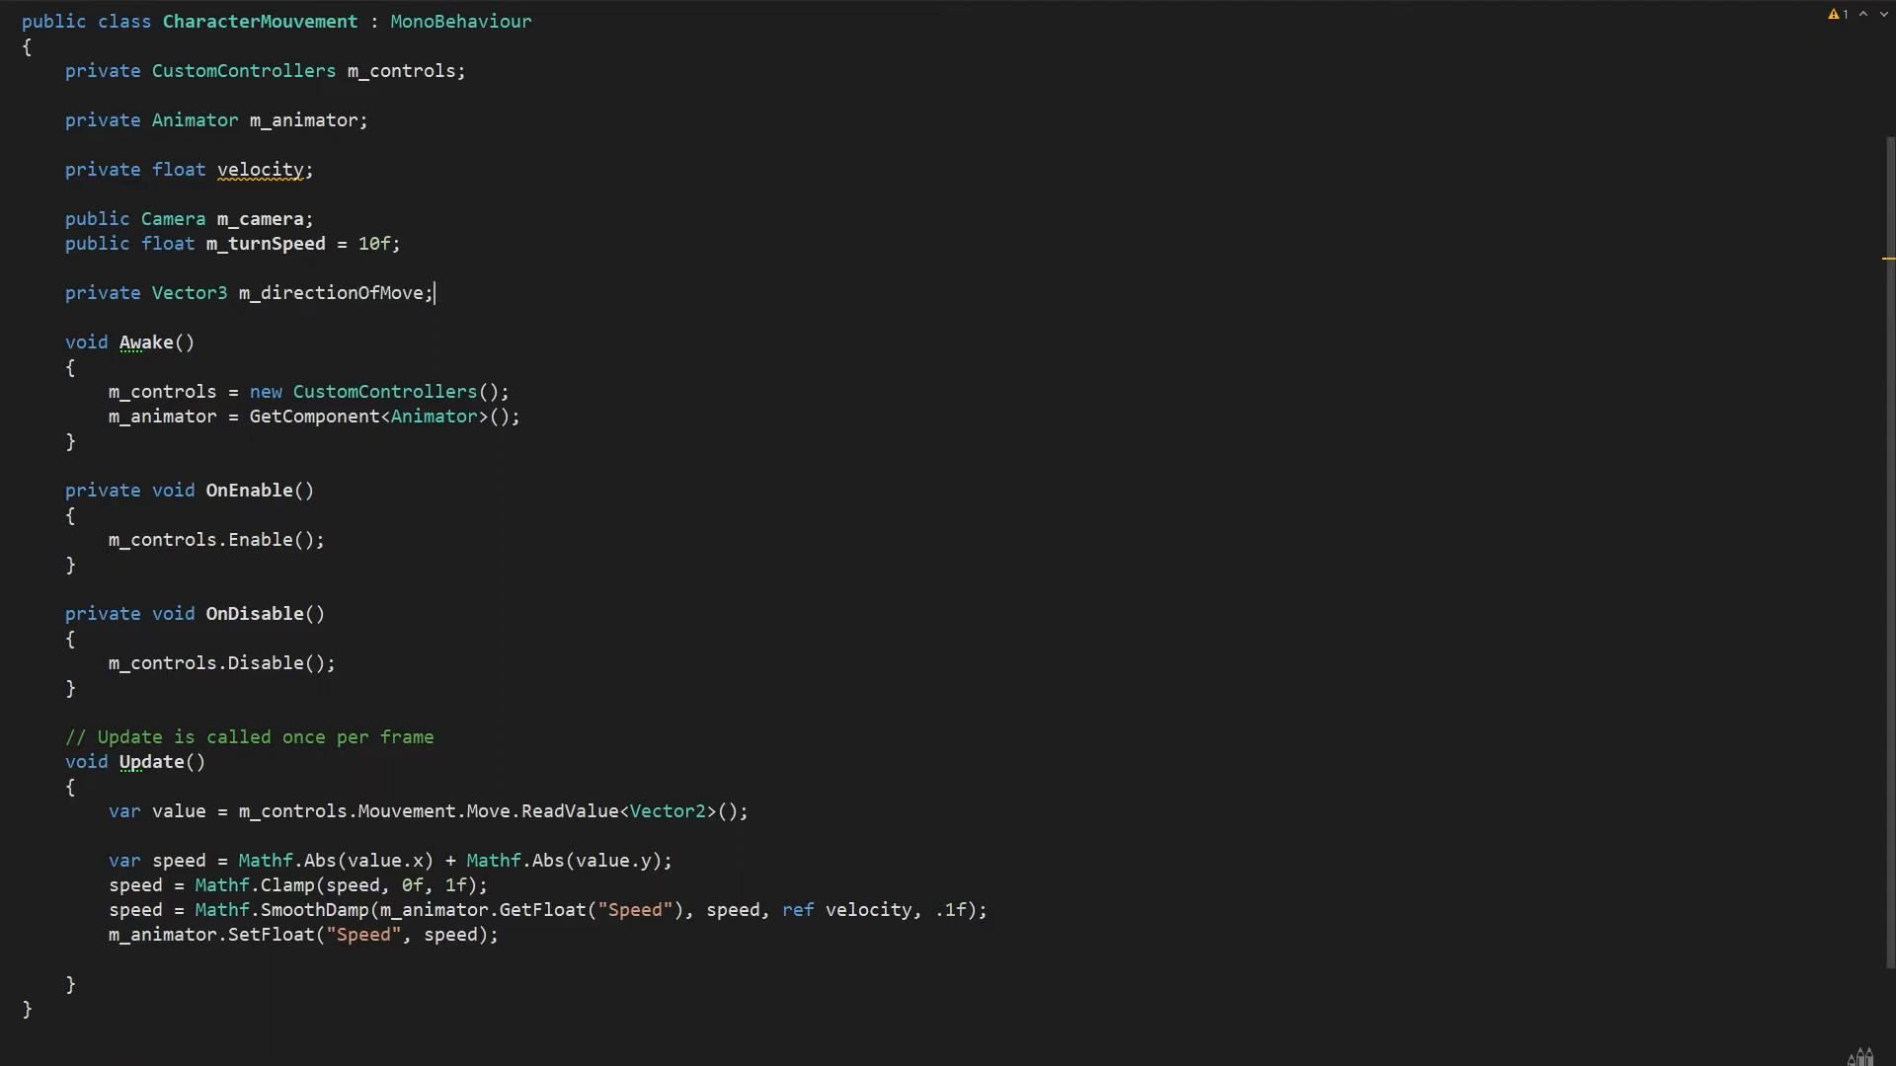
- Below Update, add a private Vector3 method ExtractDirectionFromCamera() that returns Vector3.ProjectOnPlane(m_camera.transform.forward, Vector3.up)
scroll(622, 779, down, 2)
click(546, 842)
key(Down)
key(Return)
key(Return)
key(Return)
key(Up)
scroll(546, 842, down, 1)
text(publ)
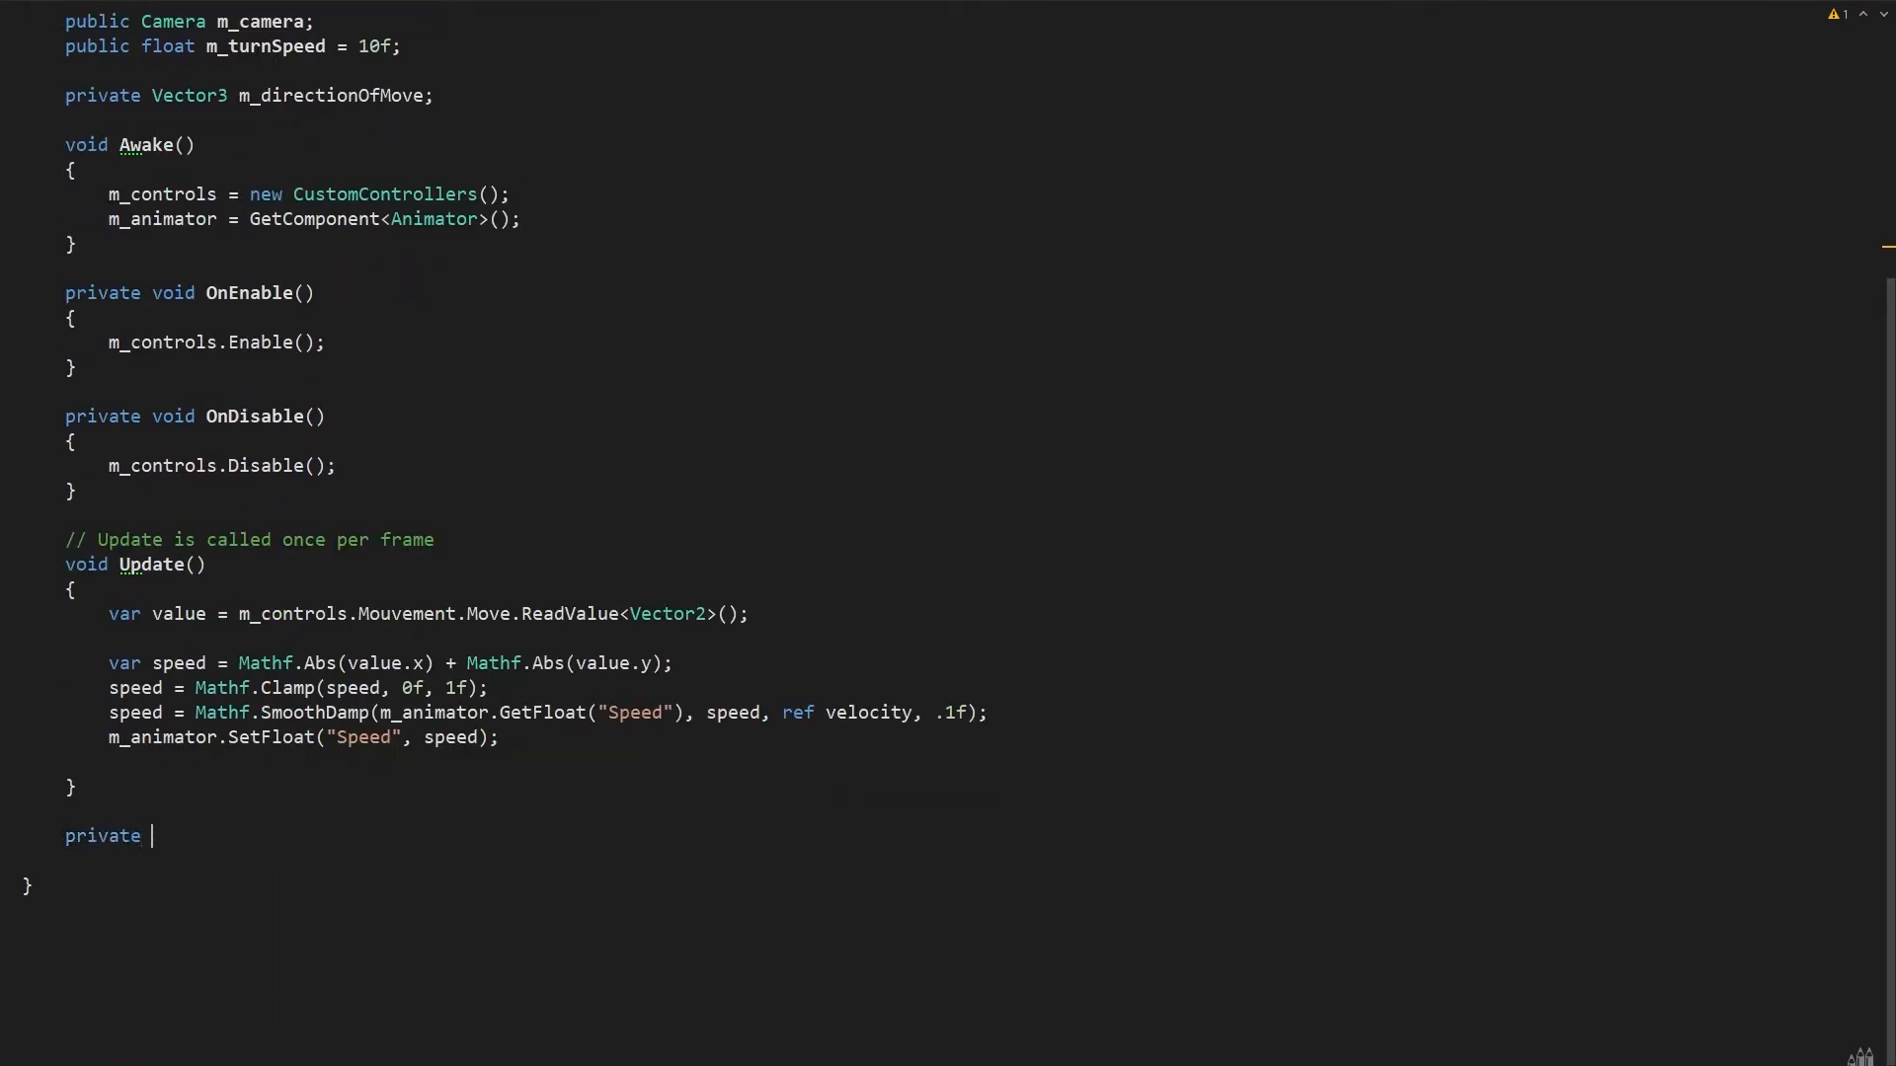
text(()
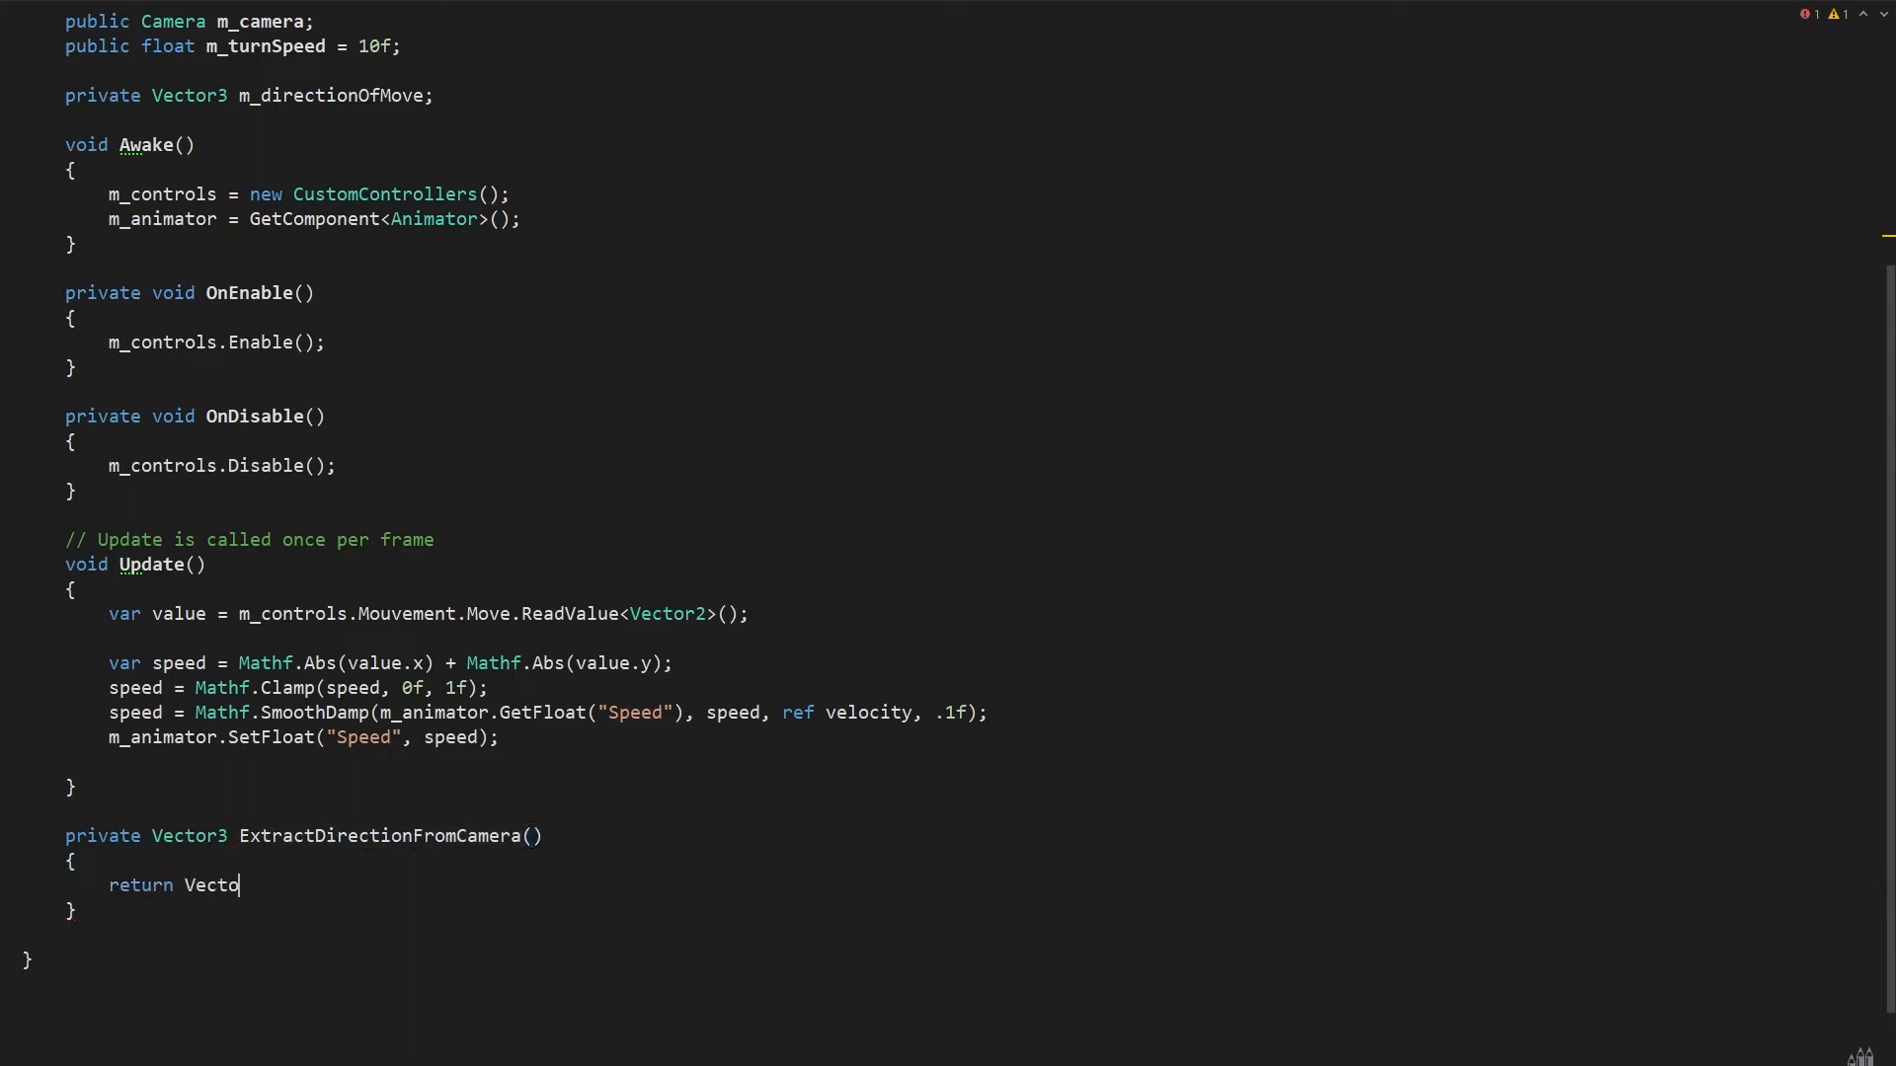
text(jectOnPlane(m_camera.transform.forward)
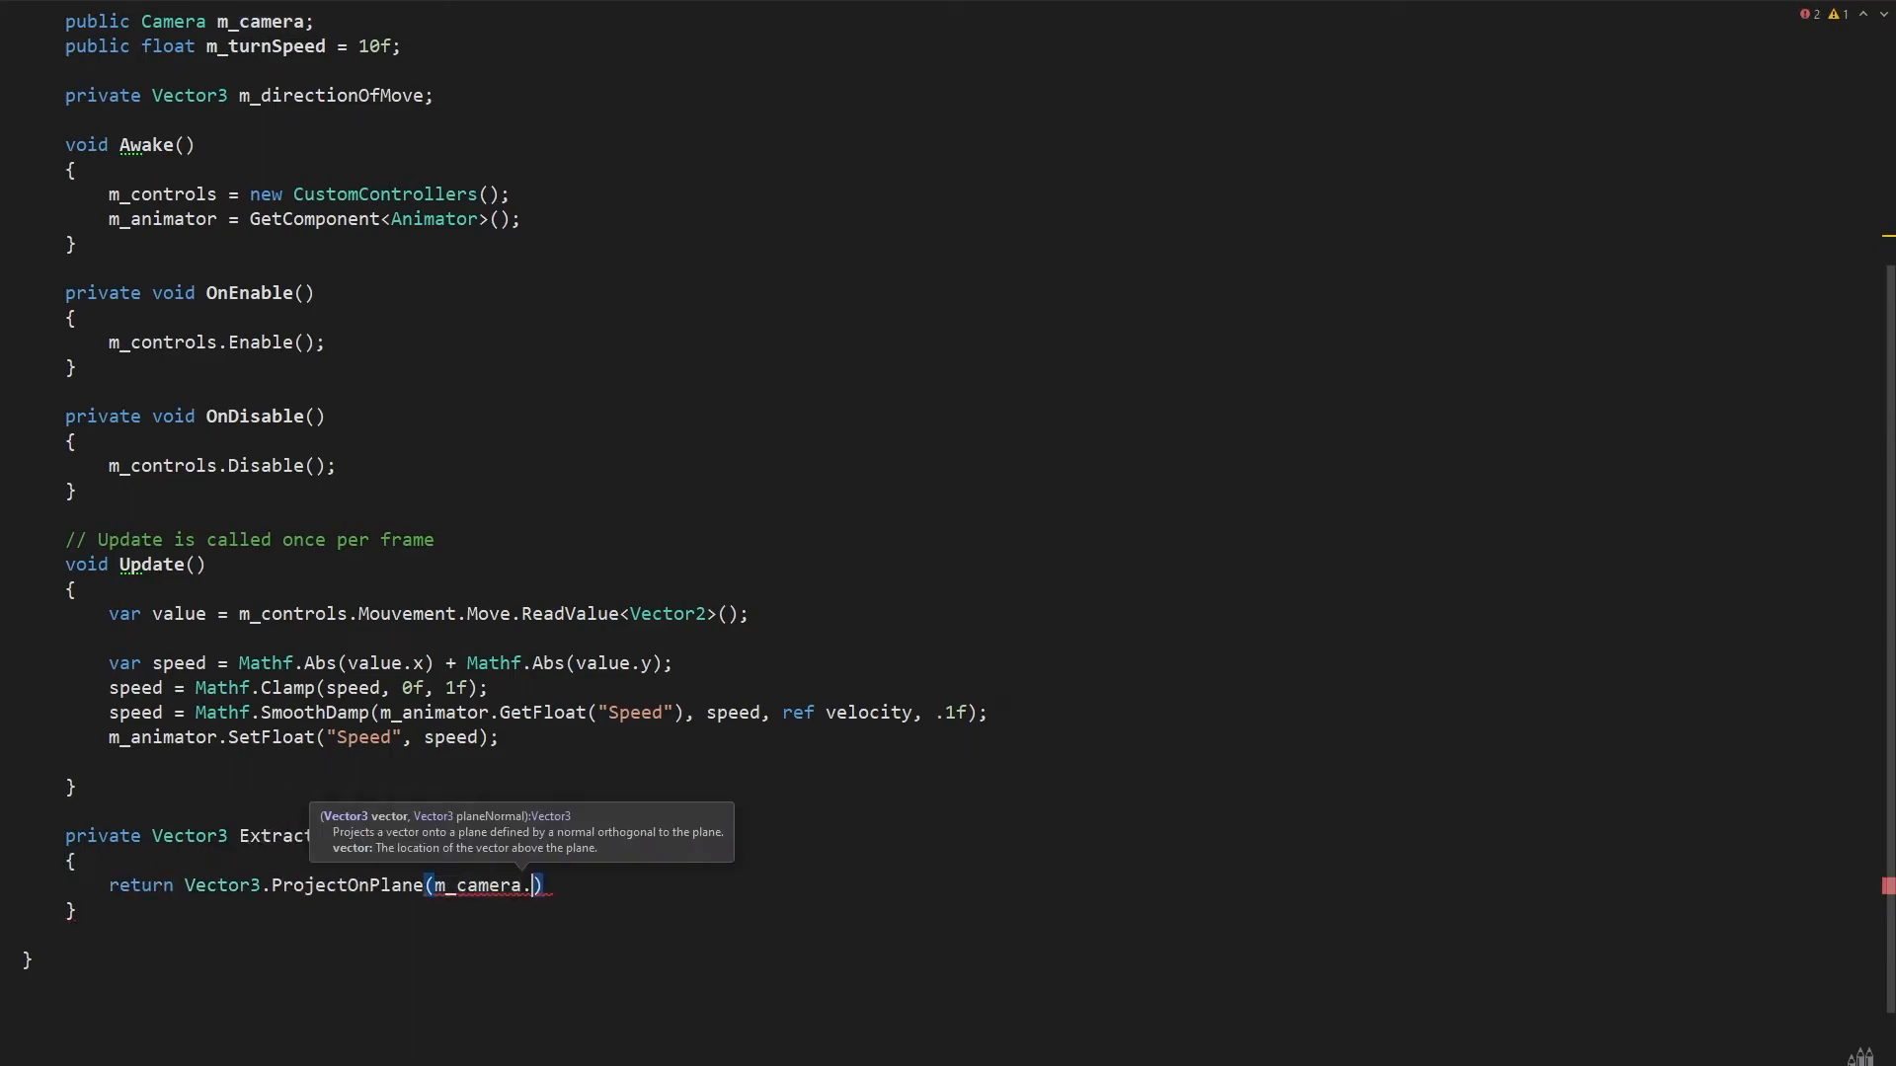
text(,Vector3.up)
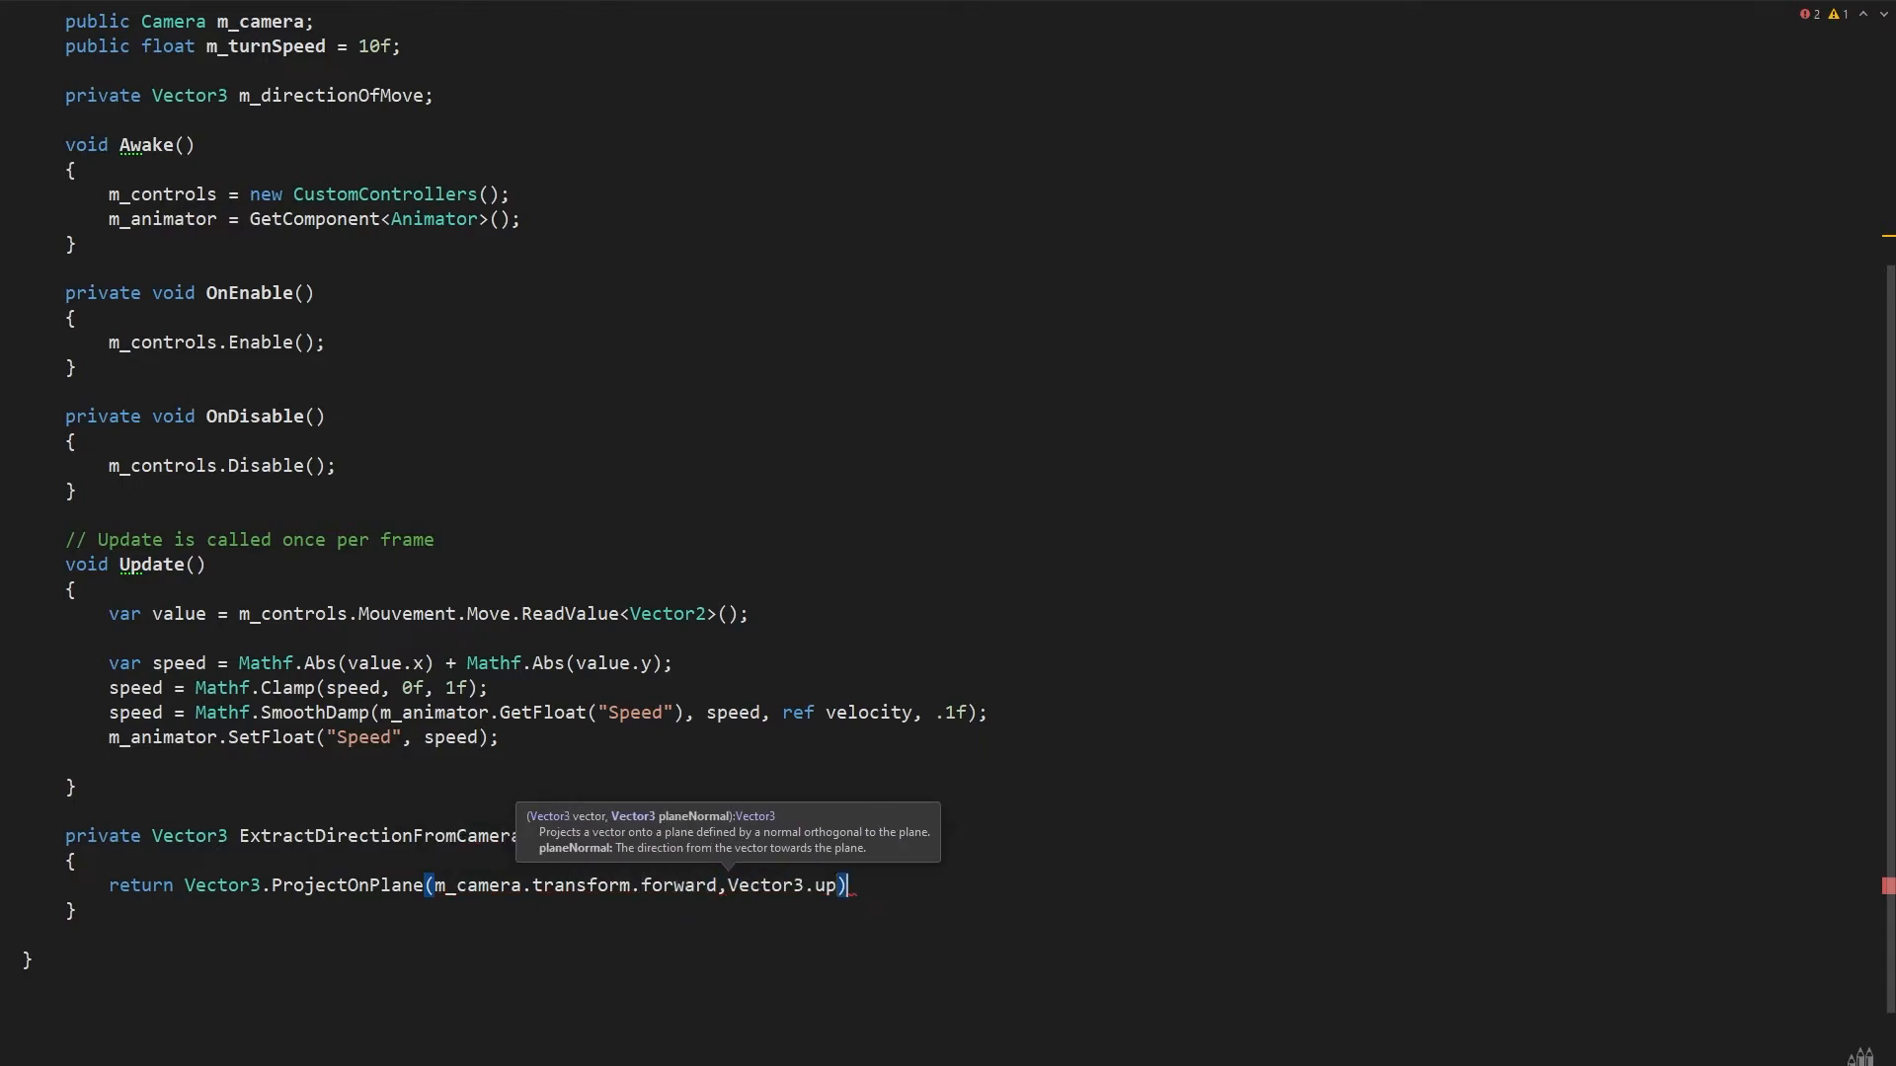
text();)
- In Update after the SetFloat line, assign m_directionOfMove = ExtractDirectionFromCamera()
click(527, 745)
key(Return)
key(Return)
text(m_directionOfMove )
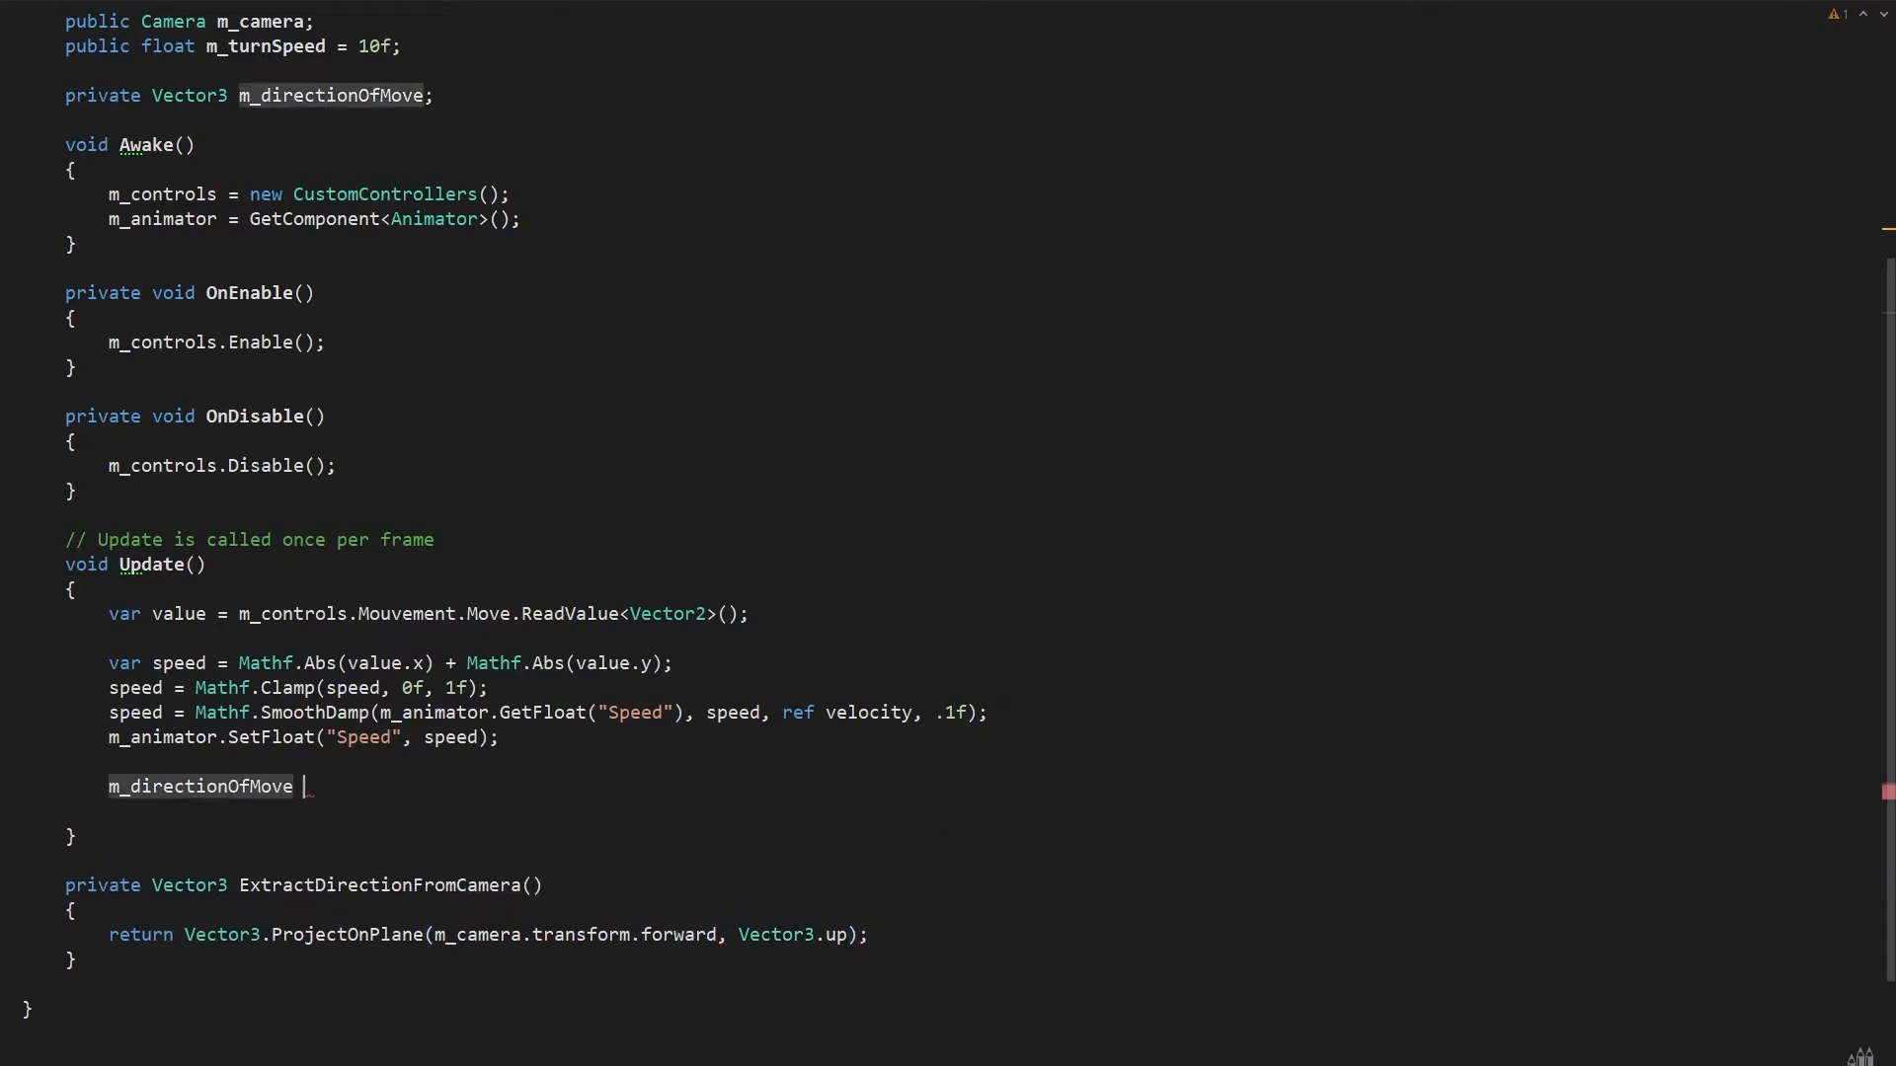
text(= ExtractDirectionFromCamera()m_)
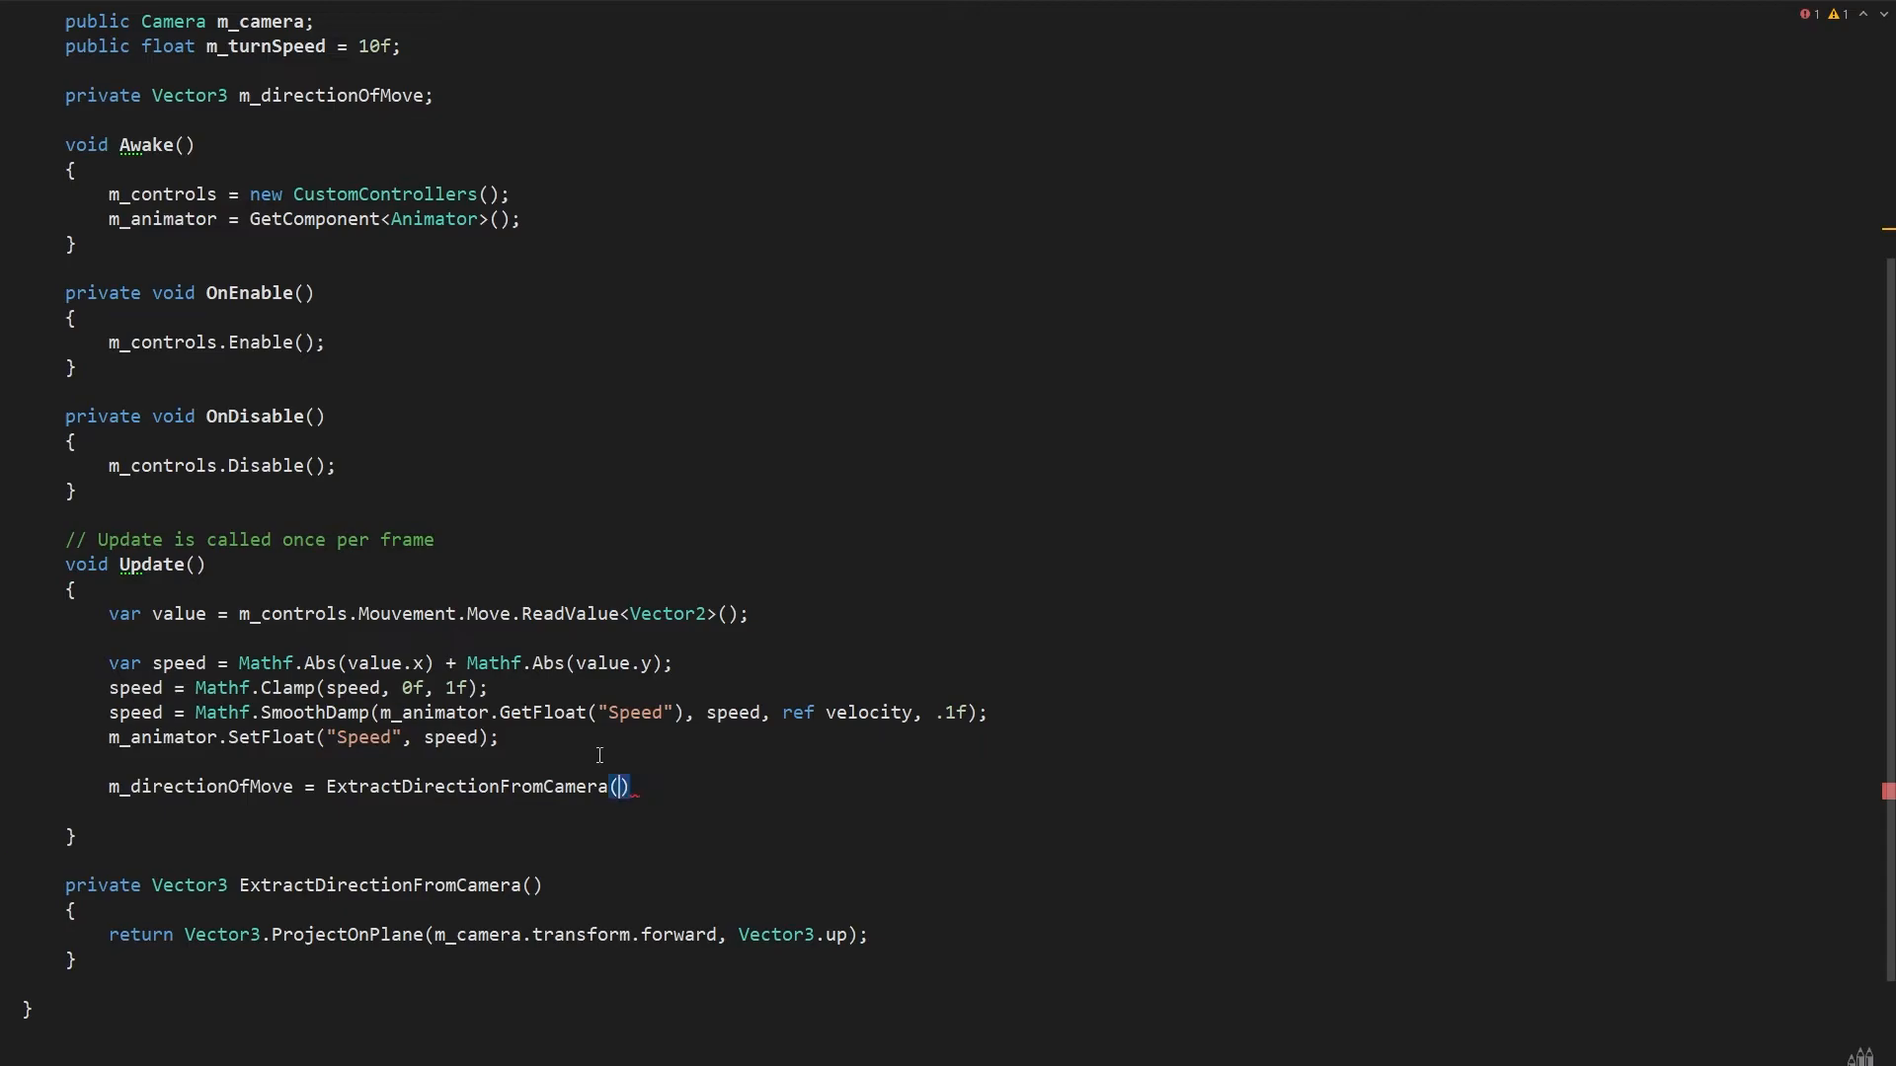
key(BackSpace)
key(BackSpace)
text();)
key(Return)
- Add the guard if (!(value.magnitude > .1f)) return; and declare var moveVector = new Vector3(value.x, 0, value.y) below it
scroll(512, 669, down, 2)
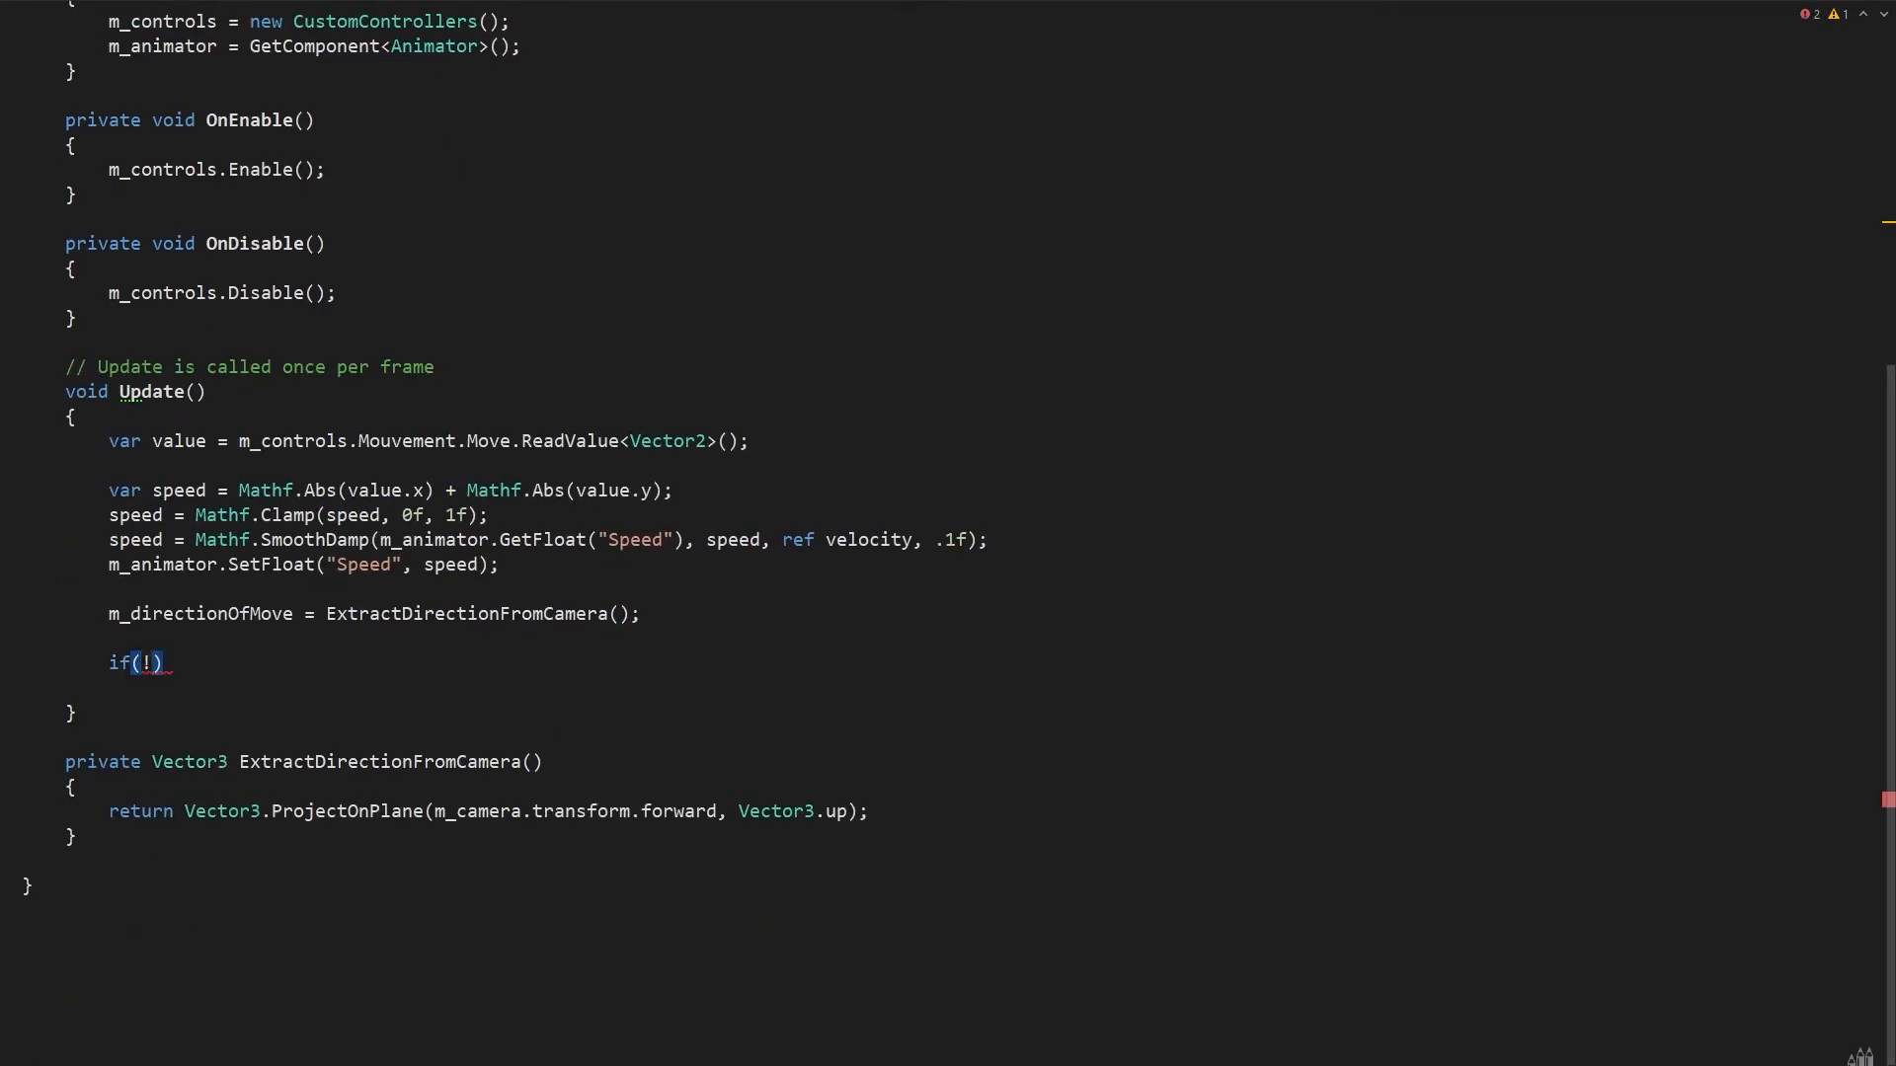
text(if (!(value.magnitude > .1f)) return;)
key(Return)
text(c)
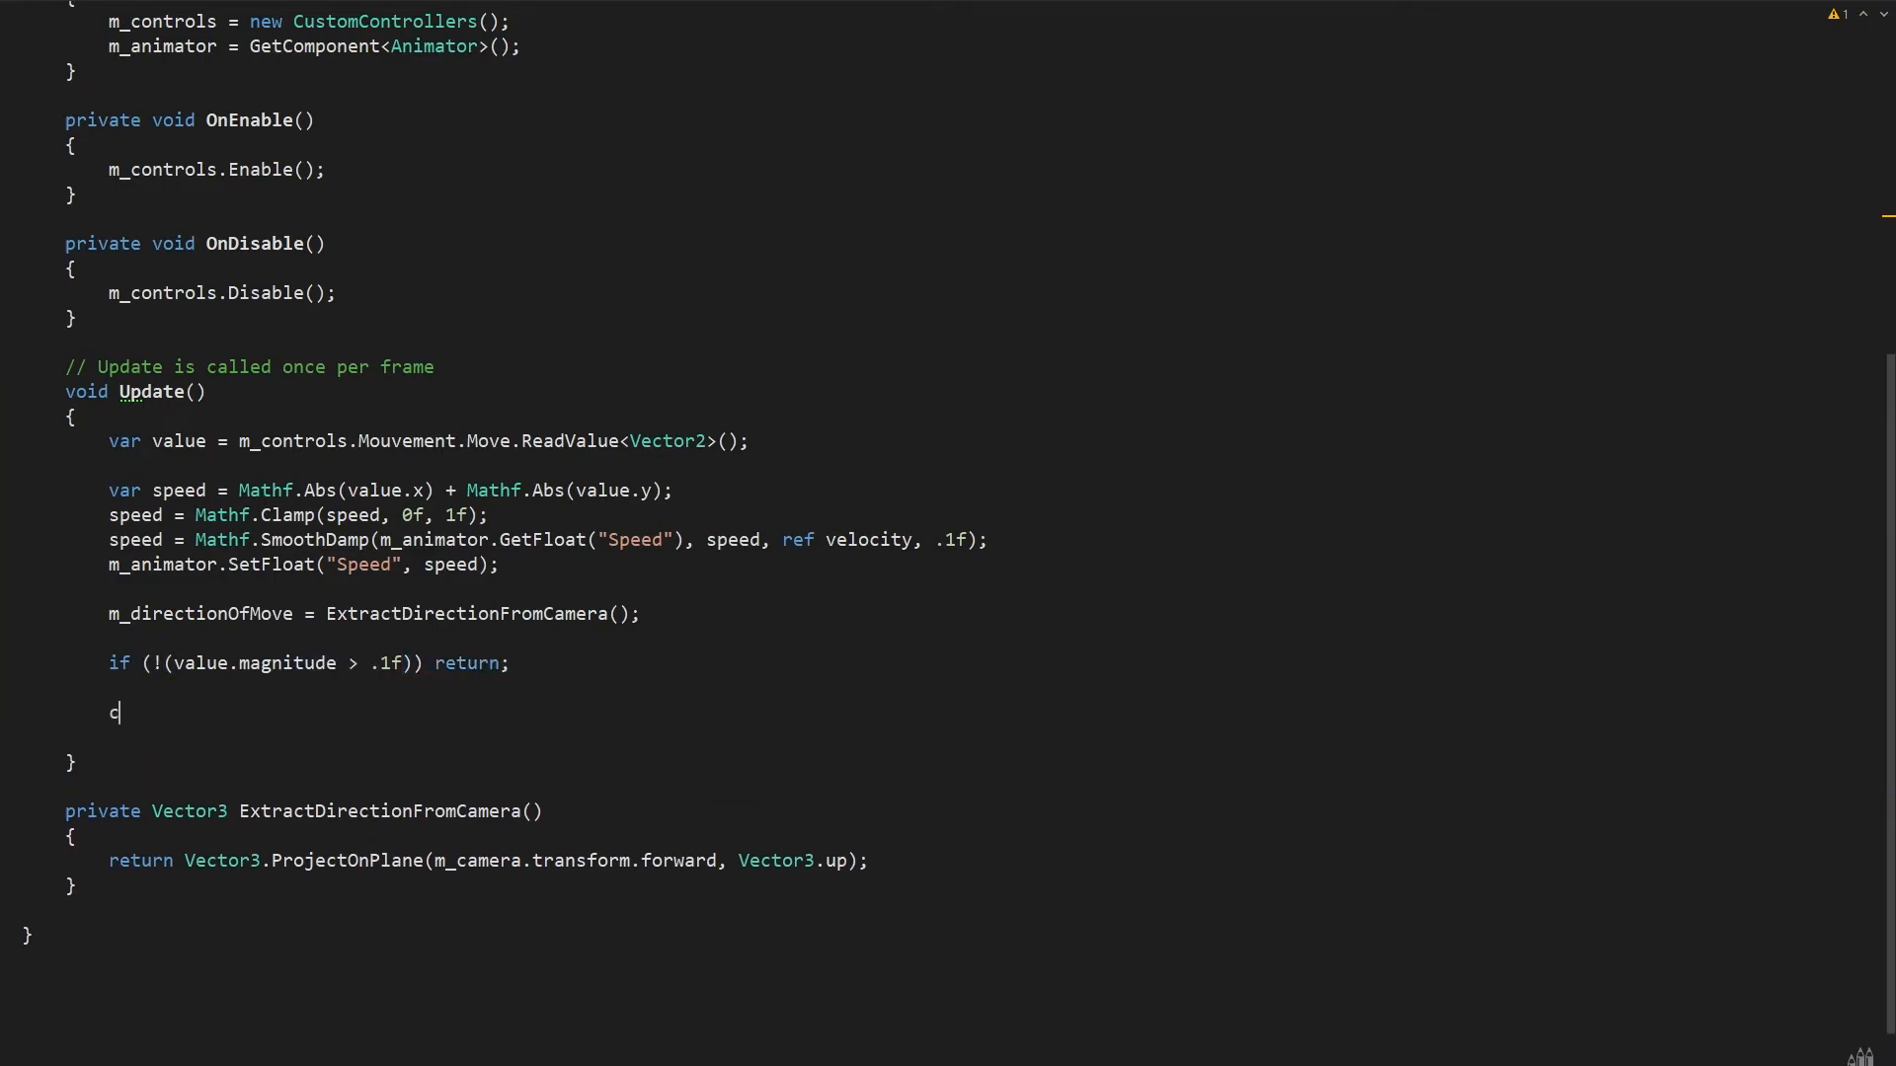
text(ar moveVectr)
key(BackSpace)
text(or = new Vector3(value.x, 0, value.y);)
key(Return)
- Declare var rotation = Quaternion.LookRotation(m_directionOfMove, Vector3.up) * Quaternion.LookRotation(moveVector, Vector3.up)
text(va)
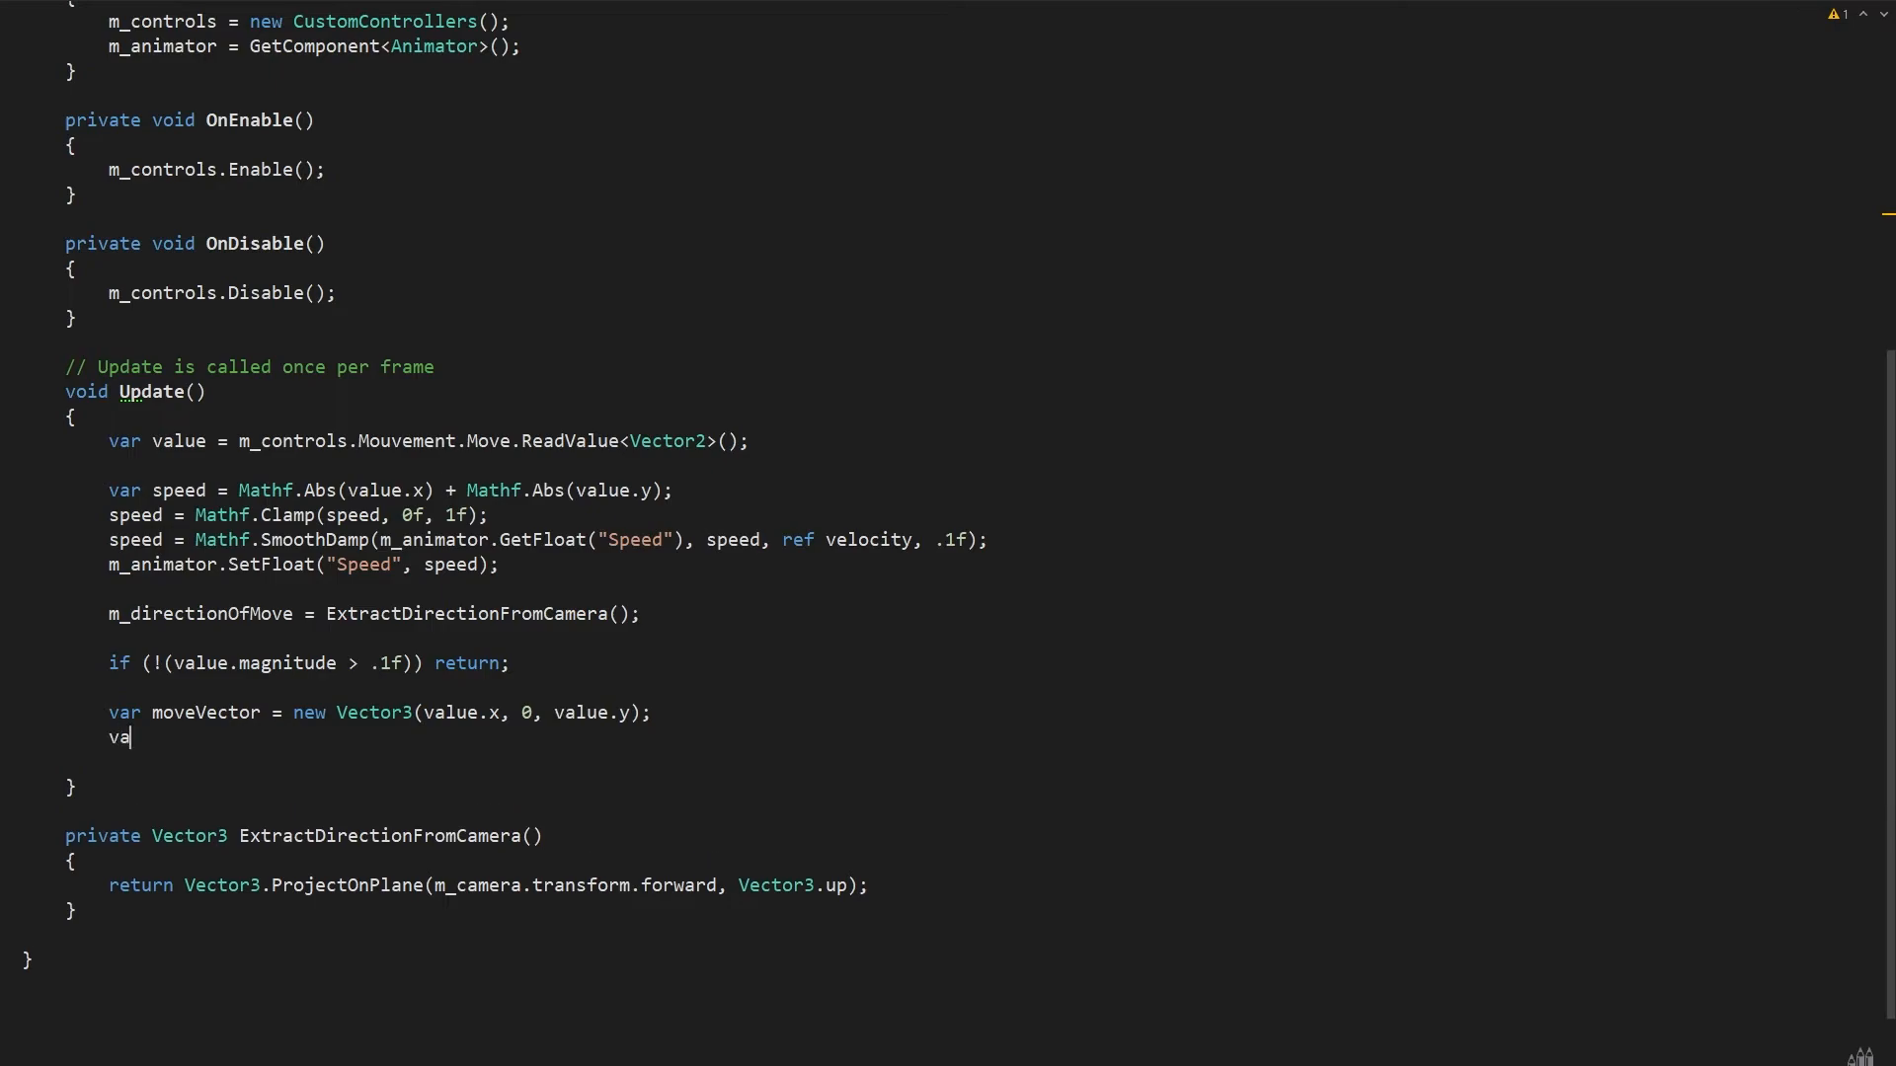
text(r rotation = Quaternion.LookRotation(moveVector))
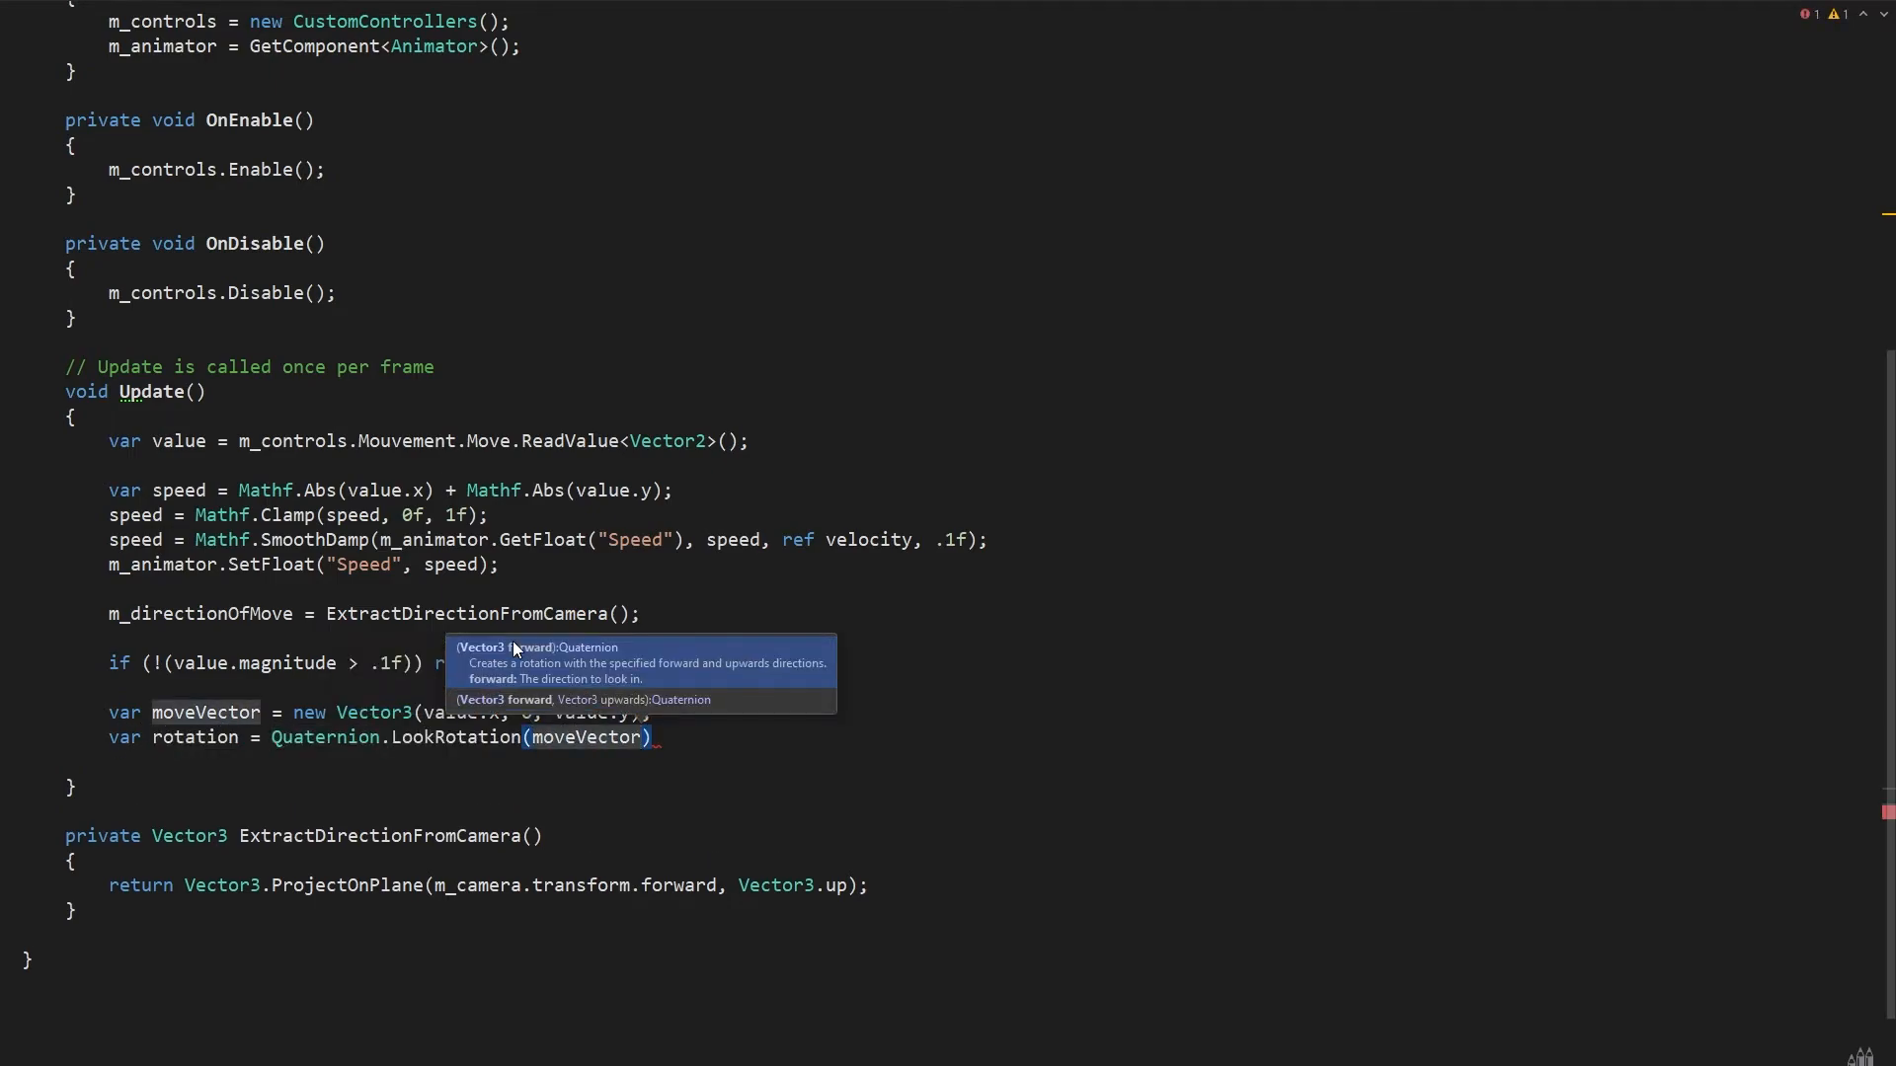
key(ctrl+shift+Left)
key(BackSpace)
text(m_directionOfMove)
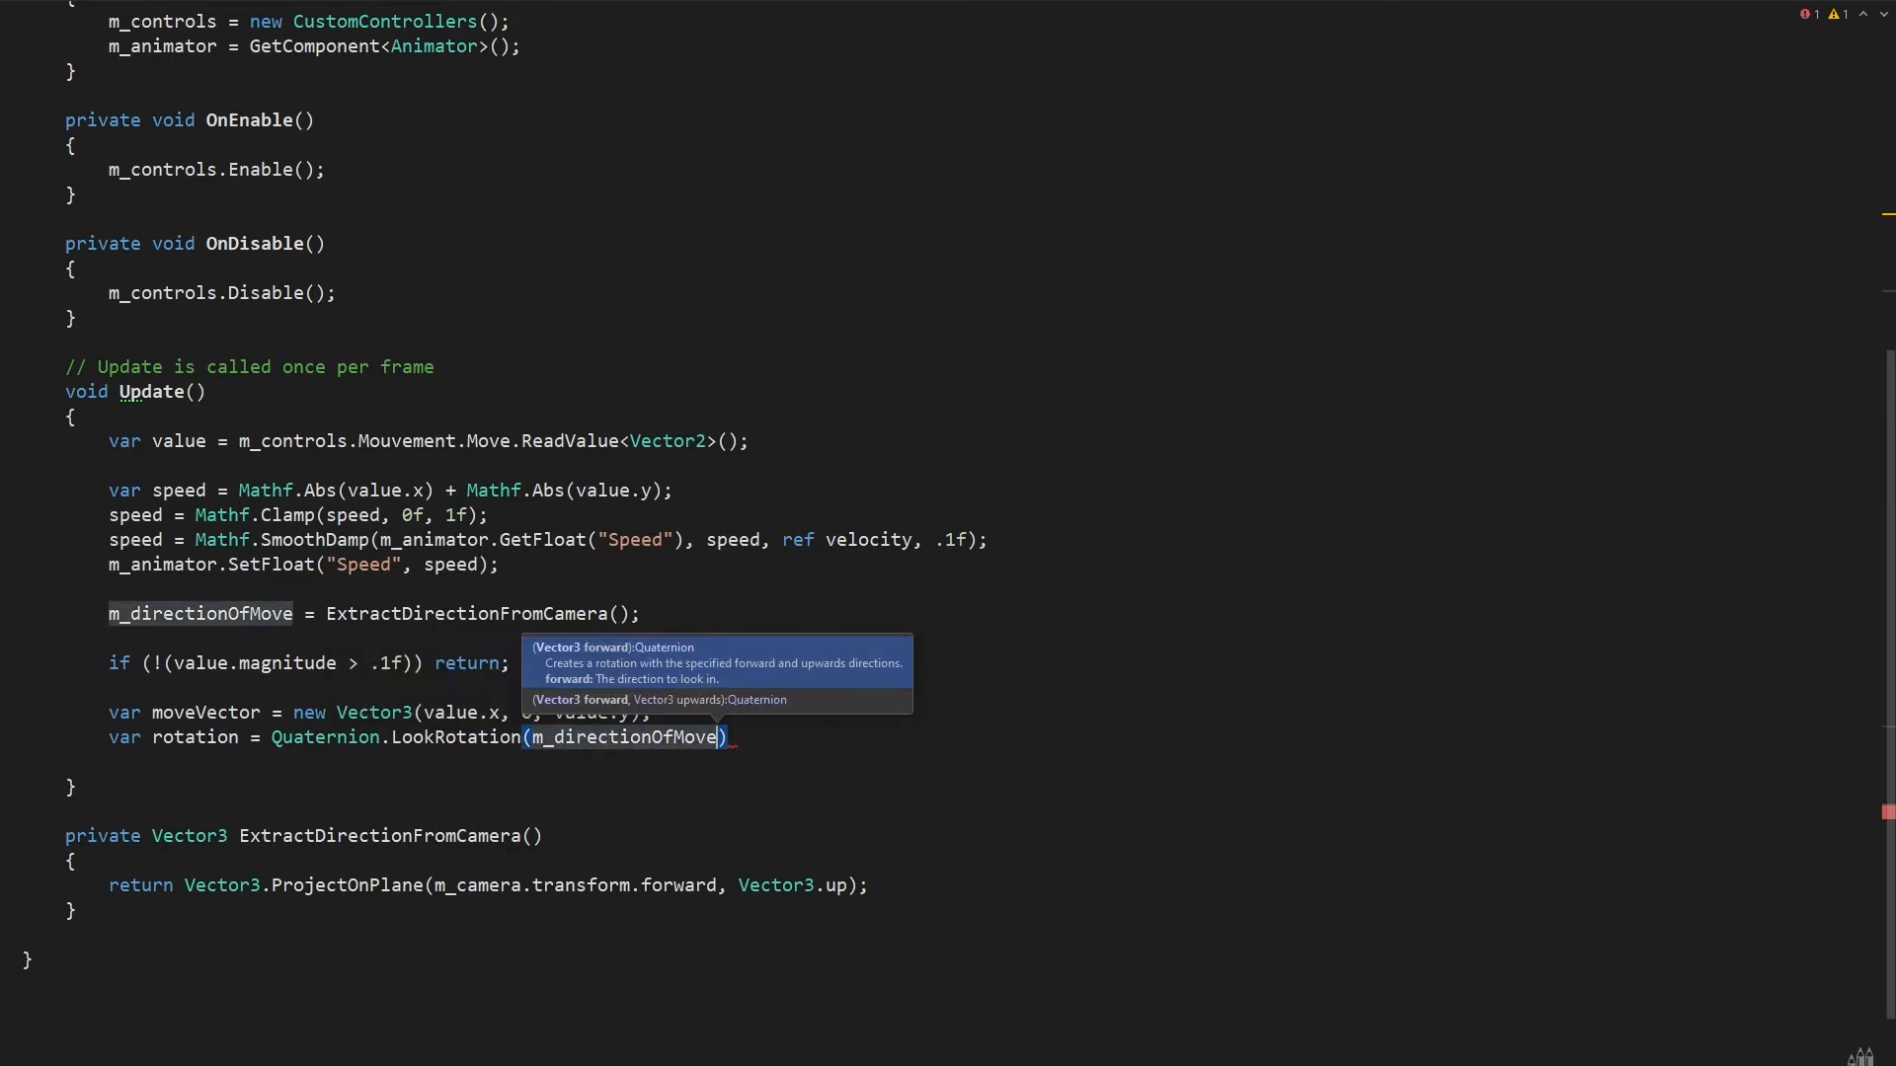
text(, Vector3.up) )
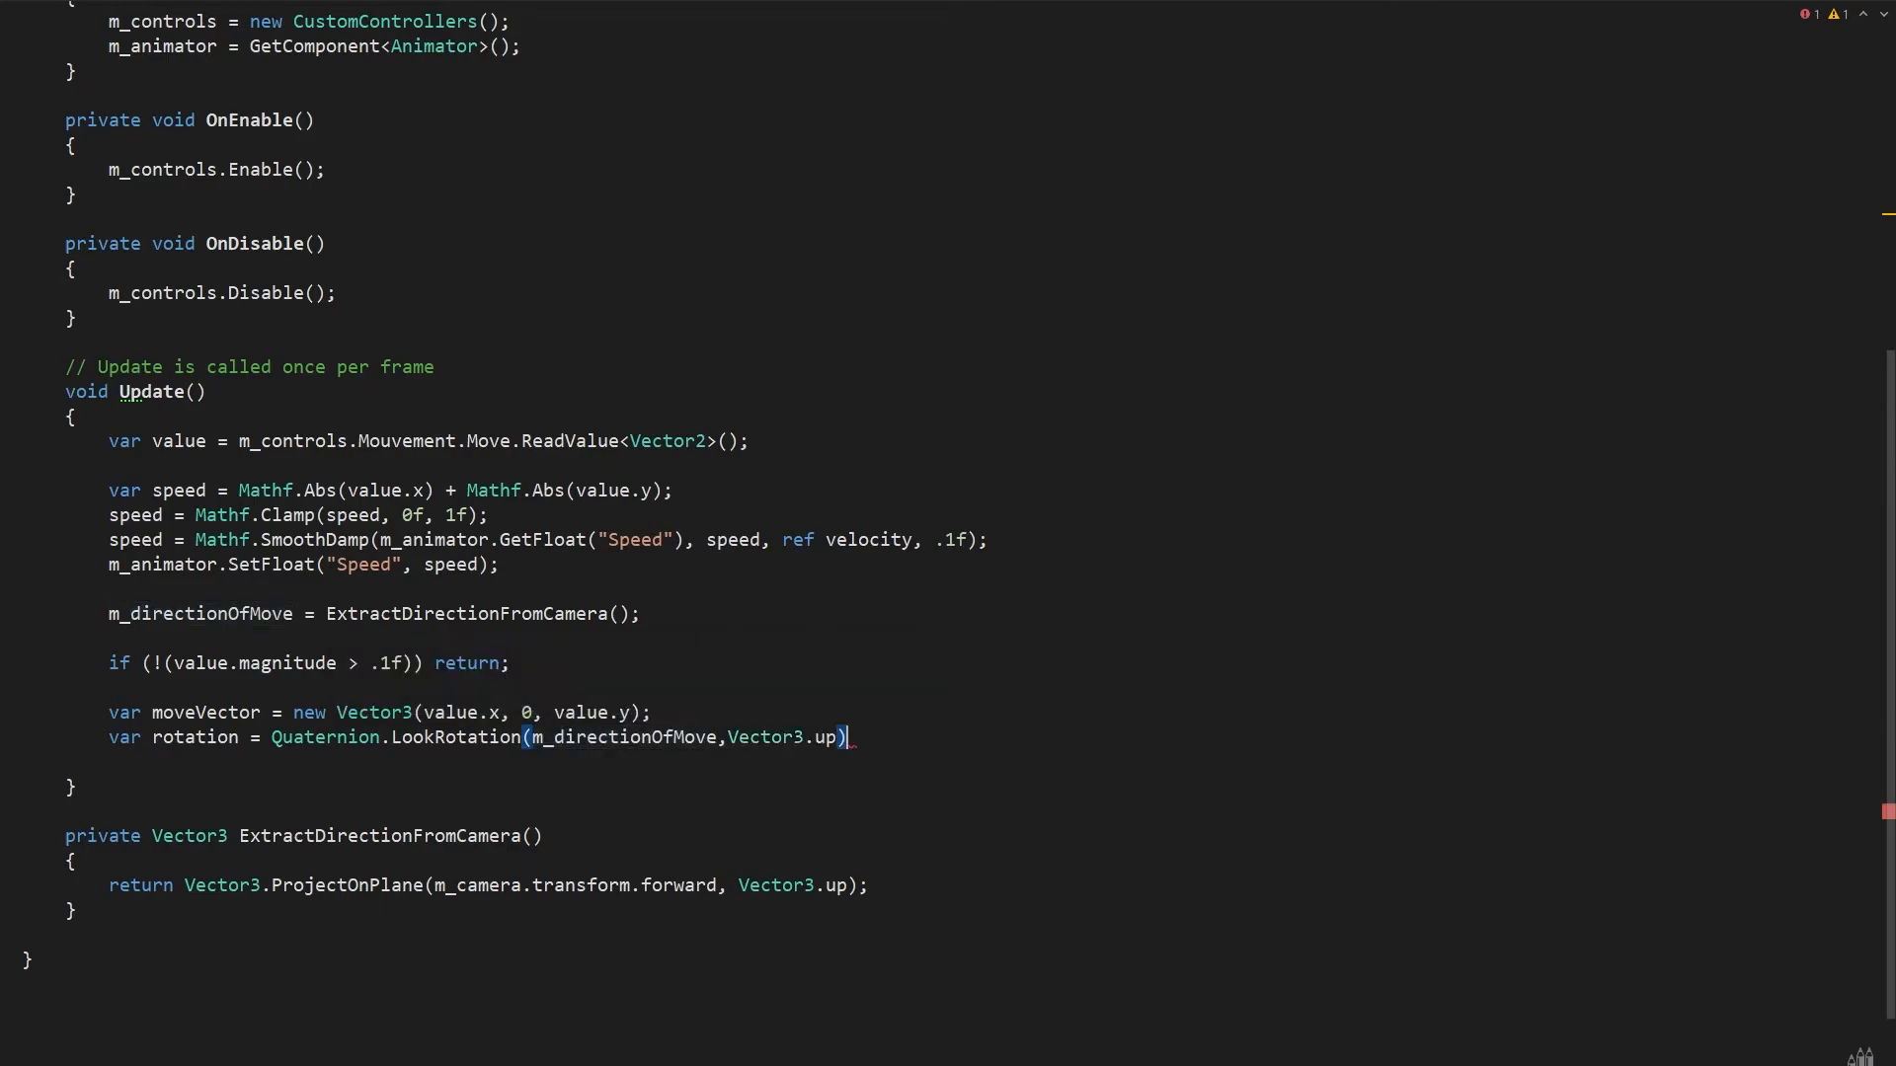
text(* Quaternion.LookRotation()
text(moveVector, )
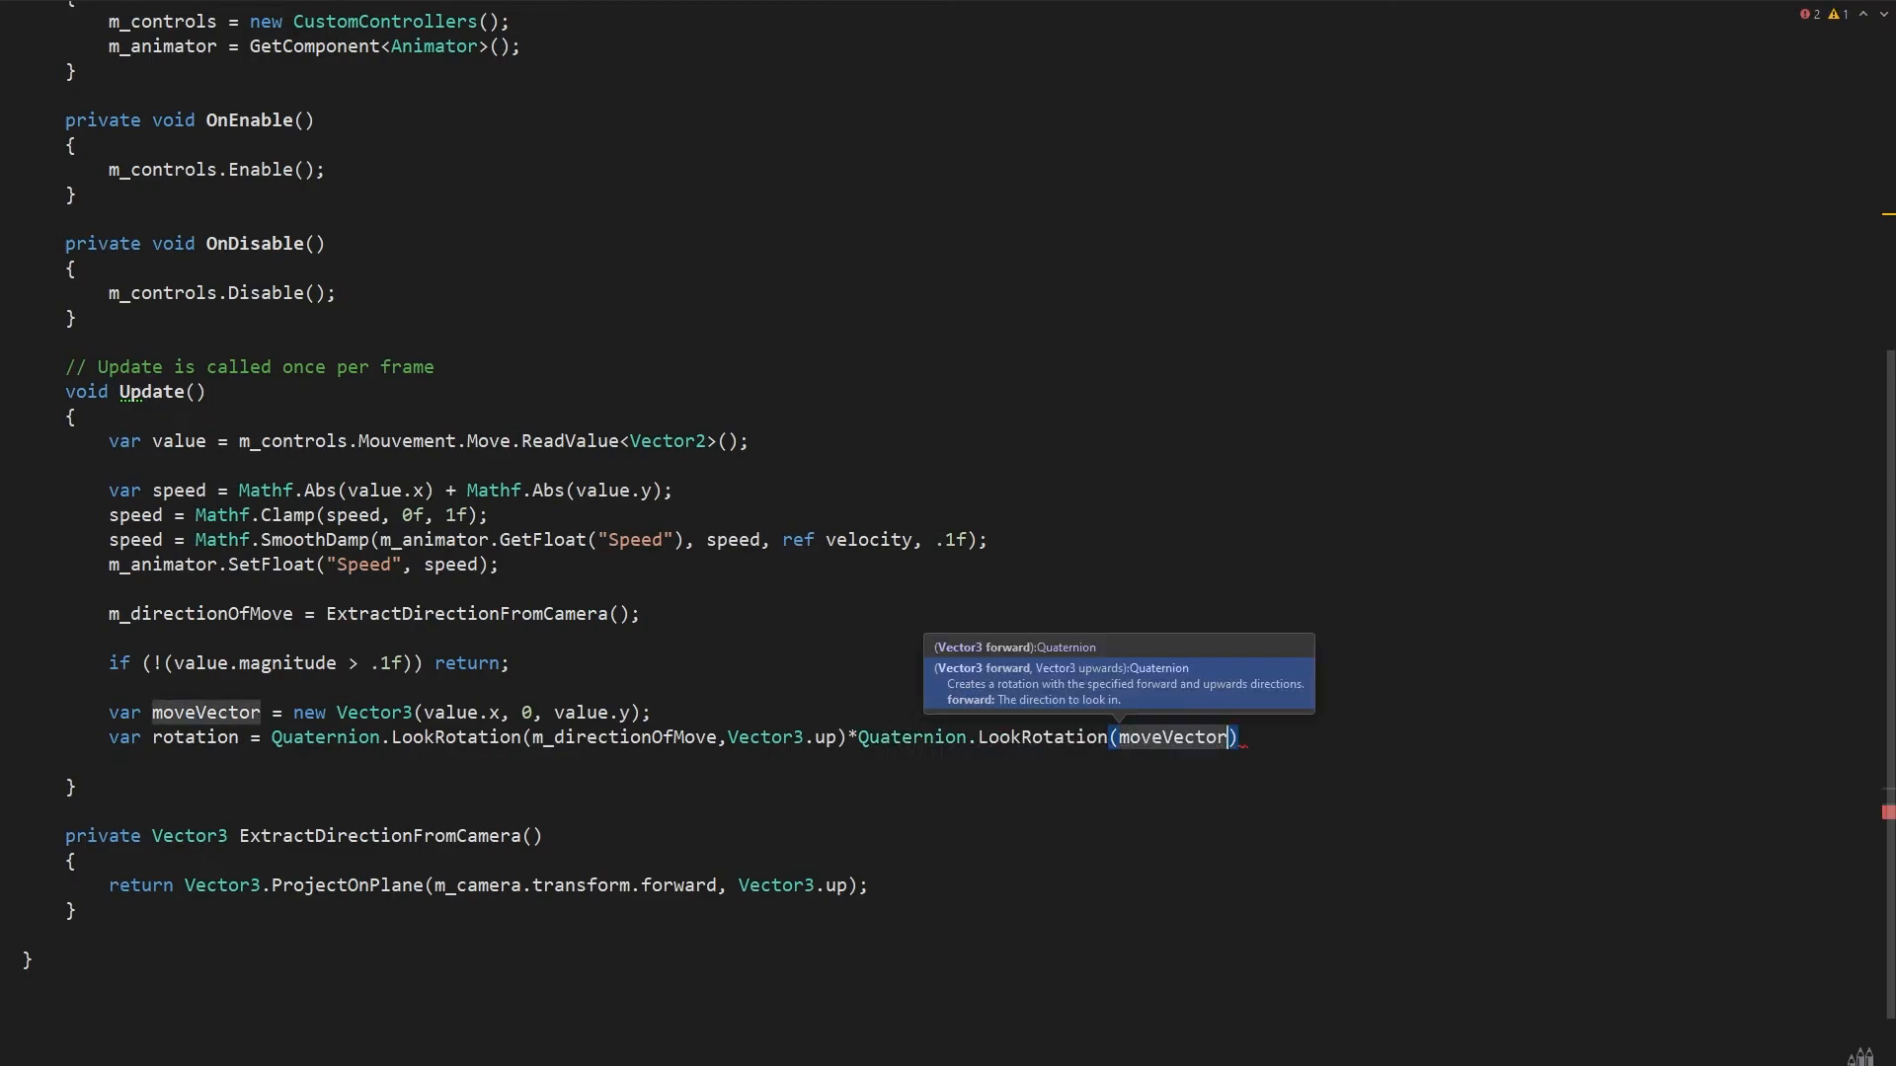
text(Vector3.up))
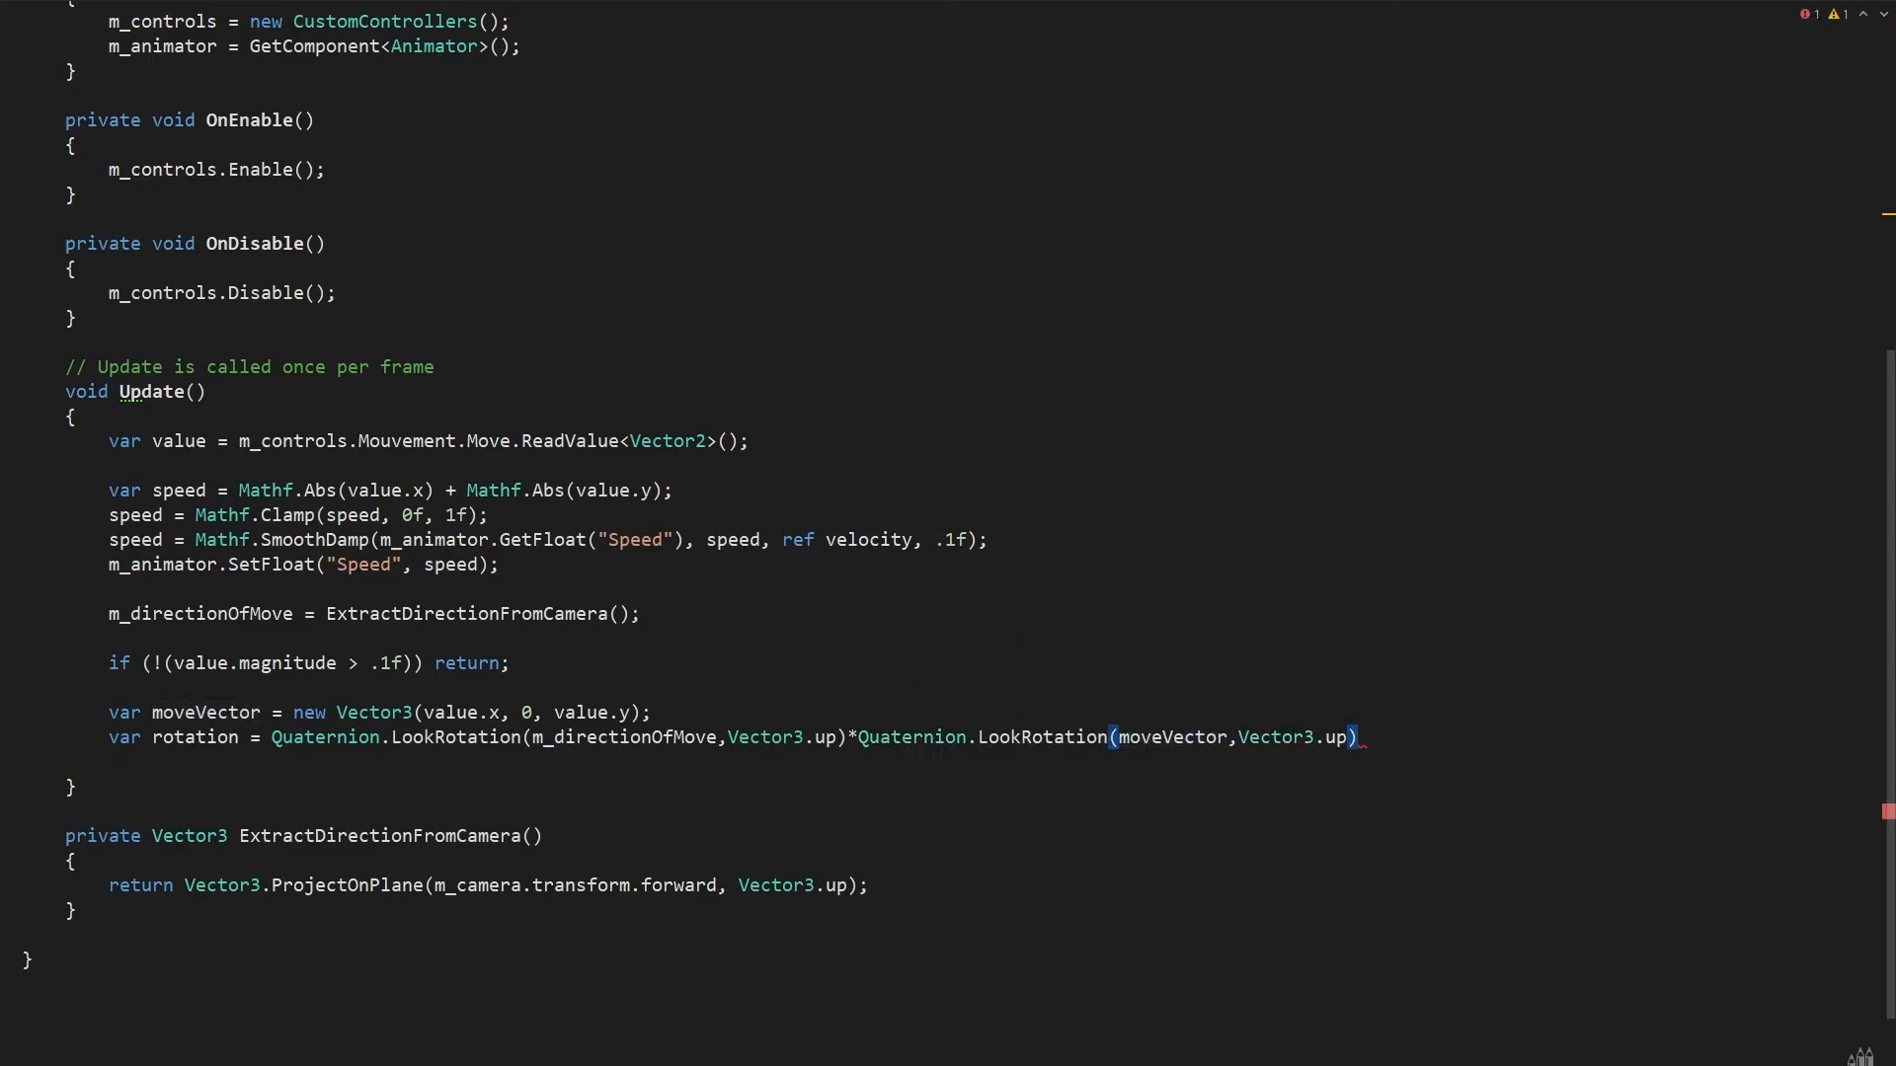
text(;)
- Declare lerpRotation as Quaternion.Lerp(transform.rotation, rotation, m_turnSpeed * Time.deltaTime) and assign it to transform.rotation
key(Return)
text(var lerpRotation = Quaternion.Lerp)
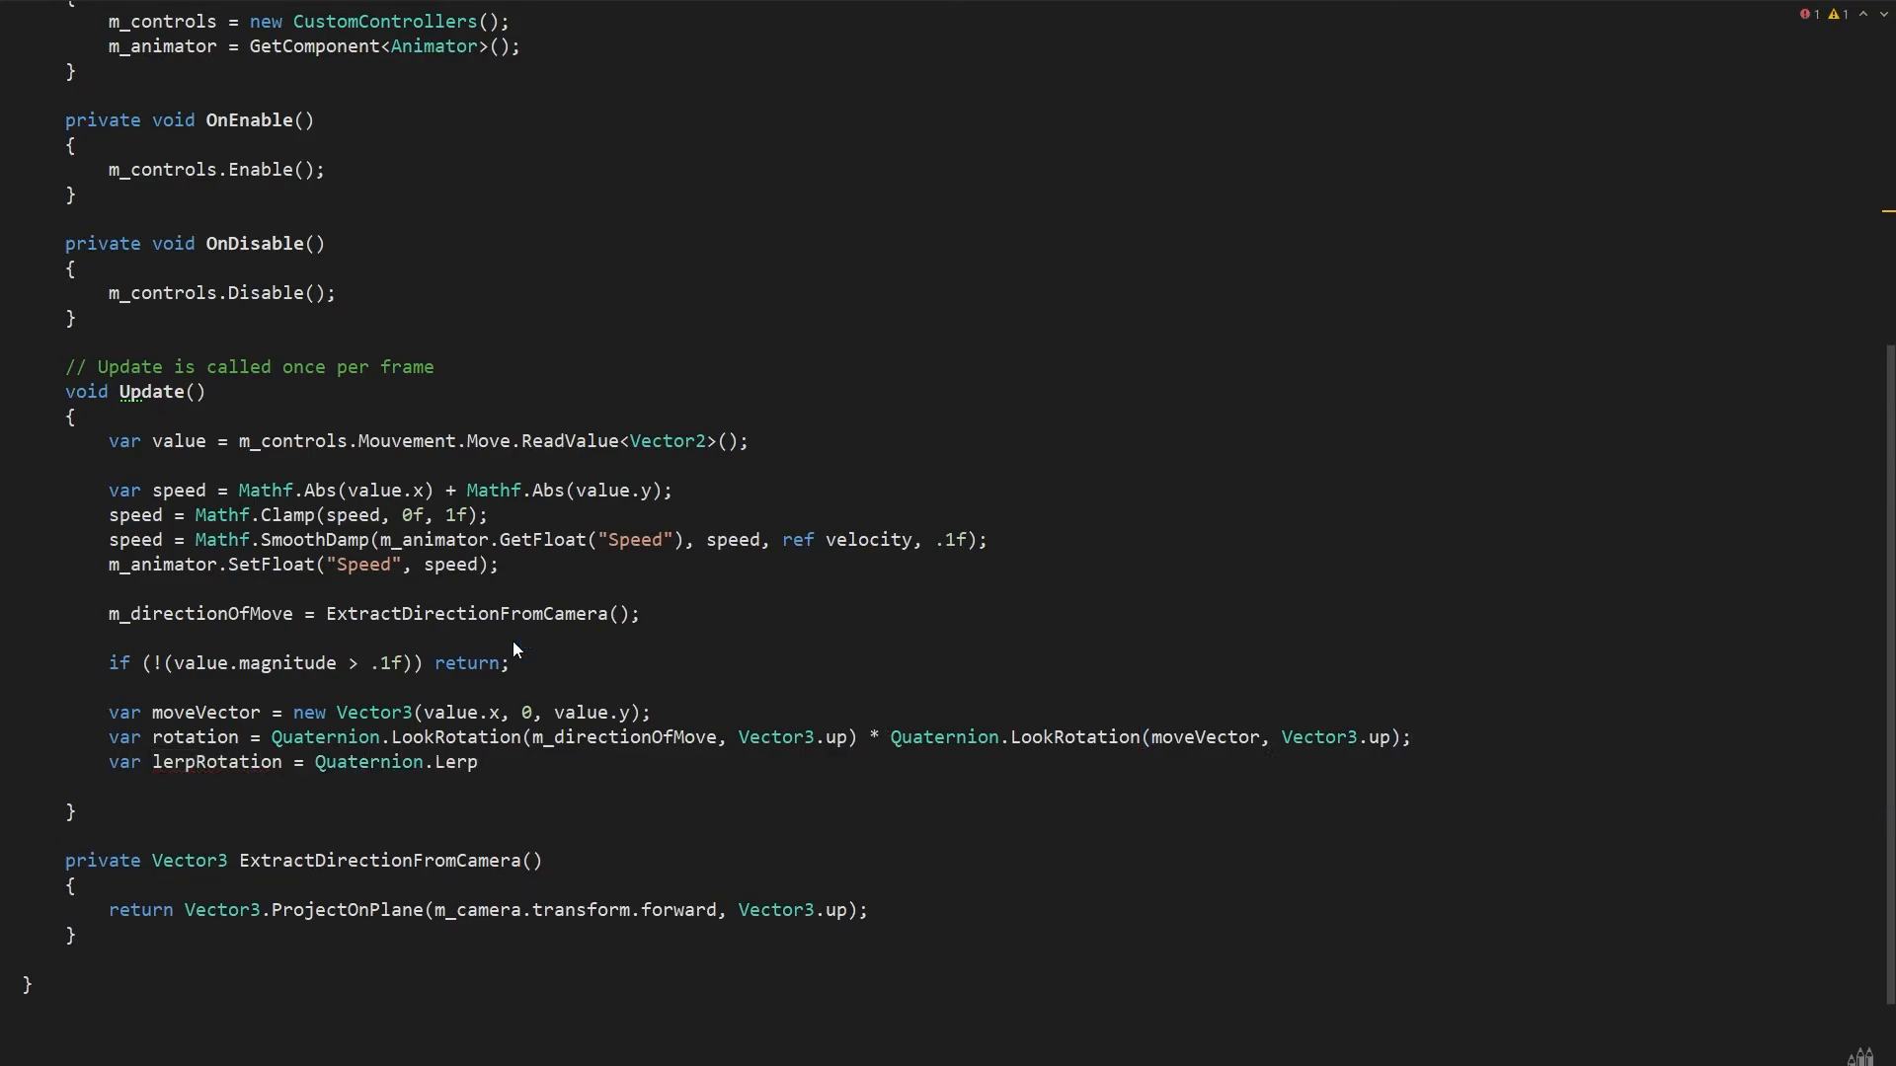
text((transform.rotation, rotation, m_turnSpeed)
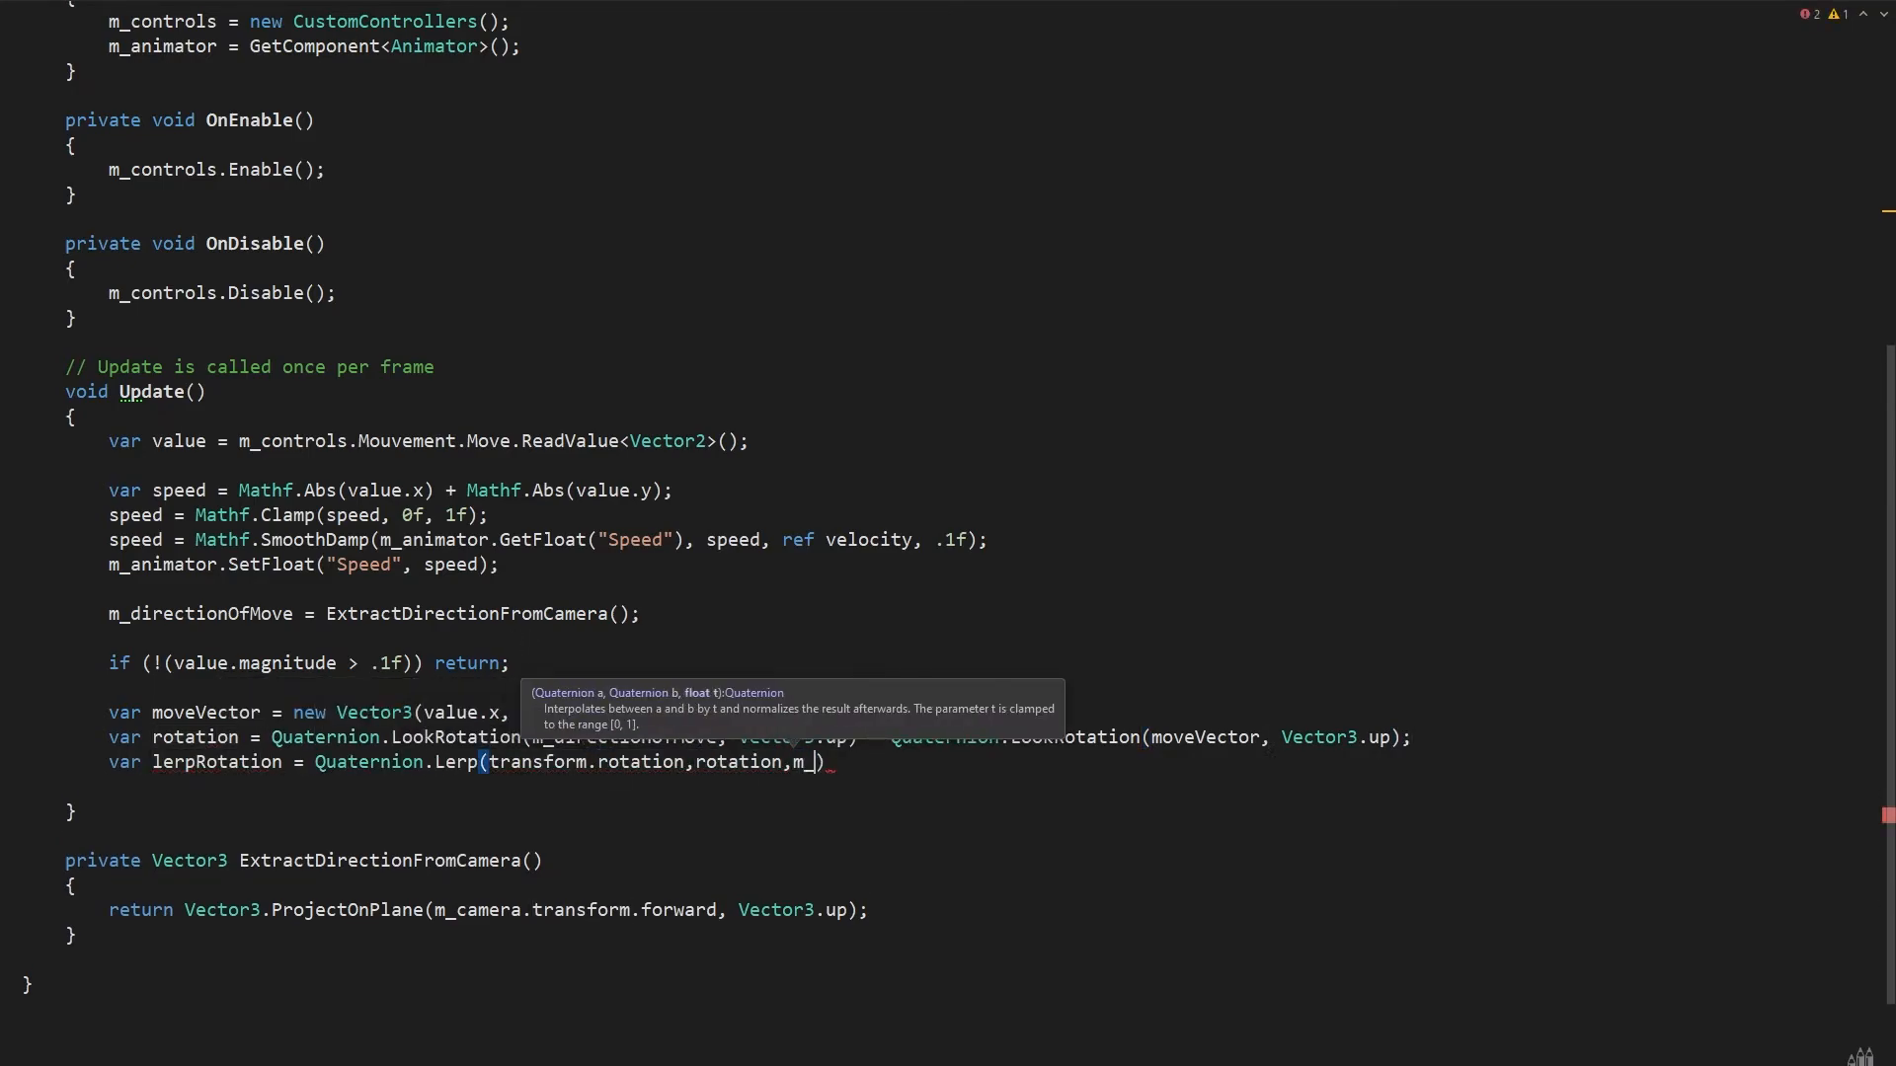
text( * Time.deltaTime);)
key(Return)
key(Return)
text(transform.rotation = lerpRotation;)
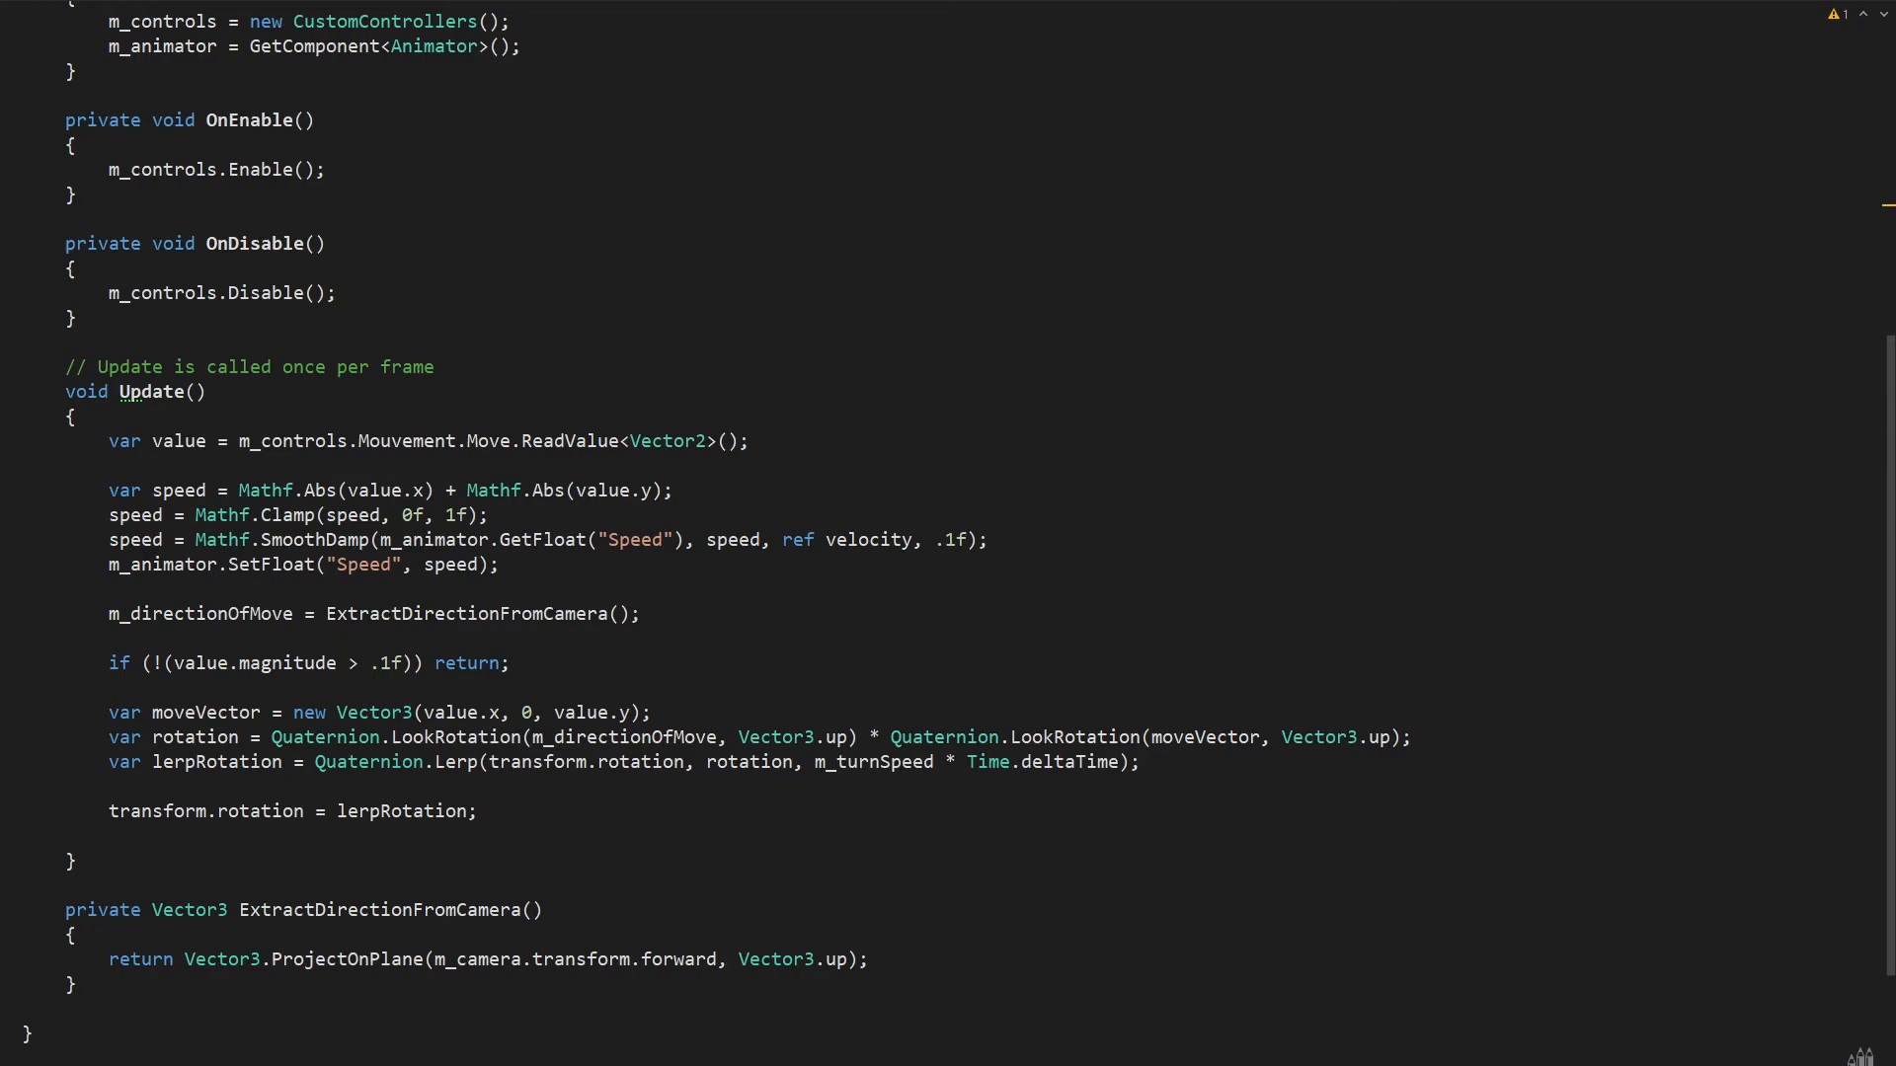
- Switch to Unity, assign Main Camera as the Camera of YBot's Character Mouvement script, and play-test moving the character
key(alt+Tab)
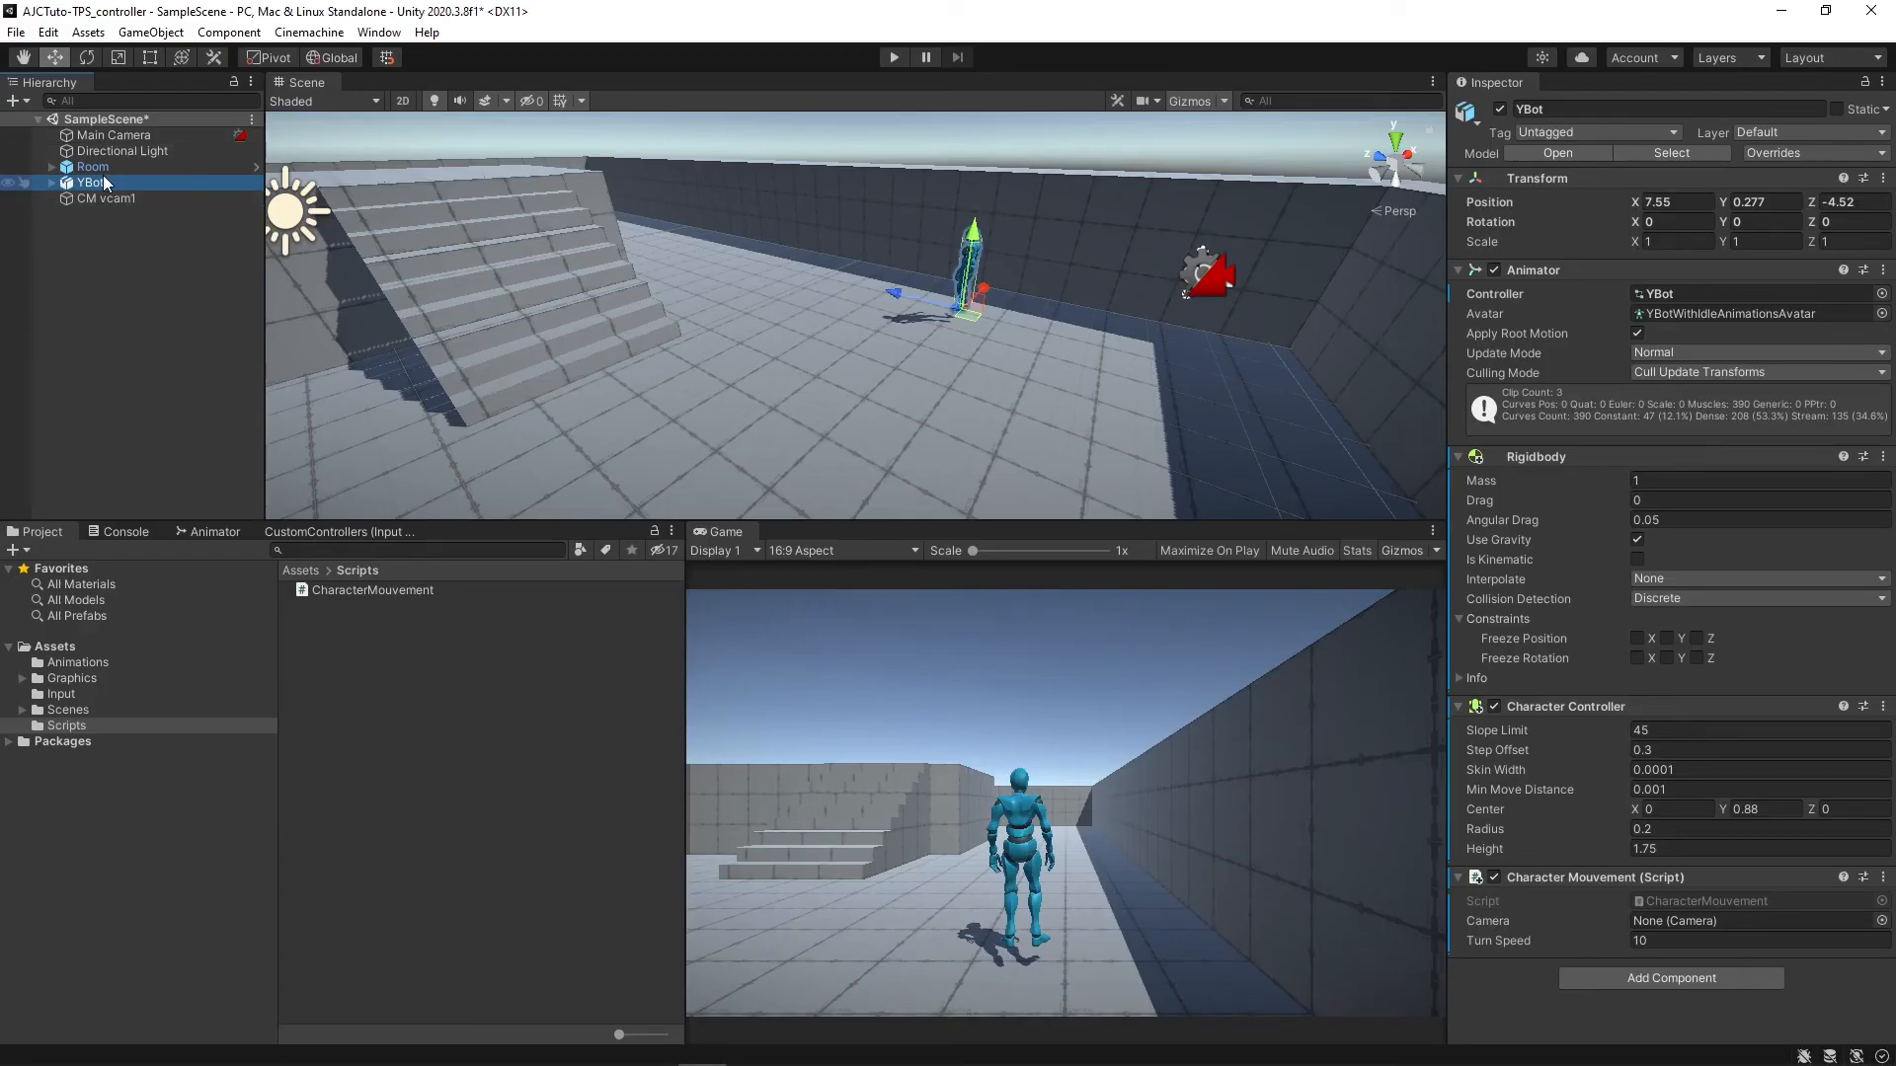
drag(108, 136, 1658, 926)
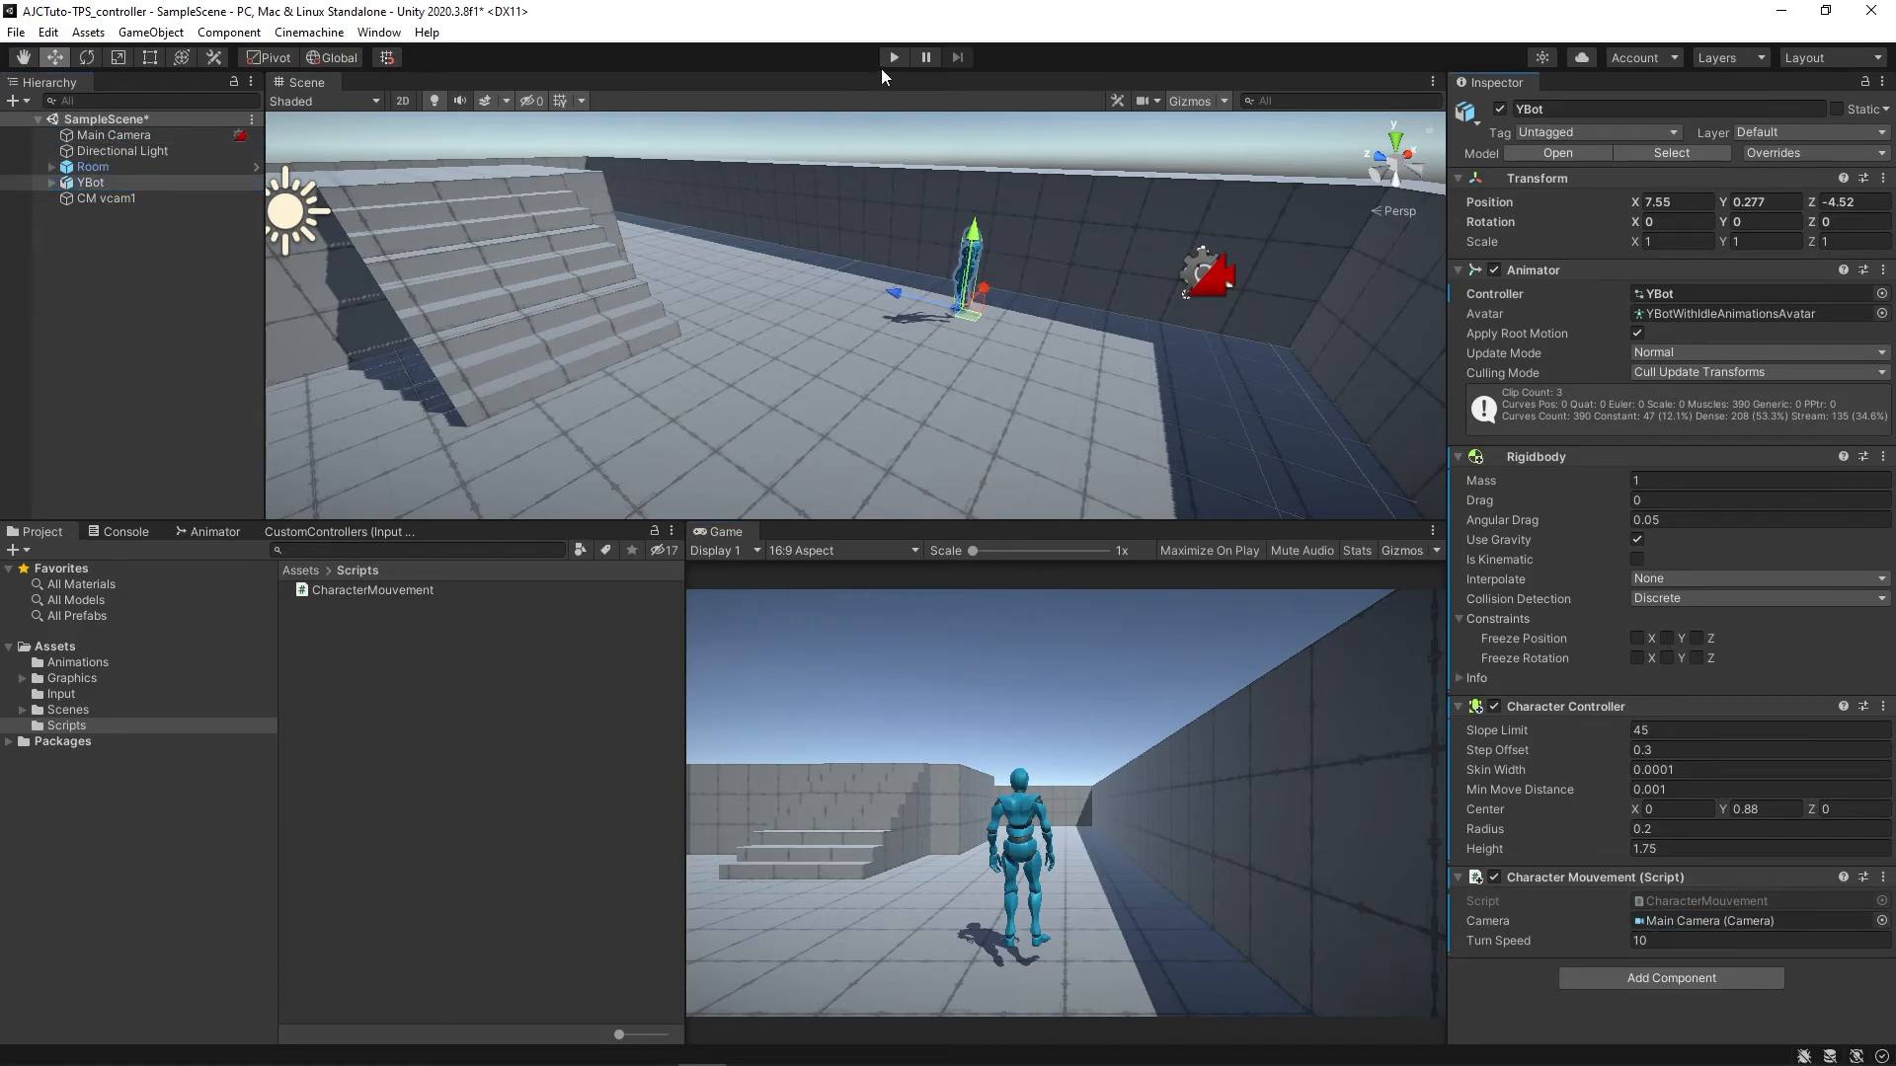
click(895, 65)
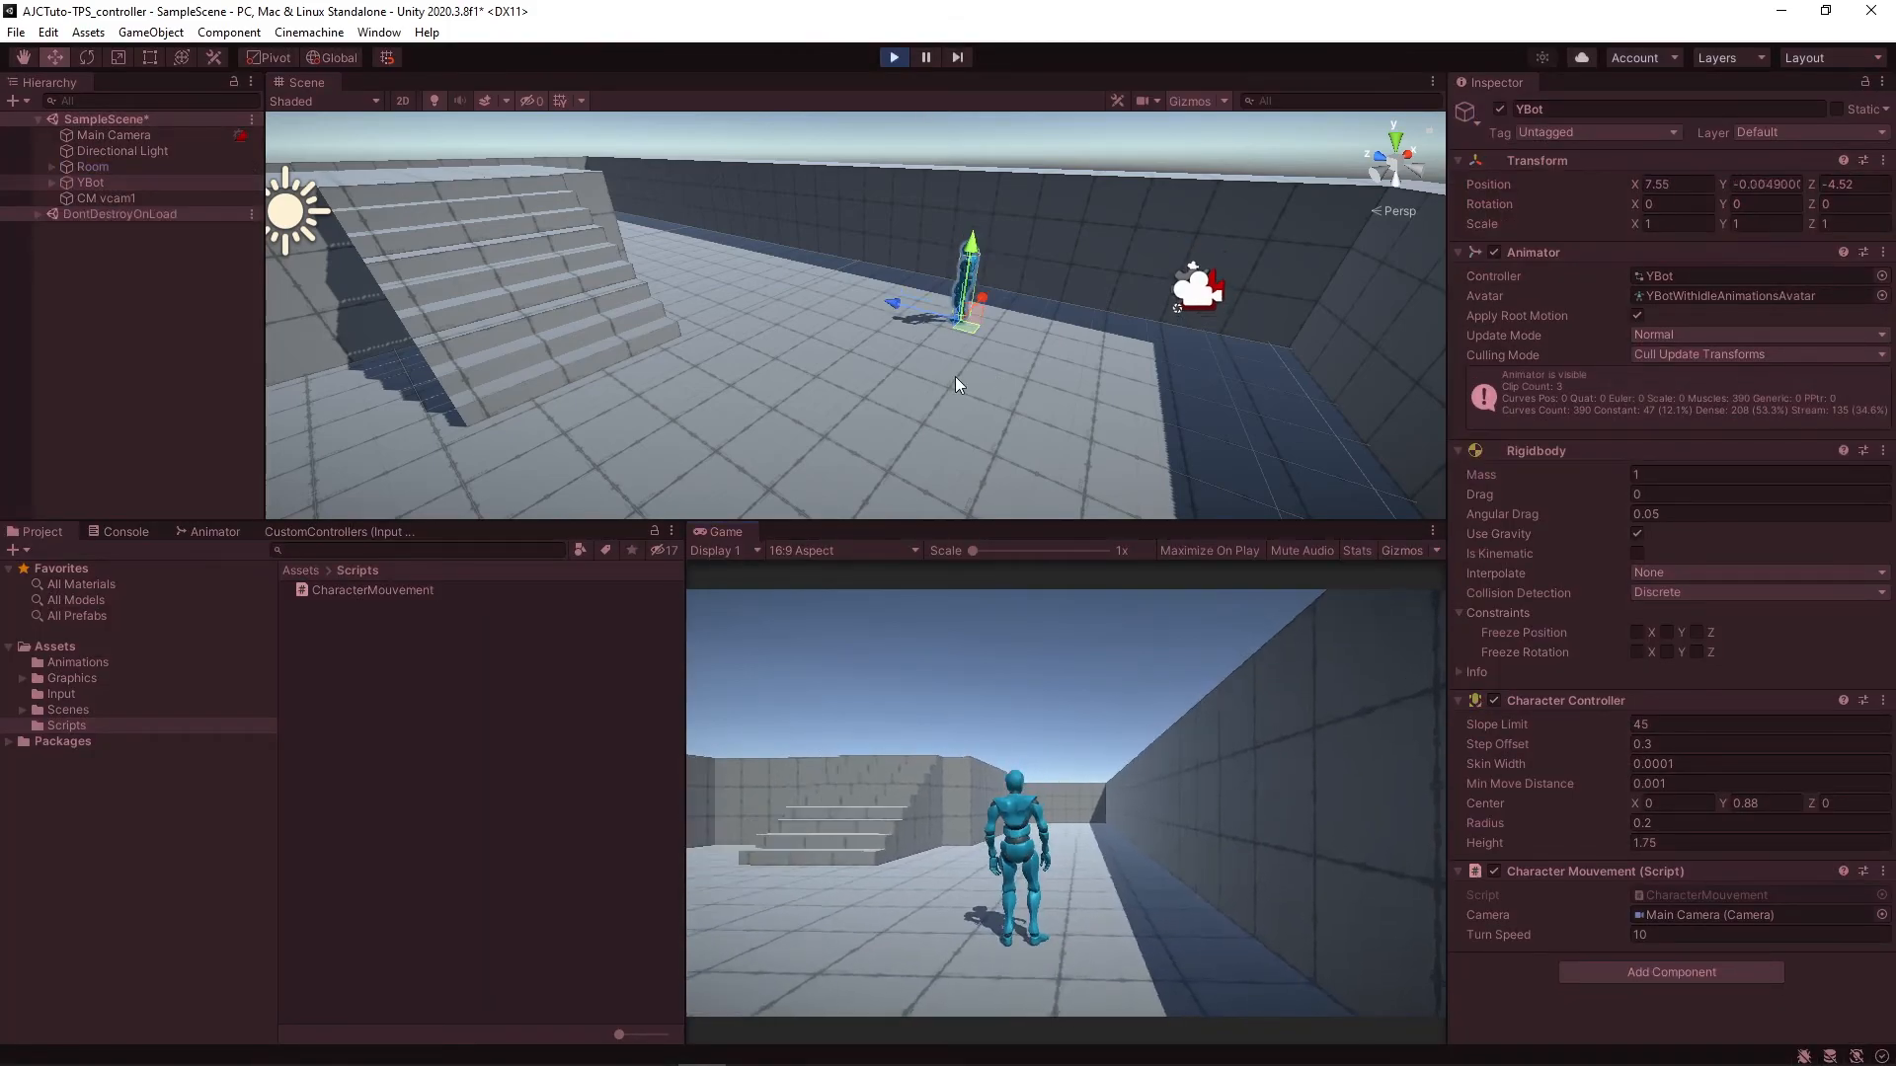
key(w)
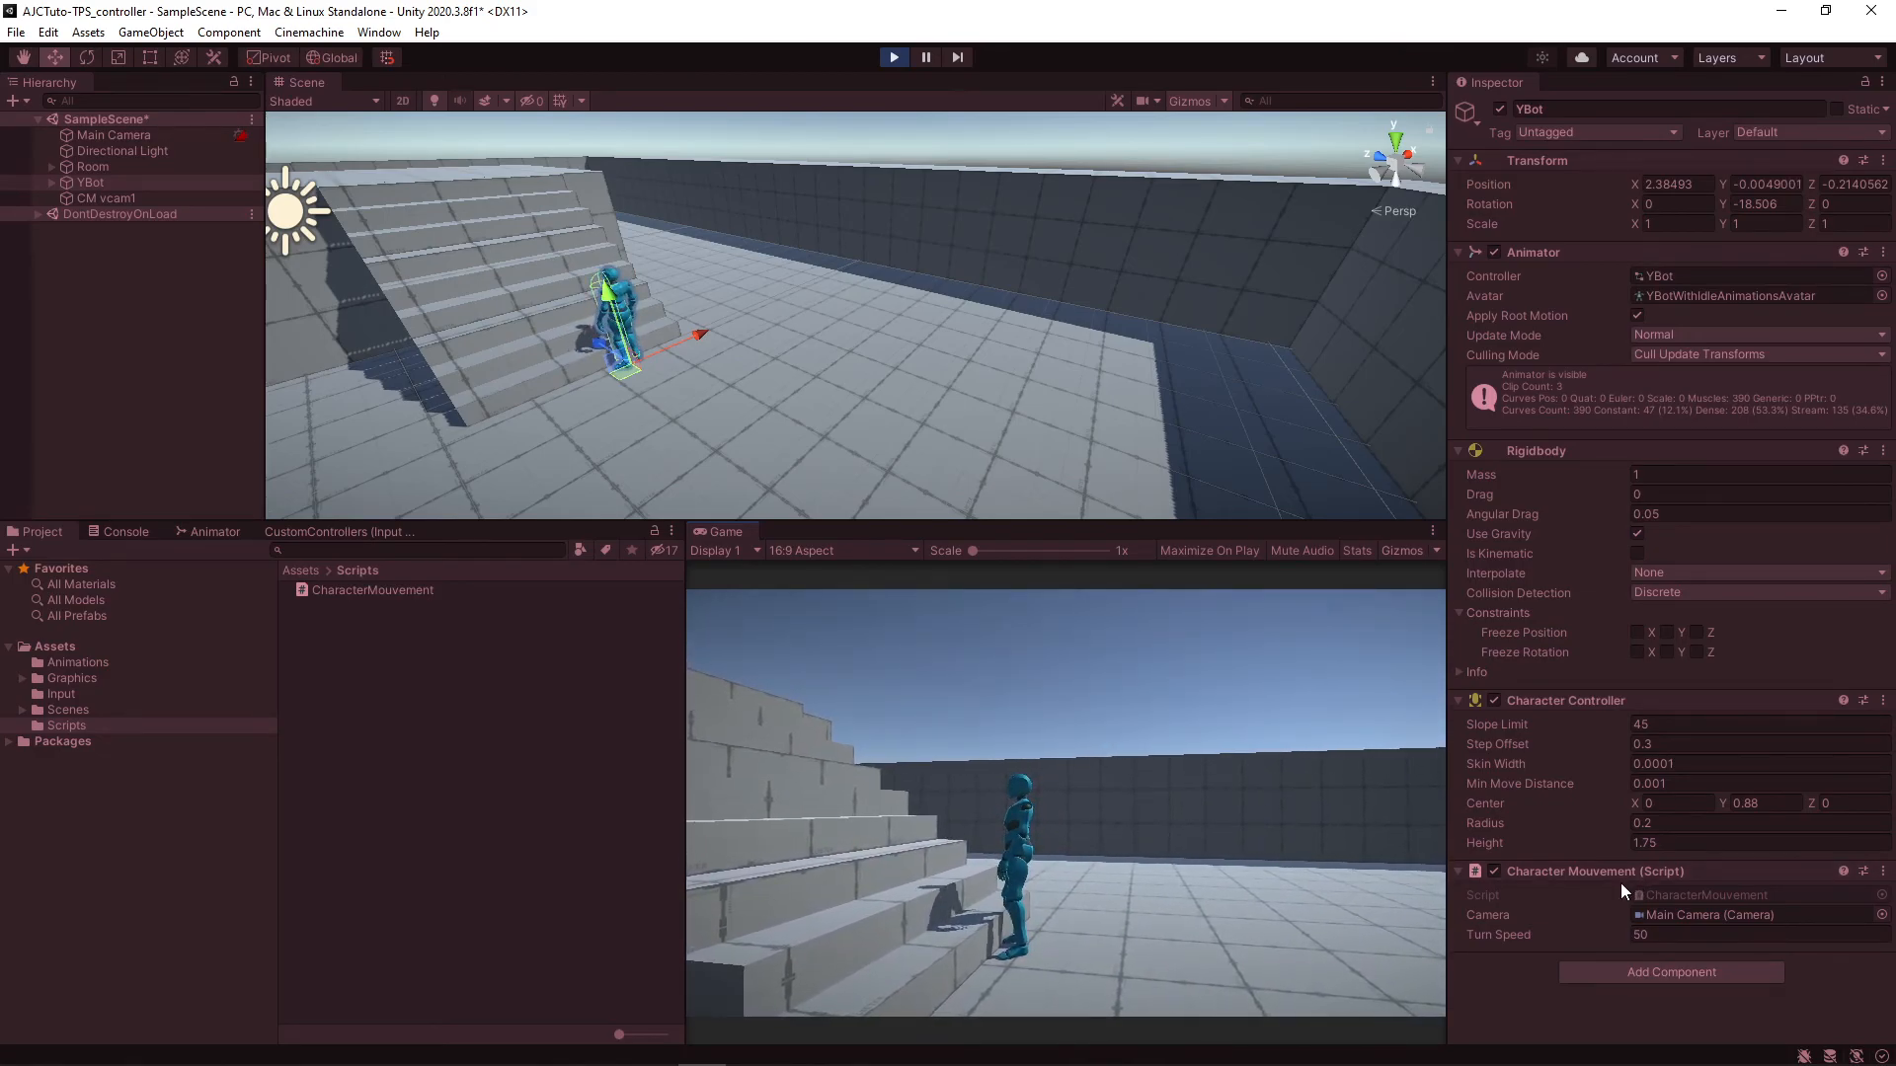
- Set the Character Controller's Step Offset to 0.5 and test moving YBot up the stairs
click(1659, 745)
text(0.5)
click(1188, 909)
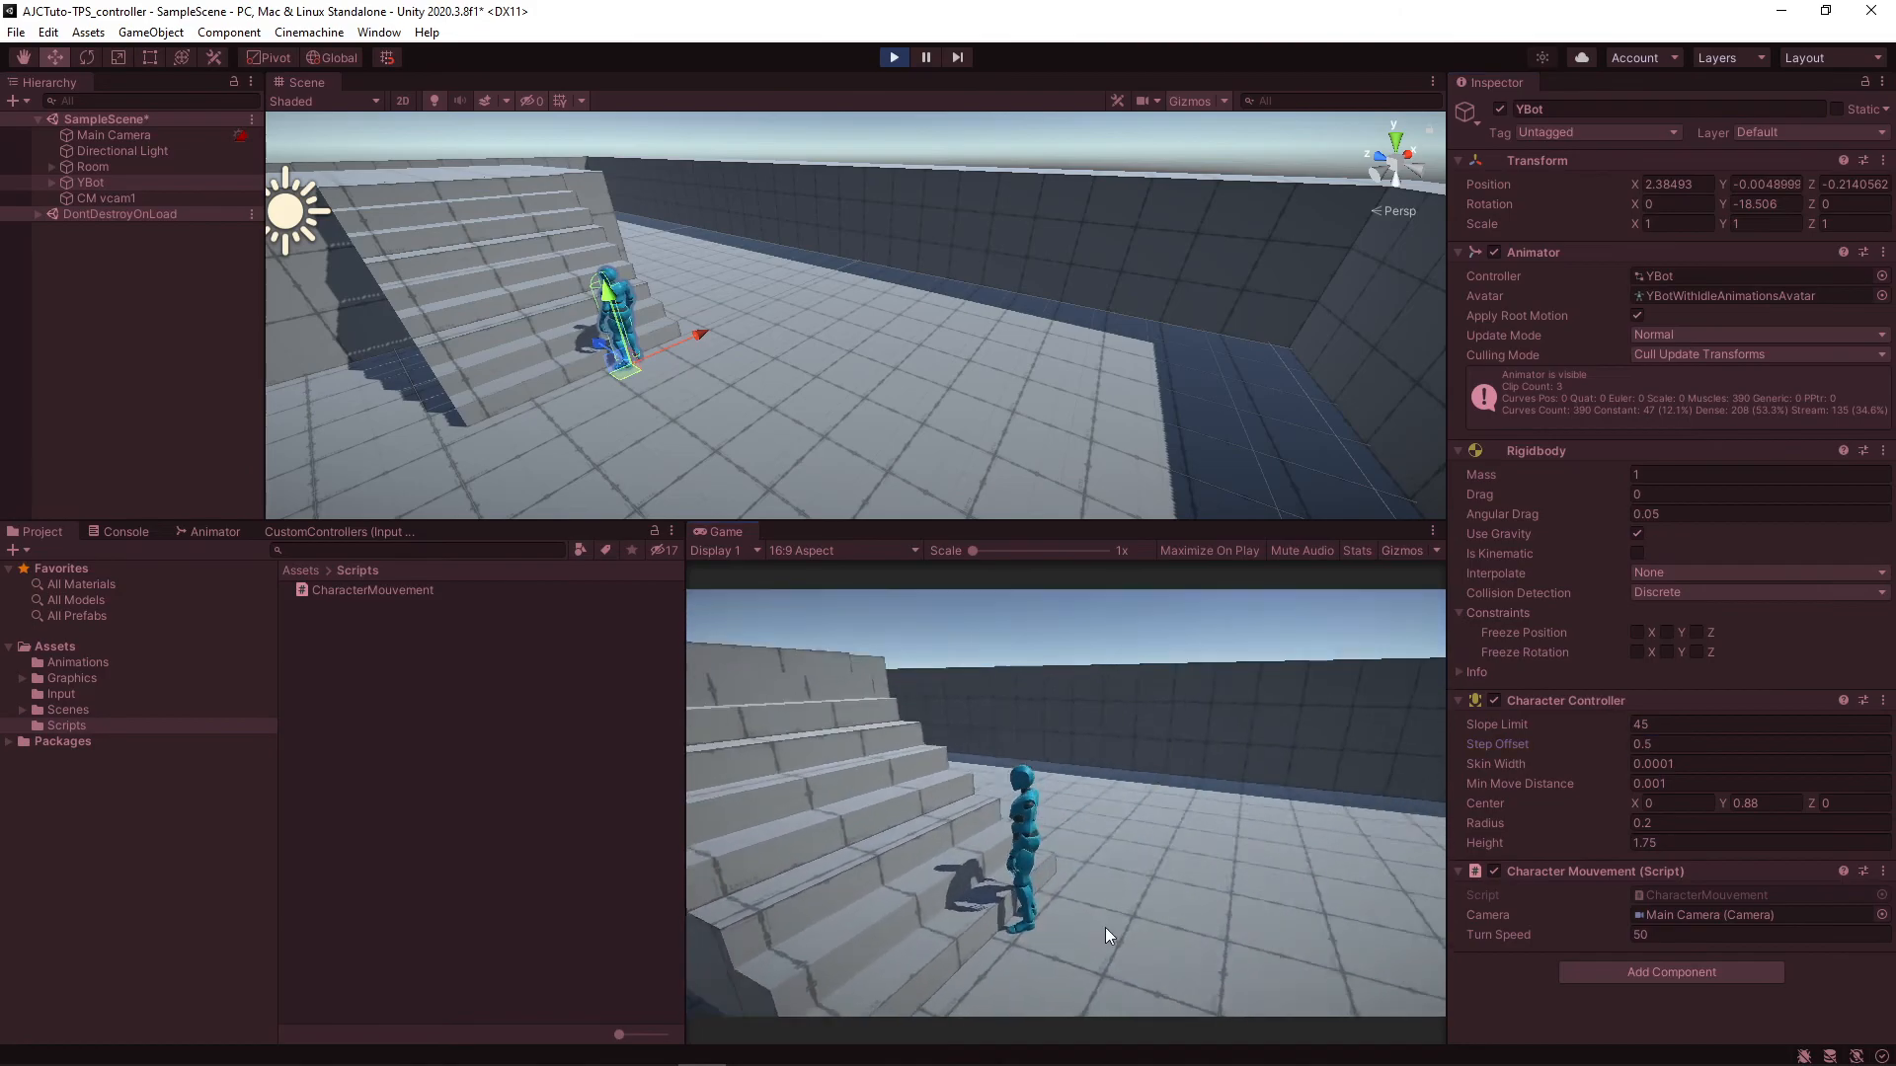
key(w)
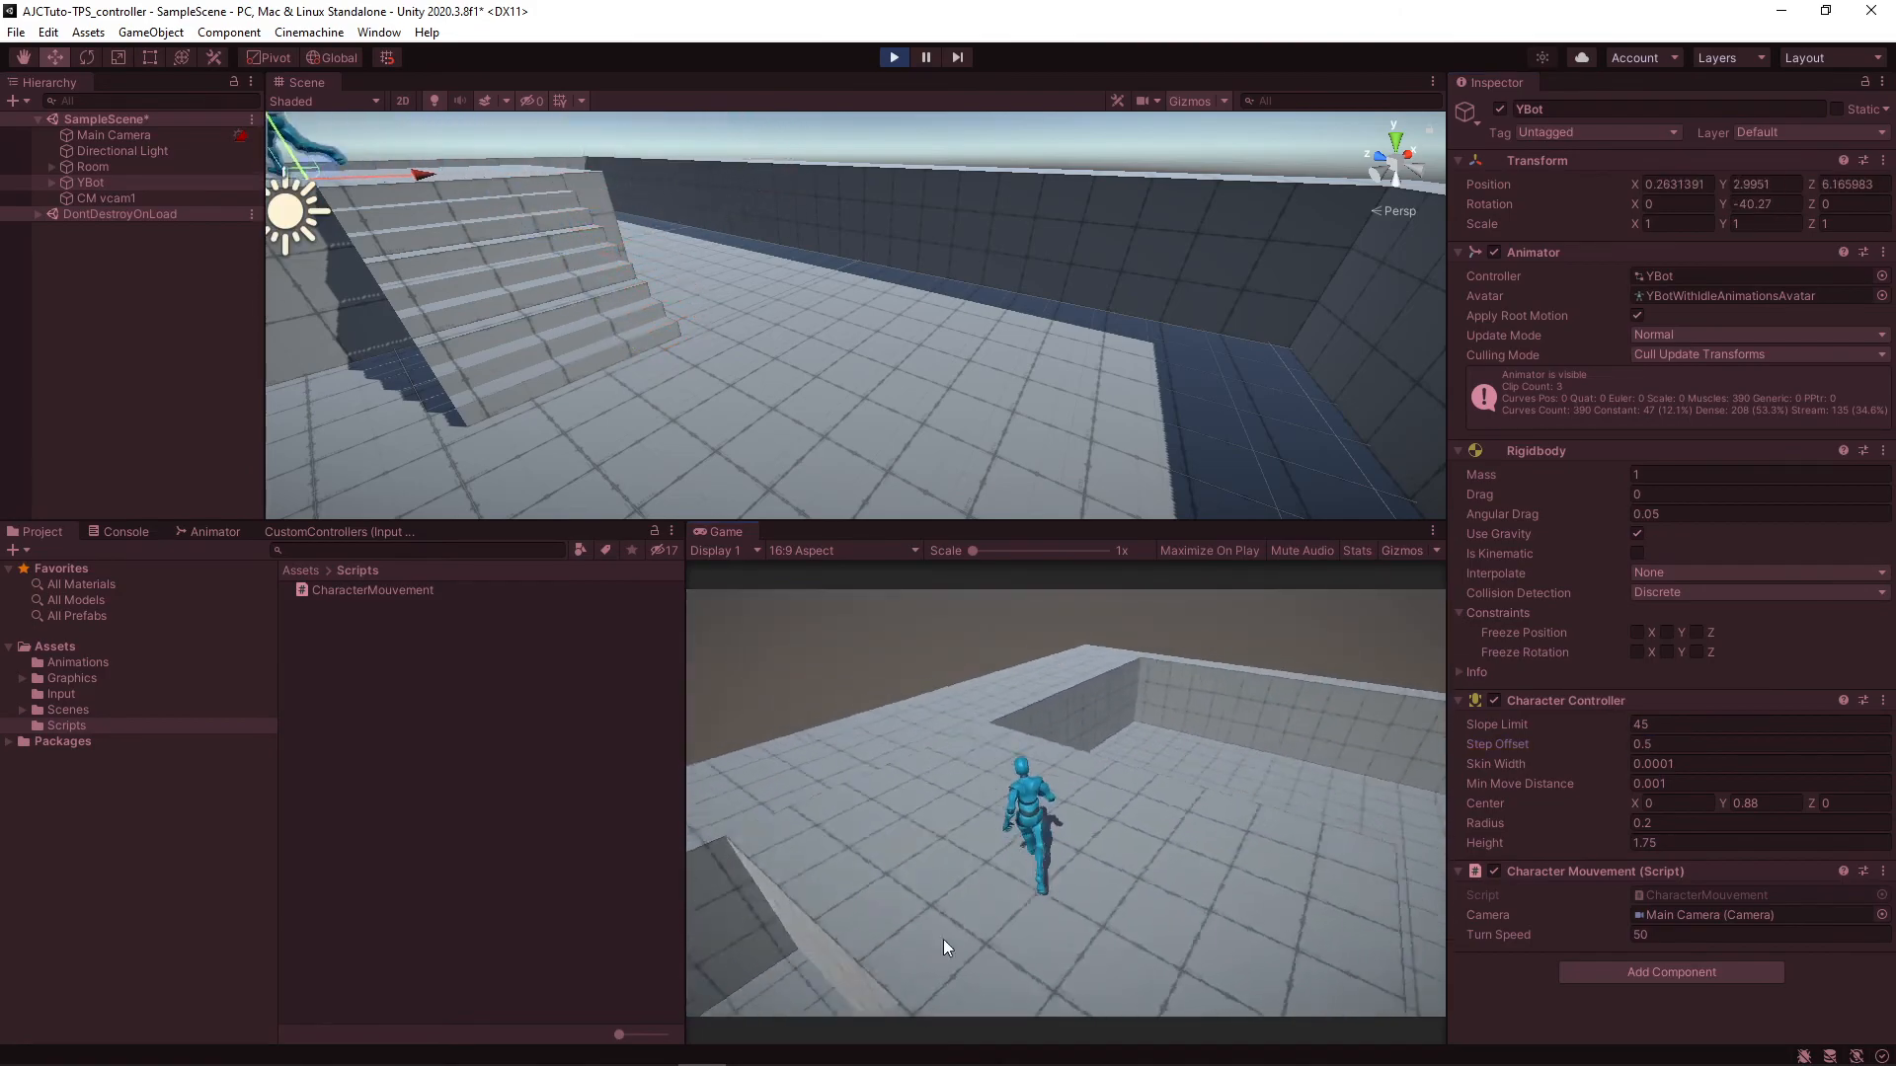
key(w)
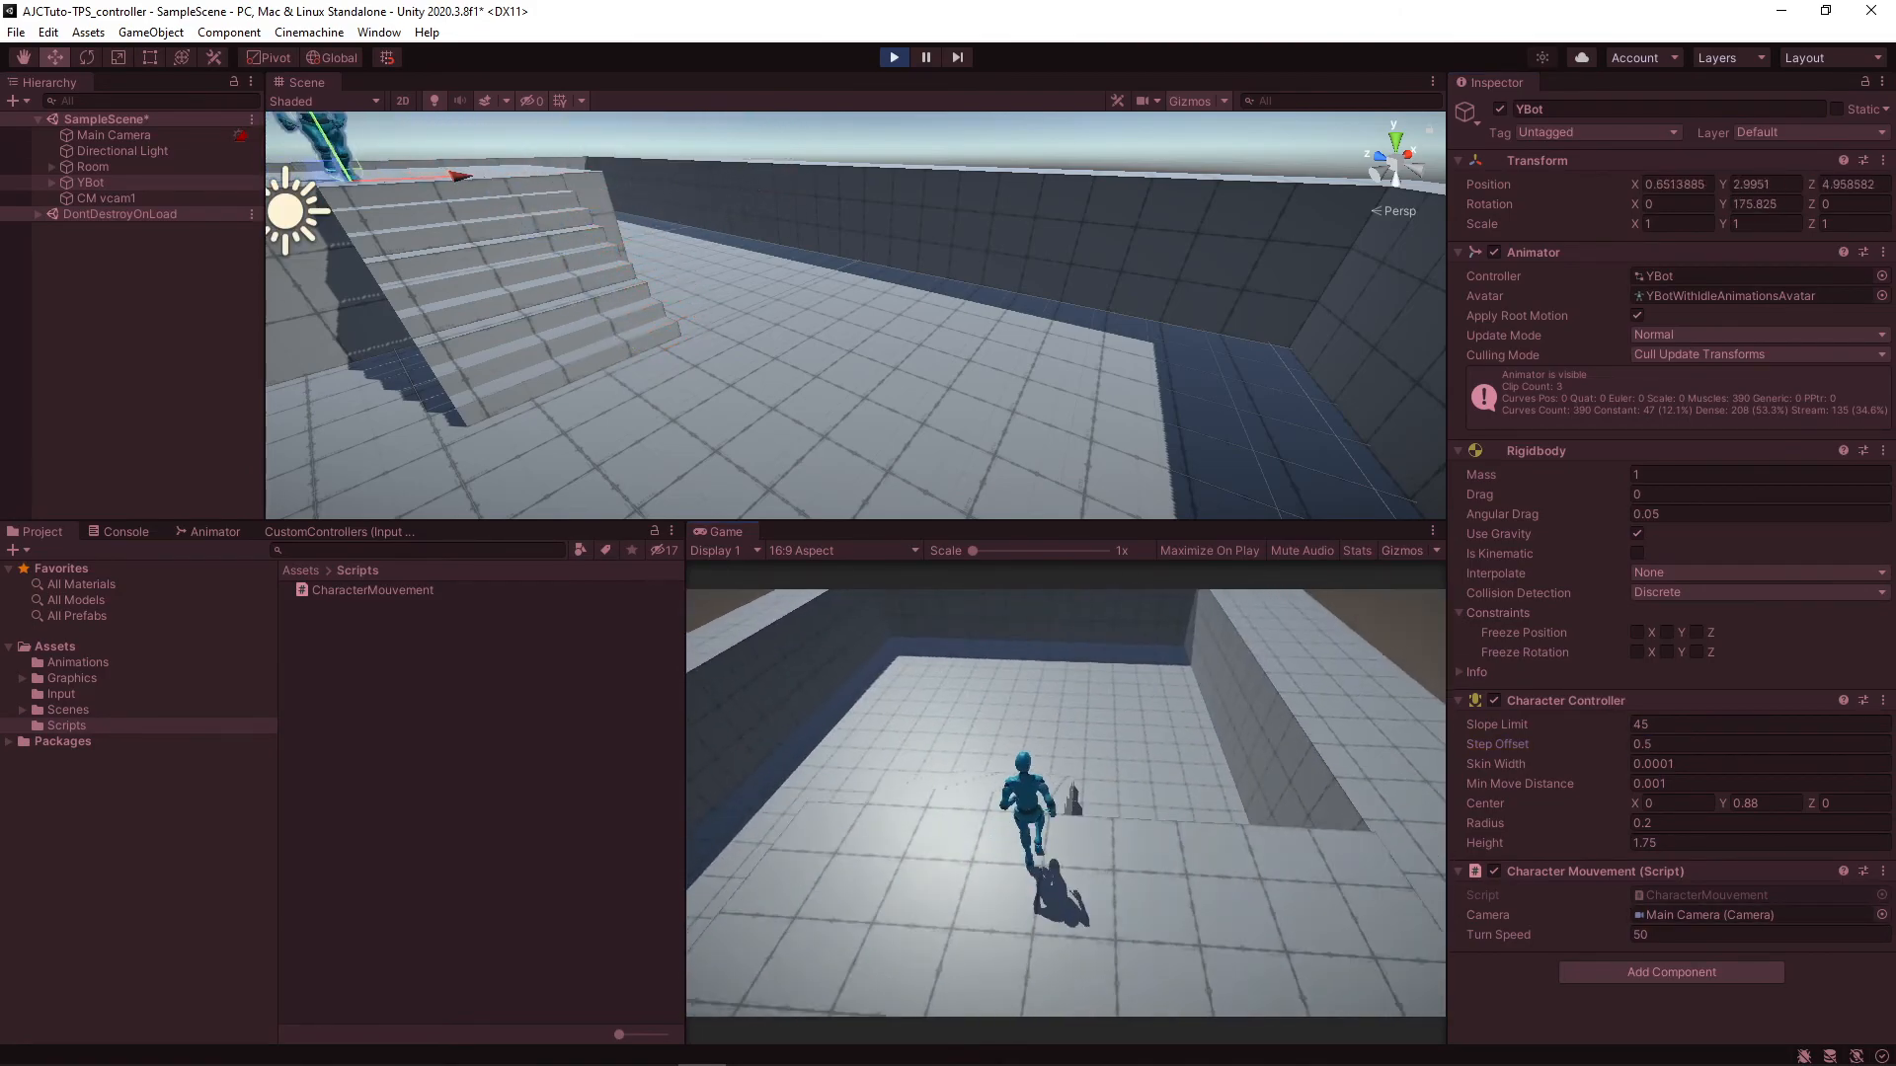